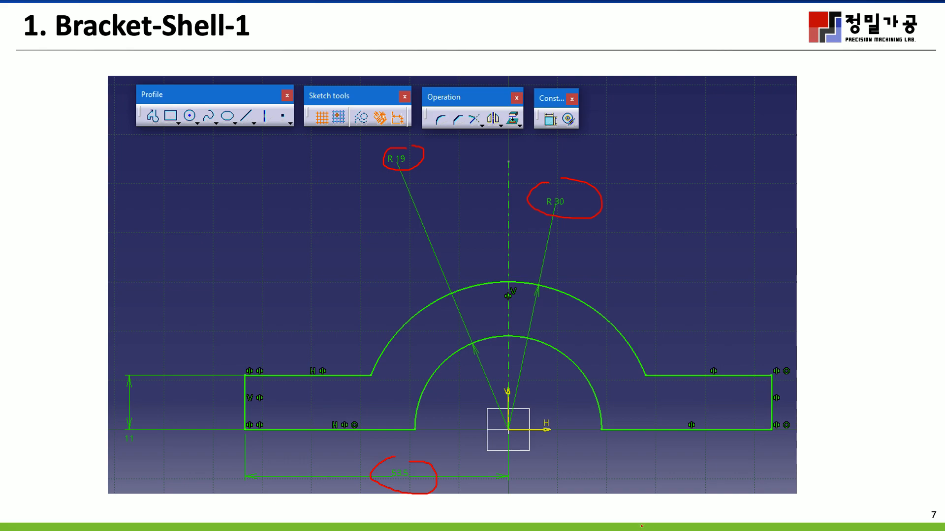
Switch to CATIA and create a positioned sketch on the yz plane with implicit origin and orientation
key("super")
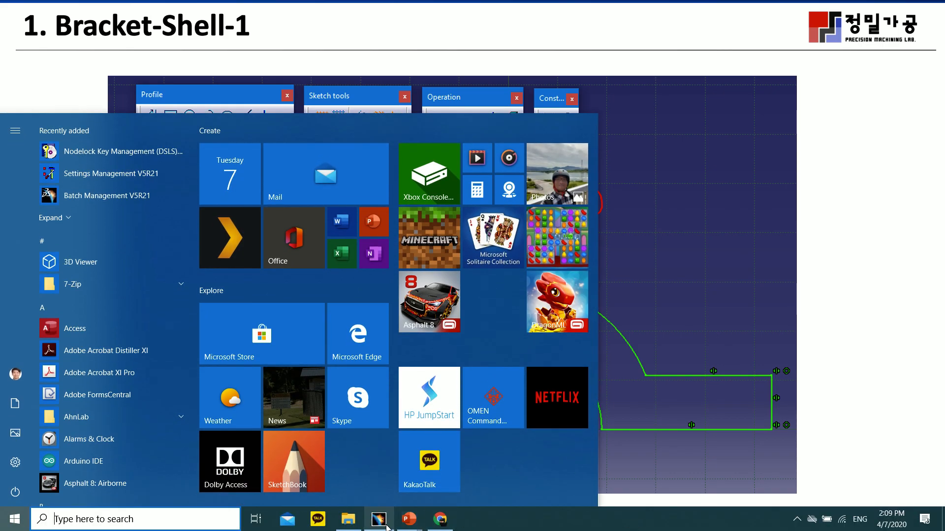
left_click(379, 519)
left_click(475, 254)
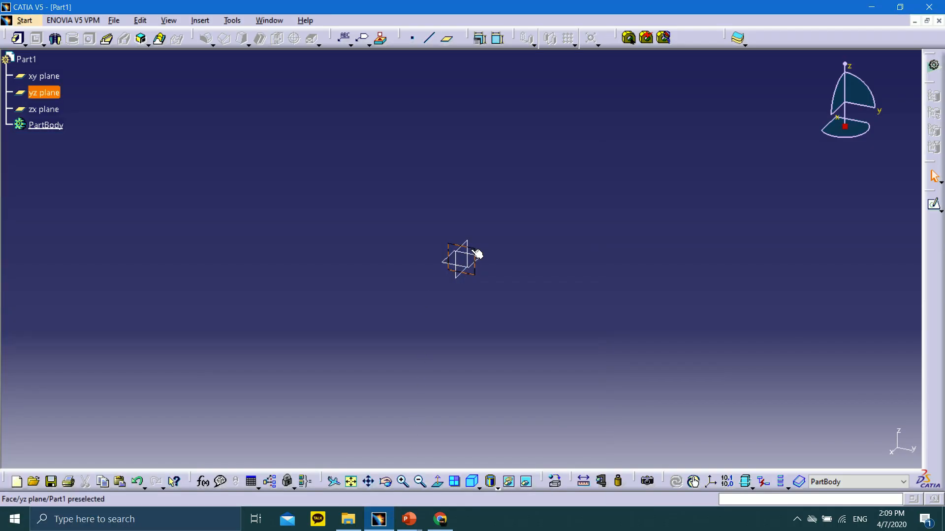
left_click(940, 210)
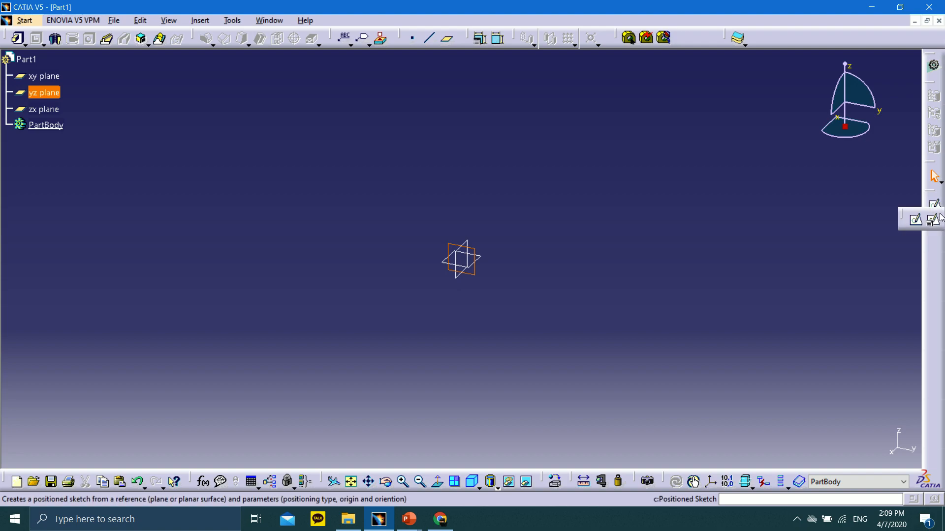
left_click(932, 220)
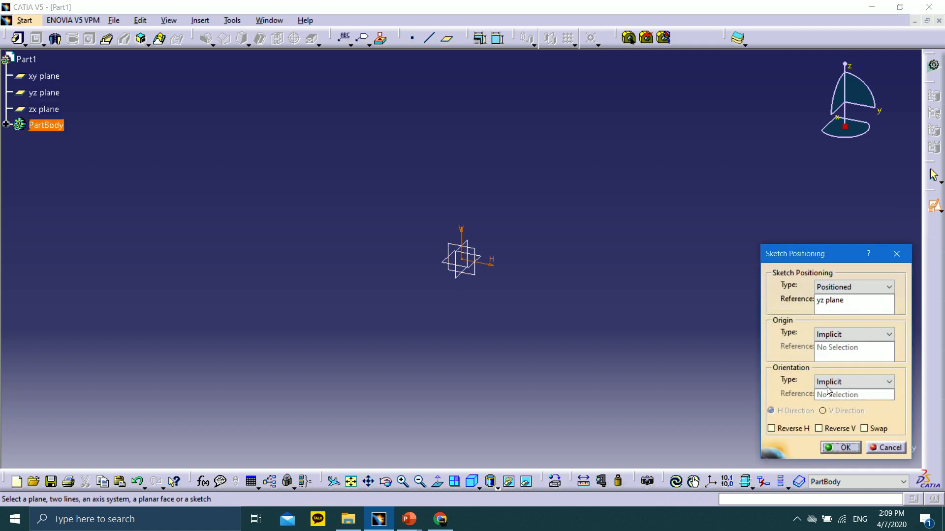
left_click(841, 448)
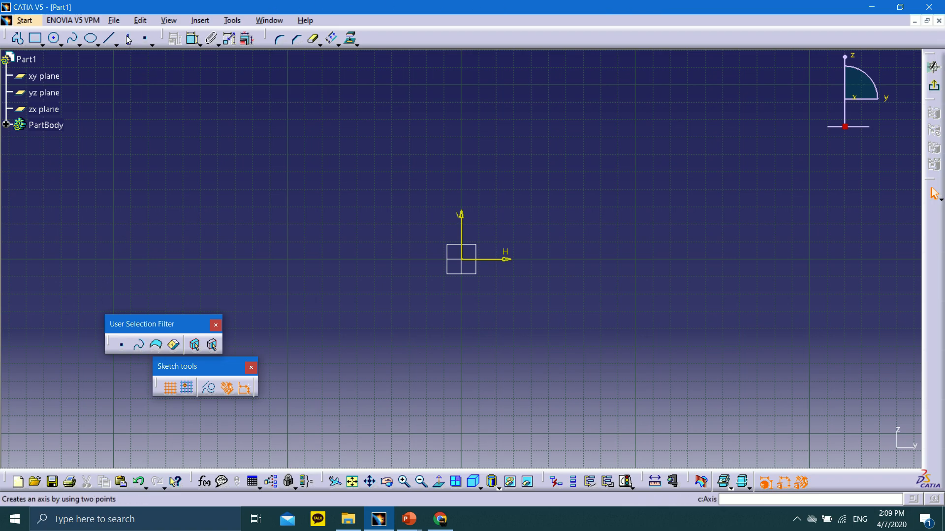
Sketch a circle with a radius of about 69 mm centred on the sketch origin
left_click(54, 38)
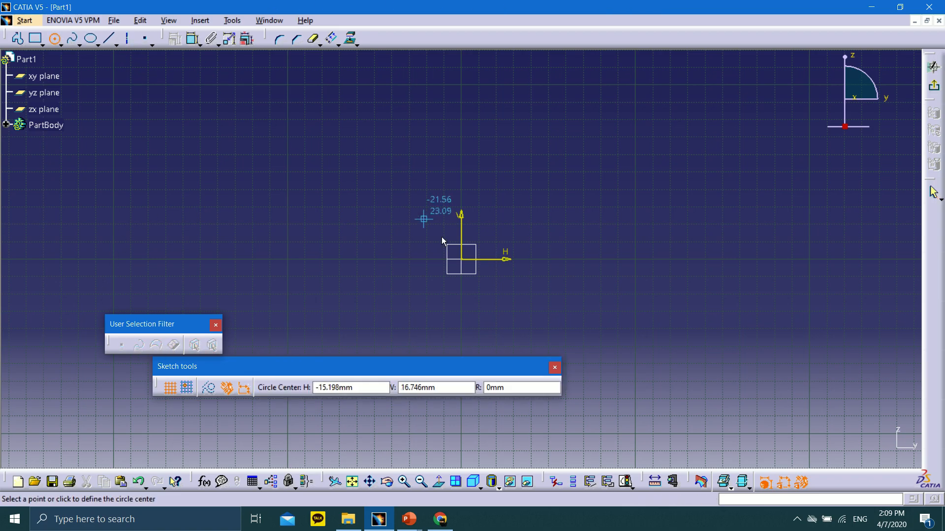
left_click(464, 264)
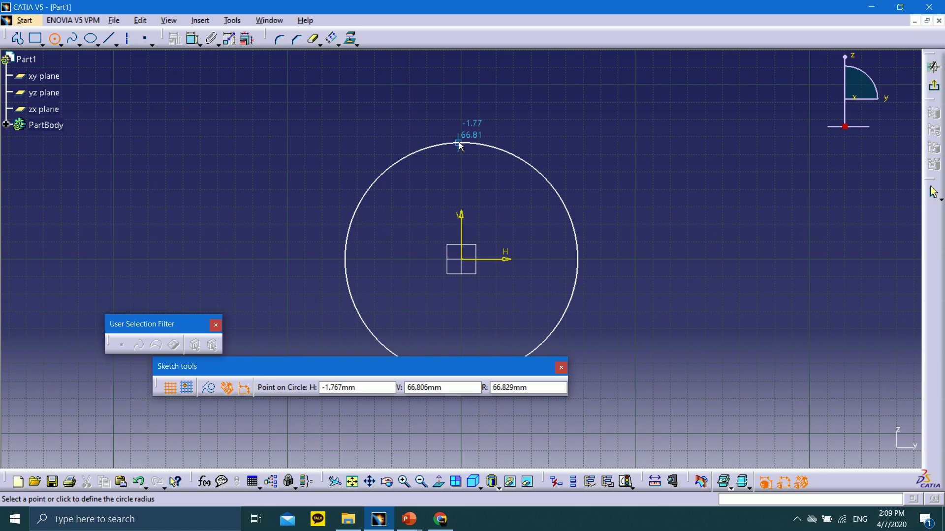
left_click(461, 140)
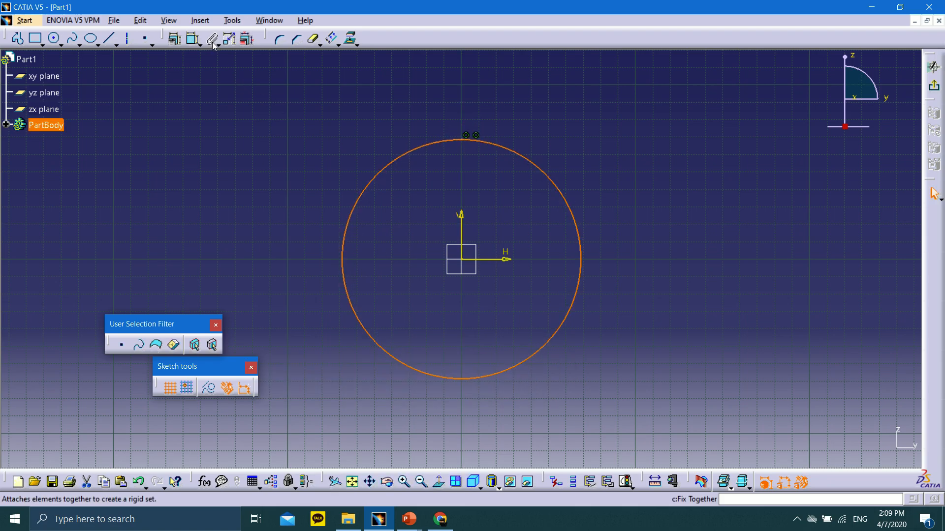
Add a radius constraint to the circle and set it to 30 mm
left_click(194, 38)
left_click(479, 141)
double_click(592, 130)
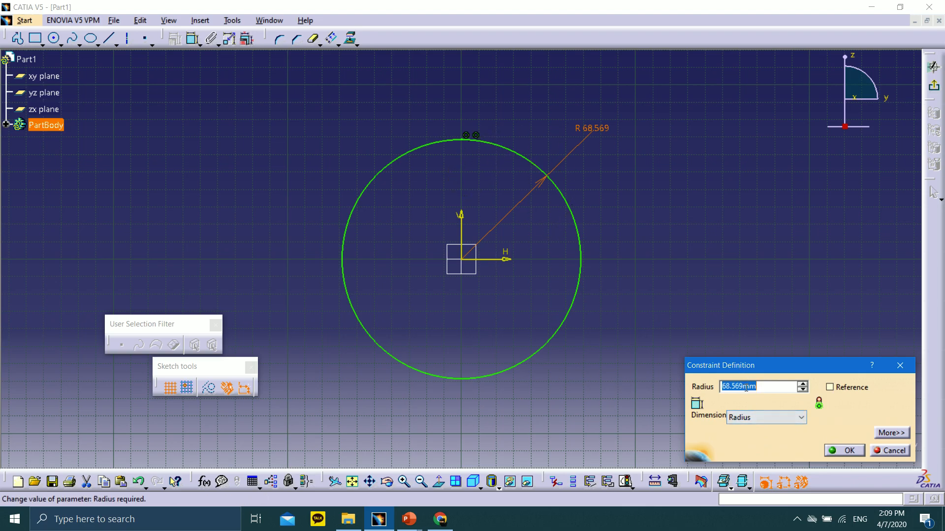
type("30")
left_click(842, 449)
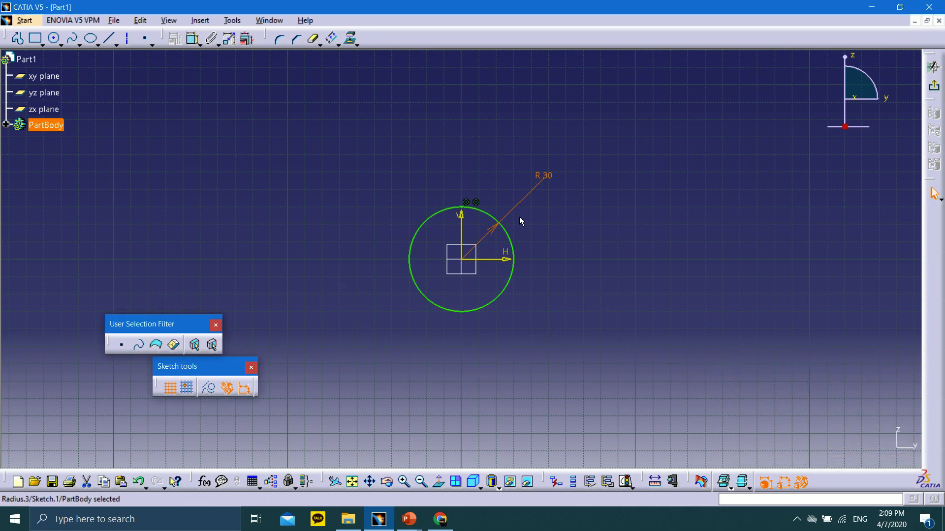
Sketch a second, concentric circle with a radius of about 21 mm inside the 30 mm radius circle
mouse_move(530, 264)
middle_mouse_down()
mouse_move(518, 159)
mouse_move(530, 188)
middle_mouse_up()
left_click(524, 267)
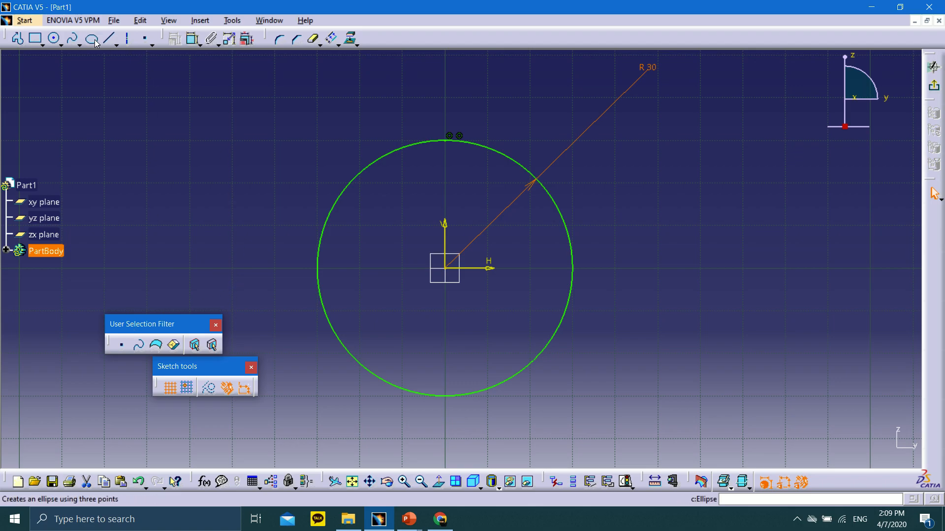
left_click(54, 39)
left_click(444, 268)
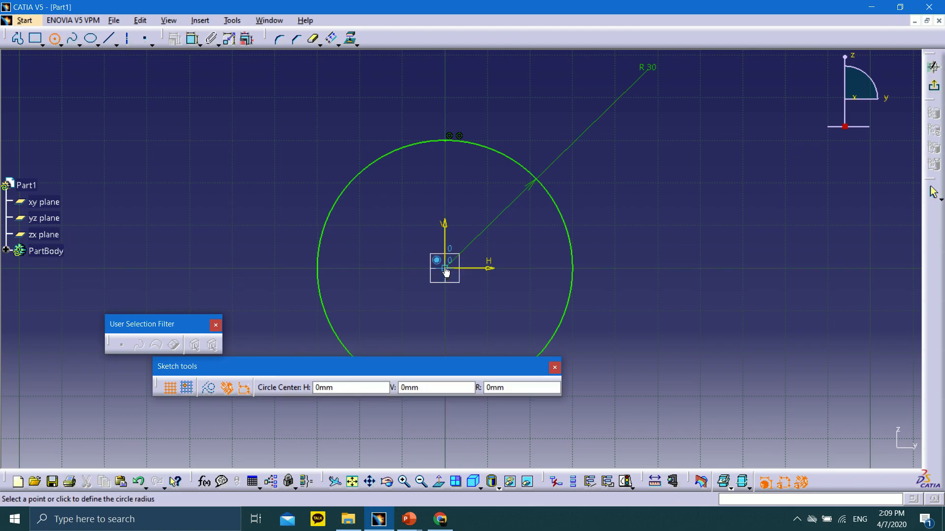
left_click(468, 180)
Add a radius constraint to the inner circle and set it to 19 mm
left_click(193, 38)
left_click(412, 183)
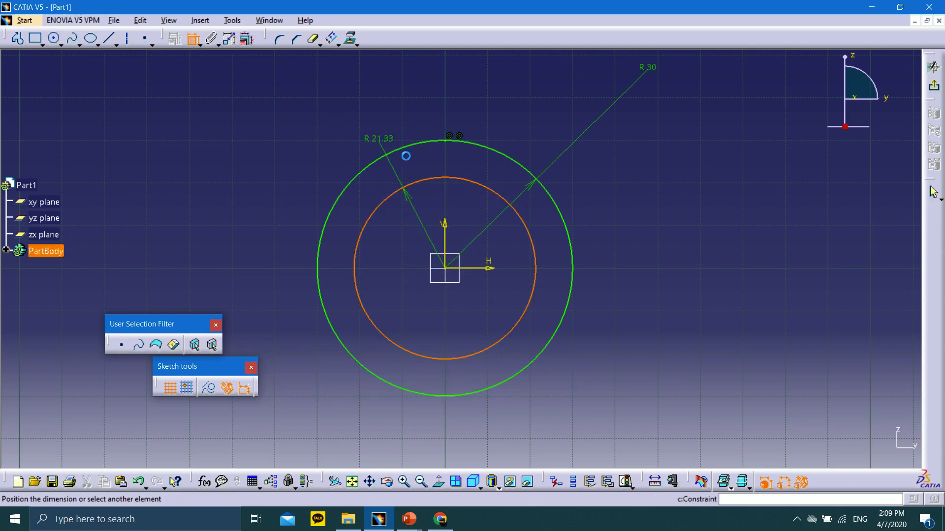
double_click(611, 197)
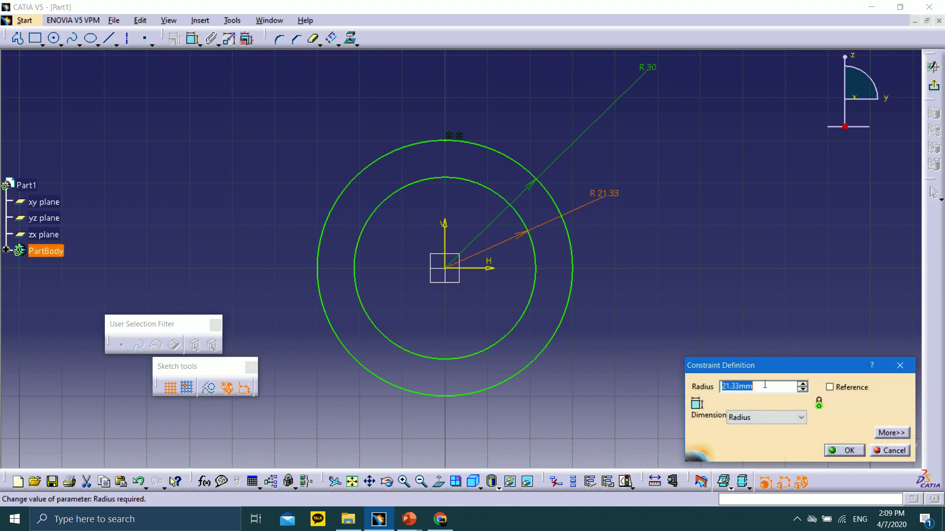
type("19")
left_click(845, 451)
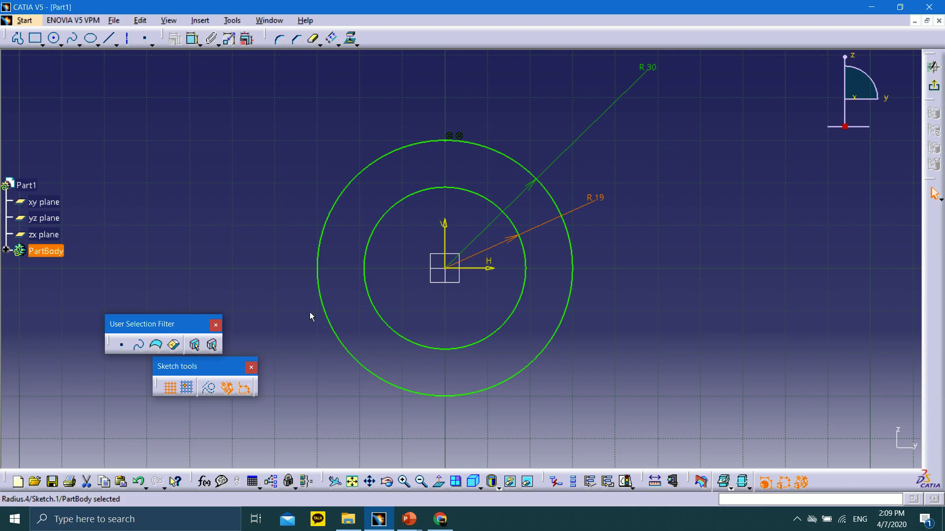
Sketch an oriented rectangle about 68 mm long and 9 mm high from the origin leftward, with its base along the horizontal axis
middle_click_drag(286, 309, 379, 309)
left_click(57, 39)
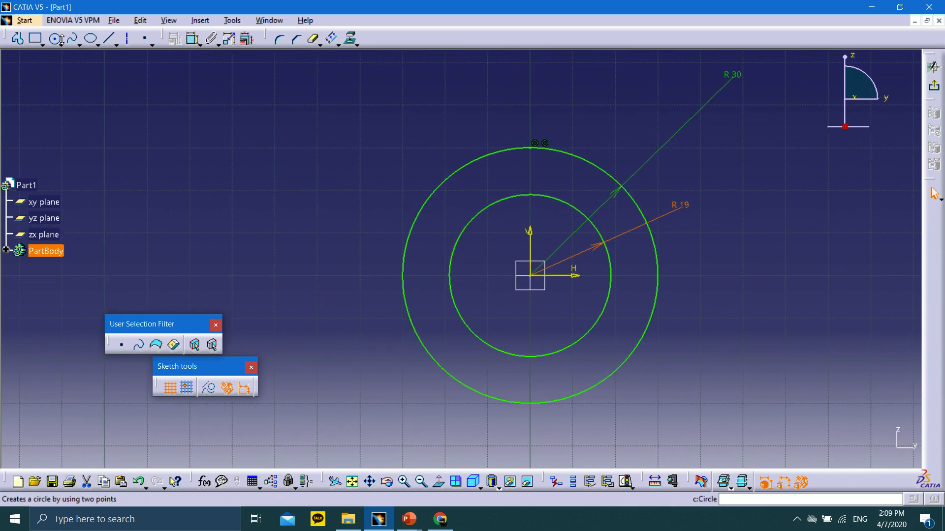
left_click(42, 44)
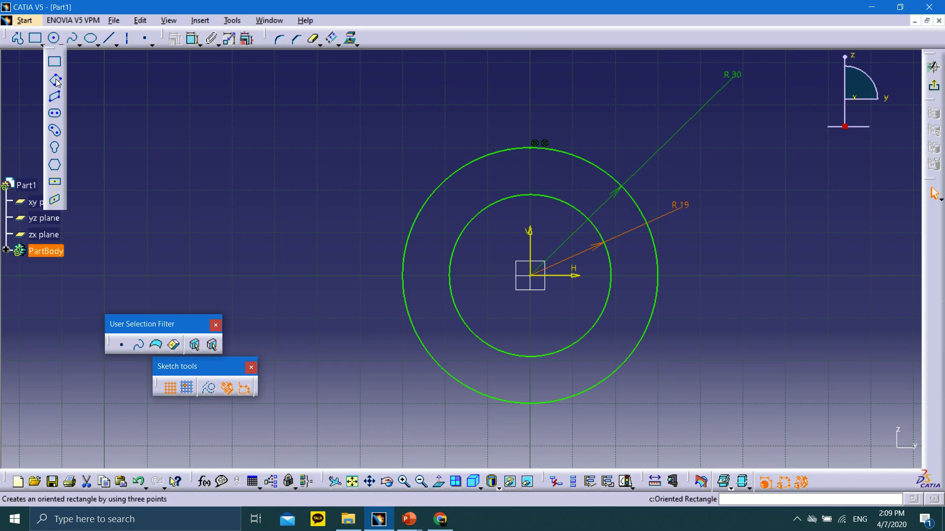
left_click(56, 81)
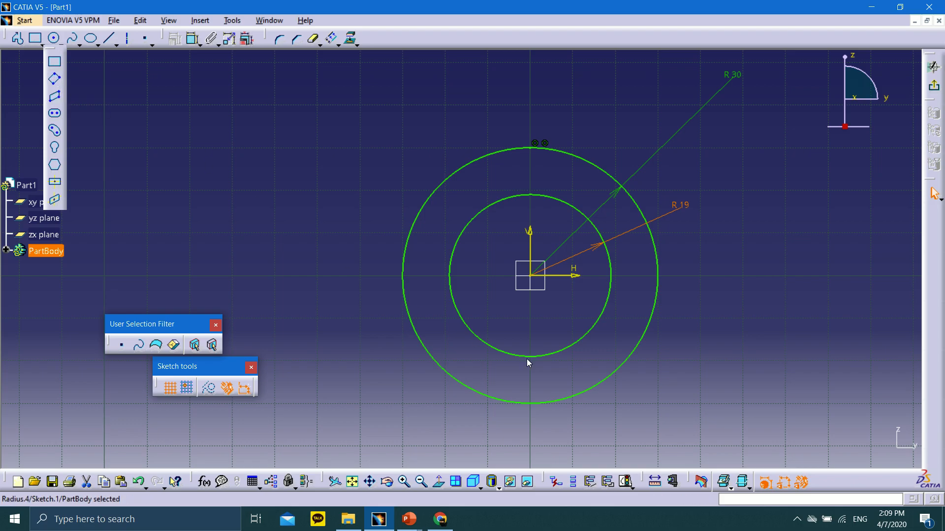
left_click(532, 279)
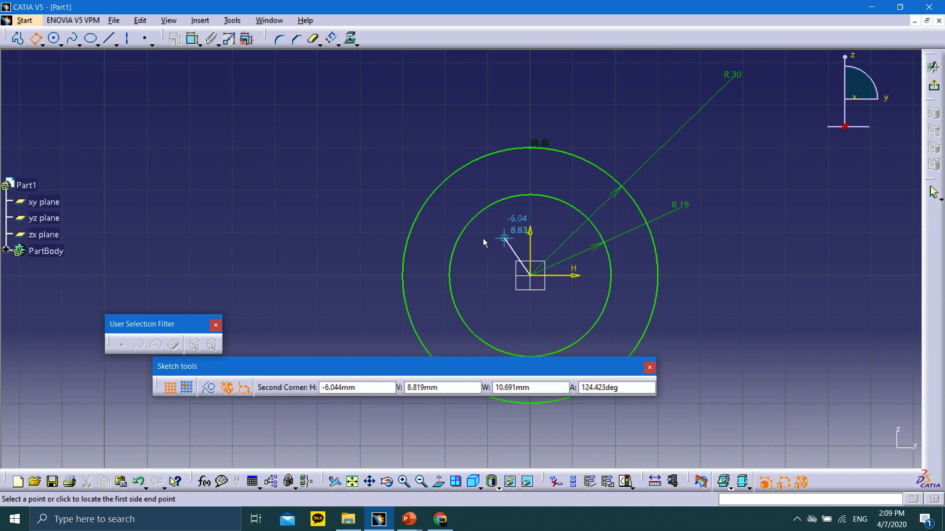
left_click(243, 278)
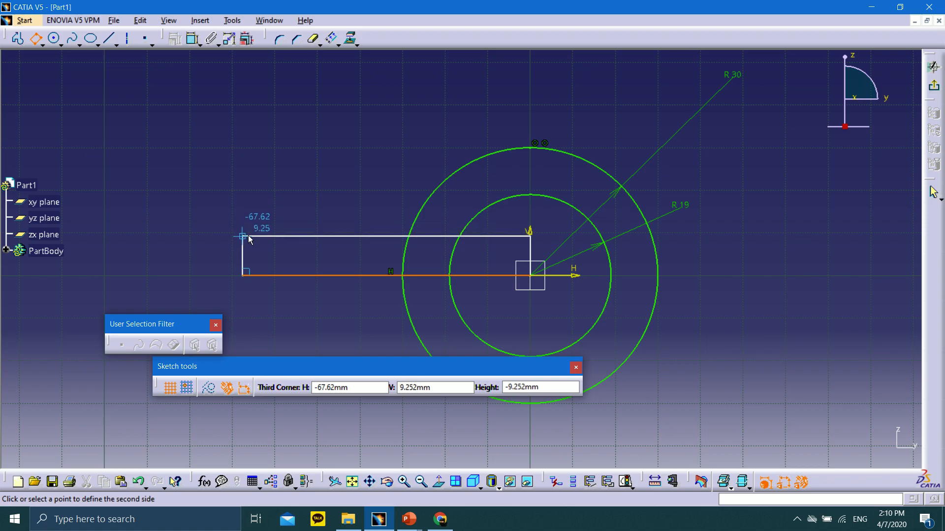
left_click(248, 235)
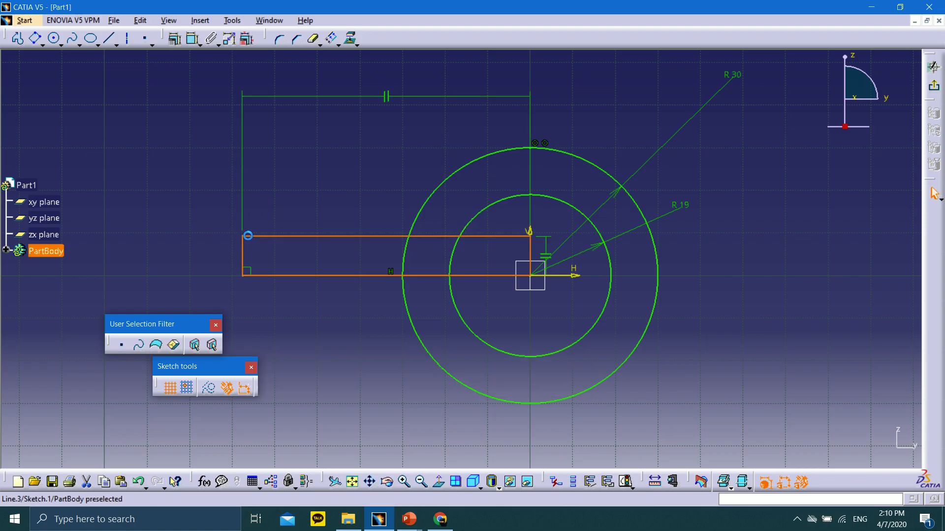
Dimension the rectangle's length below the circles and set it to 53.5 mm
left_click(179, 112)
left_click(193, 38)
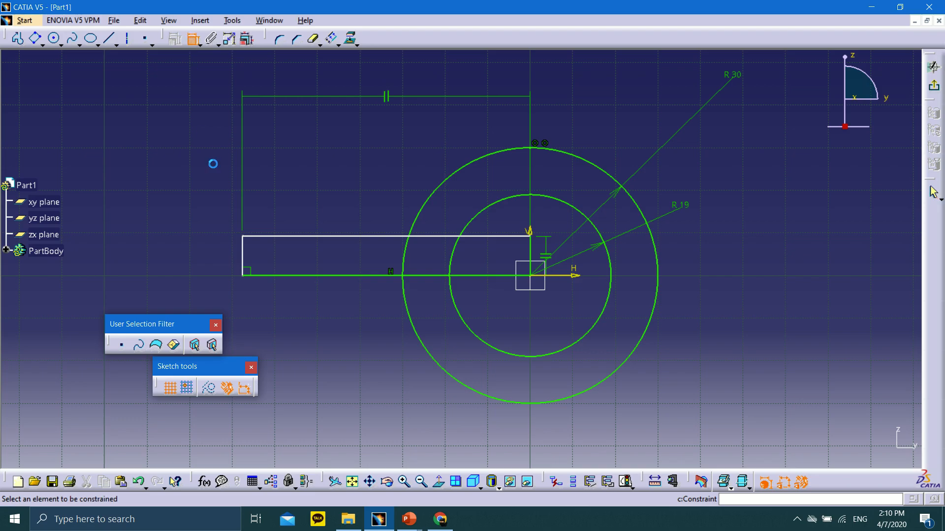
left_click(262, 236)
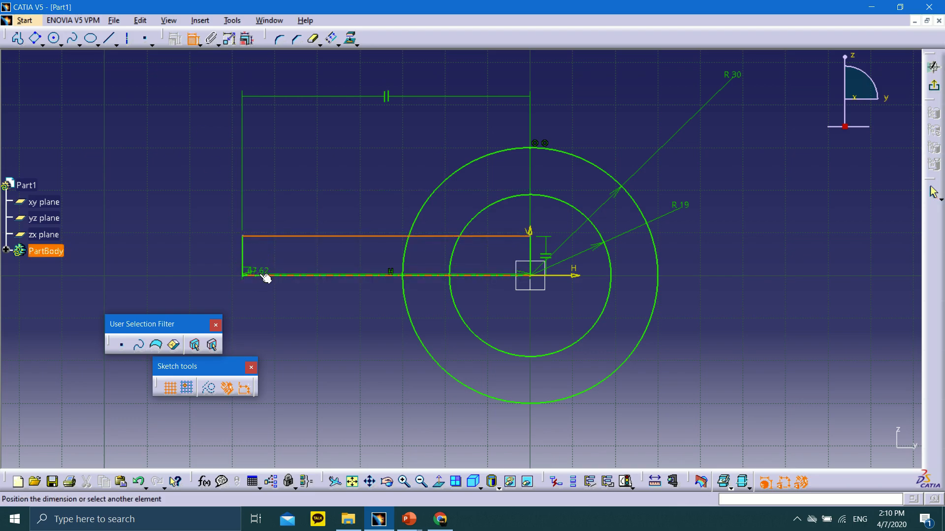
left_click(385, 414)
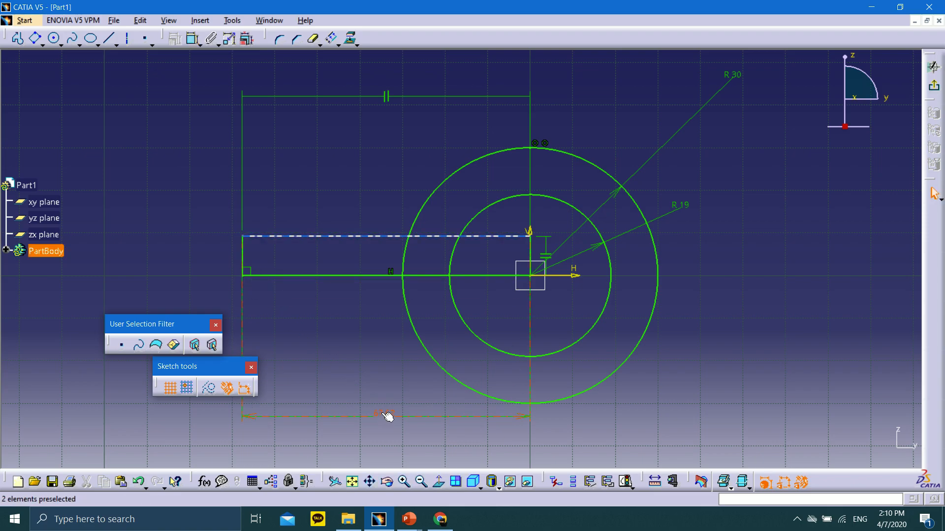
double_click(388, 415)
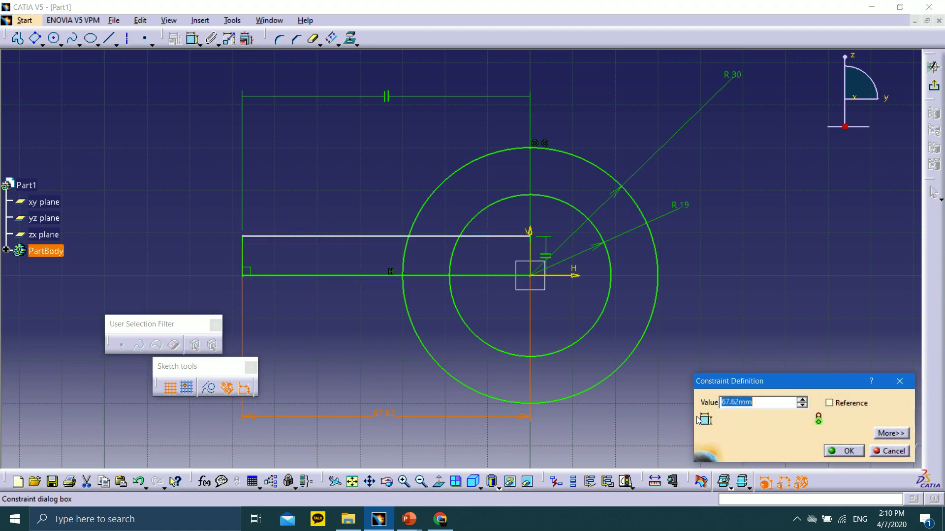
type("53")
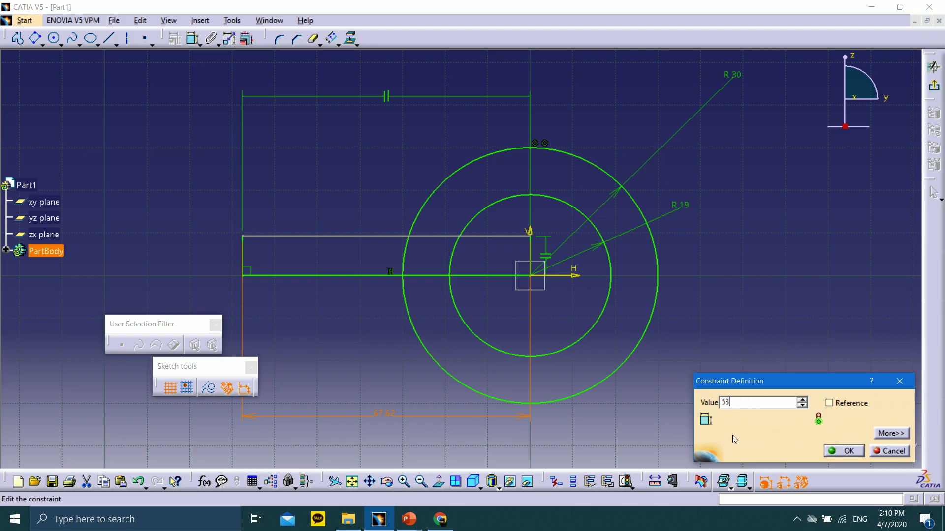
type(".5")
left_click_drag(738, 403, 726, 402)
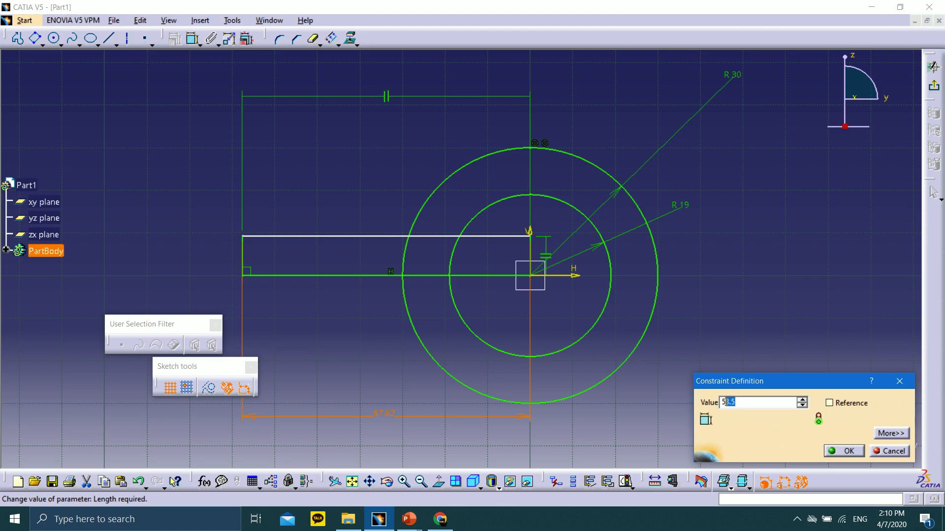
left_click(836, 453)
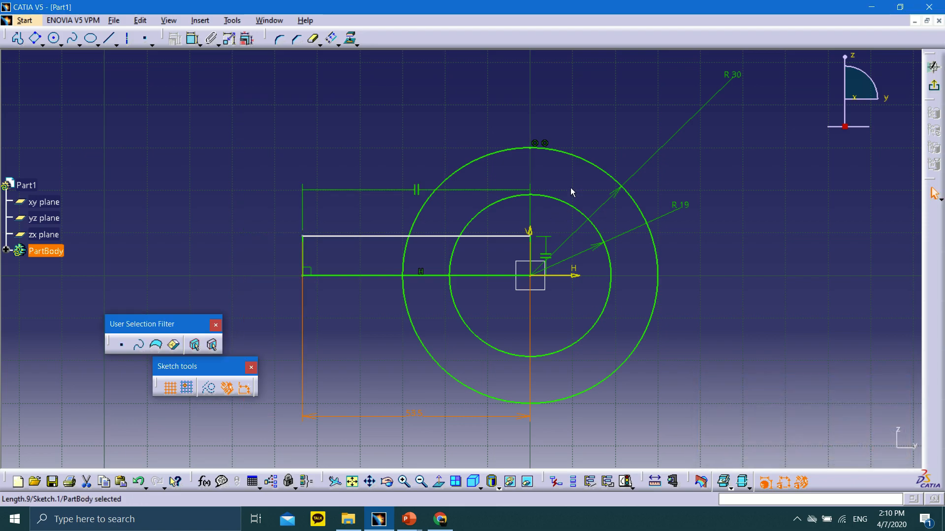
Dimension the rectangle's height between its upper and lower edges and set it to 11 mm
left_click(265, 195)
left_click(192, 39)
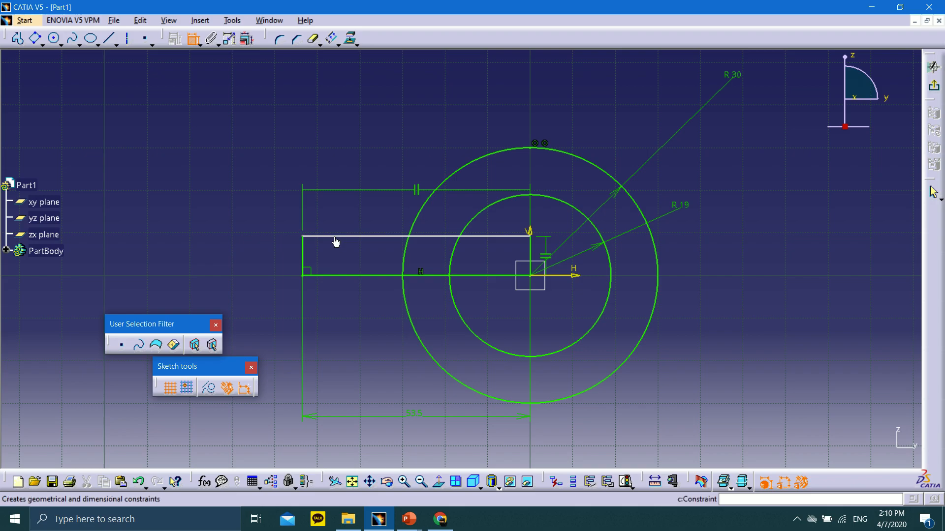
left_click(335, 237)
left_click(338, 275)
left_click(270, 265)
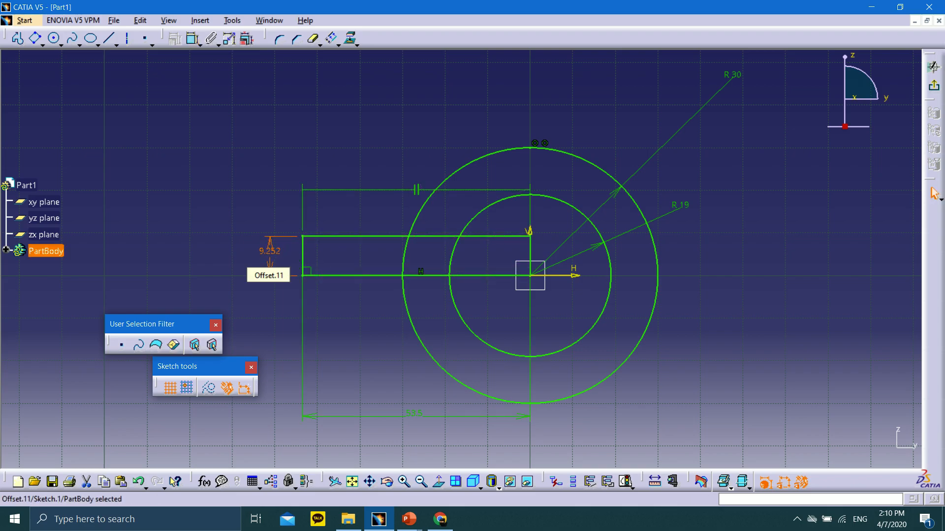
double_click(270, 253)
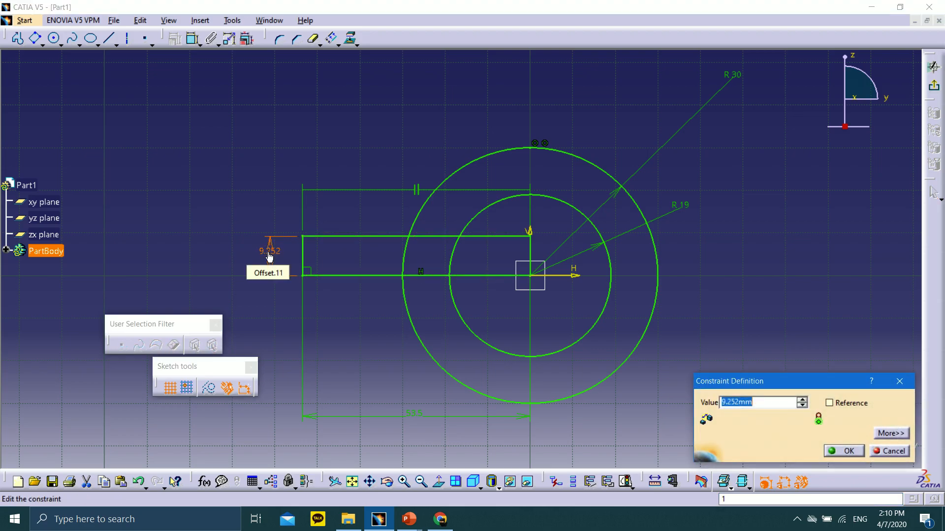
type("11")
left_click(837, 451)
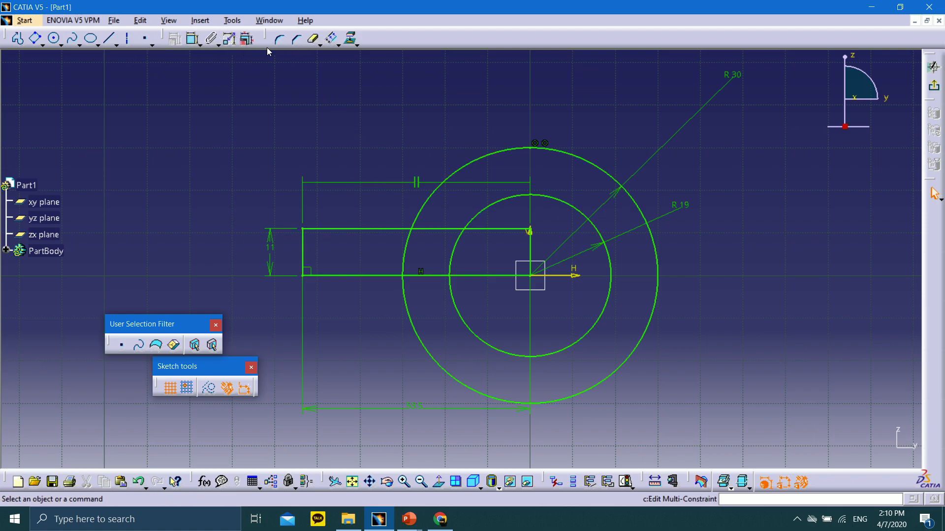
Mirror the rectangle's outer end, upper edge and base line about the vertical axis
left_click(357, 45)
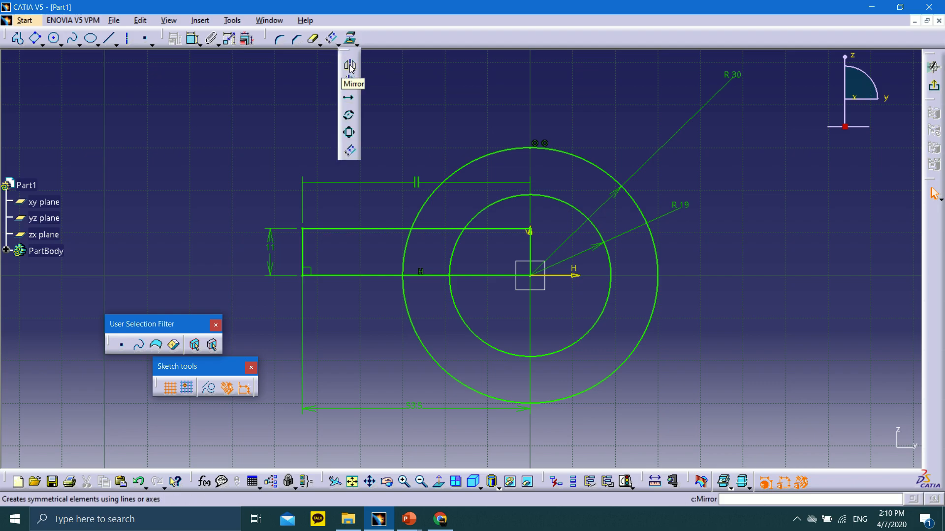
left_click(303, 251)
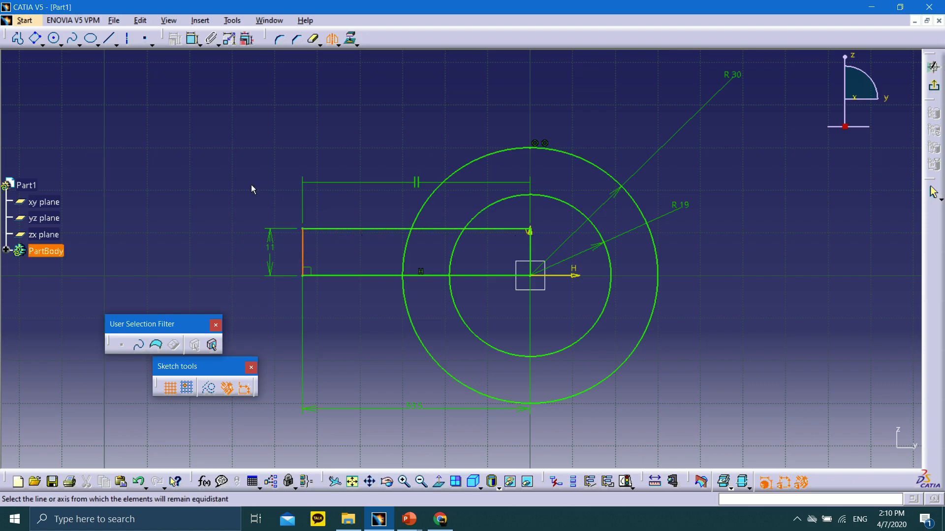
left_click(303, 244)
left_click(333, 229, "ctrl")
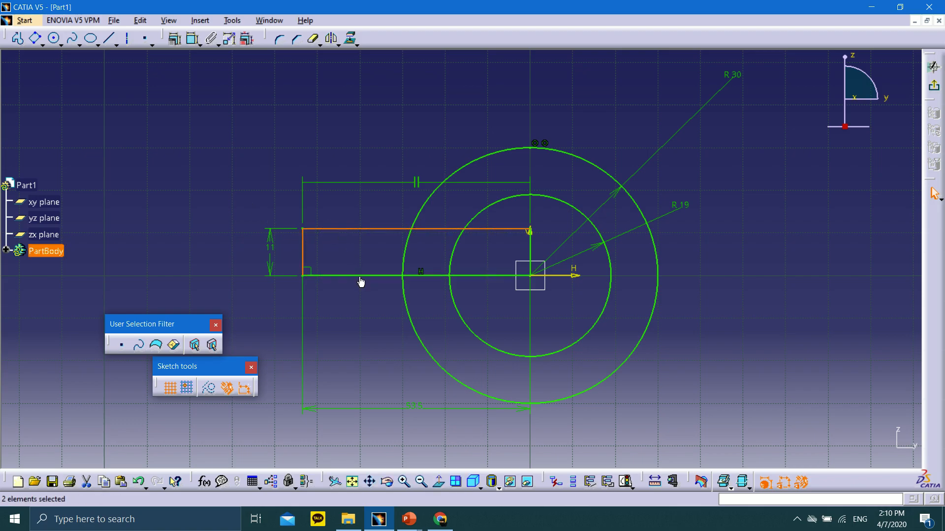
left_click(361, 276, "ctrl")
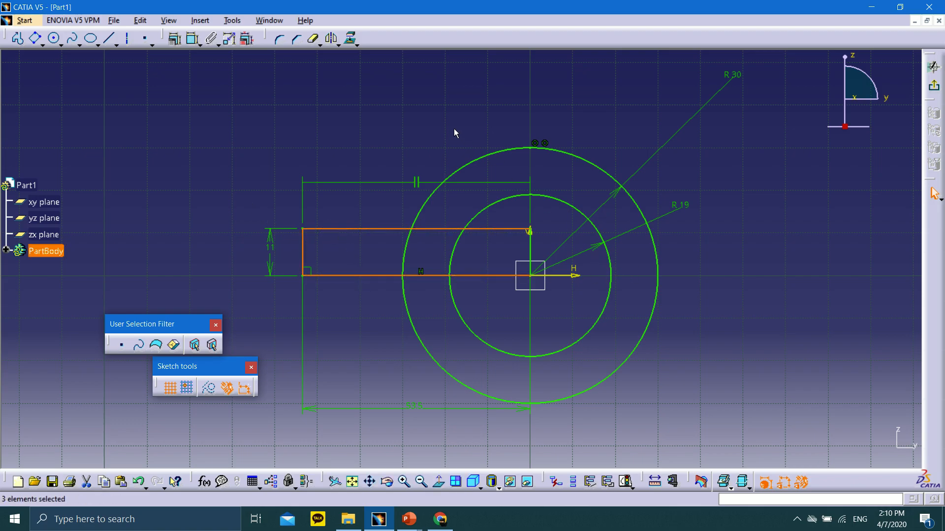
left_click(333, 40)
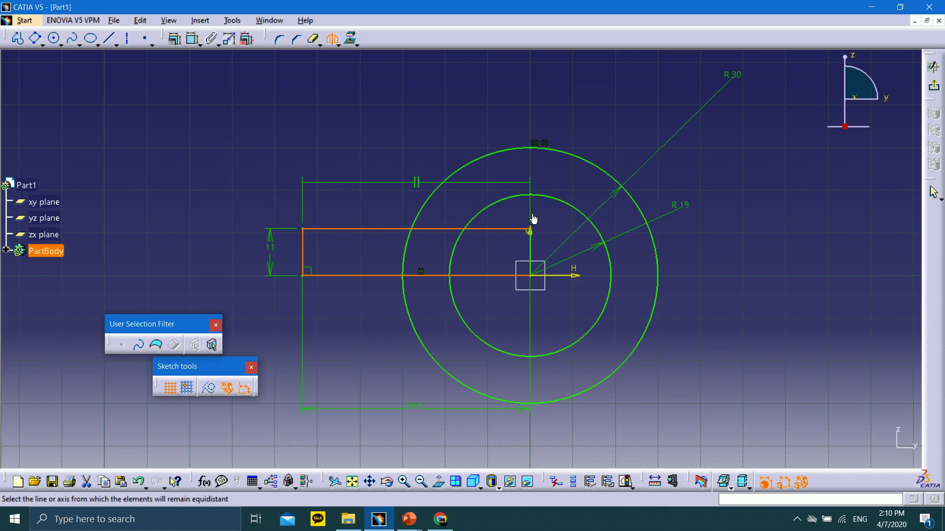
left_click(530, 245)
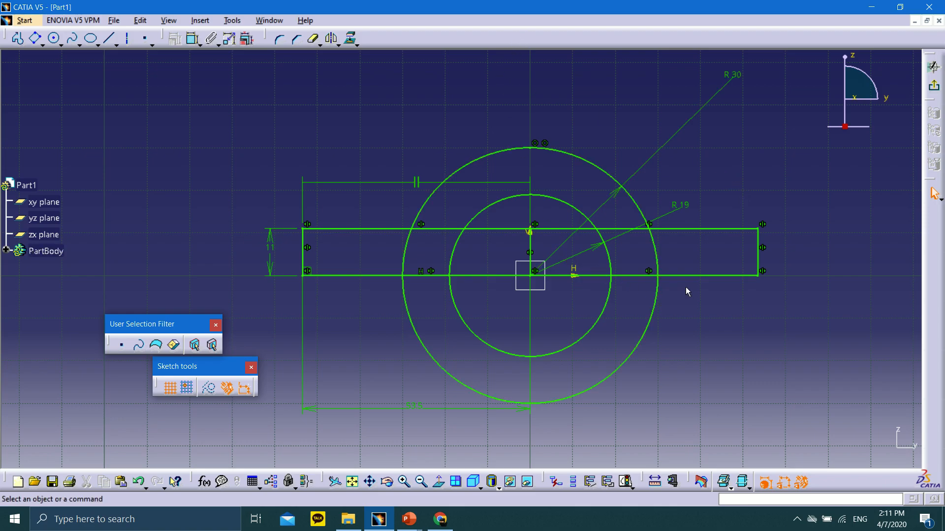
Quick Trim the lower halves of the outer and inner circles below the base line
left_click(313, 39)
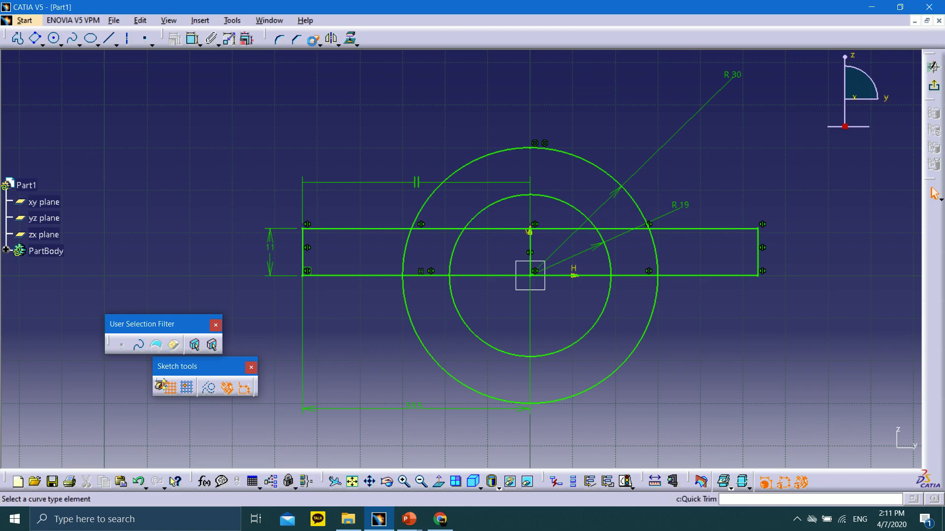
left_click(410, 313)
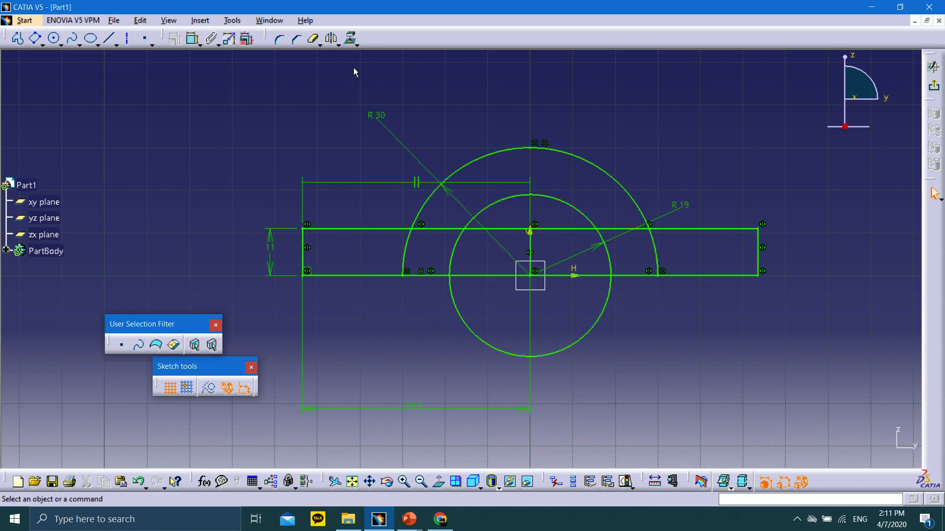
left_click(319, 45)
left_click(317, 41)
left_click(318, 43)
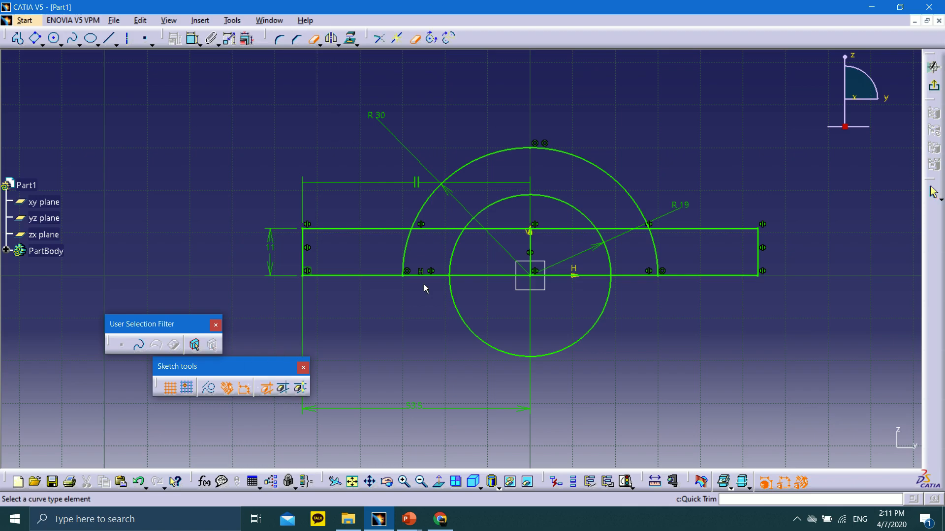
left_click(457, 310)
Trim the base line, the centre vertical line and the right flange's upper edge inside the inner arc, declining the length conversion
left_click(482, 276)
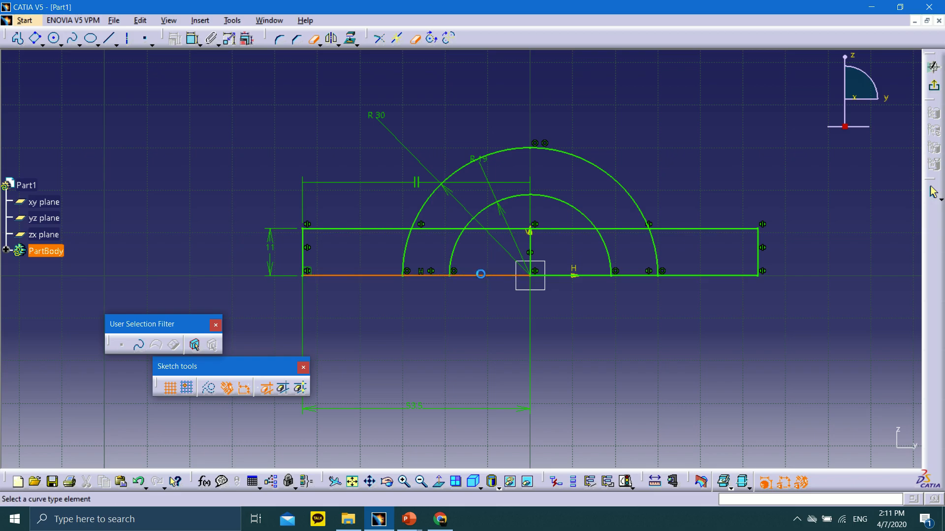
left_click(534, 252)
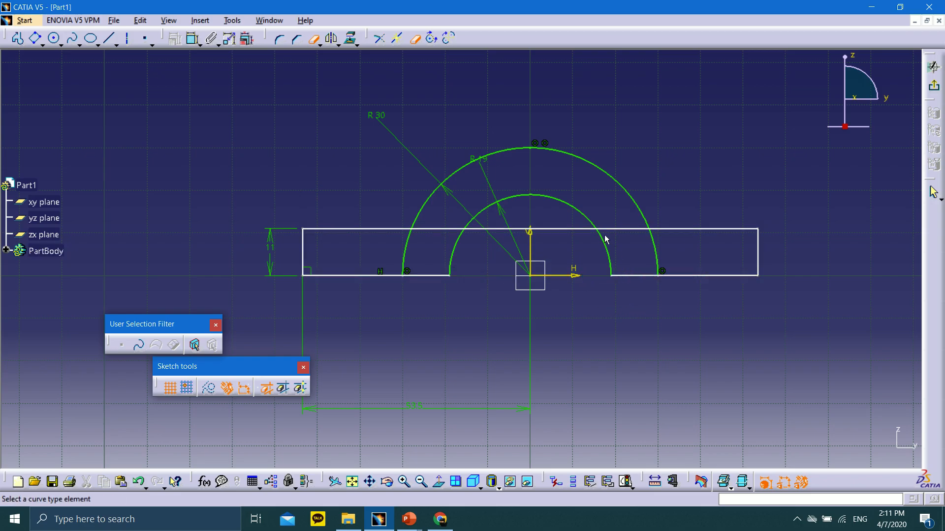
left_click(499, 230)
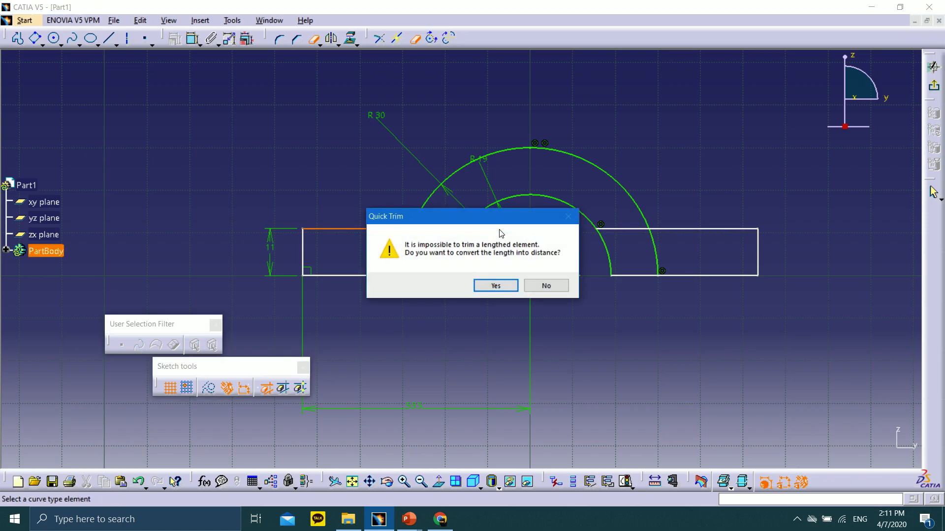
left_click(539, 285)
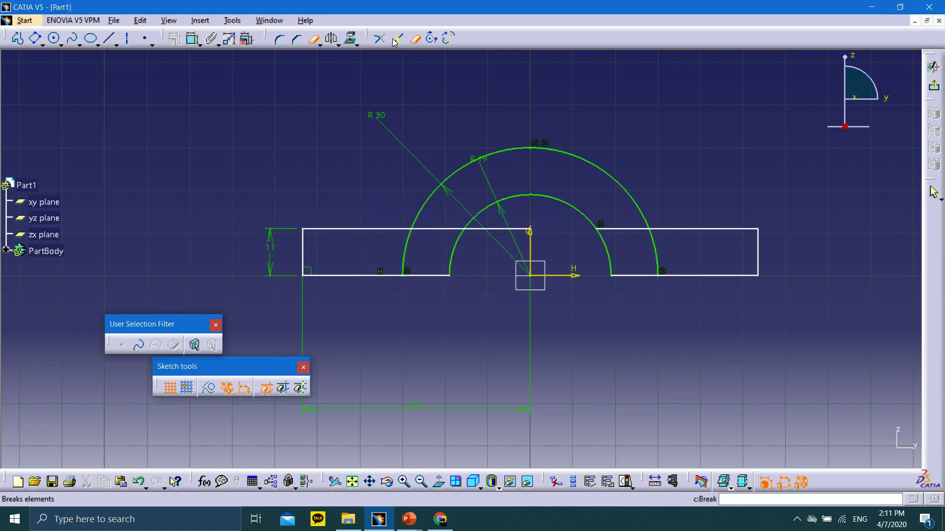
Trim the right flange's upper edge back to the outer arc and remove the outer arc's end inside that flange
left_click(313, 43)
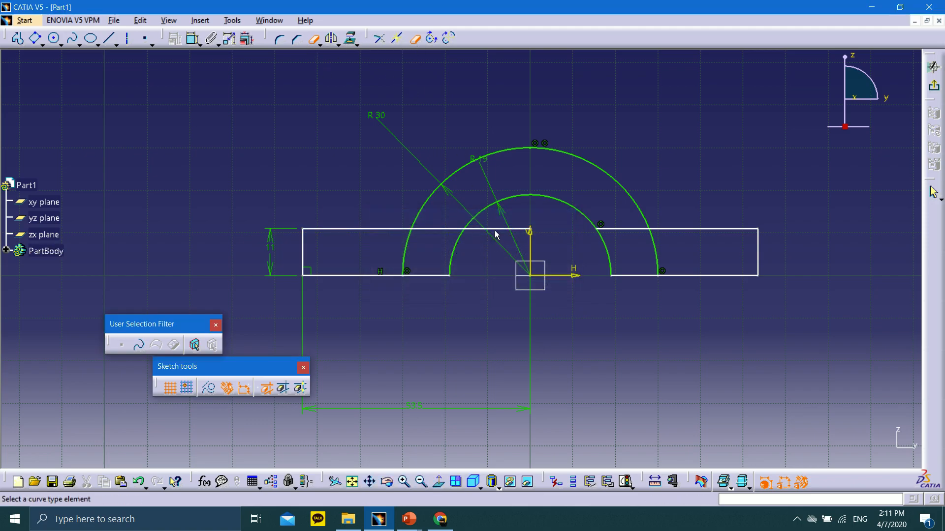
left_click(474, 254)
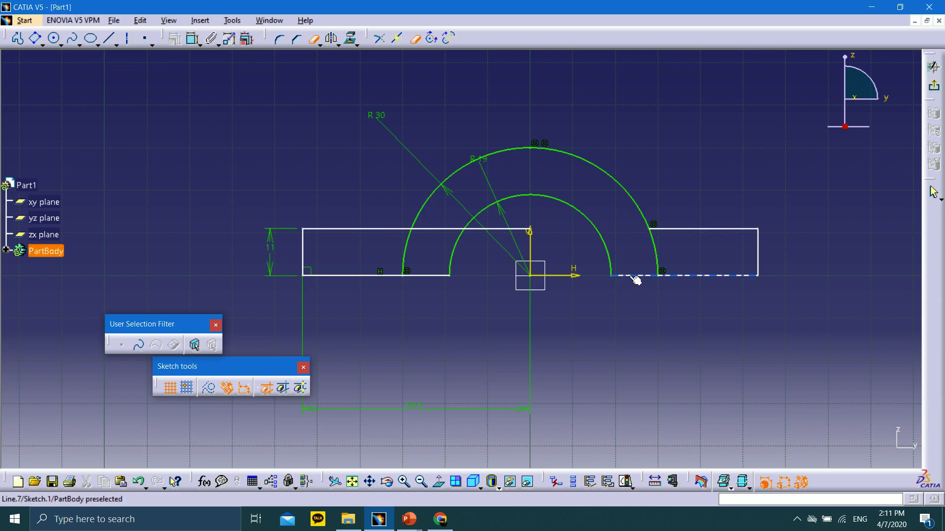
left_click(656, 248)
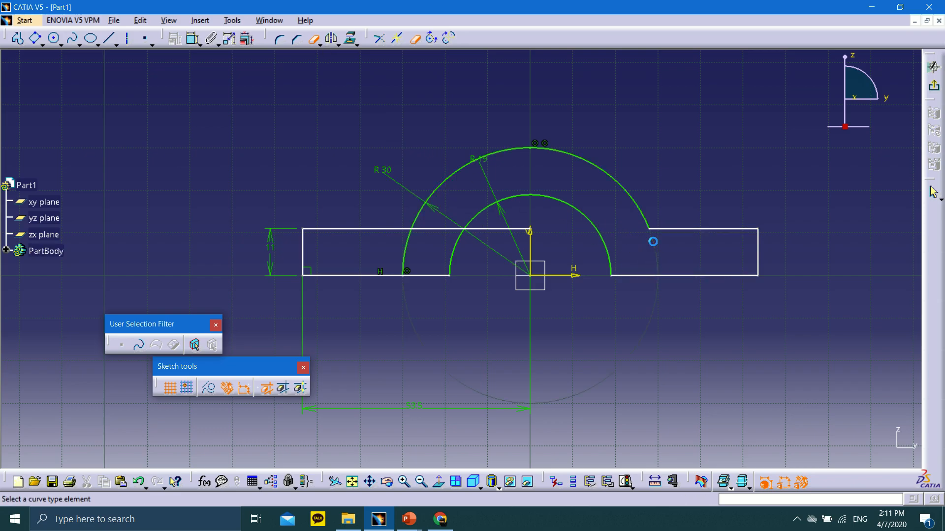
Trim the left flange's upper edge back to the inner arc, converting its length into a distance, and remove the inner arc
left_click(466, 244)
left_click(499, 229)
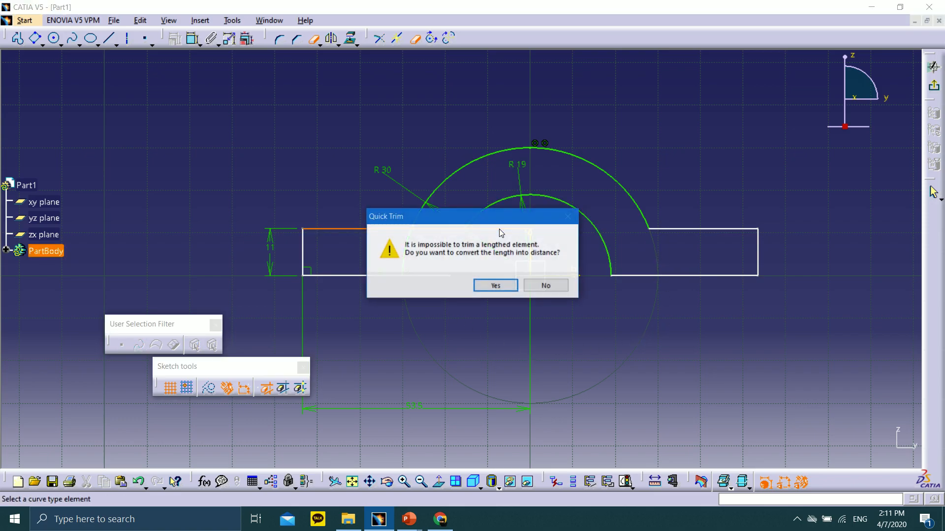
left_click(495, 287)
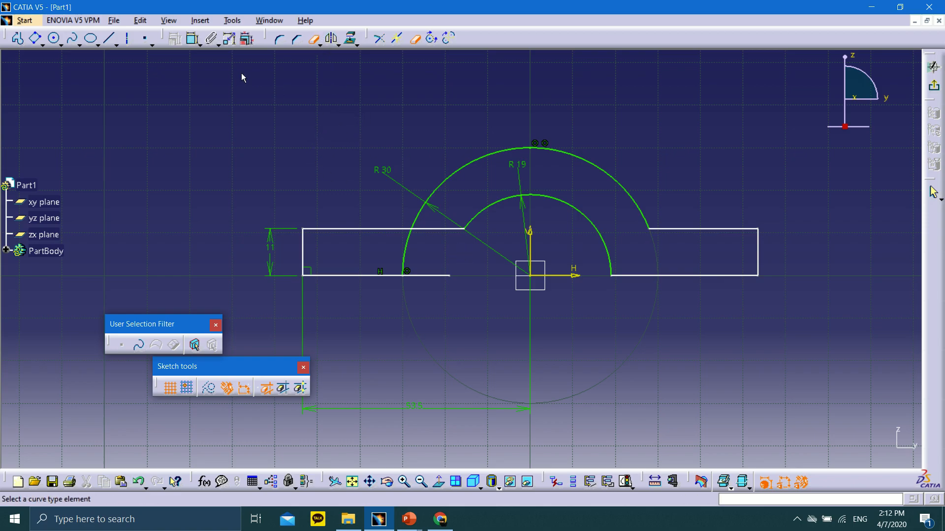
left_click(499, 213)
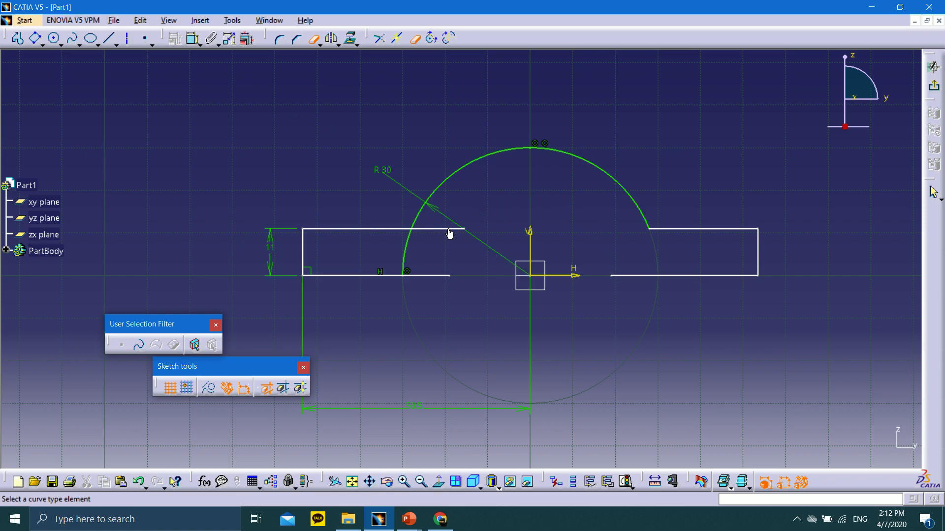
Draw a replacement inner circle centred on the origin and constrain its radius to 19 mm
left_click(56, 41)
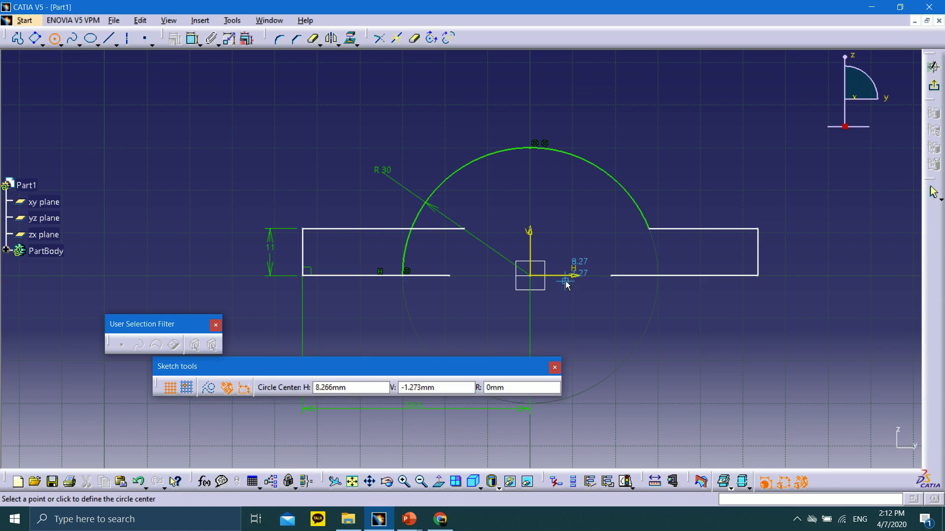
left_click(530, 276)
left_click(563, 196)
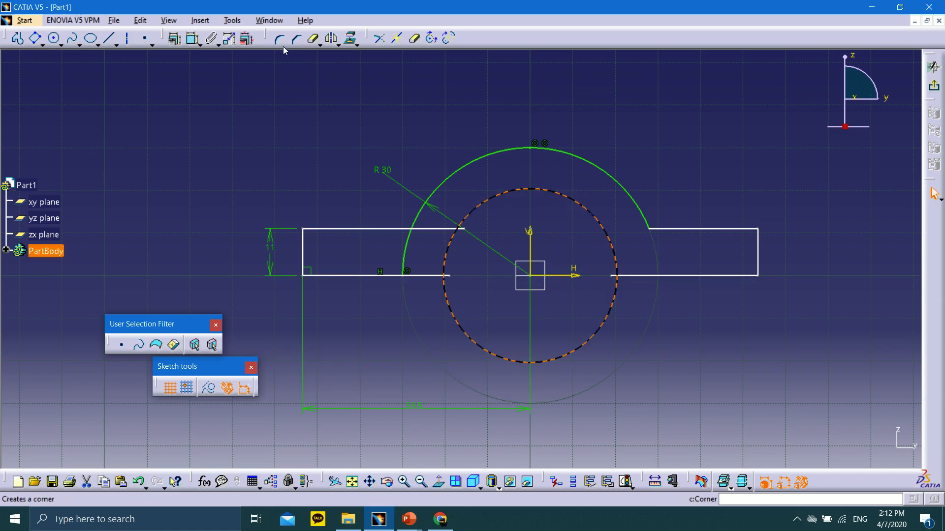
left_click(396, 38)
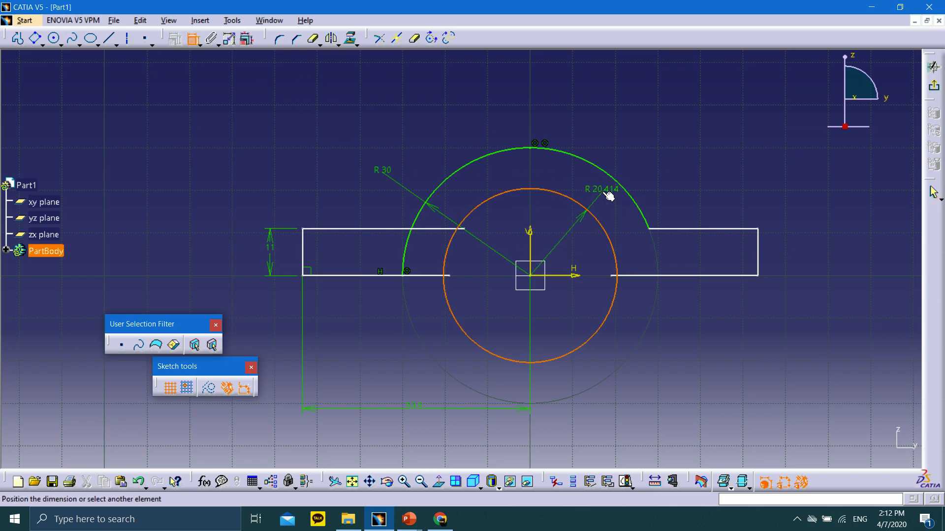
left_click(650, 156)
double_click(650, 158)
type("19mm")
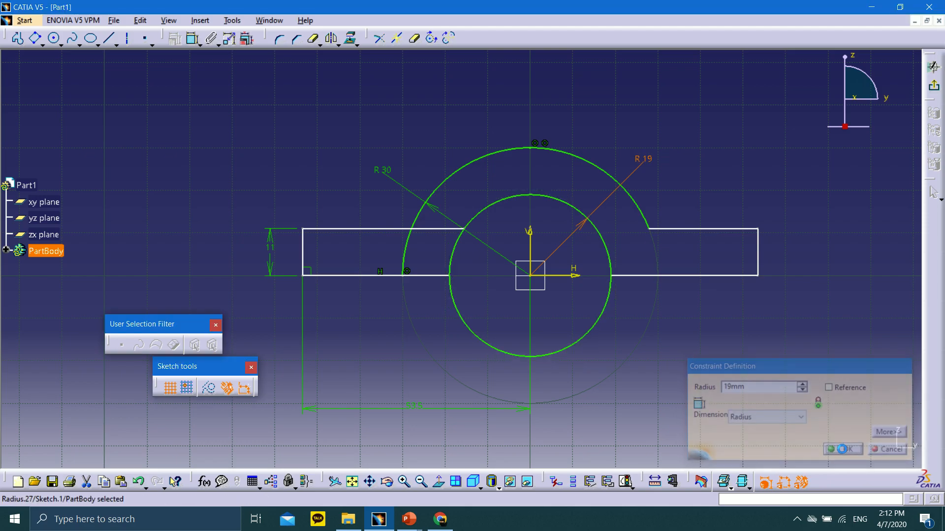
left_click(843, 450)
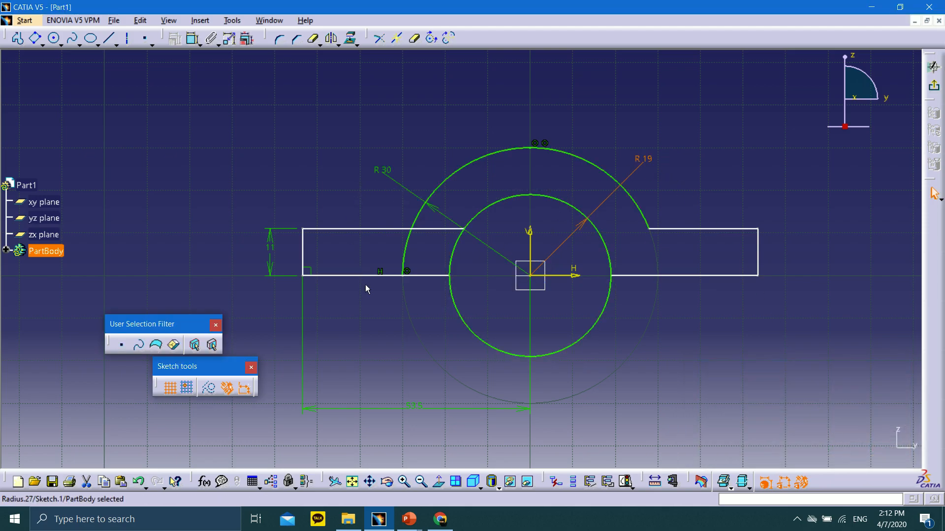
Quick Trim the lower half of the new R19 circle below the base line
left_click(315, 40)
left_click(315, 39)
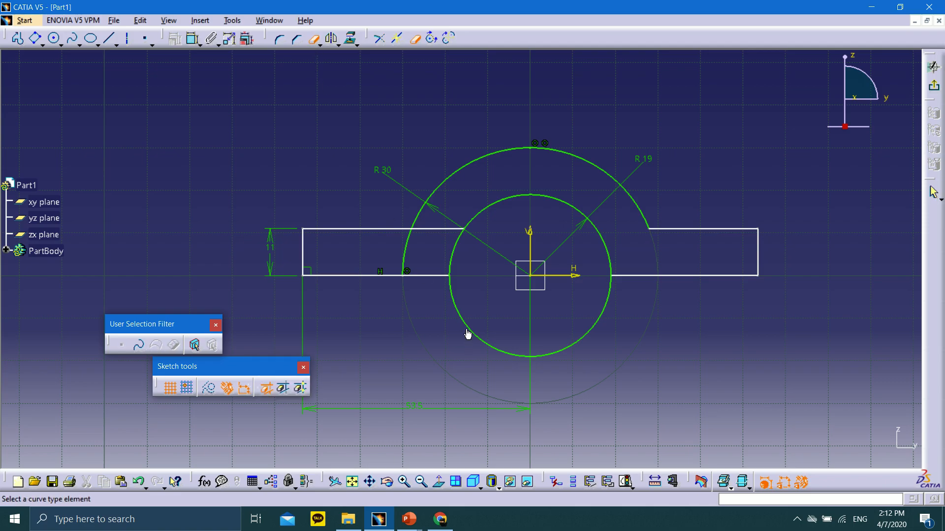
left_click(468, 332)
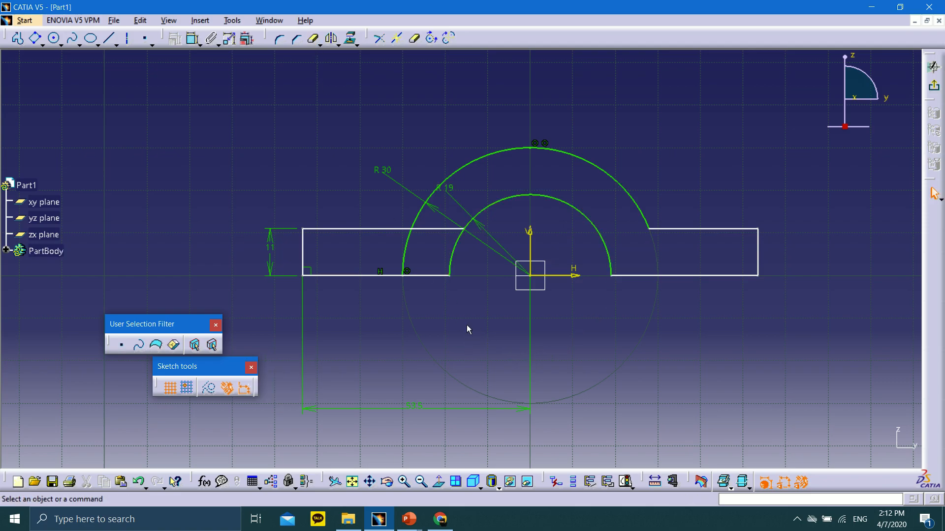
Trim the left flange's upper edge back to the outer arc and remove the outer arc's end inside that flange
left_click(440, 228)
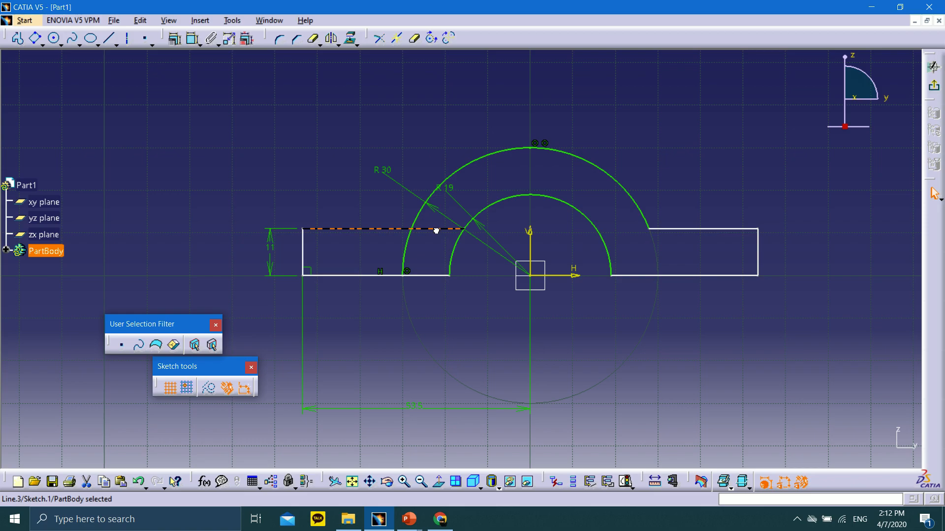
left_click(336, 84)
left_click(314, 38)
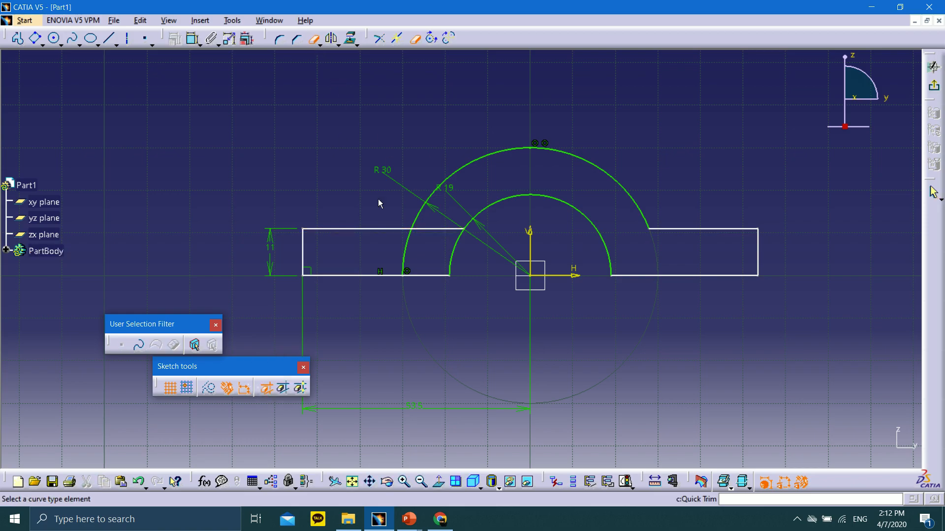
left_click(430, 228)
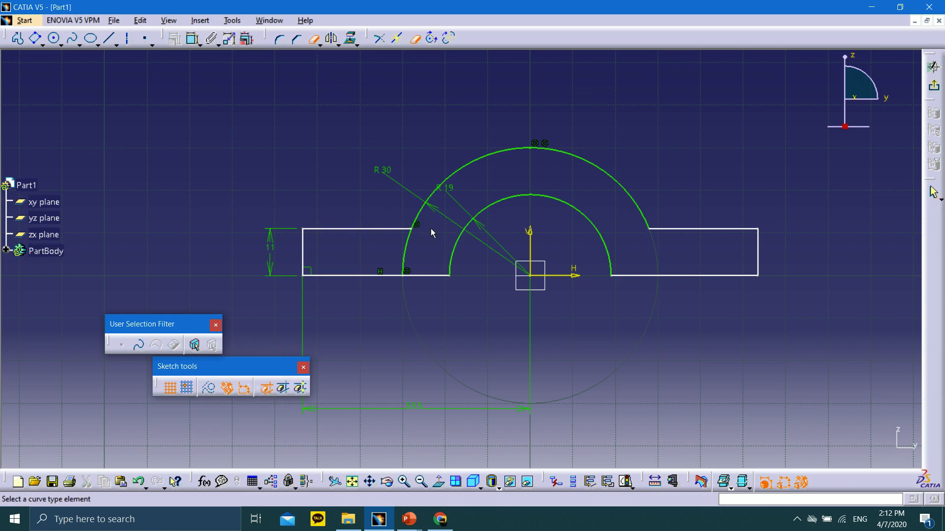
left_click(408, 250)
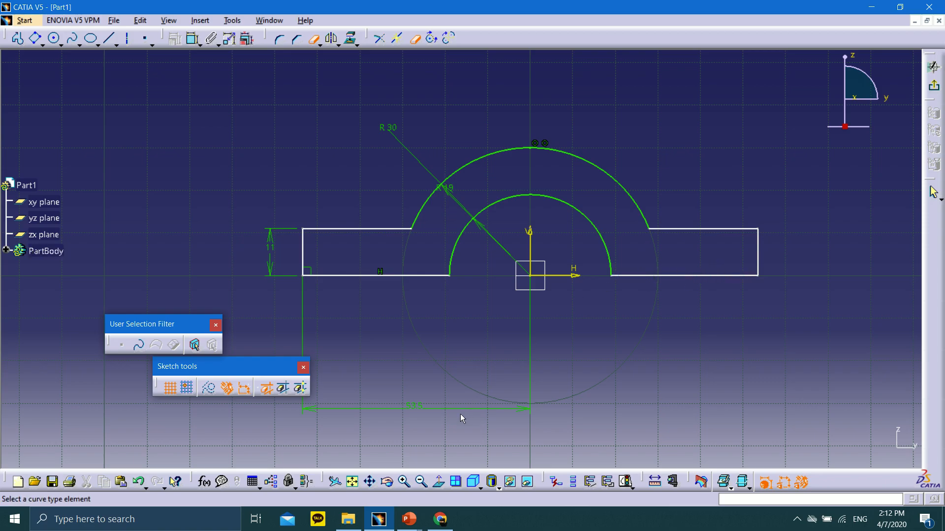
Remove the left flange's outer end line and redraw it as a vertical line between the upper edge and base
left_click(304, 246)
left_click(109, 38)
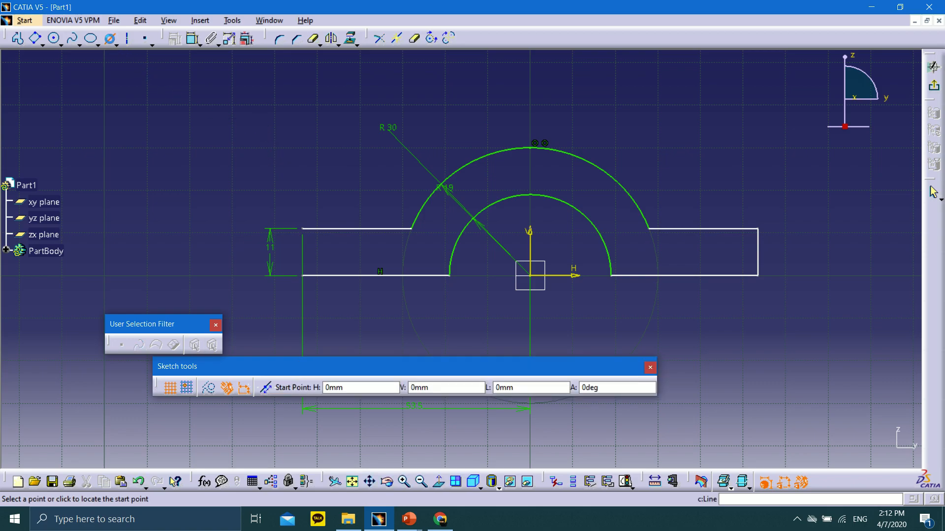
left_click(302, 229)
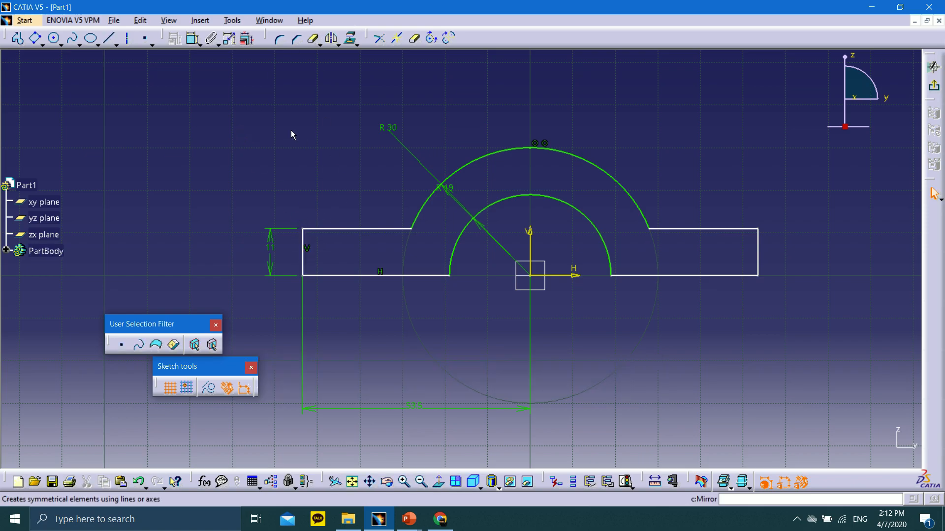
Delete the left flange's height dimension and dimension the distance between its upper edge and base line again
left_click(272, 252)
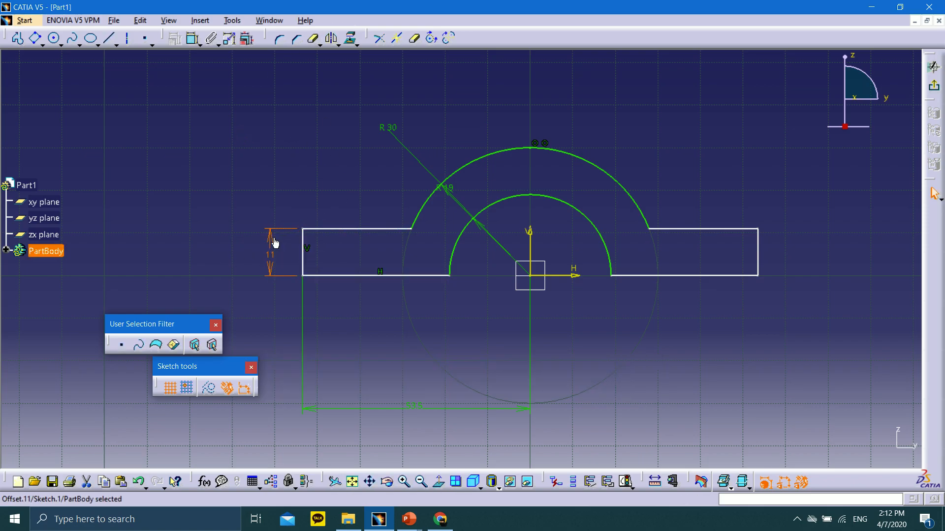
key("Delete")
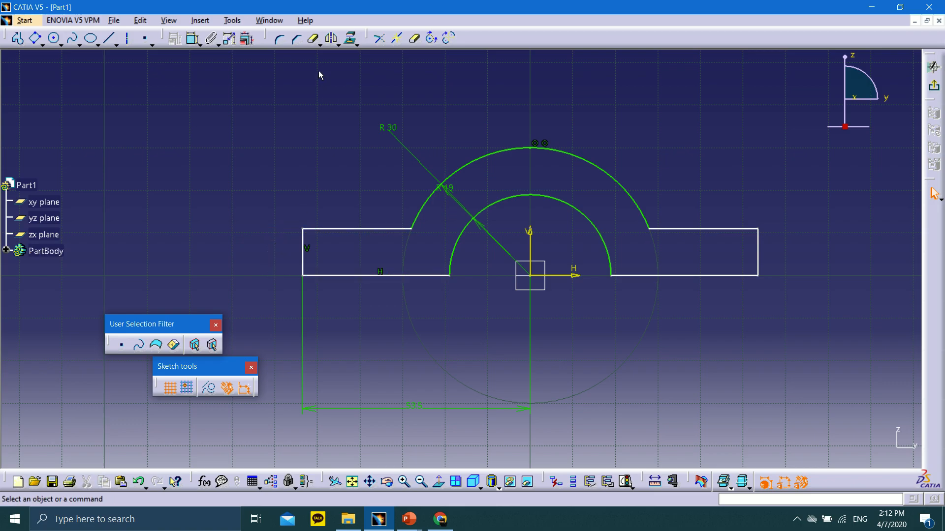
left_click(193, 39)
left_click(337, 228)
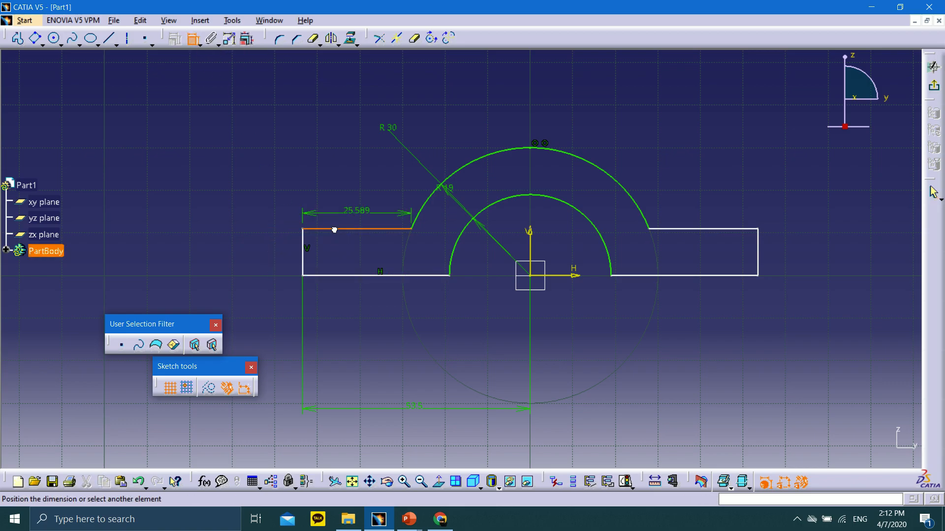
left_click(347, 275)
left_click(276, 250)
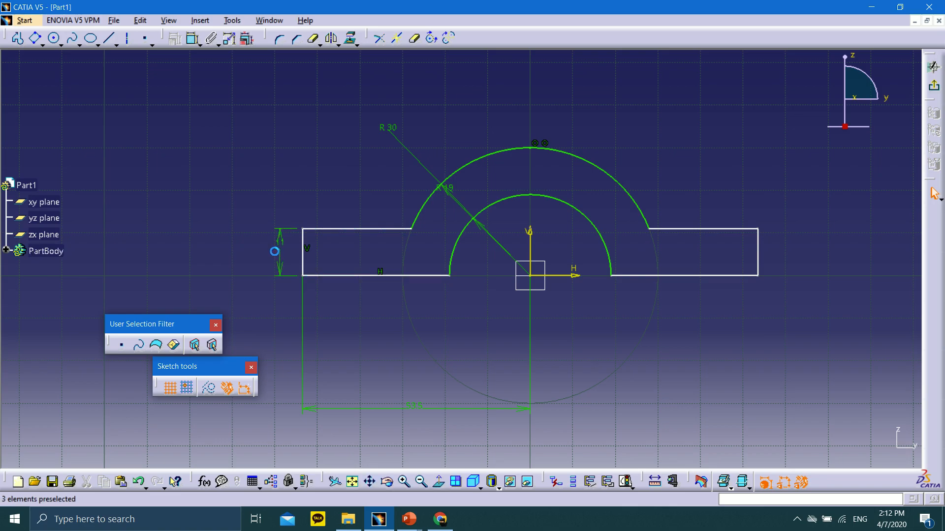
Pull the left flange off the axis to test its freedom and constrain its base line coincident with the horizontal axis
left_click_drag(306, 249, 284, 223)
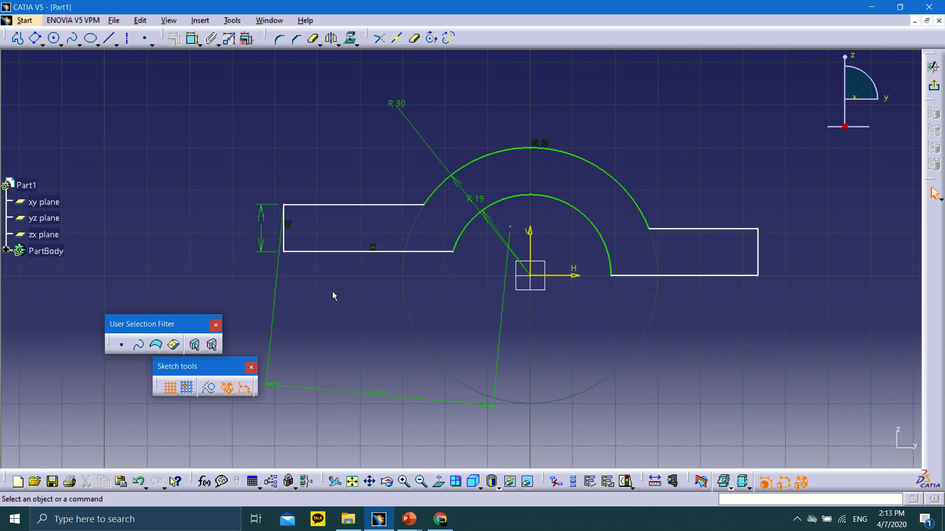
left_click(353, 252)
left_click(560, 276, "ctrl")
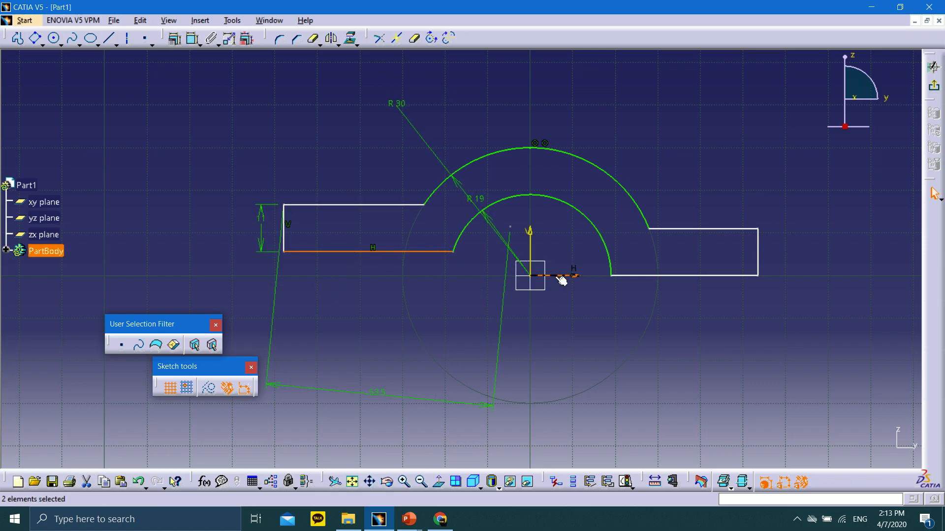
left_click(173, 38)
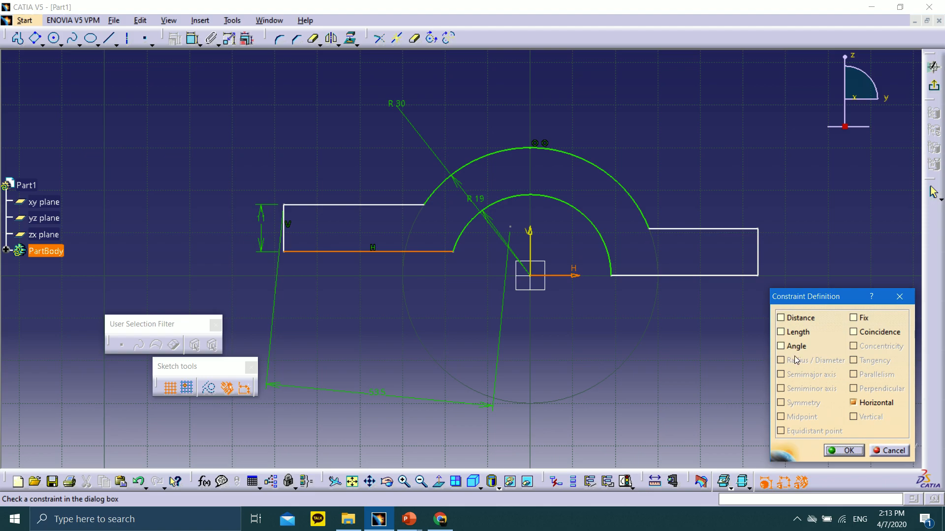
left_click(853, 332)
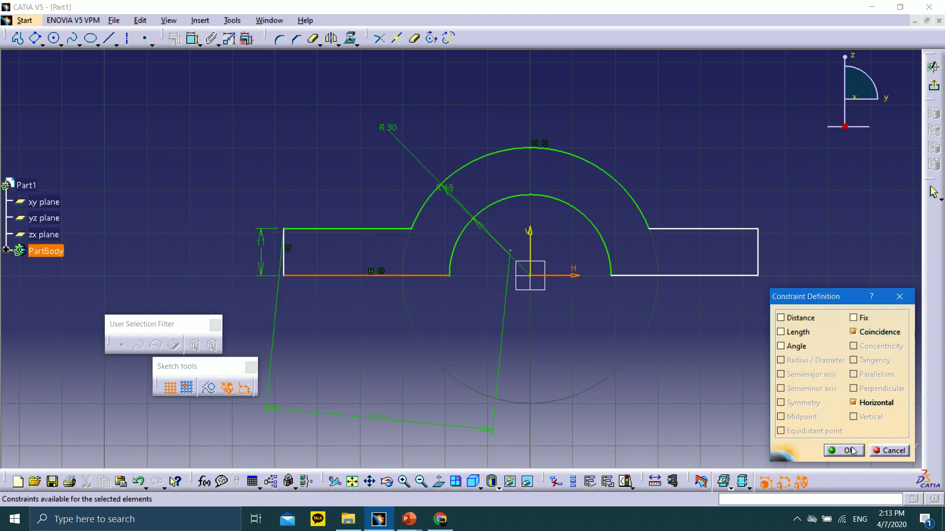
left_click(843, 450)
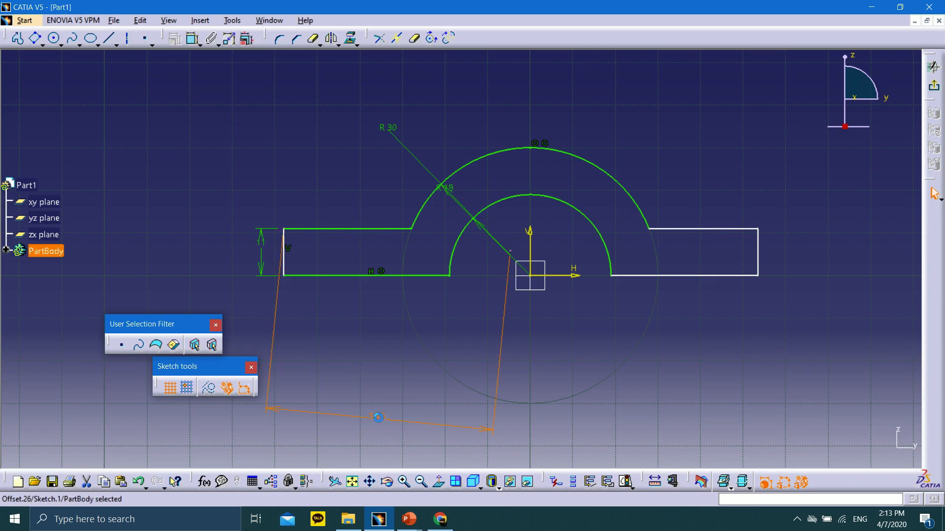
Delete the slanted 53.5 mm dimension on the left flange and move the leftover point below the origin
left_click(382, 424)
key("Delete")
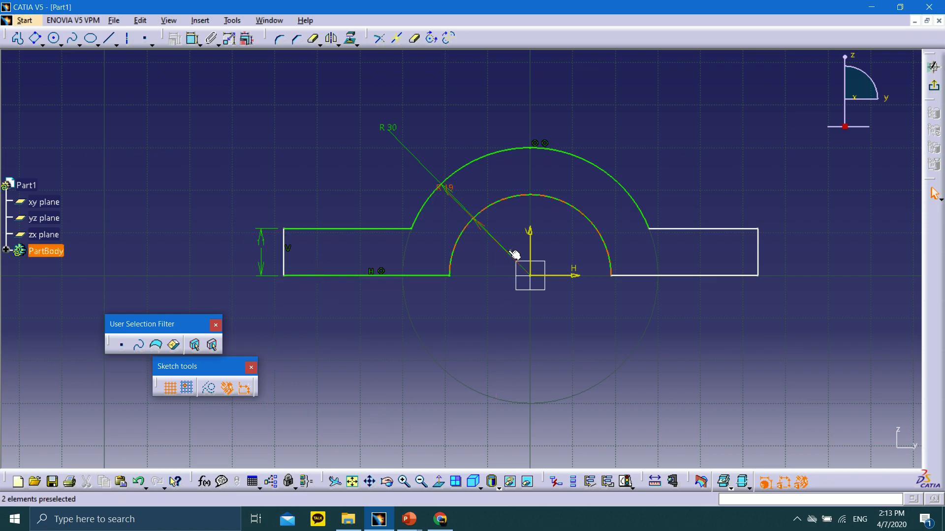
left_click(522, 293)
Reposition the R19 and R30 radius dimensions so that they no longer overlap
left_click(449, 187)
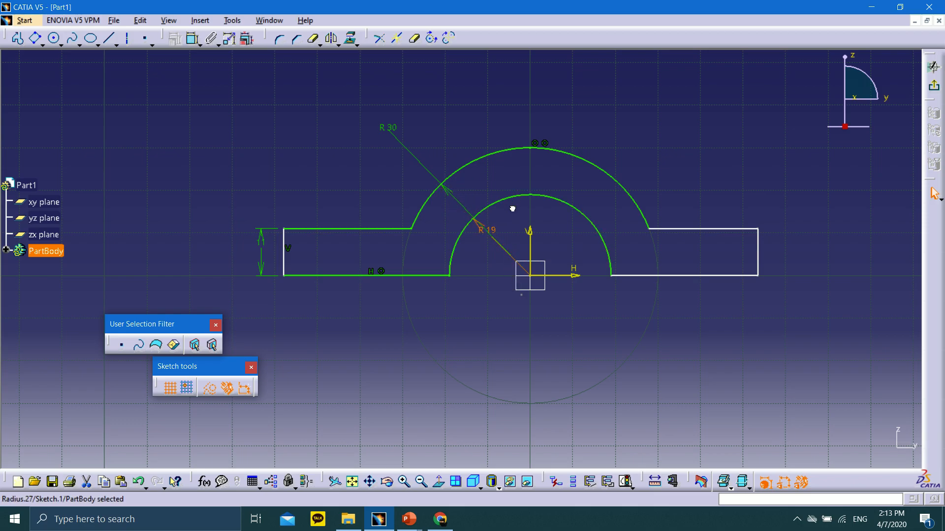
left_click_drag(516, 259, 500, 281)
left_click_drag(448, 189, 613, 234)
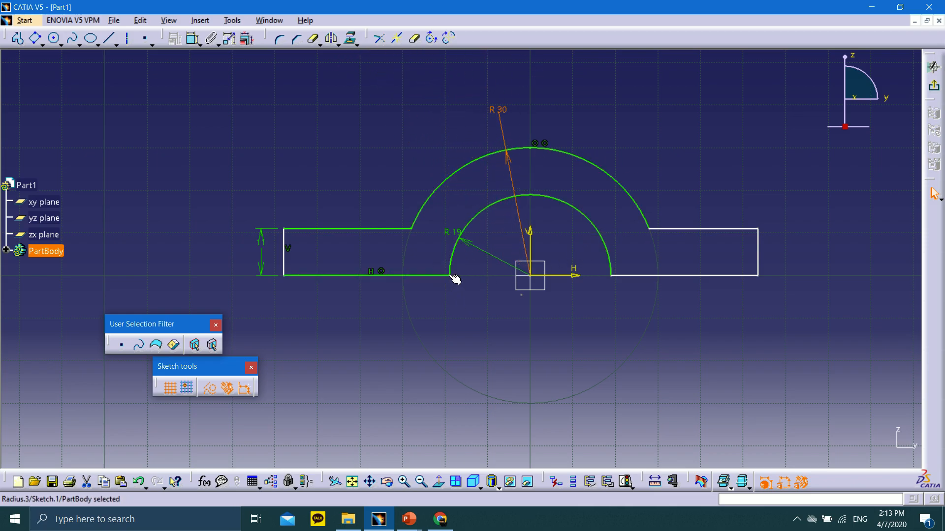
Test the inner arc's freedom by moving it, and delete the stray point below the origin
left_click_drag(456, 272, 524, 294)
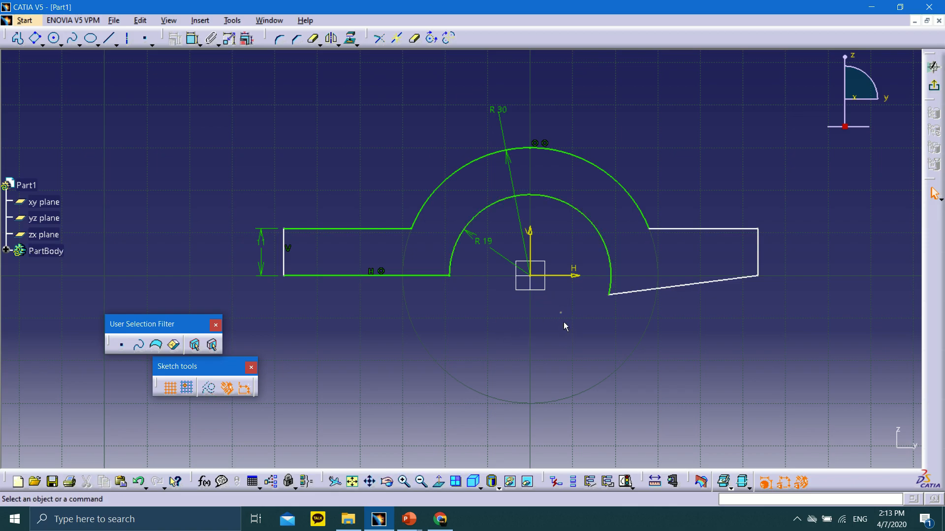
left_click(562, 314)
key("Delete")
Constrain the right flange's base line coincident with the horizontal axis
mouse_move(613, 298)
left_mouse_down()
mouse_move(571, 391)
mouse_move(664, 238)
mouse_move(637, 261)
mouse_move(625, 309)
left_mouse_up()
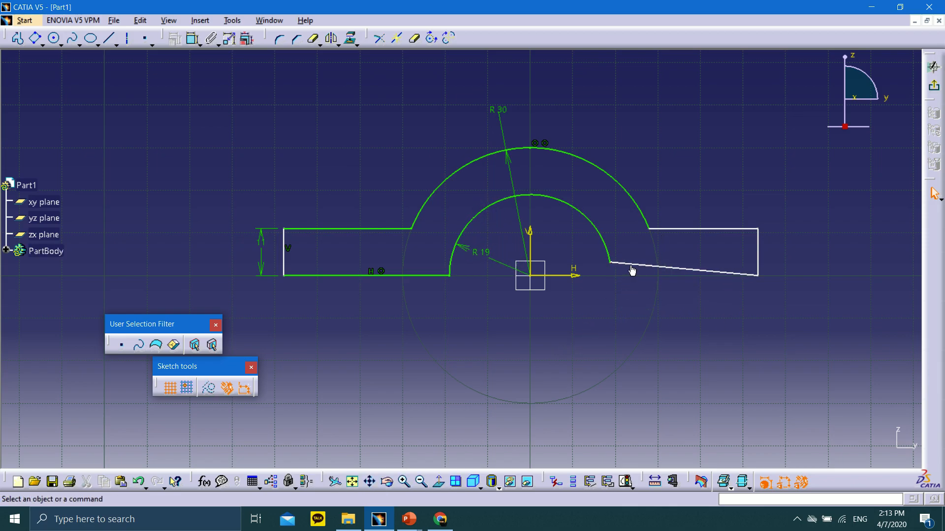
left_click(546, 276, "ctrl")
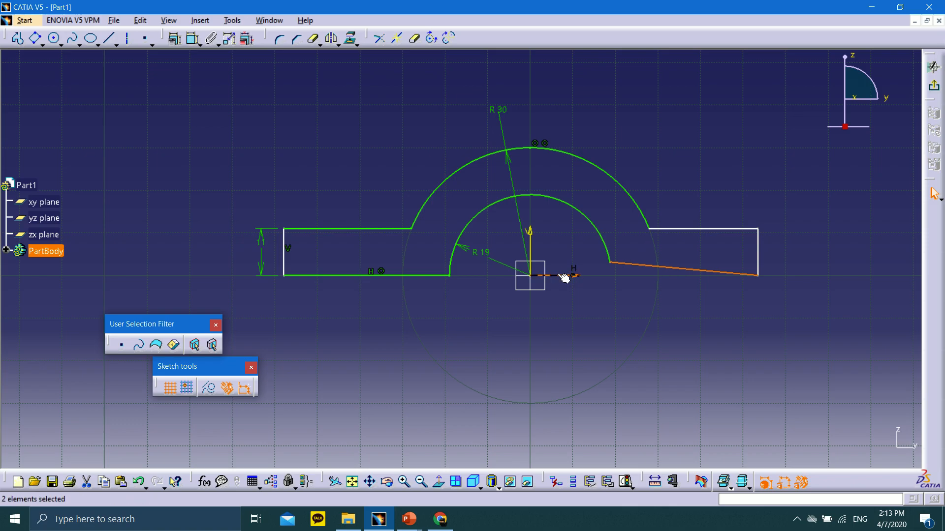
left_click(174, 39)
left_click(865, 335)
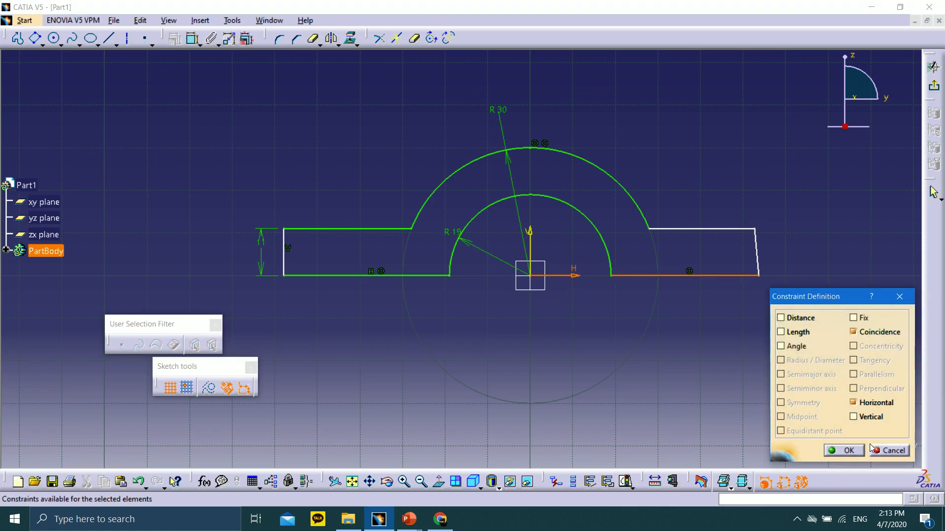
left_click(843, 451)
Constrain the right flange's outer end line to be vertical
left_click(758, 254)
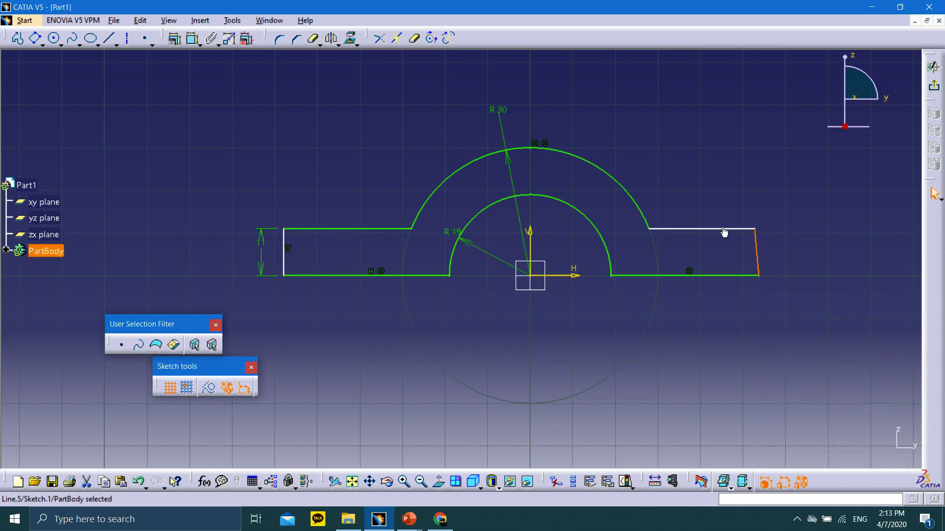
left_click(175, 38)
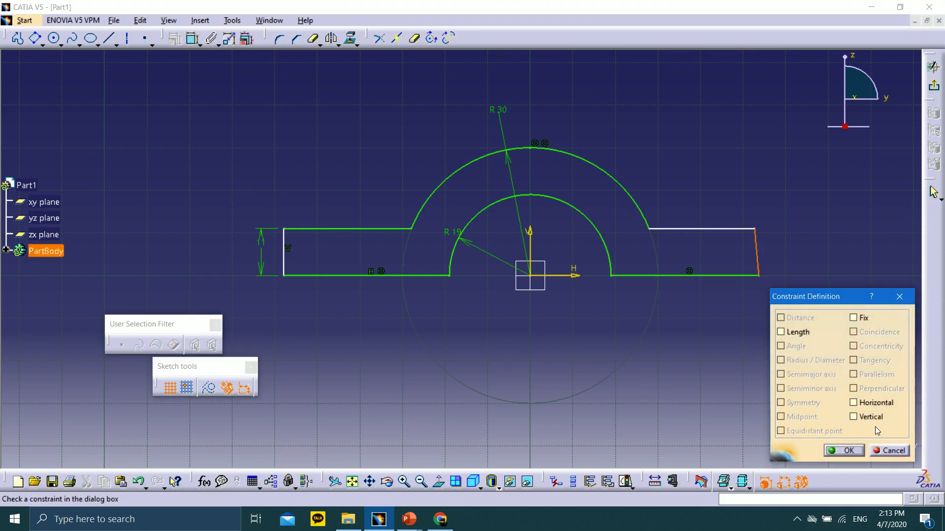
left_click(853, 417)
left_click(844, 451)
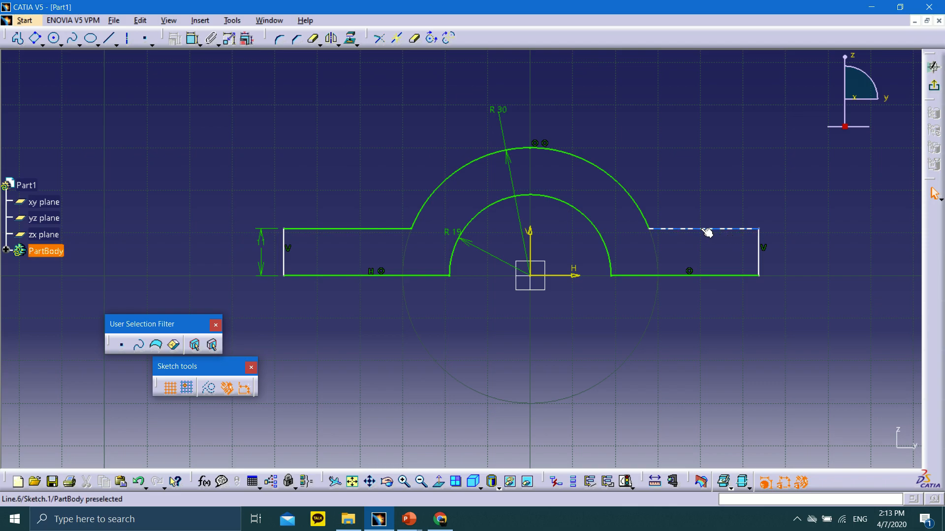
Move the right flange's upper edge slightly upward and constrain it to be horizontal
mouse_move(707, 231)
left_mouse_down()
mouse_move(711, 246)
mouse_move(717, 213)
mouse_move(709, 219)
left_mouse_up()
left_click(728, 371)
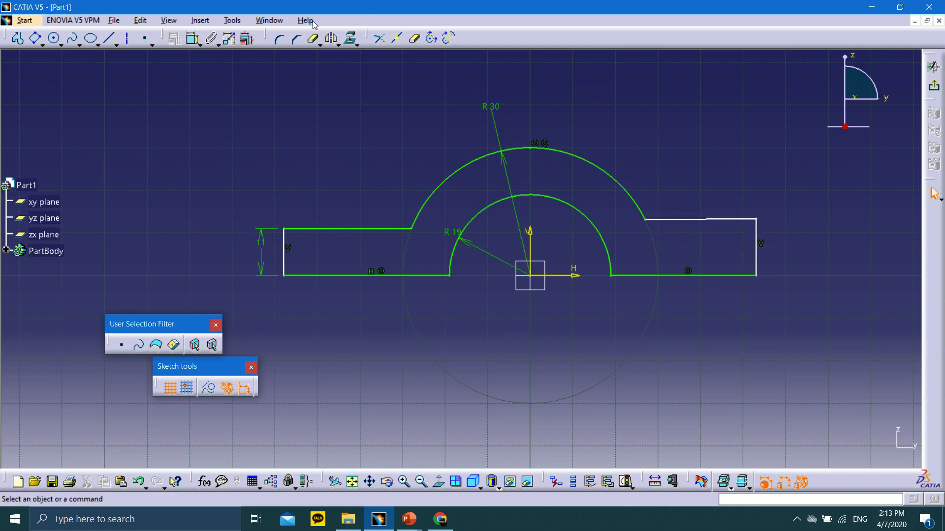
left_click(703, 221)
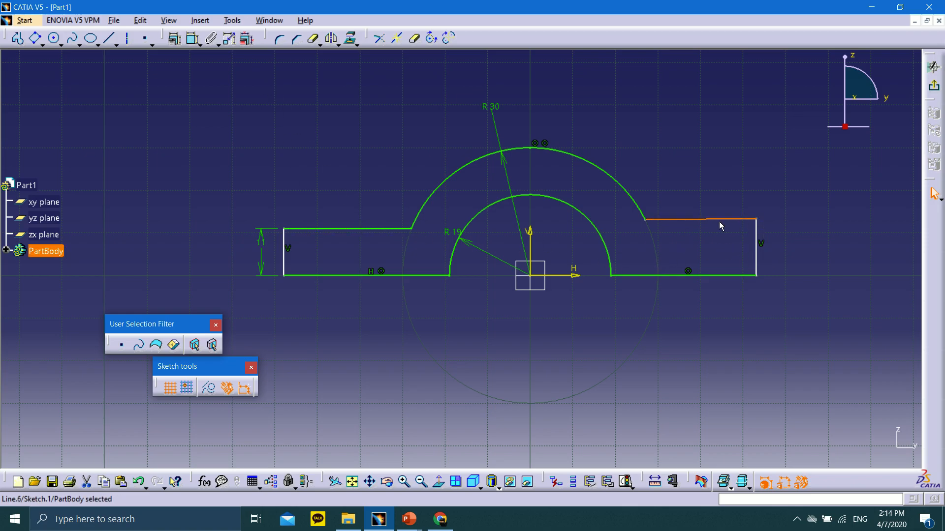
left_click(174, 38)
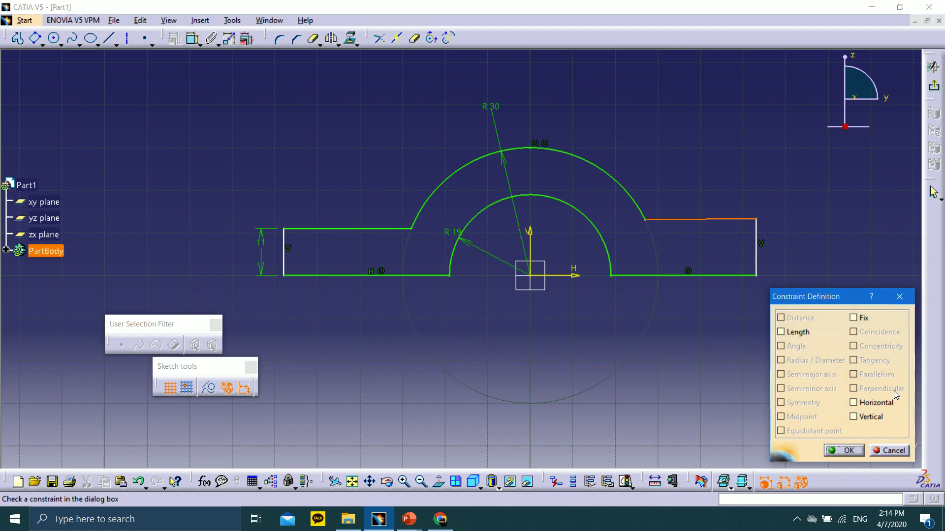
left_click(856, 401)
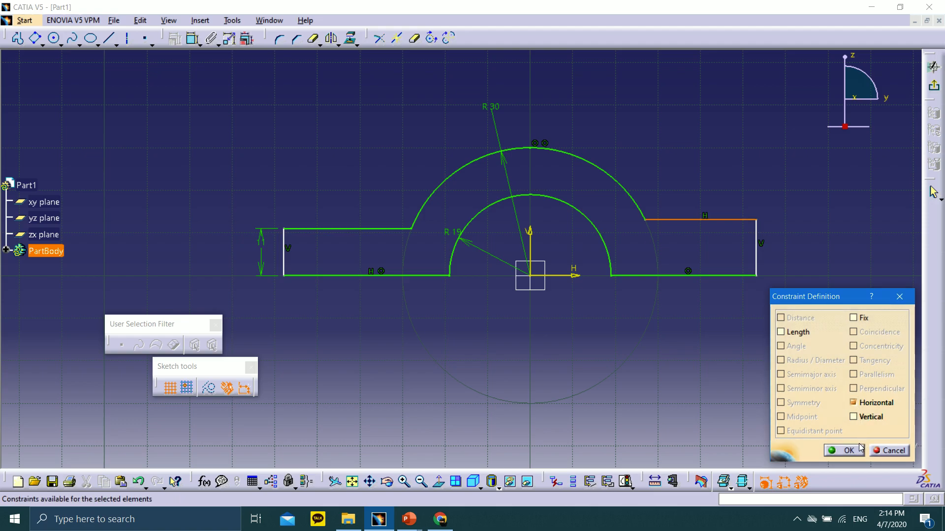
left_click(844, 451)
Dimension the height between the right flange's upper edge and base line and set it to 11 mm
left_click(193, 38)
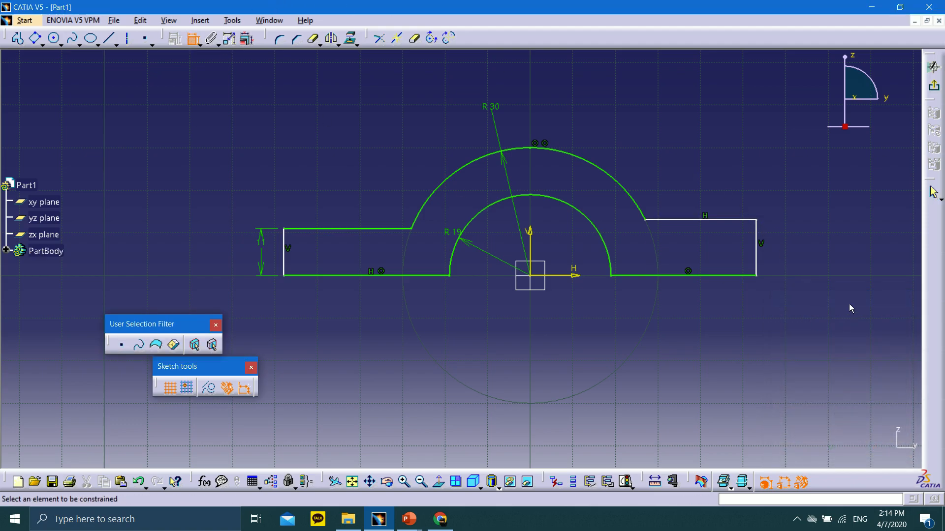
left_click(729, 220)
left_click(740, 275)
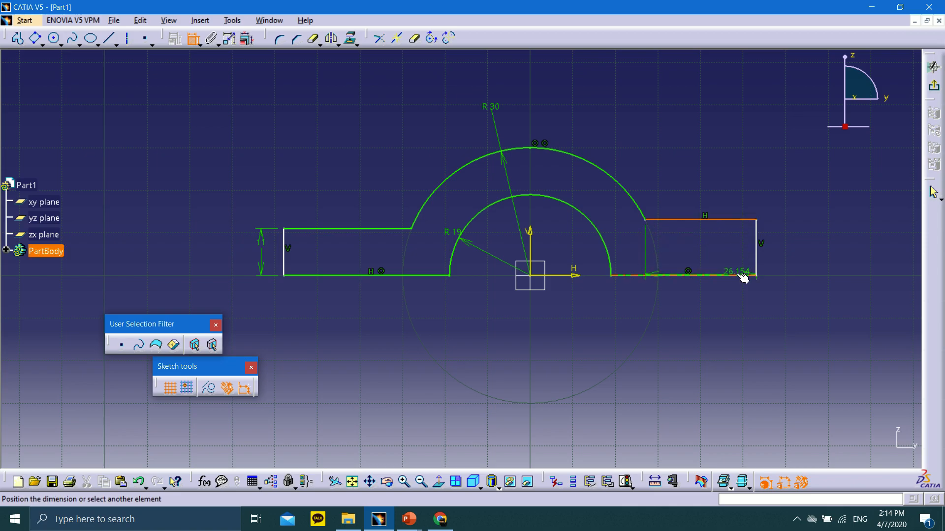
left_click(790, 251)
double_click(791, 251)
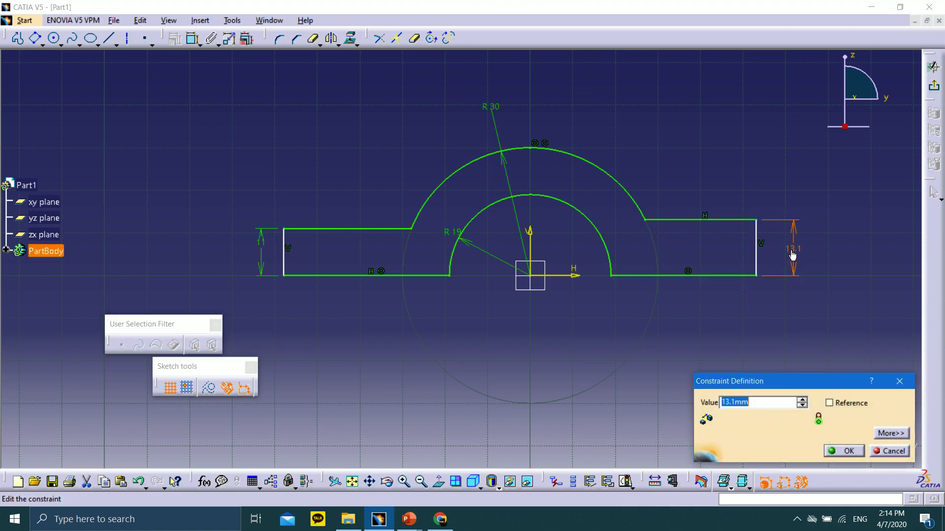
type("11")
left_click(843, 451)
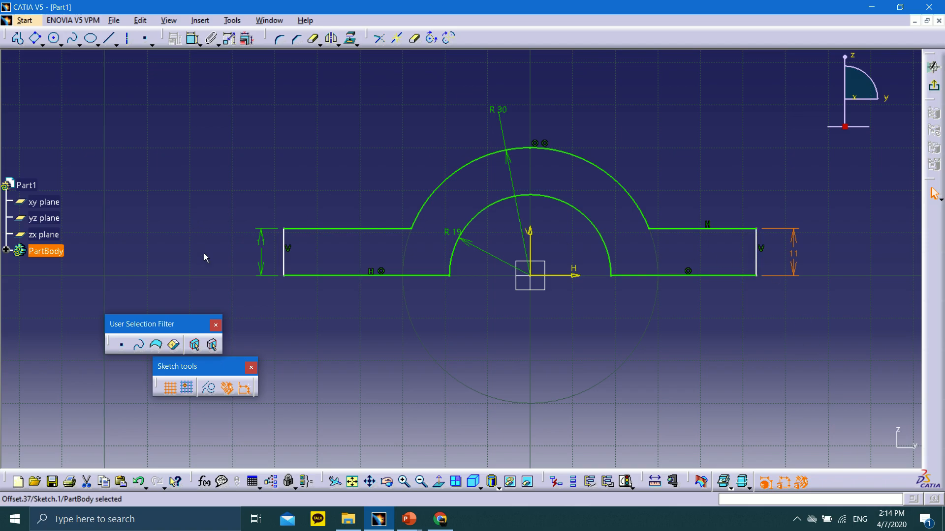
Pull both flange end lines outward and constrain them symmetric about the vertical axis
mouse_move(286, 261)
left_mouse_down()
mouse_move(443, 259)
mouse_move(255, 270)
mouse_move(255, 261)
left_mouse_up()
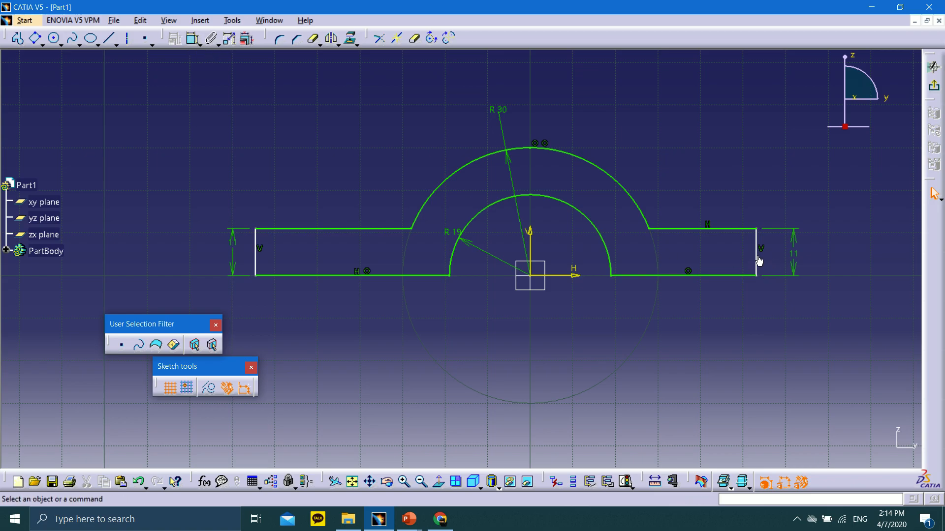
mouse_move(756, 253)
left_mouse_down()
mouse_move(698, 272)
mouse_move(843, 273)
mouse_move(778, 273)
left_mouse_up()
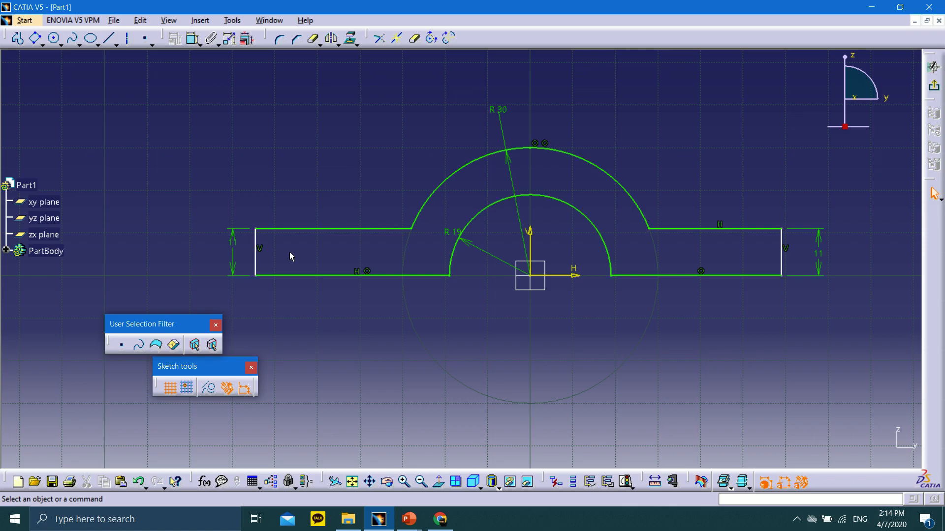
left_click(257, 257)
left_click(784, 262, "ctrl")
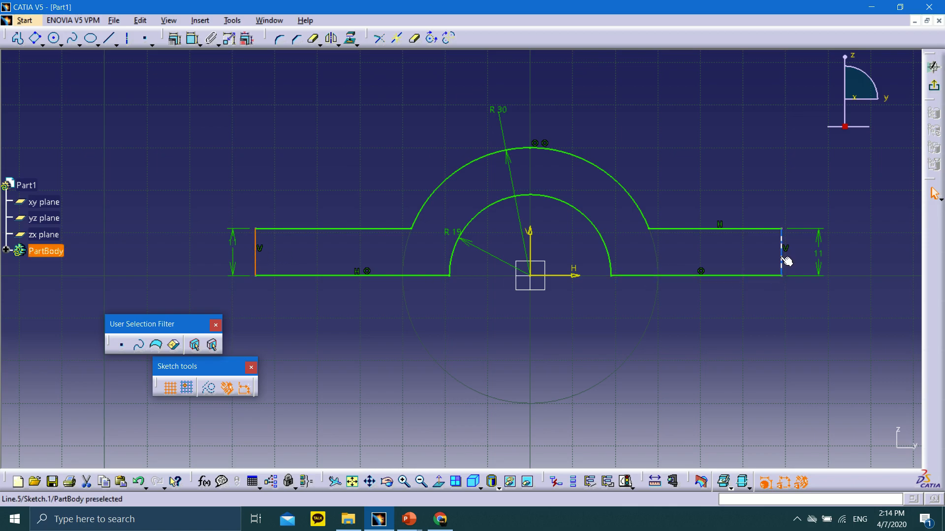
left_click(174, 38)
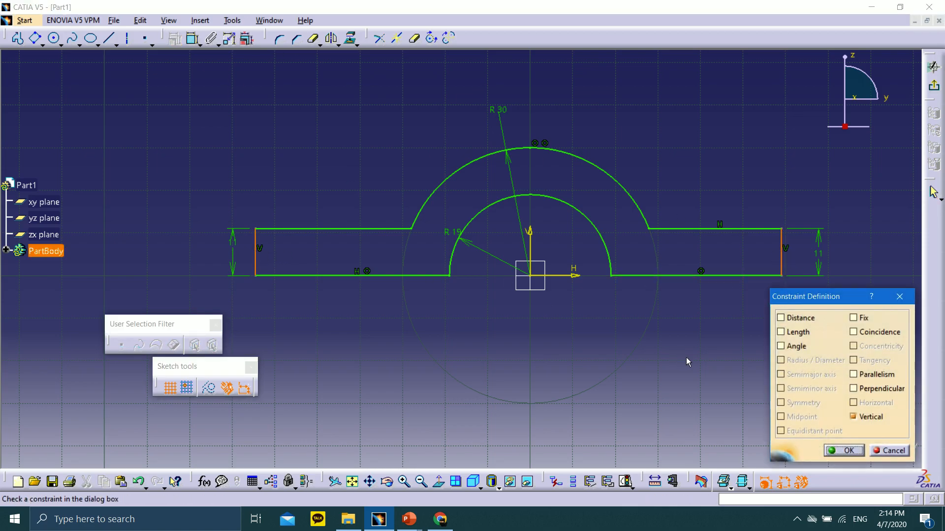
left_click(897, 449)
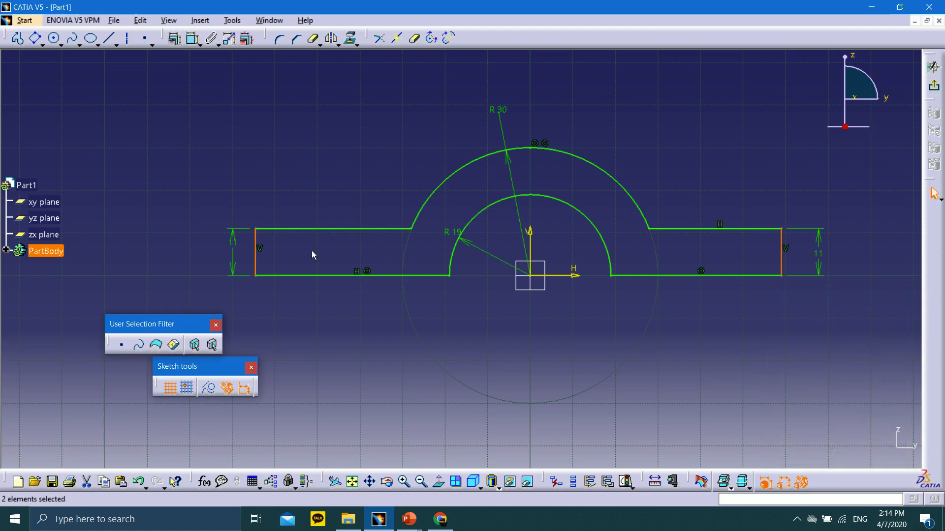
left_click(174, 38)
left_click(784, 402)
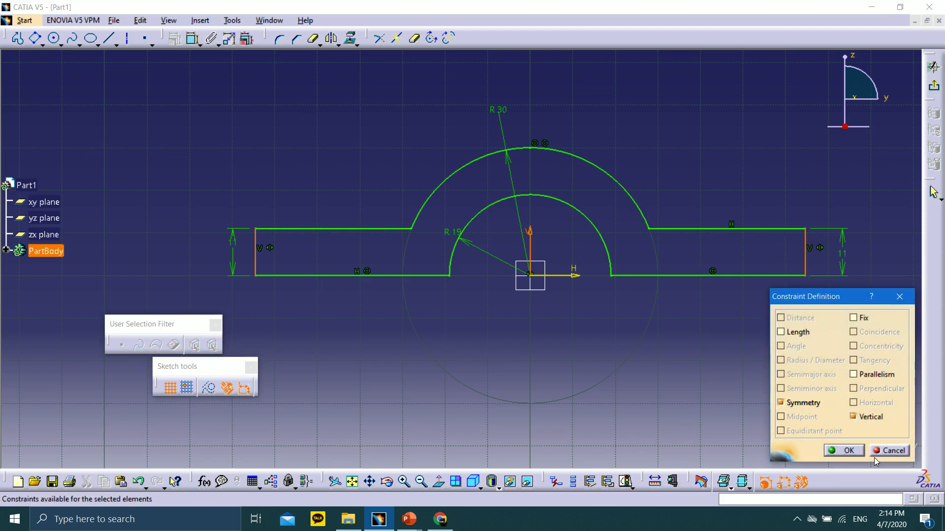
left_click(844, 451)
Pull the left flange's end line inward to test the symmetry and tidy the left height dimension
mouse_move(256, 260)
left_mouse_down()
mouse_move(369, 253)
mouse_move(105, 253)
mouse_move(369, 256)
mouse_move(363, 270)
mouse_move(326, 245)
left_mouse_up()
left_click(300, 275)
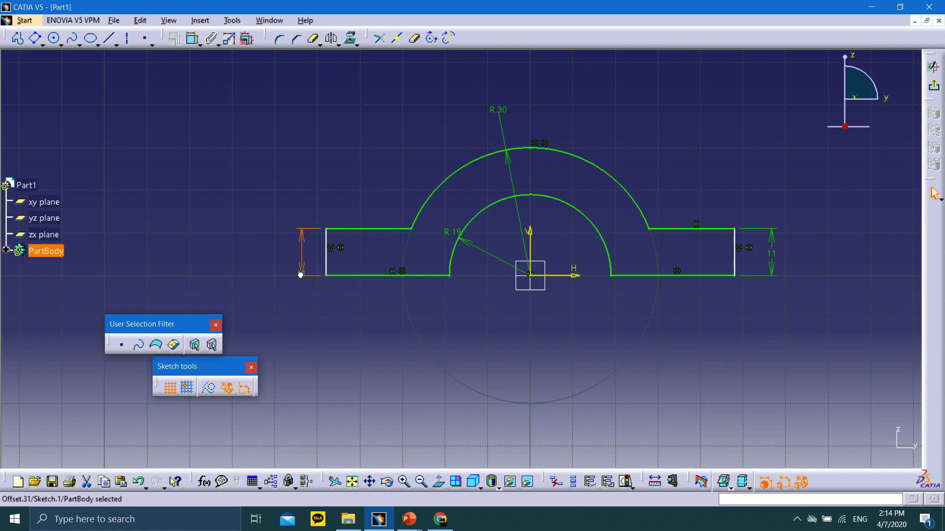
left_click(360, 358)
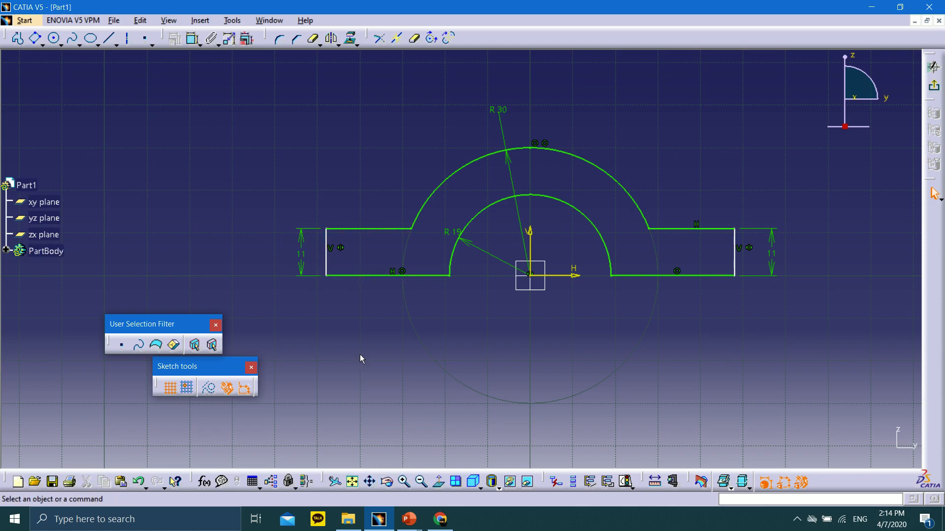
Dimension the distance from the left flange's end line to the vertical axis and set it to 53.5 mm
left_click(193, 39)
left_click(327, 256)
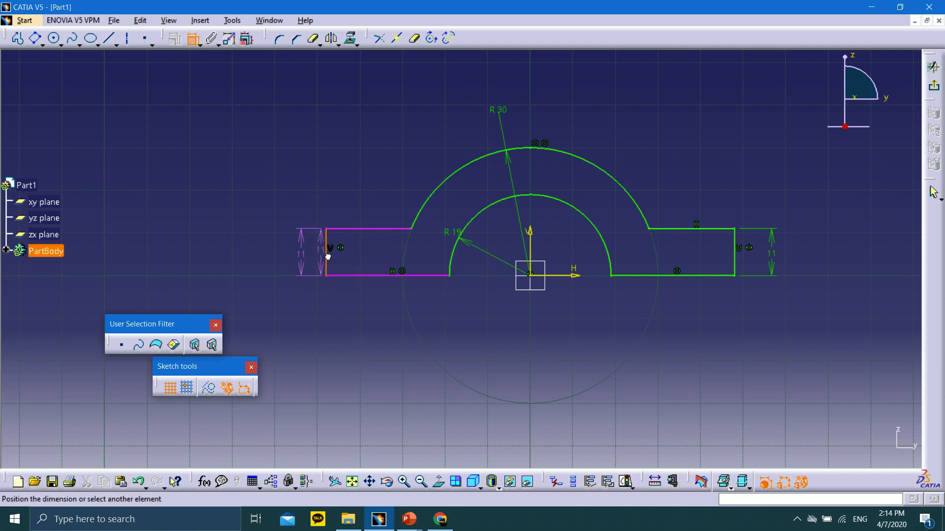
left_click(533, 247)
left_click(429, 340)
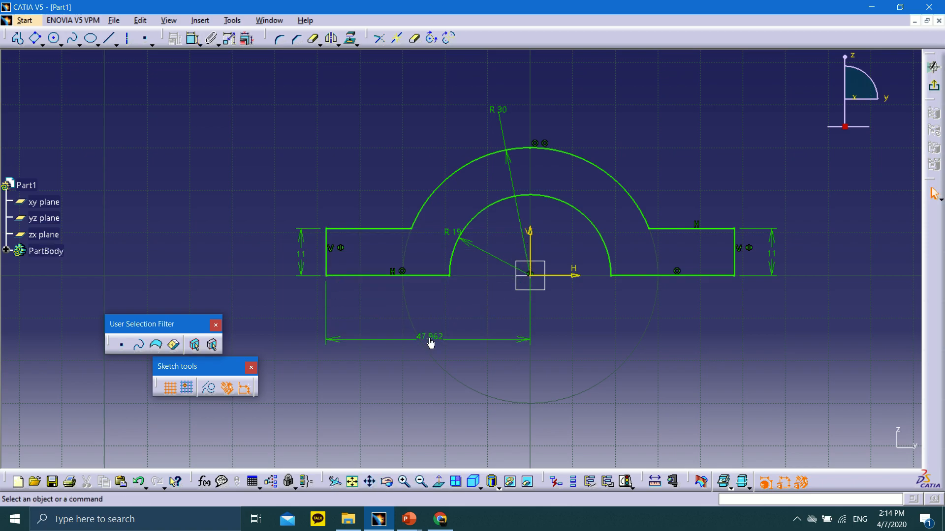
double_click(429, 339)
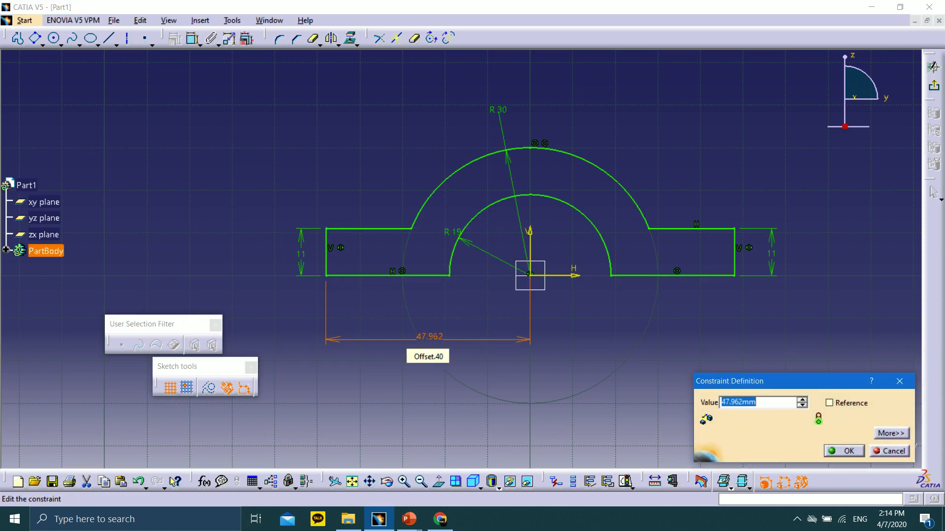
type("53")
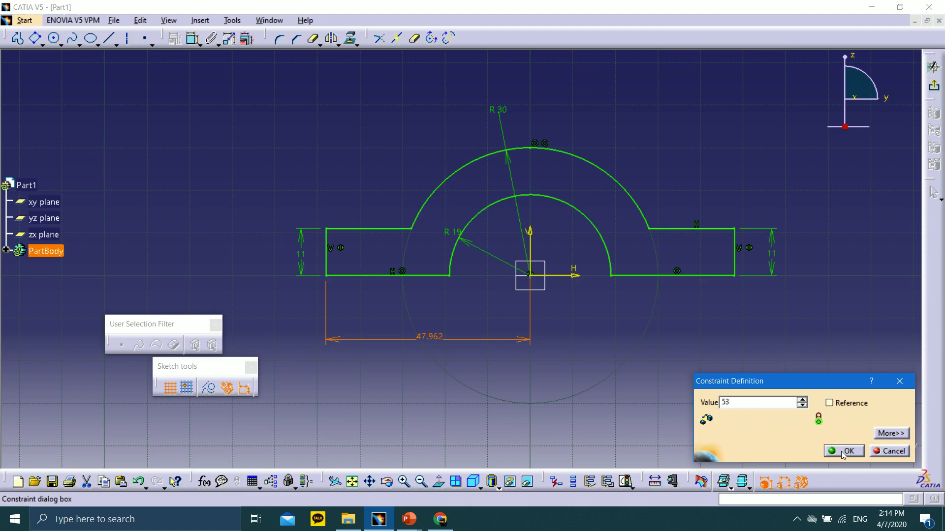
type(".5")
left_click(856, 450)
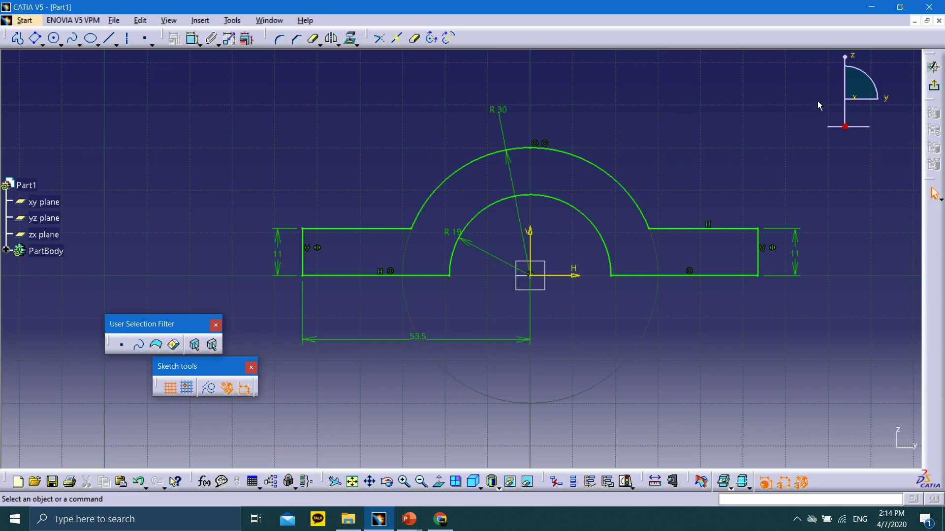
Exit the sketch and pad the bracket profile with a length of 24 mm and mirrored extent
mouse_move(693, 169)
middle_mouse_down()
mouse_move(613, 236)
mouse_move(563, 196)
mouse_move(575, 257)
mouse_move(584, 253)
middle_mouse_up()
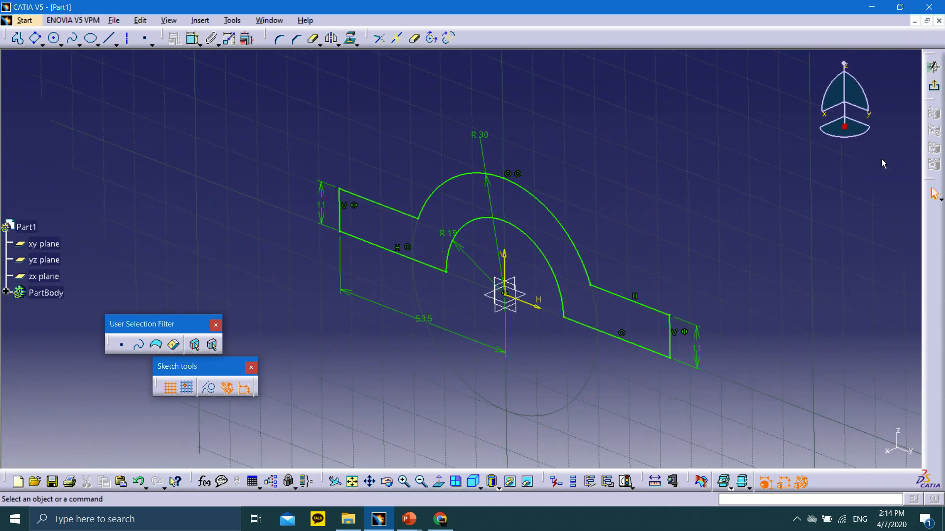
left_click(933, 88)
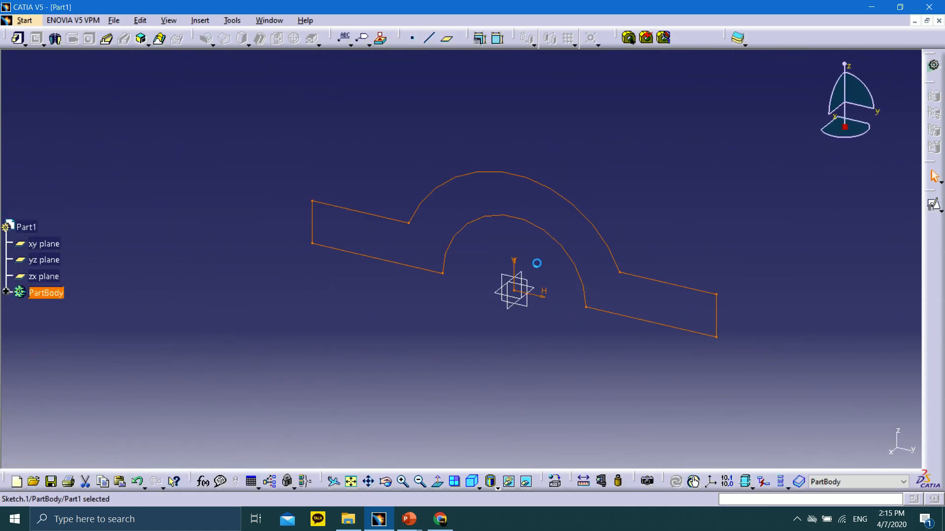
left_click(19, 38)
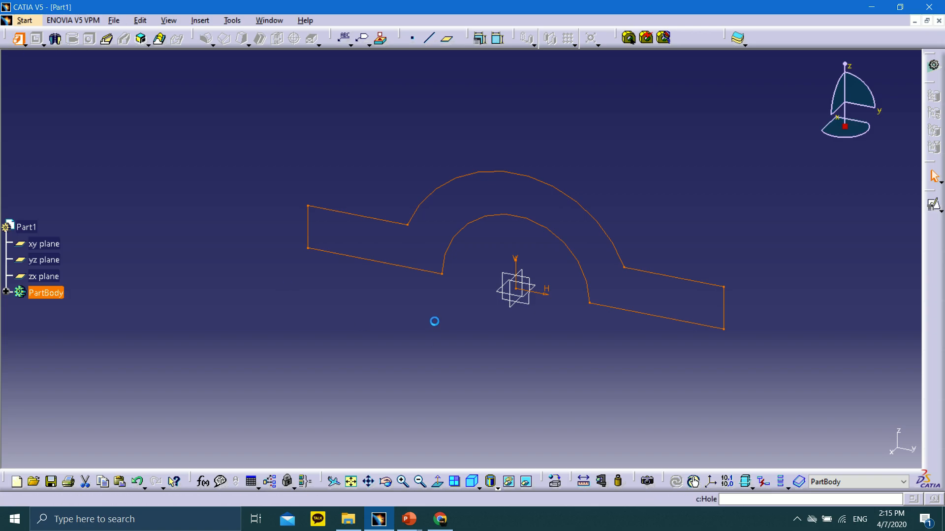
middle_click_drag(594, 256, 528, 300)
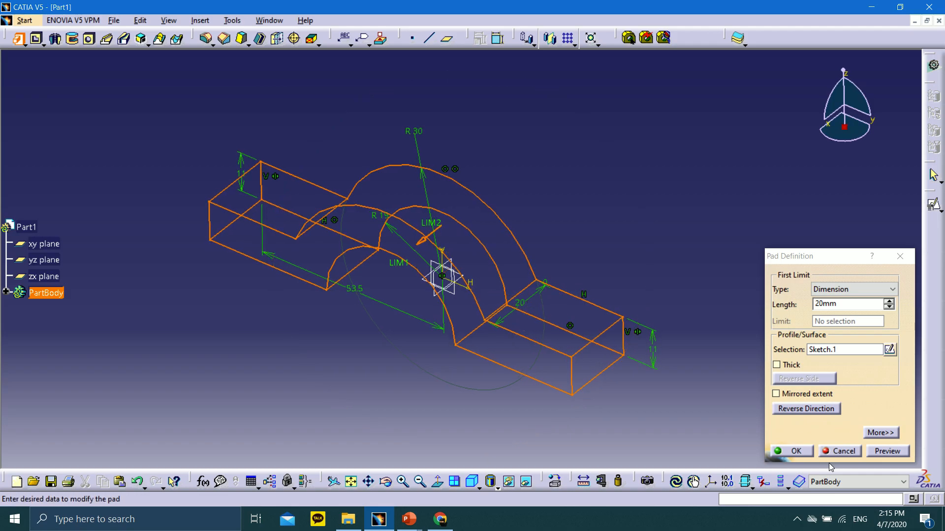
left_click(776, 394)
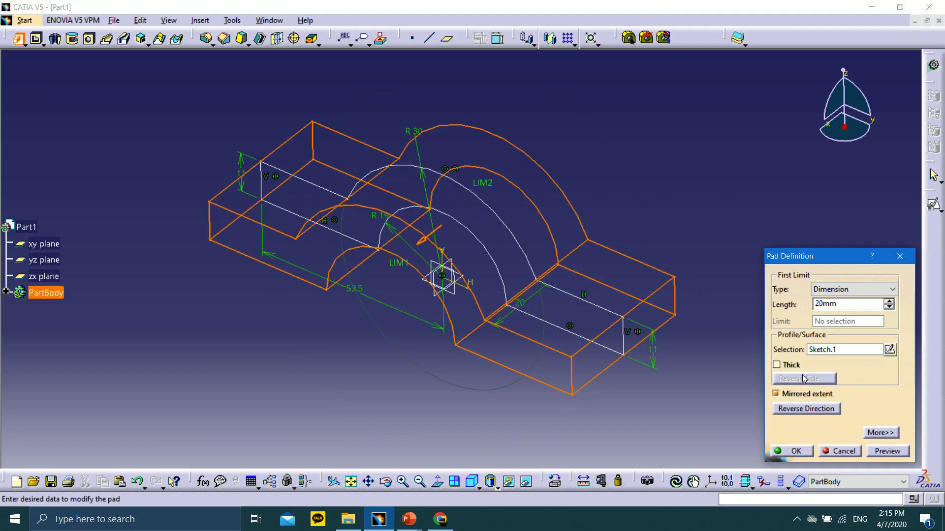
double_click(834, 305)
left_click(886, 451)
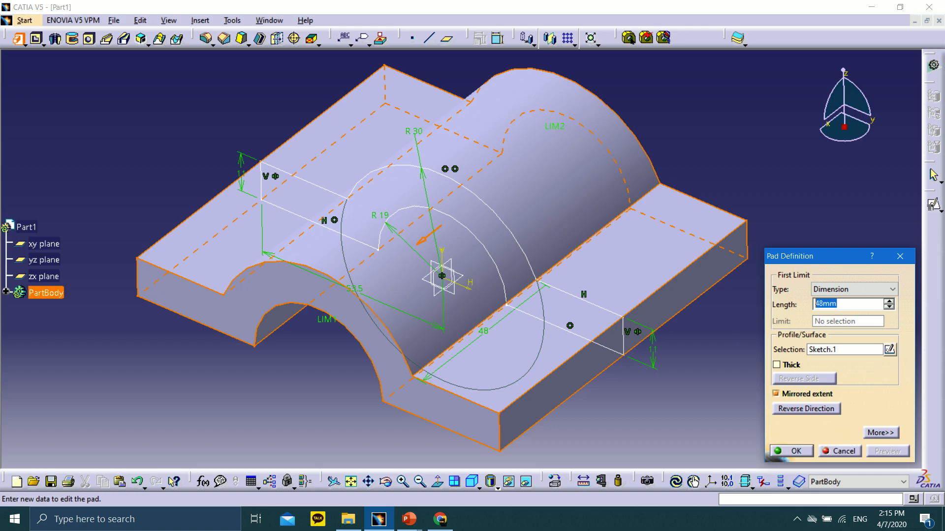
type("24")
key("Return")
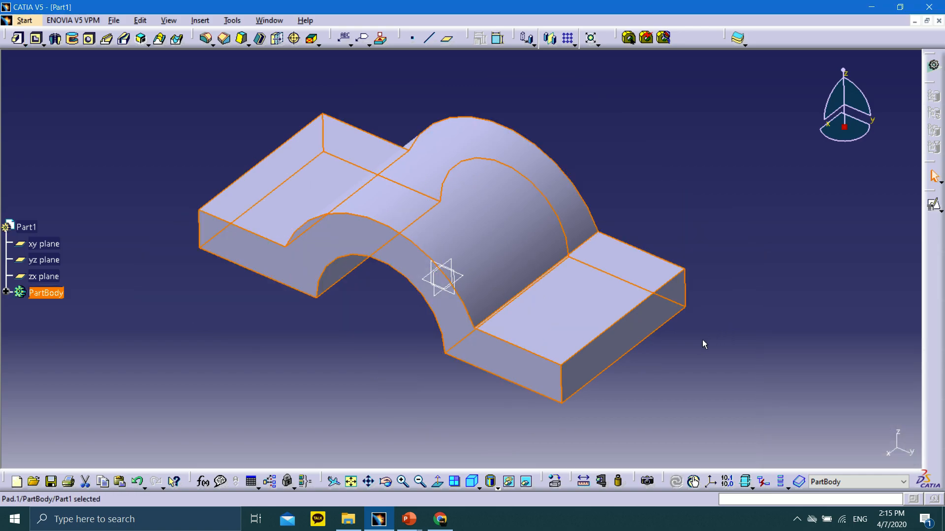
left_click(721, 267)
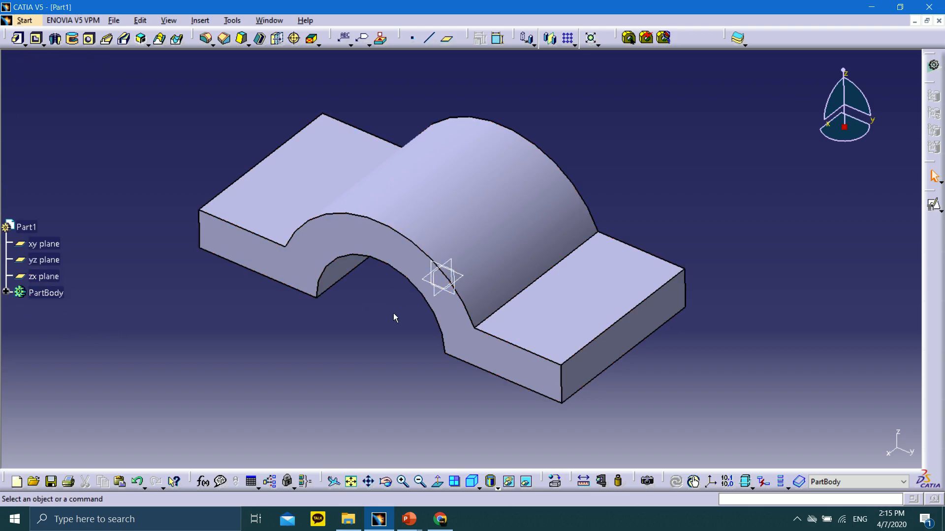
Create a positioned sketch on the upper face of the flange on the positive y side
middle_click_drag(394, 313, 629, 406)
left_click(479, 488)
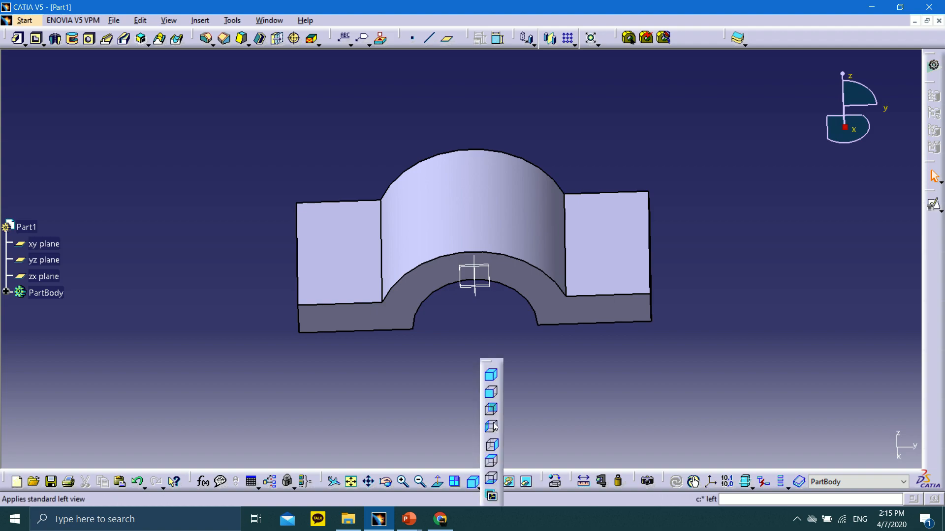
left_click(493, 376)
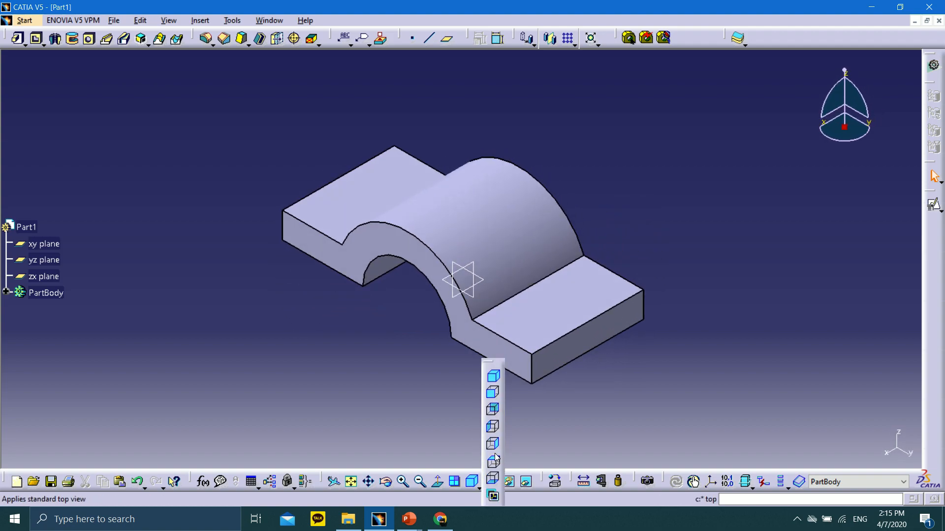
left_click(493, 462)
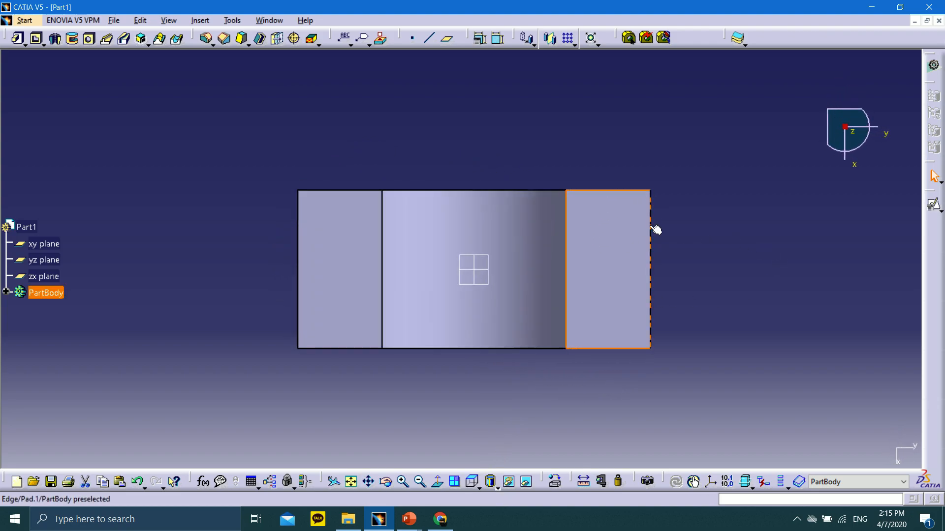
left_click(940, 211)
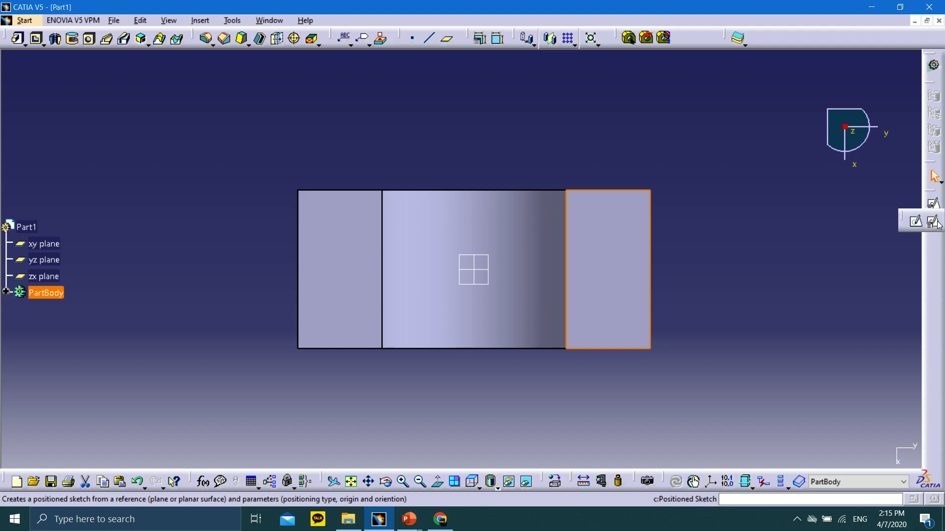
left_click(937, 223)
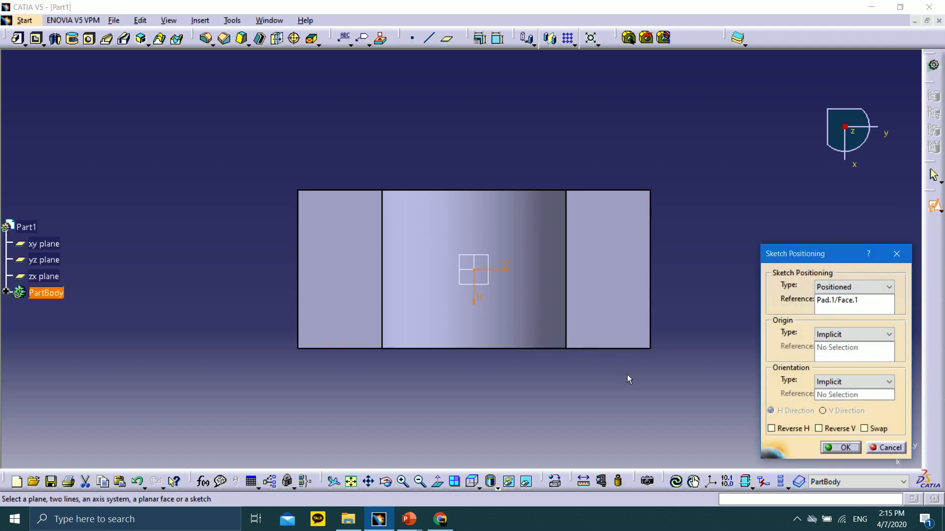
left_click(864, 429)
left_click(862, 431)
left_click(843, 447)
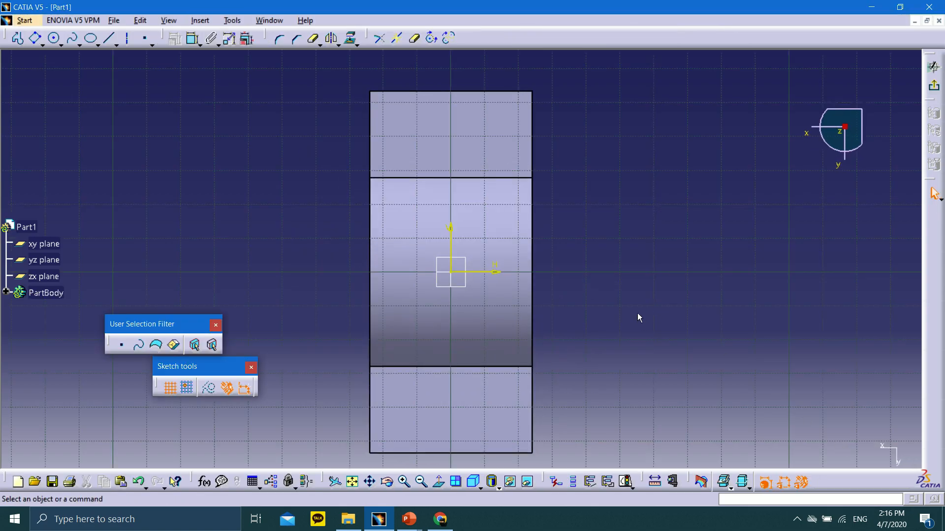
Draw an oriented rectangle across the outer part of the flange face, extending past both of its side edges
mouse_move(636, 313)
middle_mouse_down()
mouse_move(656, 216)
mouse_move(650, 229)
middle_mouse_up()
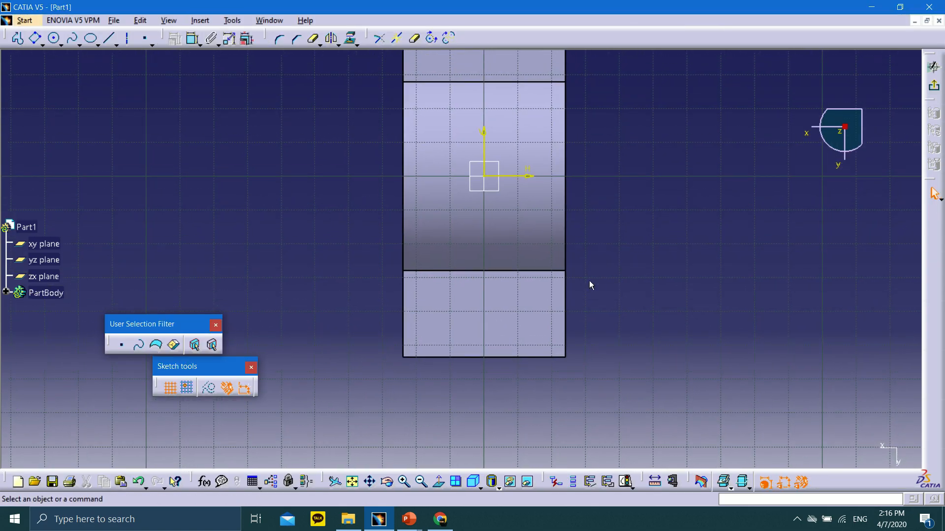
left_click(35, 38)
mouse_move(382, 365)
left_mouse_down()
mouse_move(312, 408)
mouse_move(320, 406)
left_mouse_up()
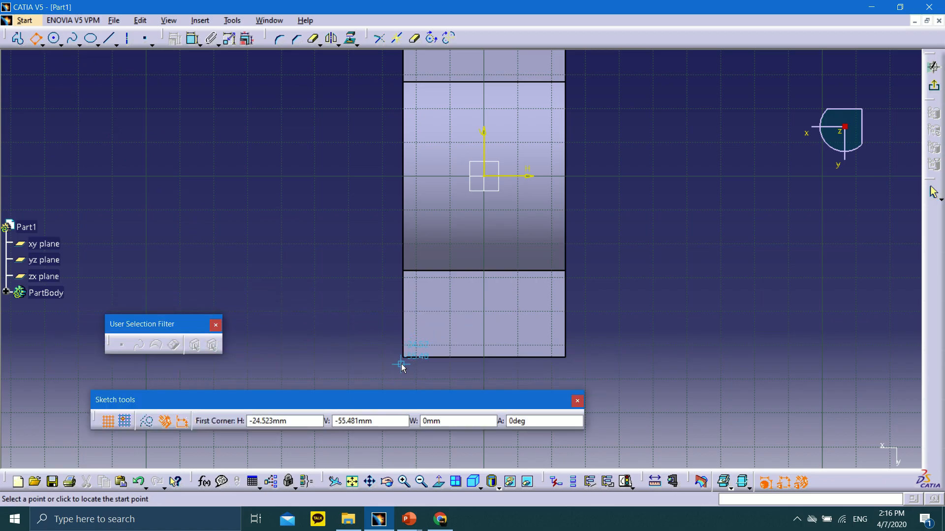
left_click(393, 317)
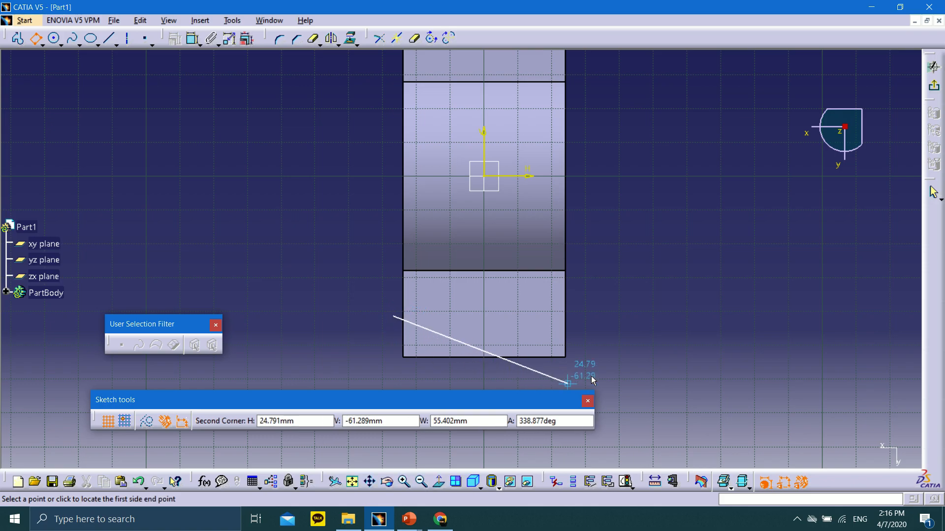
left_click(590, 317)
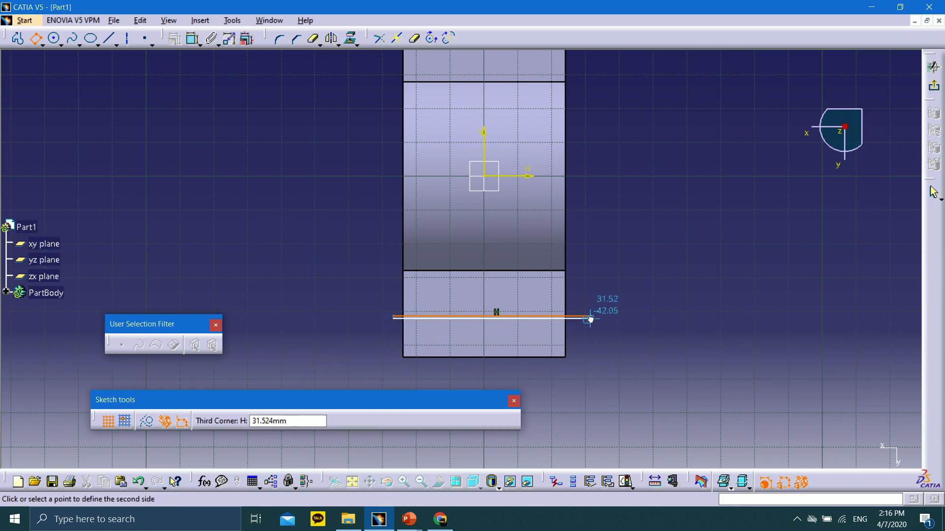
left_click(591, 347)
left_click(610, 379)
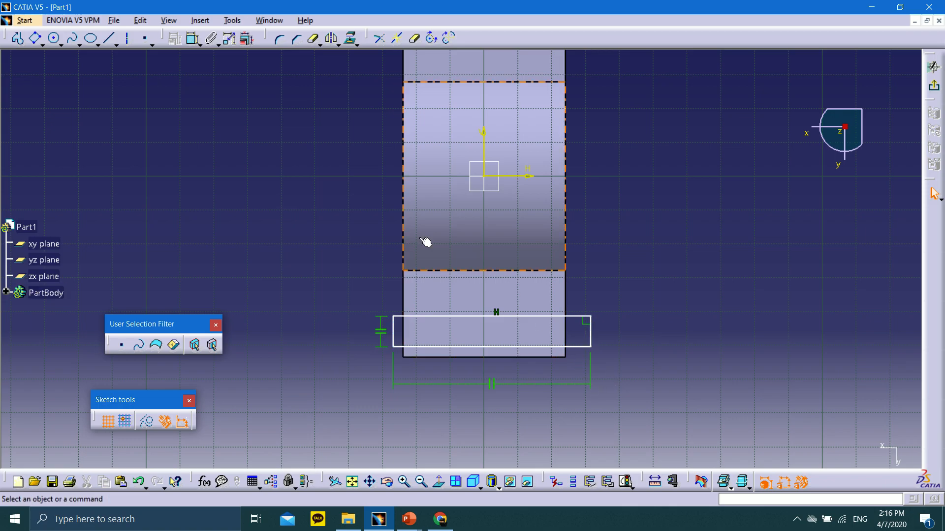
Constrain the rectangle's left side and lower side to be coincident with the flange's corresponding edges
left_click(402, 334, "ctrl")
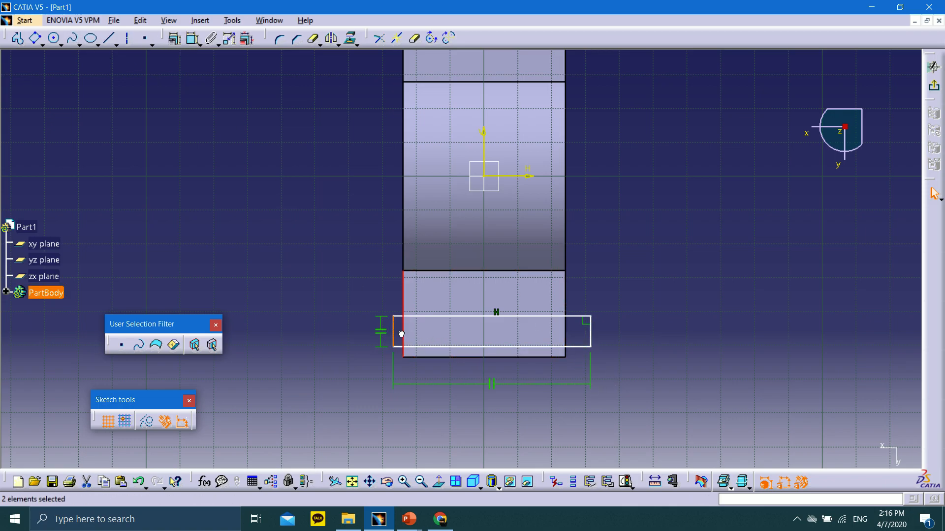
left_click(174, 38)
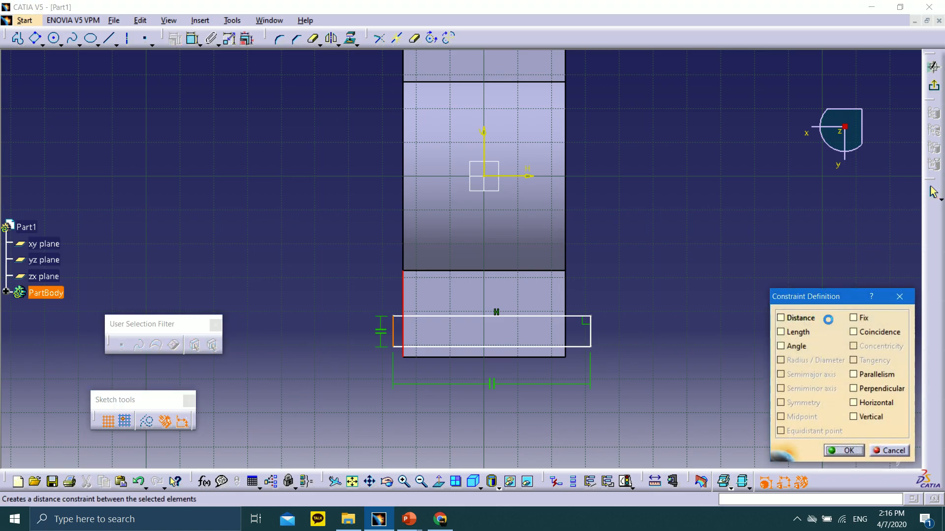
left_click(866, 332)
left_click(843, 451)
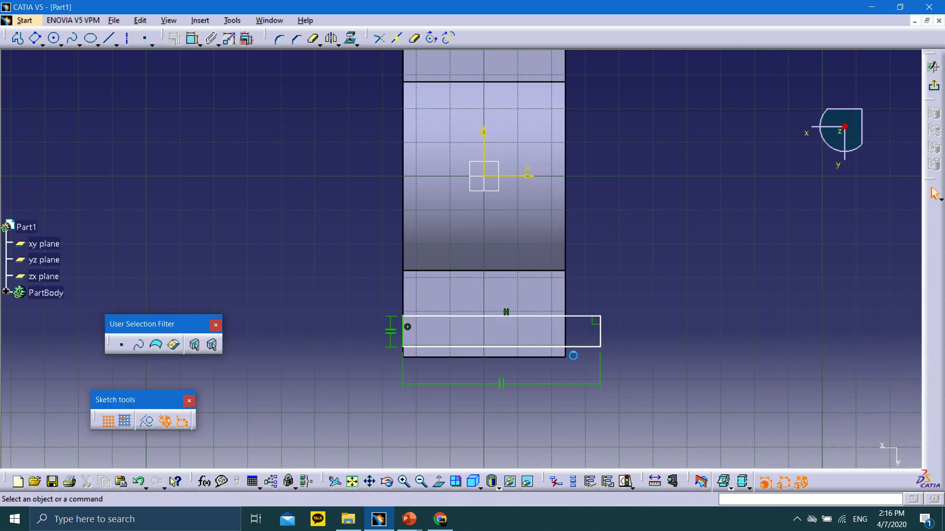
left_click(544, 357, "ctrl")
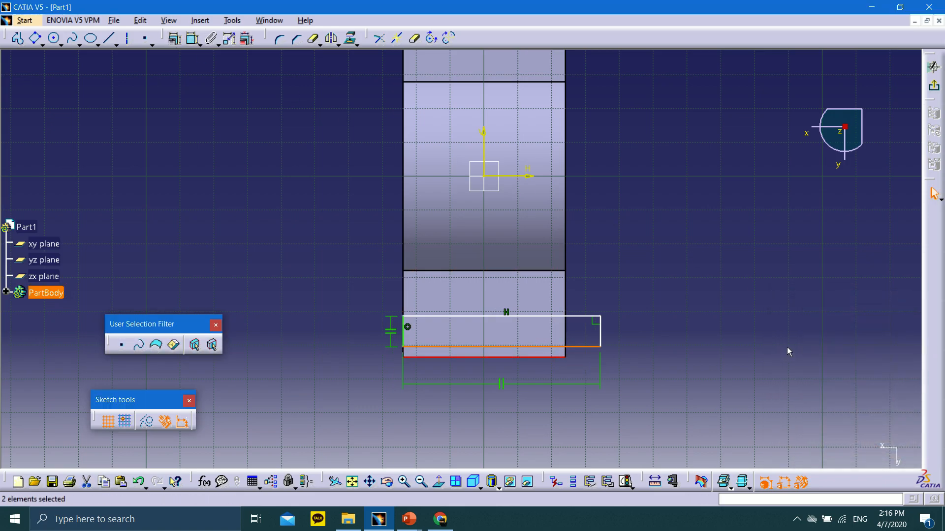
left_click(174, 39)
left_click(853, 333)
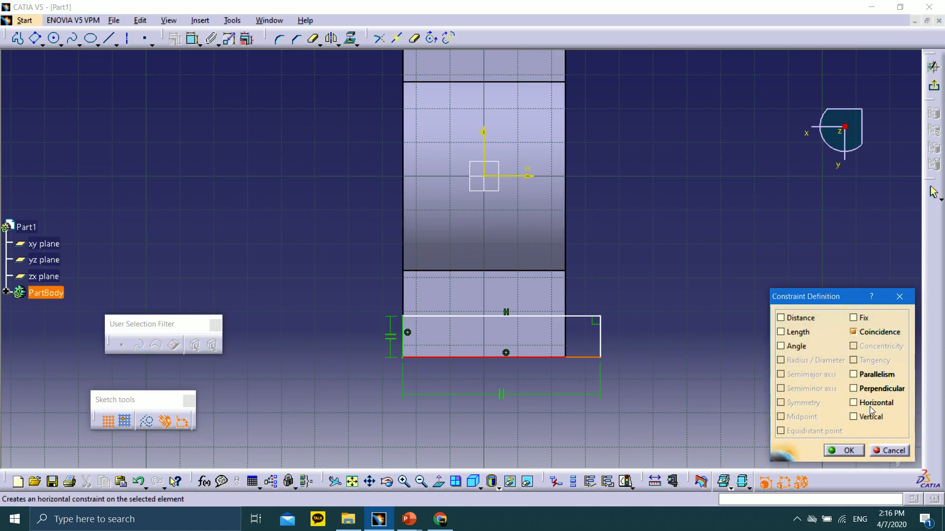
left_click(852, 451)
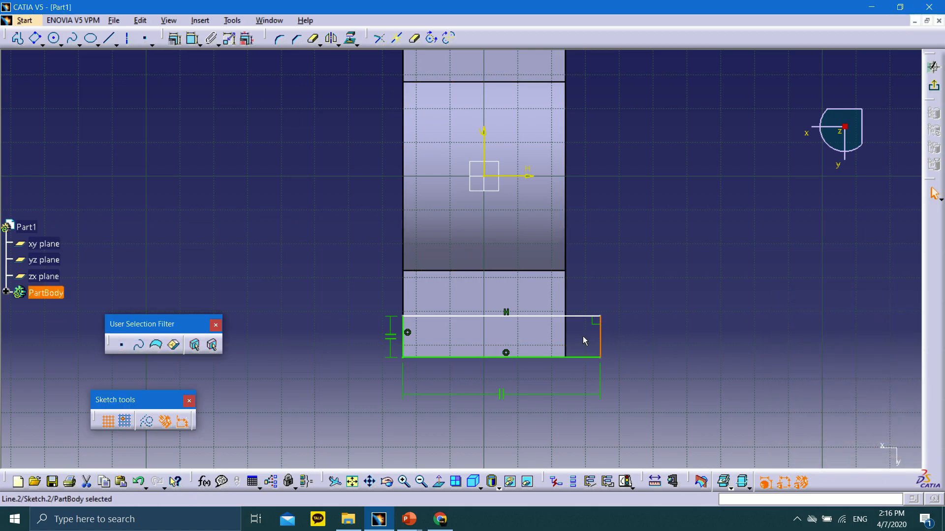
Constrain the rectangle's right side to be coincident with the flange's right edge
left_click(173, 39)
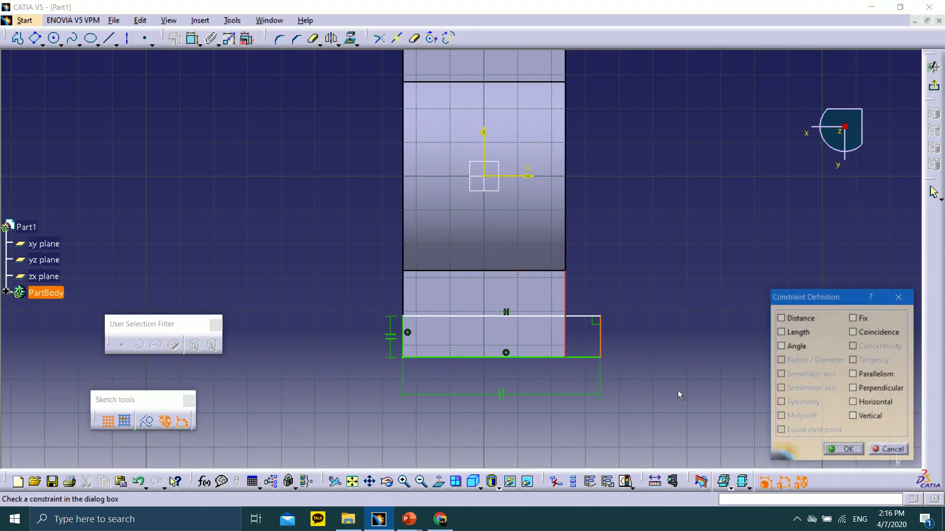
left_click(854, 332)
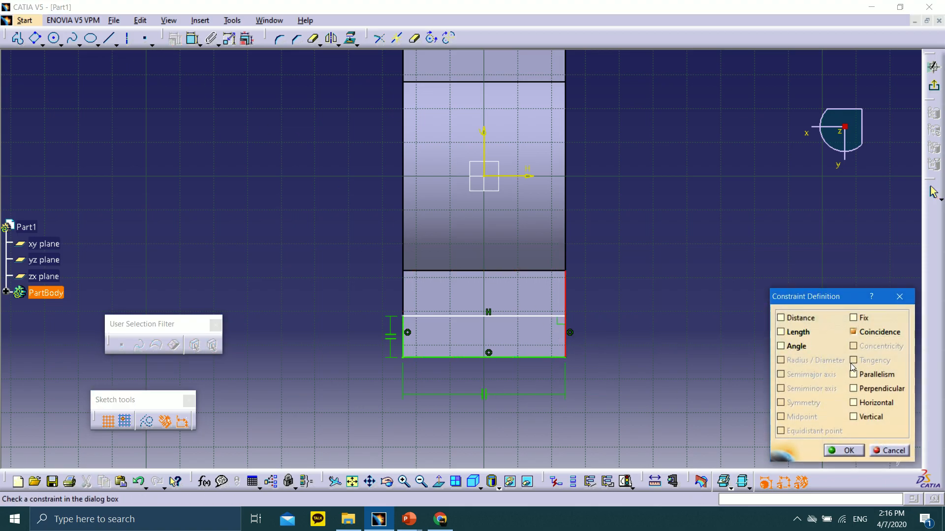
left_click(848, 451)
left_click_drag(526, 309, 517, 321)
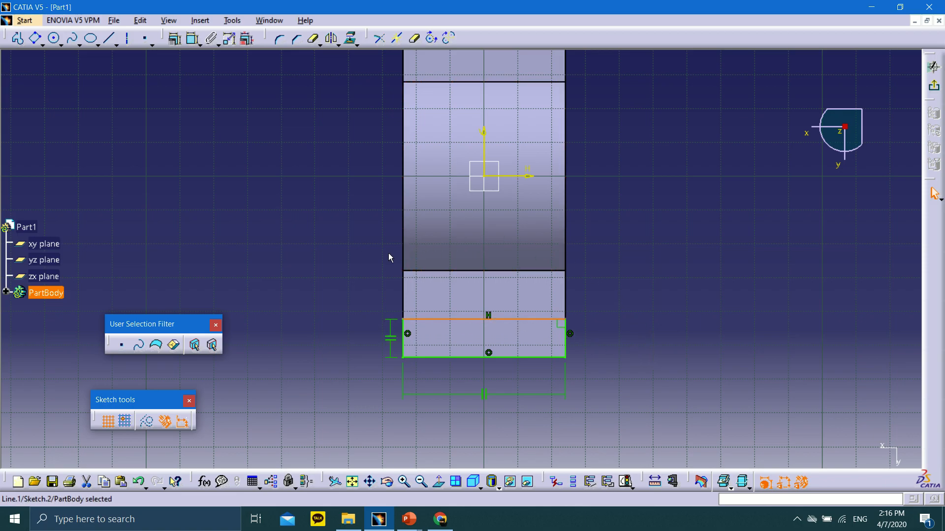
left_click(174, 38)
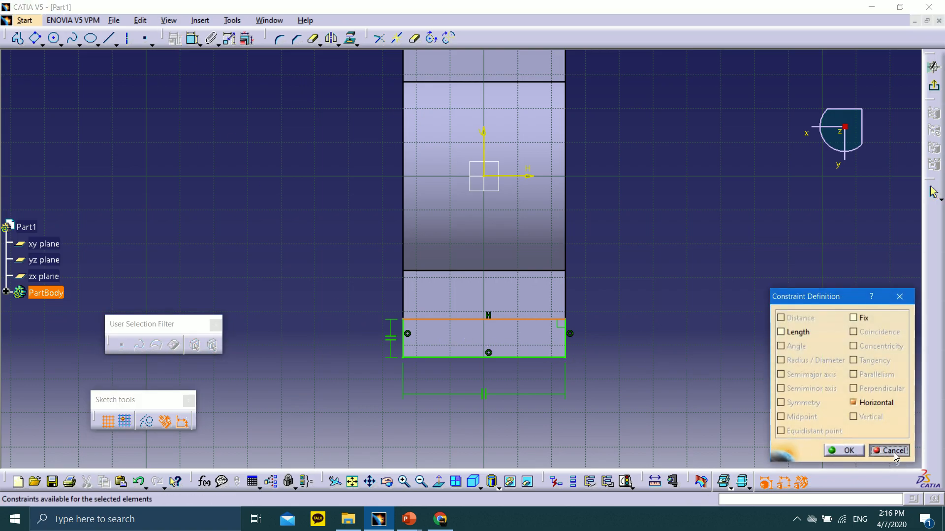
left_click(889, 451)
left_click(193, 38)
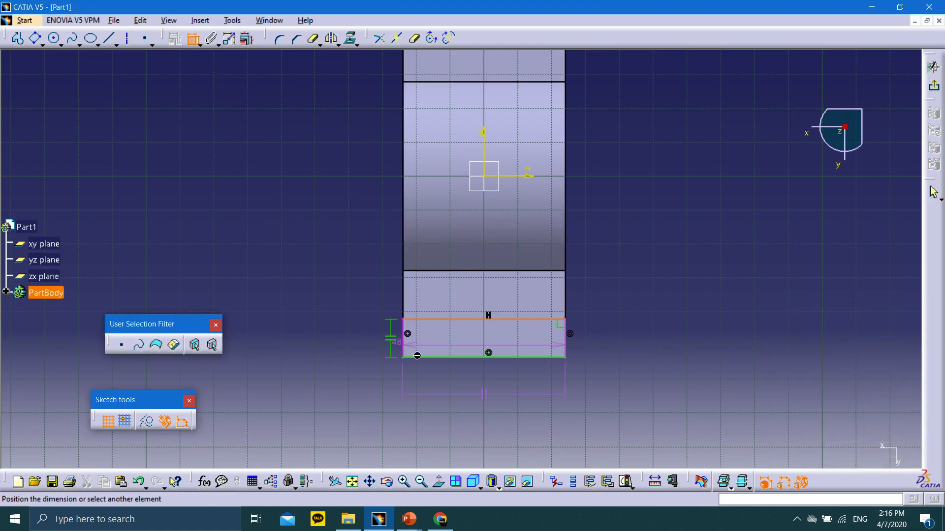
left_click(461, 320)
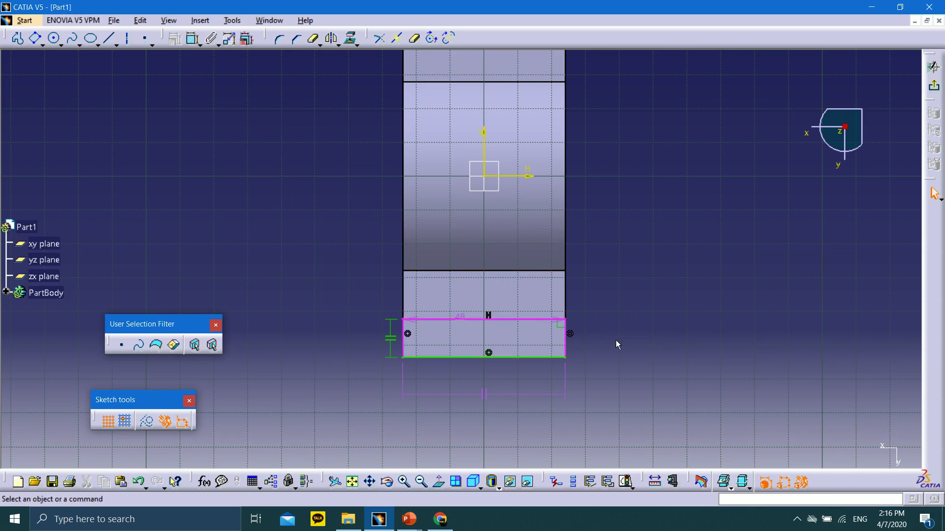
left_click(458, 319)
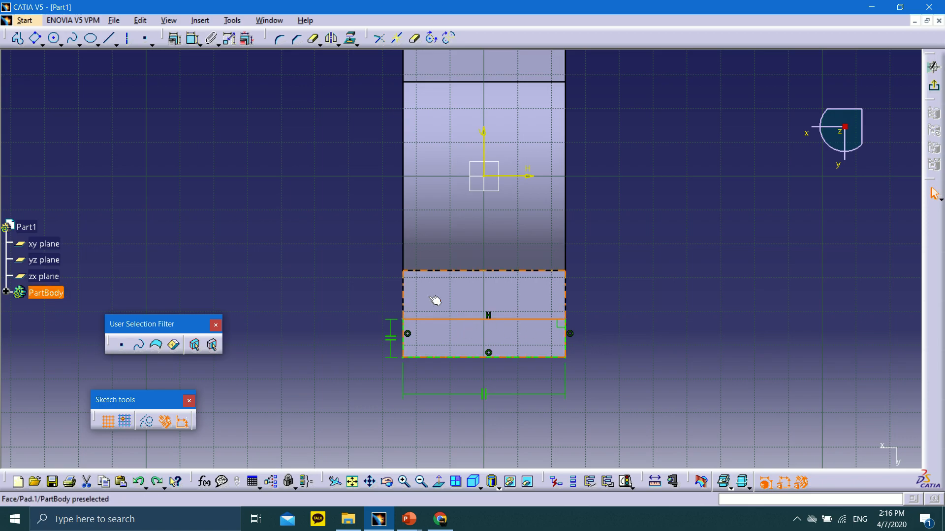
left_click(191, 41)
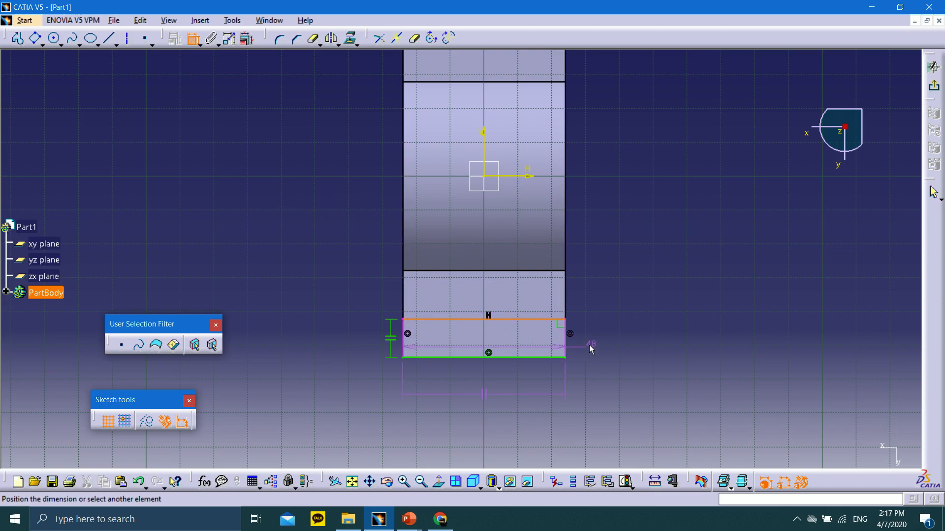
key("Escape")
Dimension the rectangle's right side, set its length to 11 mm, and exit the sketch
left_click(191, 39)
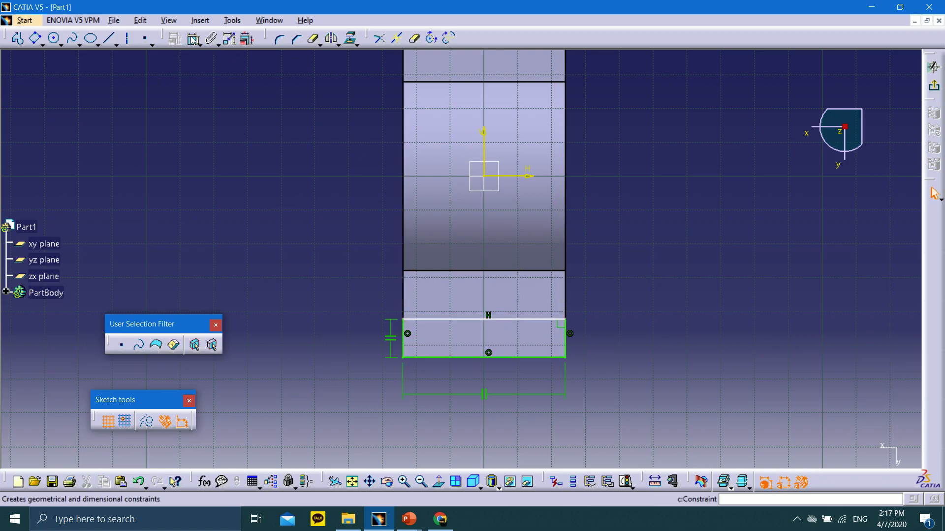
left_click(570, 348)
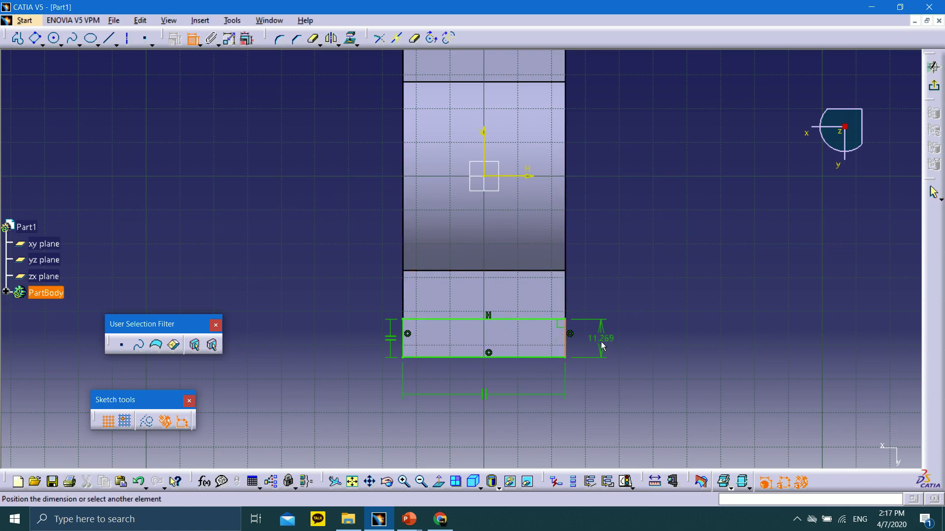
left_click(600, 342)
double_click(599, 339)
type("1")
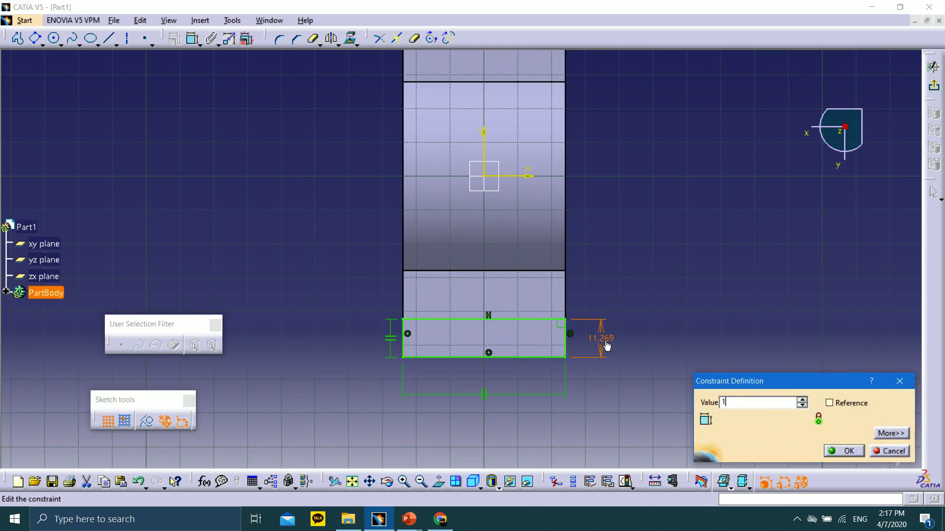
type("1")
left_click(827, 450)
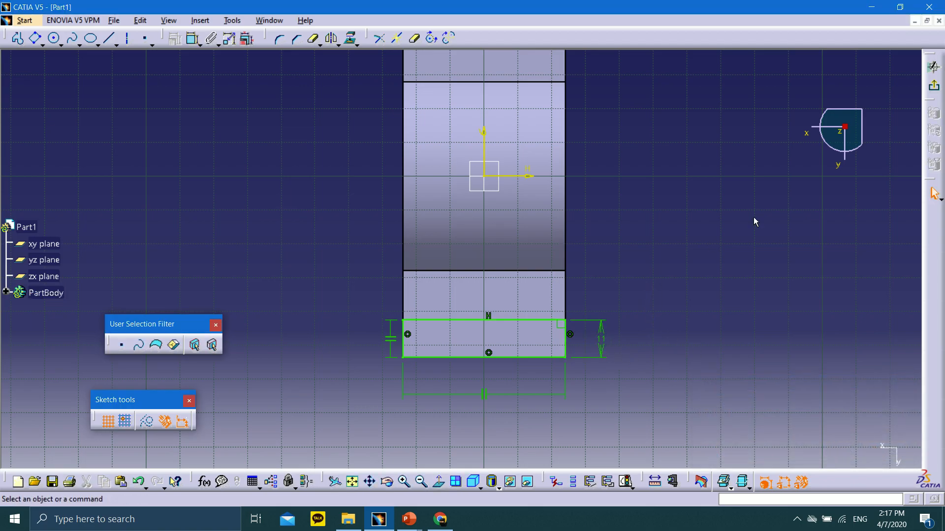
left_click(933, 87)
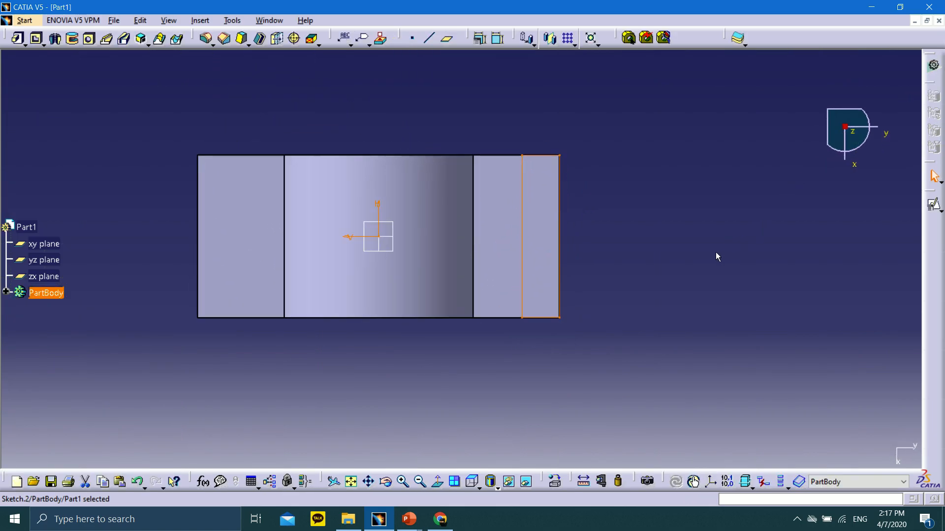
Pad the rectangle sketch upward from the flange with a length of 30 mm
middle_click_drag(591, 276, 577, 104)
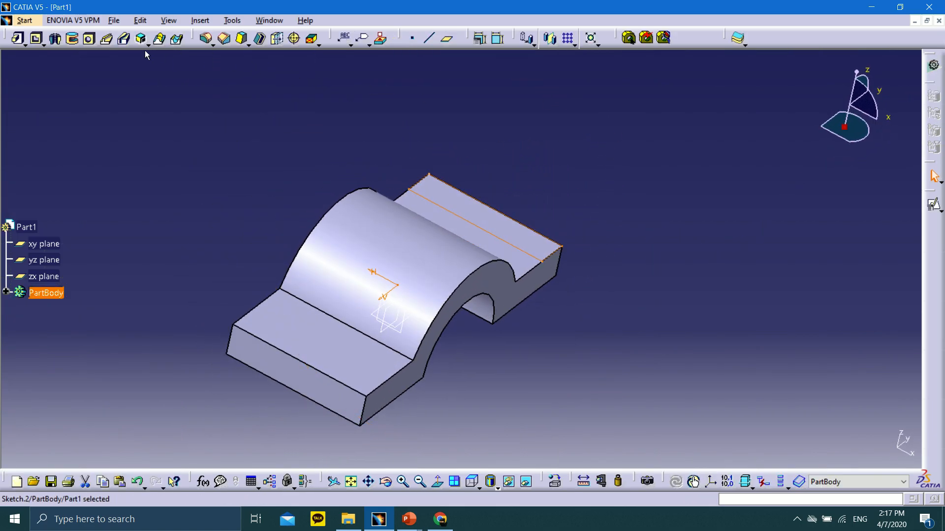
left_click(17, 38)
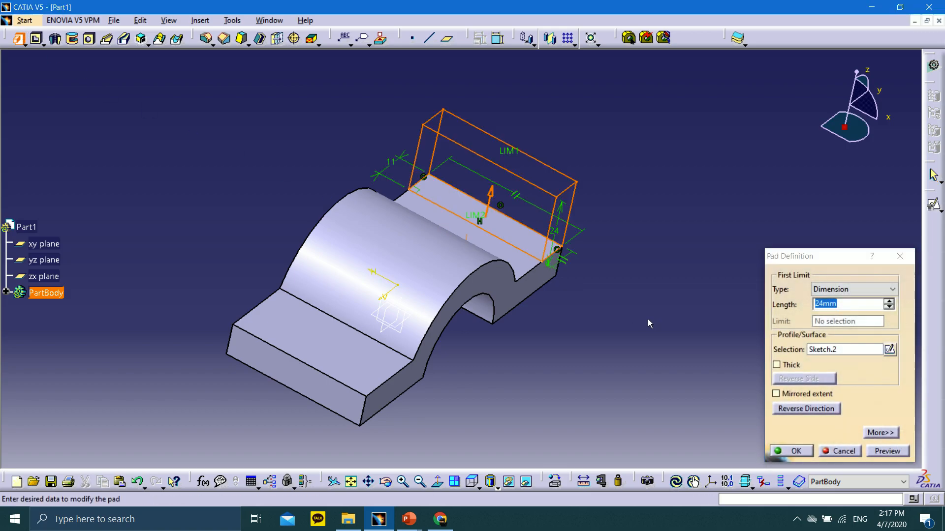
middle_click_drag(648, 320, 716, 393)
middle_click_drag(641, 344, 642, 284)
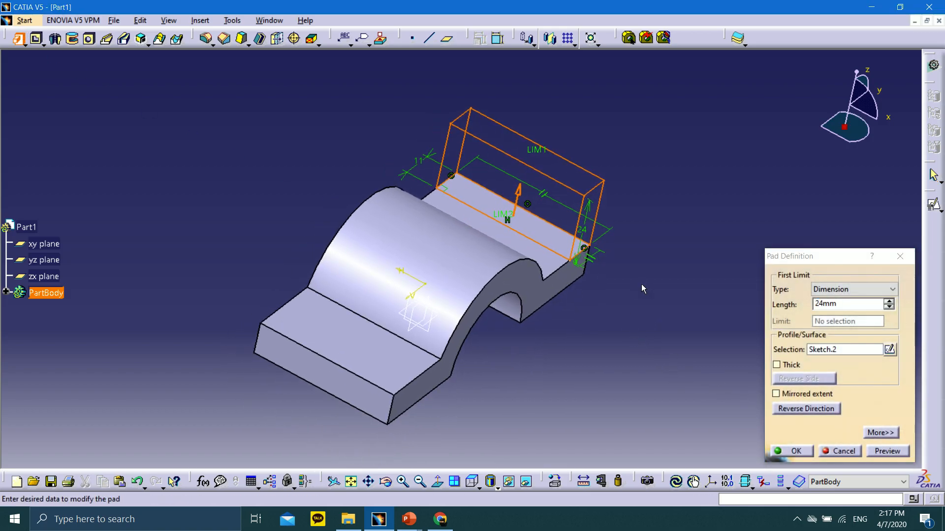
left_click_drag(843, 306, 798, 313)
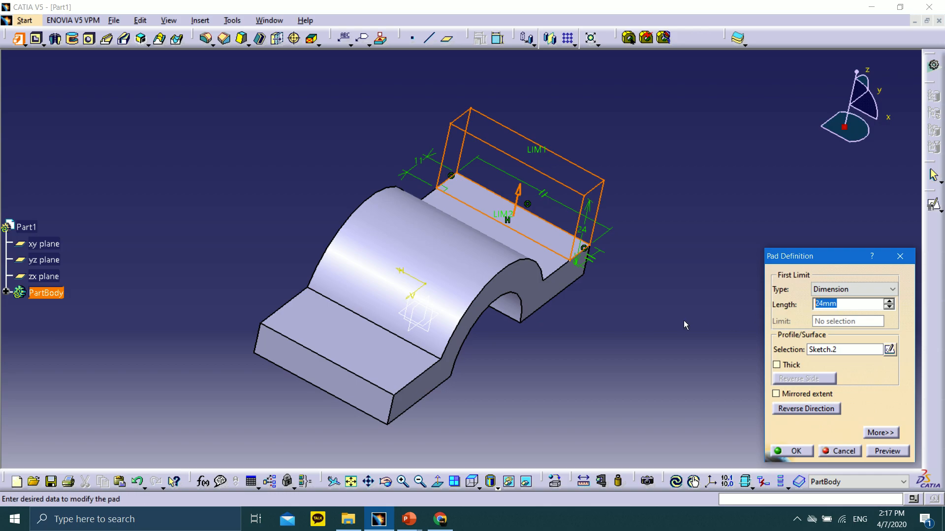
type("30")
key("Return")
left_click(683, 321)
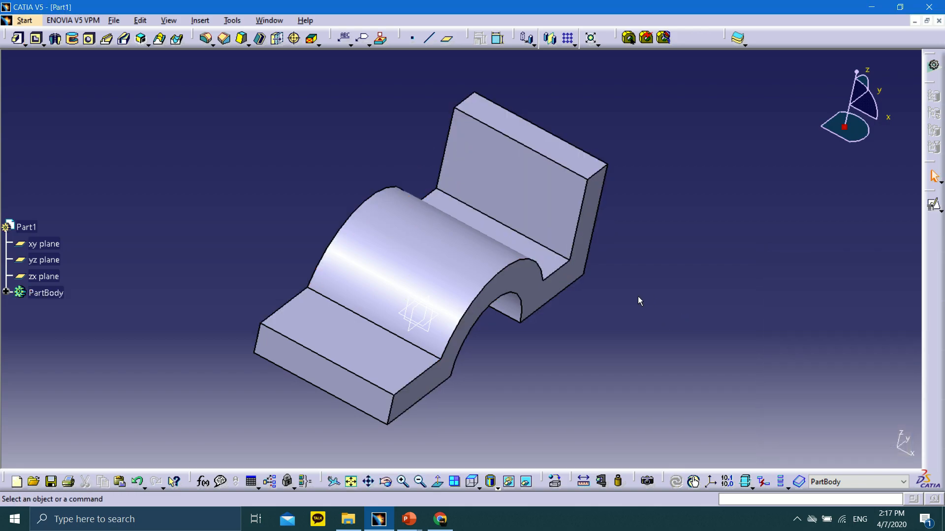
Start a constant draft and select the bracket's two opposite end profile faces as the faces to draft
middle_click_drag(638, 300, 691, 266)
middle_click_drag(640, 234, 563, 394)
middle_click_drag(596, 253, 476, 313)
middle_click_drag(630, 278, 598, 359)
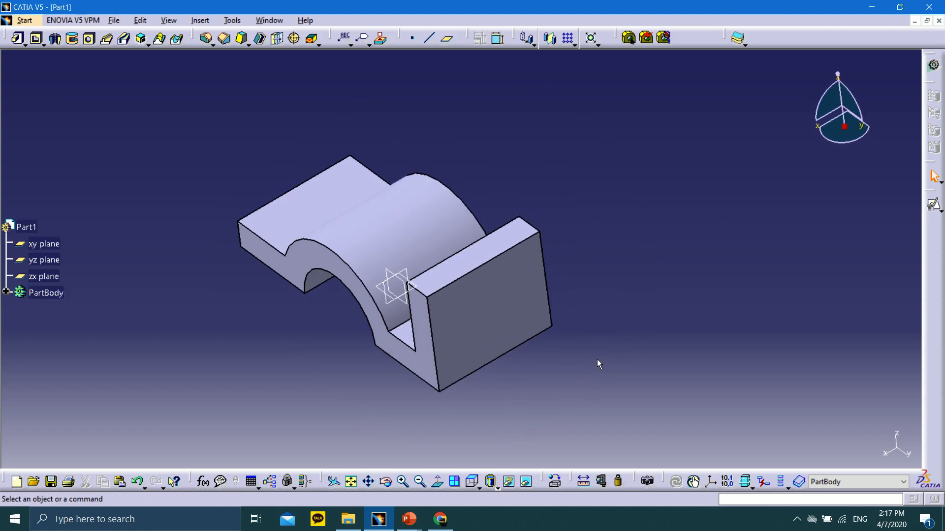
middle_click_drag(544, 271, 578, 258)
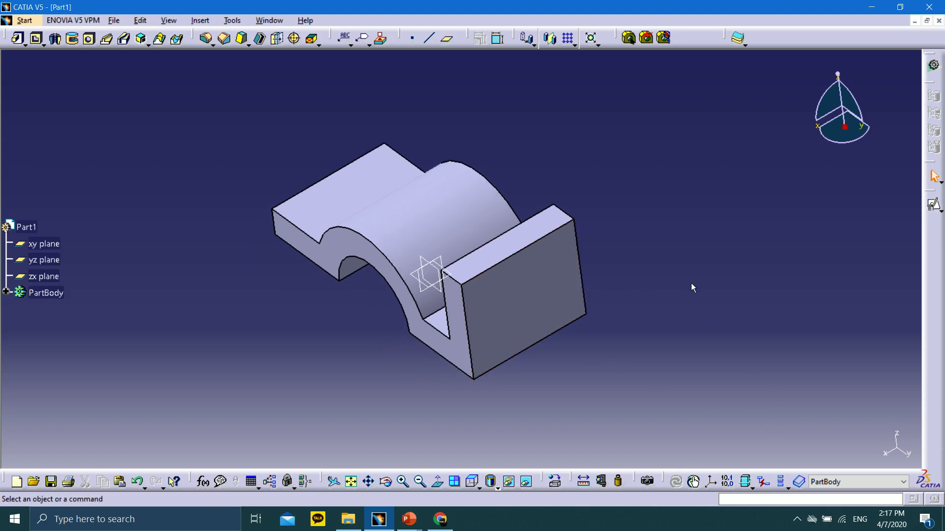
left_click(242, 38)
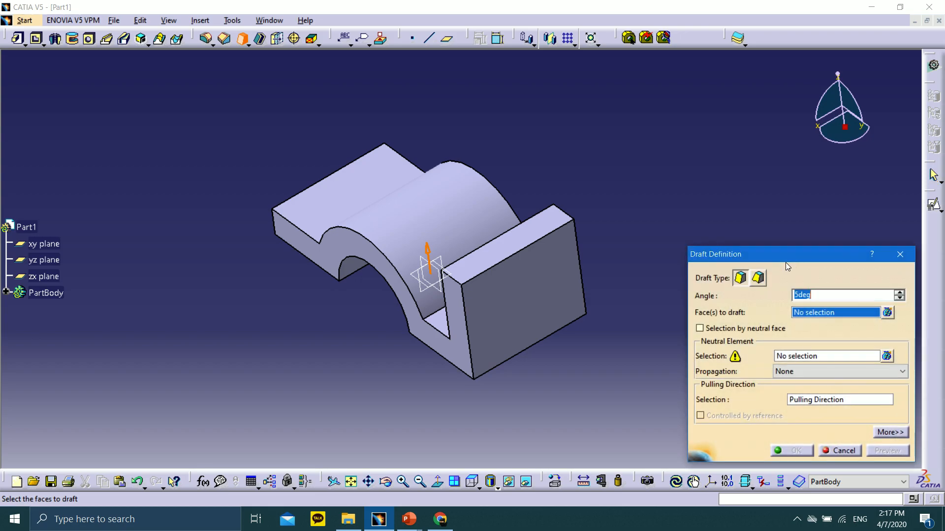
left_click(463, 355)
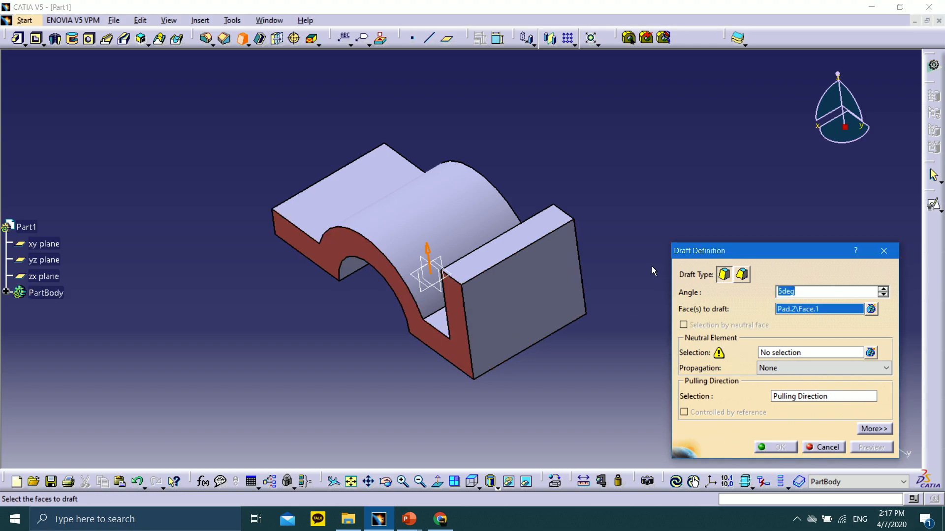
middle_click_drag(652, 267, 492, 275)
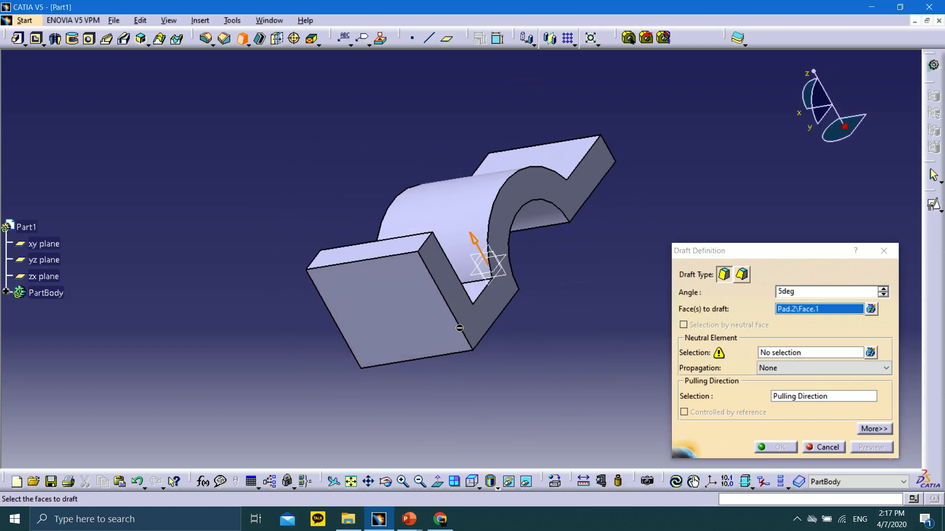
left_click(497, 308)
middle_click_drag(451, 359, 538, 350)
middle_click_drag(401, 378, 446, 305)
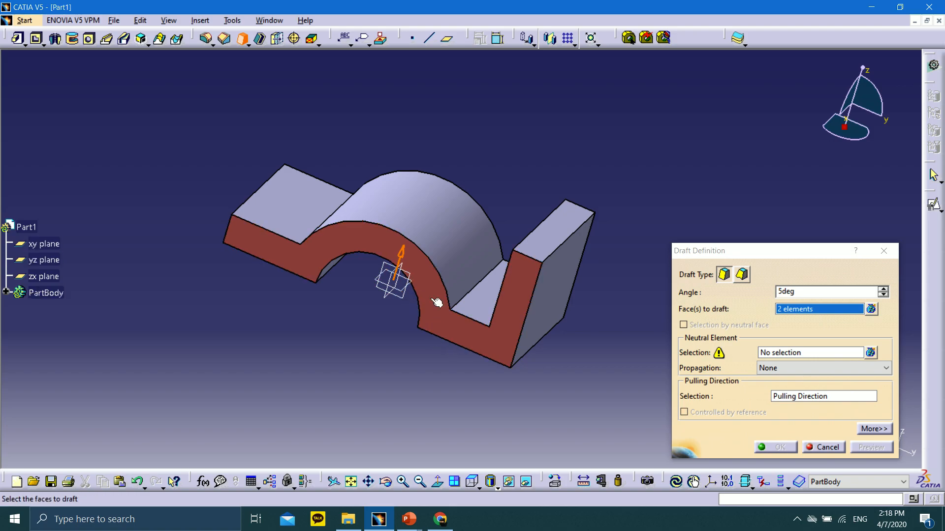
Use the xy plane as the draft's neutral element, set the angle to 10 deg, and create the draft
left_click(783, 354)
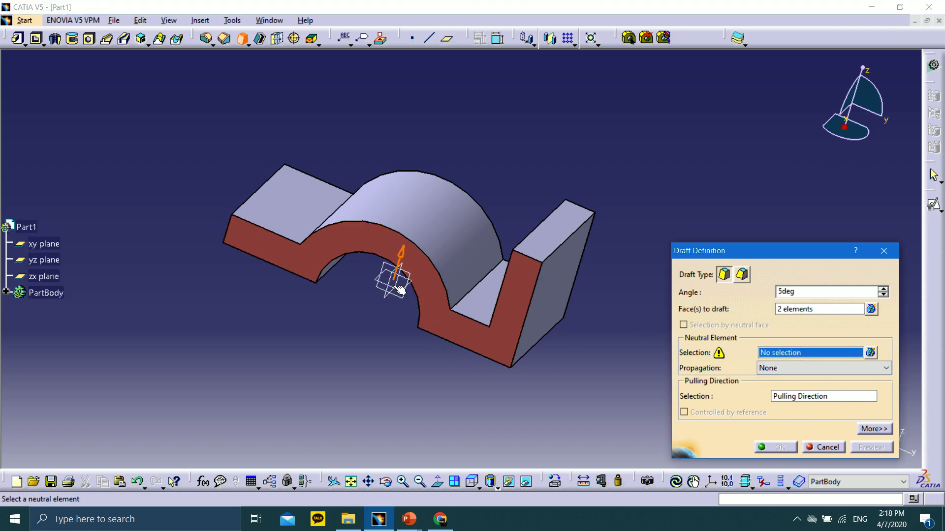
left_click(404, 292)
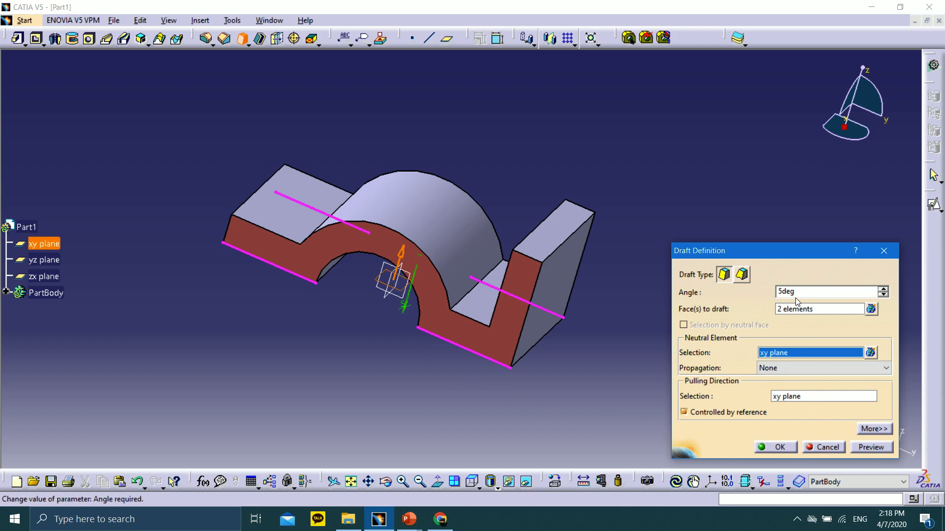
type("10")
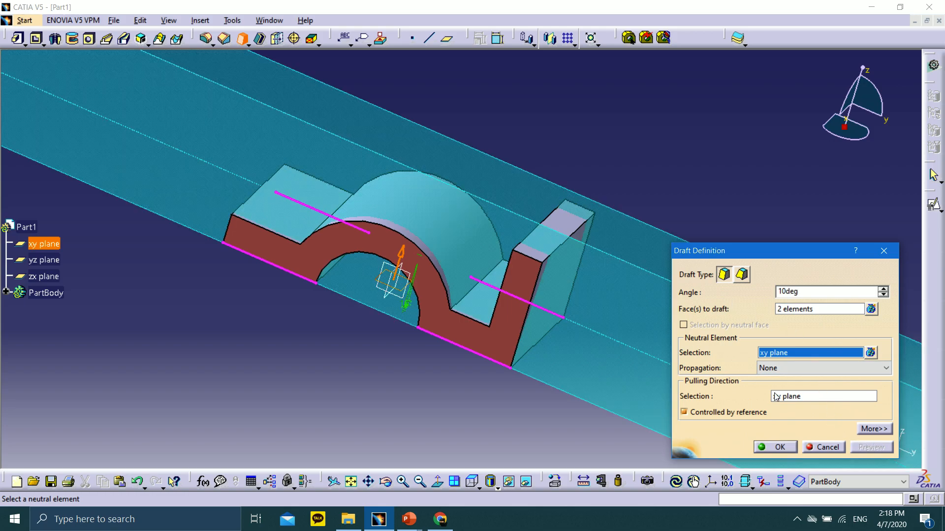
middle_click_drag(565, 308, 677, 315)
middle_click_drag(383, 350, 548, 276)
middle_click_drag(355, 362, 615, 389)
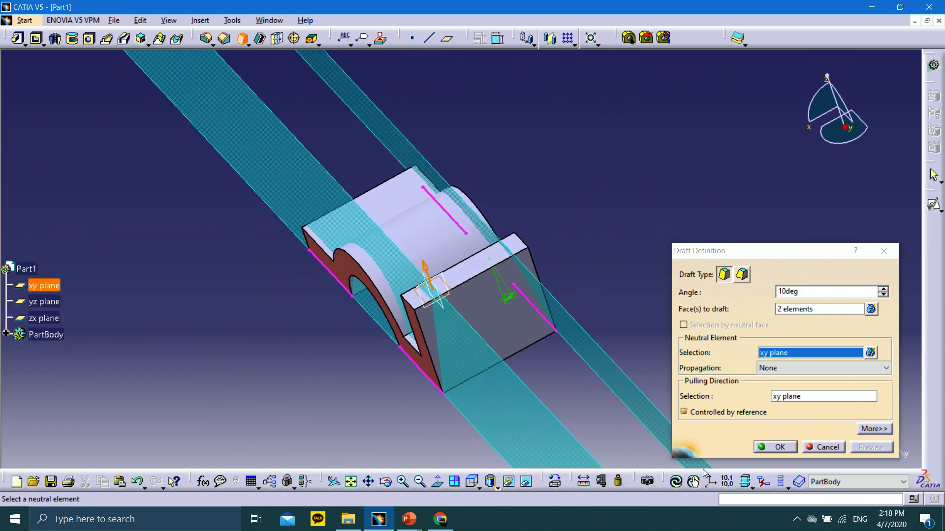
left_click(779, 447)
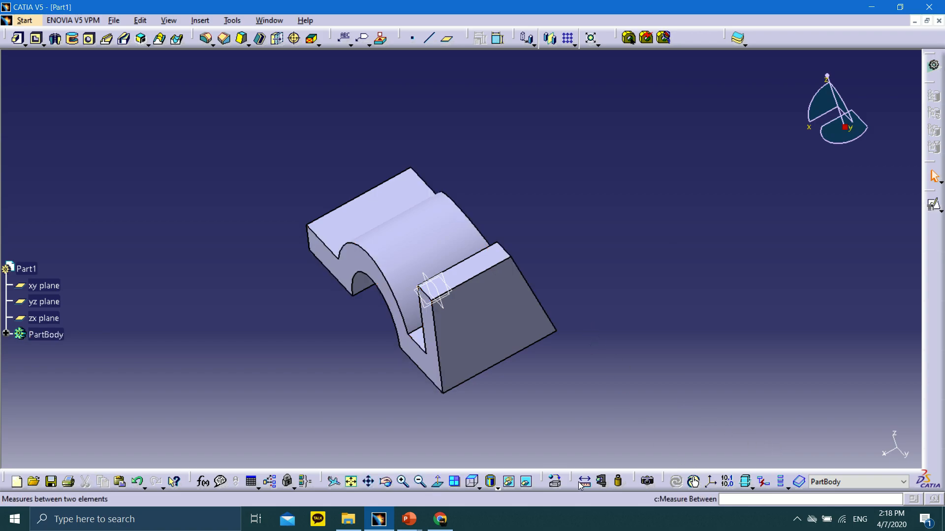
Create a positioned sketch on the outer face of the upright plate with implicit origin and orientation
middle_click_drag(368, 366, 364, 158)
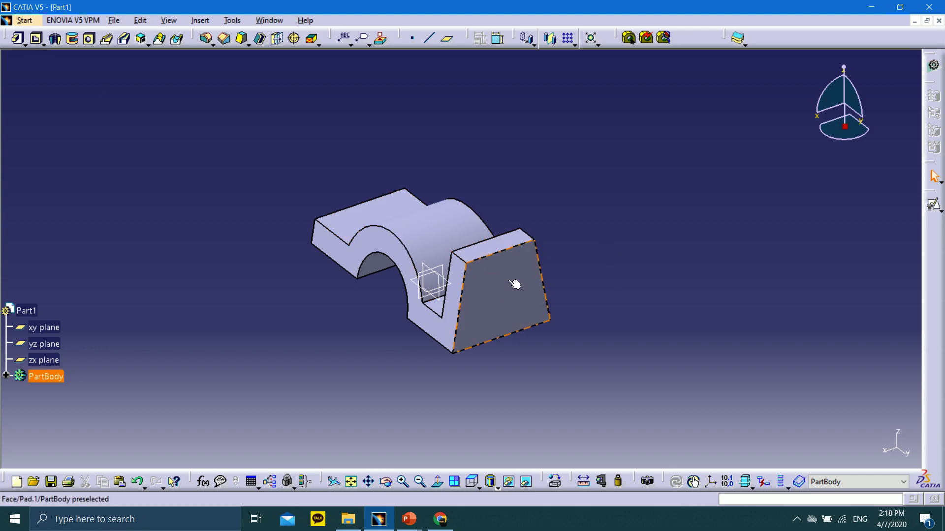
left_click(514, 325)
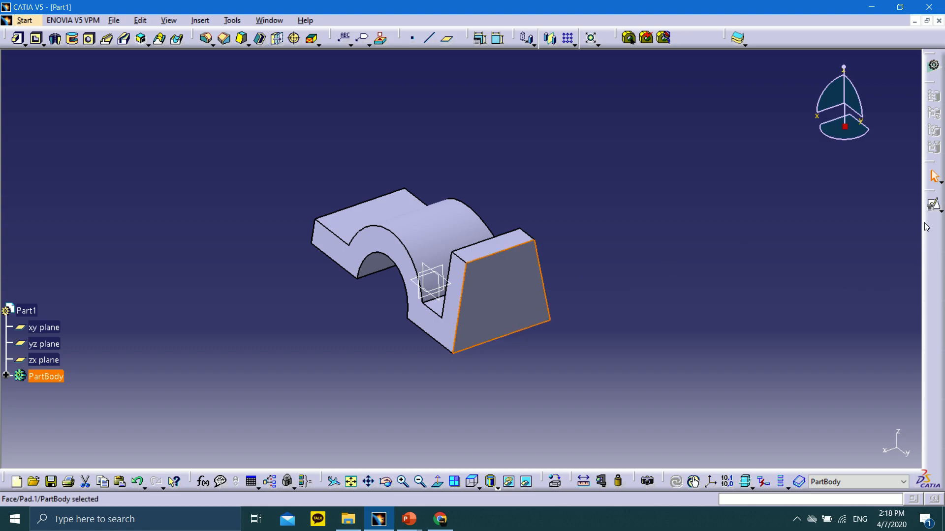
left_click(941, 211)
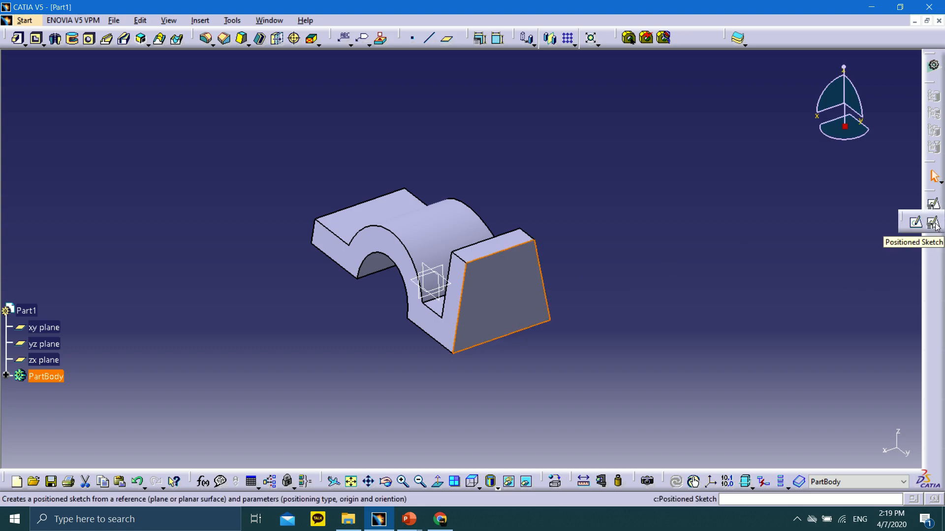
left_click(935, 224)
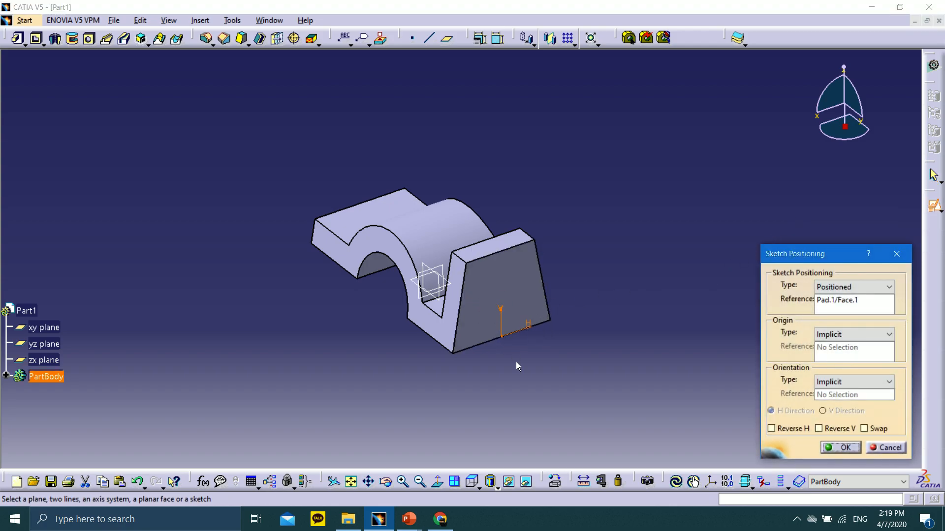
left_click(843, 448)
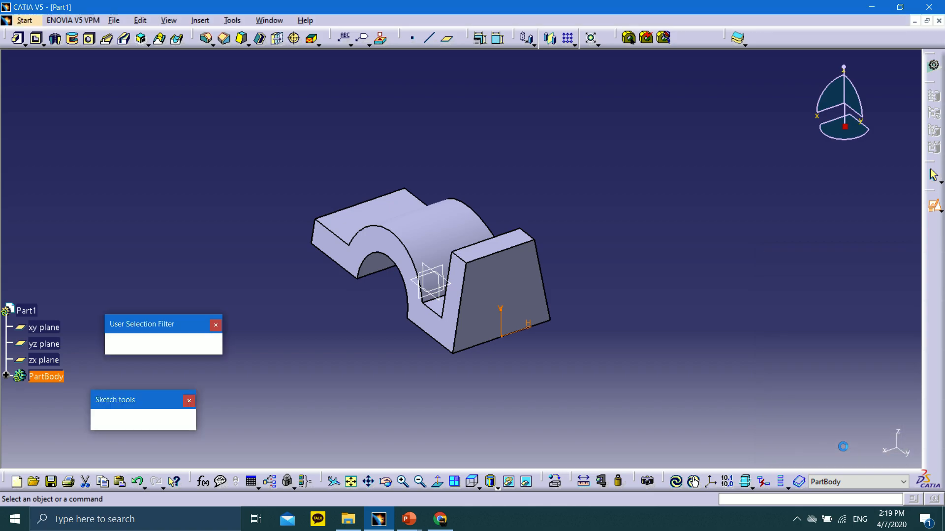
Draw a vertical axis from the sketch origin to just above the upright face's top edge
middle_click_drag(563, 311, 552, 206)
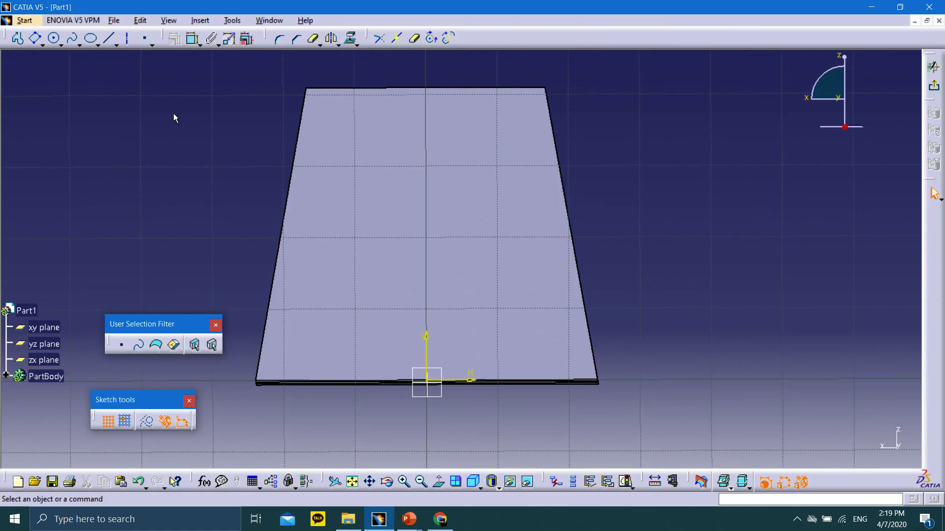
left_click(480, 486)
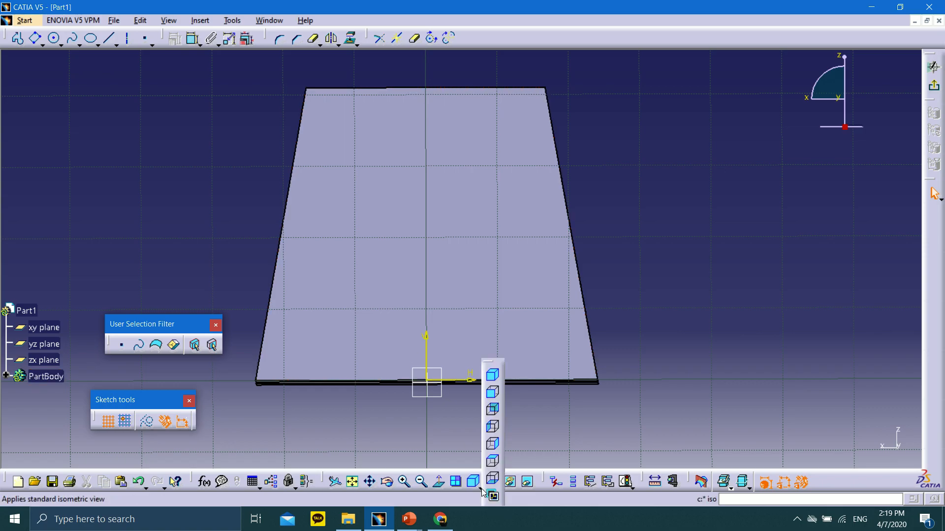
left_click(496, 448)
middle_click_drag(228, 167, 238, 184)
left_click(129, 40)
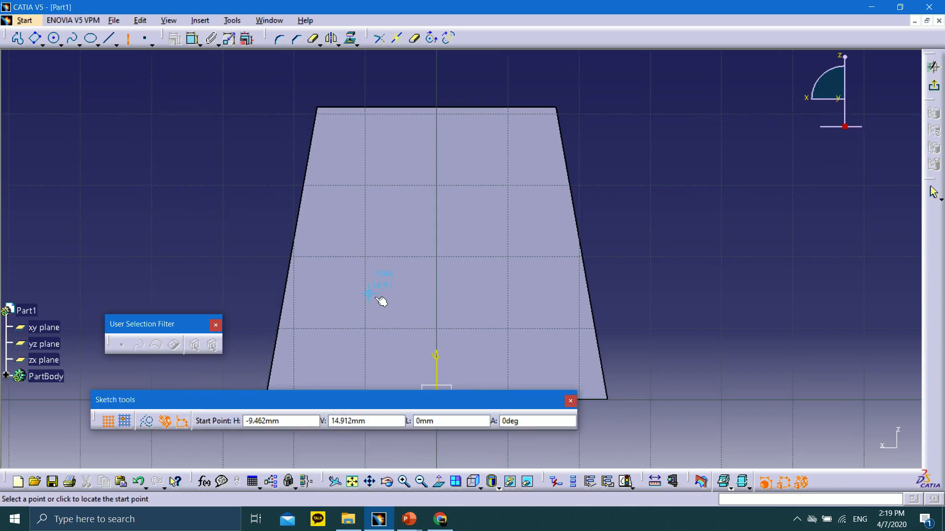
left_click_drag(439, 401, 431, 78)
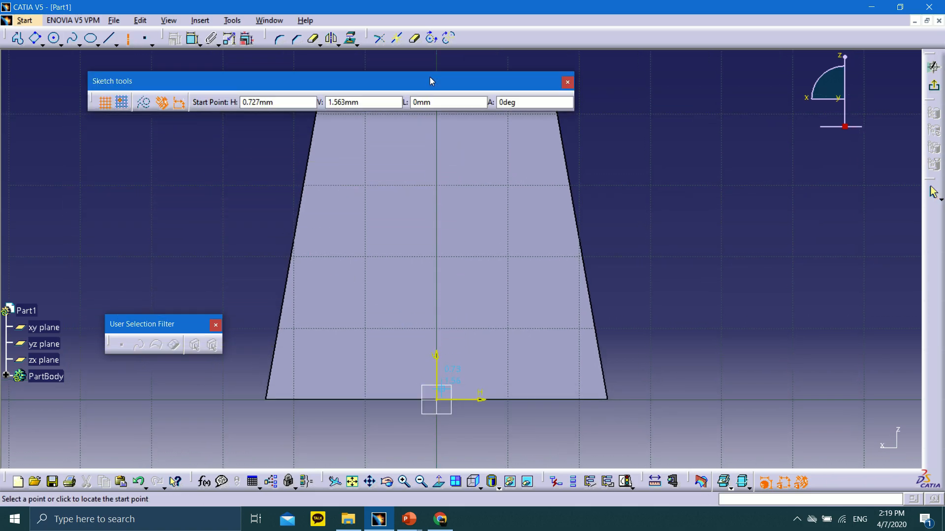
mouse_move(456, 276)
middle_mouse_down()
mouse_move(499, 324)
mouse_move(490, 310)
middle_mouse_up()
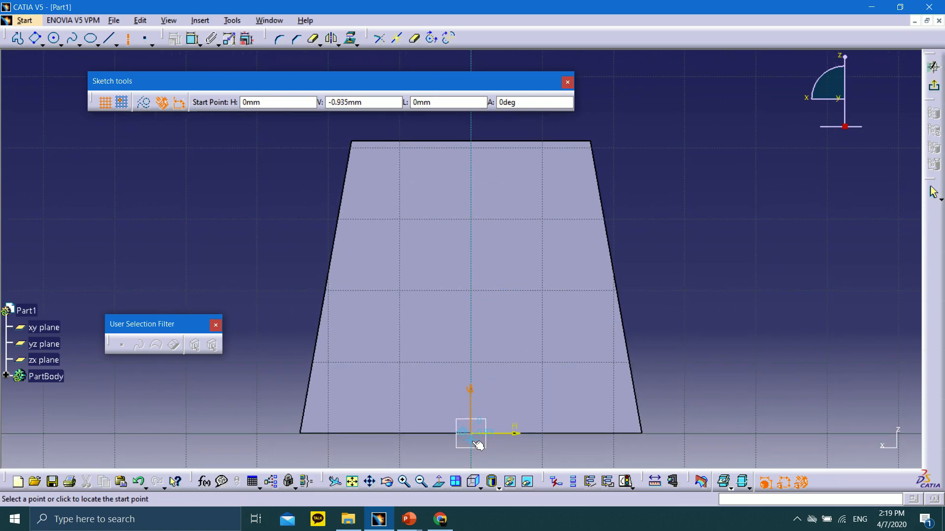
left_click(472, 436)
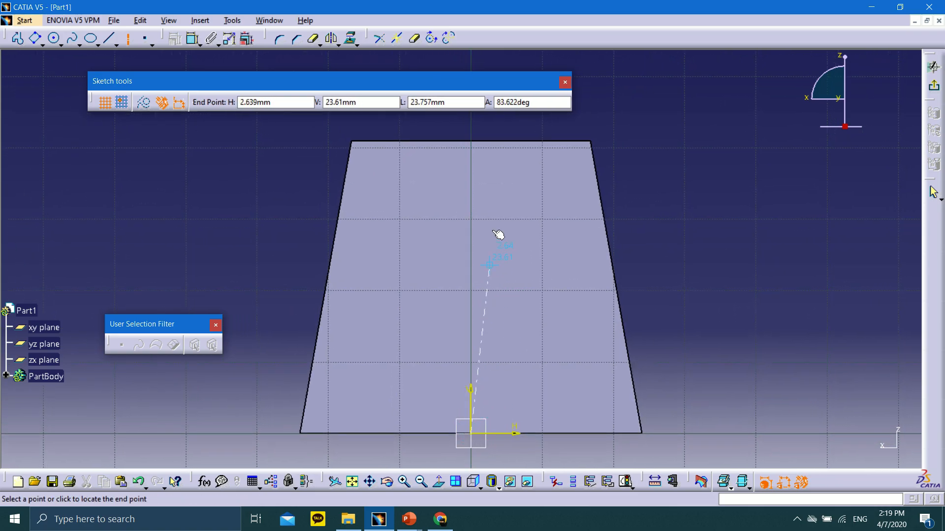
left_click(472, 128)
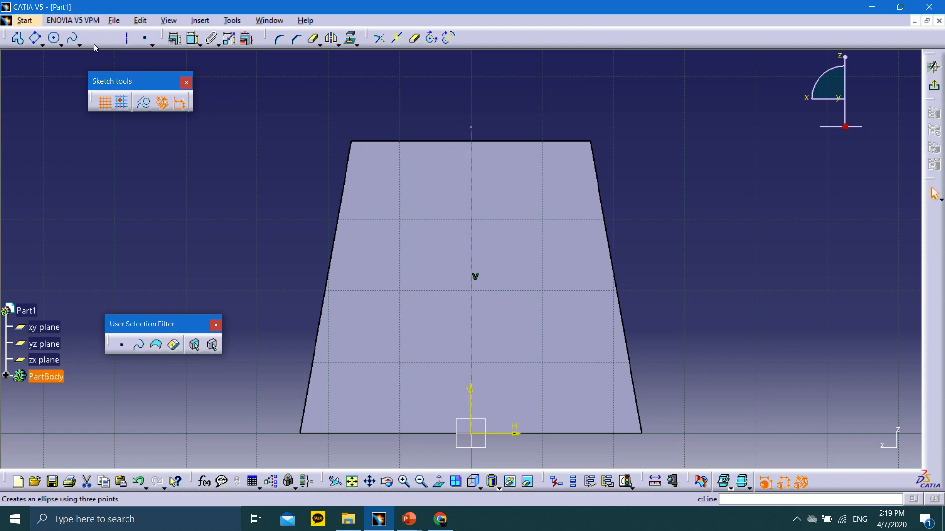
Draw a circle with a radius of about 8.2 mm centered on the vertical axis, above the middle of the upright face
left_click(54, 39)
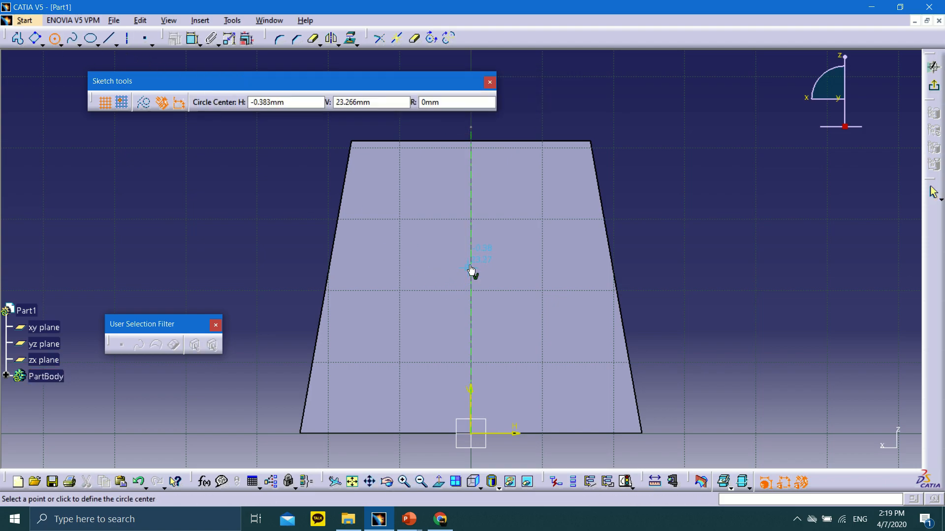
left_click(502, 313)
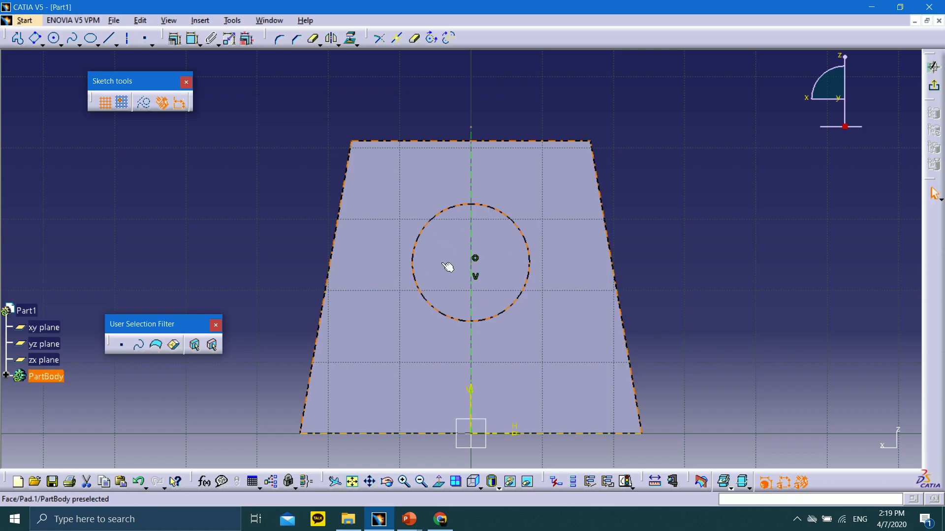
left_click(192, 38)
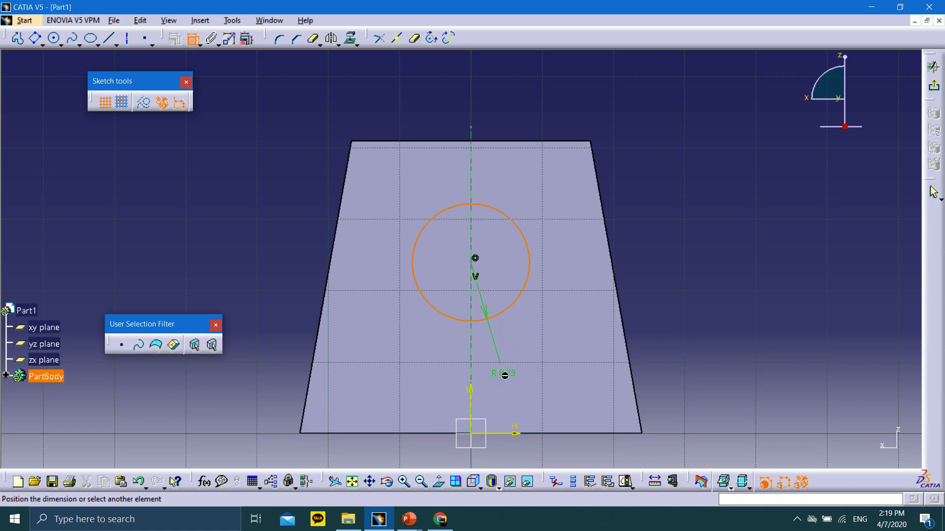
key("Escape")
key("Escape")
Add a size constraint to the circle, switch it from radius to diameter, and set it to 13 mm
left_click(191, 38)
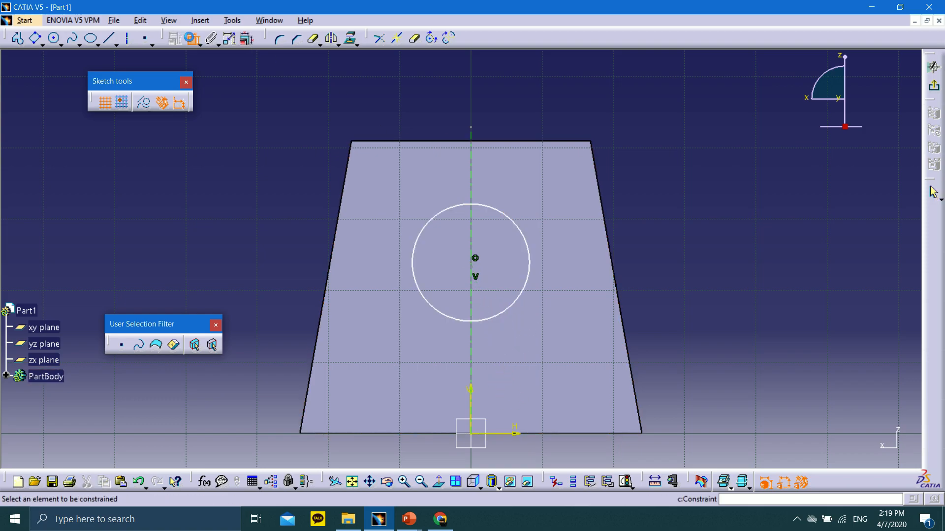
left_click(514, 221)
left_click(555, 195)
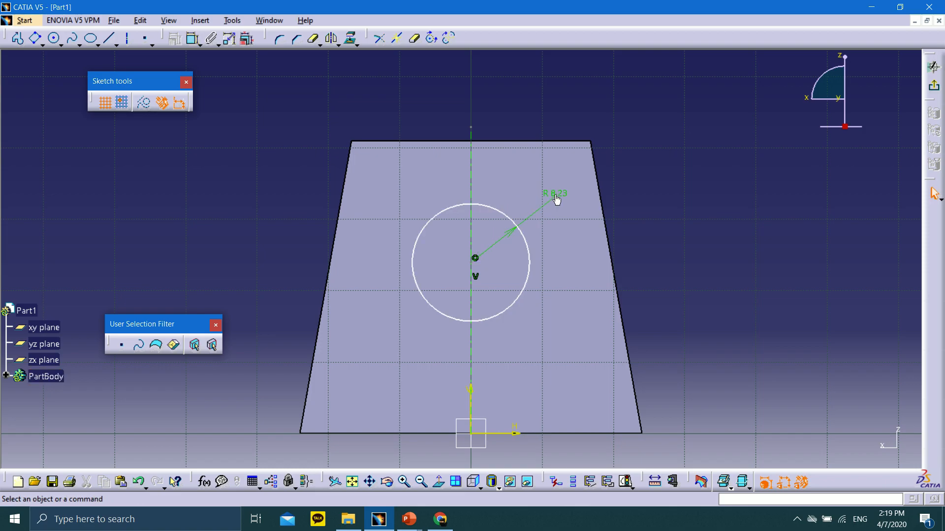
double_click(555, 194)
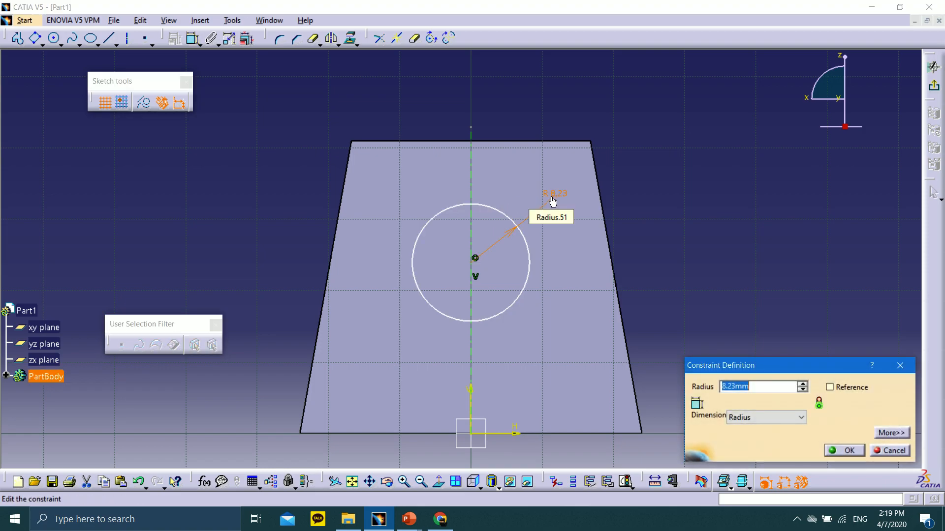
left_click(790, 420)
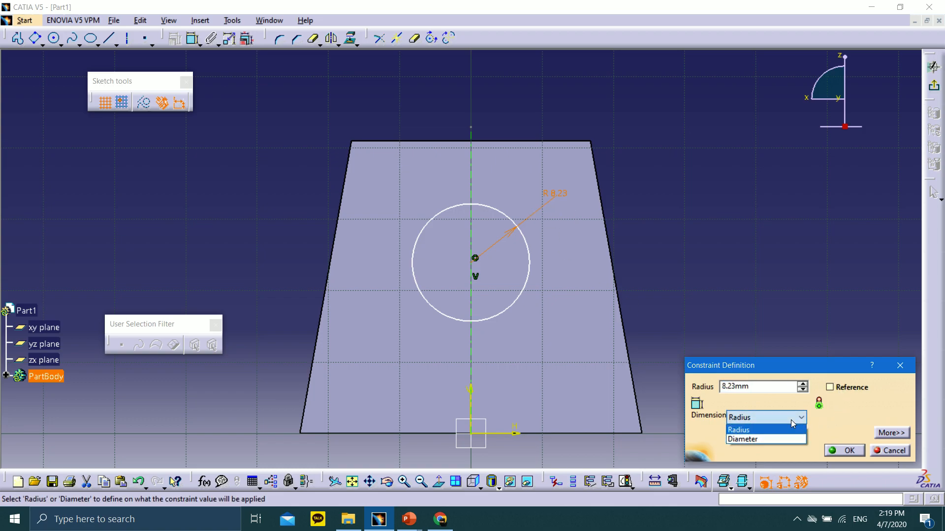
left_click(763, 435)
double_click(770, 387)
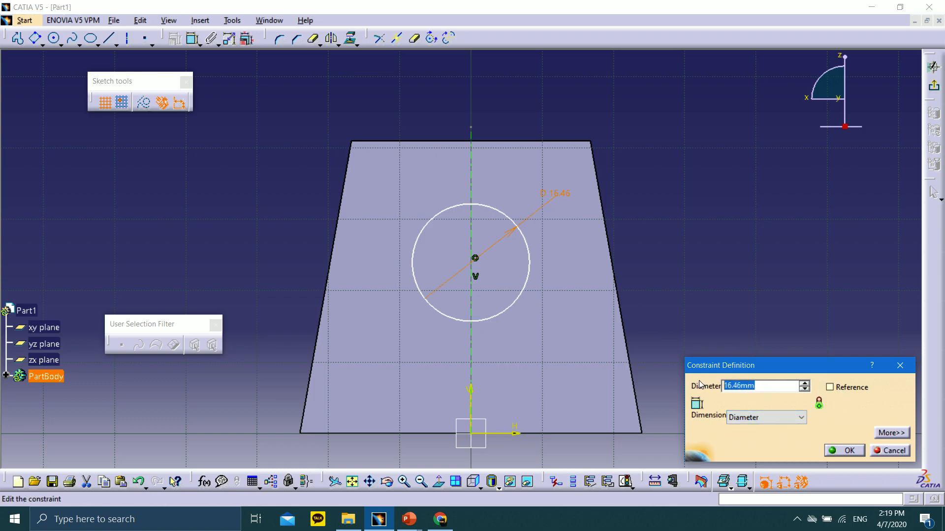
type("13")
left_click(842, 452)
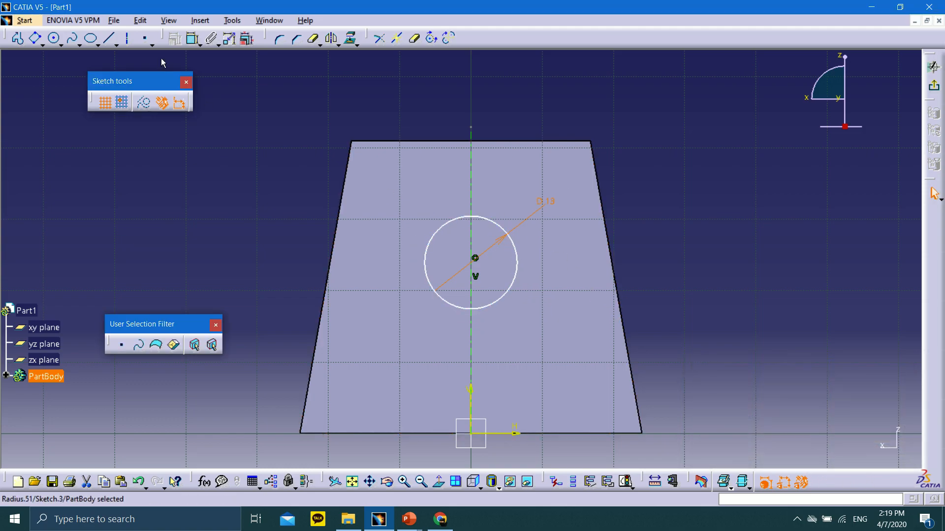
Constrain the circle's center to the horizontal axis and set the distance to 25 mm
left_click(194, 38)
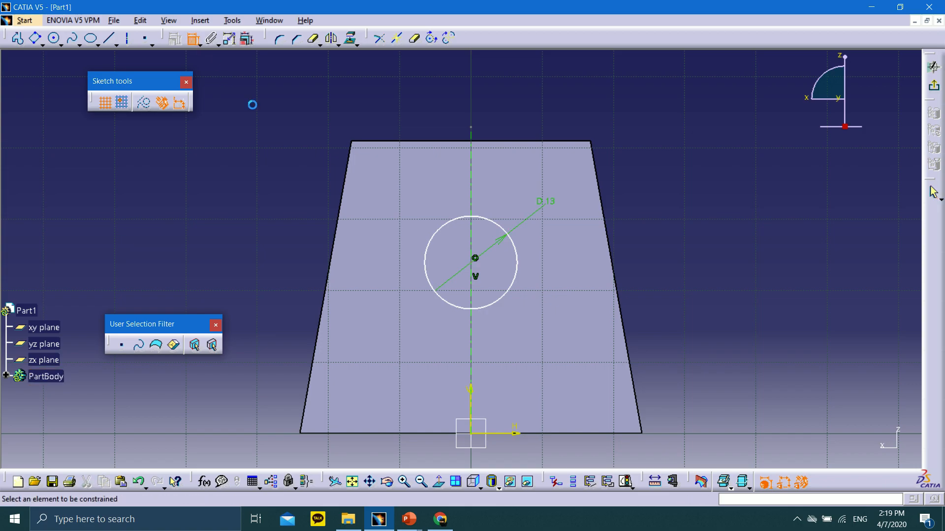
left_click(472, 262)
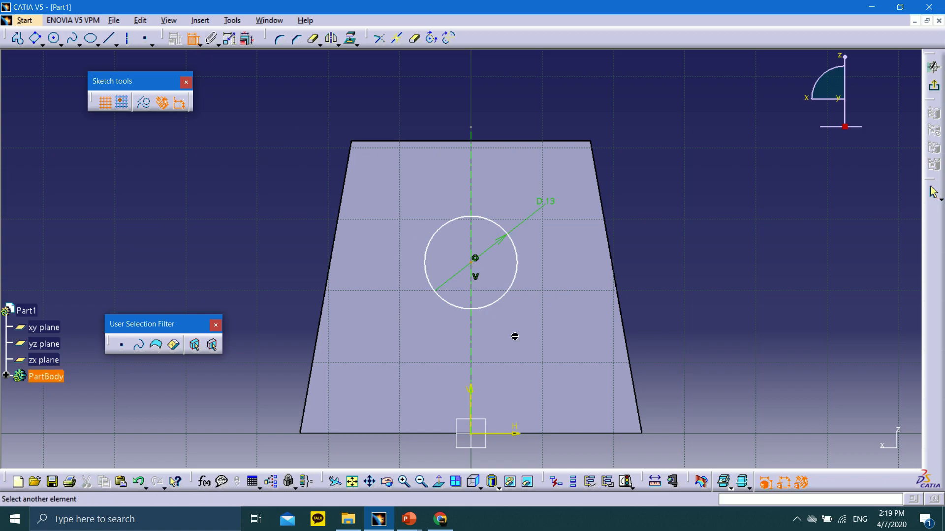
left_click(509, 434)
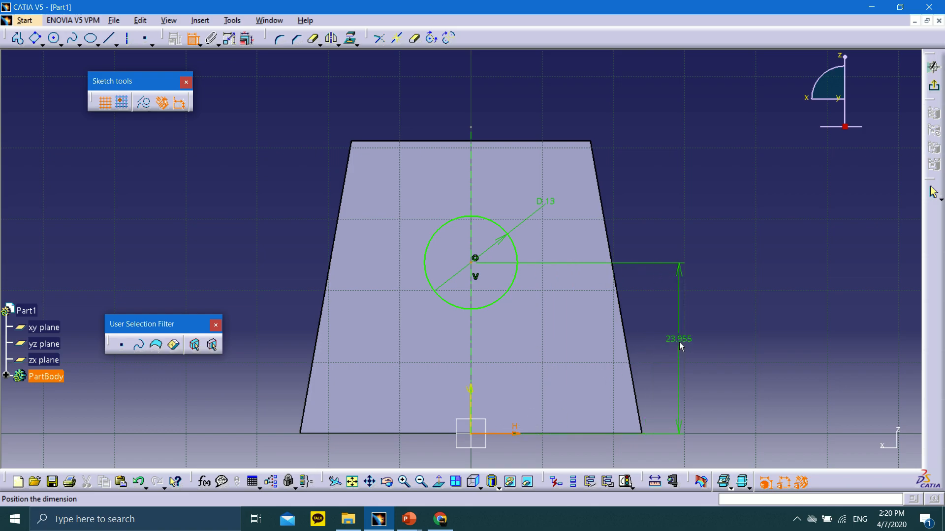
left_click(702, 340)
double_click(701, 341)
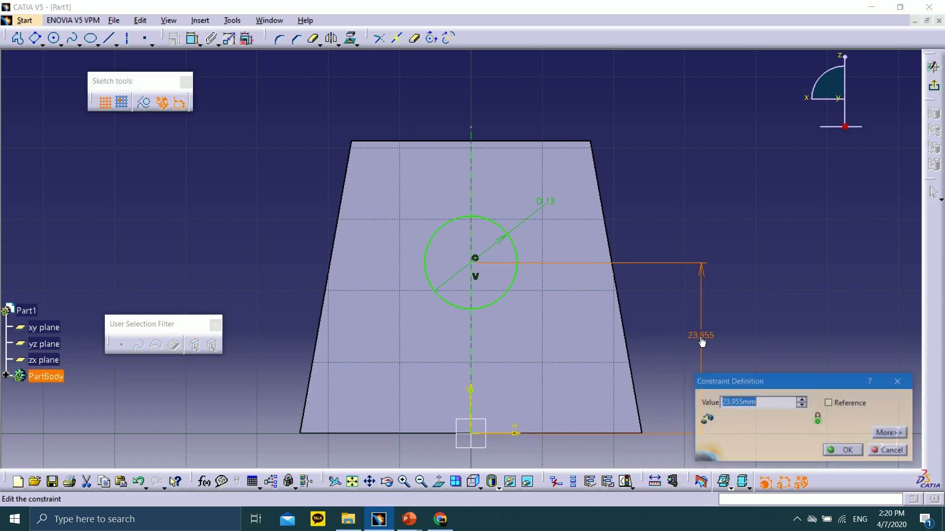
left_click_drag(746, 383, 773, 373)
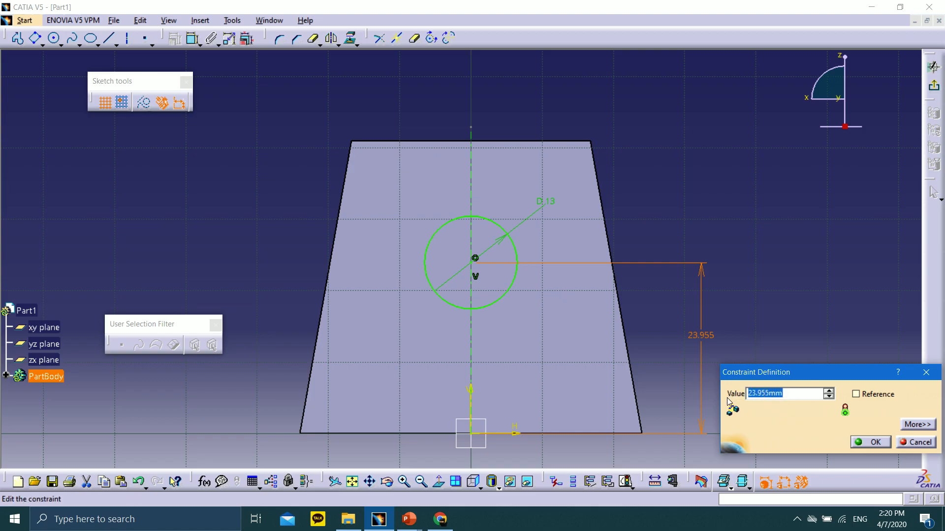
type("25")
left_click(875, 443)
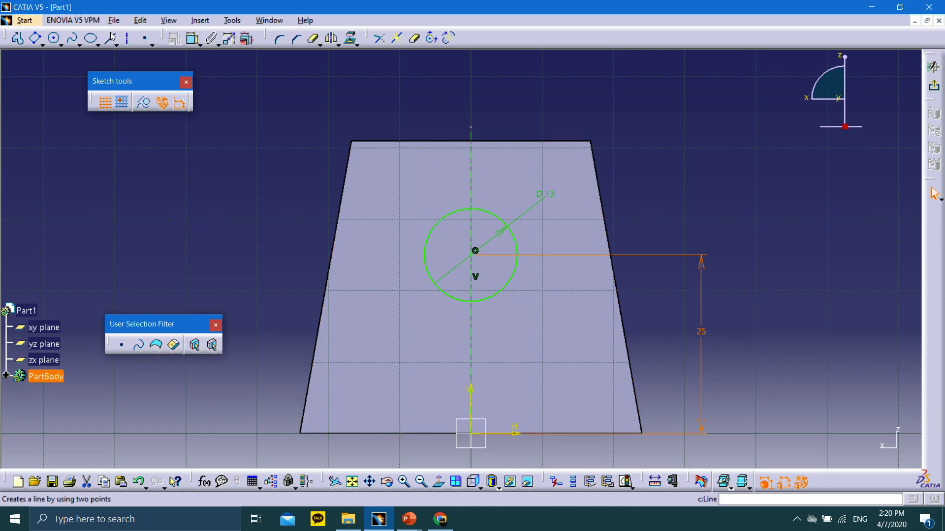
Draw a vertical line from the circle's left side up past the upright face's top edge
left_click(128, 38)
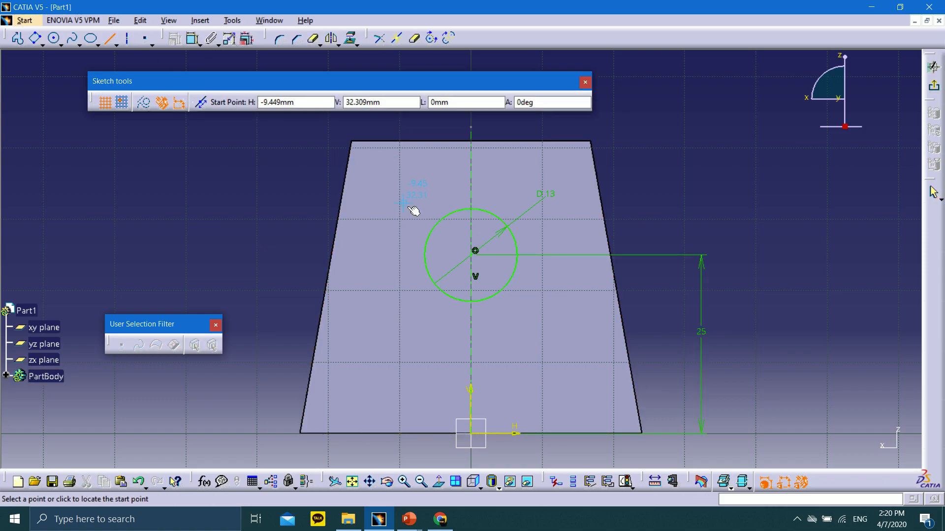
left_click(425, 252)
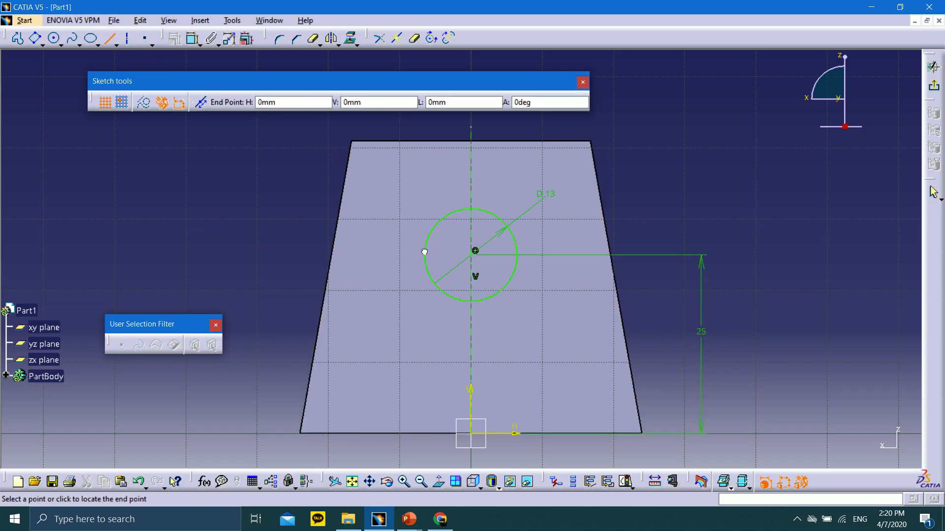
left_click(426, 121)
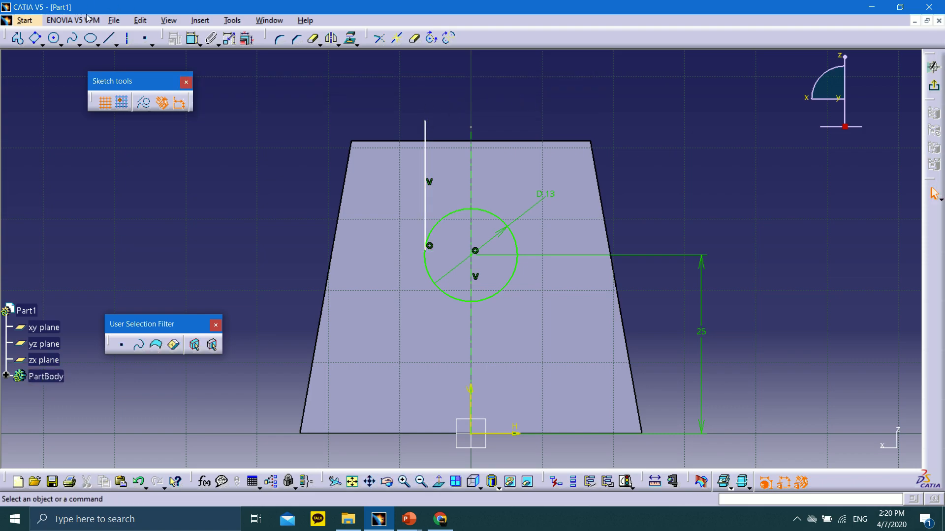
Mirror the vertical line about the central axis onto the circle's right side
left_click(111, 39)
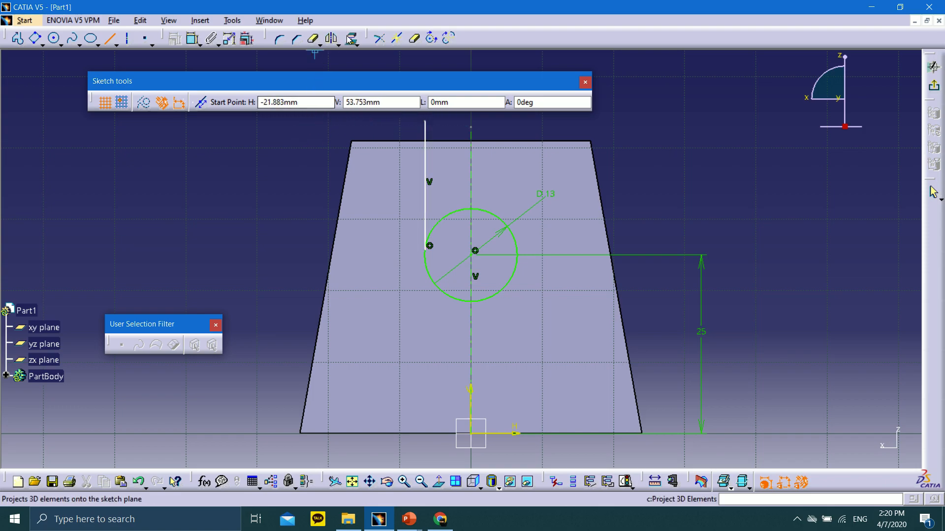
left_click(331, 39)
left_click(426, 153)
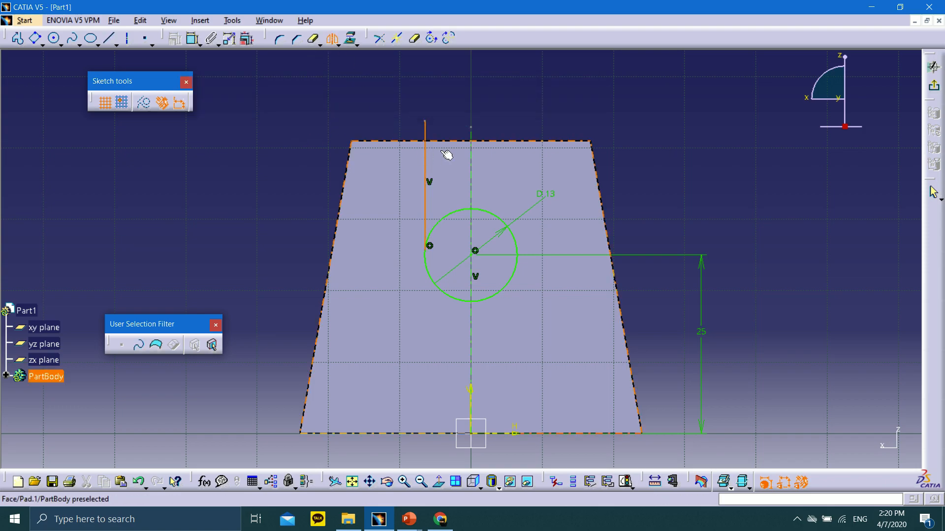
left_click(471, 162)
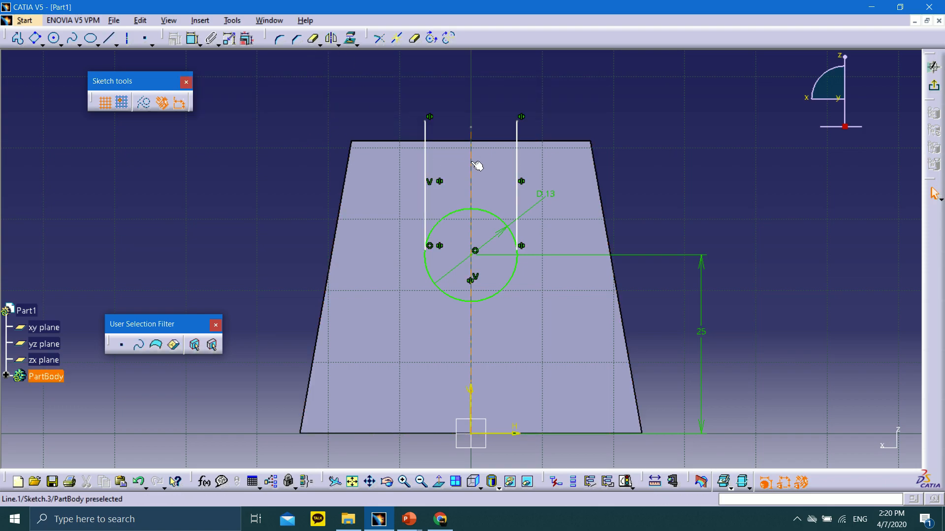
Connect the upper ends of the two vertical lines with a horizontal line above the upright face
left_click(110, 40)
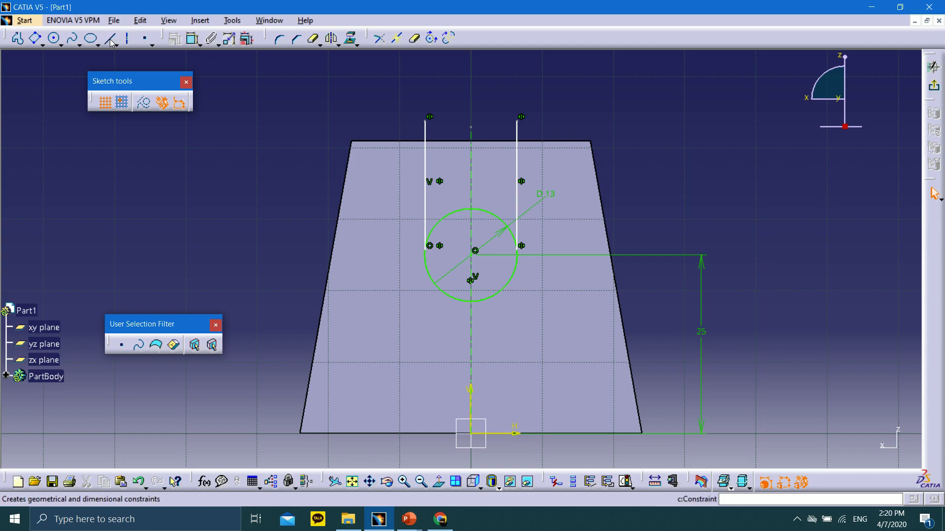
left_click(426, 125)
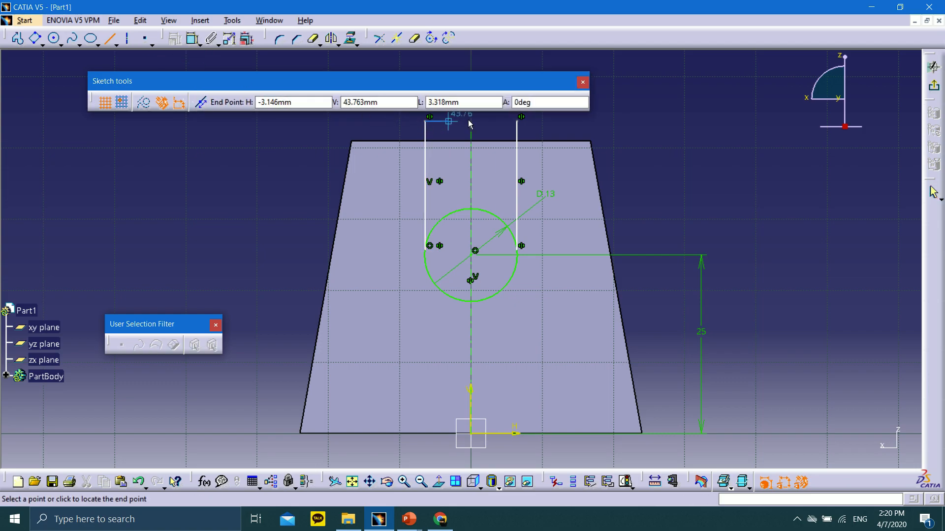
left_click(518, 123)
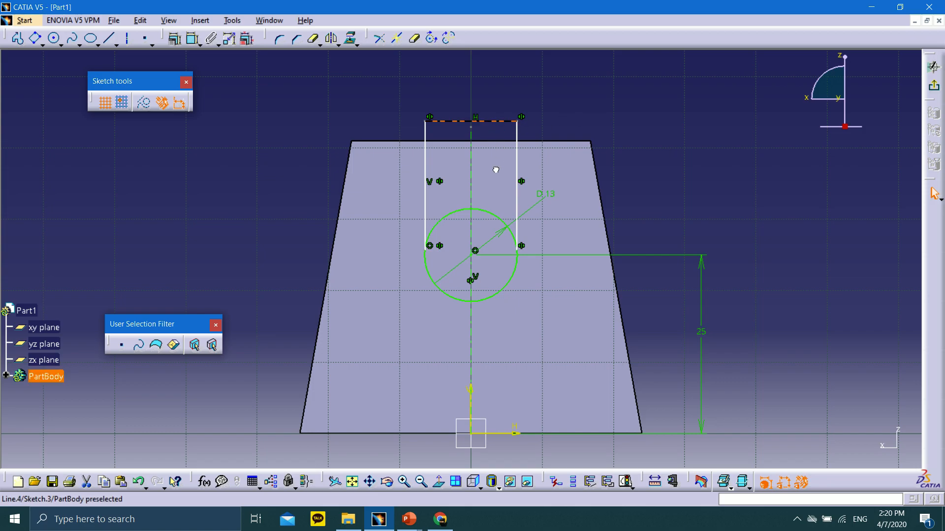
left_click(516, 84)
left_click(502, 121)
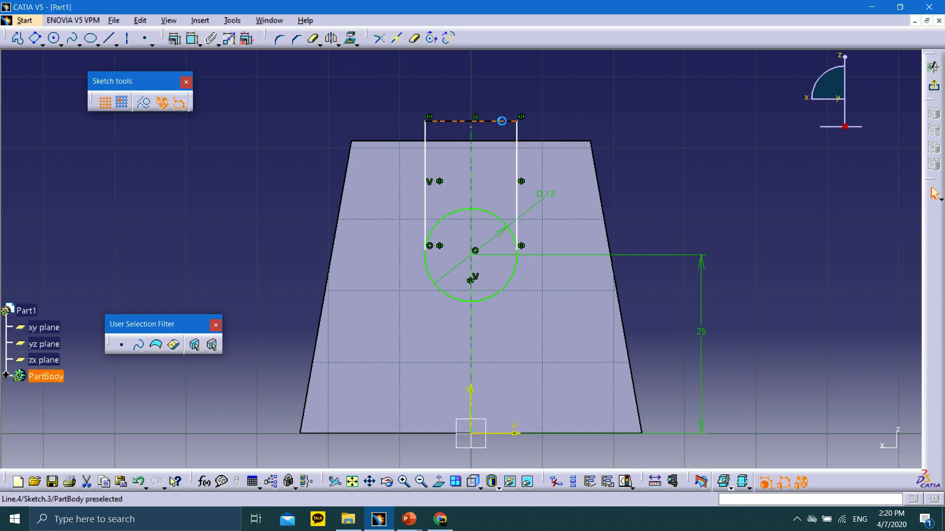
left_click(442, 91)
mouse_move(483, 137)
middle_mouse_down()
mouse_move(500, 67)
mouse_move(481, 337)
middle_mouse_up()
mouse_move(542, 161)
middle_mouse_down()
mouse_move(556, 148)
mouse_move(569, 95)
mouse_move(533, 198)
mouse_move(523, 202)
middle_mouse_up()
middle_click_drag(523, 202, 546, 144)
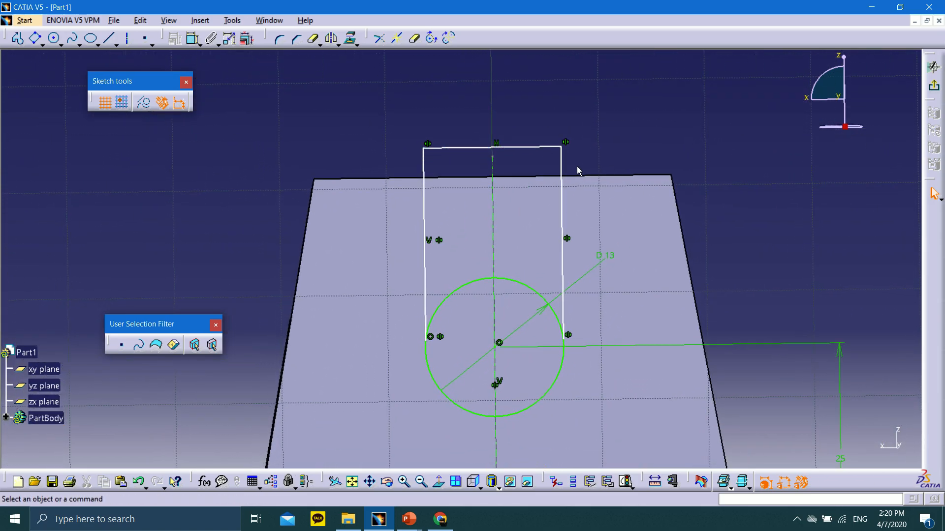
mouse_move(592, 165)
middle_mouse_down()
mouse_move(592, 186)
mouse_move(613, 147)
mouse_move(594, 172)
middle_mouse_up()
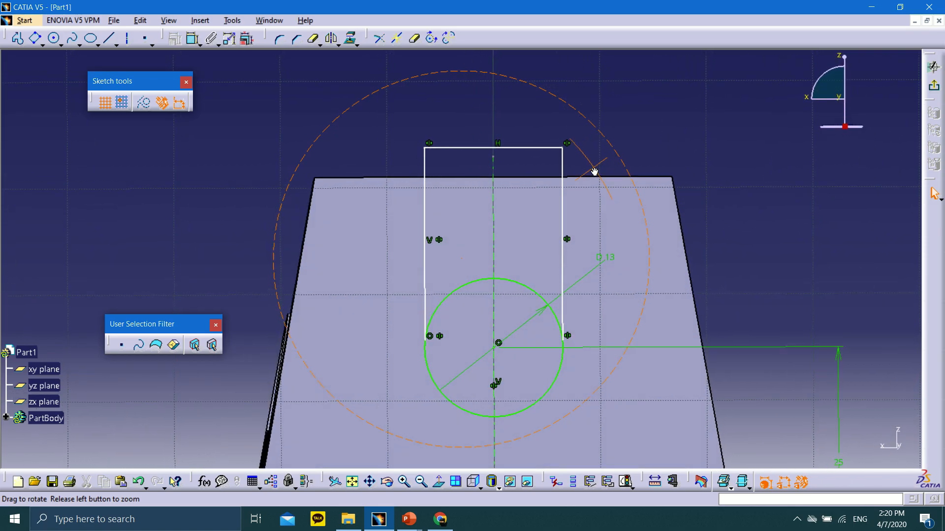
Restore the standard right view and constrain the slot's left vertical line tangent to the 13 mm circle
left_click(480, 488)
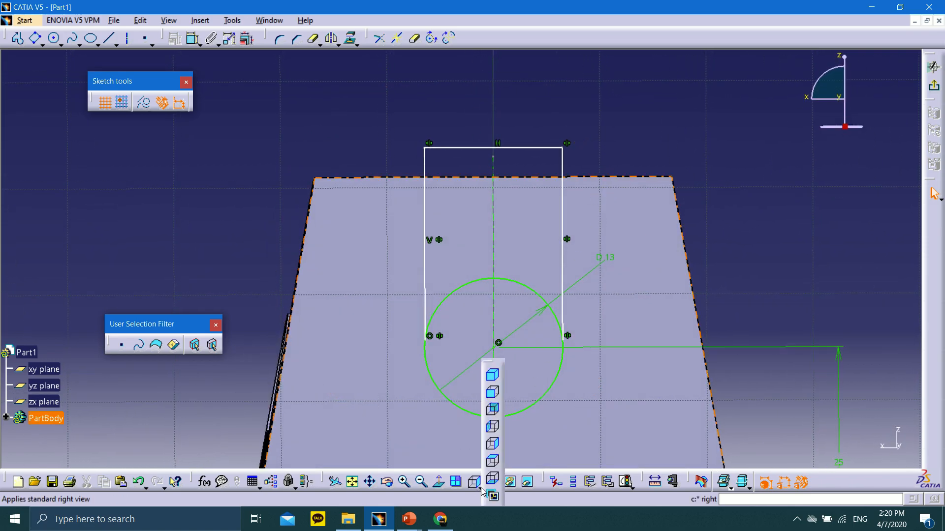
left_click(494, 445)
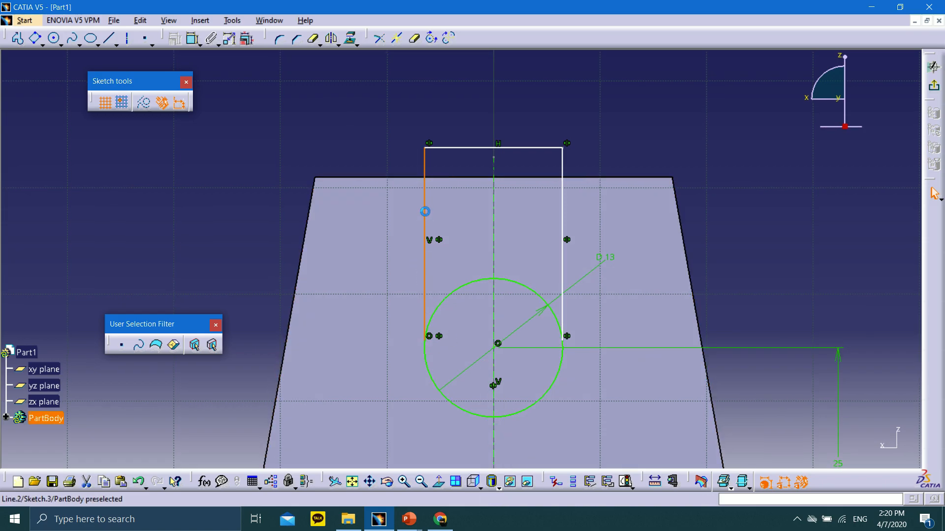
mouse_move(425, 211)
left_mouse_down()
mouse_move(412, 255)
mouse_move(420, 143)
mouse_move(428, 195)
left_mouse_up()
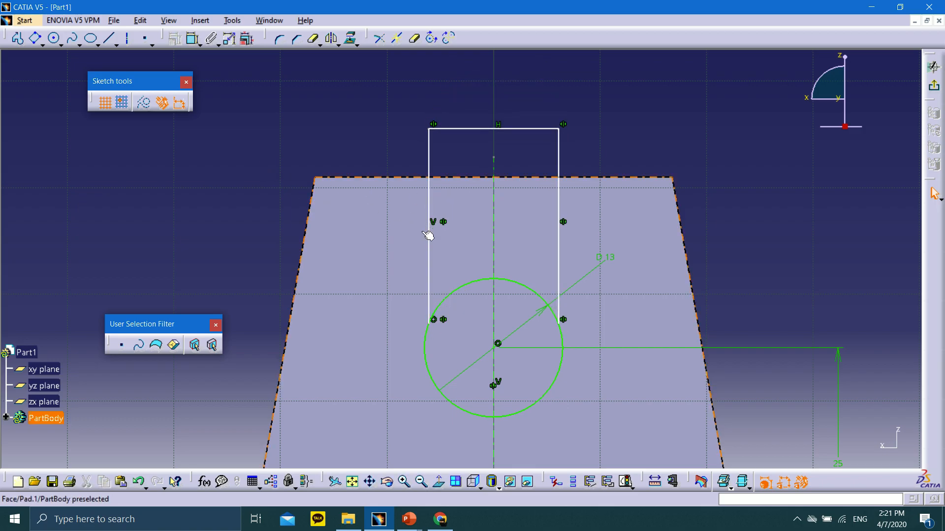
left_click(429, 247)
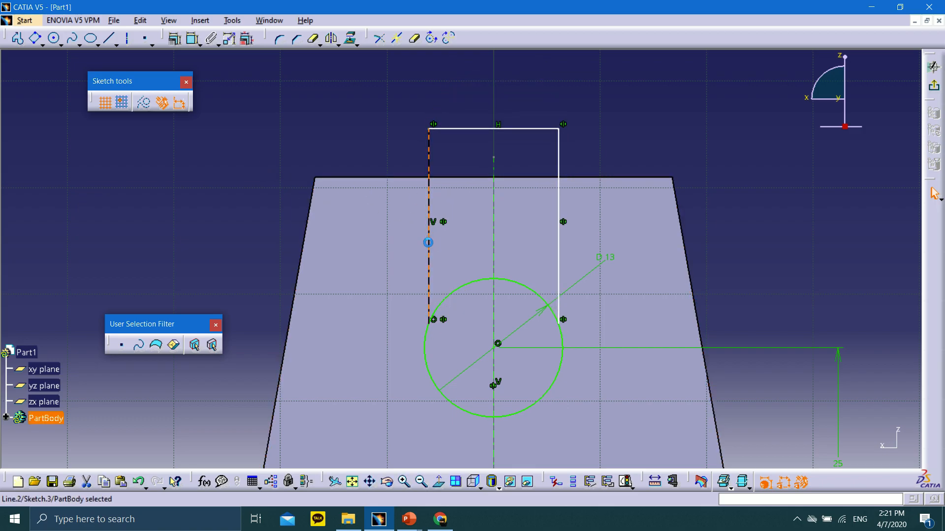
left_click(426, 335, "ctrl")
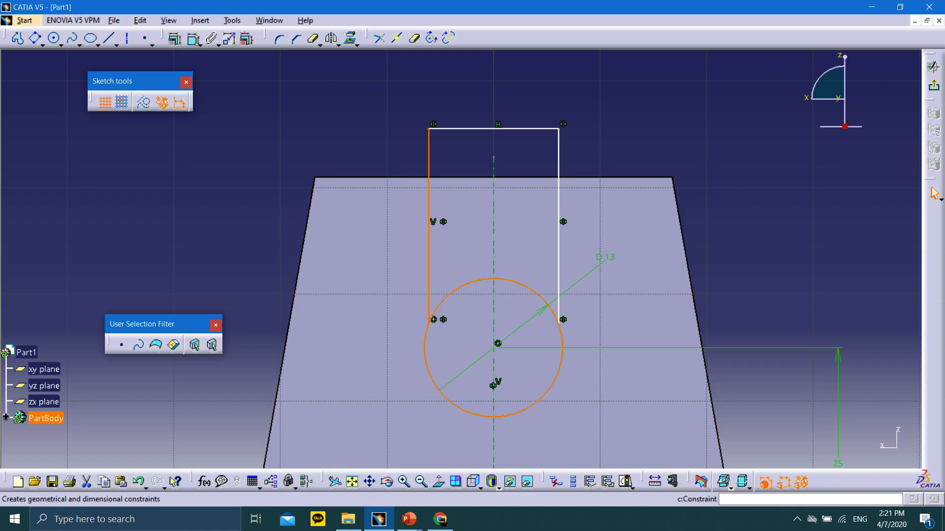
left_click(174, 38)
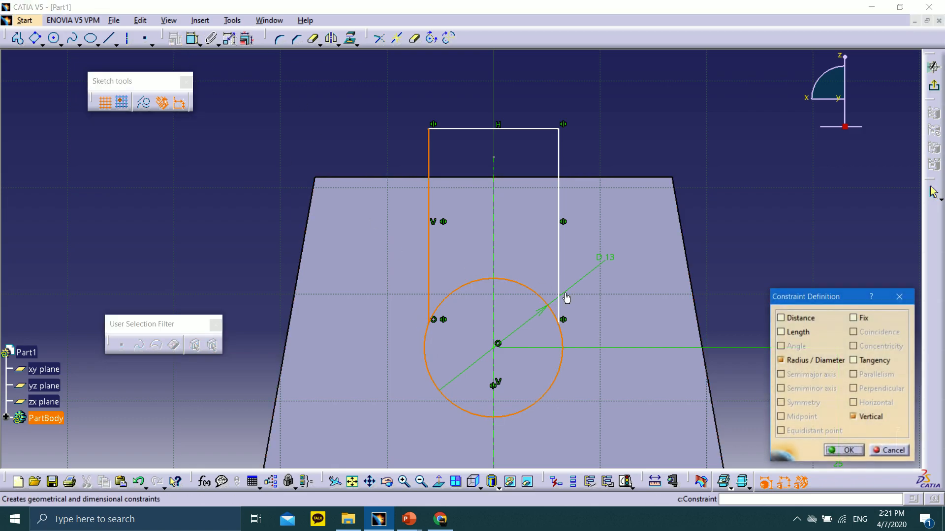
left_click(856, 361)
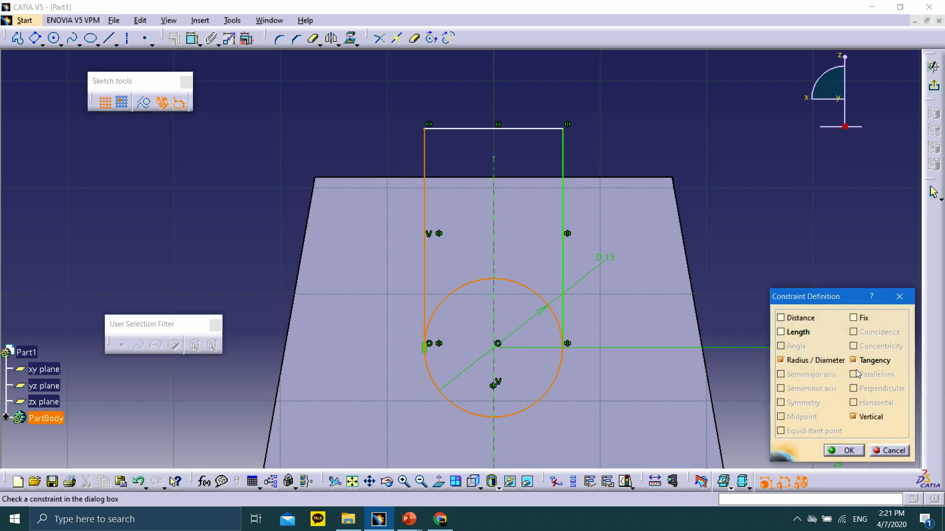
left_click(850, 450)
Constrain the slot's upper horizontal line coincident with the top edge of the upright face
left_click_drag(536, 127, 512, 110)
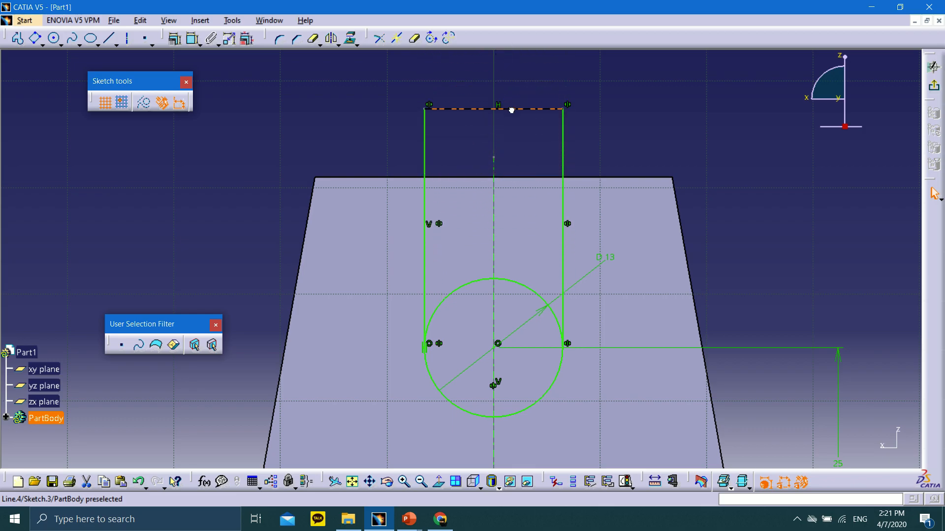
left_click(653, 134)
left_click(532, 113)
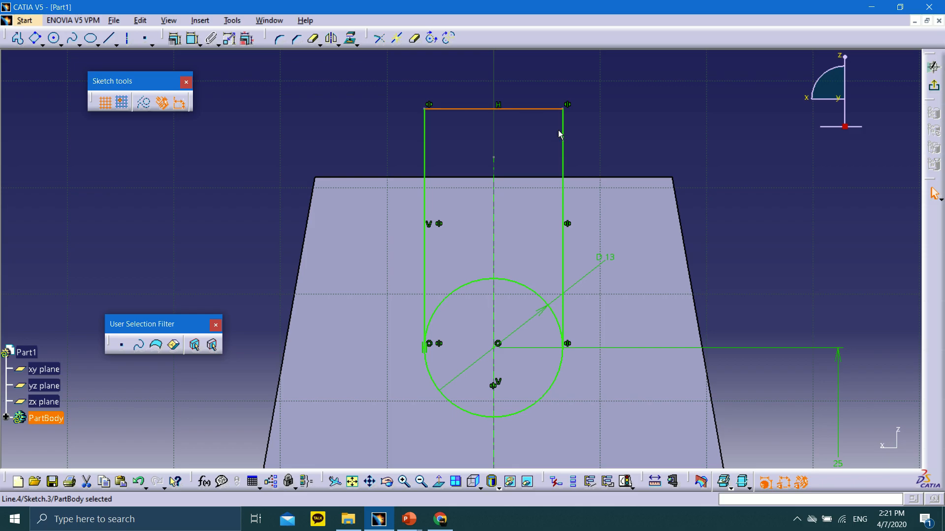
left_click(595, 177, "ctrl")
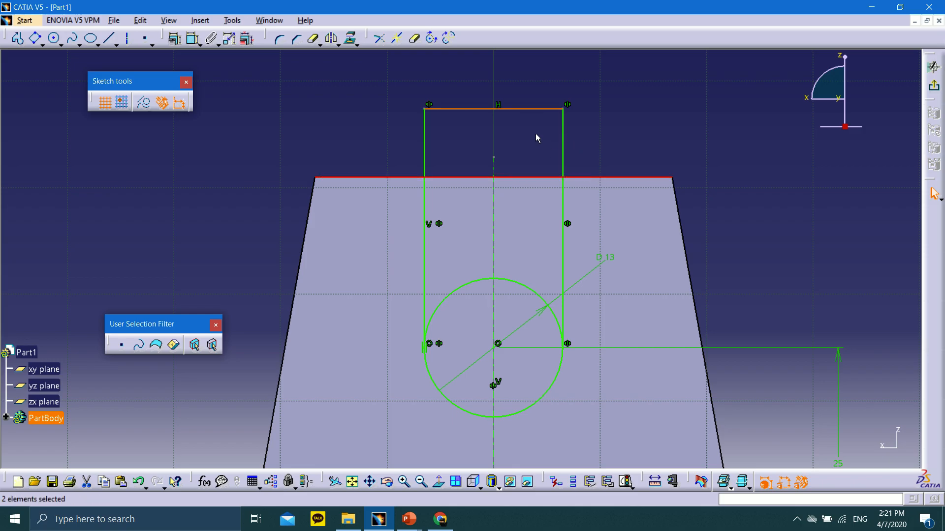
left_click(176, 39)
left_click(854, 332)
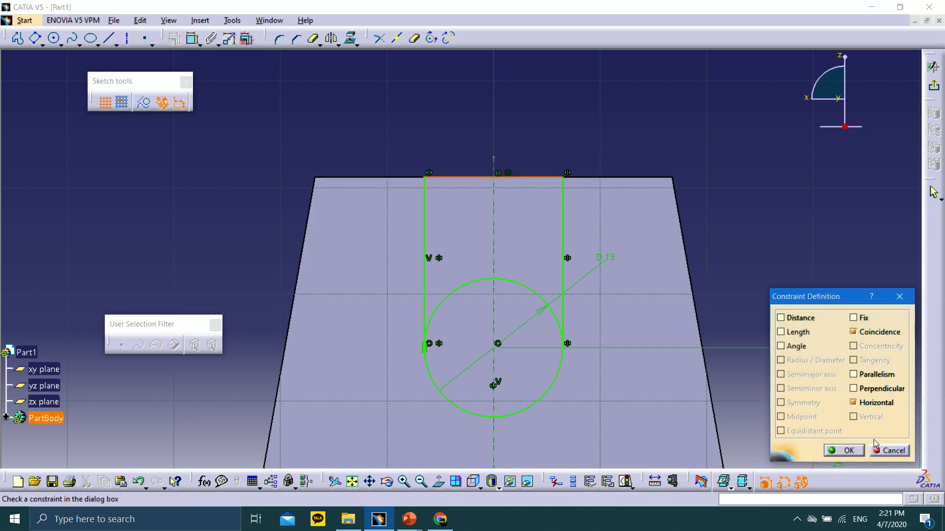
left_click(845, 451)
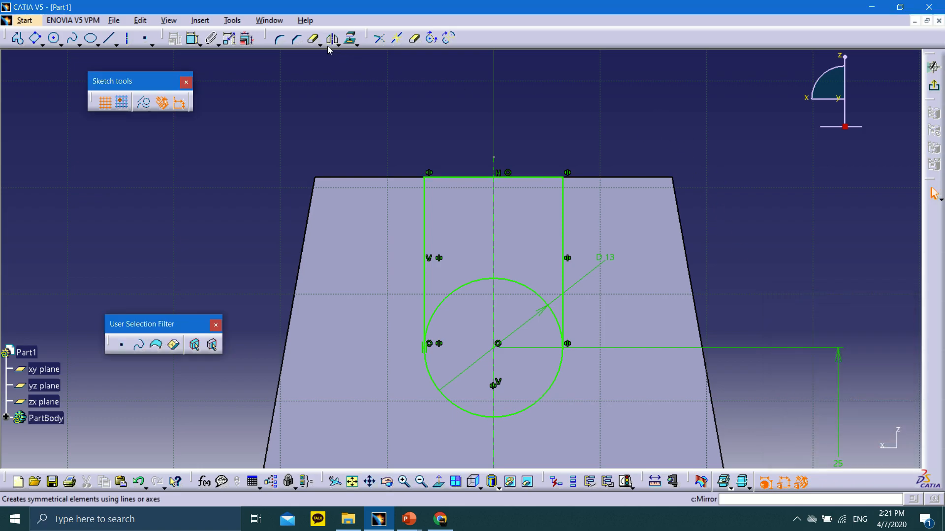
Trim away both upper quarters of the circle between the slot's vertical lines, leaving a U-shaped profile
left_click(313, 38)
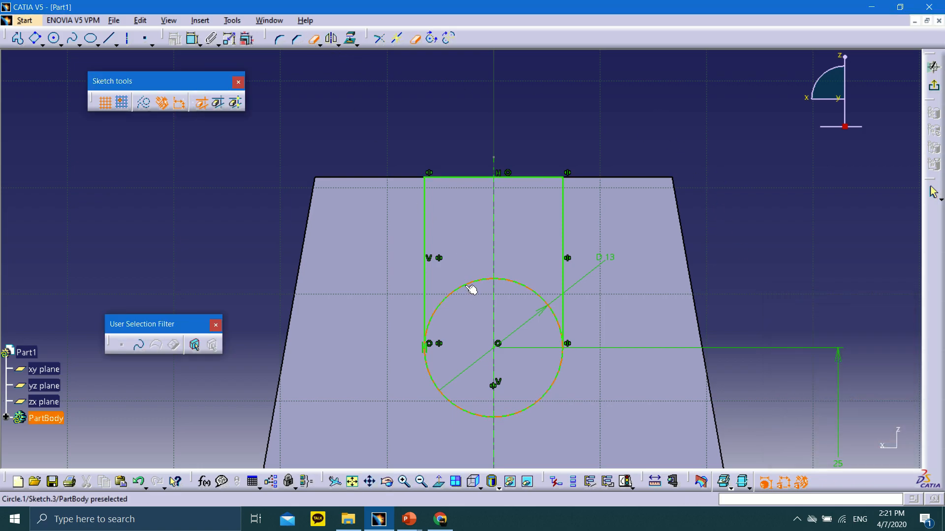
left_click(472, 290)
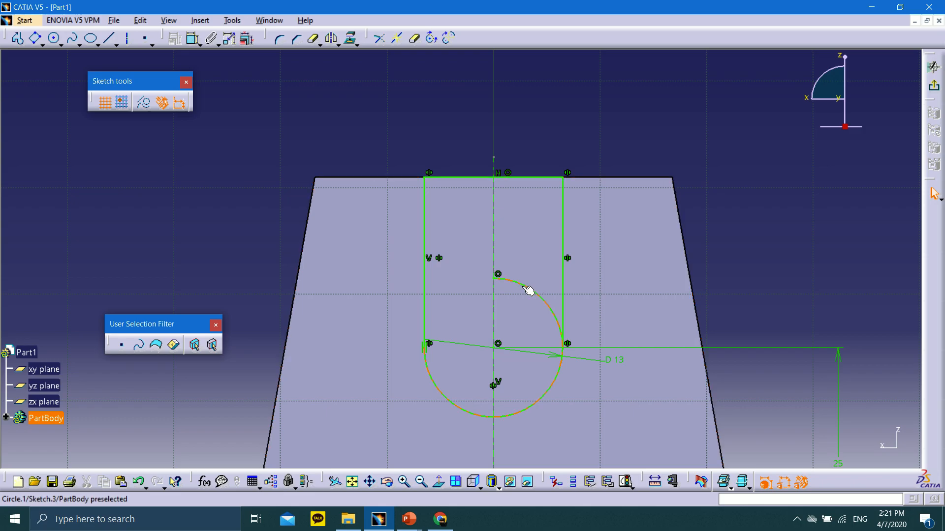
left_click(313, 38)
left_click(526, 286)
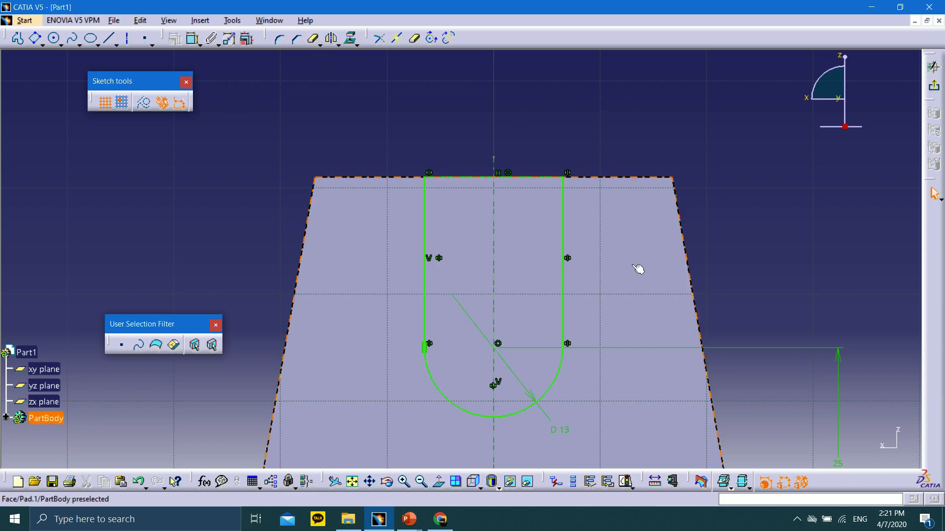
Exit the sketch and start a Pocket from the slot profile with the first limit type Up to surface
mouse_move(389, 156)
middle_mouse_down()
mouse_move(388, 166)
mouse_move(330, 109)
mouse_move(417, 210)
middle_mouse_up()
mouse_move(532, 290)
middle_mouse_down()
mouse_move(628, 314)
mouse_move(620, 321)
mouse_move(630, 274)
mouse_move(782, 276)
mouse_move(591, 297)
mouse_move(655, 263)
mouse_move(723, 253)
mouse_move(784, 259)
mouse_move(708, 242)
mouse_move(639, 179)
mouse_move(778, 276)
mouse_move(574, 287)
mouse_move(379, 242)
mouse_move(467, 225)
mouse_move(432, 302)
mouse_move(797, 264)
middle_mouse_up()
left_click(933, 85)
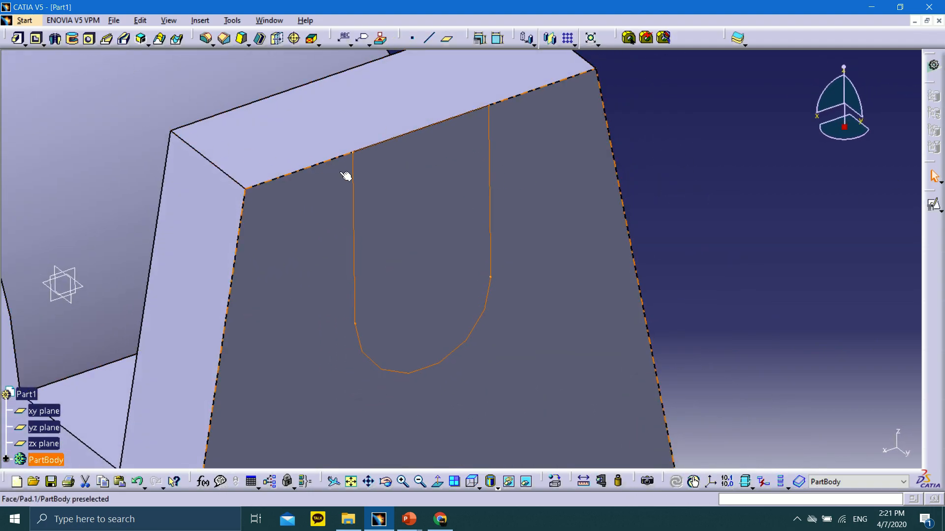
middle_click_drag(341, 172, 443, 203)
middle_click_drag(513, 238, 524, 304)
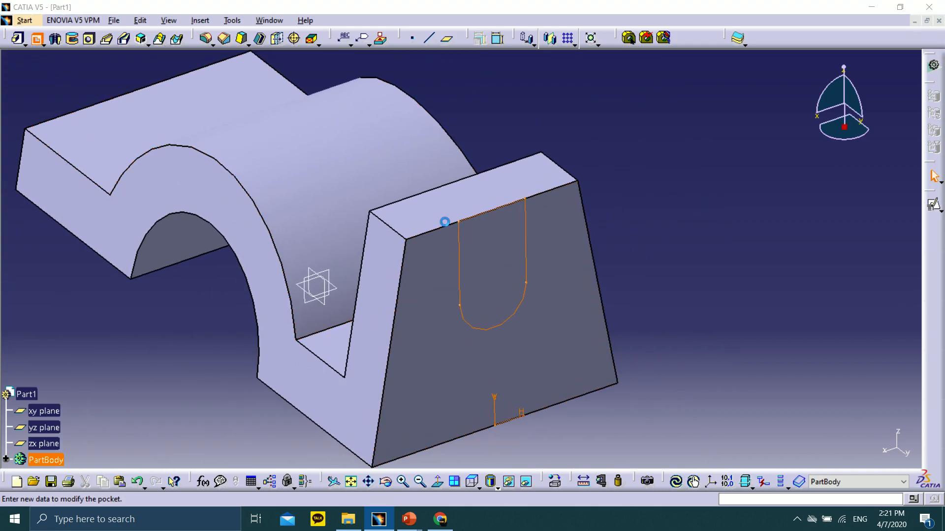
left_click(884, 291)
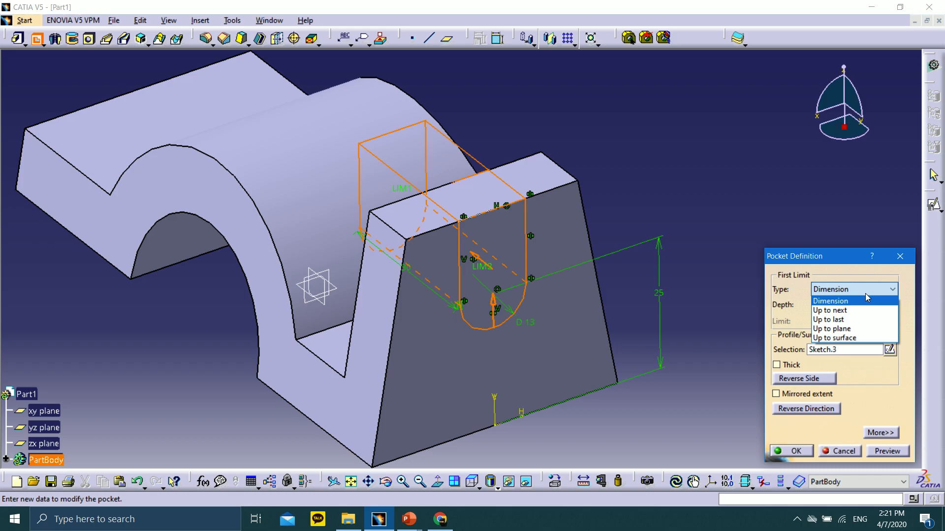
left_click(850, 338)
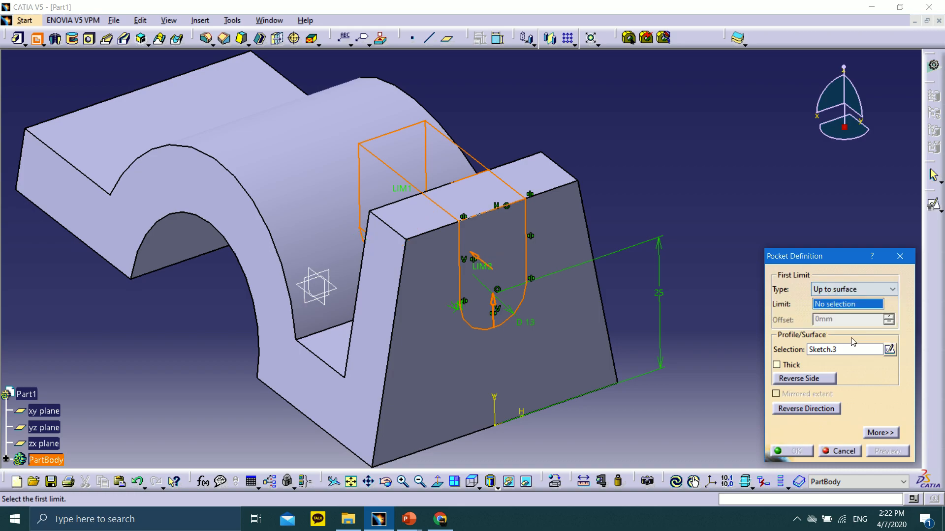
Limit the pocket at the upright's inner drafted face with 0 mm offset, preview it and create the cut
middle_click_drag(657, 177, 662, 157)
scroll(663, 156, "up", 1)
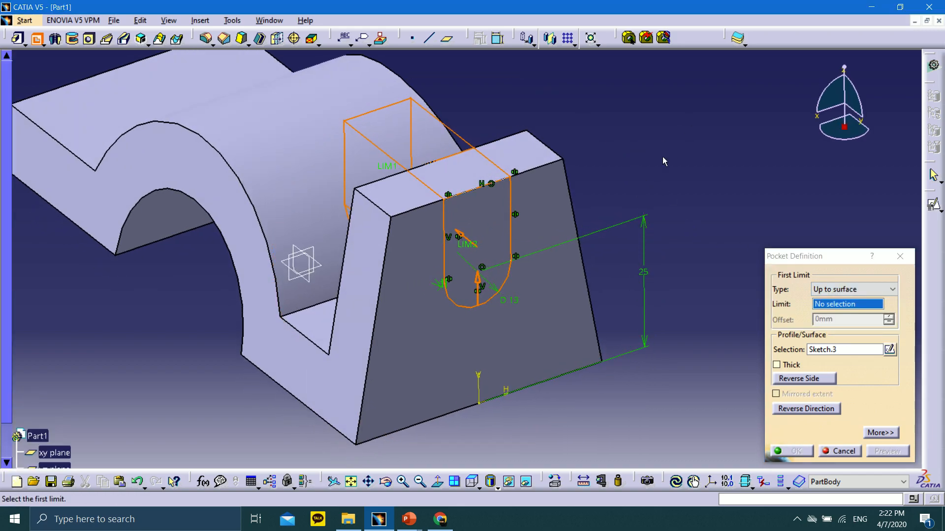
middle_click_drag(544, 231, 667, 213)
middle_click_drag(679, 209, 500, 222)
left_click(495, 206)
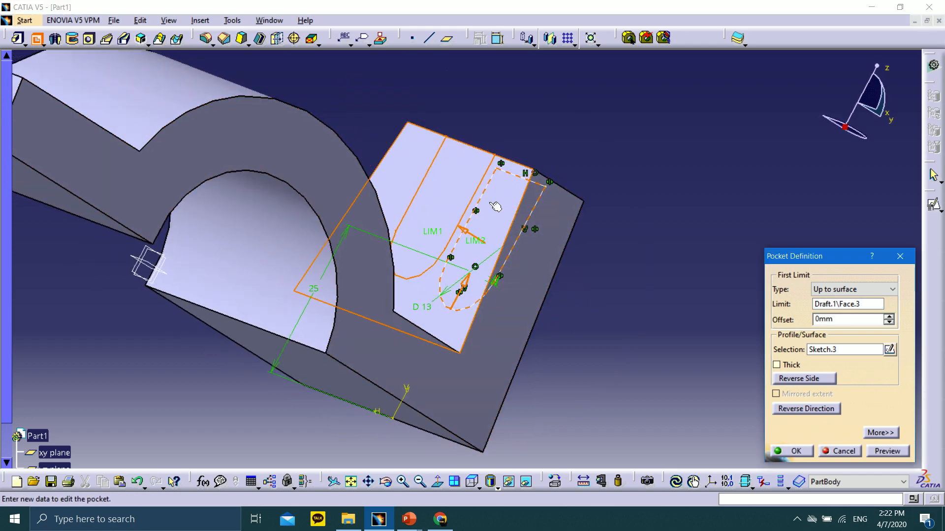
left_click(888, 450)
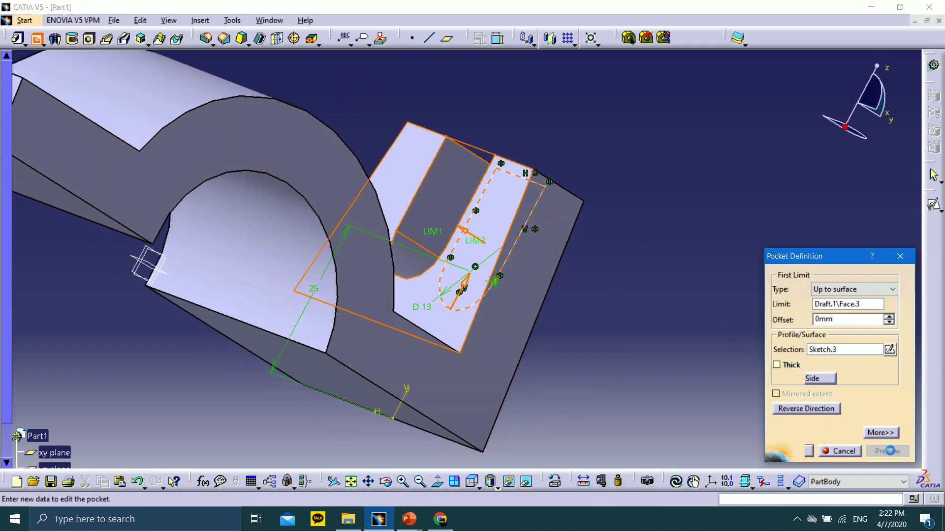
left_click(796, 452)
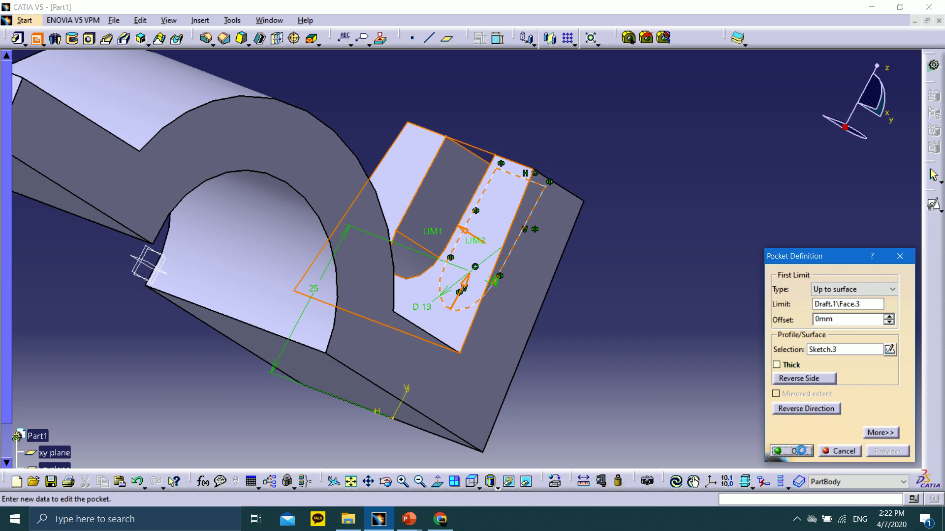
middle_click_drag(692, 265, 610, 365)
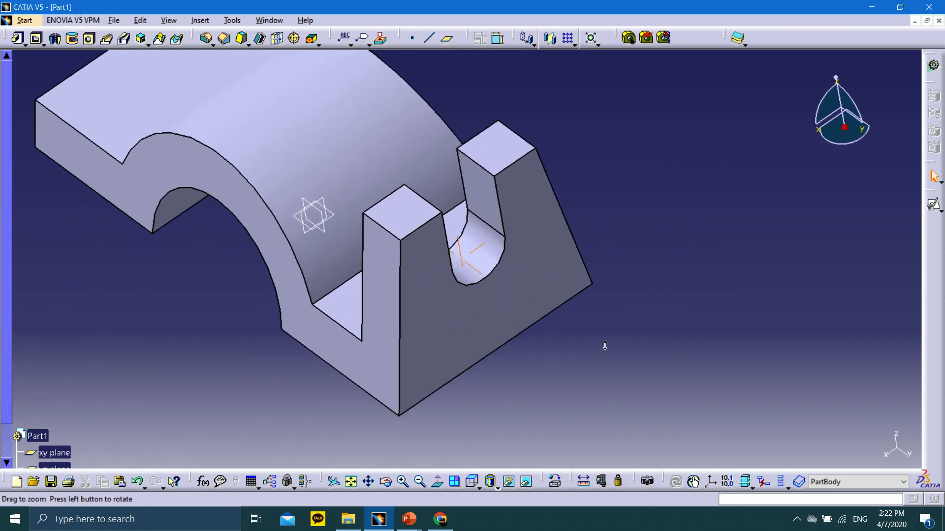
middle_click_drag(588, 285, 643, 239)
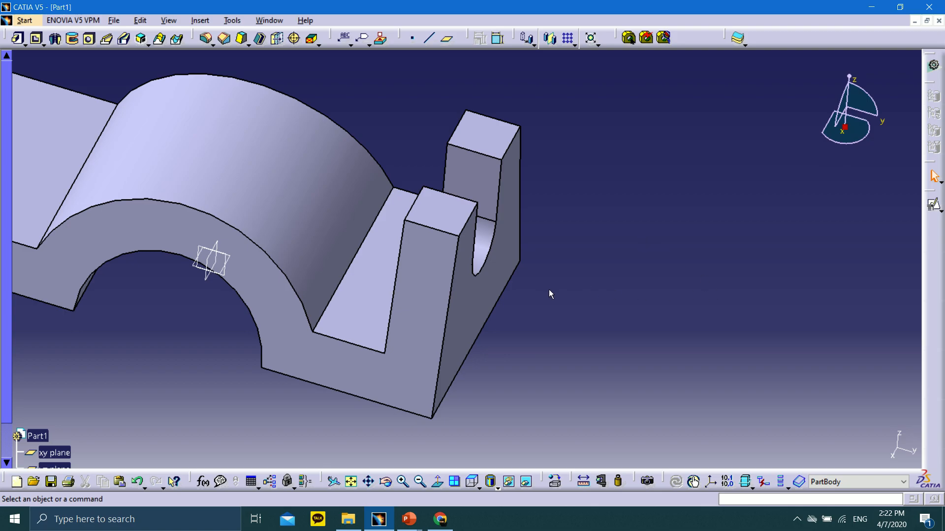
middle_click_drag(549, 293, 732, 287)
left_click(510, 322)
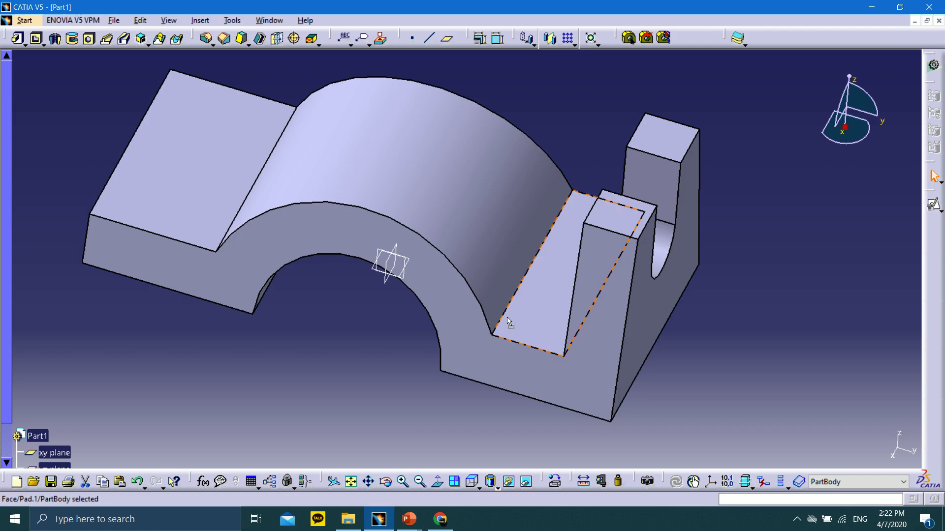
left_click_drag(508, 318, 366, 385)
left_click(366, 385)
Switch to the Bracket-Shell-1 PowerPoint slideshow and advance to the slide showing the Pad Definition
left_click(400, 516)
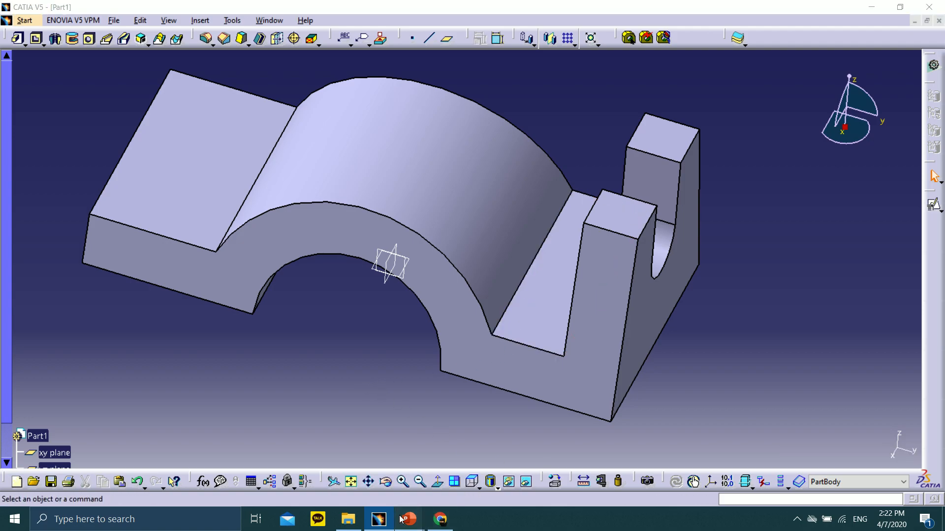
left_click(476, 456)
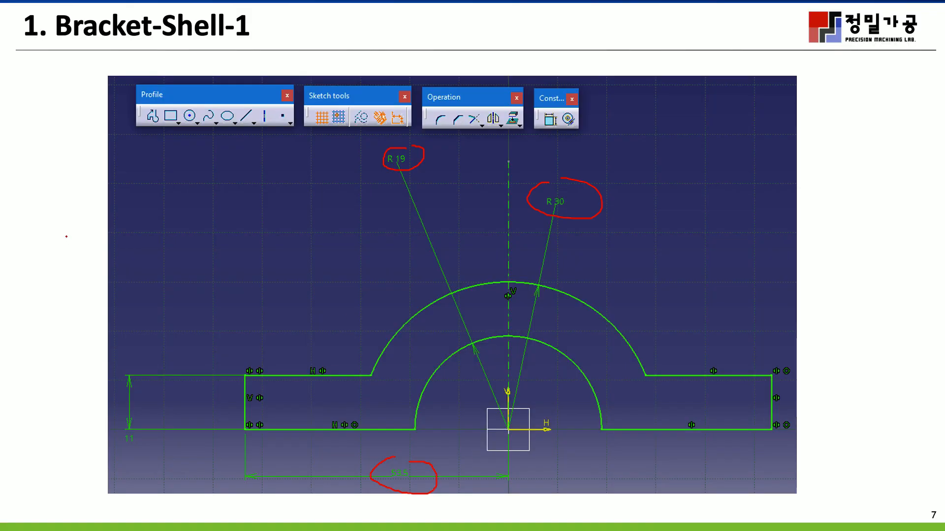
key("Right")
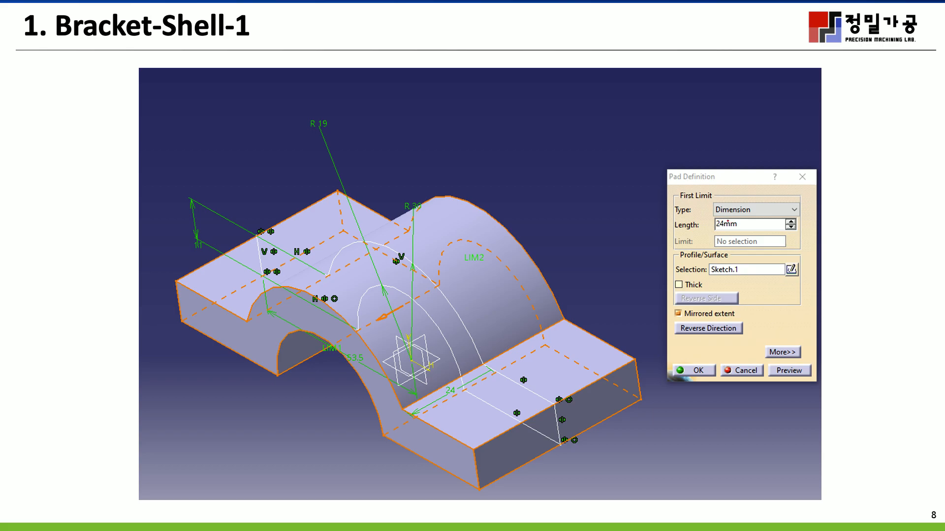
Circle the 24mm length and Mirrored extent option on the slide, and mark the two 24 halves and 48 overall width with the pen
left_click_drag(721, 215, 755, 230)
mouse_move(668, 309)
left_mouse_down()
mouse_move(738, 316)
mouse_move(691, 304)
left_mouse_up()
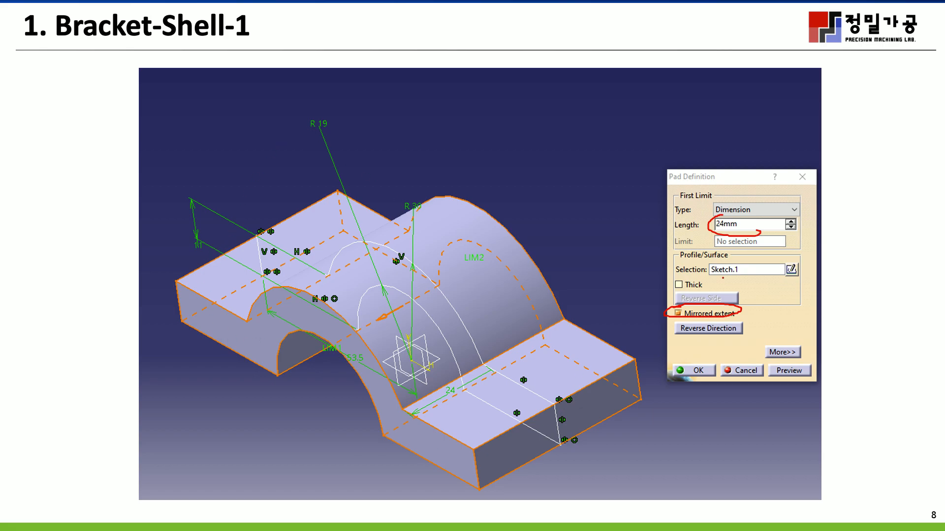
mouse_move(563, 446)
left_mouse_down()
mouse_move(483, 488)
mouse_move(504, 487)
left_mouse_up()
left_click_drag(531, 471, 531, 480)
left_click_drag(574, 447, 663, 403)
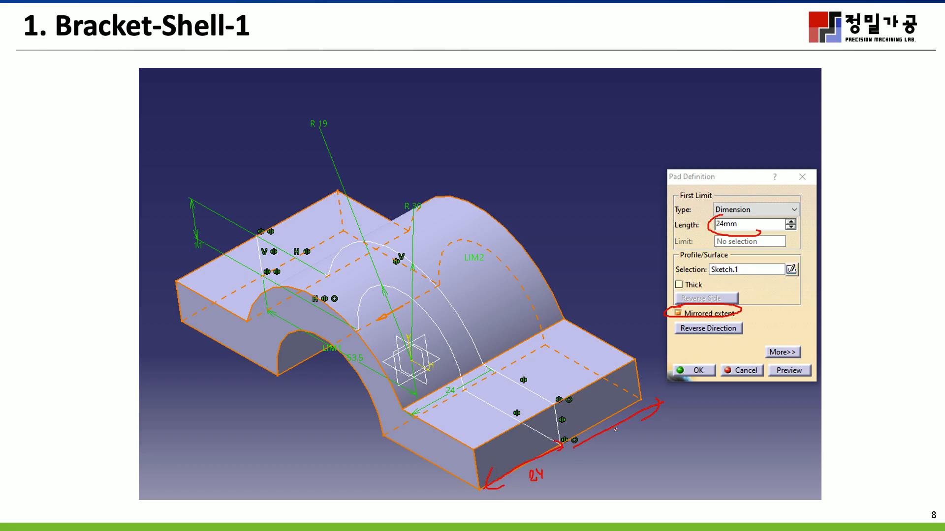
left_click_drag(610, 433, 619, 447)
left_click_drag(626, 431, 627, 447)
left_click_drag(571, 492, 694, 442)
left_click_drag(656, 483, 661, 477)
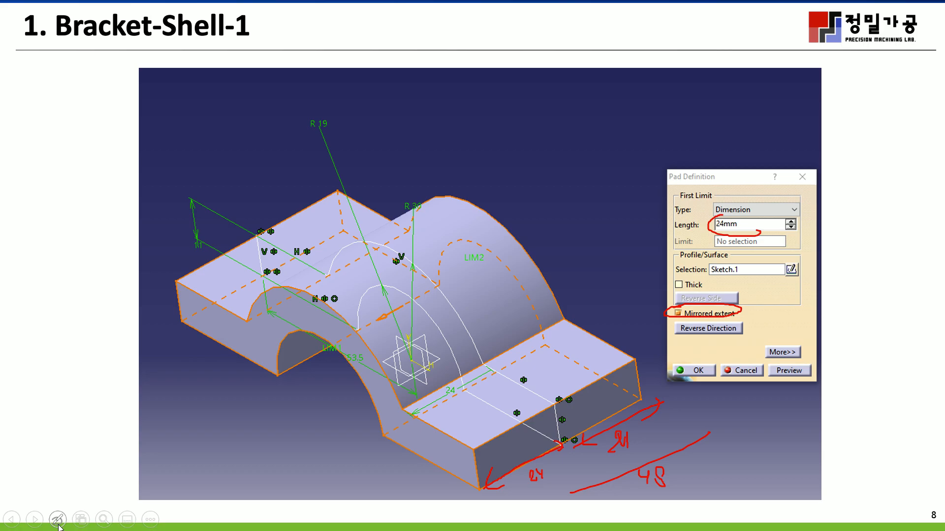
Choose a slideshow pen option and advance to the slide showing the line sketched across the bracket's end flange
left_click(57, 519)
left_click(53, 480)
key("Right")
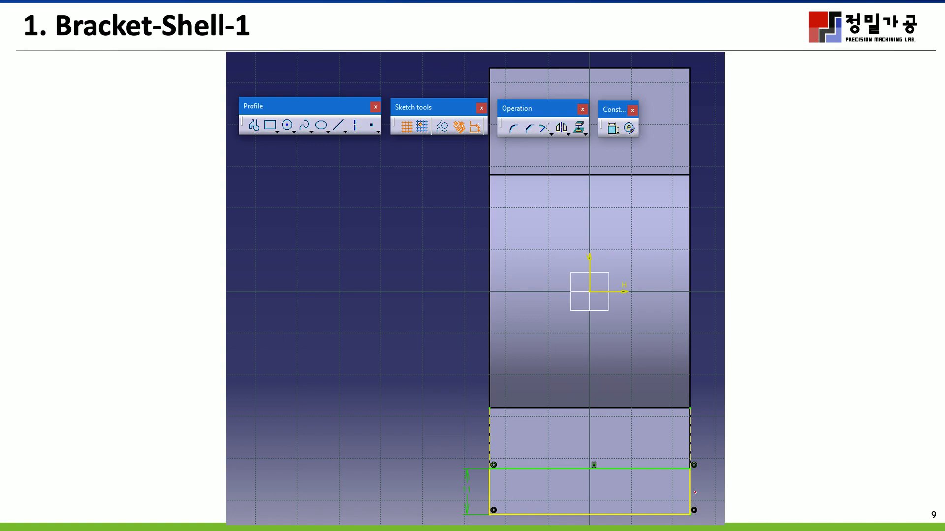
Circle the strip sketched across the bracket's end flange, erase all ink and advance to the slide showing the second Pad Definition
mouse_move(446, 453)
left_mouse_down()
mouse_move(442, 516)
mouse_move(723, 506)
mouse_move(498, 452)
mouse_move(410, 459)
left_mouse_up()
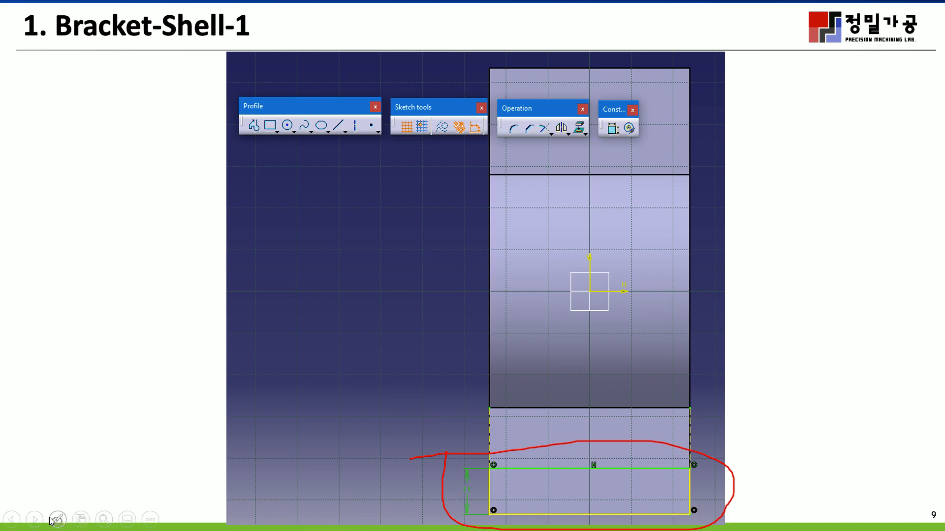
left_click(58, 520)
left_click(49, 475)
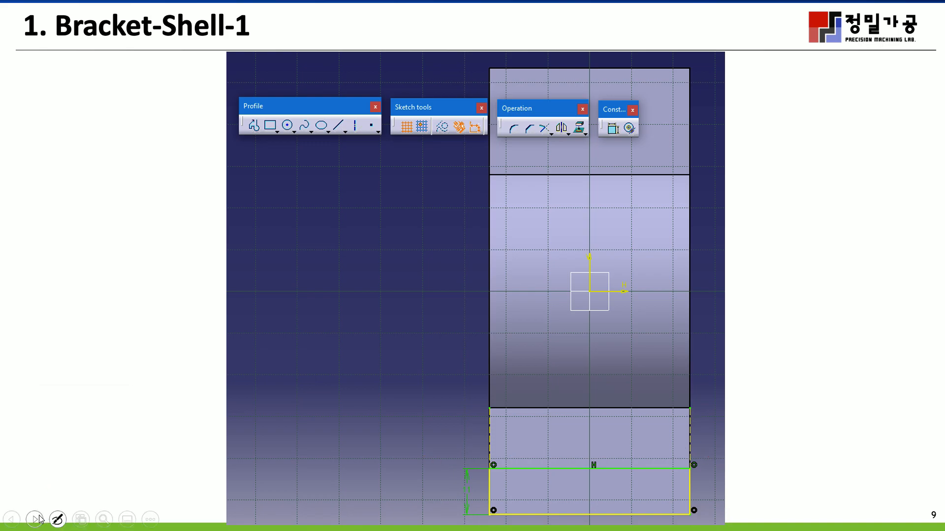
left_click(35, 519)
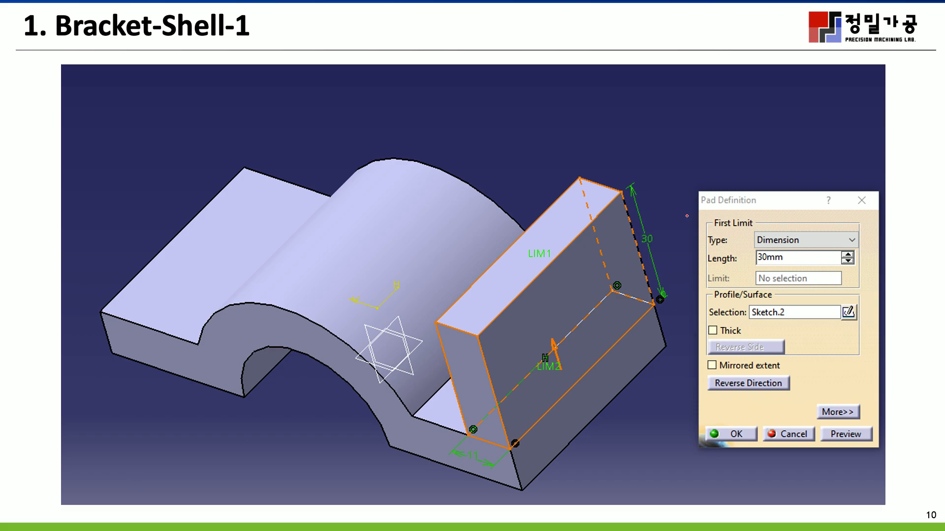
Circle the upright's 30 height, the Dimension type and the 30mm length with the pen, and advance to the Draft Definition slide
left_click_drag(615, 165, 653, 310)
left_click_drag(779, 249, 786, 257)
mouse_move(768, 227)
left_mouse_down()
mouse_move(770, 255)
mouse_move(768, 225)
left_mouse_up()
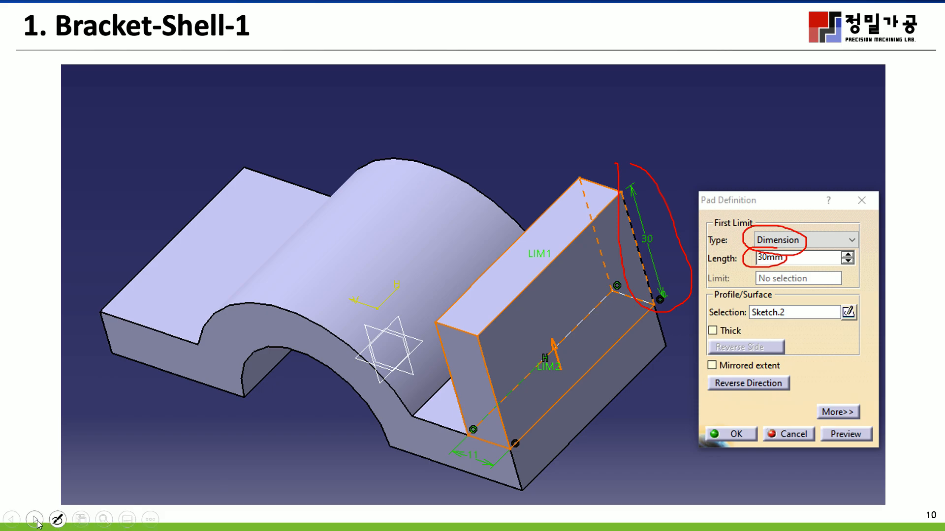
left_click(35, 520)
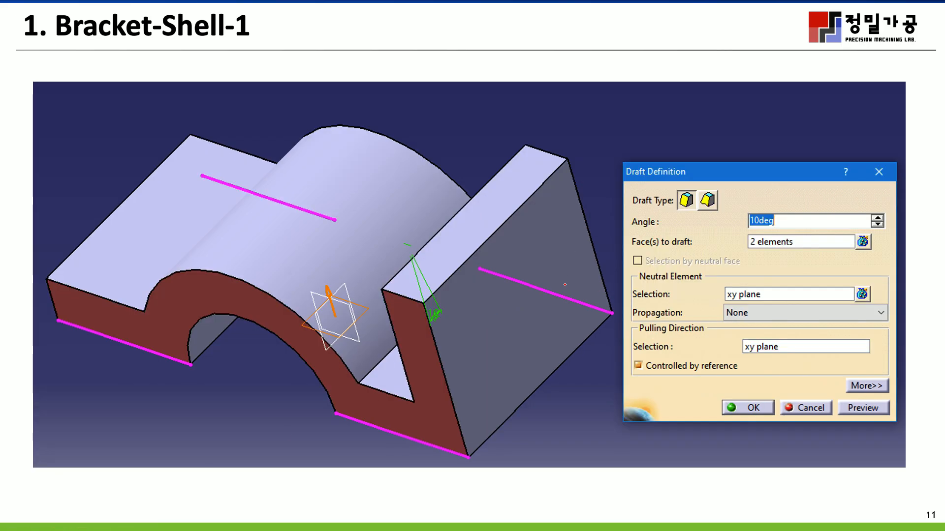
Circle the Draft Definition title, erase all ink and advance past the slot sketch slide to the Pocket Definition slide
left_click_drag(637, 174, 587, 162)
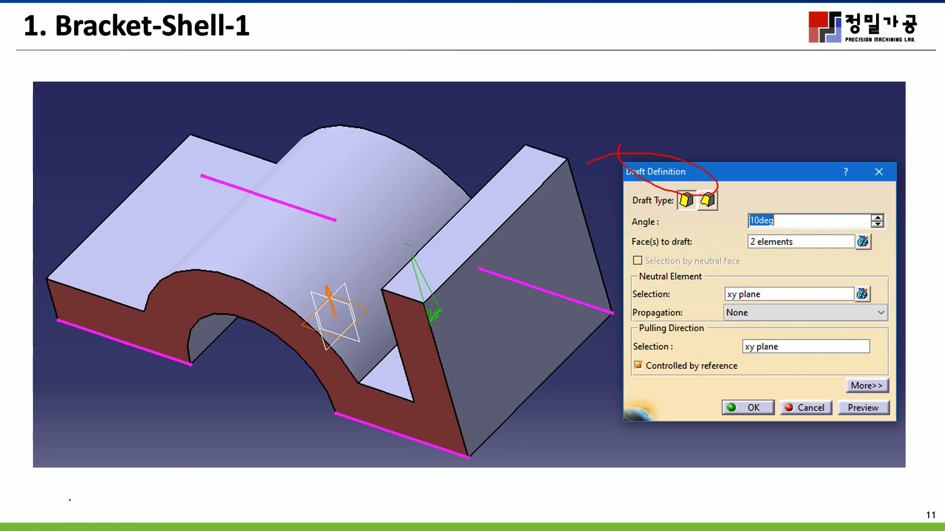
left_click(57, 520)
left_click(116, 482)
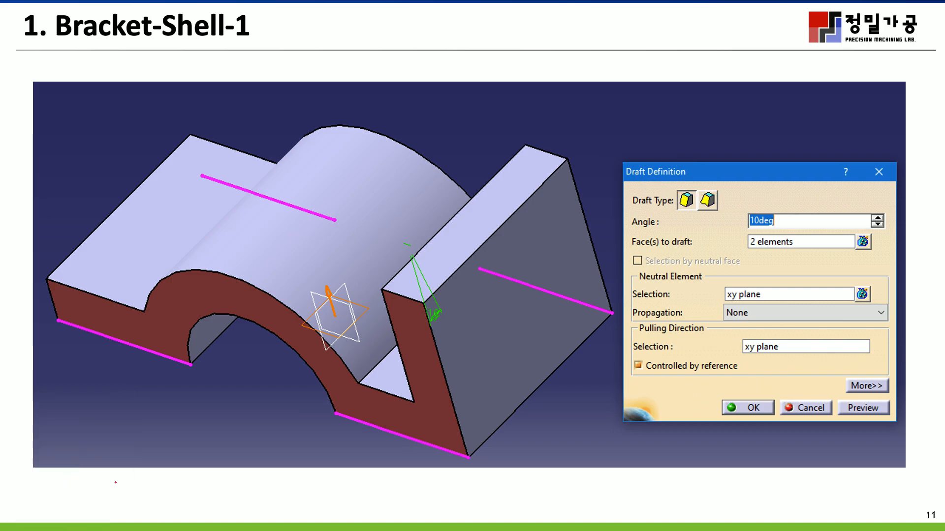
left_click(35, 523)
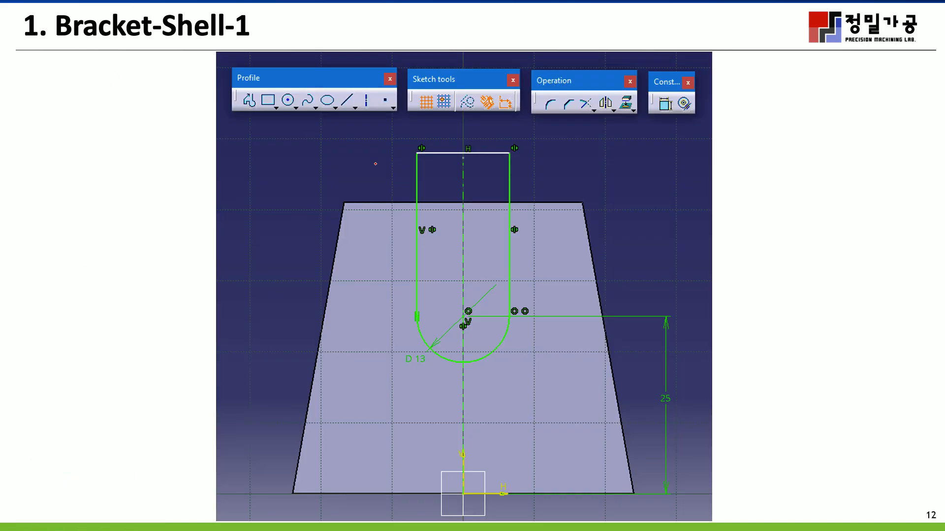
mouse_move(39, 523)
left_click(34, 519)
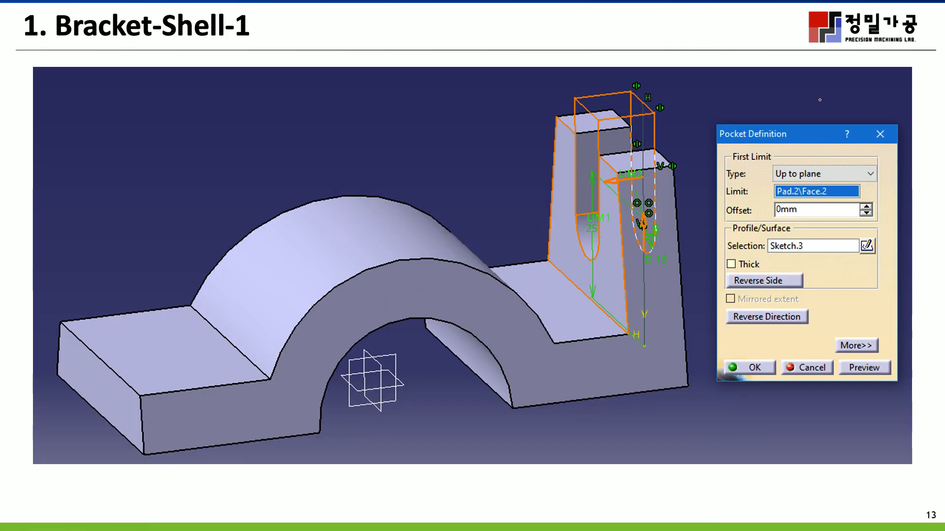
Circle the Up to plane limit type, erase all ink on the slide and go to the Edge Fillet Definition slide
mouse_move(783, 158)
left_mouse_down()
mouse_move(826, 181)
mouse_move(807, 158)
left_mouse_up()
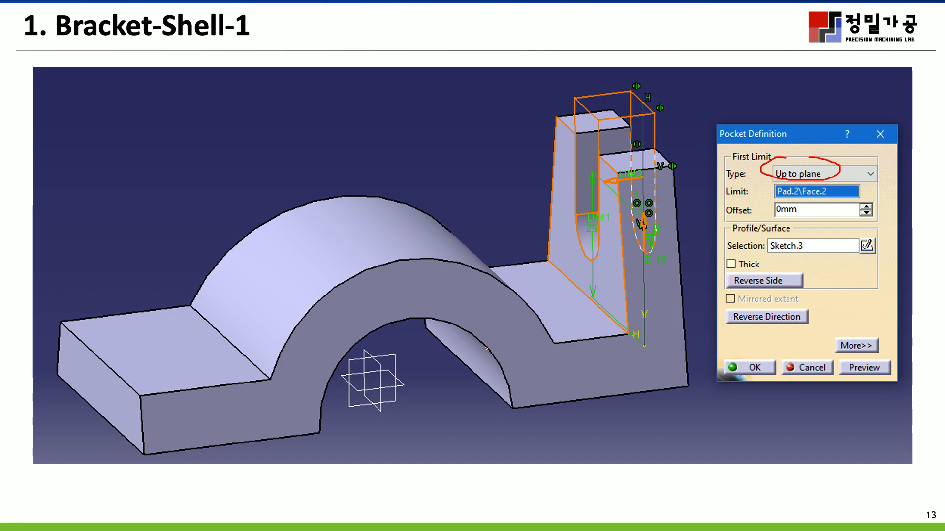
left_click(57, 520)
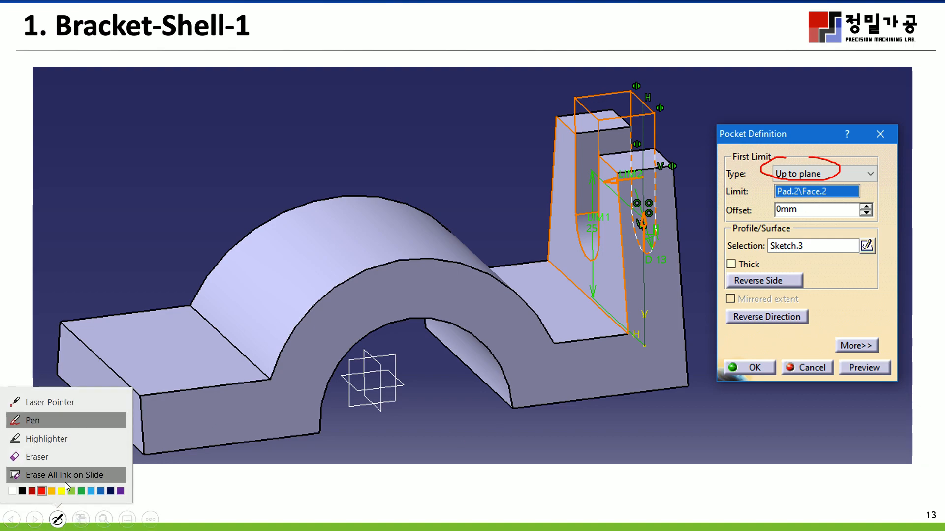
left_click(65, 478)
left_click(34, 519)
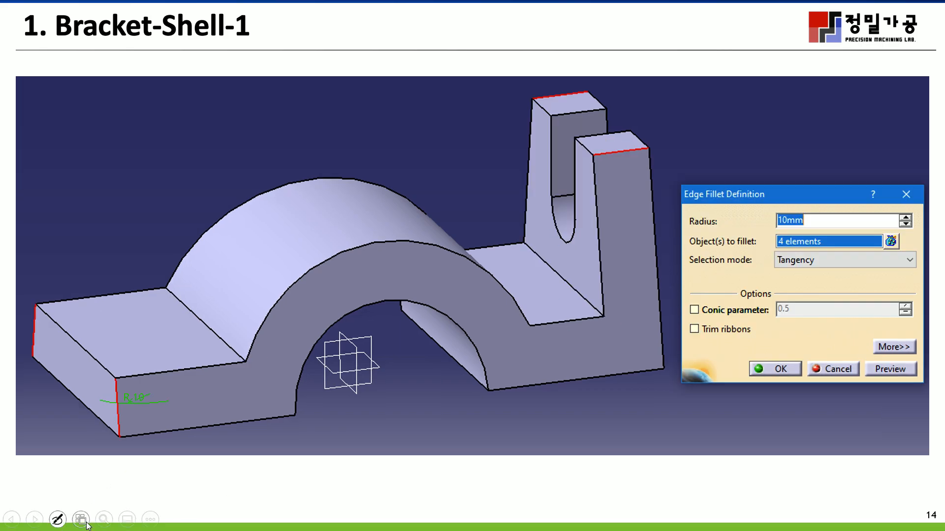
left_click(35, 520)
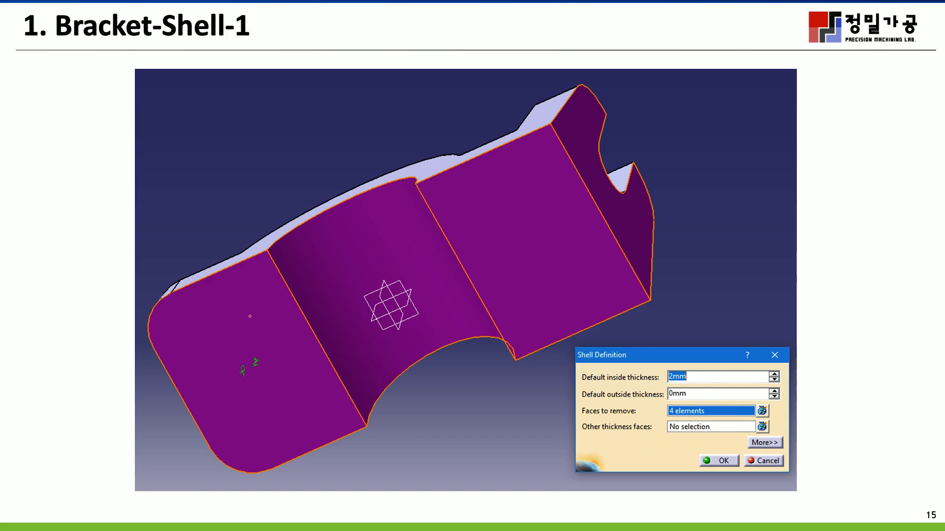
left_click(11, 520)
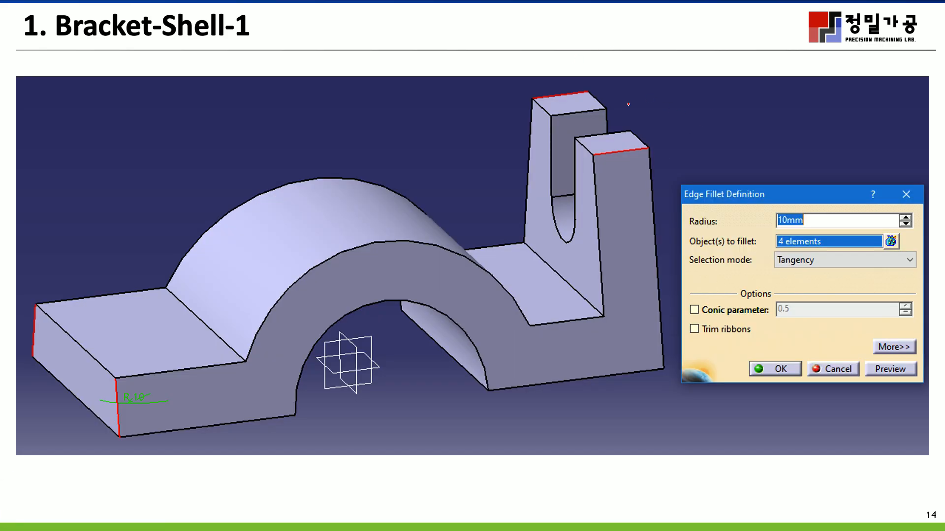
Circle the Edge Fillet Definition title and 10mm radius, and cross-mark the four highlighted edges on the slide with the pen
mouse_move(707, 174)
left_mouse_down()
mouse_move(777, 206)
mouse_move(644, 181)
left_mouse_up()
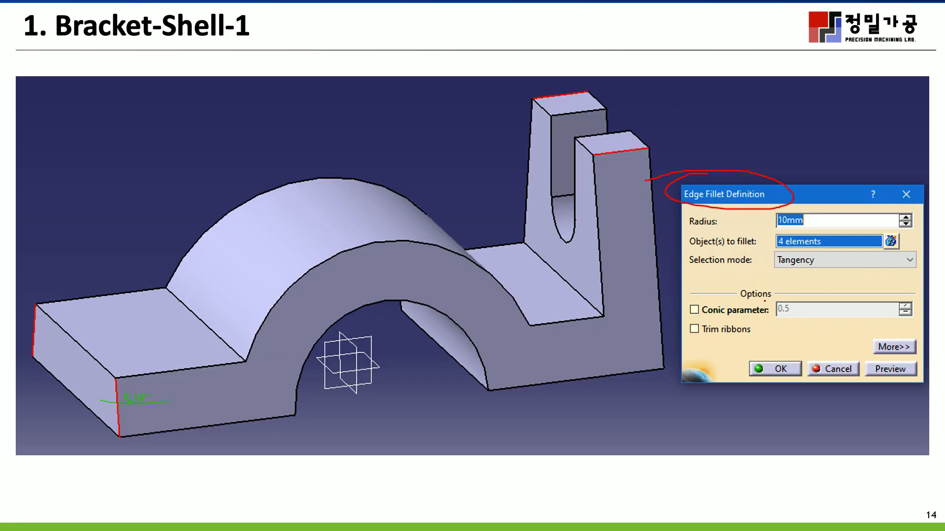
mouse_move(772, 201)
left_mouse_down()
mouse_move(806, 241)
mouse_move(742, 208)
left_mouse_up()
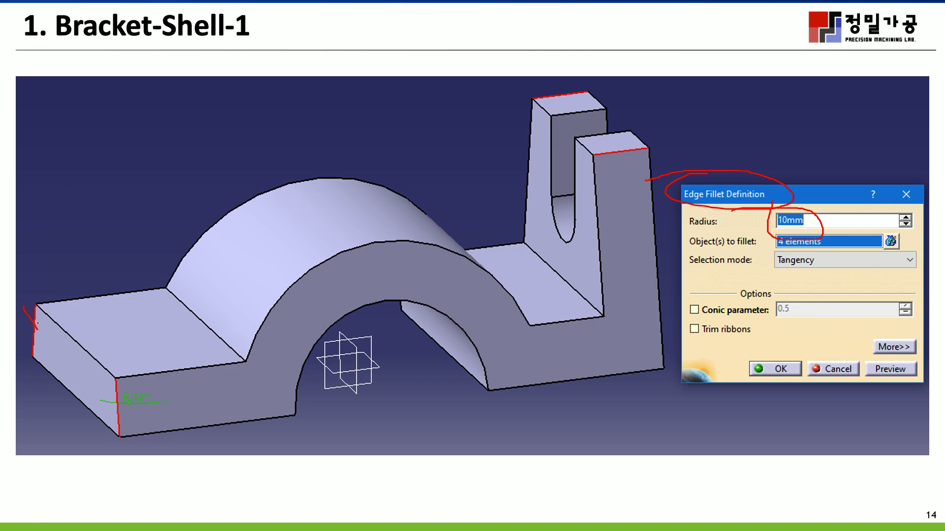
left_click_drag(91, 386, 126, 401)
mouse_move(607, 142)
left_mouse_down()
mouse_move(628, 181)
mouse_move(610, 174)
left_mouse_up()
left_click_drag(573, 81, 534, 120)
Switch to CATIA and start an Edge Fillet on the outer top edges of the upright's two prongs
key("super")
left_click(379, 519)
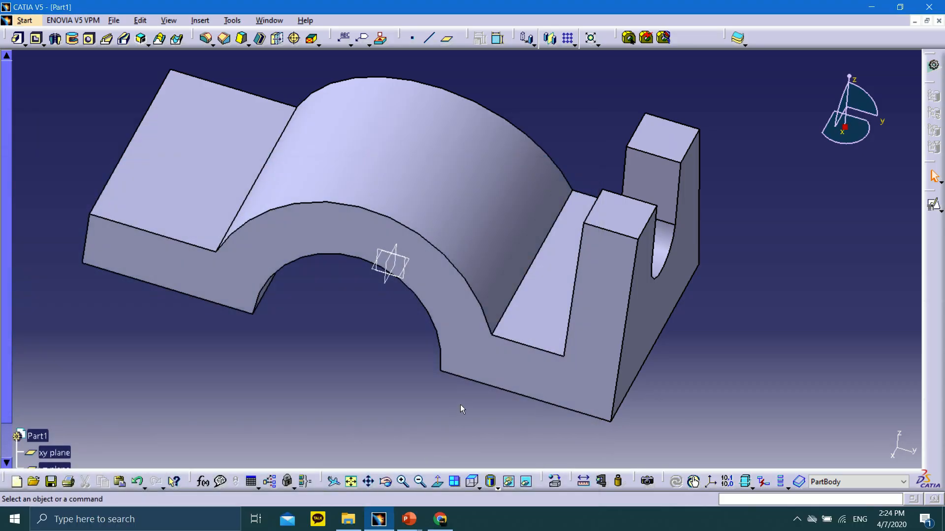
left_click(208, 39)
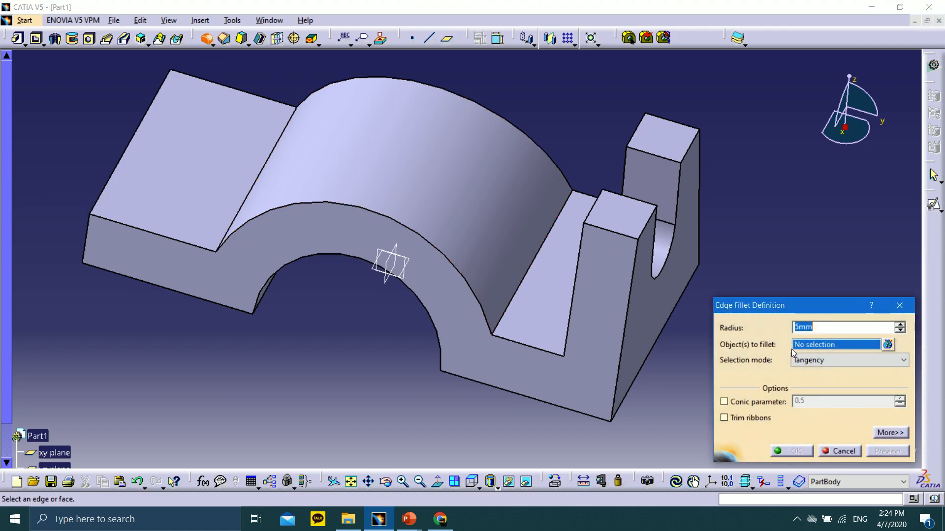
left_click(606, 230)
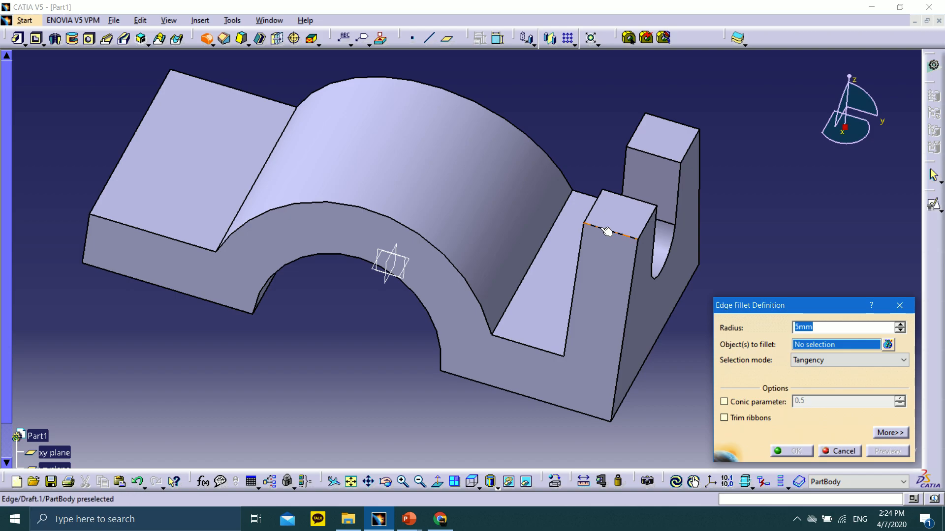
left_click(676, 123)
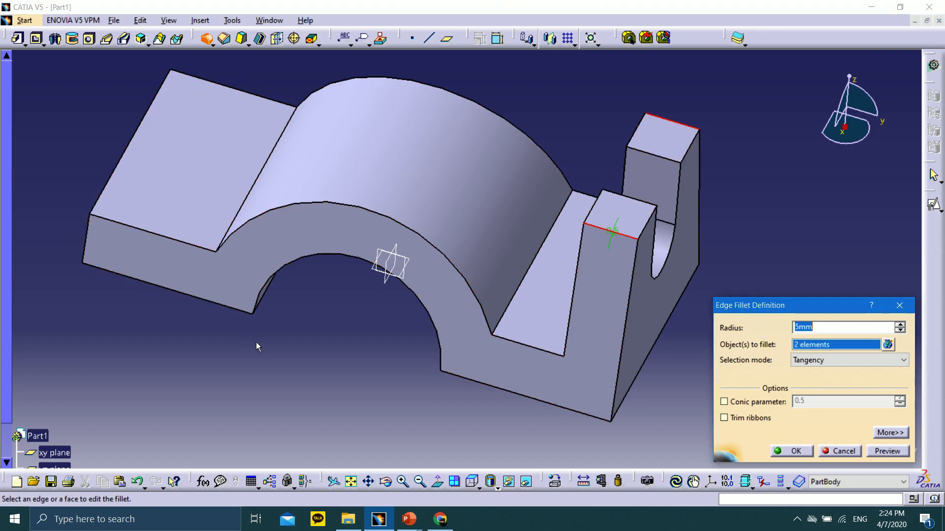
Add the two vertical corner edges at the free end of the flat flange to the fillet selection
middle_click_drag(256, 347, 389, 339)
left_click(156, 306)
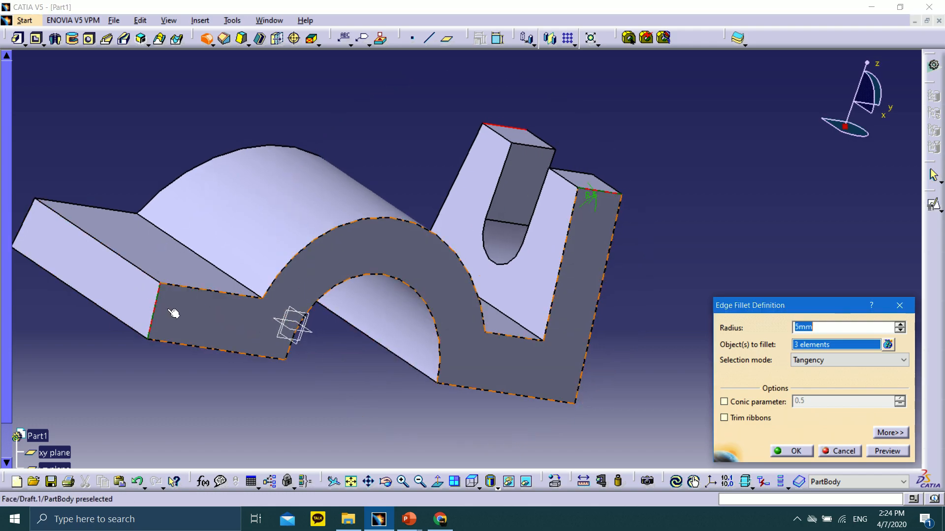
middle_click_drag(249, 341, 348, 339)
middle_click_drag(215, 367, 408, 346)
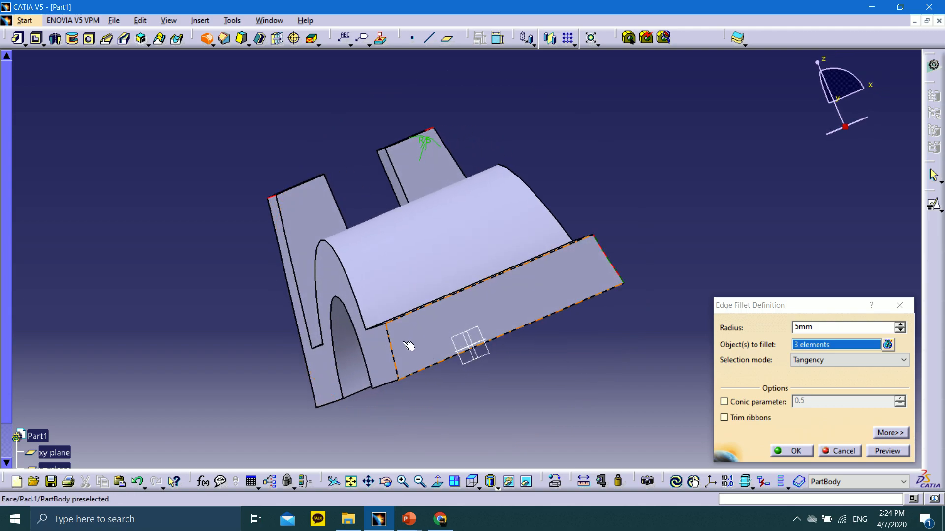
left_click(391, 340)
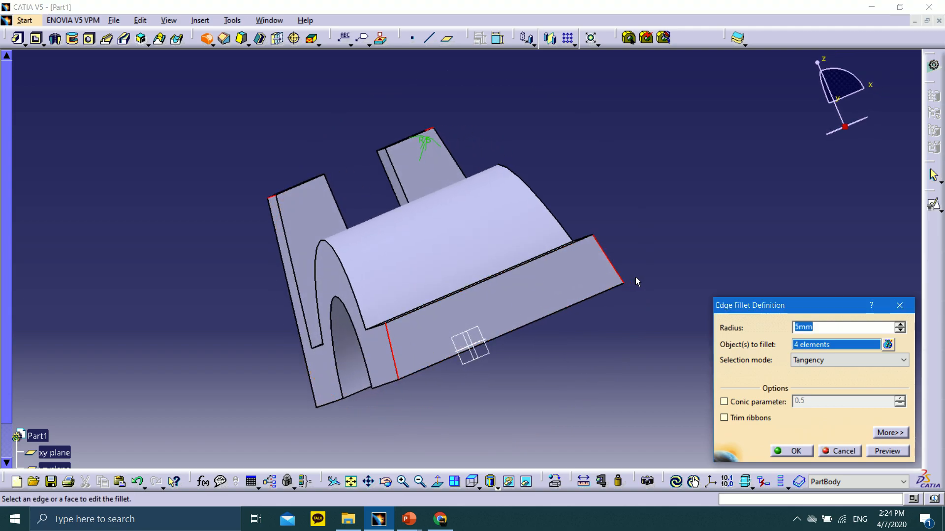
Set the edge fillet radius to 10 mm, preview it and create the fillets
middle_click_drag(635, 281, 455, 399)
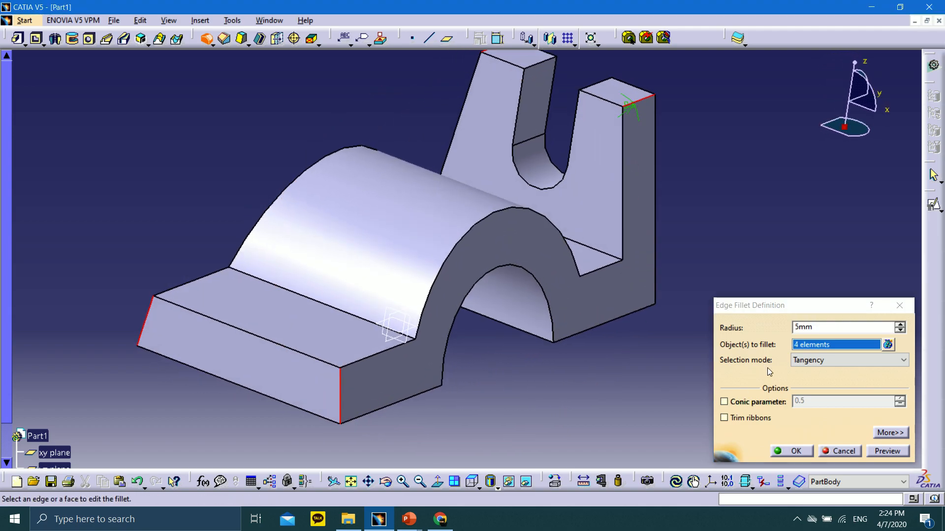
left_click_drag(816, 328, 784, 330)
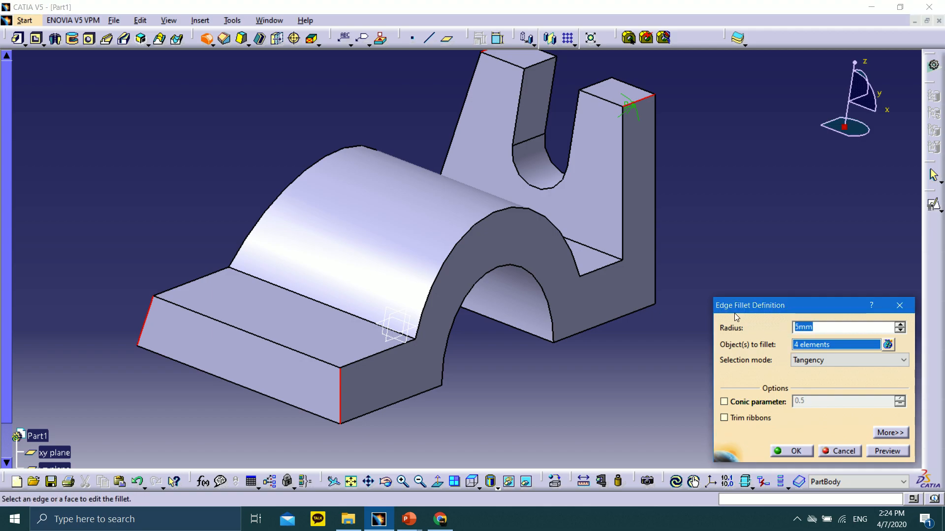
type("1")
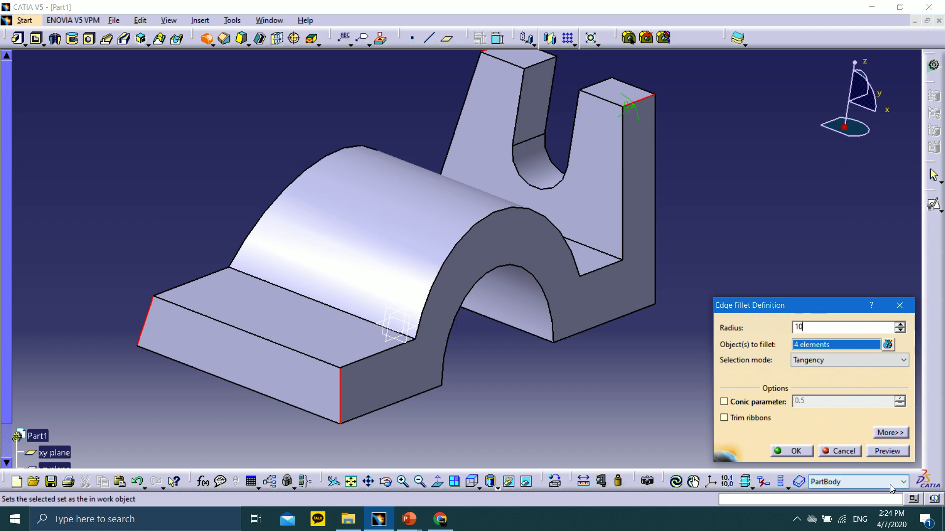
type("0")
left_click(875, 452)
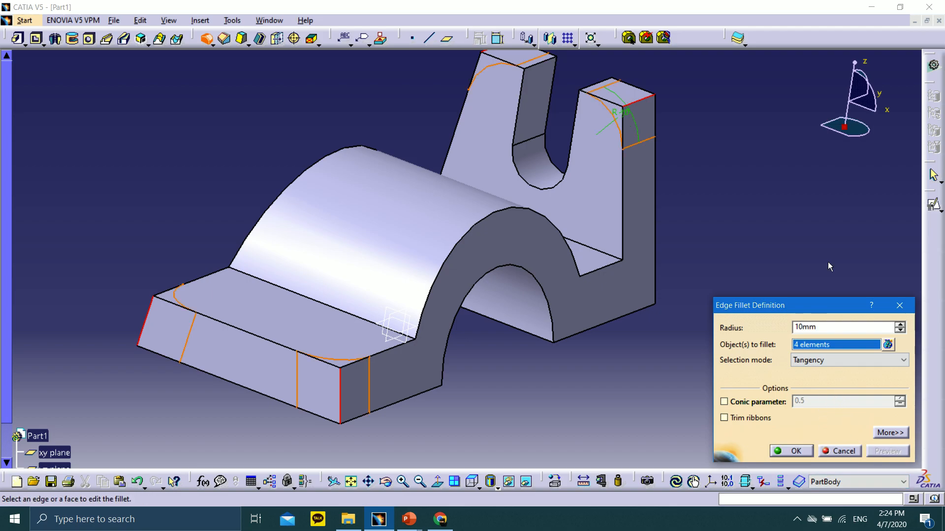
middle_click_drag(456, 344, 518, 302)
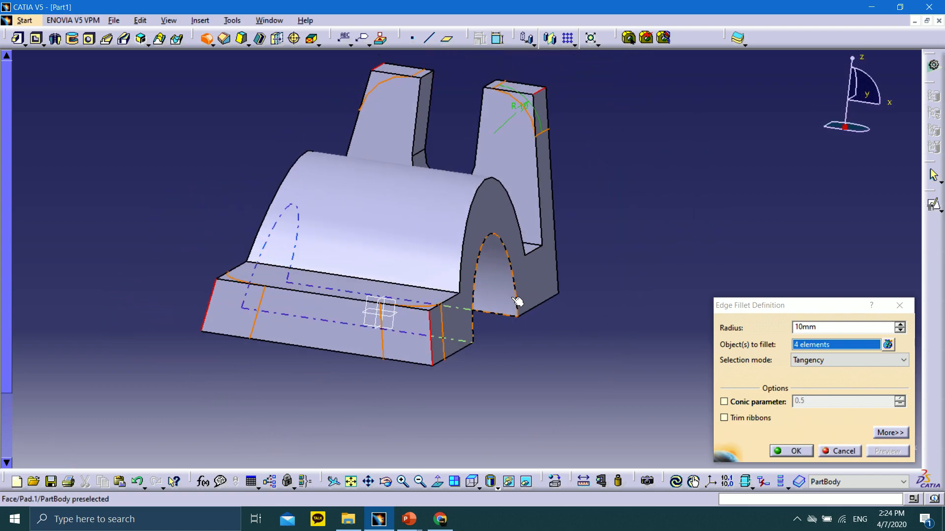
left_click(791, 451)
left_click(659, 300)
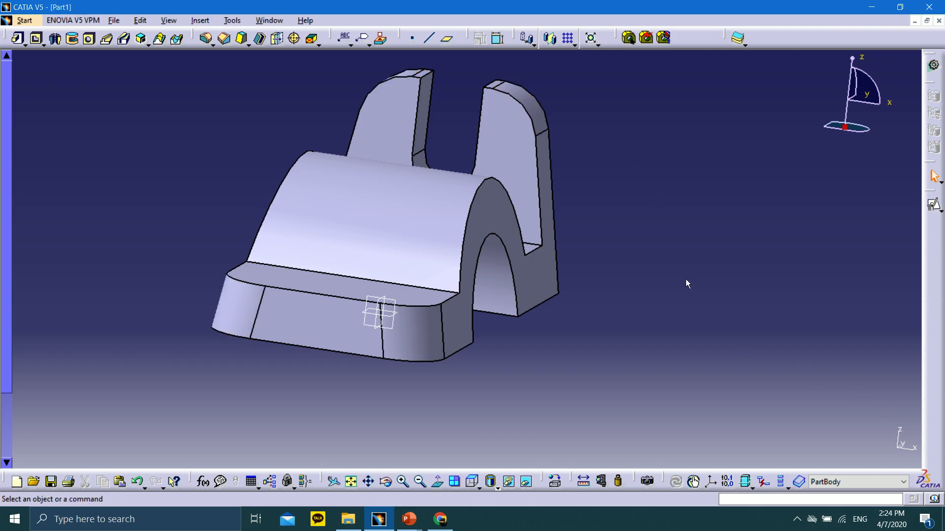
Examine the rounded bracket from several sides and return it to the isometric view
middle_click_drag(687, 283, 386, 114)
left_click_drag(674, 359, 603, 282)
middle_click_drag(603, 282, 605, 174)
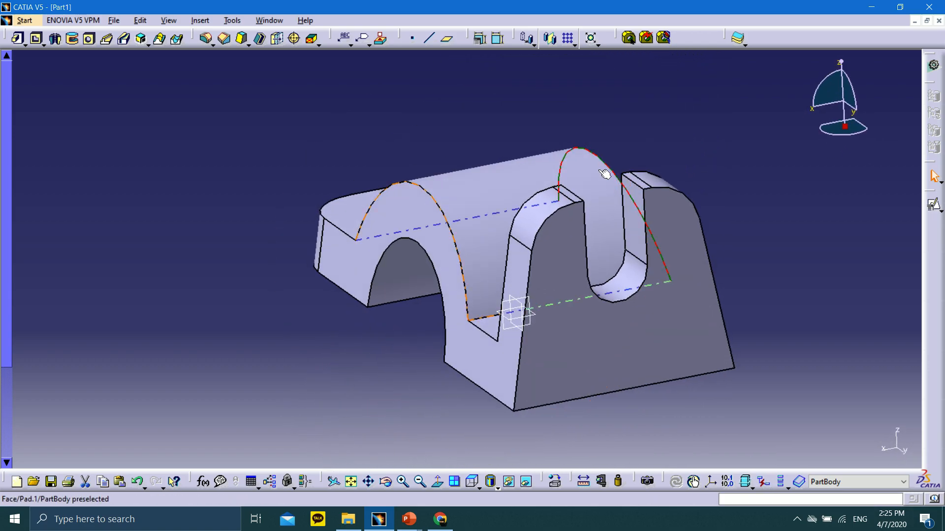
left_click(475, 484)
left_click(477, 487)
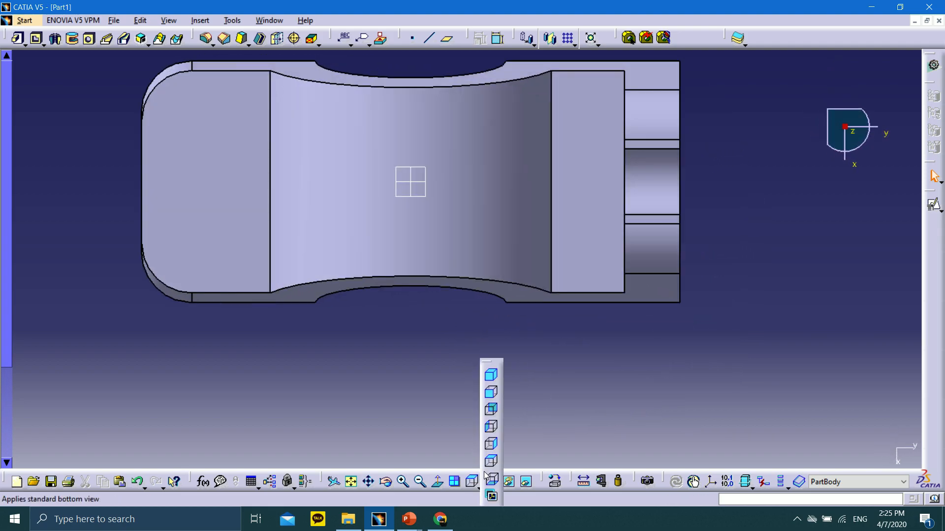
left_click(490, 377)
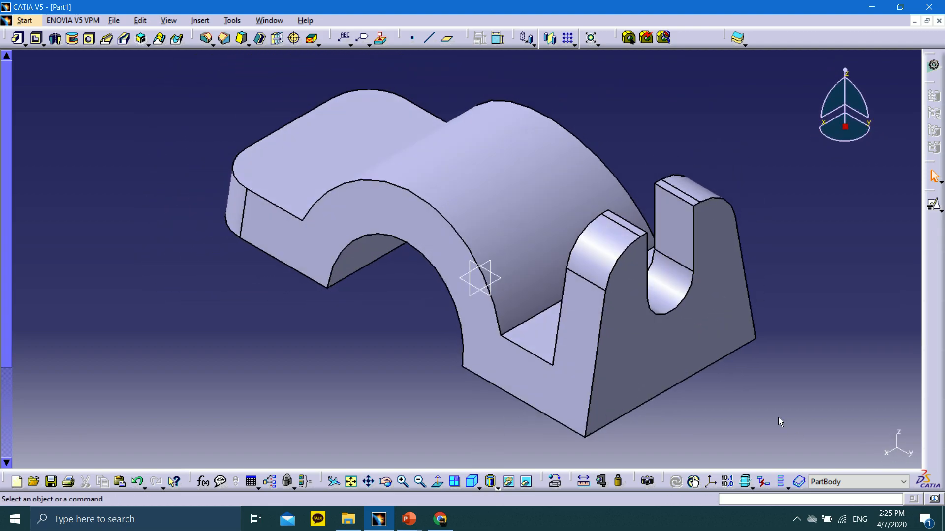
Switch to the Bracket-Shell-1 PowerPoint slideshow and advance to the Shell Definition slide
left_click(409, 519)
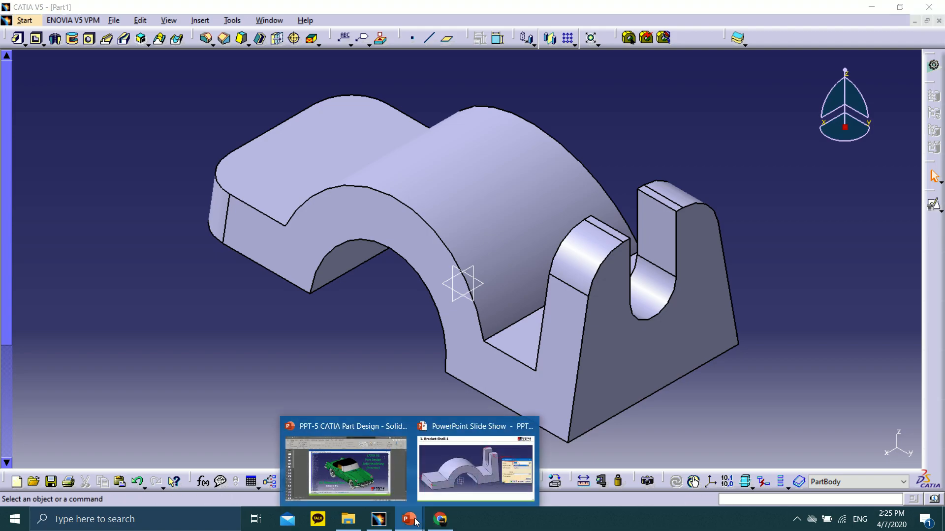
left_click(441, 494)
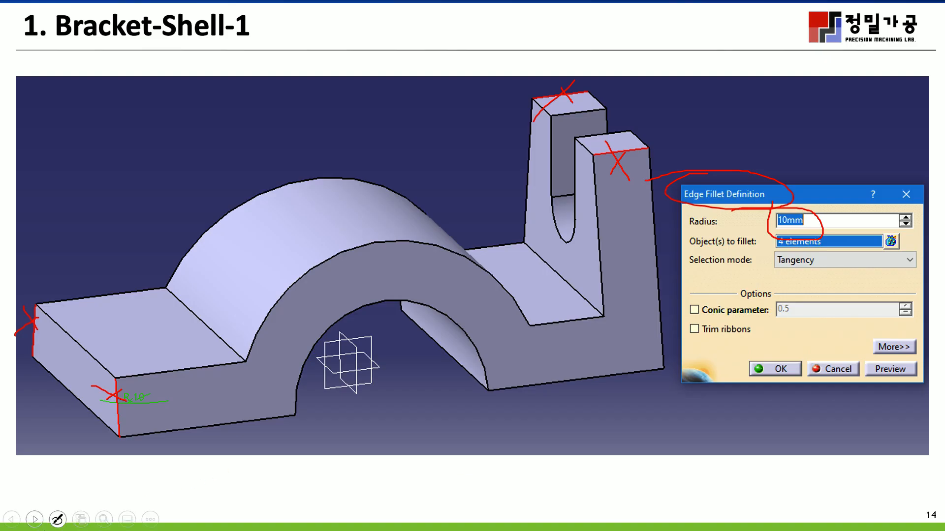
left_click(36, 520)
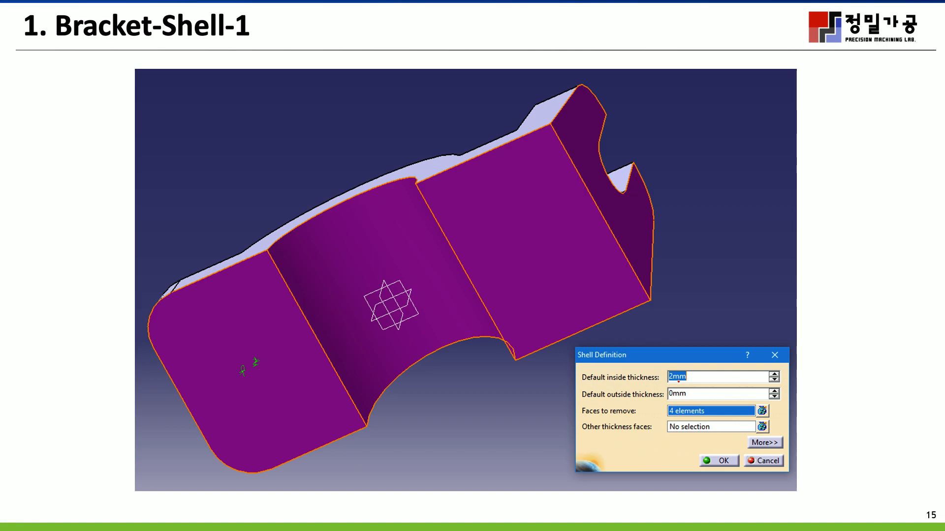
Mark the Shell Definition title, the 2 mm inside thickness and the four faces to remove on the slide, and switch back to CATIA
mouse_move(601, 344)
left_mouse_down()
mouse_move(617, 370)
mouse_move(559, 344)
left_mouse_up()
mouse_move(673, 366)
left_mouse_down()
mouse_move(699, 393)
mouse_move(650, 362)
left_mouse_up()
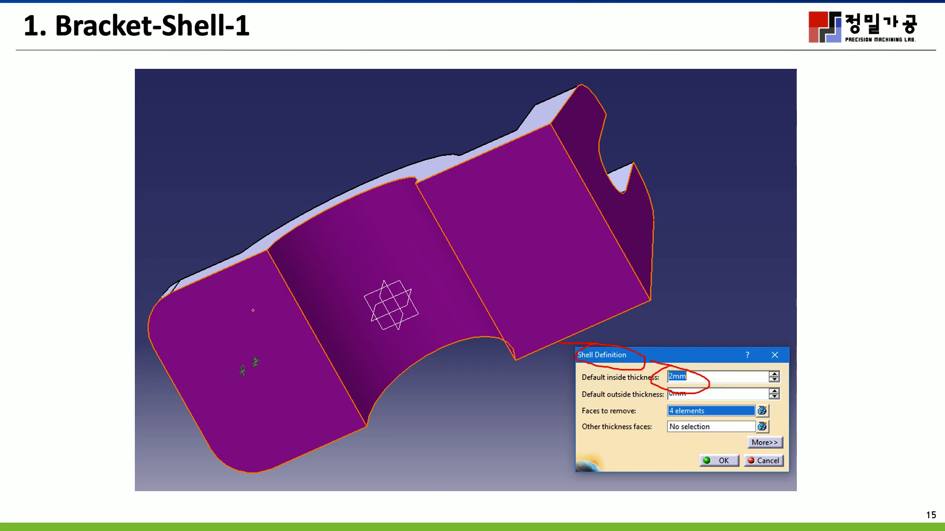
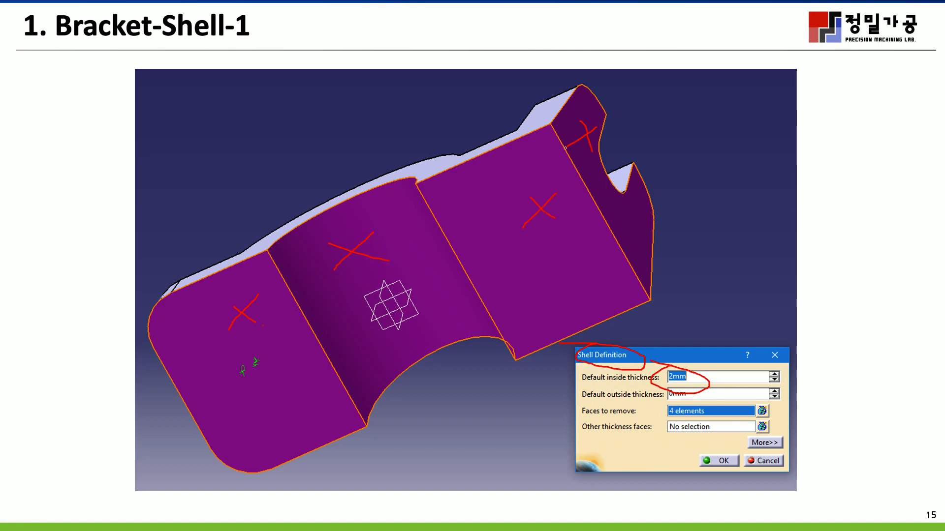
mouse_move(21, 520)
key("super")
left_click(378, 519)
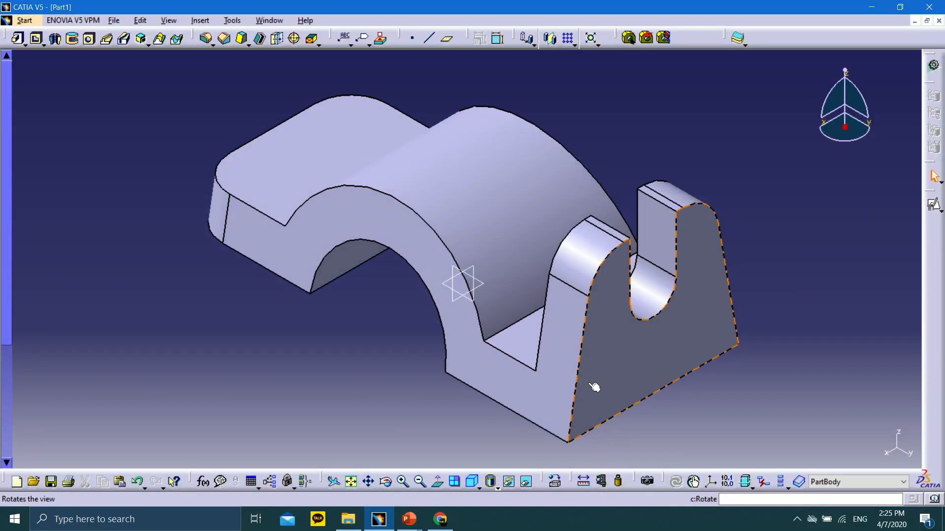
Start a shell and select the three underside faces of the flange, arch and base plus the upright's slotted outer face for removal
left_click(262, 39)
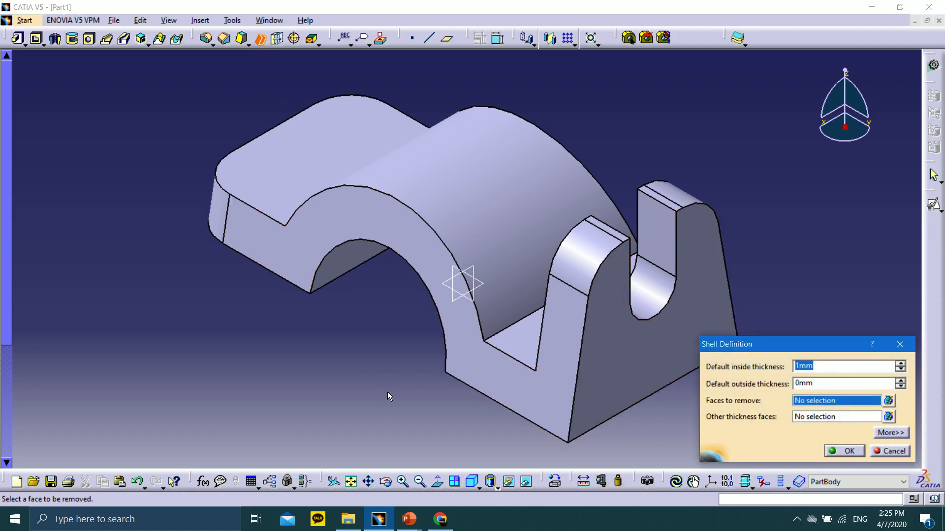
middle_click_drag(412, 372, 495, 84)
middle_click_drag(527, 309, 586, 230)
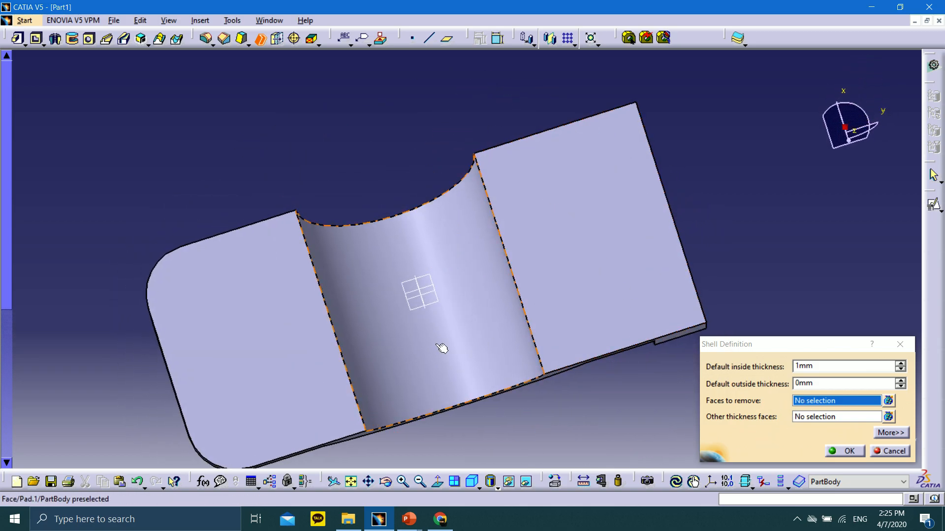
left_click(270, 339)
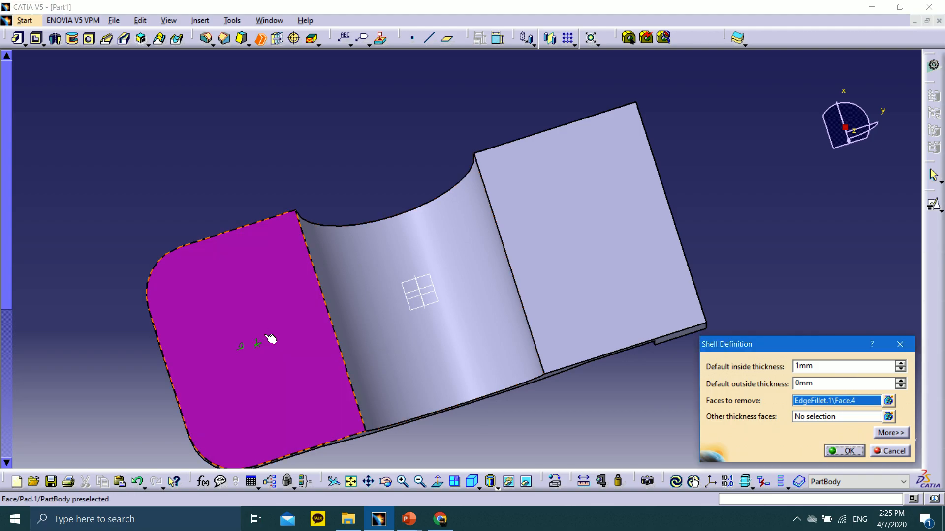
left_click(388, 262)
left_click(574, 200)
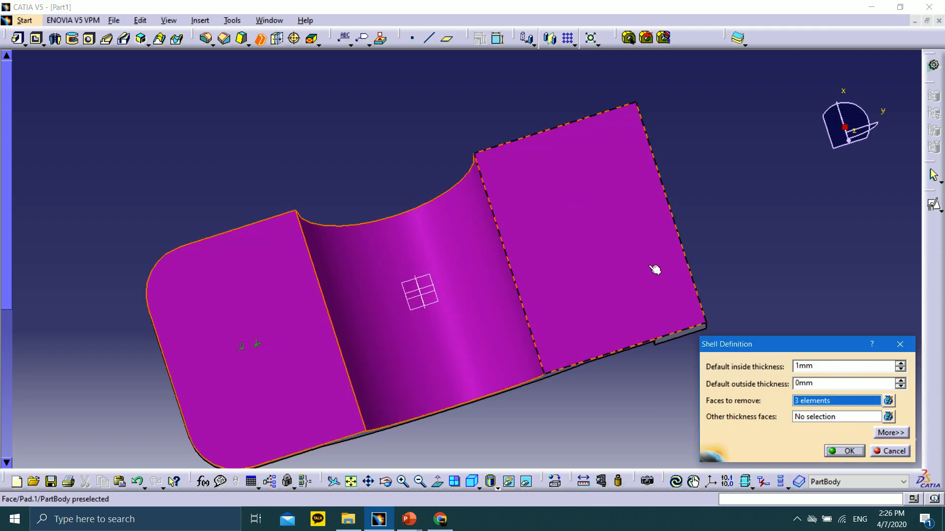
middle_click_drag(713, 191, 570, 258)
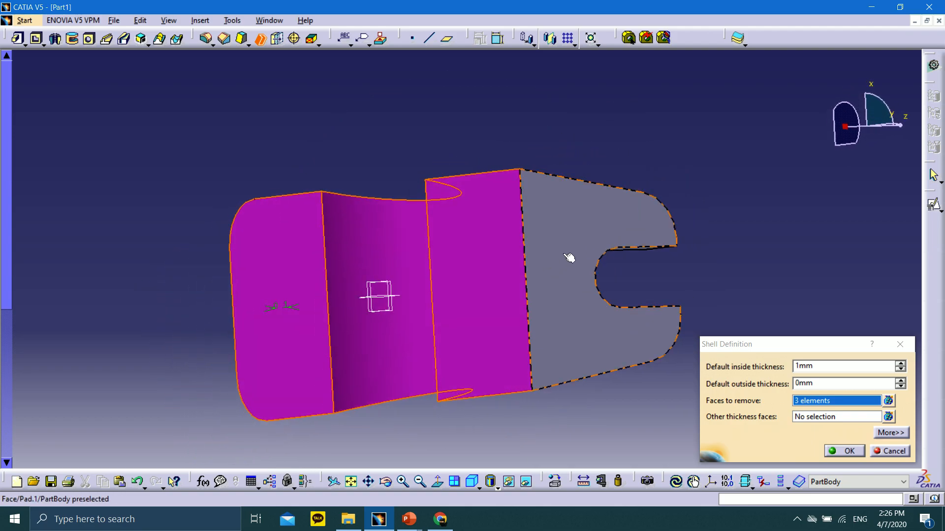
left_click(571, 231)
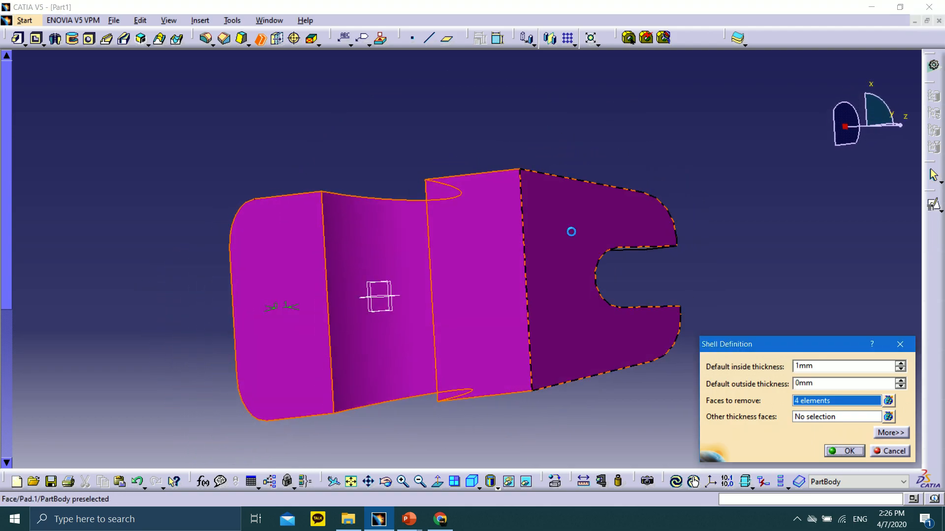
Set the shell's default inside thickness to 2 mm and create the shell
double_click(817, 367)
type("2")
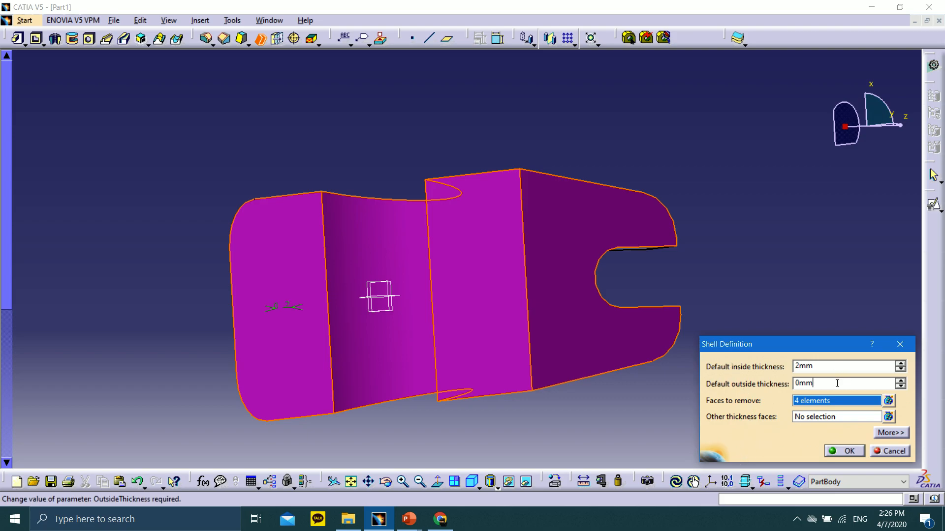
left_click(857, 449)
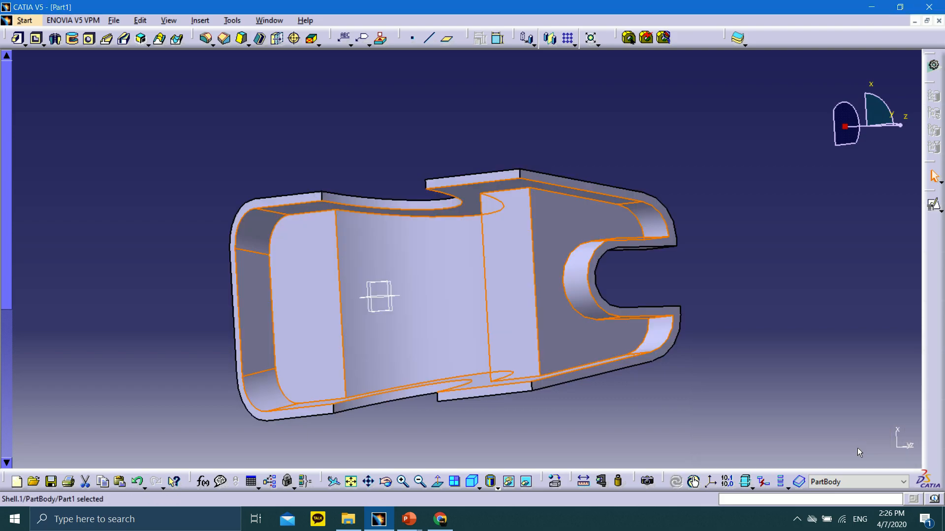
Examine the shelled bracket from above and from its hollow underside
left_click(530, 134)
middle_click_drag(380, 140, 428, 311)
middle_click_drag(550, 323, 394, 416)
middle_click_drag(385, 190, 379, 376)
middle_click_drag(409, 235, 287, 299)
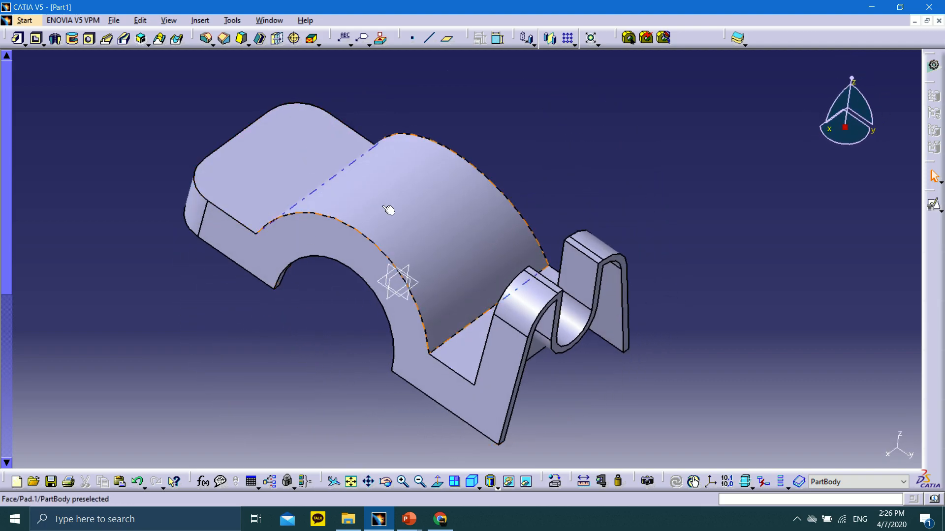
middle_click_drag(428, 310, 551, 78)
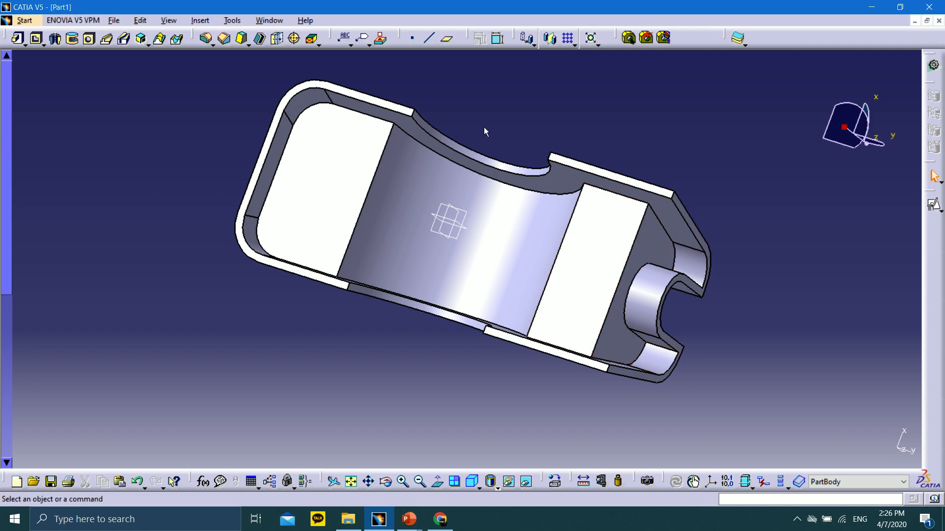
middle_click_drag(484, 131, 355, 159)
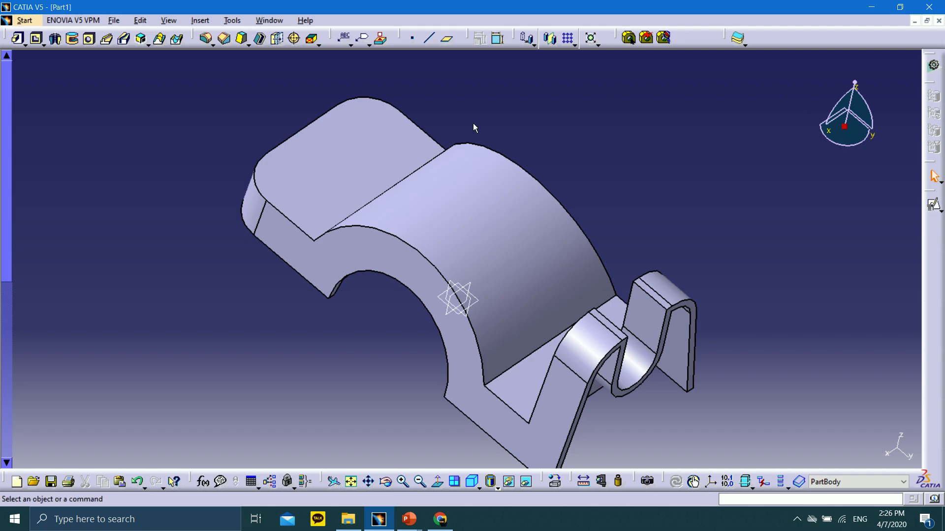
Open a positioned sketch on the flat flange's top face with the V direction reversed
left_click(416, 135)
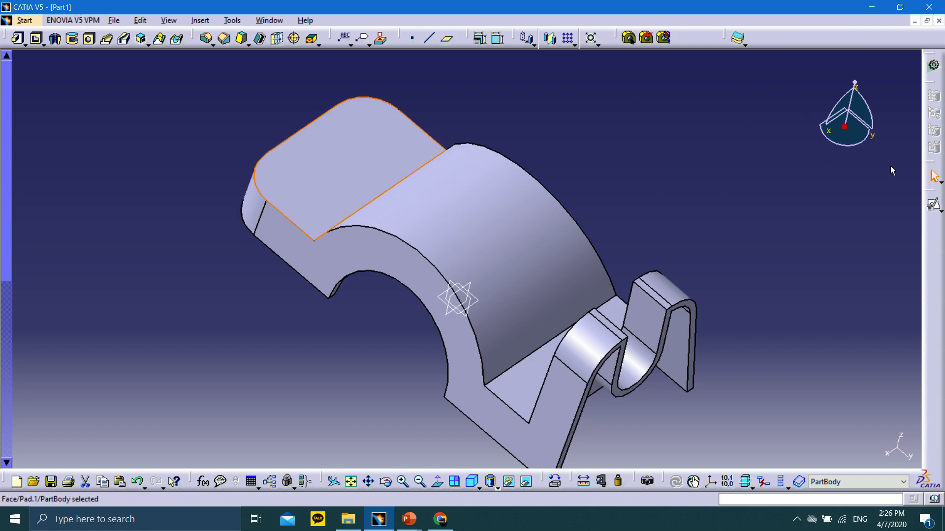
left_click(939, 211)
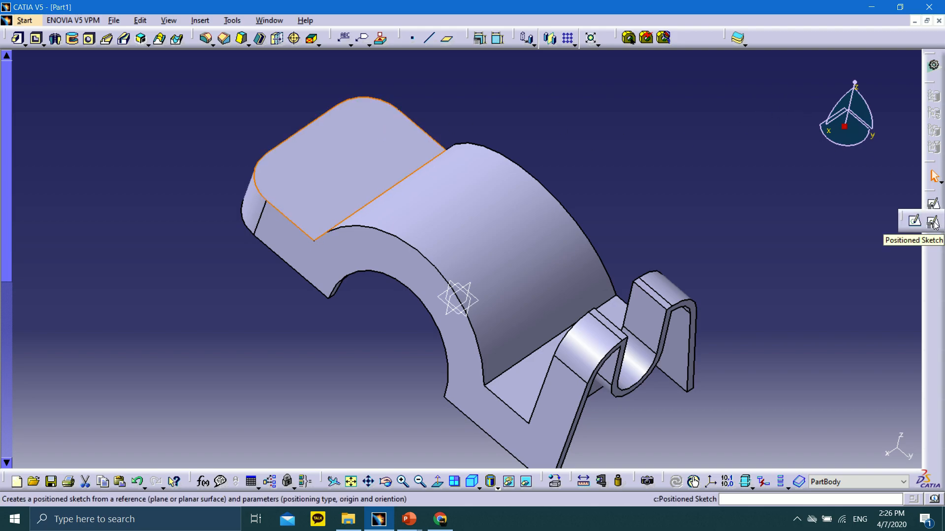
left_click(933, 223)
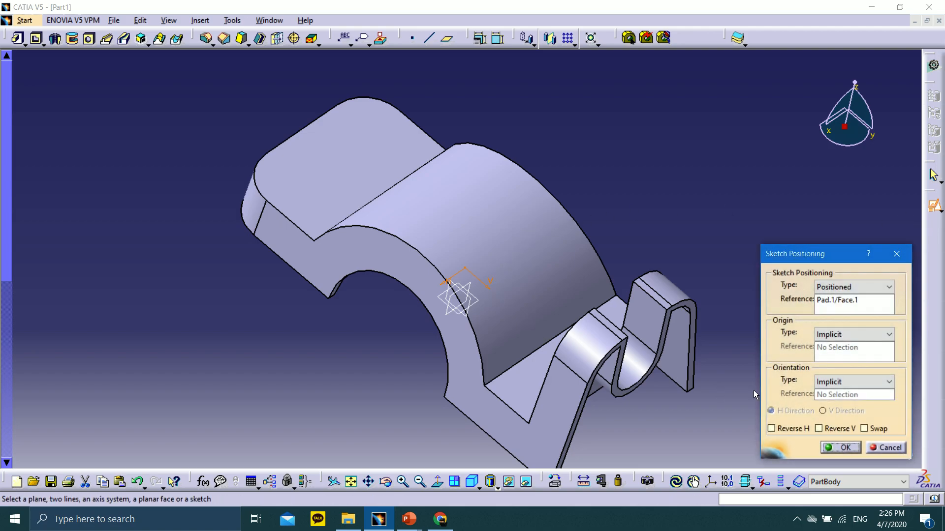
left_click(830, 427)
left_click(833, 447)
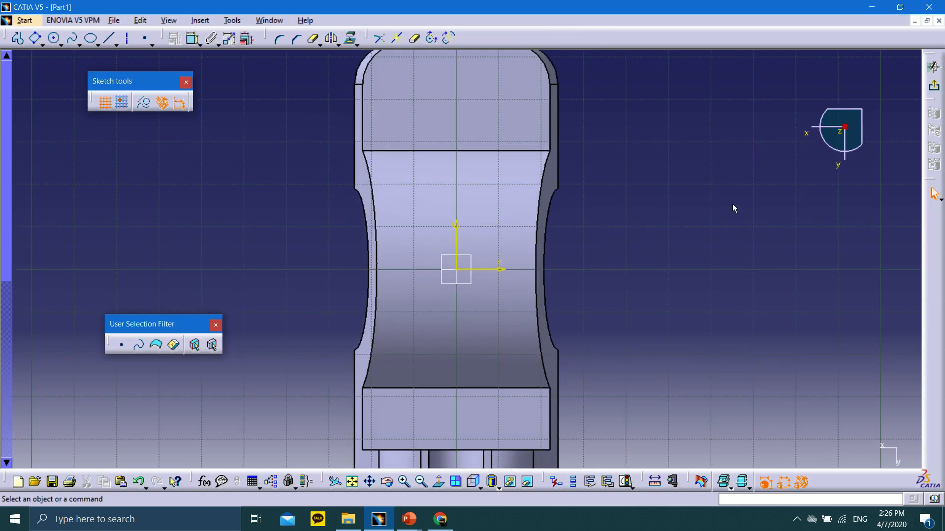
Draw a vertical axis from the sketch origin to just beyond the flange's free end
middle_click_drag(646, 181, 621, 283)
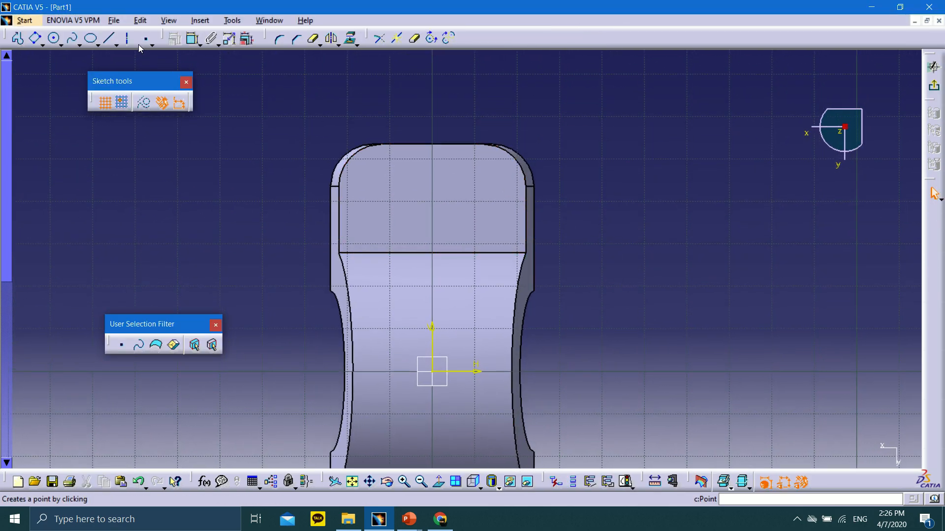
left_click(128, 38)
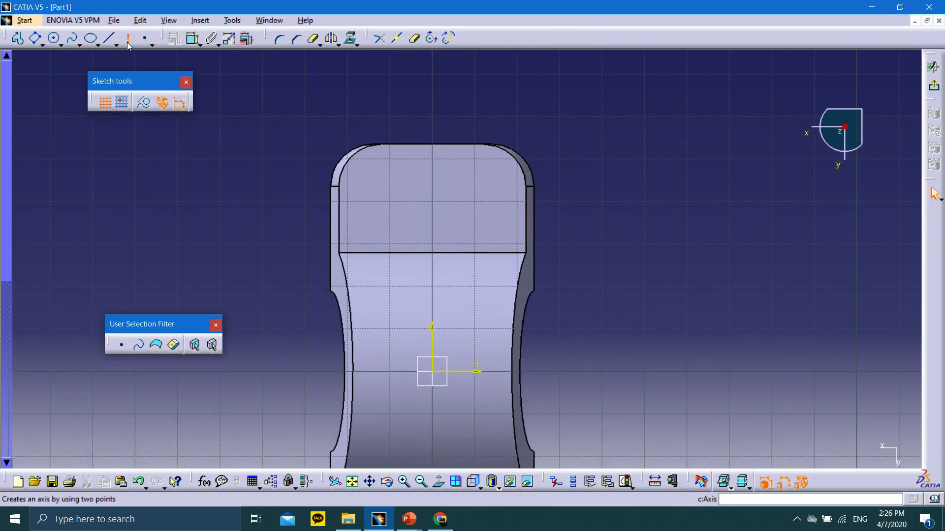
left_click(435, 374)
left_click(433, 121)
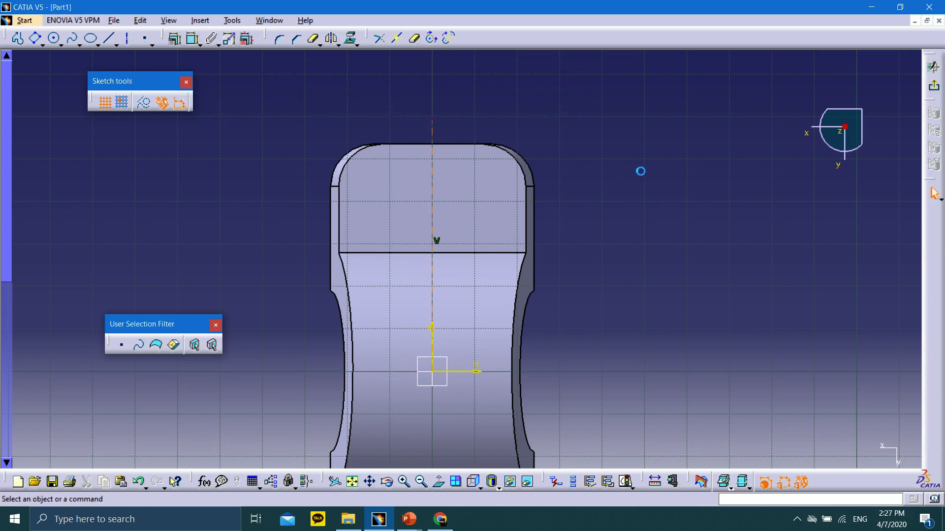
Sketch a circle about 10 mm in diameter on the flange, to the right of the vertical axis
left_click(54, 38)
left_click(474, 186)
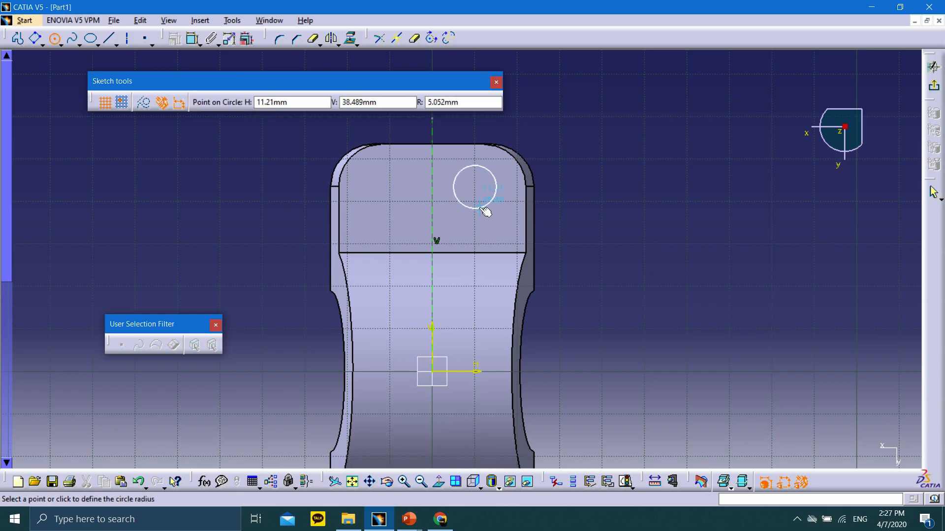
left_click(495, 193)
Dimension the circle's diameter and set it to 10 mm
left_click(193, 38)
left_click(473, 166)
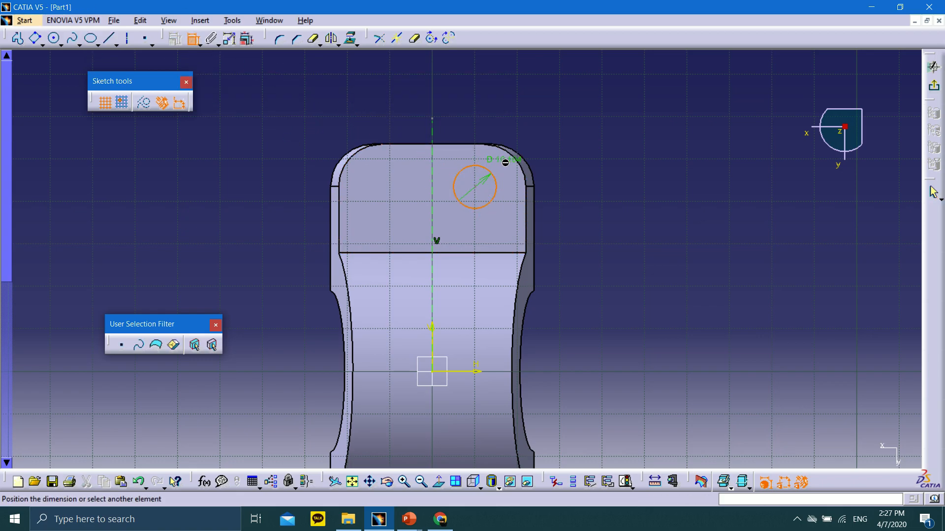
double_click(529, 128)
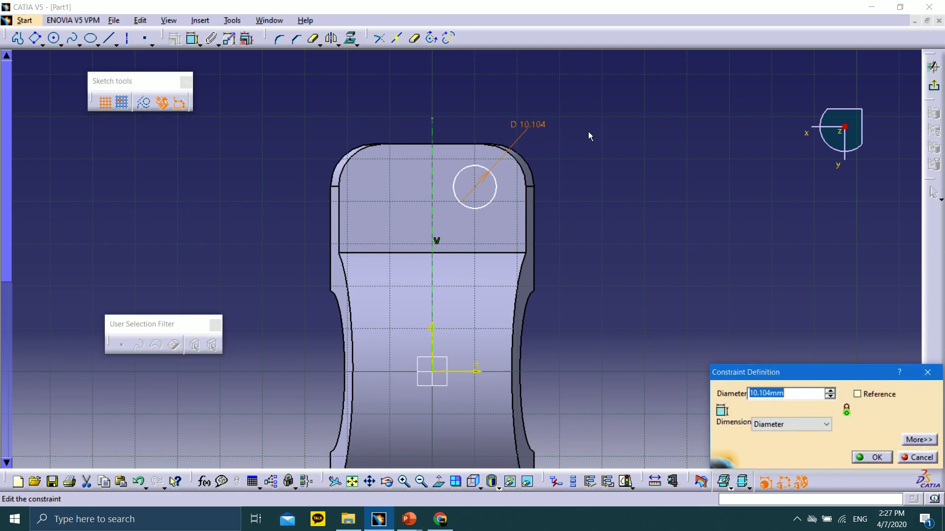
left_click_drag(787, 377, 669, 313)
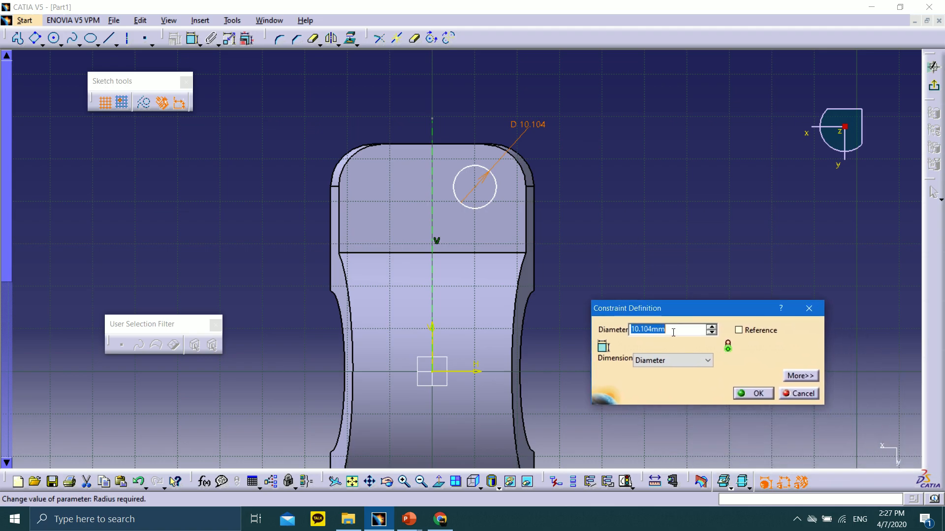
type("100")
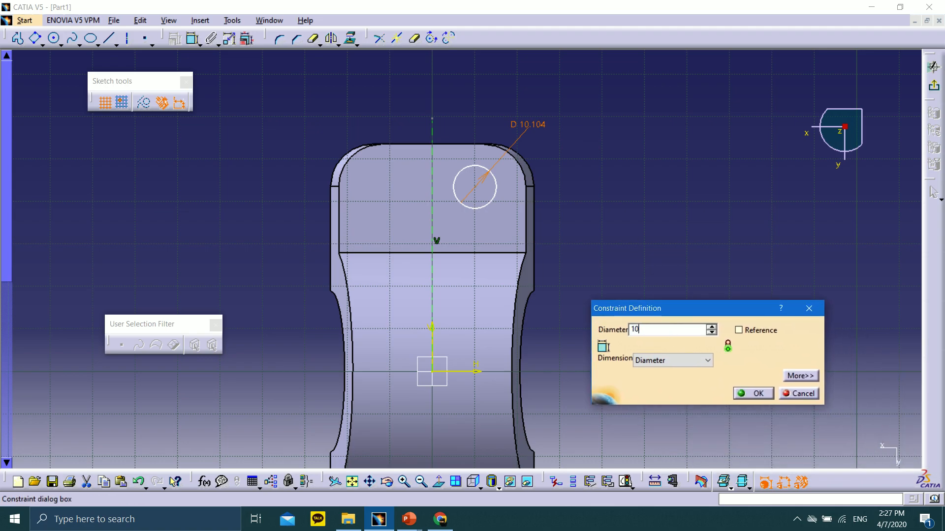
left_click(760, 394)
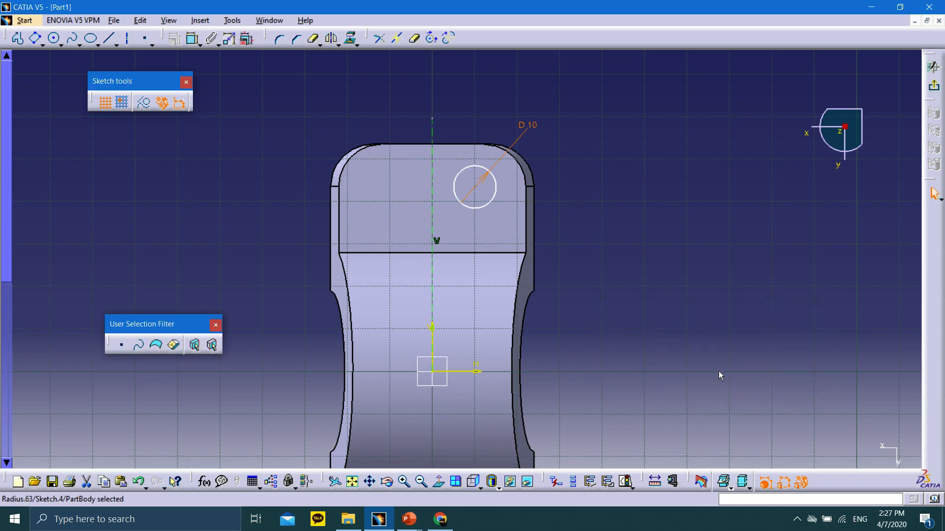
left_click(192, 39)
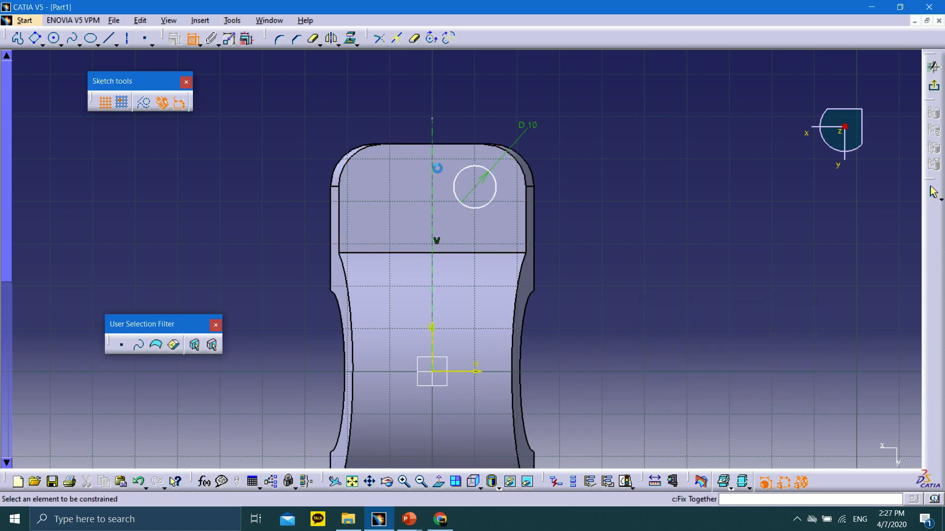
left_click(457, 168)
left_click(433, 170)
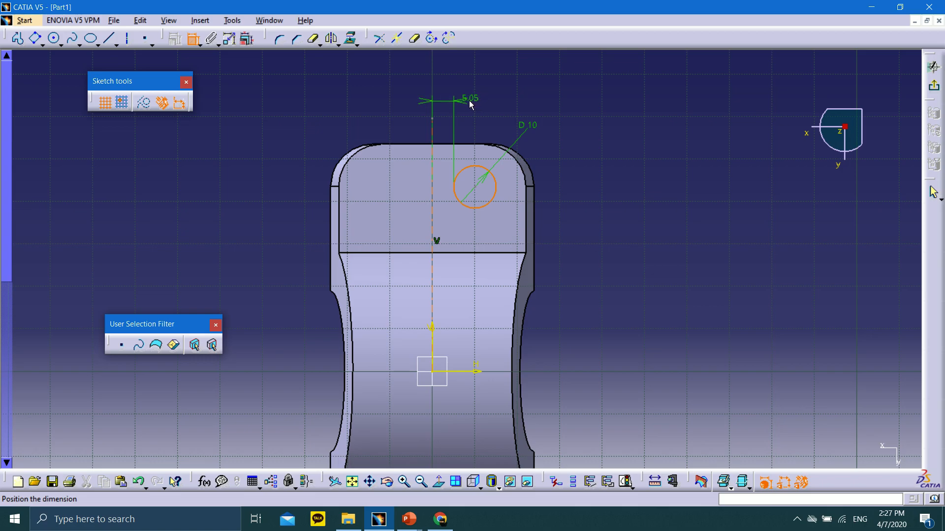
key("Escape")
Dimension the horizontal distance between the circle's centre and the vertical axis
left_click(192, 39)
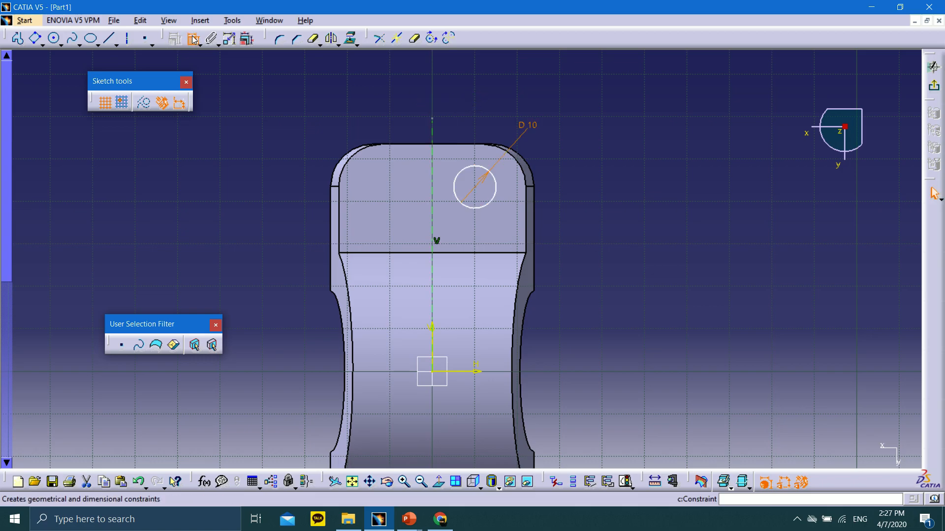
left_click(481, 190)
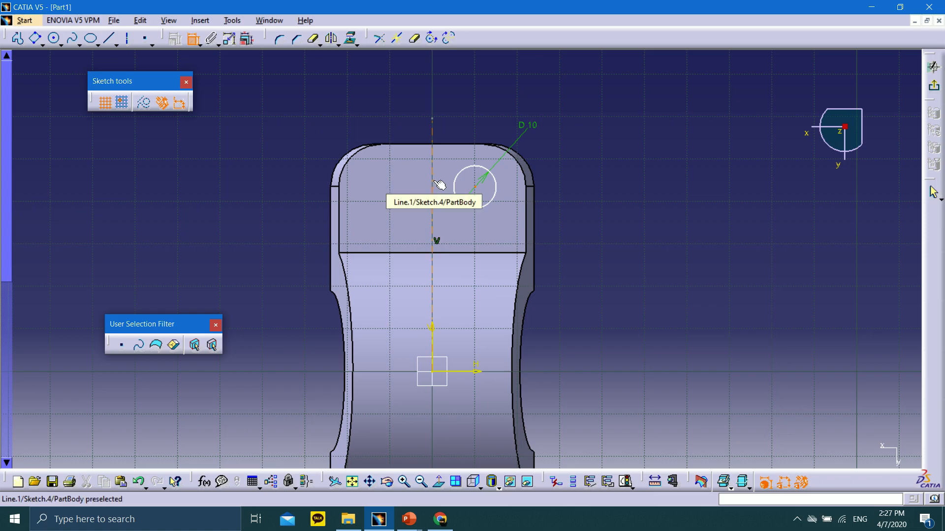
left_click(434, 186)
left_click(492, 96)
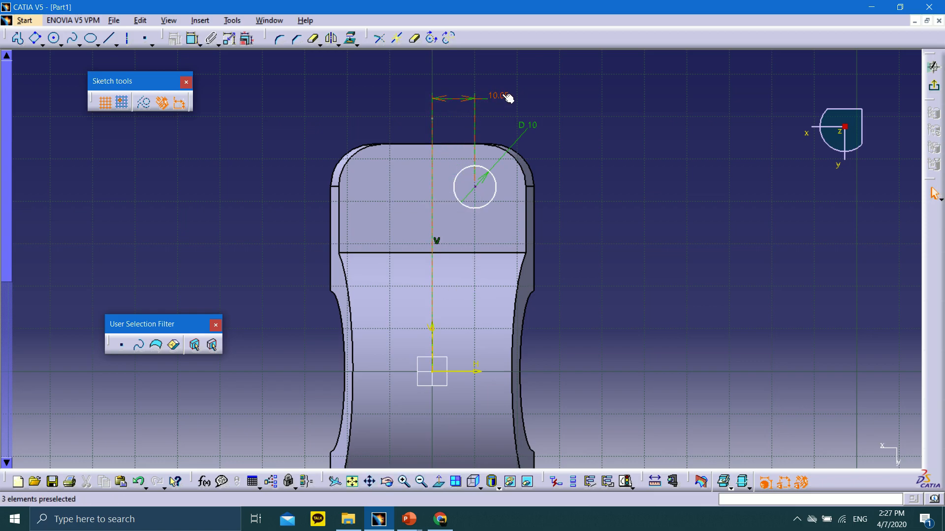
Set the horizontal distance between the circle's centre and the vertical axis to 11 mm
double_click(498, 95)
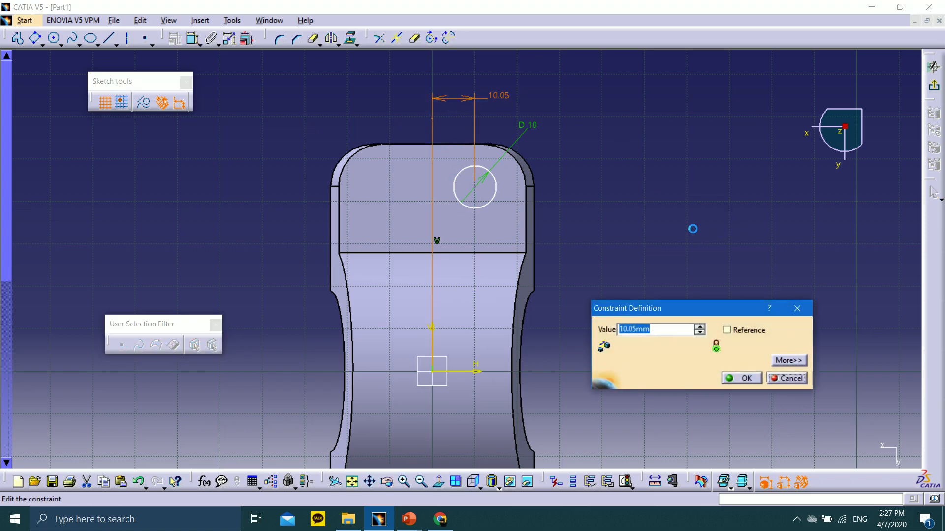
key("Return")
double_click(498, 96)
key("Return")
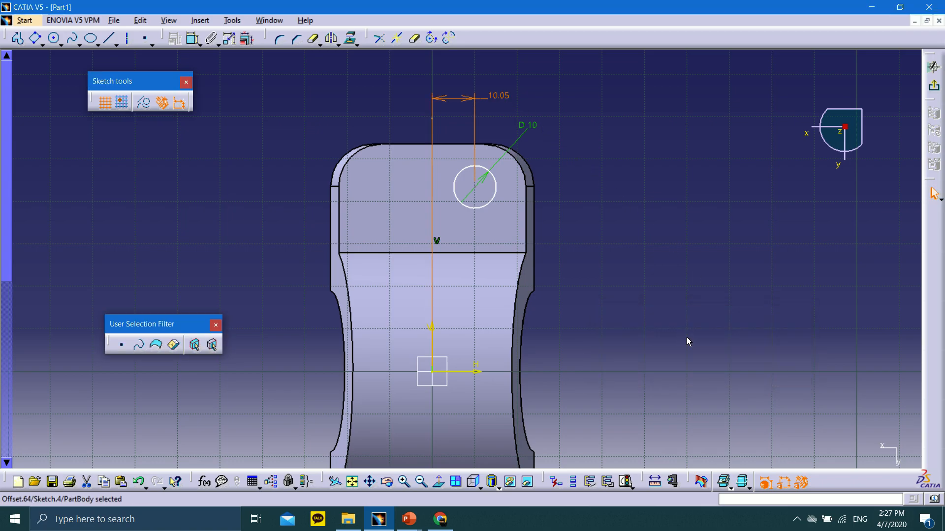
double_click(499, 97)
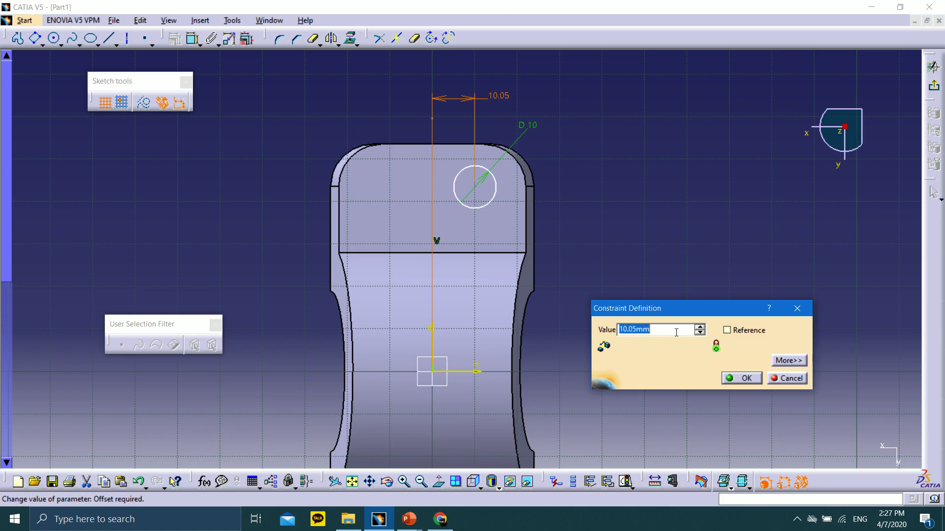
type("11")
left_click(733, 377)
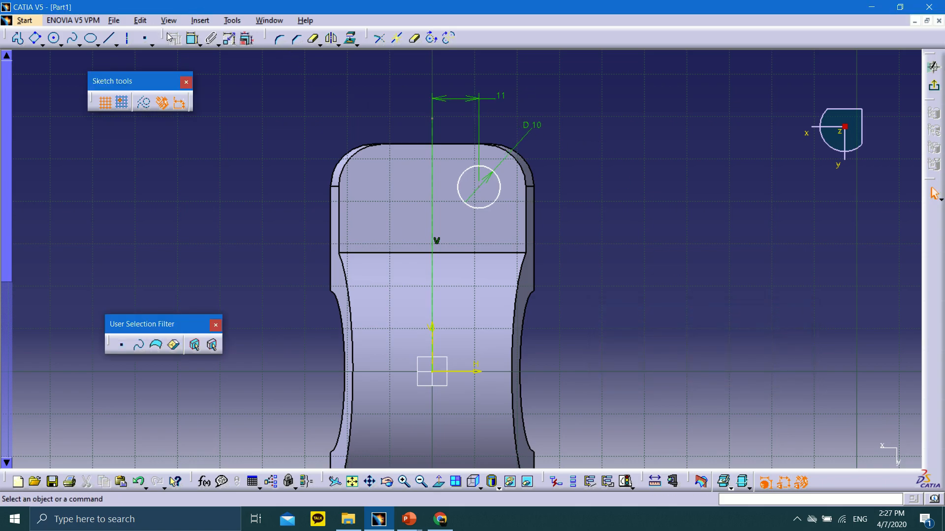
Dimension the distance from the flange's free end edge to the circle's centre and set it to 11 mm
left_click(464, 145)
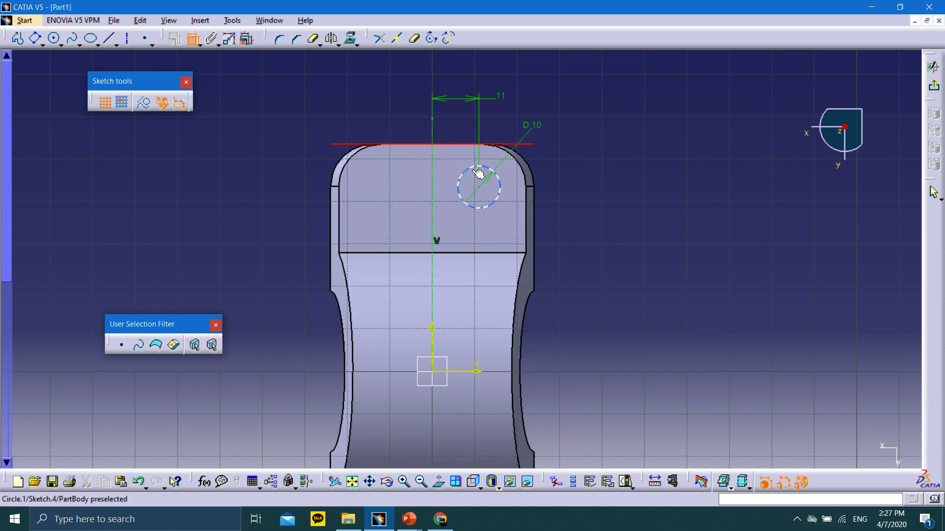
left_click(479, 187)
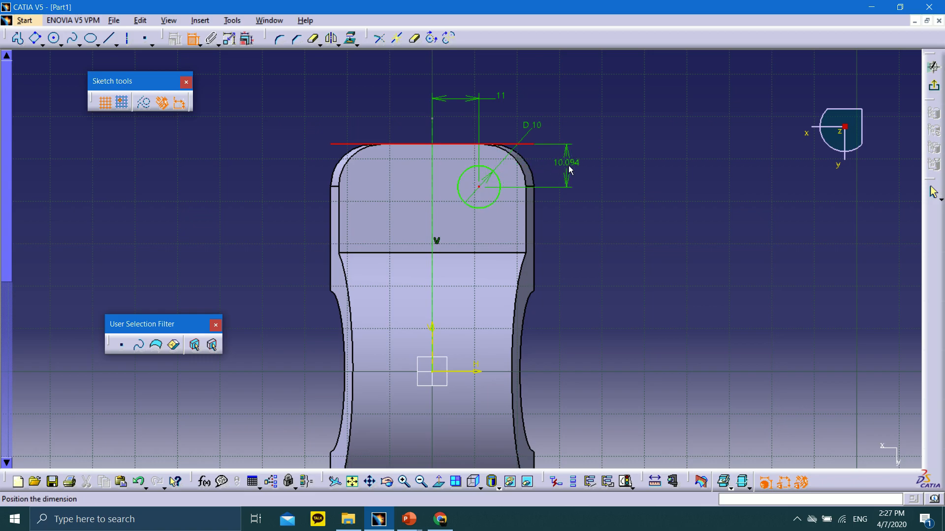
left_click(575, 172)
double_click(574, 167)
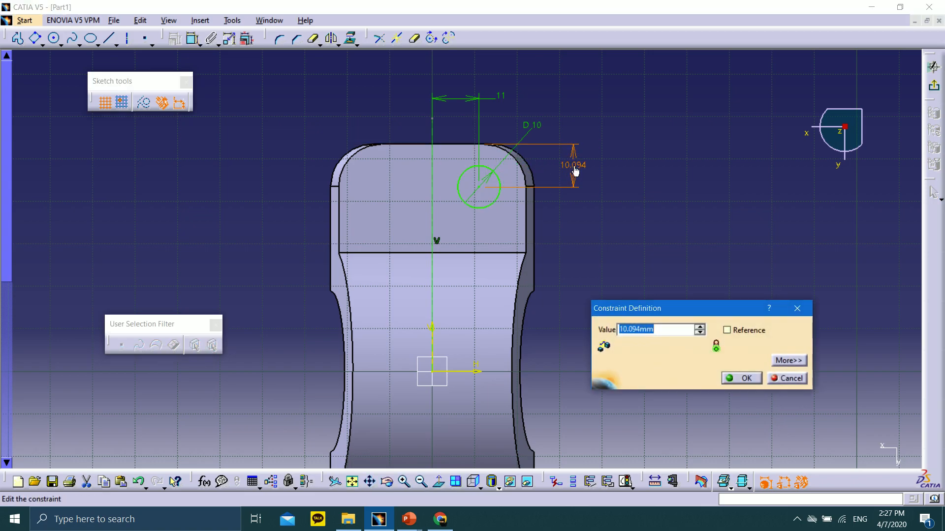
type("11")
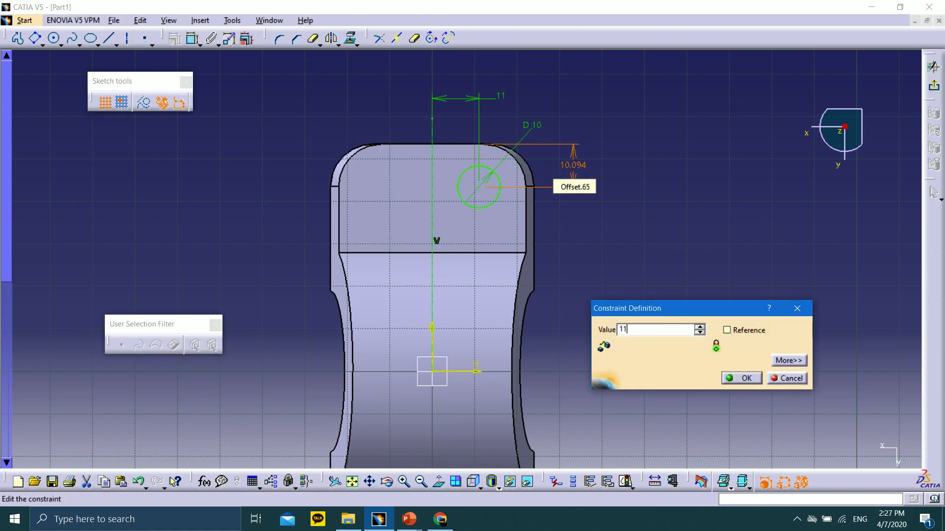
key("Return")
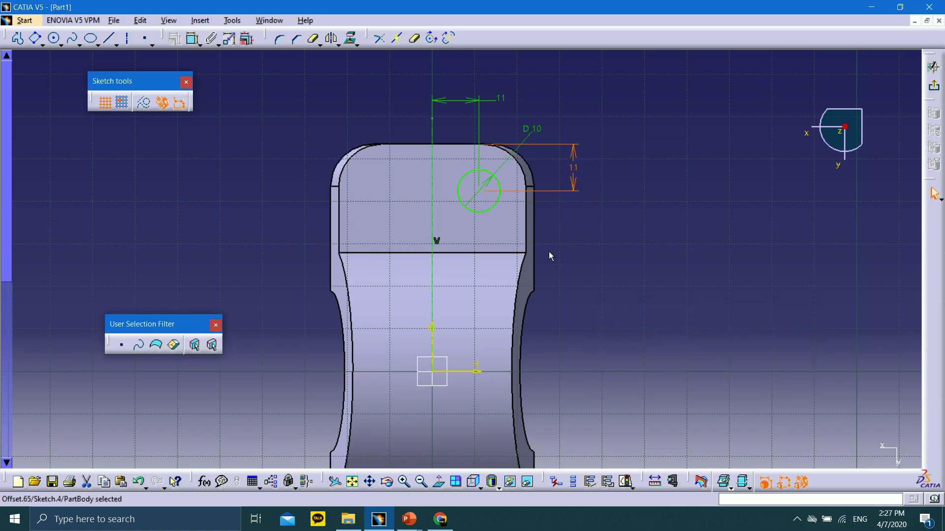
left_click(607, 247)
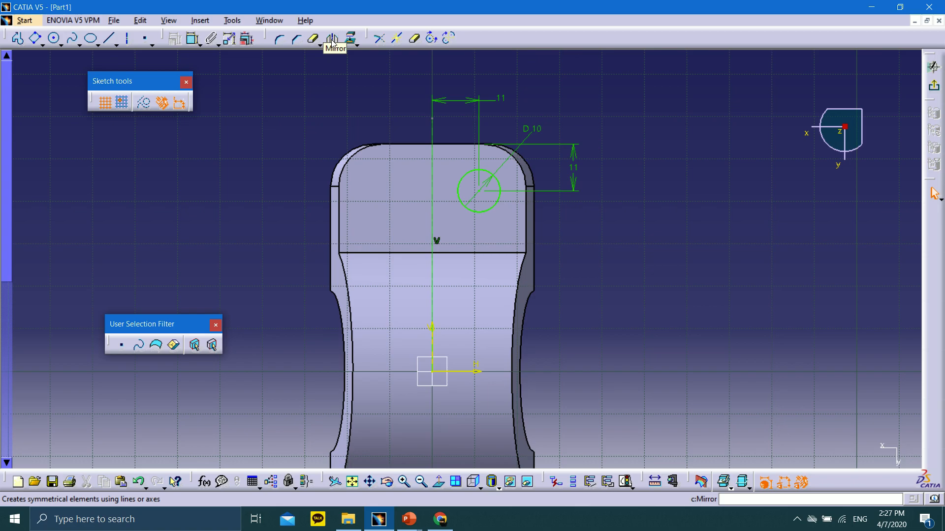
Mirror the circle about the vertical axis and exit the sketch
left_click(463, 176)
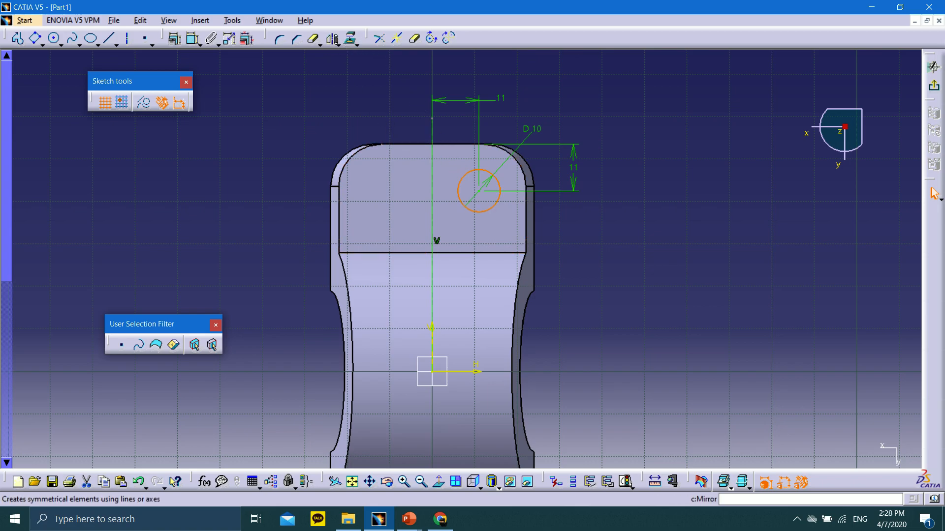
left_click(333, 40)
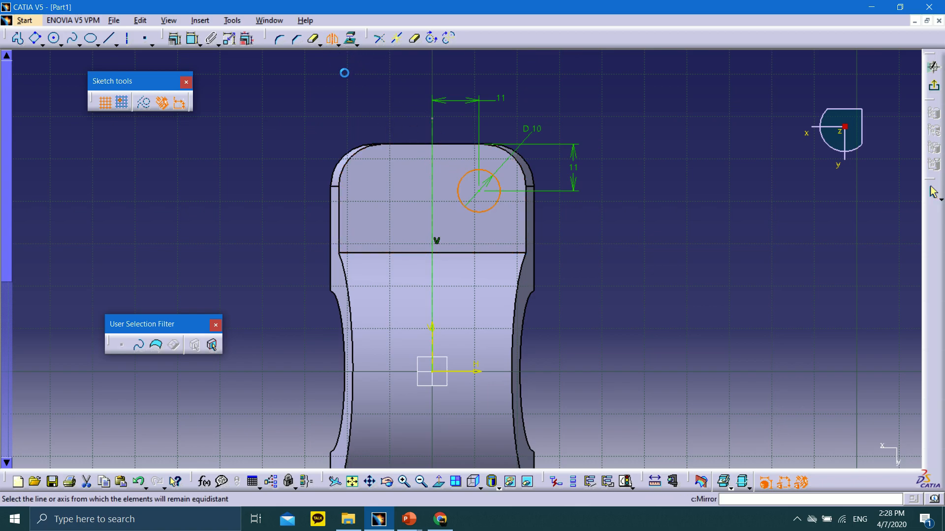
left_click(433, 157)
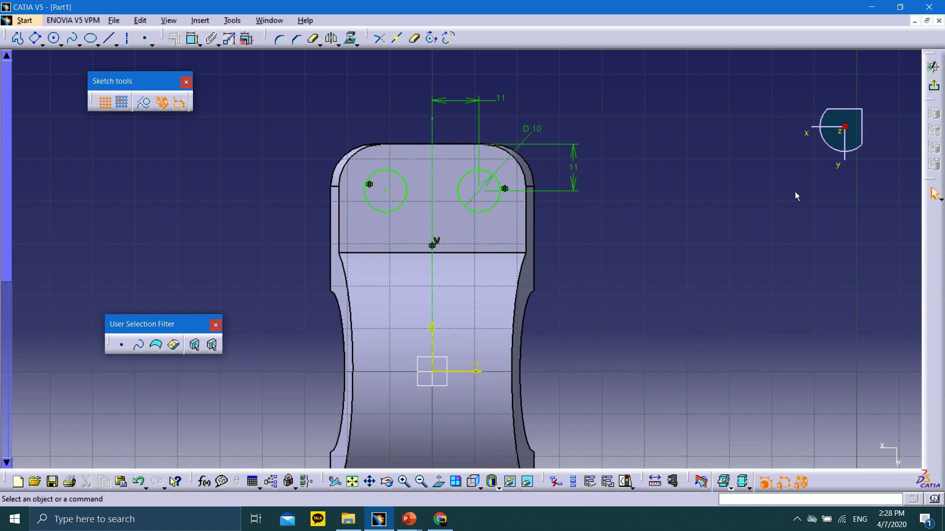
left_click(934, 87)
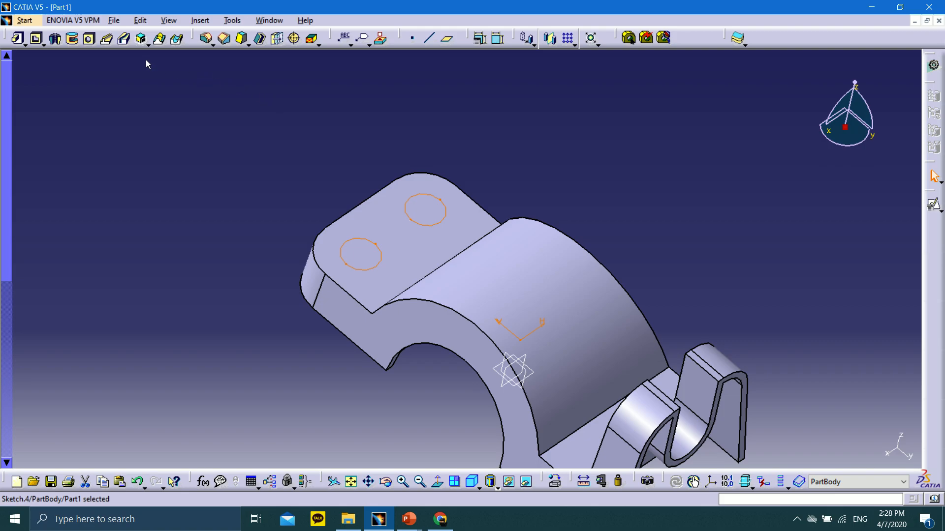
Cut the two circles through the flange as a Pocket with the first limit type Up to next
left_click(36, 37)
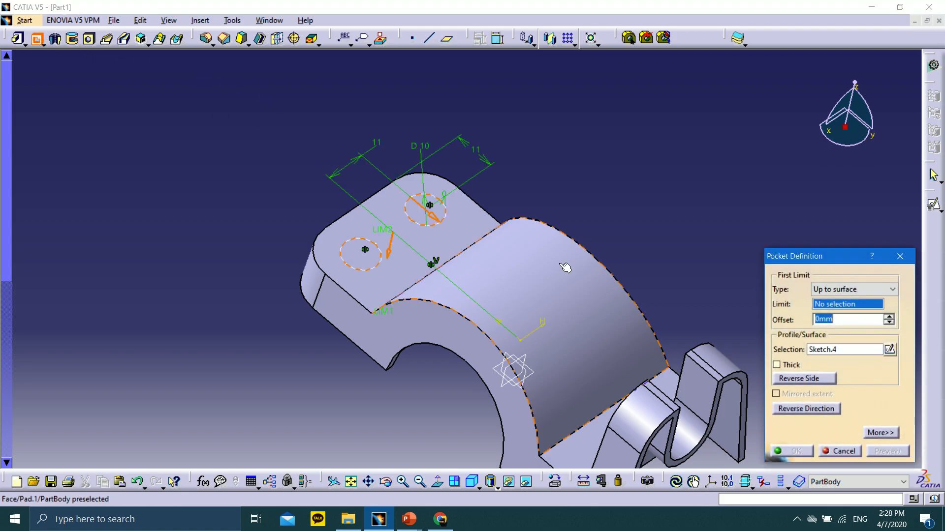
middle_click_drag(666, 255, 557, 263)
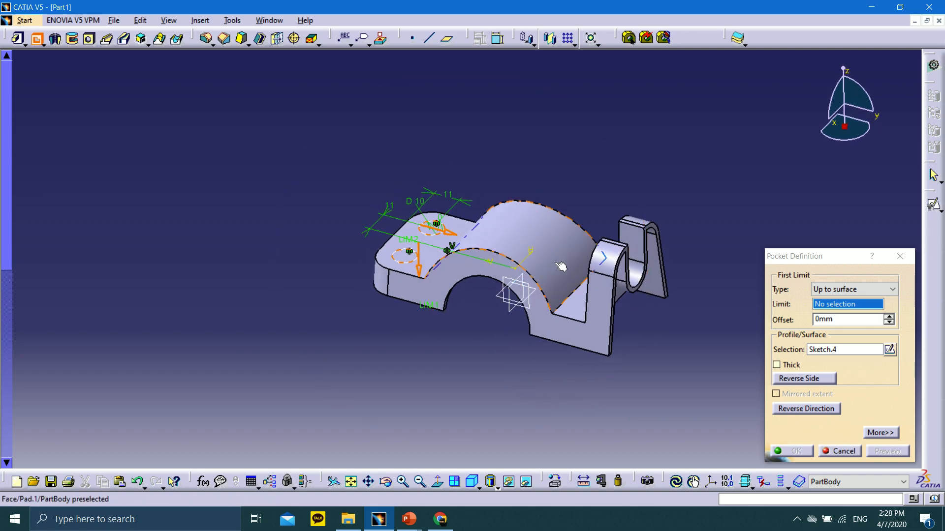
left_click(843, 290)
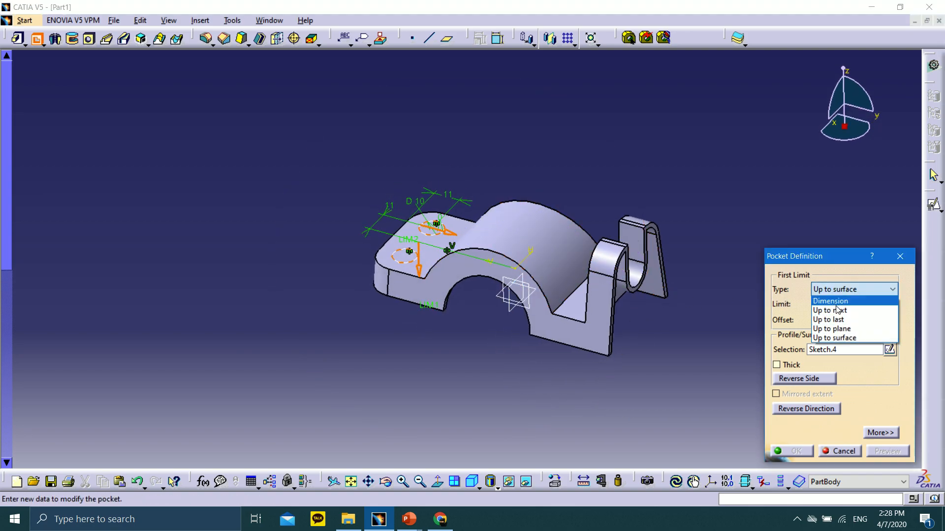
left_click(838, 310)
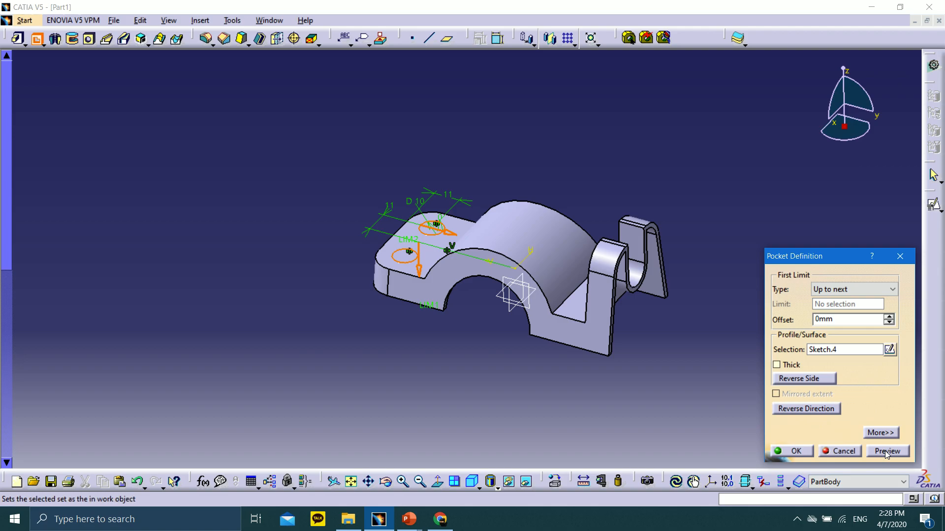
left_click(885, 451)
left_click(811, 451)
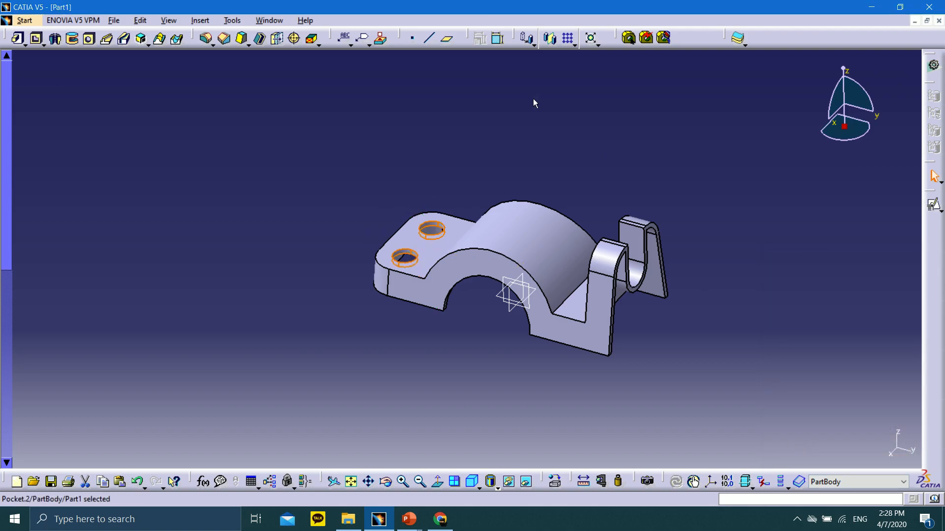
Start an Edge Fillet and switch to the PowerPoint slides, advancing to the Pocket Definition slide
middle_click_drag(500, 250, 452, 191)
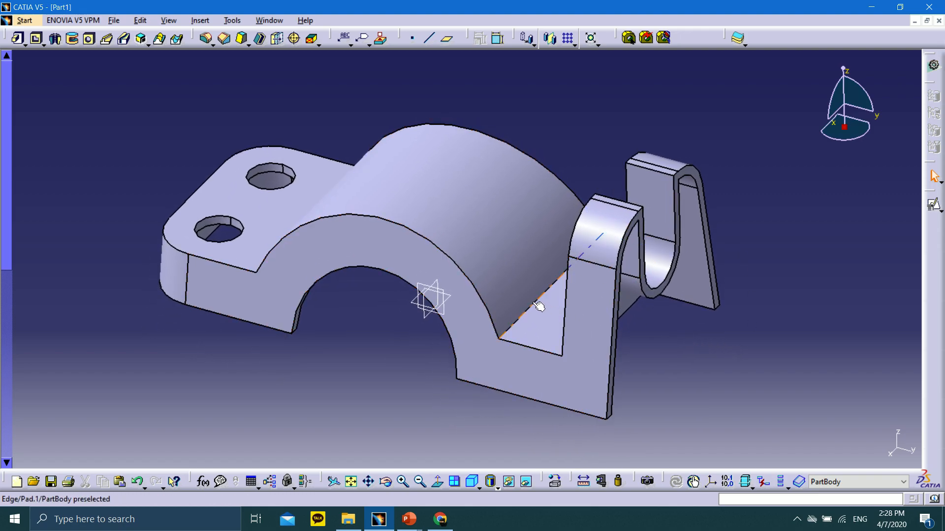
left_click(207, 38)
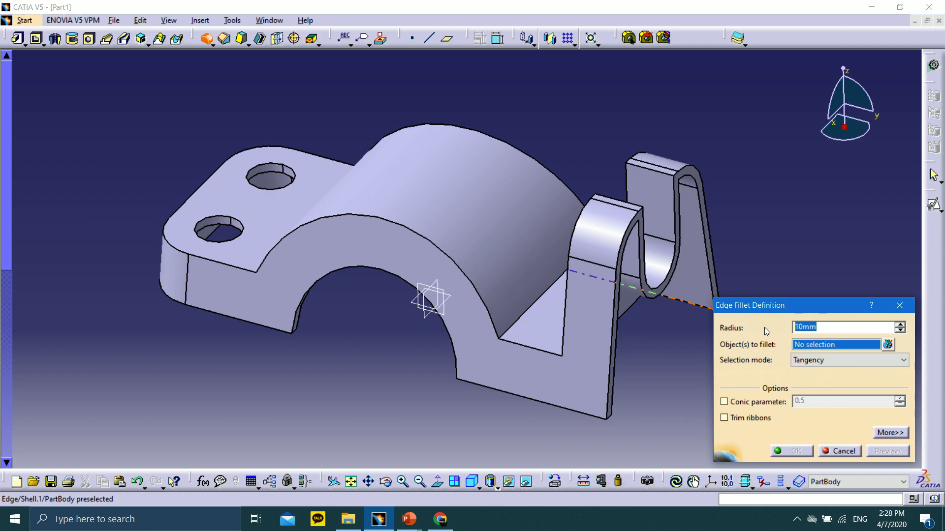
left_click(415, 520)
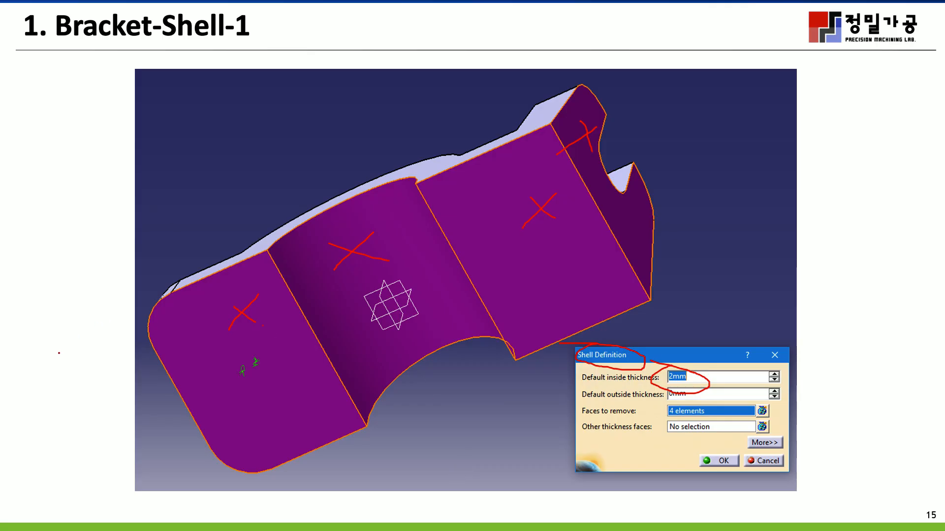
left_click(40, 520)
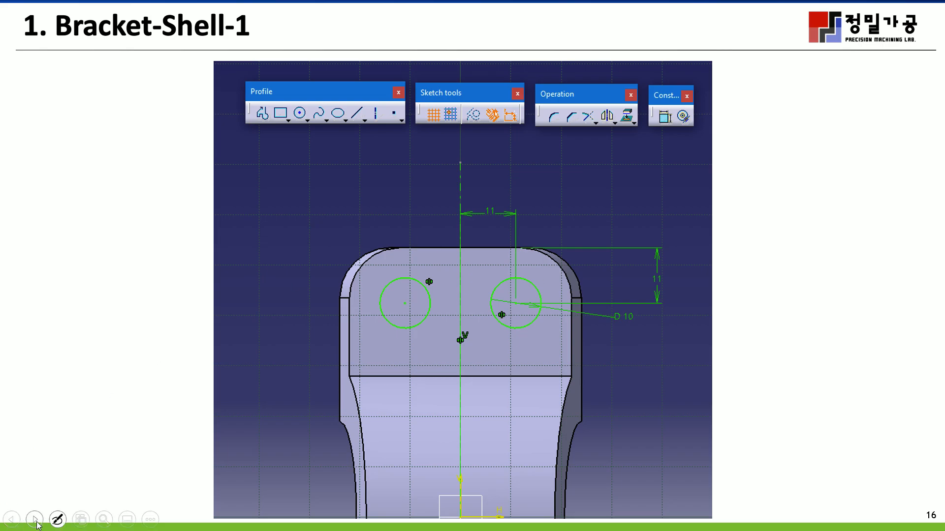
left_click(34, 520)
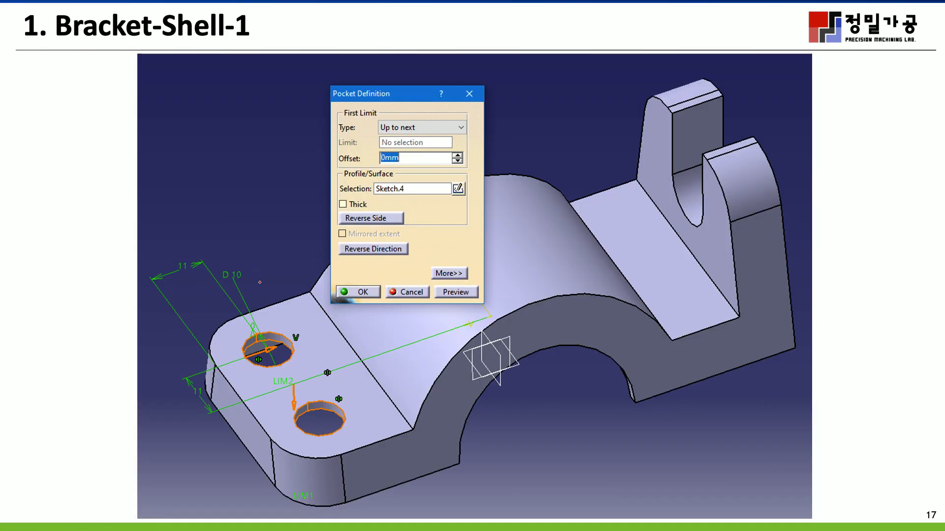
Circle the Up to next limit type on the pocket slide and trace the arch's two base edges on the edge fillet slide
mouse_move(318, 113)
left_mouse_down()
mouse_move(470, 128)
mouse_move(328, 121)
left_mouse_up()
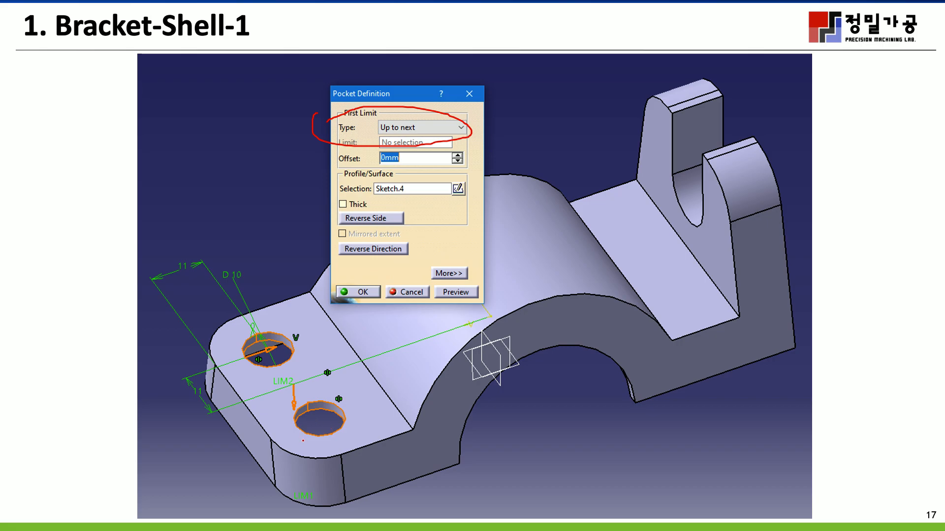
key("Right")
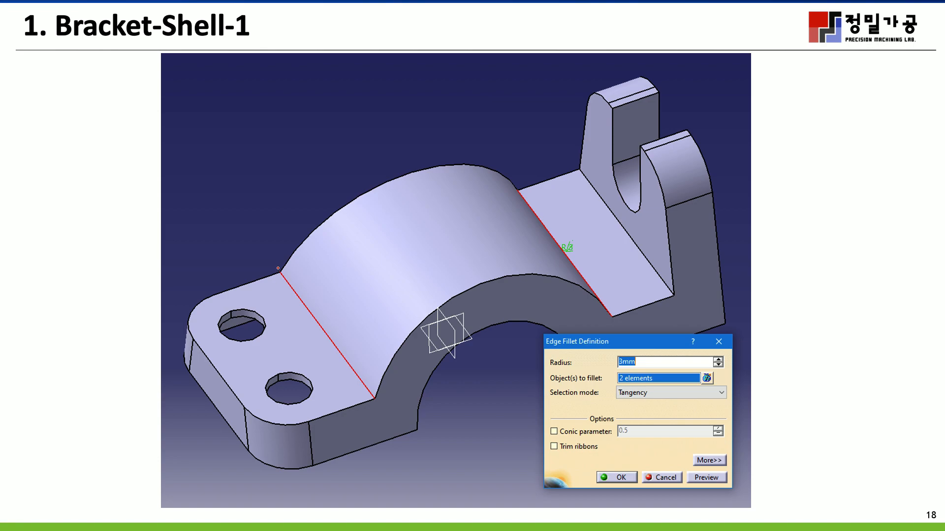
mouse_move(278, 268)
left_mouse_down()
mouse_move(309, 324)
mouse_move(376, 396)
left_mouse_up()
left_click_drag(508, 172, 605, 311)
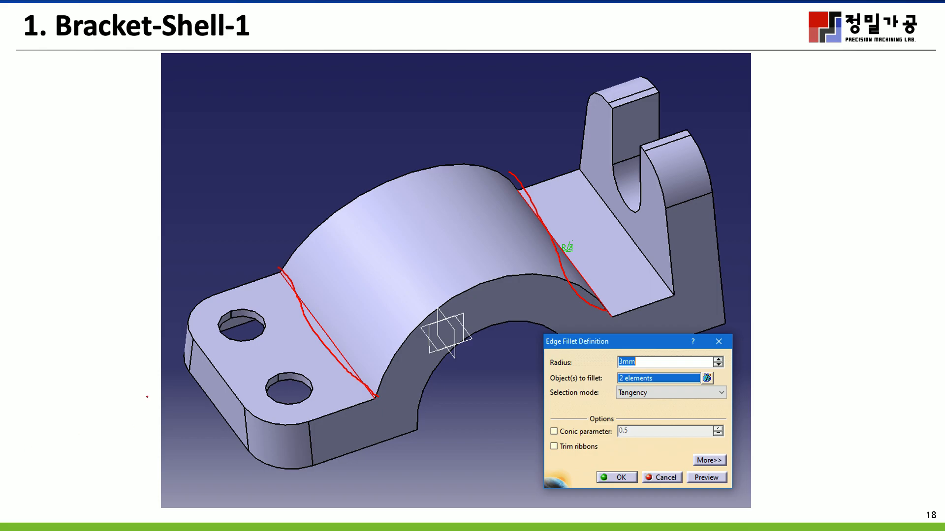
View the finished bracket and its feature tree on the following slide, and switch back to CATIA V5
left_click(36, 521)
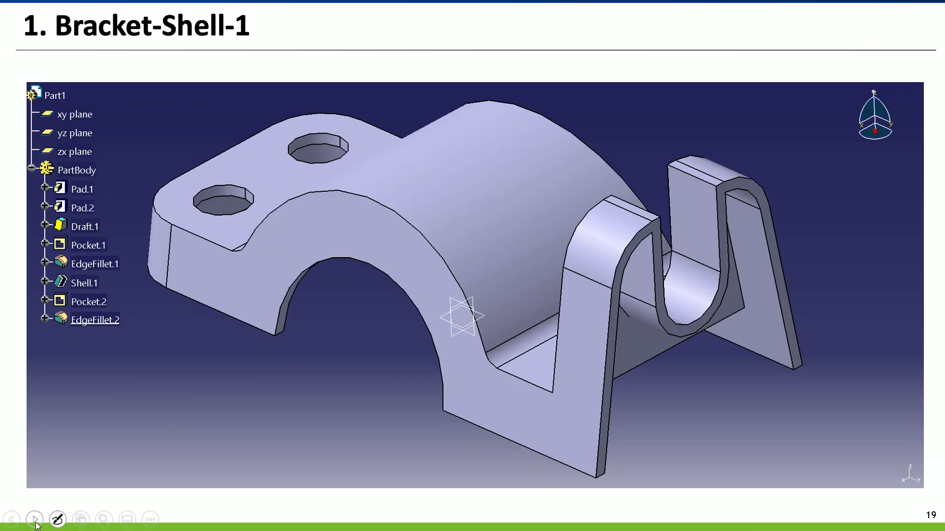
mouse_move(44, 520)
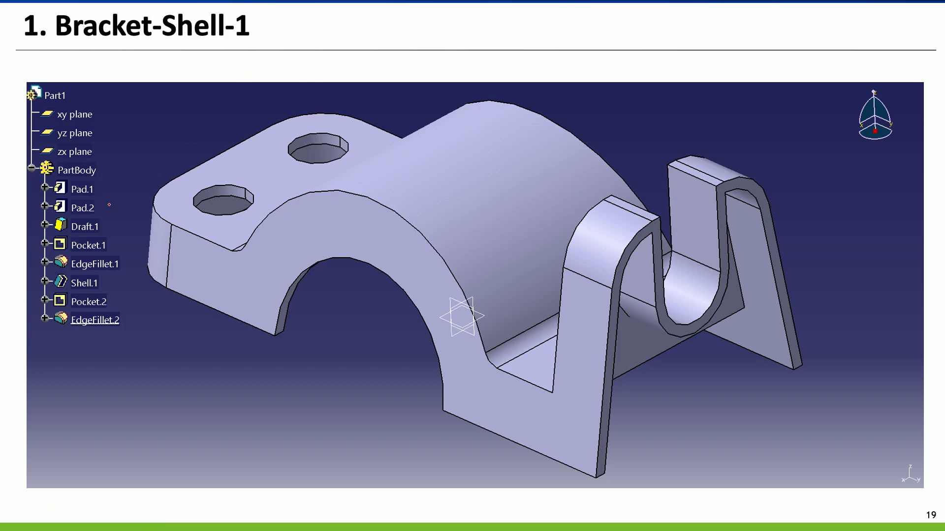
key("super")
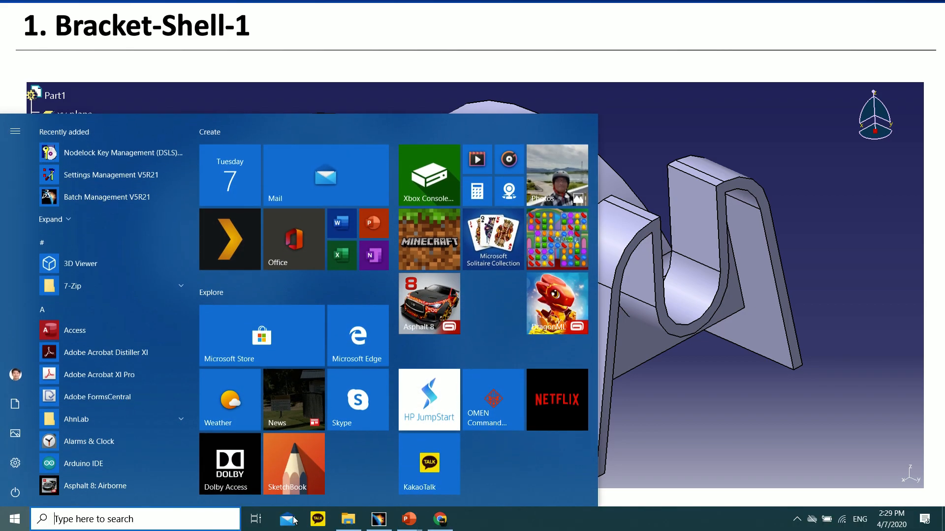
left_click(379, 519)
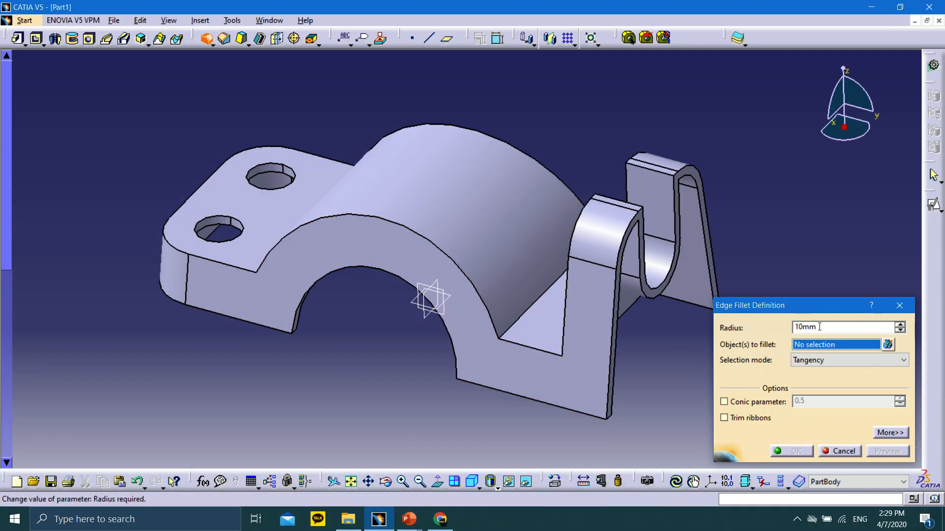
Apply a 3 mm edge fillet to the two straight edges where the half-cylinder arch meets the flat sections on either side
left_click_drag(818, 326, 769, 326)
type("3")
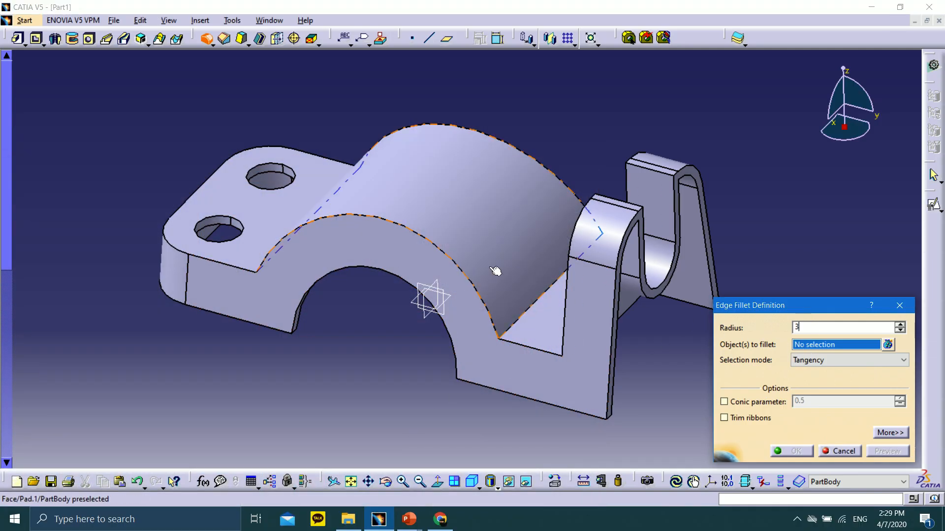
left_click(527, 310)
middle_click_drag(268, 264, 415, 217)
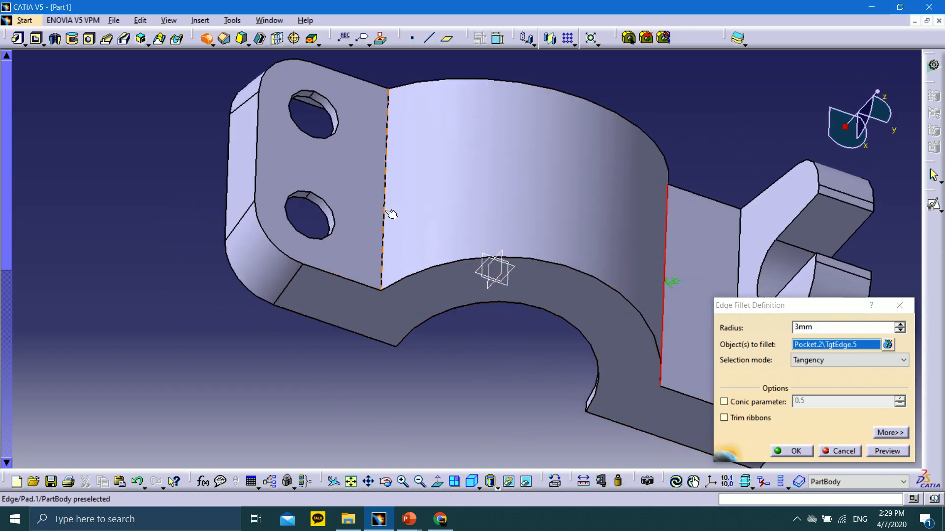
left_click(388, 215)
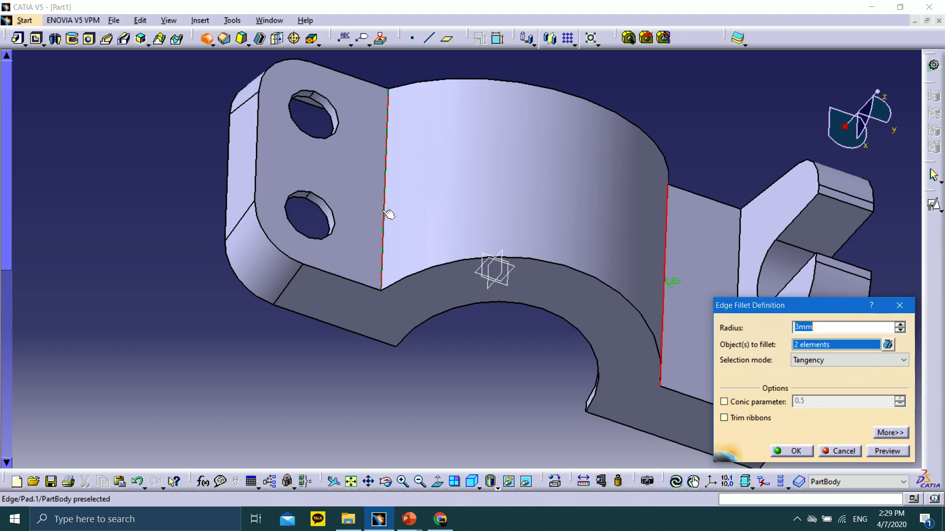
left_click(888, 452)
left_click(795, 451)
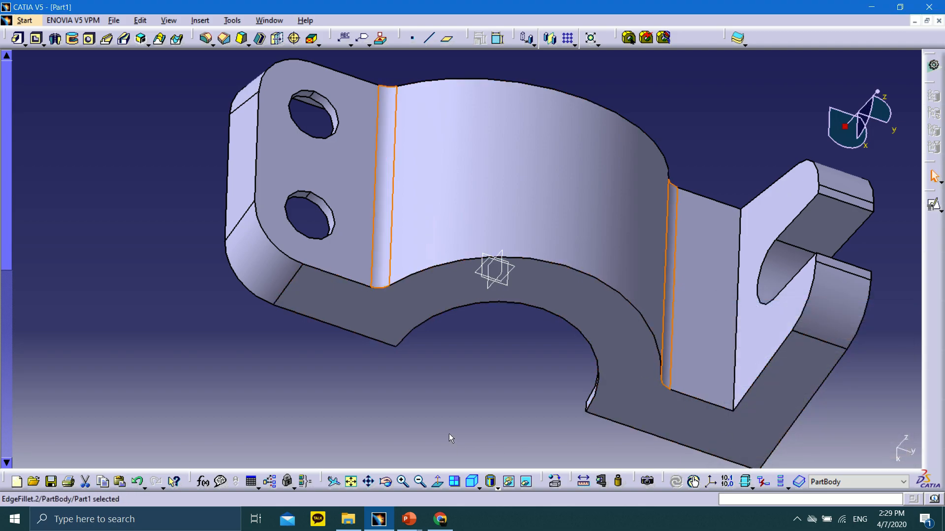
Inspect the filleted part from several sides and return it to the standard isometric view
middle_click_drag(554, 427, 445, 345)
middle_click_drag(569, 333, 554, 439)
middle_click_drag(746, 413, 403, 255)
middle_click_drag(805, 300, 608, 367)
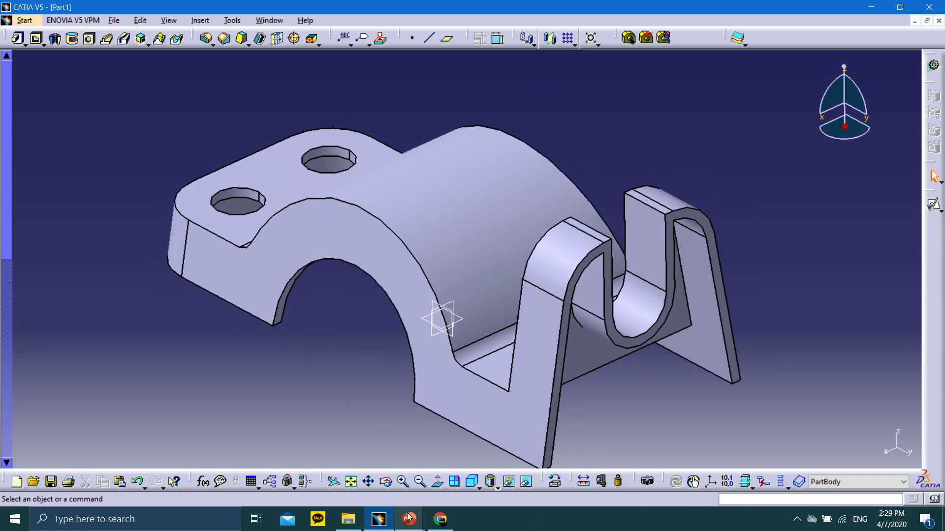
left_click(477, 487)
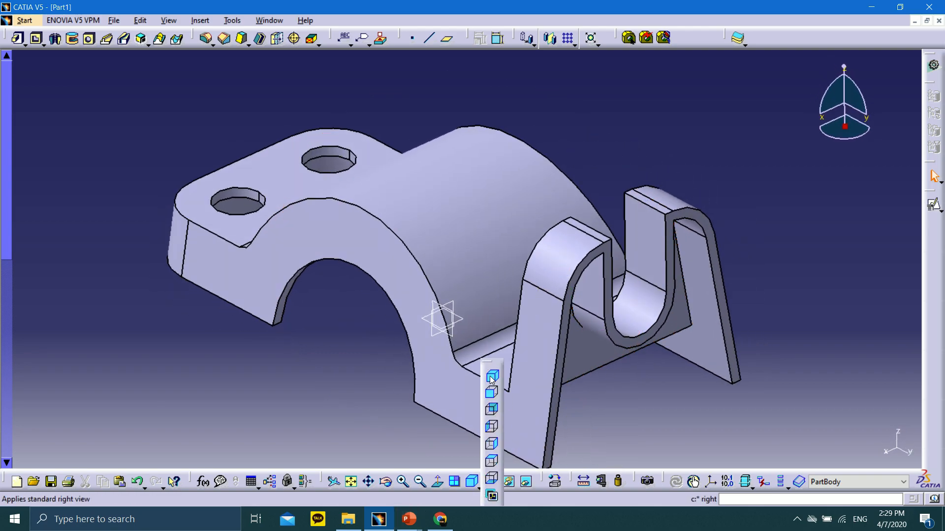
left_click(491, 377)
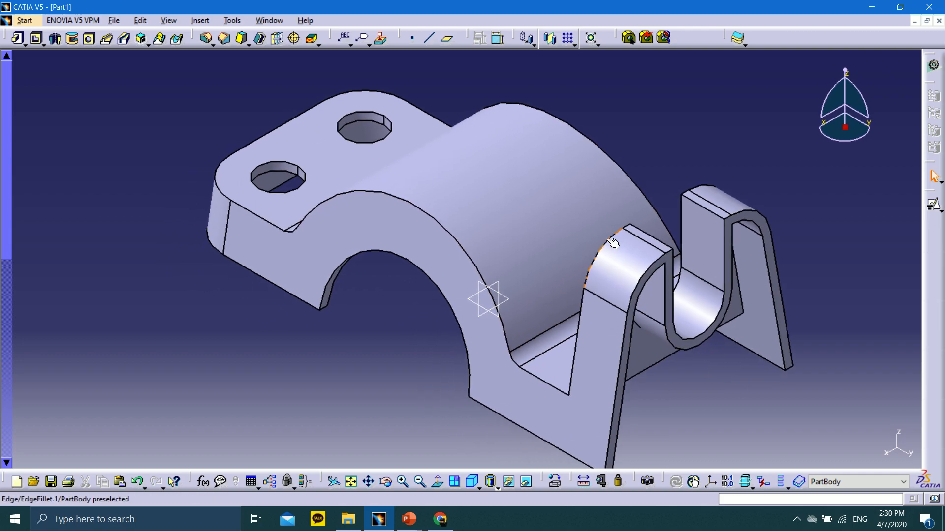
Bring the specification tree back into view and expand PartBody to list its features
left_click_drag(4, 161, 3, 410)
left_click(15, 398)
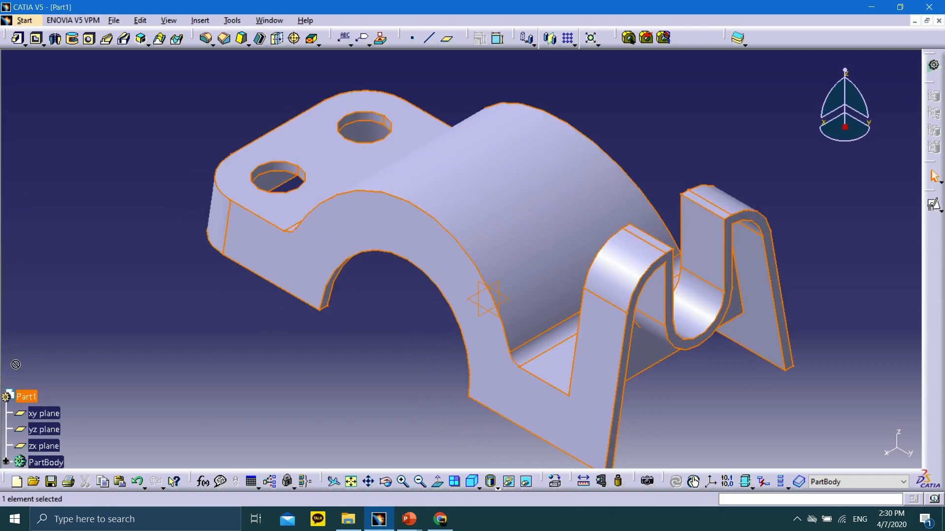
left_click(42, 333)
scroll(63, 302, "down", 3)
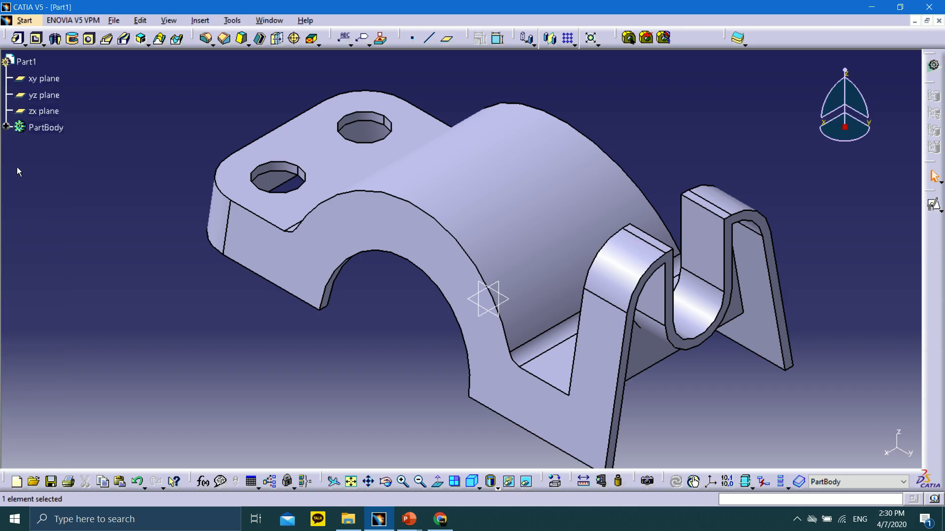
left_click(6, 128)
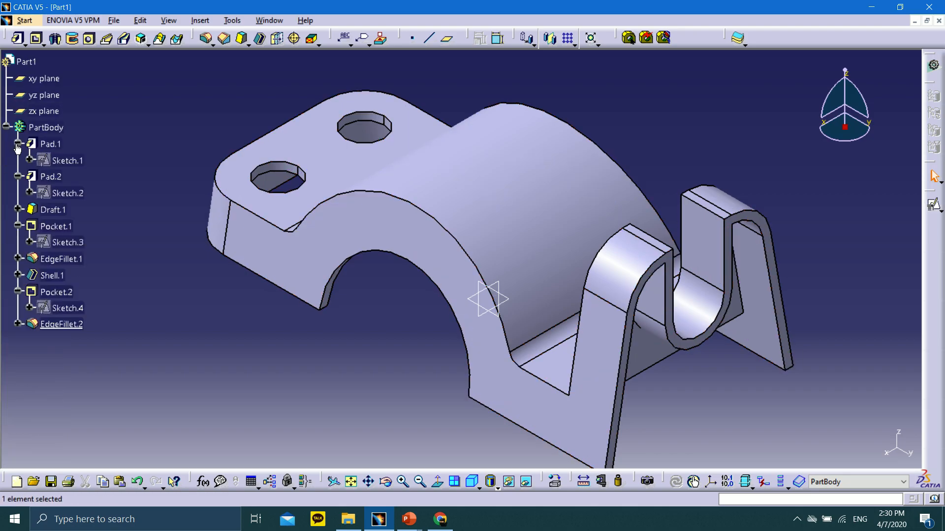
Collapse the branches of Pad.1, Pad.2, Pocket.1 and Pocket.2 so that their sketches are not listed
left_click(18, 143)
left_click(18, 161)
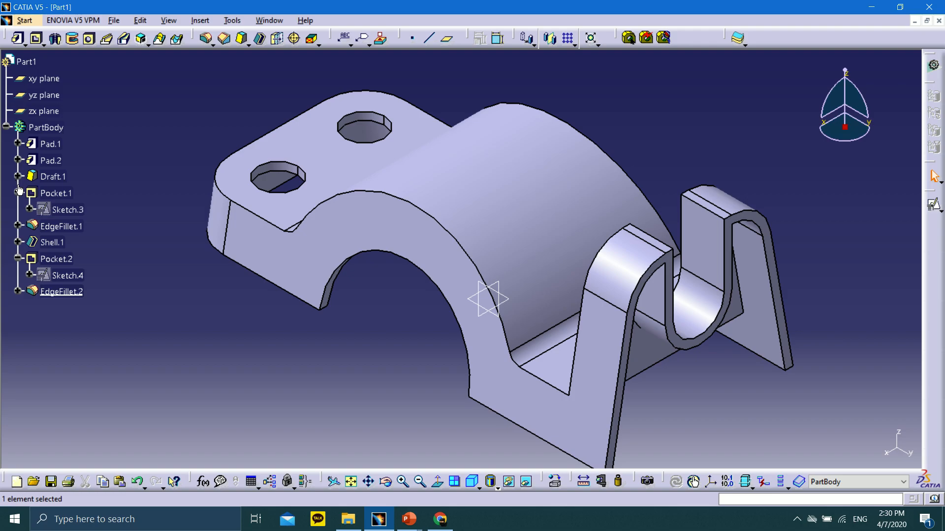
left_click(20, 209)
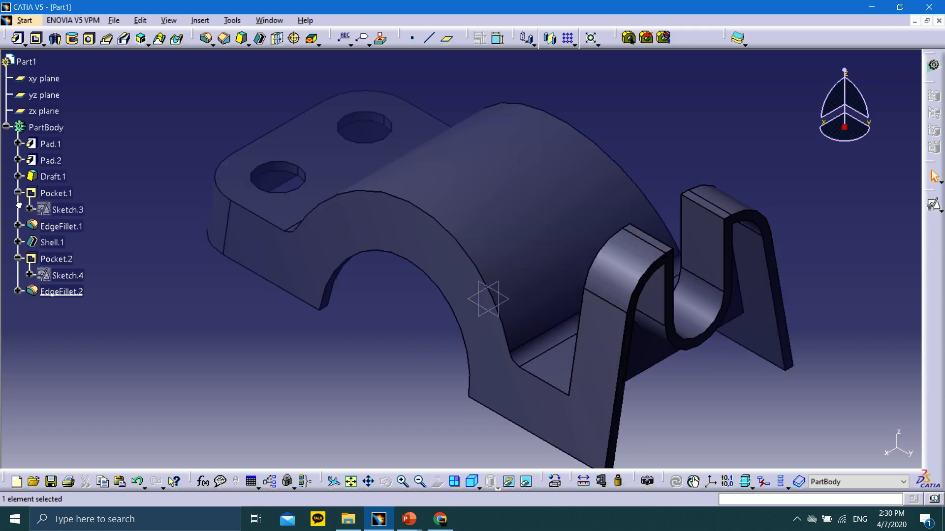
left_click(18, 206)
left_click(18, 193)
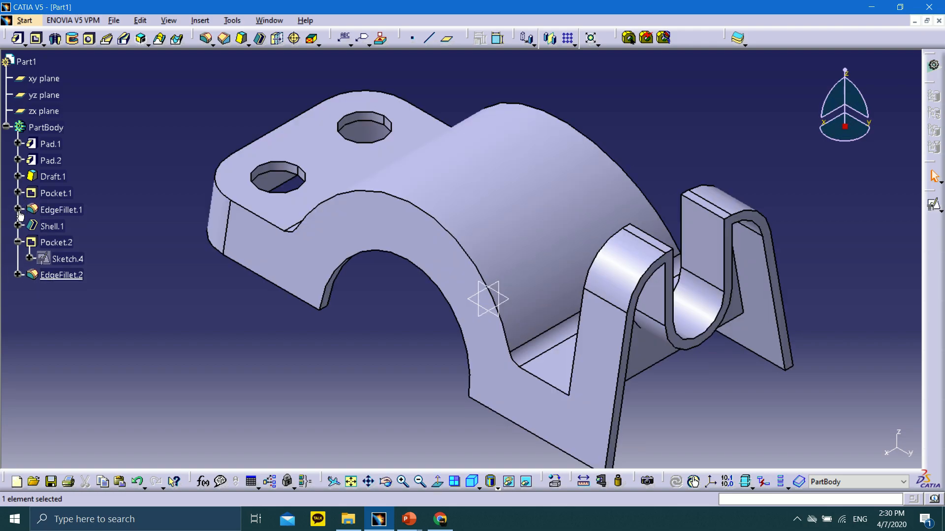
left_click(19, 243)
left_click(18, 242)
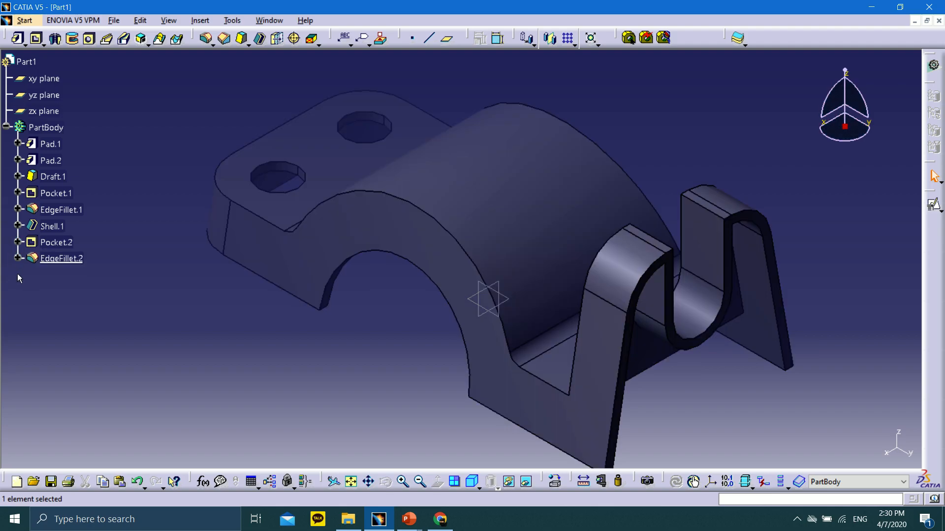
left_click(8, 110)
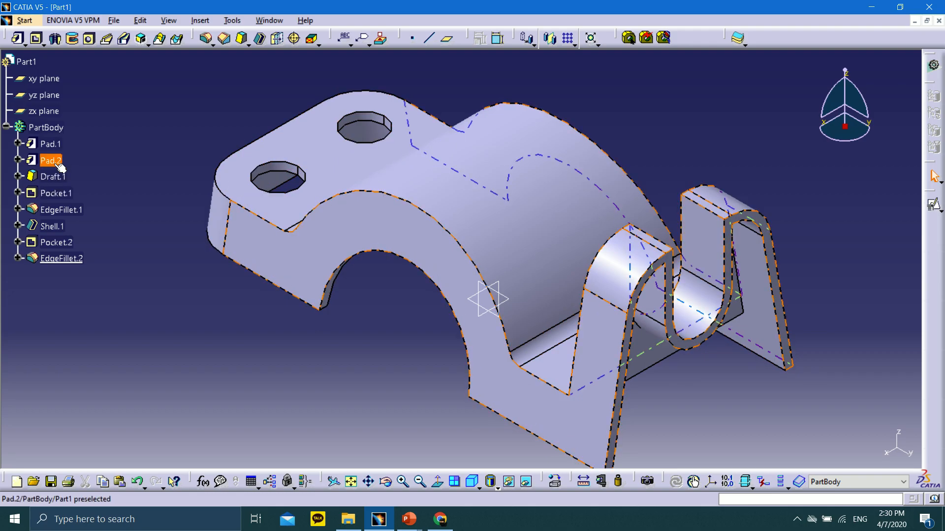
left_click(69, 197)
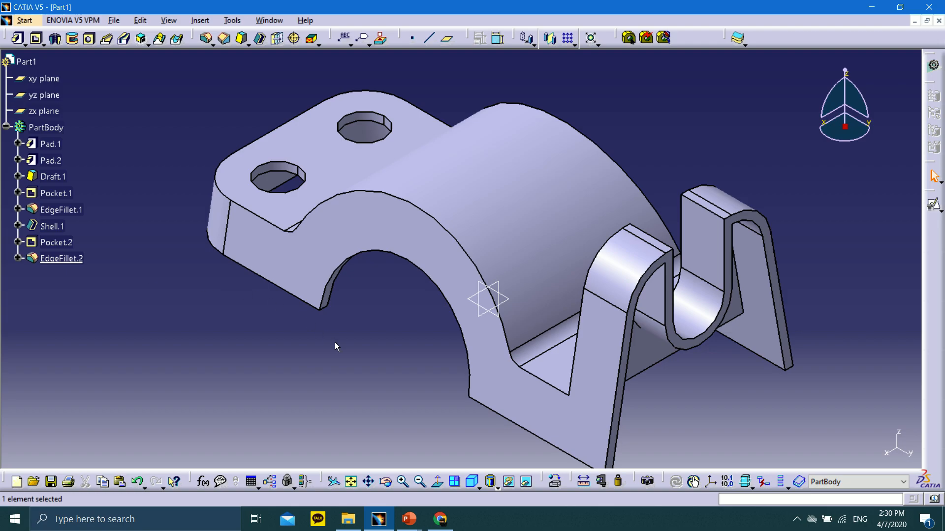
middle_click_drag(353, 332, 323, 324)
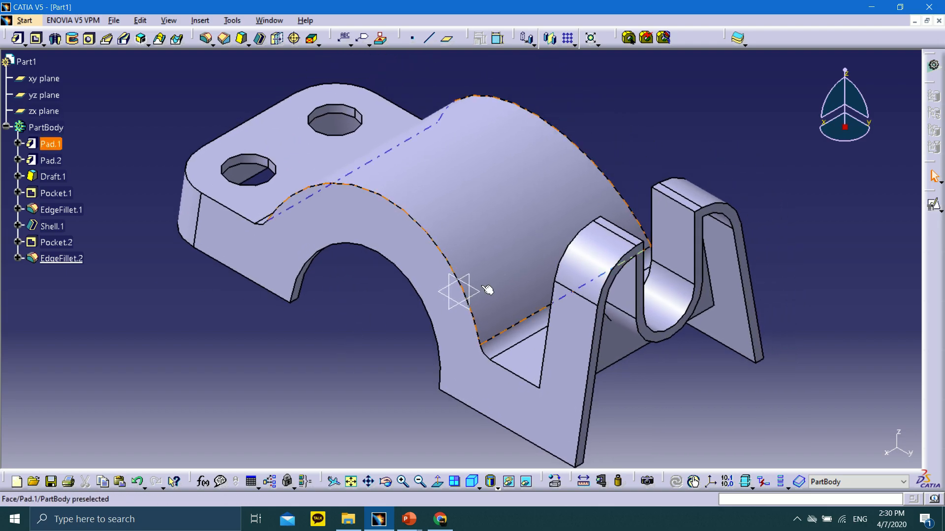
Hide the zx, yz and xy reference planes
right_click(43, 113)
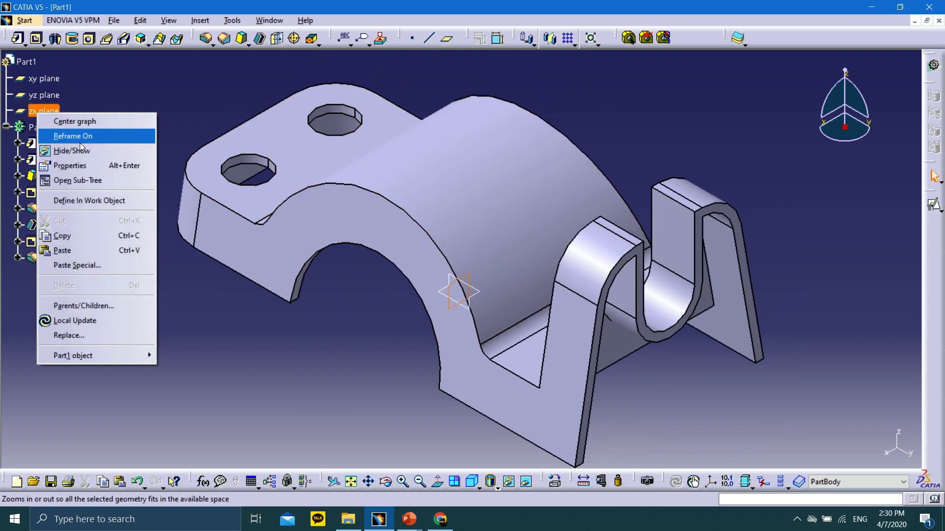
left_click(73, 151)
right_click(42, 95)
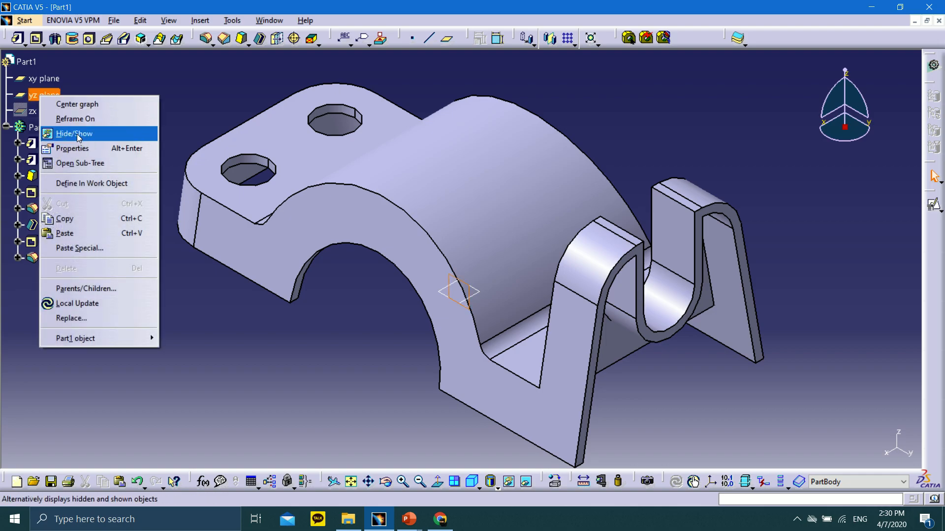
left_click(75, 135)
right_click(43, 79)
left_click(77, 117)
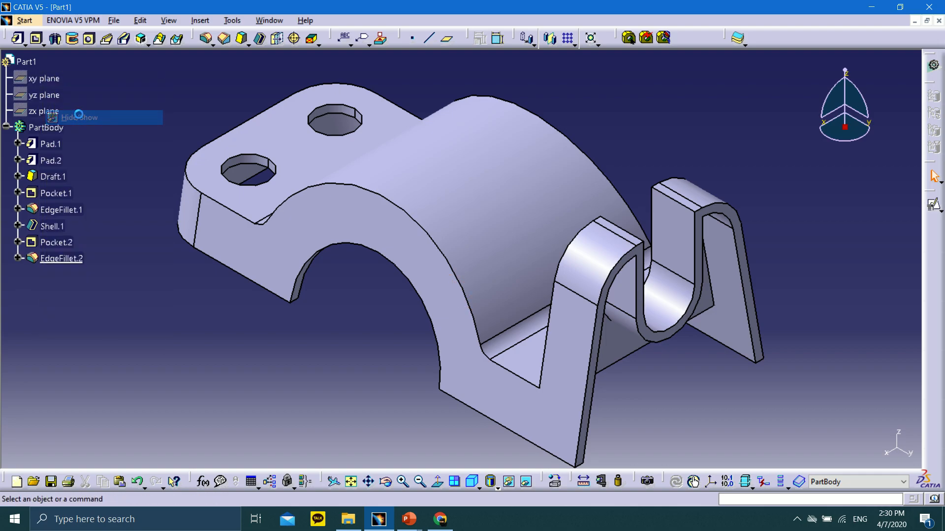
middle_click_drag(654, 132, 618, 122)
left_click(641, 114)
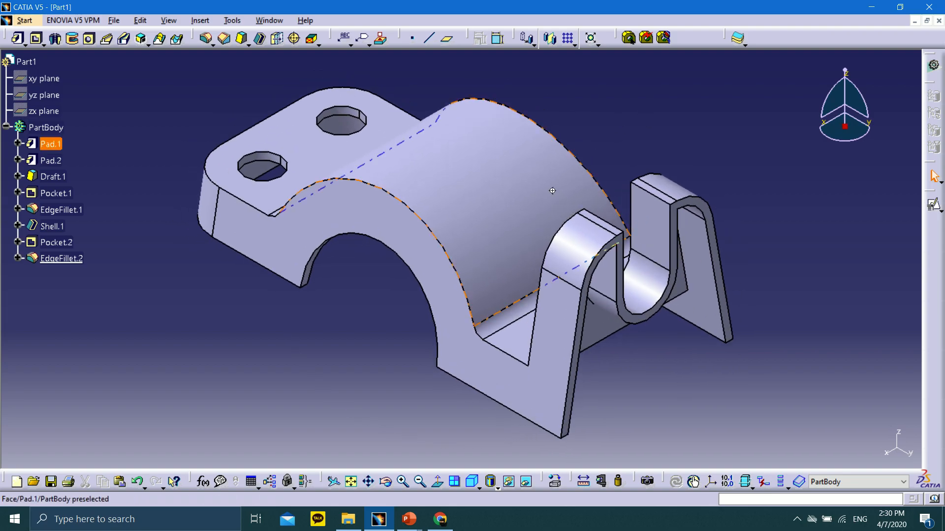
middle_click_drag(552, 190, 570, 191)
middle_click_drag(586, 83, 566, 91)
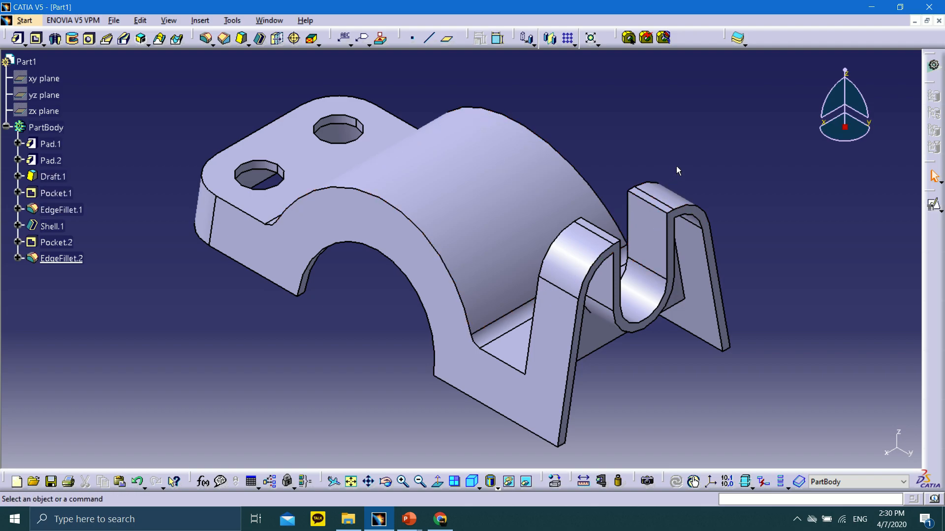
Measure the inertia properties of the whole PartBody
left_click(619, 482)
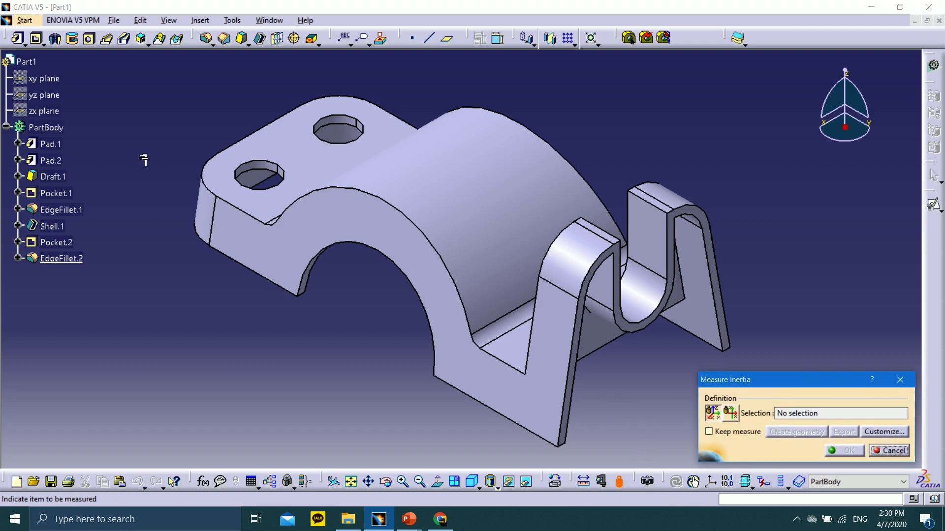
left_click(46, 128)
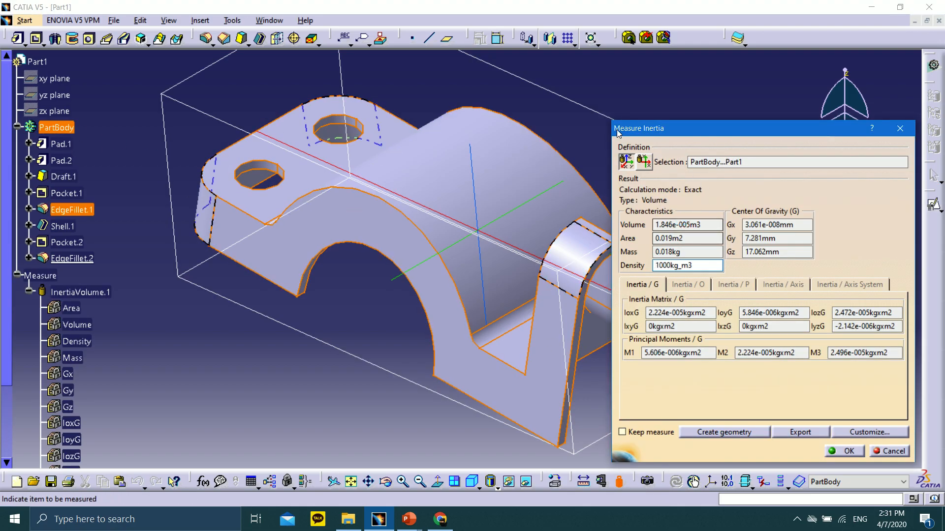
left_click(16, 275)
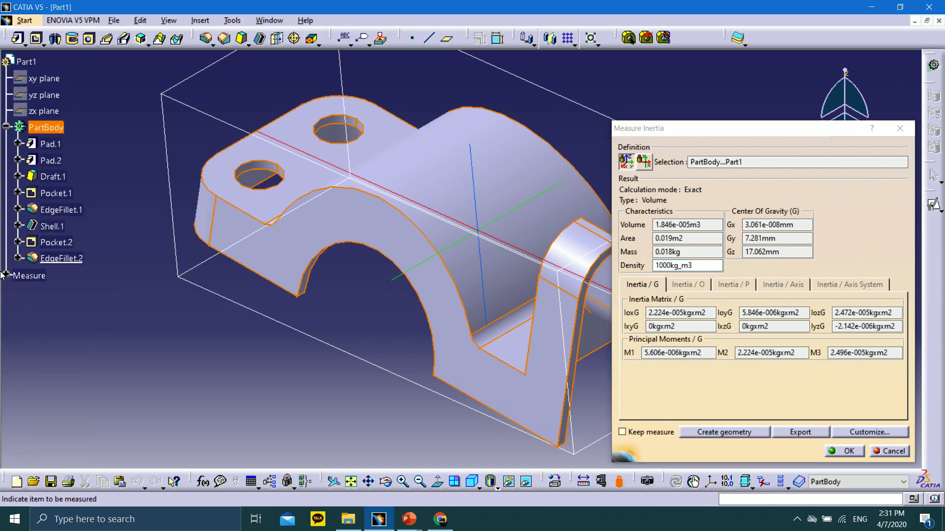
left_click(6, 277)
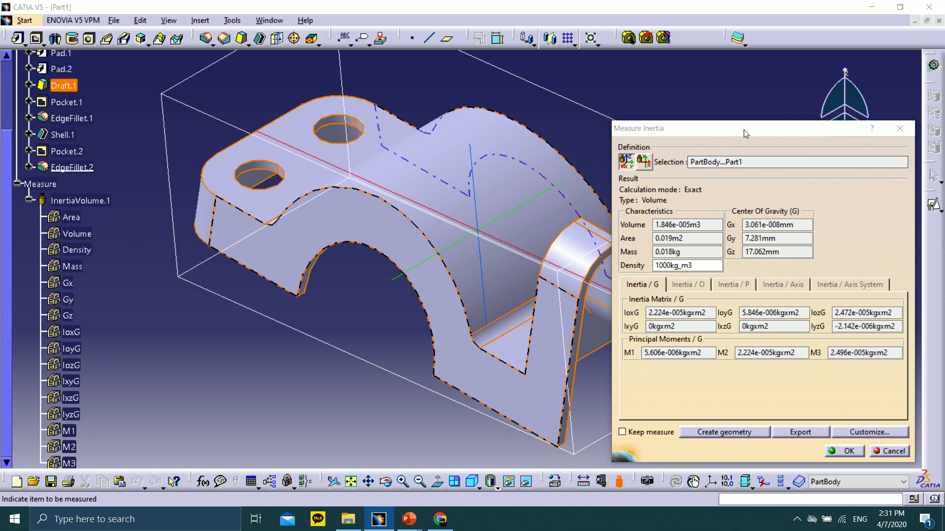
mouse_move(743, 129)
left_mouse_down()
mouse_move(309, 112)
mouse_move(711, 104)
mouse_move(750, 125)
left_mouse_up()
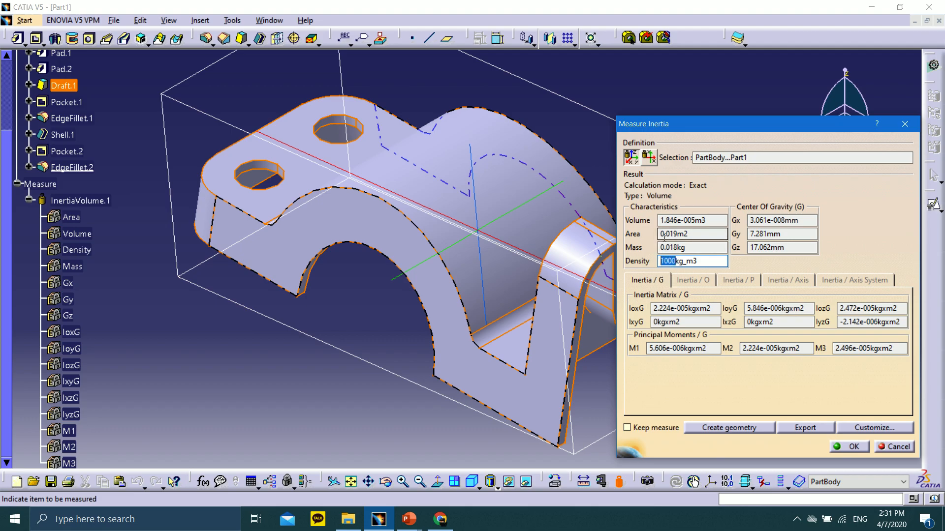
Set the density to 2700 kg/m3 in the inertia measurement, check the resulting mass and close the measurement
type("2700")
key("Return")
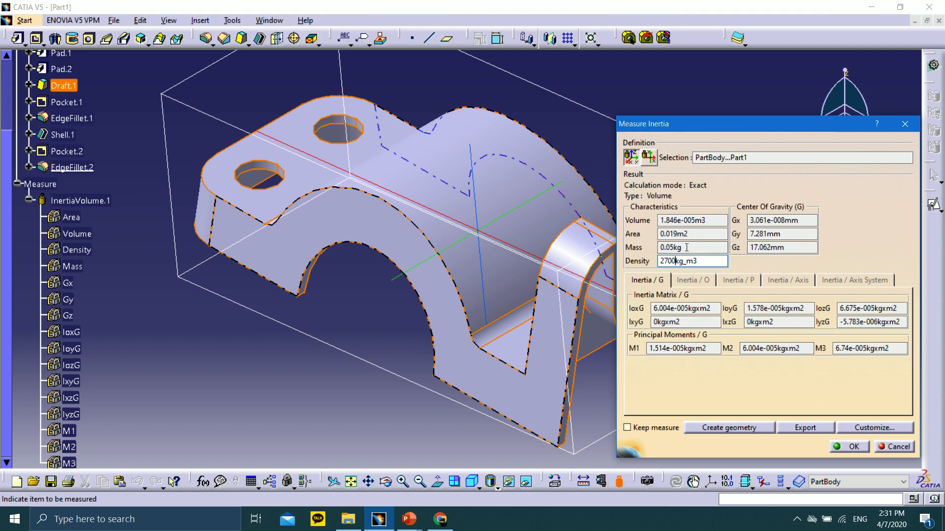
left_click_drag(684, 247, 671, 246)
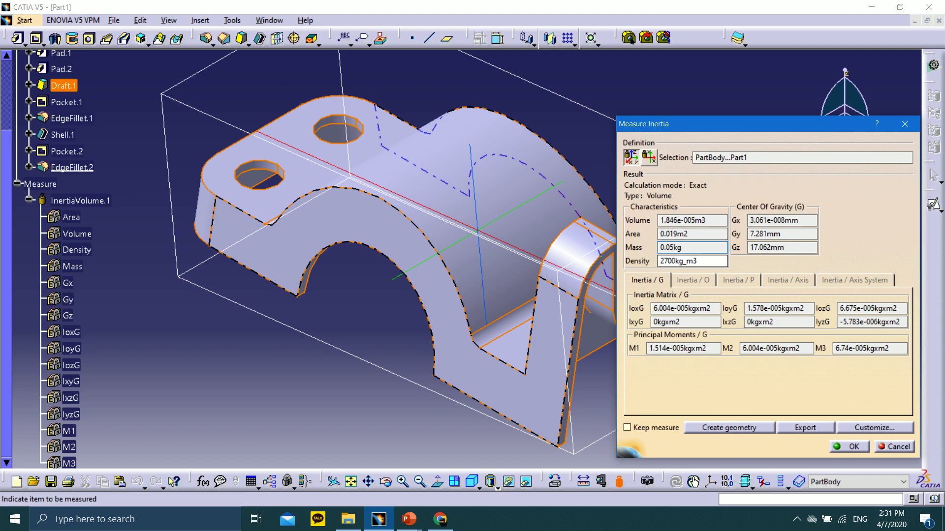
left_click(839, 447)
Show the xy, yz and zx reference planes again
middle_click_drag(685, 204, 665, 197)
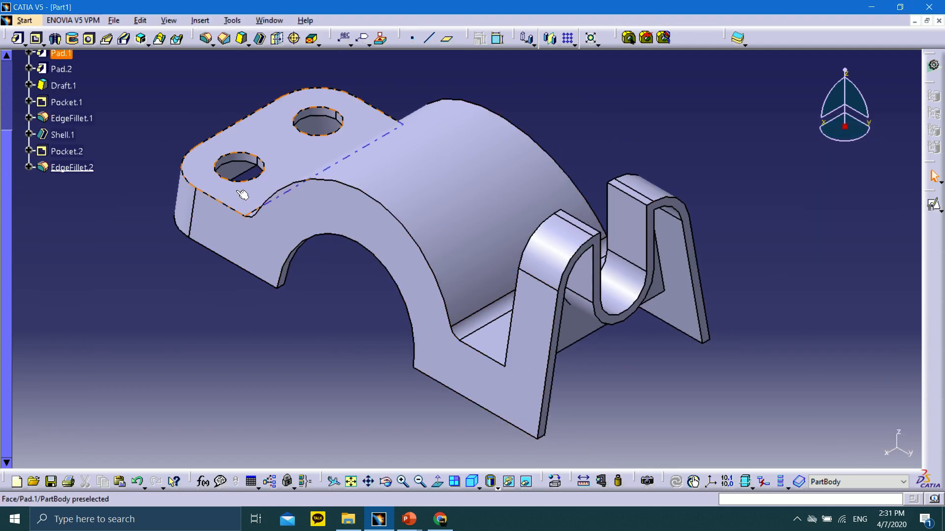
scroll(87, 131, "up", 5)
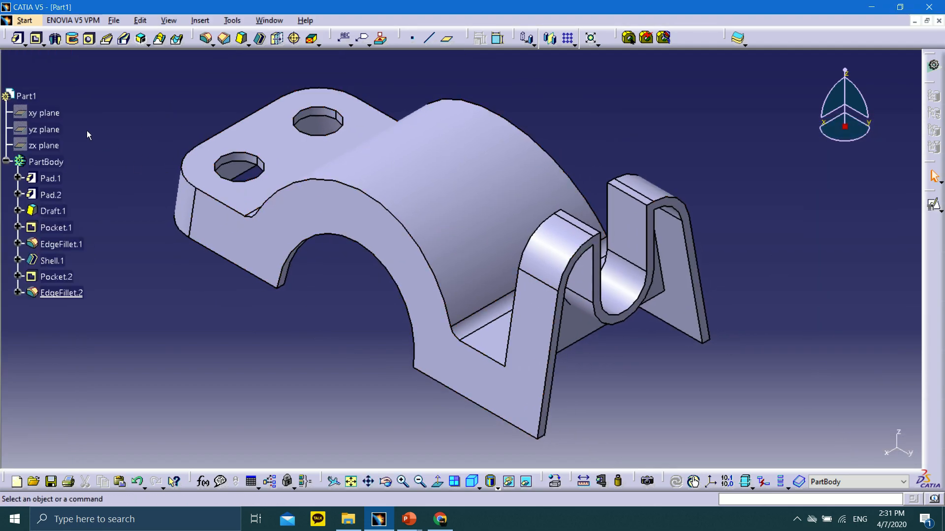
right_click(55, 71)
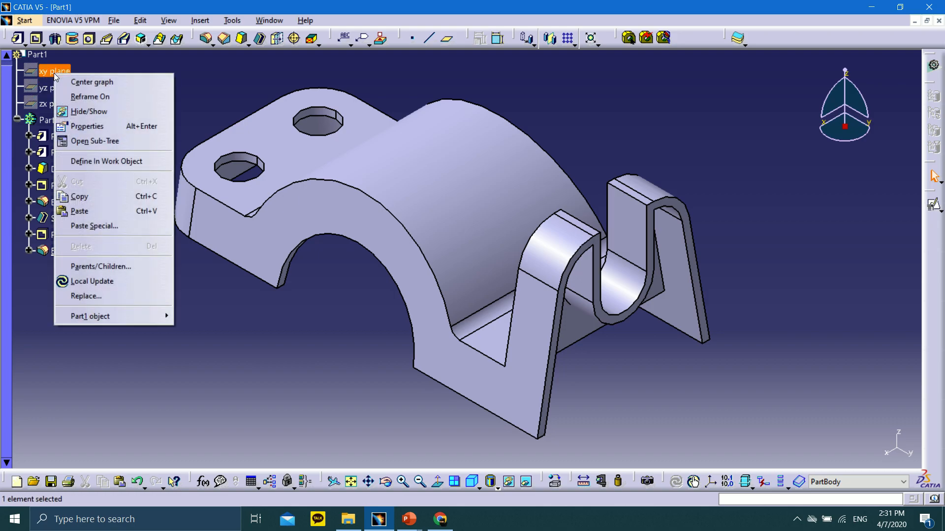
left_click(86, 111)
right_click(54, 87)
left_click(86, 121)
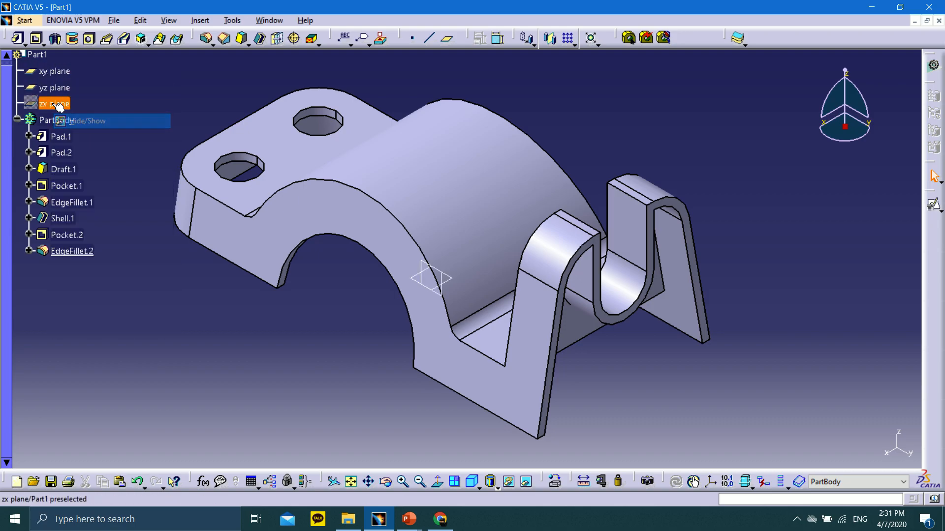
right_click(54, 104)
left_click(87, 138)
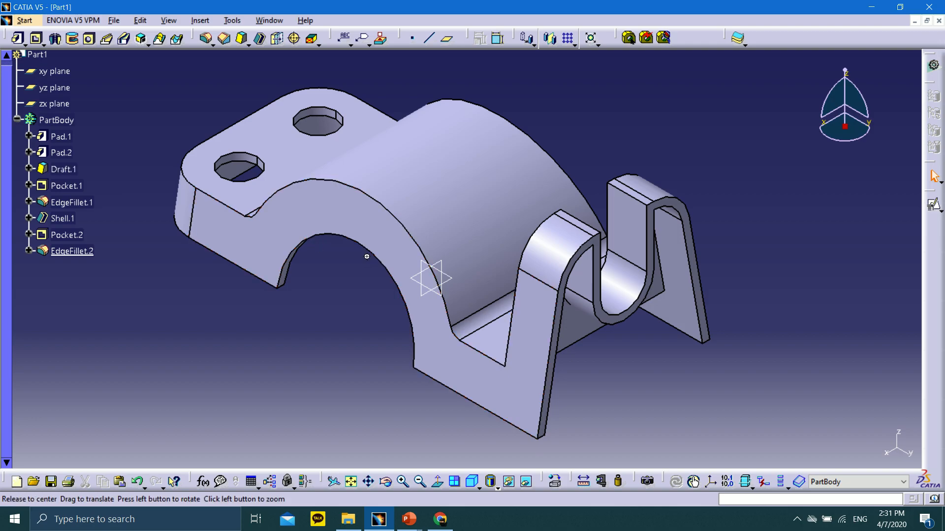
middle_click_drag(367, 255, 424, 264)
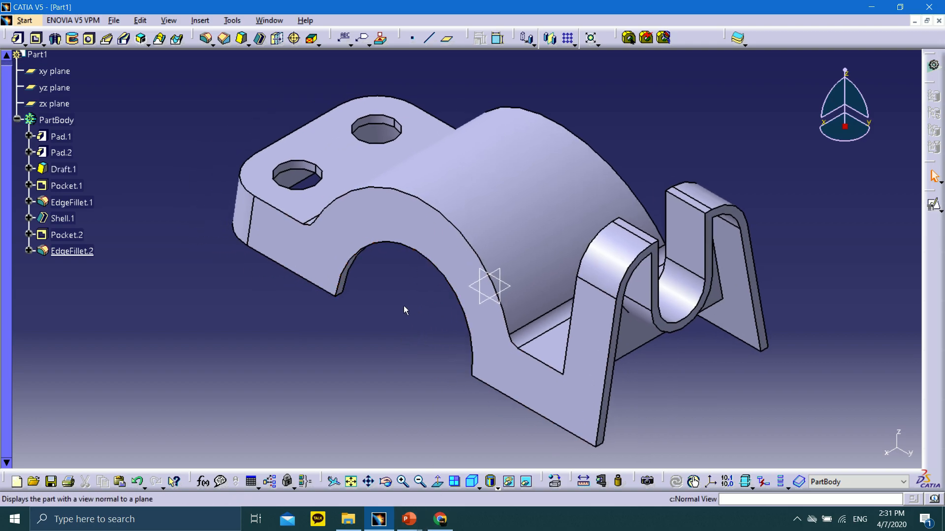
Save the part as the CATPart file Part1 in the Documents folder
left_click(23, 21)
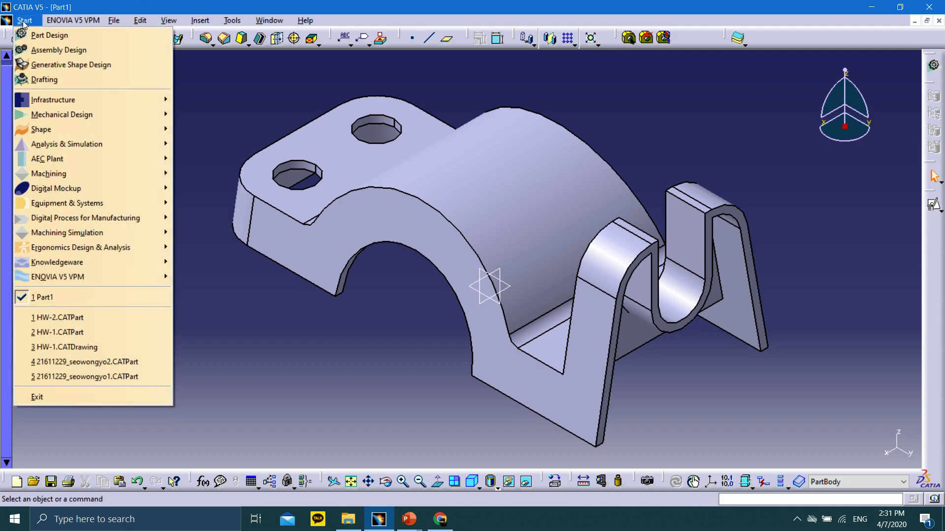
mouse_move(112, 20)
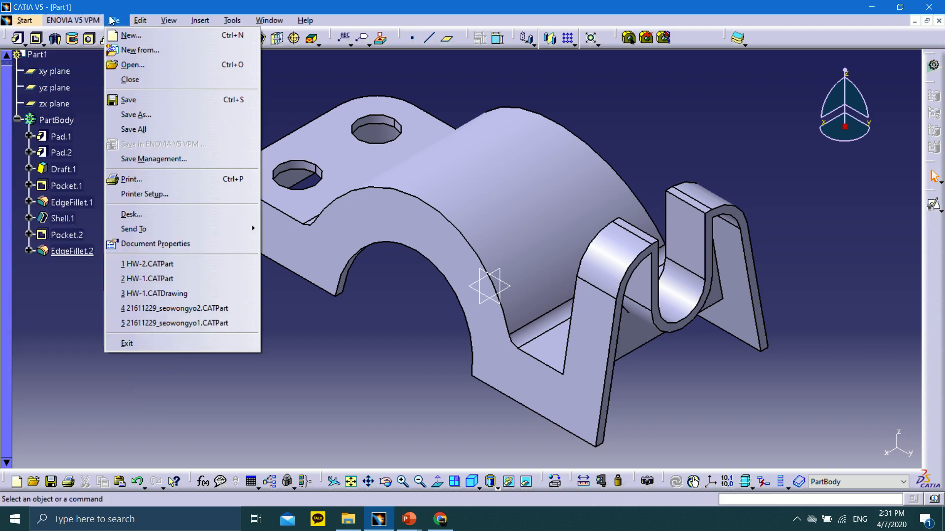
left_click(129, 99)
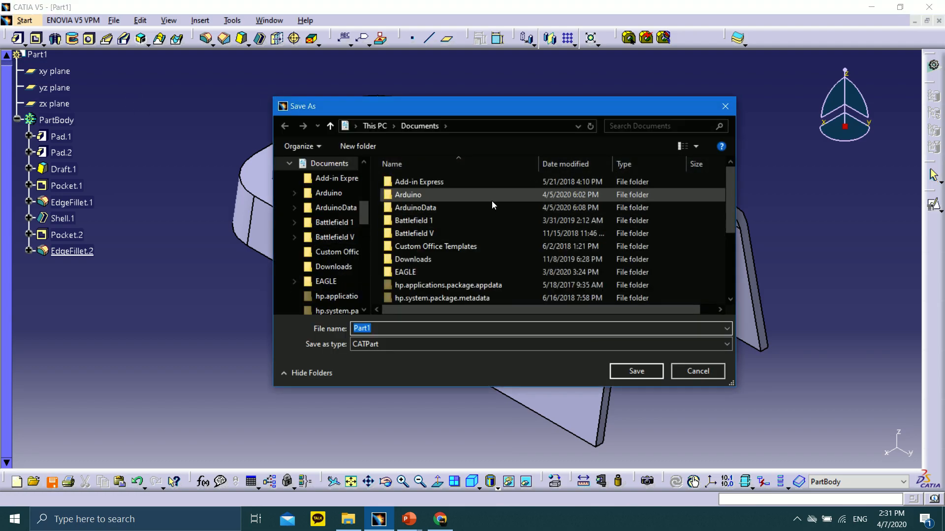
scroll(493, 226, "down", 3)
scroll(475, 281, "up", 3)
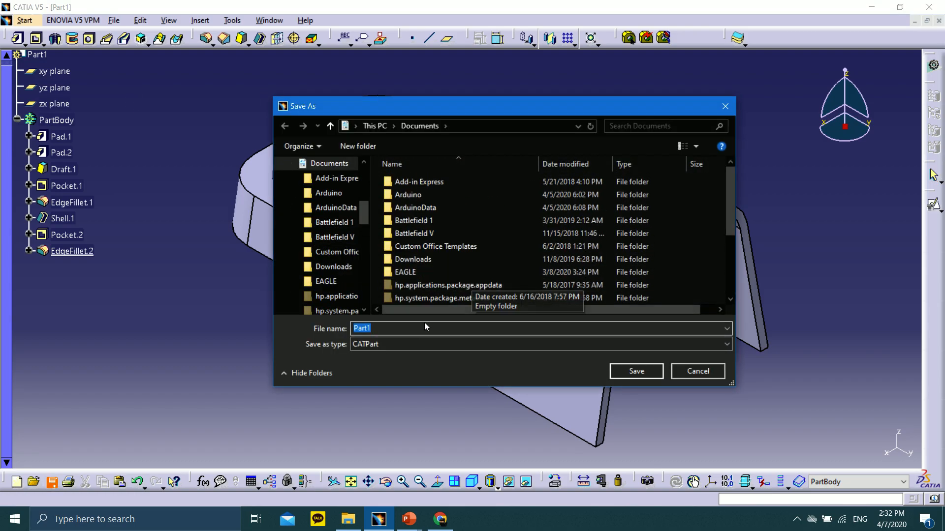
left_click(383, 329)
left_click(626, 366)
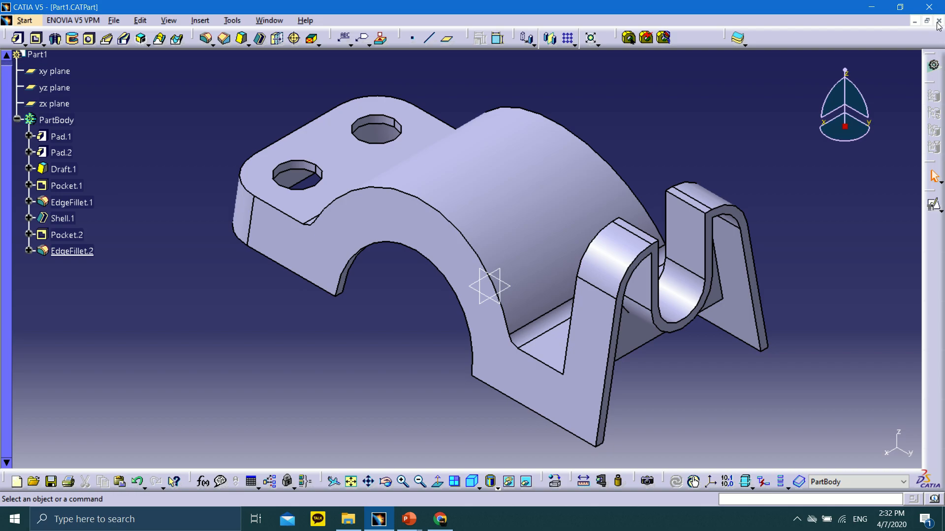
Create a new Part Design part named Part2 with hybrid design enabled
left_click(23, 21)
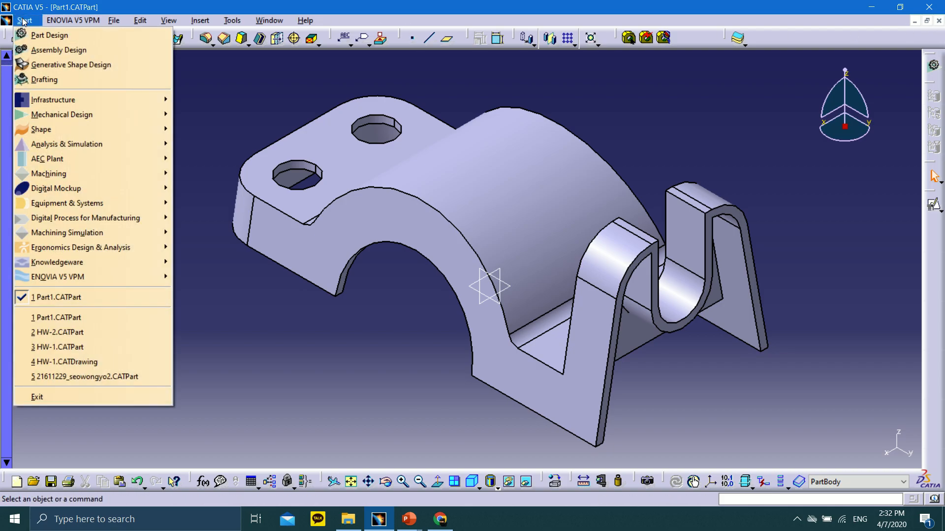
left_click(51, 35)
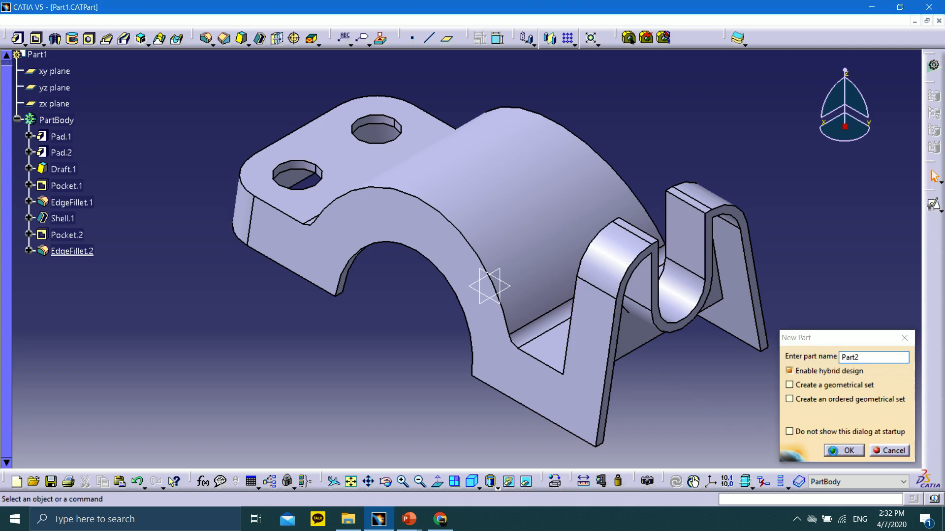
key("Return")
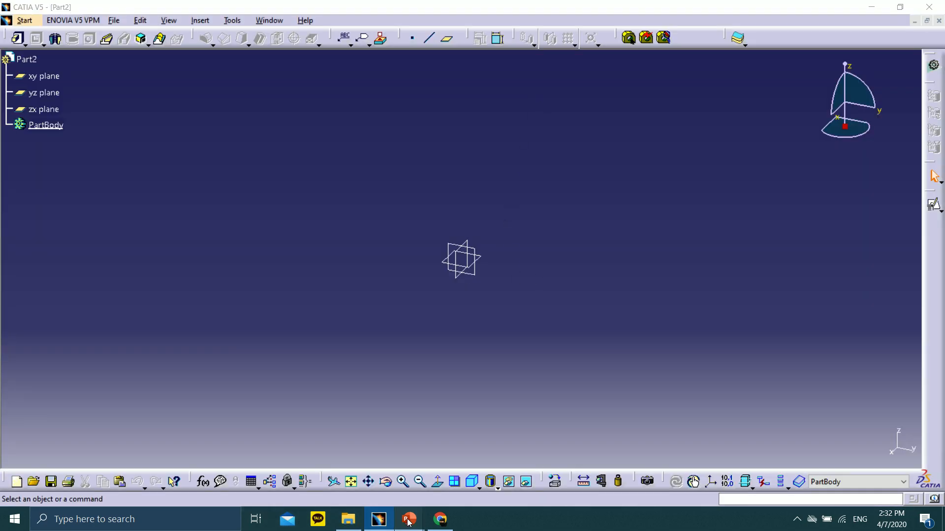
Switch to the PowerPoint slide show and advance to the Bracket-Shell-2 title slide
mouse_move(408, 521)
left_click(461, 463)
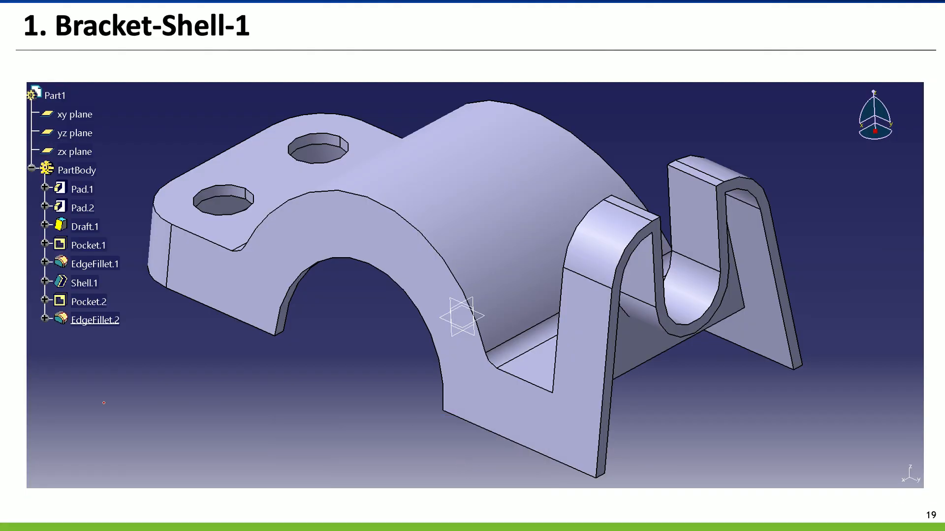
mouse_move(38, 522)
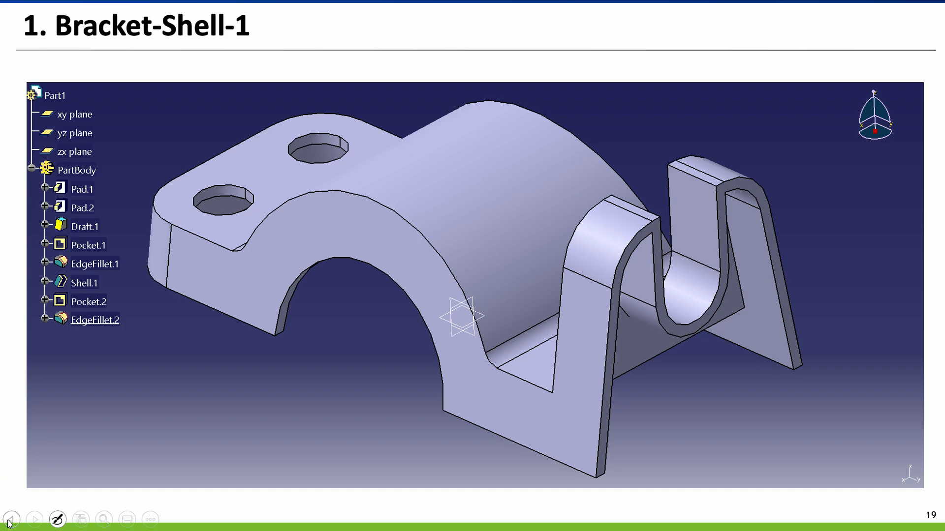
left_click(35, 520)
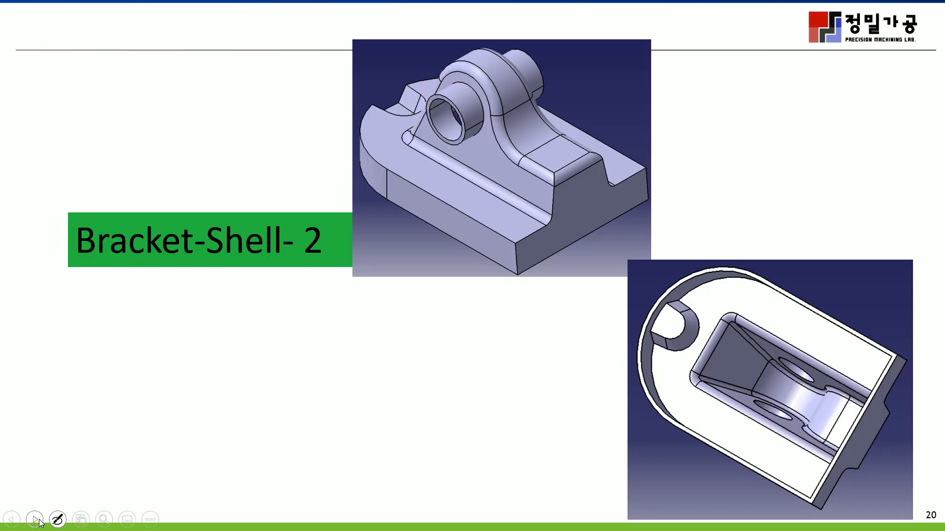
Go back through the Bracket-Shell-1 slides to the dimensioned drawing views on slide 6
left_click(7, 521)
left_click(8, 521)
left_click(7, 521)
left_click(7, 521)
left_click(7, 521)
left_click(7, 521)
left_click(7, 521)
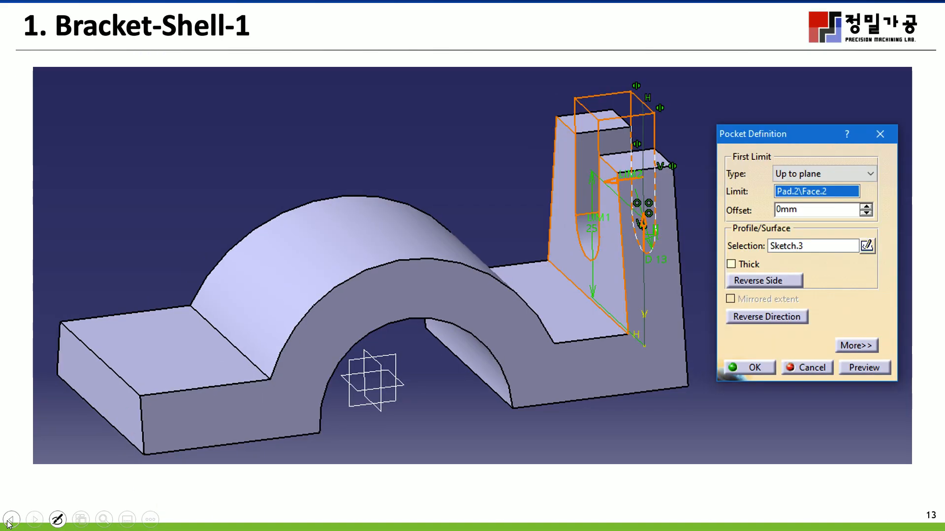
left_click(7, 521)
left_click(7, 522)
left_click(8, 521)
left_click(7, 522)
left_click(7, 521)
left_click(7, 521)
left_click(7, 521)
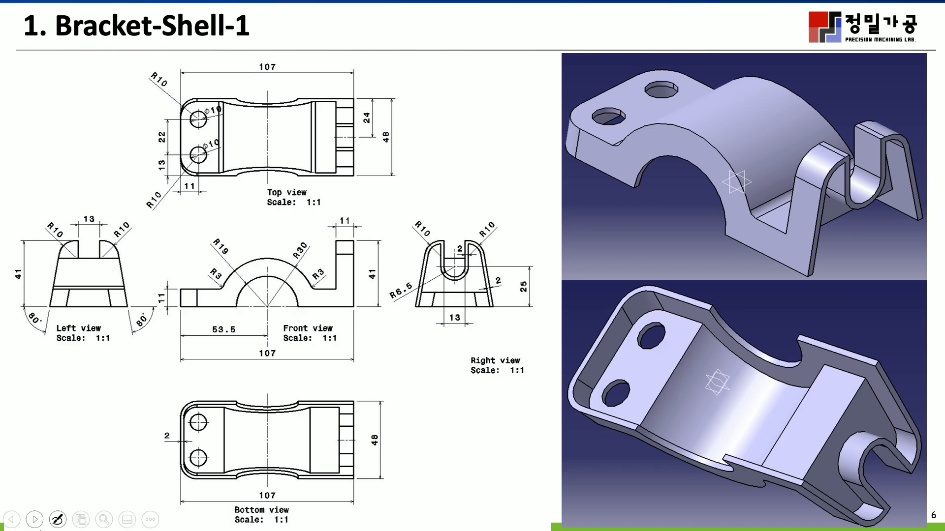
Mark the Mirrored extent option on slide 8 and the narrow strip at the base end of the sketch on slide 9
left_click(35, 520)
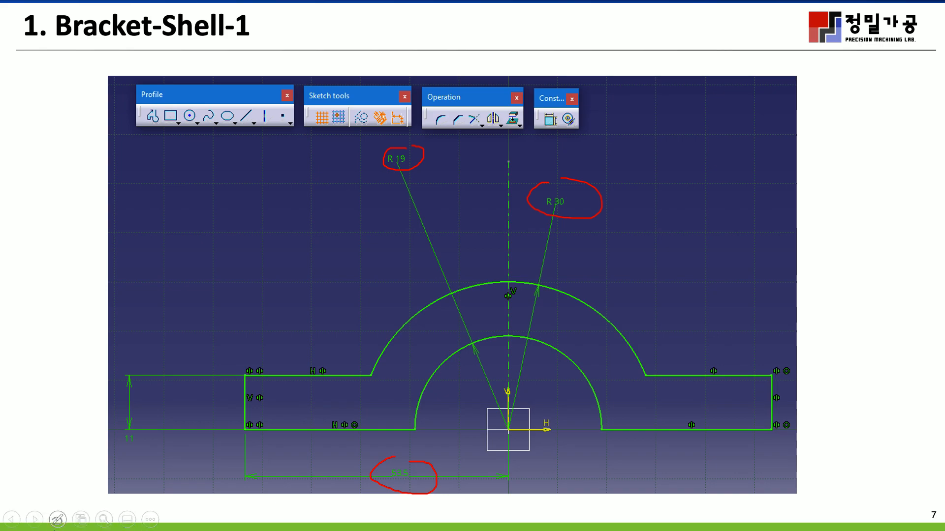
left_click(36, 519)
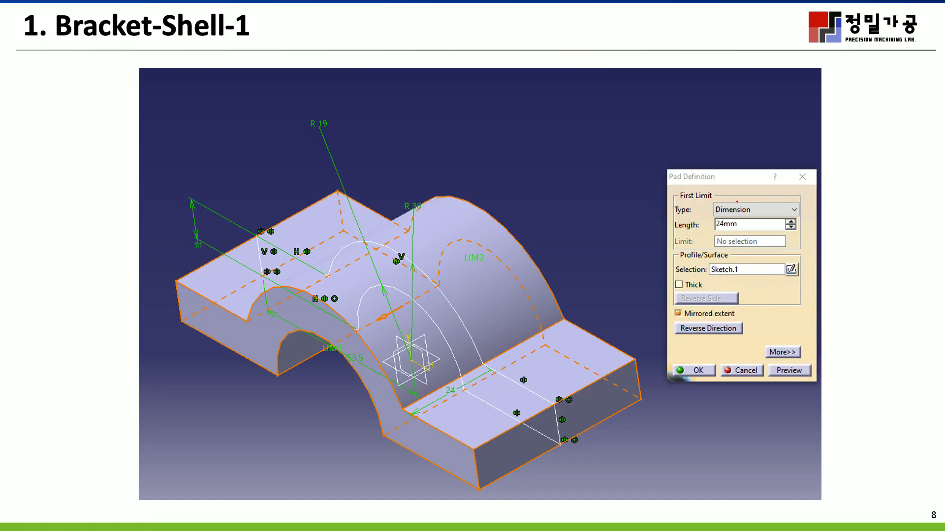
mouse_move(686, 305)
left_mouse_down()
mouse_move(676, 306)
mouse_move(753, 317)
mouse_move(655, 305)
left_mouse_up()
left_click(40, 518)
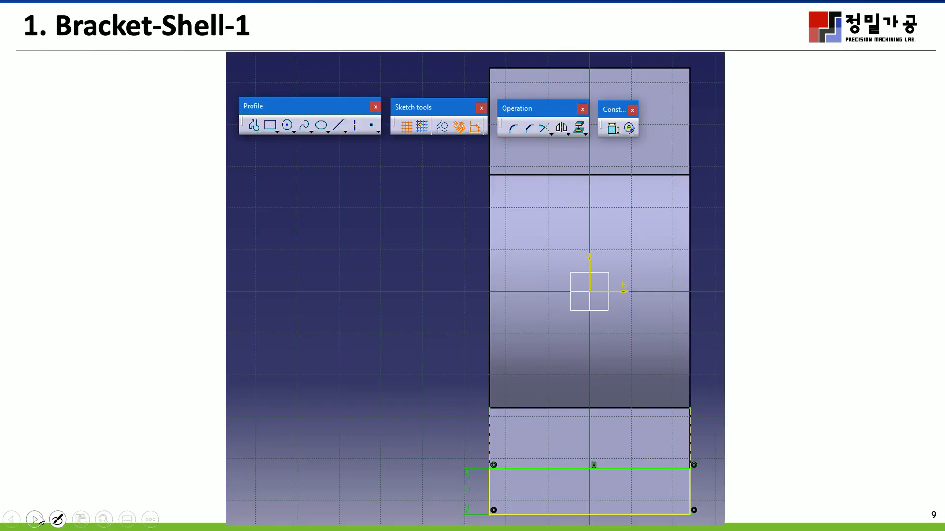
mouse_move(439, 442)
left_mouse_down()
mouse_move(453, 492)
mouse_move(777, 463)
mouse_move(431, 460)
mouse_move(734, 480)
left_mouse_up()
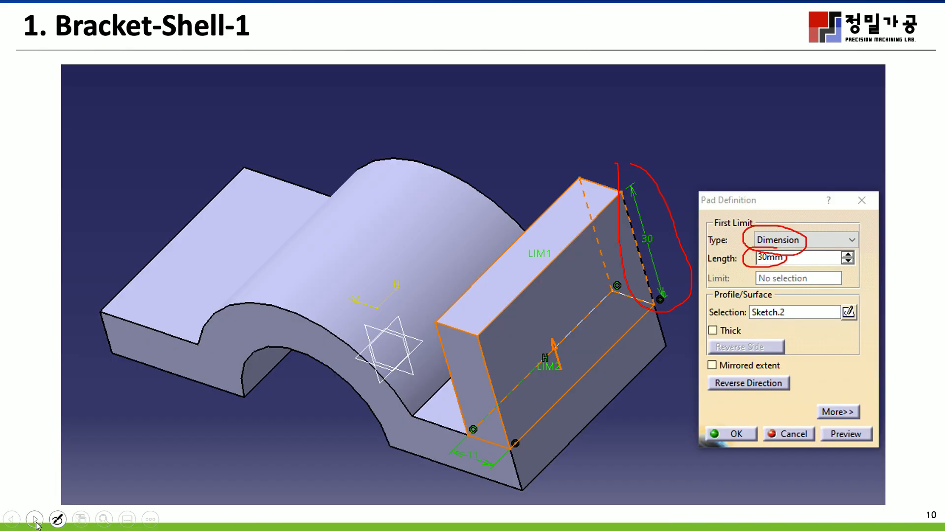
On slide 10, draw an arrow along the upright pad's extrusion direction and circle its 30 mm length
left_click(40, 518)
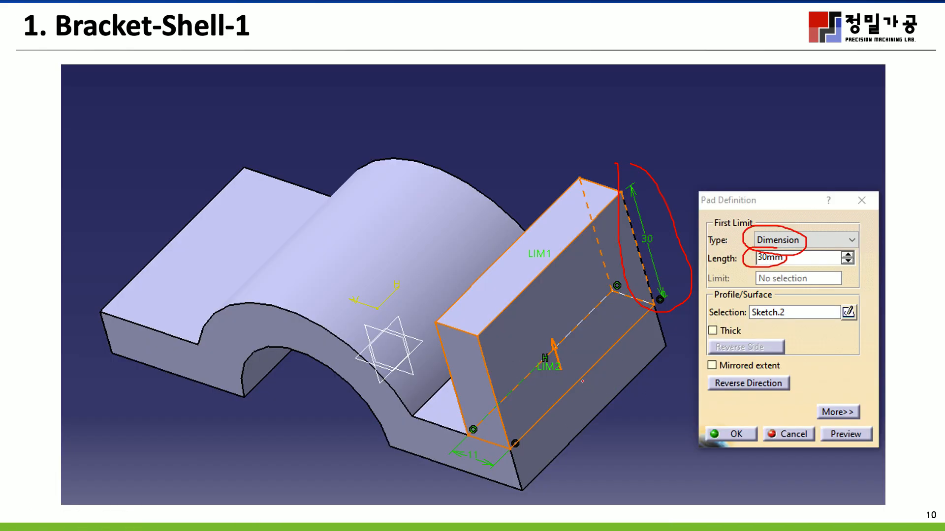
mouse_move(582, 382)
left_mouse_down()
mouse_move(550, 291)
mouse_move(565, 291)
left_mouse_up()
mouse_move(762, 249)
left_mouse_down()
mouse_move(791, 266)
mouse_move(729, 256)
left_mouse_up()
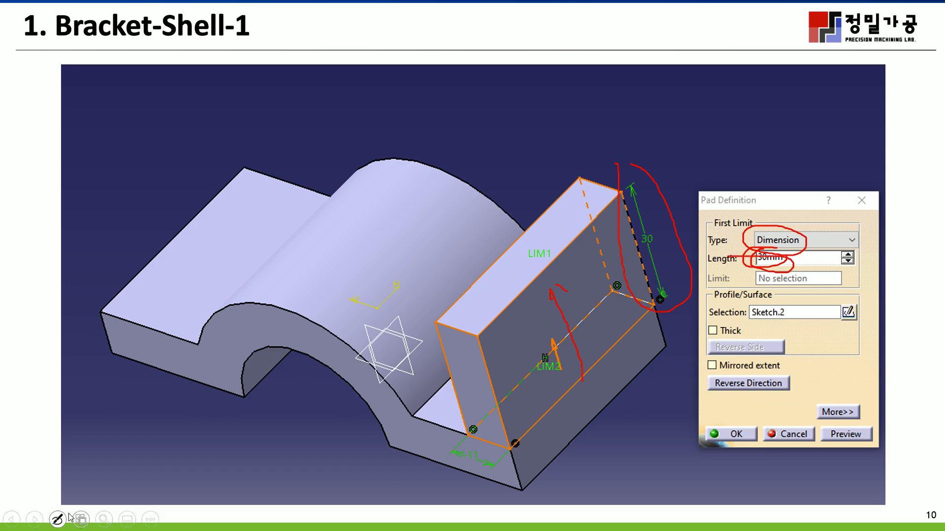
Circle the 10-degree draft angle on slide 11 and the slot profile on slide 12
left_click(40, 521)
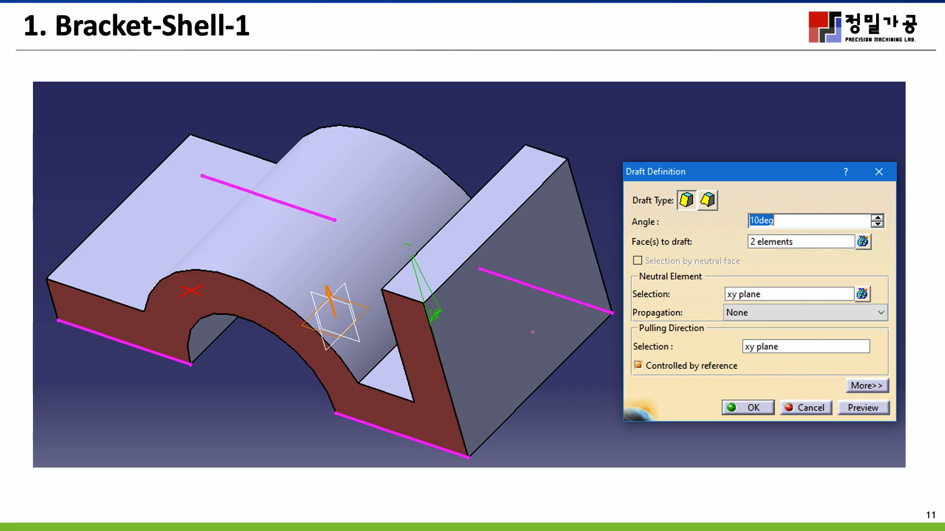
left_click_drag(755, 210, 736, 210)
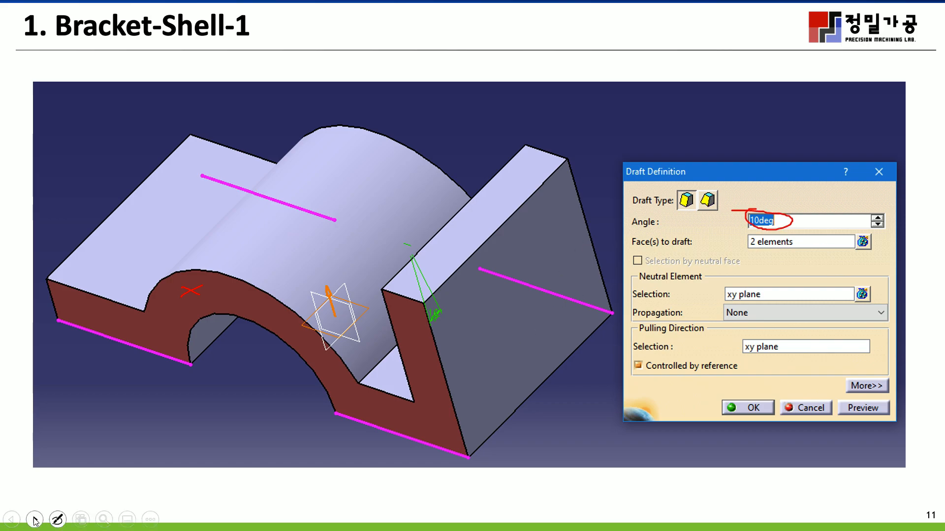
left_click(34, 520)
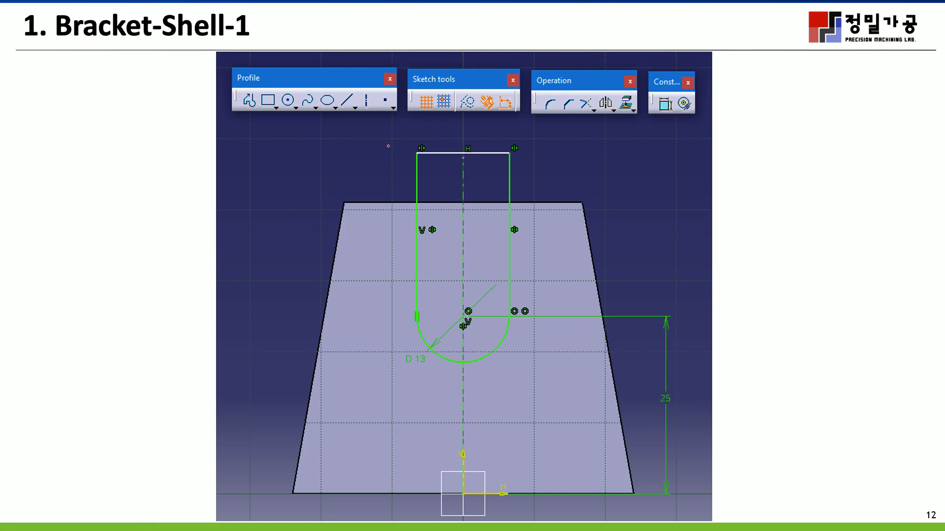
mouse_move(404, 132)
left_mouse_down()
mouse_move(517, 324)
mouse_move(362, 179)
left_mouse_up()
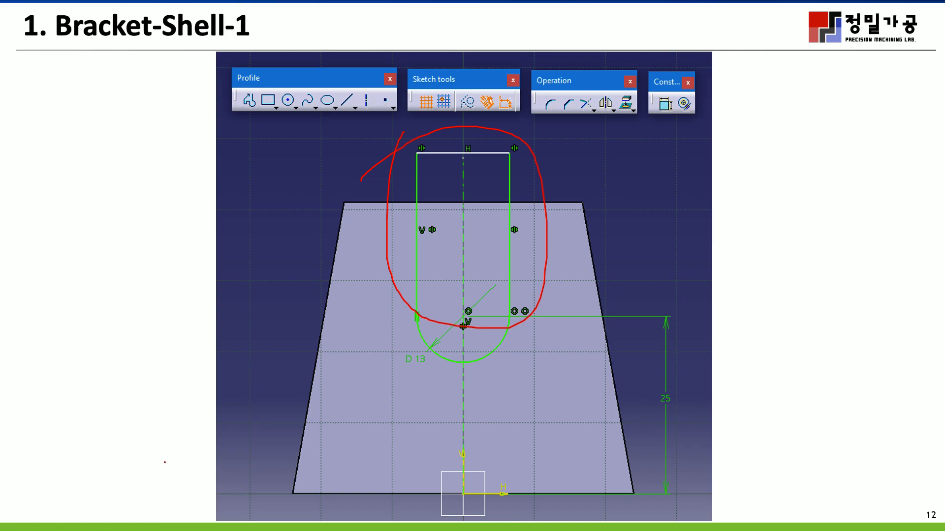
Mark the upright's end face back on slide 11 and circle the Up to plane limit type on slide 13
left_click(11, 521)
left_click_drag(542, 213, 525, 253)
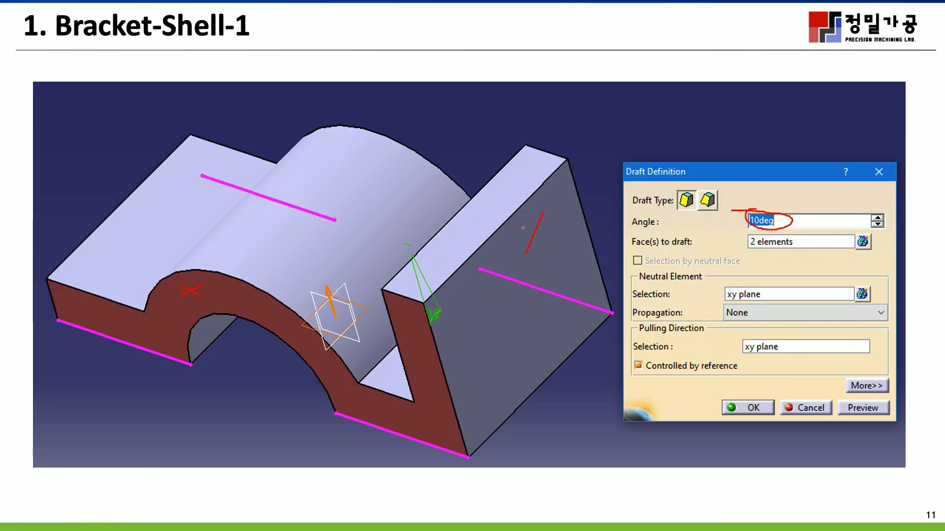
left_click(34, 520)
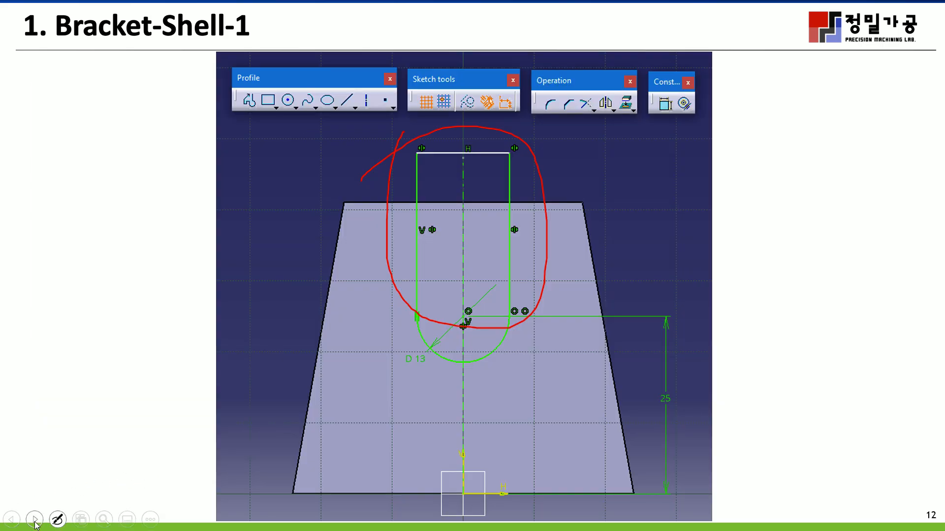
left_click(34, 519)
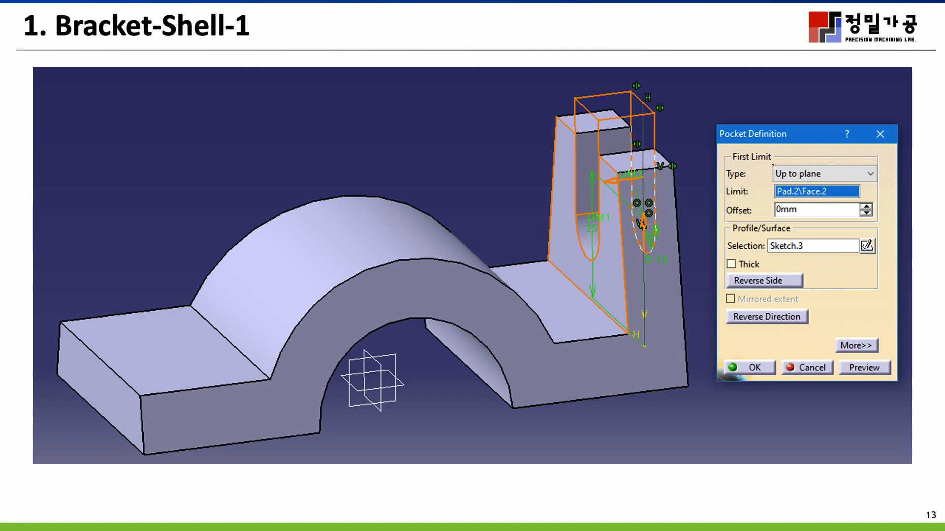
mouse_move(771, 167)
left_mouse_down()
mouse_move(807, 164)
mouse_move(751, 164)
left_mouse_up()
Circle the 10 mm edge fillet radius on slide 14 and the 2 mm inside shell thickness on slide 15
left_click(34, 519)
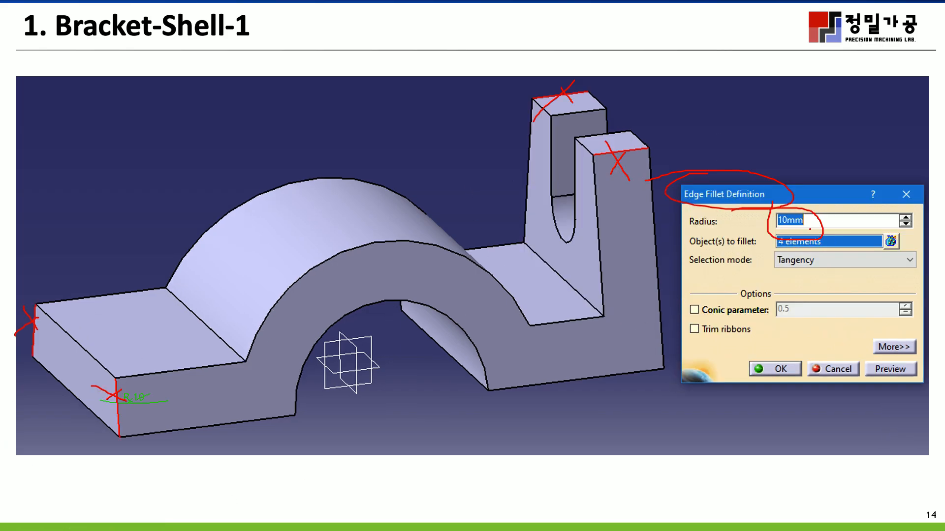
mouse_move(785, 211)
left_mouse_down()
mouse_move(770, 222)
mouse_move(826, 223)
left_mouse_up()
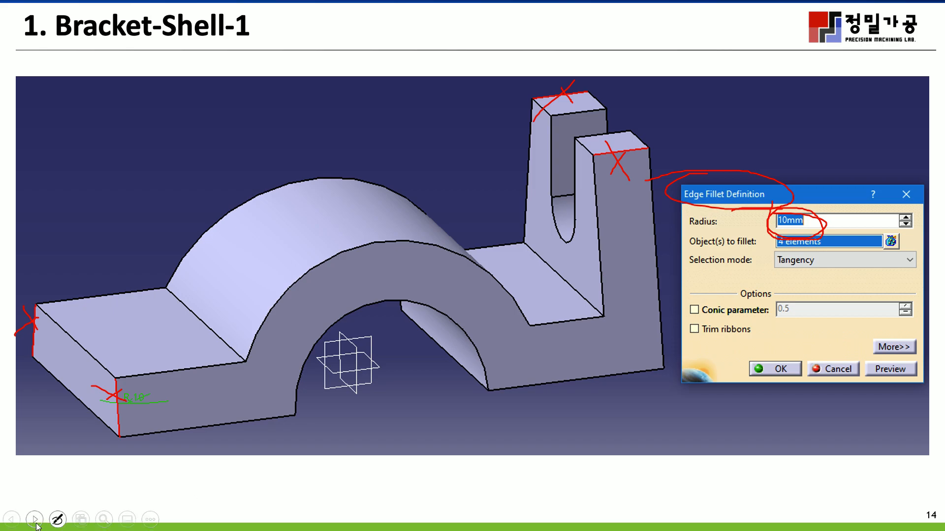
left_click(34, 520)
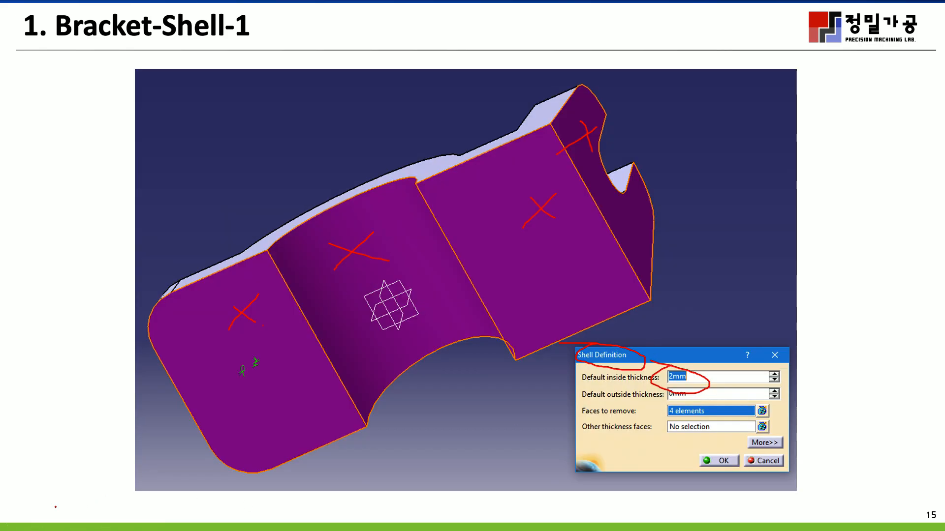
left_click_drag(665, 367, 698, 391)
Erase all ink on the shell definition slide, advance to slide 17 and erase all ink there too
left_click(57, 520)
left_click(64, 475)
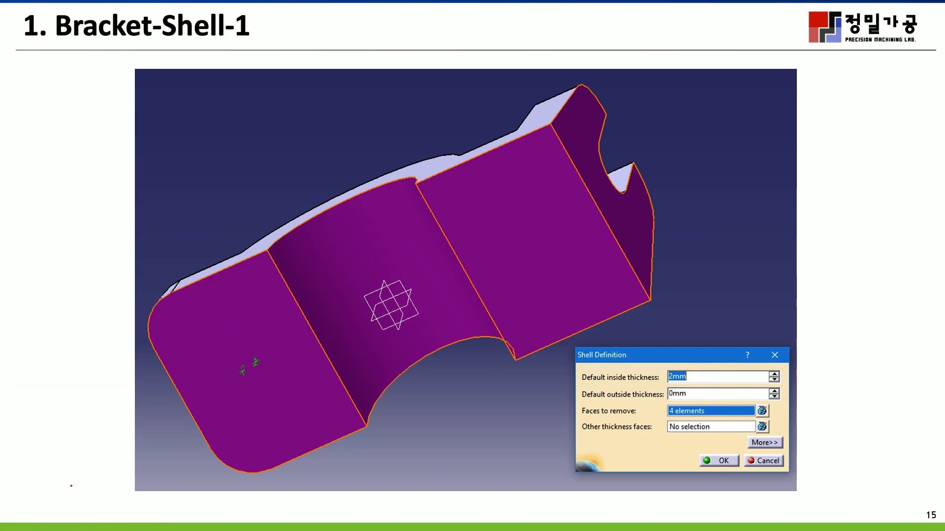
left_click(34, 519)
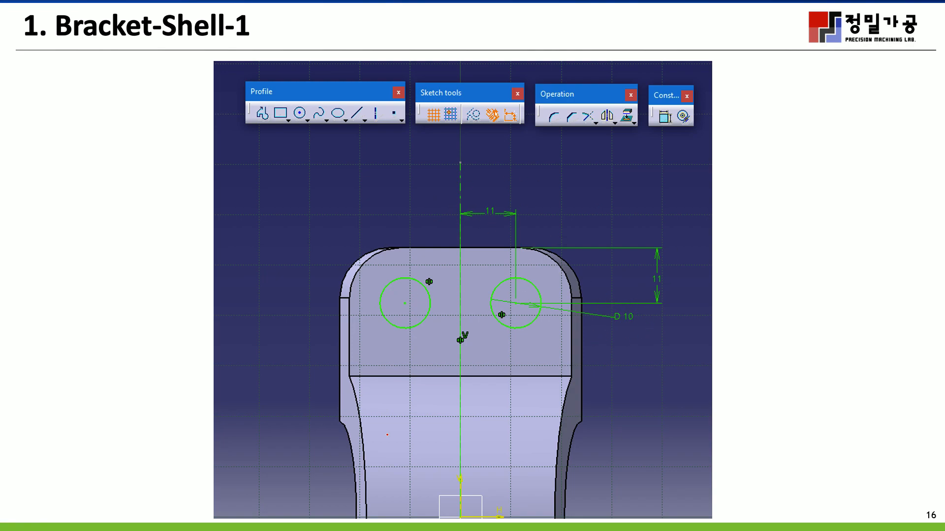
left_click(34, 521)
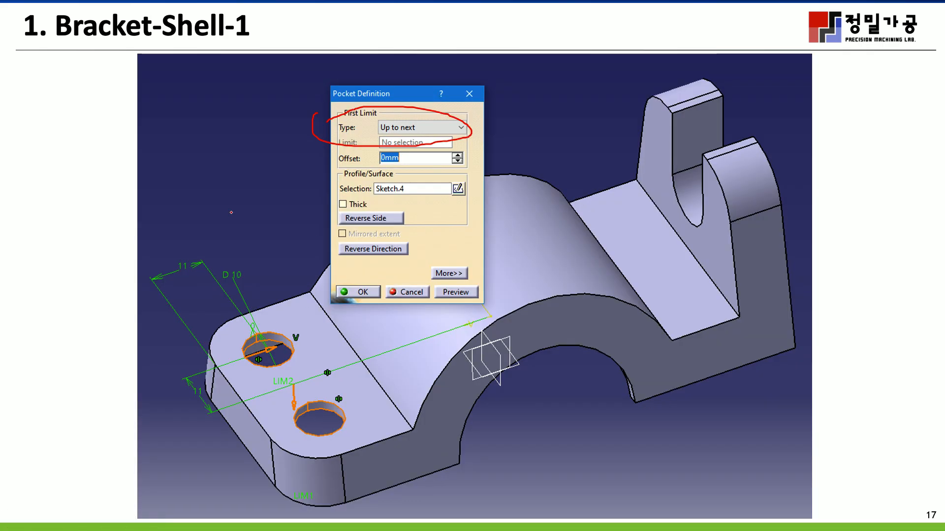
left_click(57, 519)
left_click(58, 480)
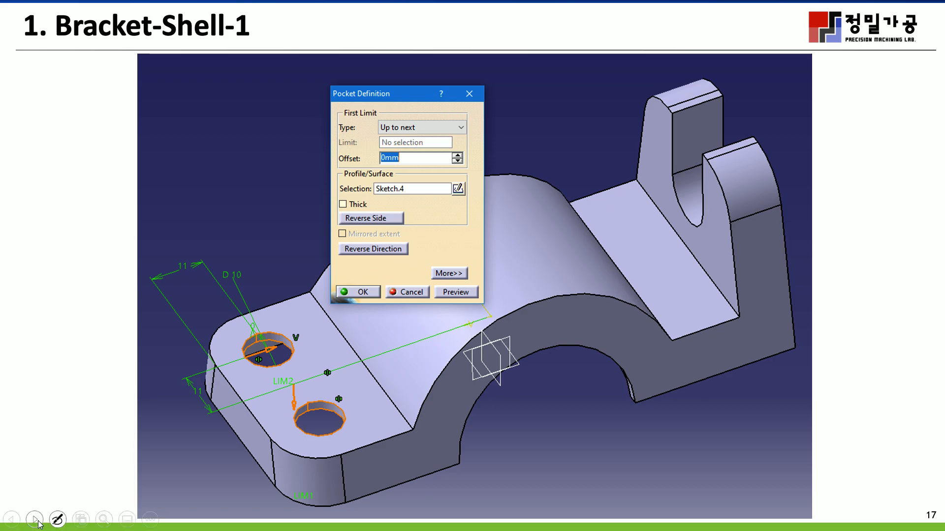
Advance to slide 18, circle the 3 mm edge fillet radius, erase all its ink and move on to slide 19
left_click(37, 521)
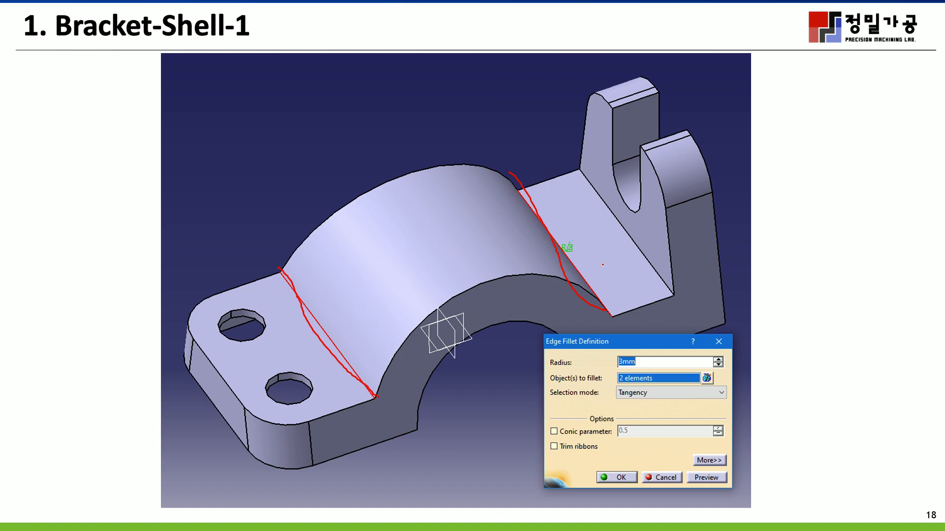
mouse_move(610, 349)
left_mouse_down()
mouse_move(652, 361)
mouse_move(596, 348)
left_mouse_up()
left_click(58, 519)
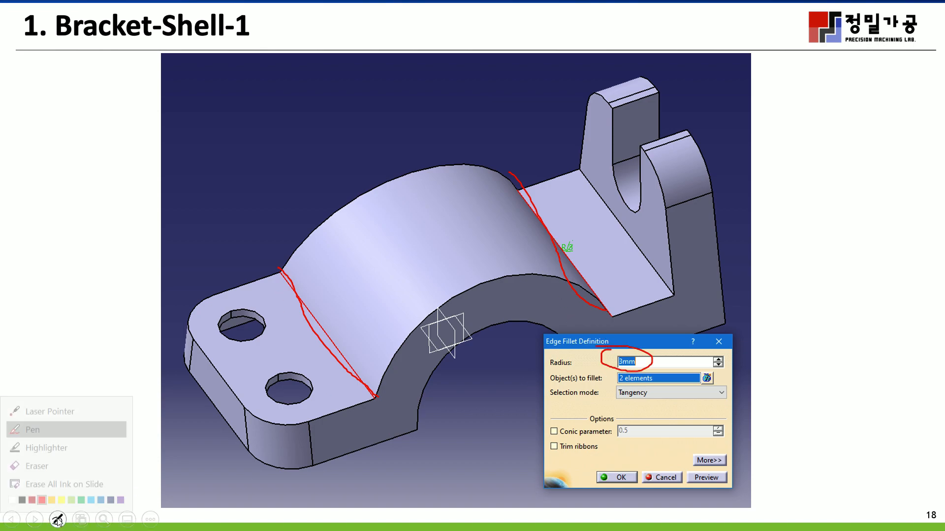
left_click(70, 475)
key("Right")
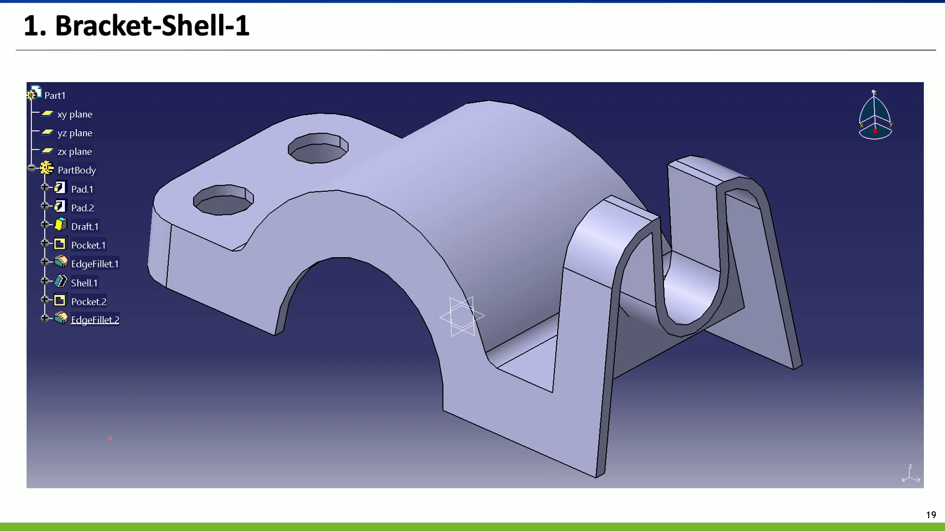
Advance through the Bracket-Shell-2 title and dimensioned drawing slides to the base sketch on slide 22
left_click(34, 519)
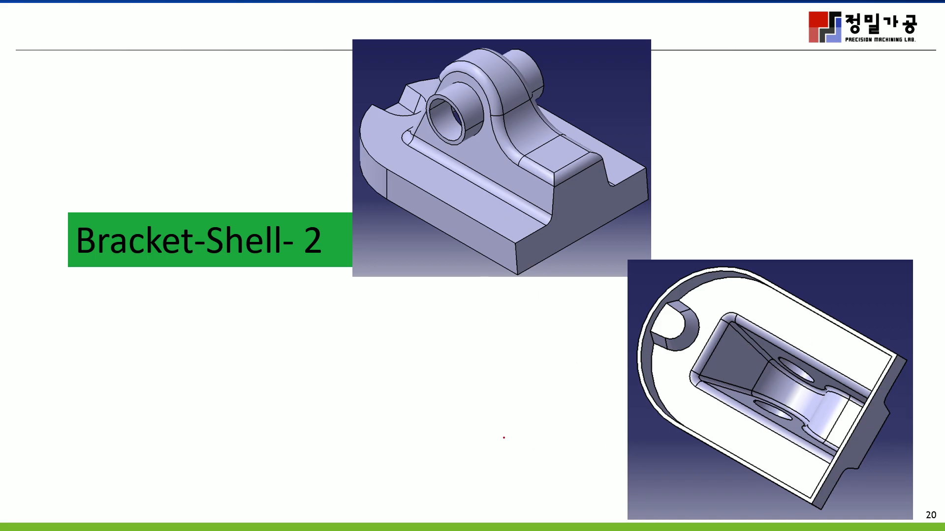
left_click(37, 520)
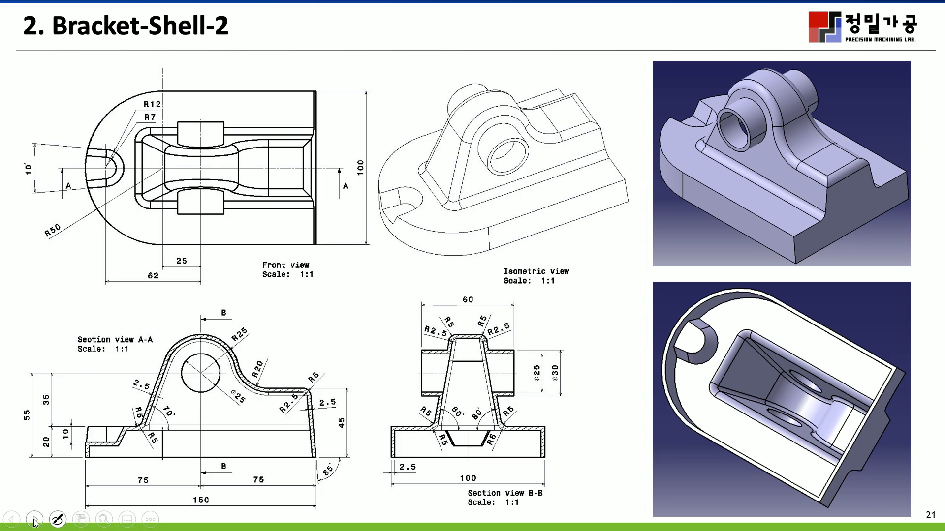
left_click(34, 525)
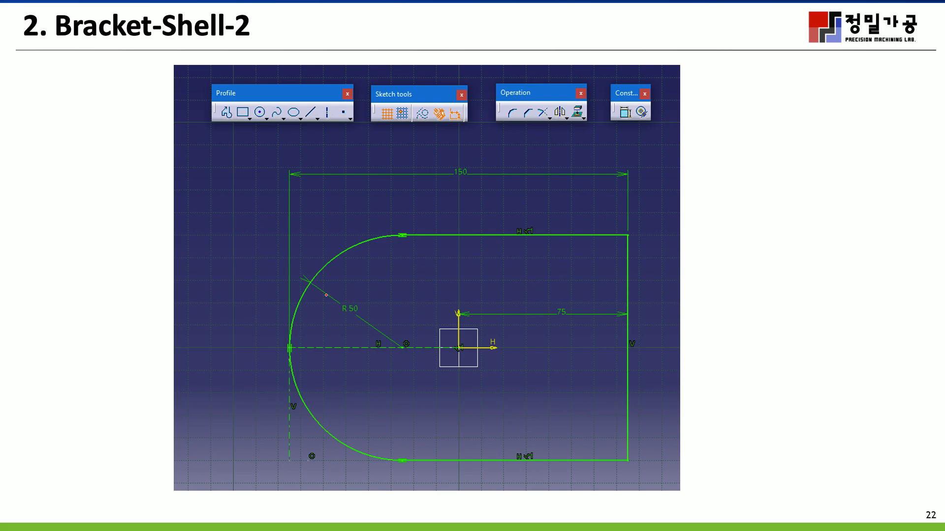
Switch to CATIA V5 and create a positioned sketch on the xy plane with Reverse V and Swap enabled
key("super")
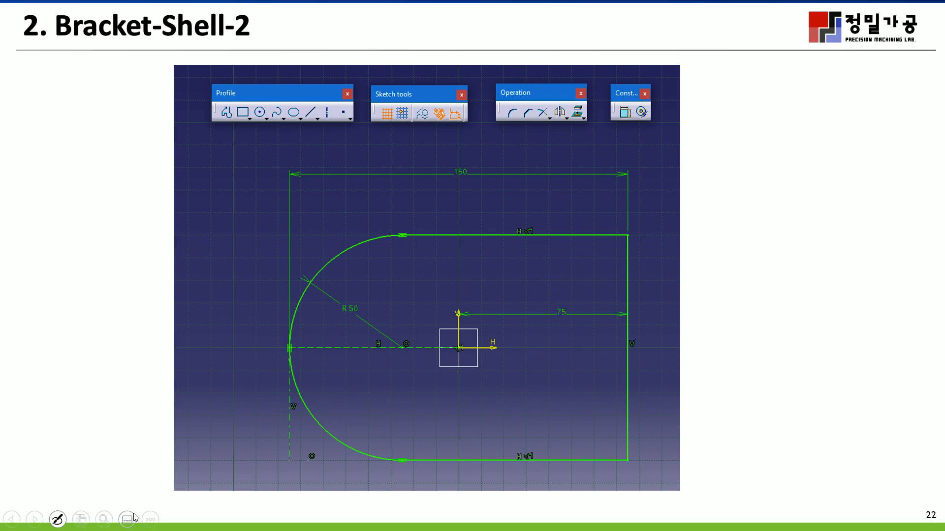
left_click(379, 519)
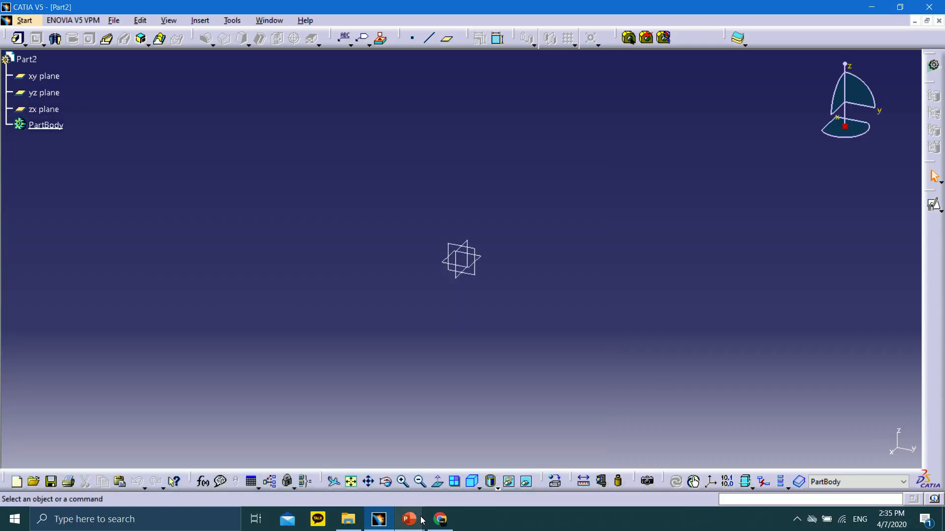
left_click(481, 261)
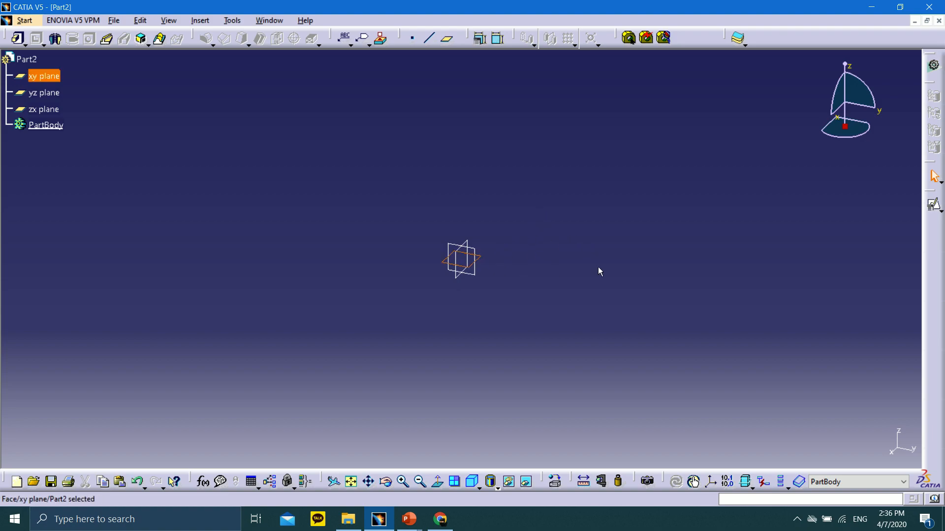
left_click(940, 209)
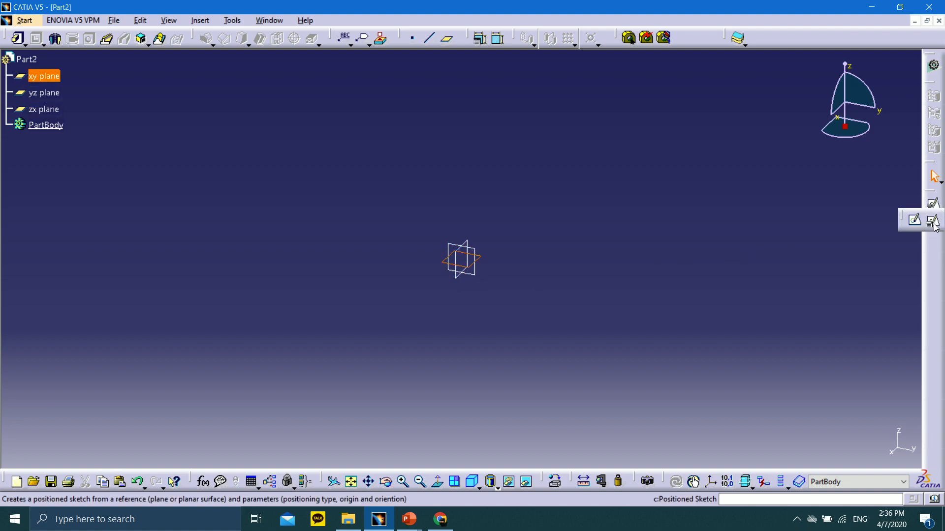
left_click(935, 226)
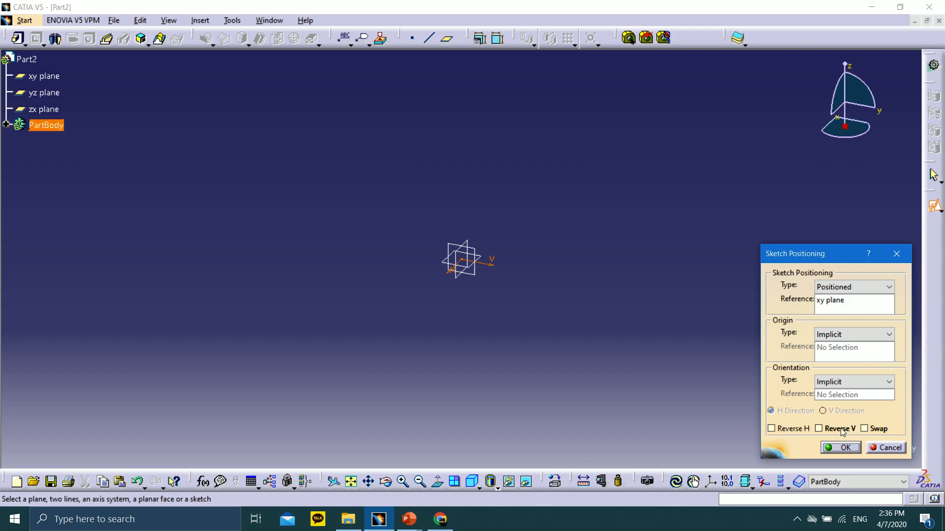
left_click(868, 429)
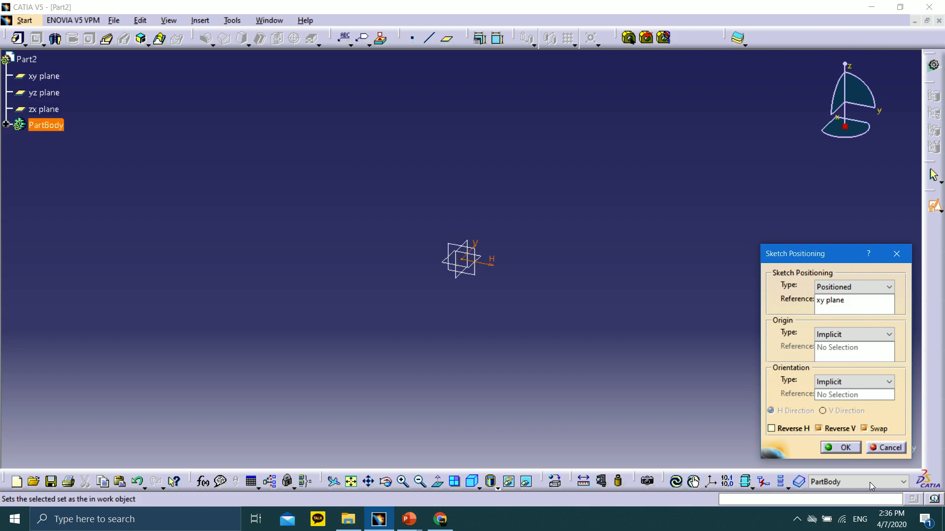
left_click(841, 447)
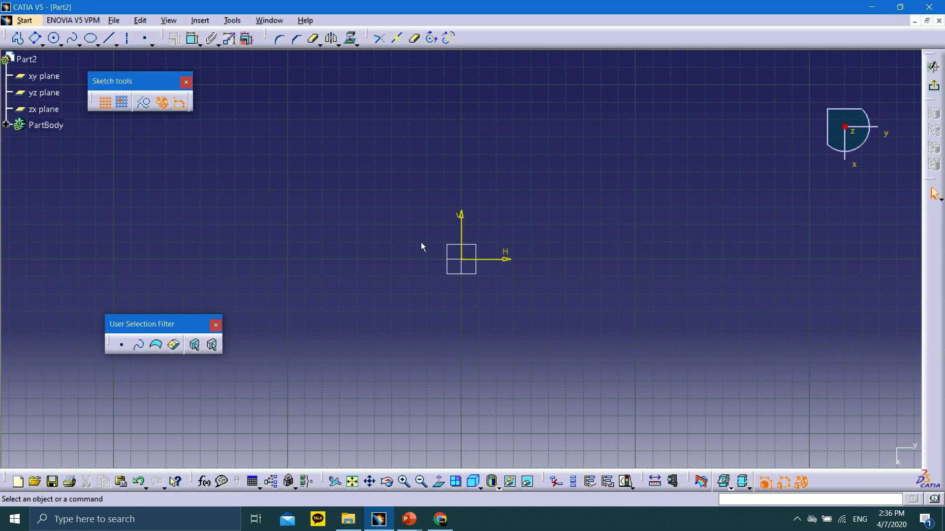
Draw a horizontal axis line from the sketch origin in the negative H direction
mouse_move(573, 264)
middle_mouse_down()
mouse_move(565, 287)
mouse_move(582, 239)
mouse_move(553, 253)
middle_mouse_up()
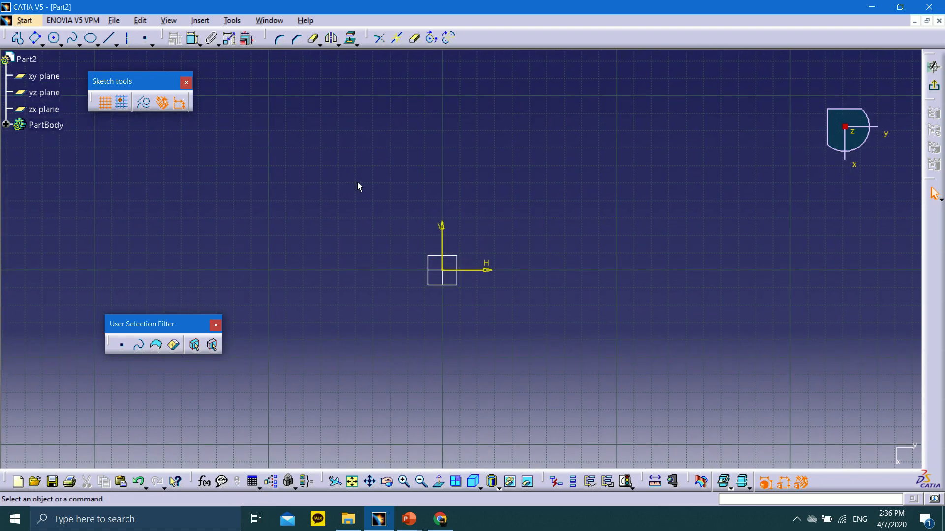
left_click(128, 37)
left_click(442, 270)
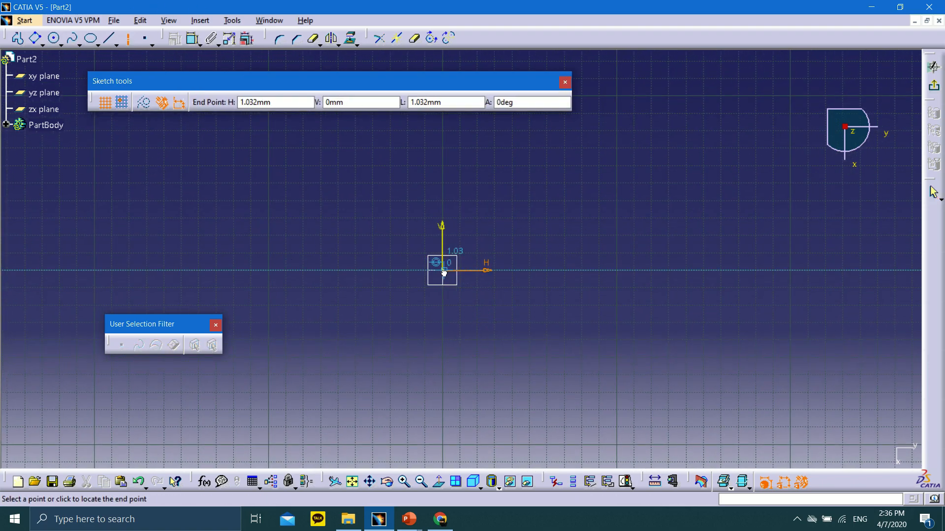
left_click(248, 263)
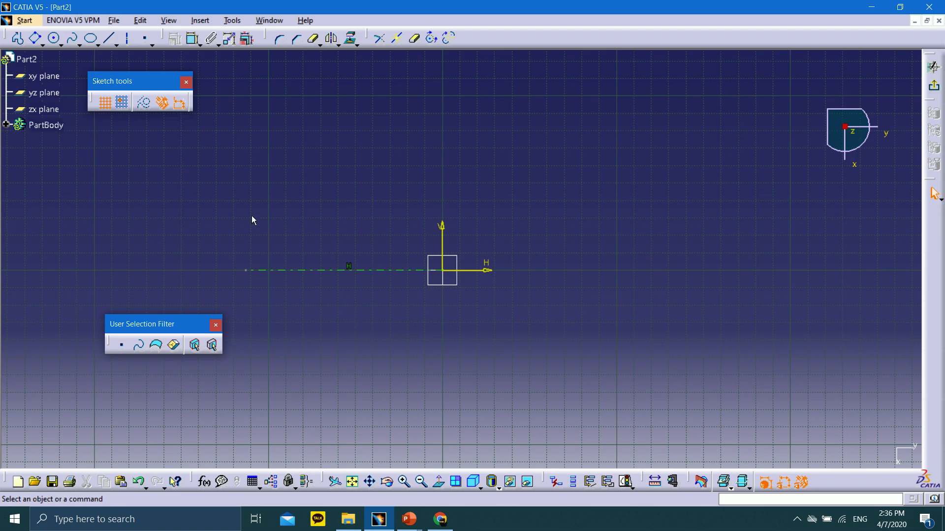
Draw a circle of about 59 mm radius centred on the axis line and passing through its outer endpoint
left_click(54, 38)
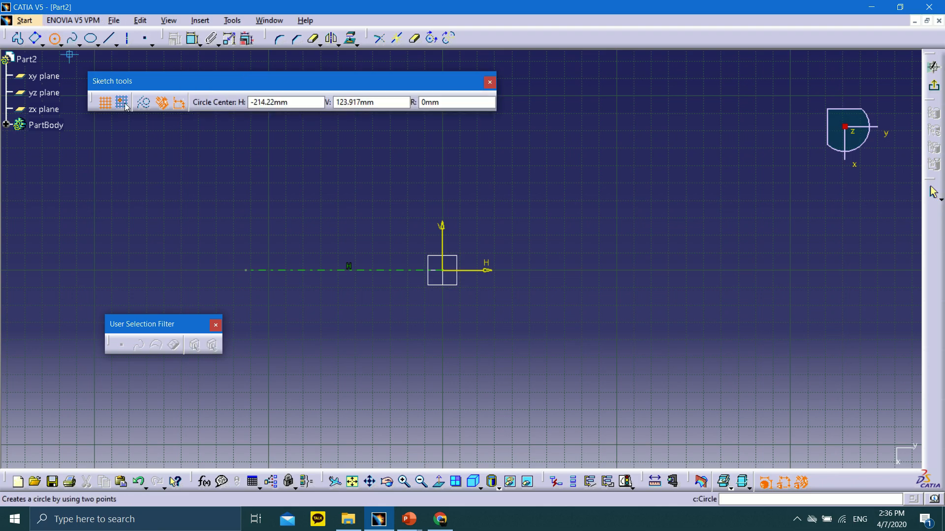
left_click(348, 270)
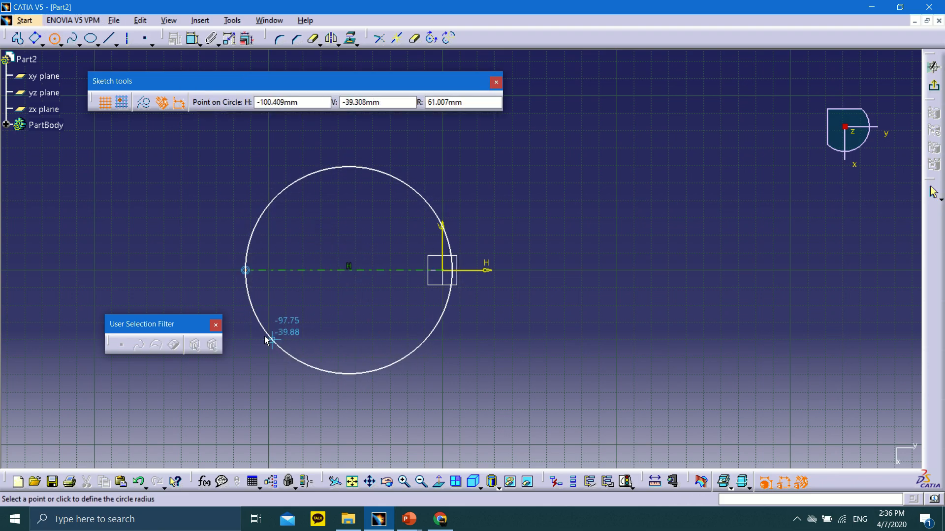
left_click(248, 271)
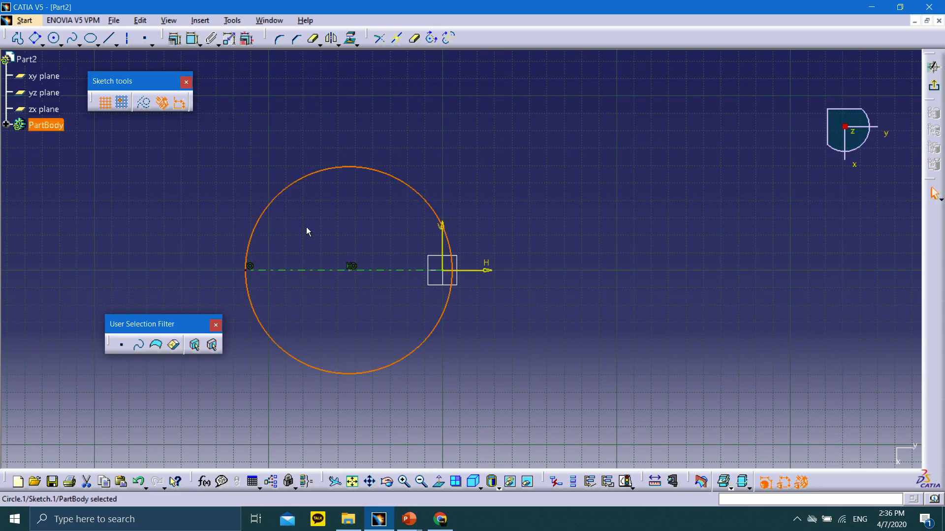
Dimension the circle as a radius and set it to 50 mm
left_click(192, 40)
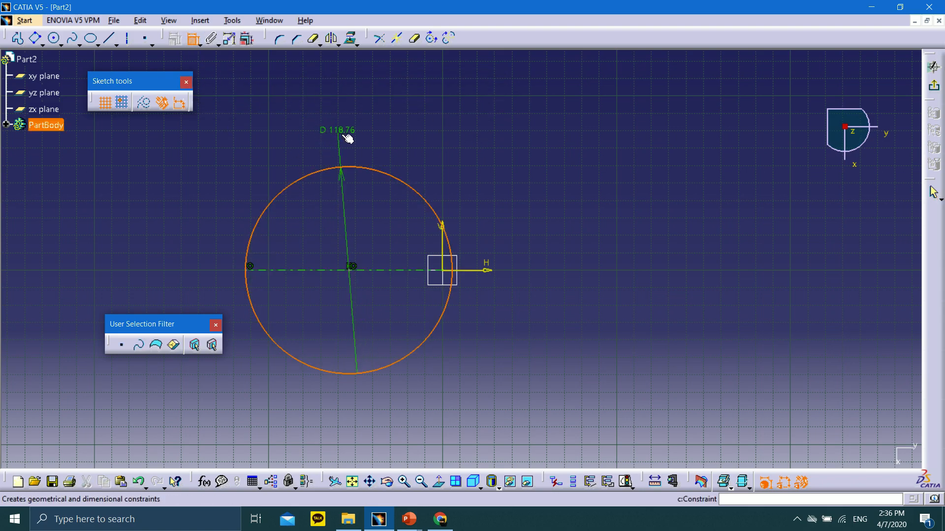
double_click(407, 128)
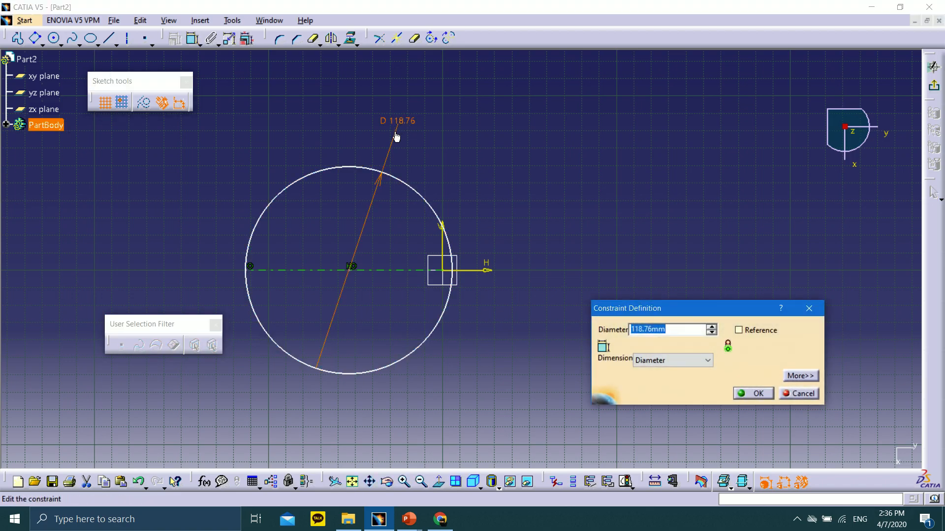
left_click(649, 360)
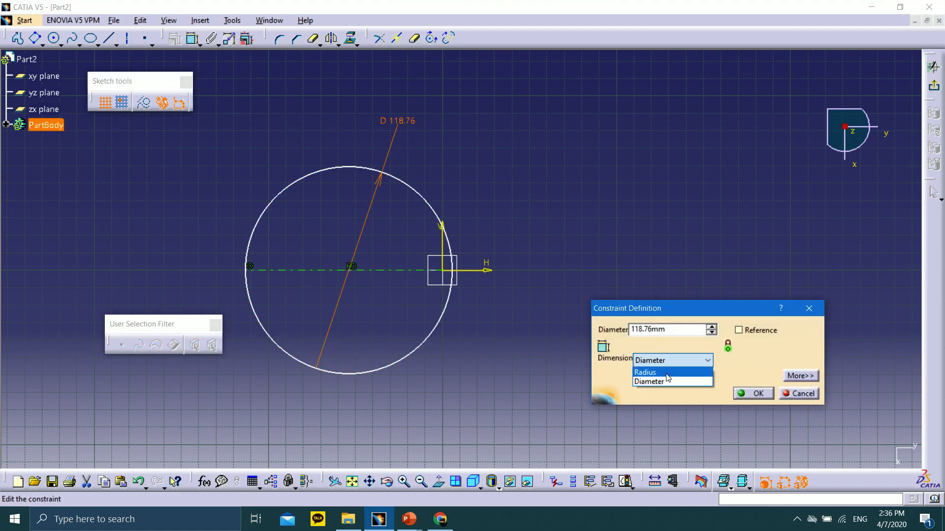
left_click(645, 376)
type("5")
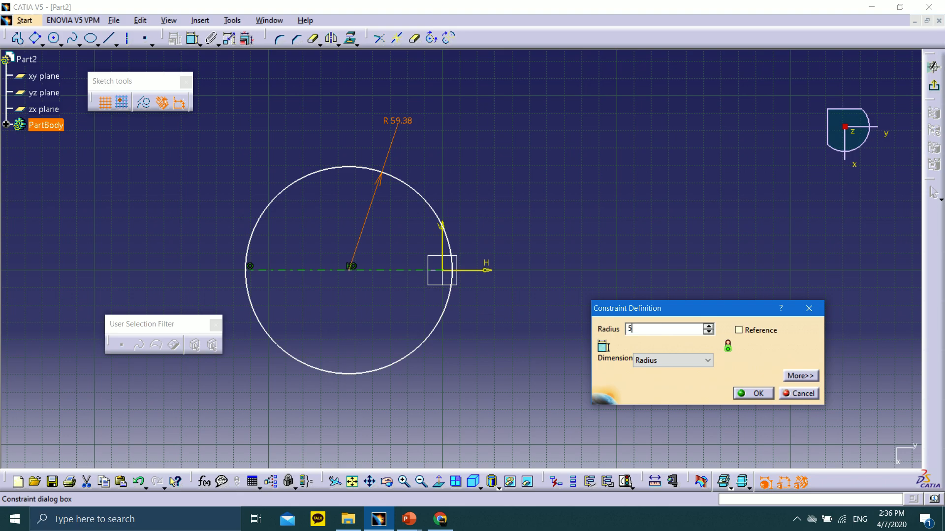
type("0")
left_click(753, 393)
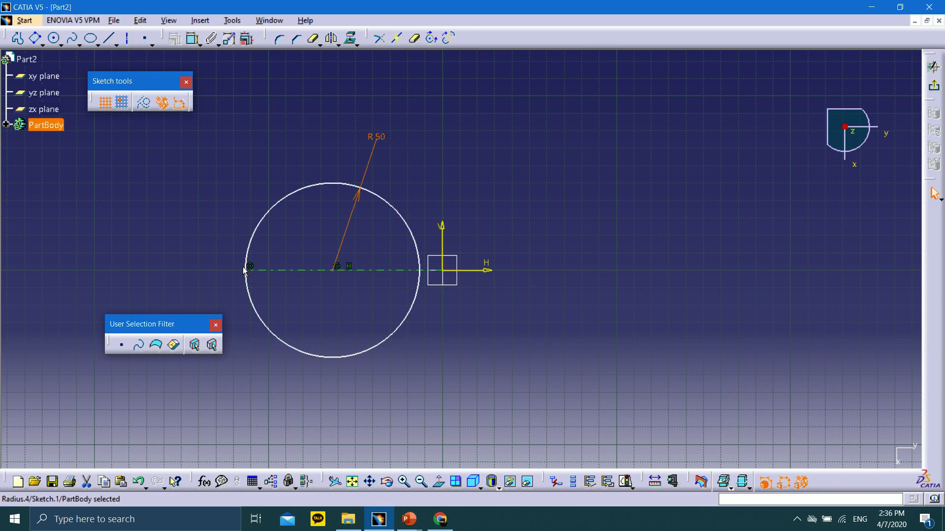
Draw a horizontal line tangent to the circle's uppermost point, extending in the positive H direction to about H 74 mm
left_click(145, 39)
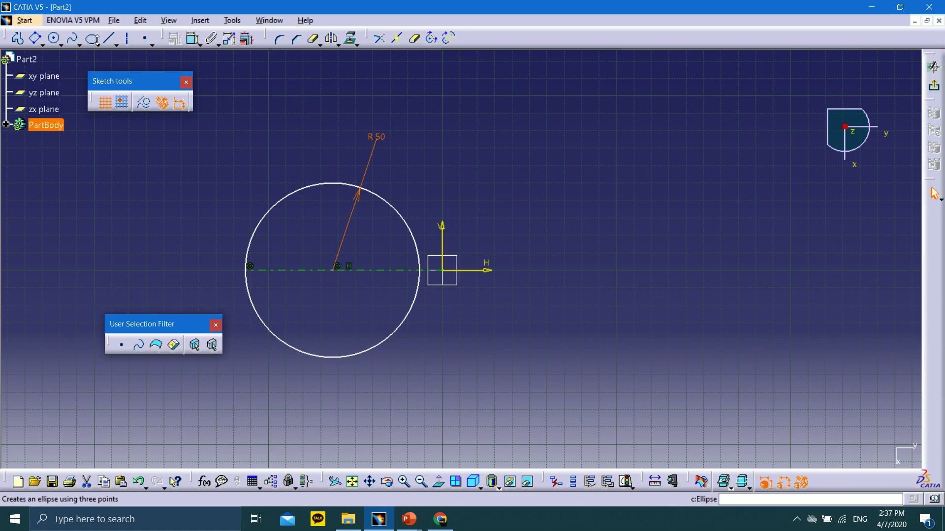
left_click(128, 41)
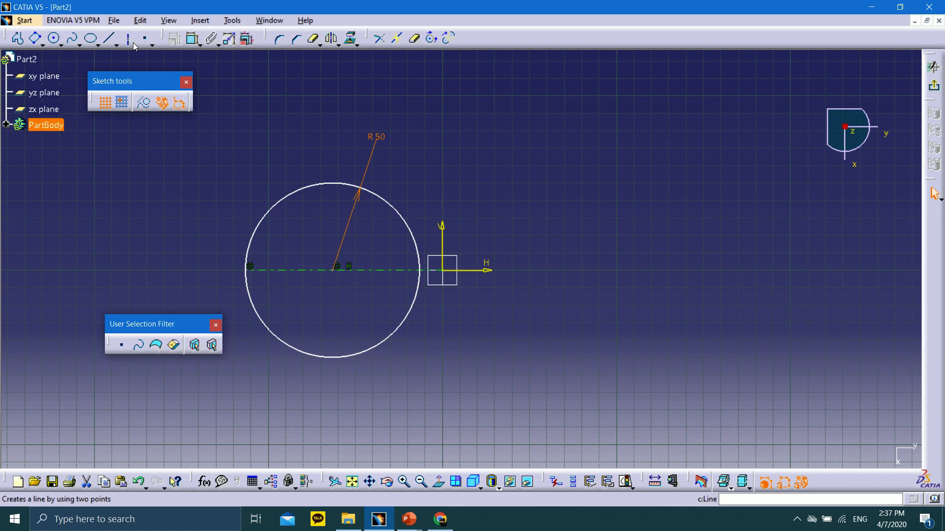
left_click(109, 39)
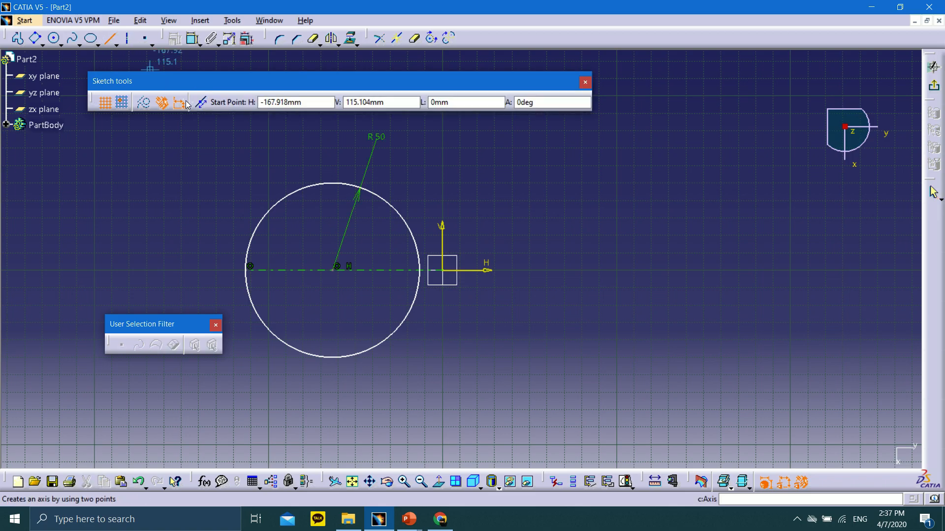
left_click(335, 185)
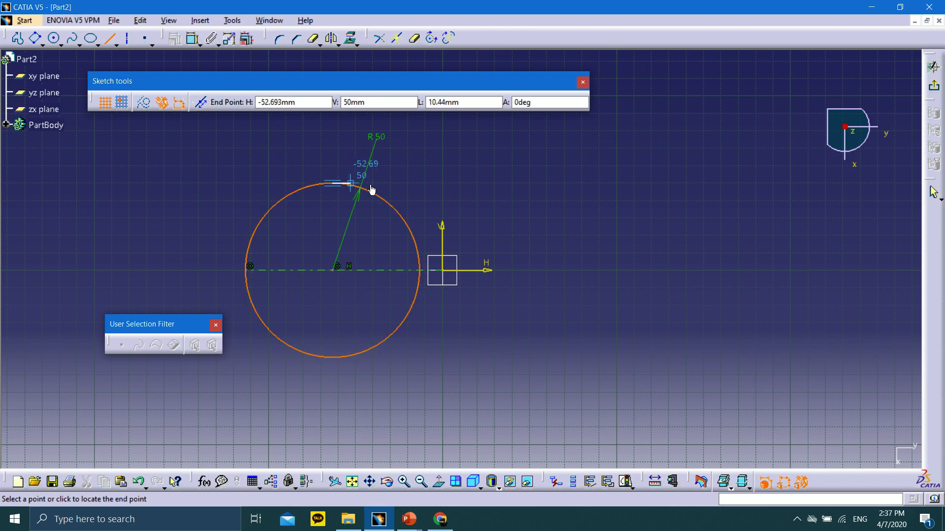
left_click(572, 183)
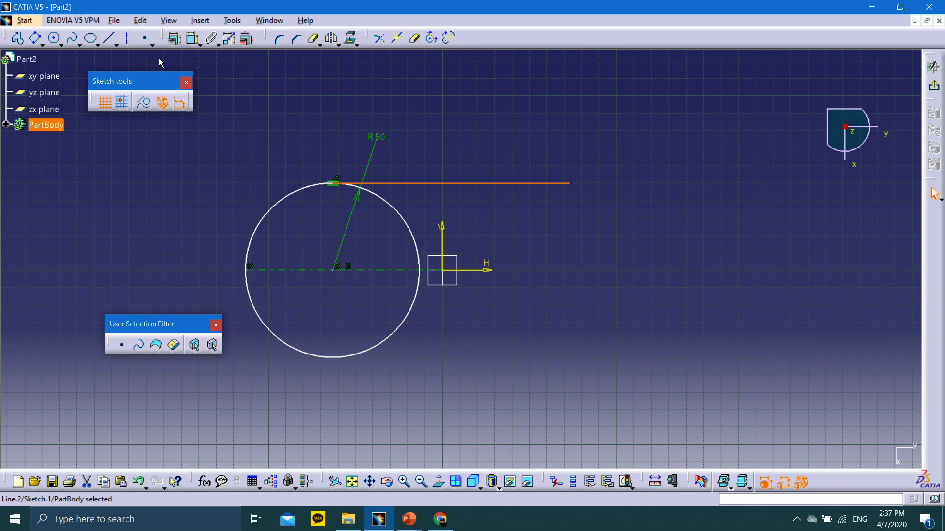
left_click(111, 39)
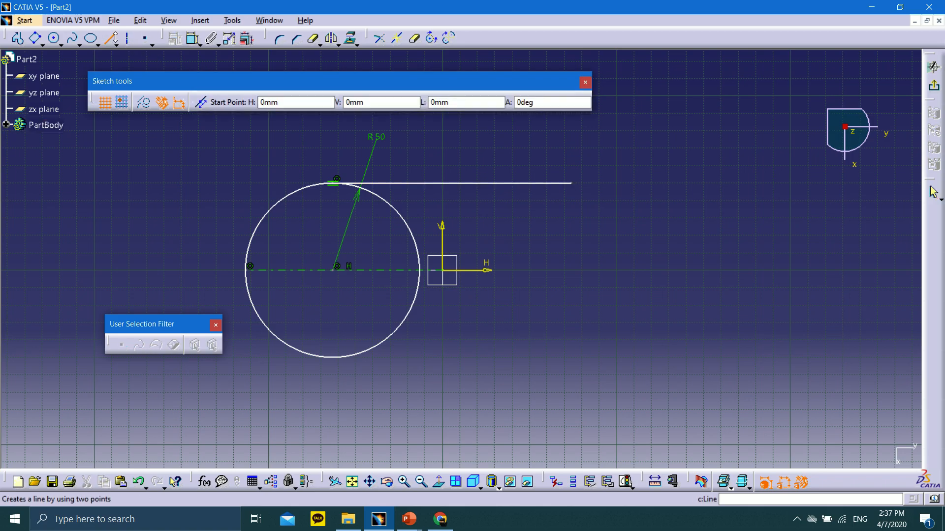
left_click(571, 183)
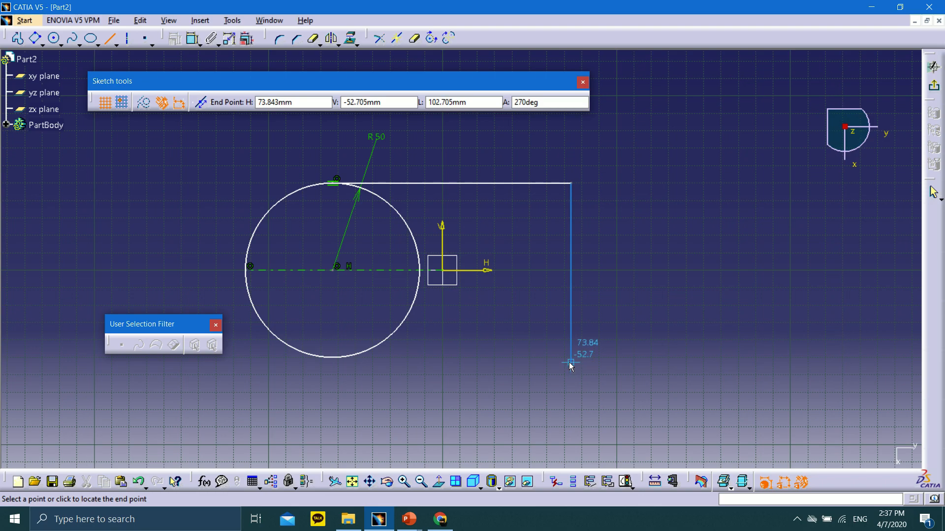
key("Escape")
Draw a horizontal line tangent to the circle's lowest point, ending directly below the upper line's free end
left_click(110, 38)
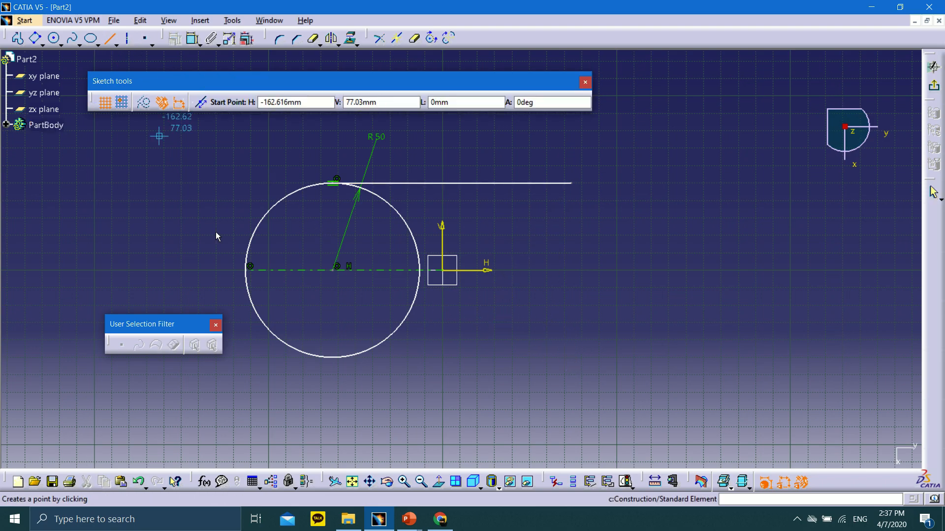
left_click(336, 359)
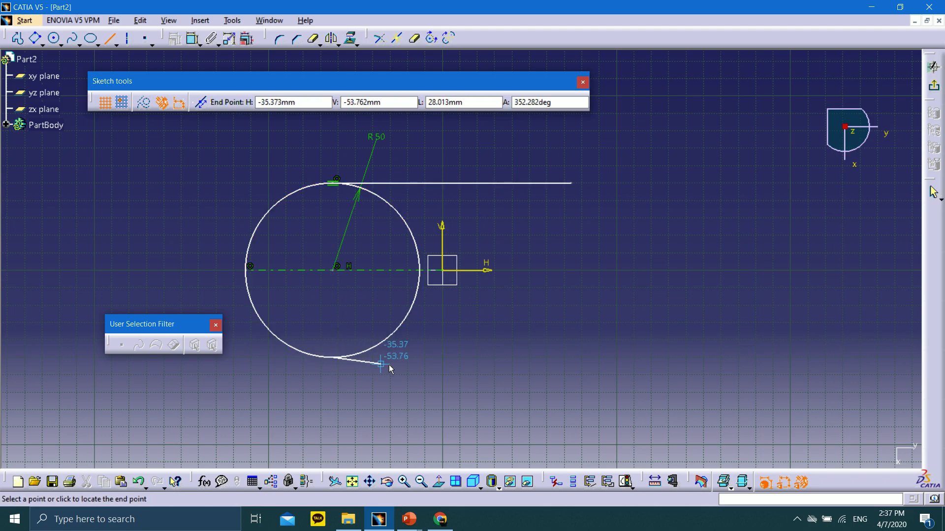
left_click(571, 362)
Close the profile with a vertical line joining the free ends of the upper and lower horizontal lines
left_click(110, 38)
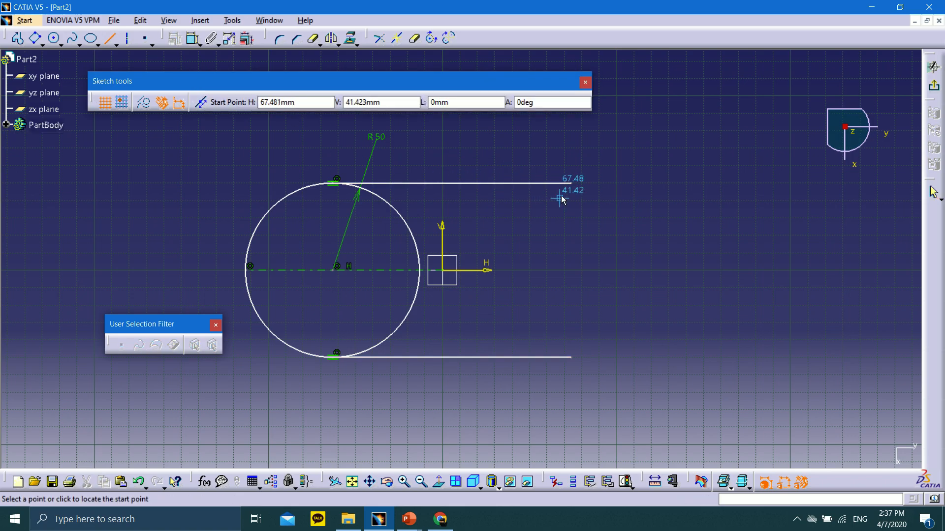
left_click(570, 183)
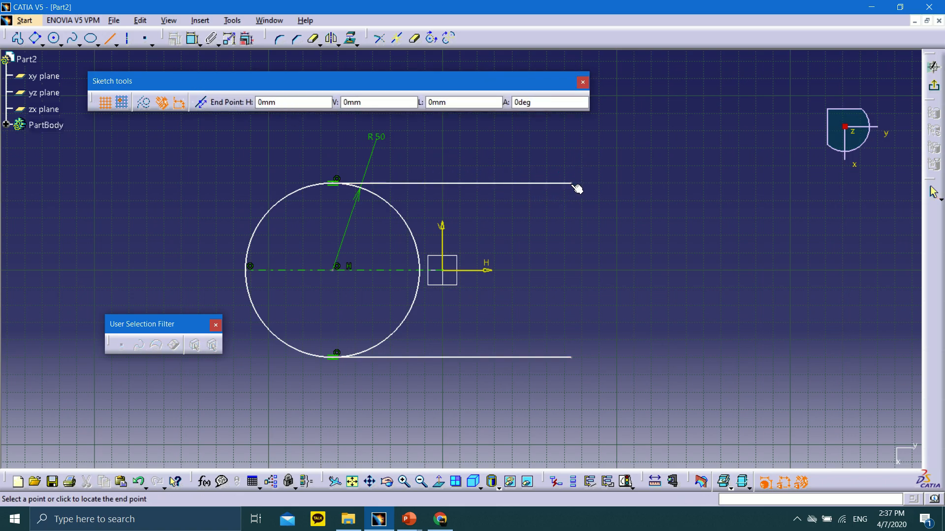
left_click(576, 361)
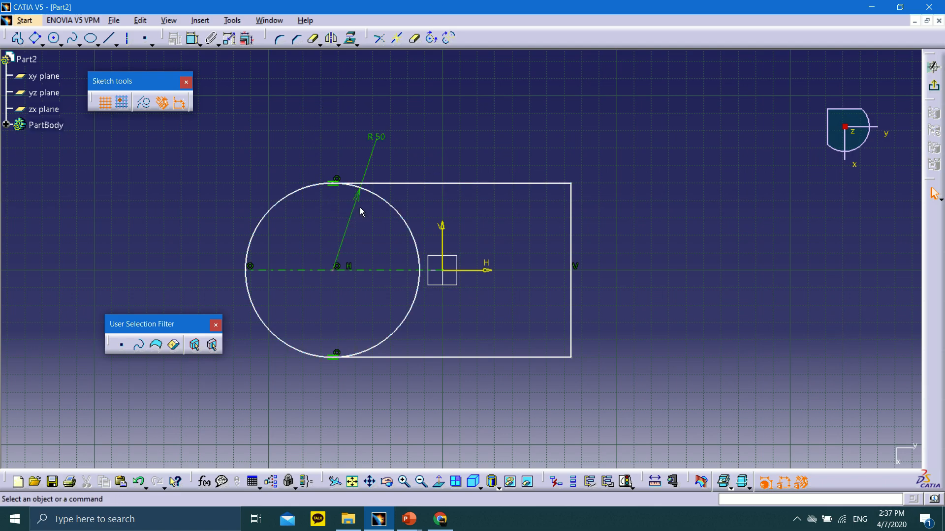
Draw an axis from about H -113, V 74 mm down to the circle's outermost point on the horizontal axis line, and constrain it vertical
left_click(127, 39)
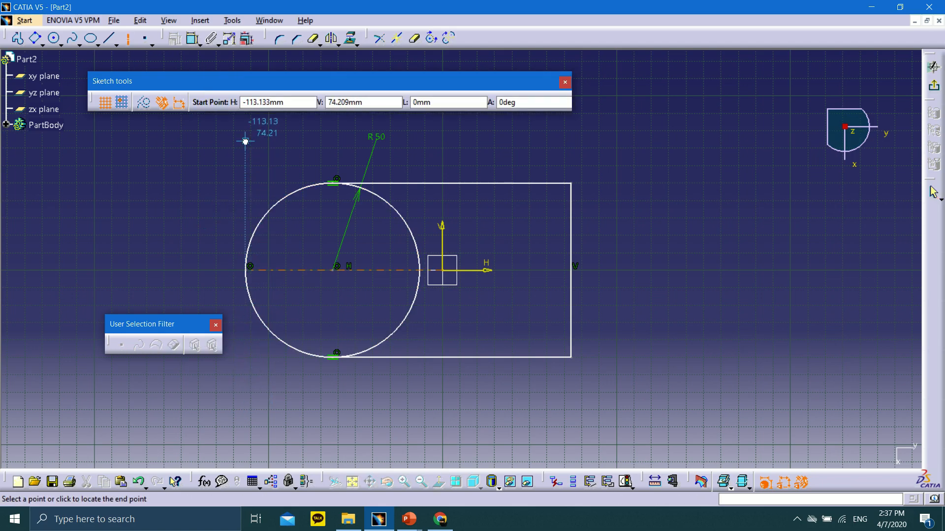
left_click(245, 142)
left_click(244, 267)
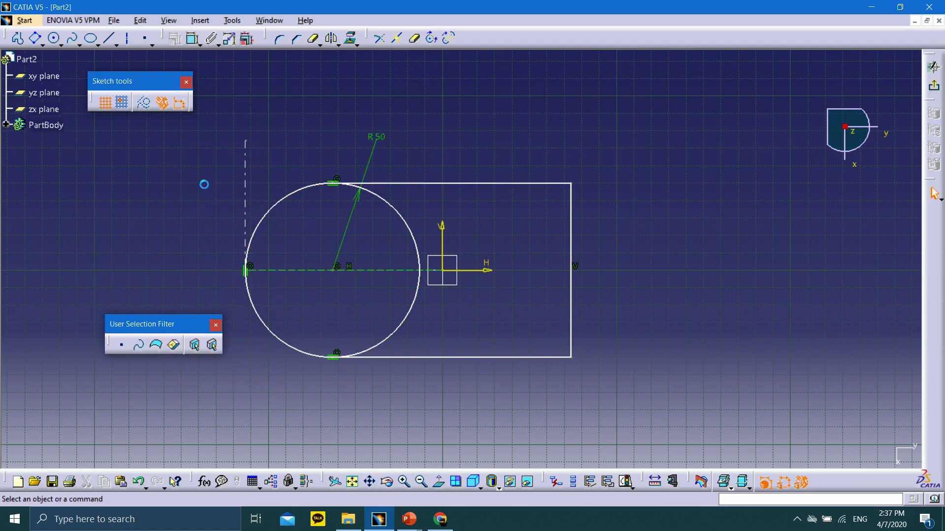
mouse_move(251, 143)
left_mouse_down()
mouse_move(279, 127)
mouse_move(240, 276)
mouse_move(266, 128)
mouse_move(234, 136)
left_mouse_up()
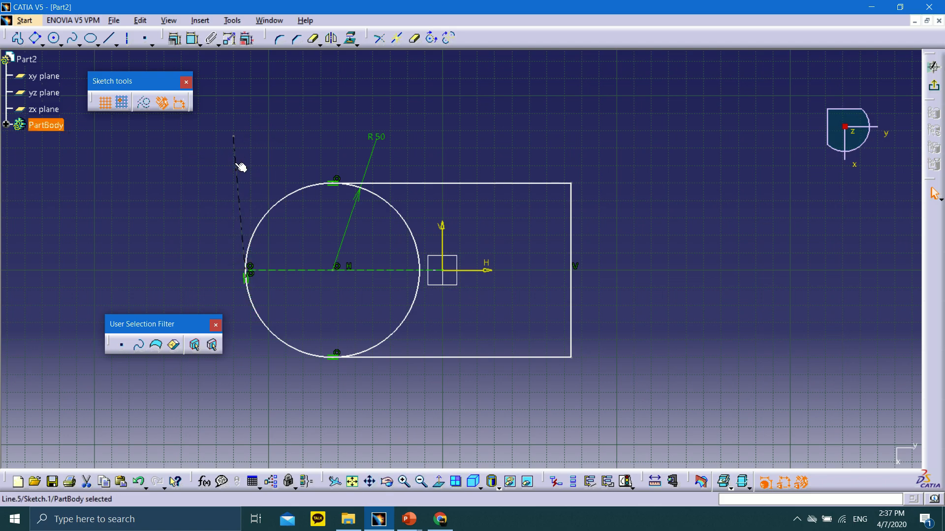
left_click(174, 38)
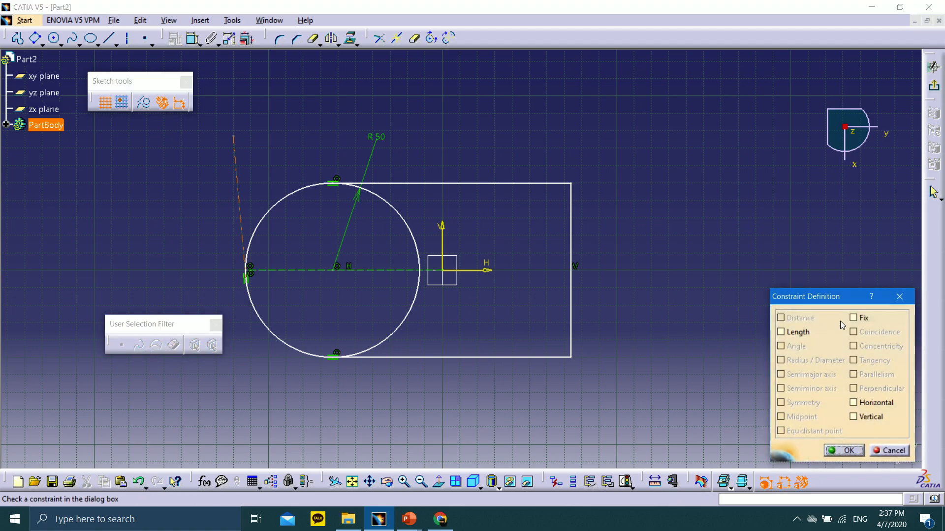
left_click(854, 417)
left_click(848, 451)
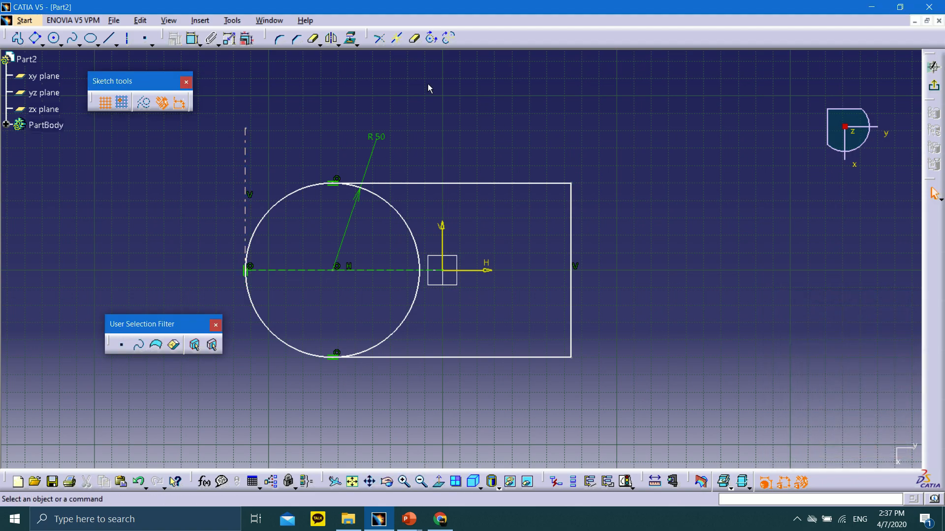
Shift the vertical axis outward and the closing line inward to test which sketch geometry is still free
mouse_move(246, 152)
left_mouse_down()
mouse_move(445, 139)
mouse_move(272, 157)
mouse_move(142, 146)
mouse_move(371, 150)
mouse_move(426, 170)
mouse_move(198, 170)
mouse_move(314, 173)
mouse_move(261, 194)
mouse_move(280, 160)
mouse_move(329, 137)
mouse_move(536, 149)
mouse_move(226, 154)
mouse_move(234, 150)
left_mouse_up()
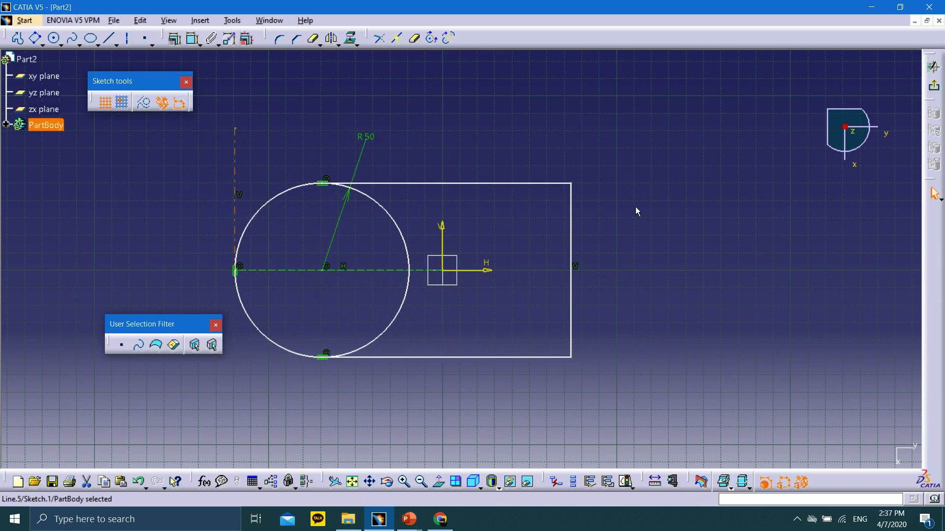
mouse_move(572, 213)
left_mouse_down()
mouse_move(688, 213)
mouse_move(567, 223)
mouse_move(580, 207)
mouse_move(565, 164)
mouse_move(504, 319)
mouse_move(580, 164)
mouse_move(557, 260)
mouse_move(561, 164)
mouse_move(573, 194)
mouse_move(556, 231)
mouse_move(569, 212)
mouse_move(561, 177)
mouse_move(539, 152)
mouse_move(567, 217)
mouse_move(527, 236)
mouse_move(491, 139)
mouse_move(543, 220)
mouse_move(542, 197)
mouse_move(550, 213)
mouse_move(544, 203)
mouse_move(509, 207)
mouse_move(542, 216)
left_mouse_up()
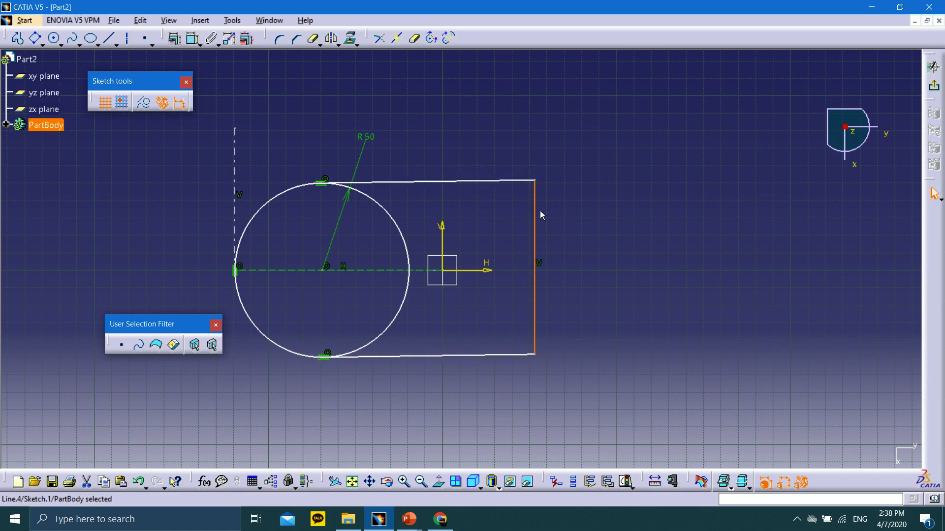
left_click(541, 211)
Constrain the upper and lower straight lines of the profile as horizontal
left_click(494, 181)
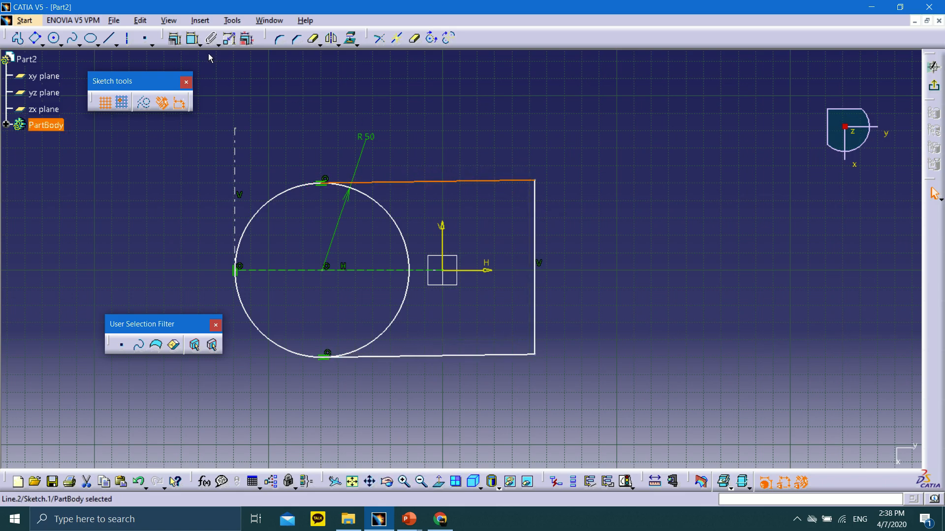
left_click(175, 39)
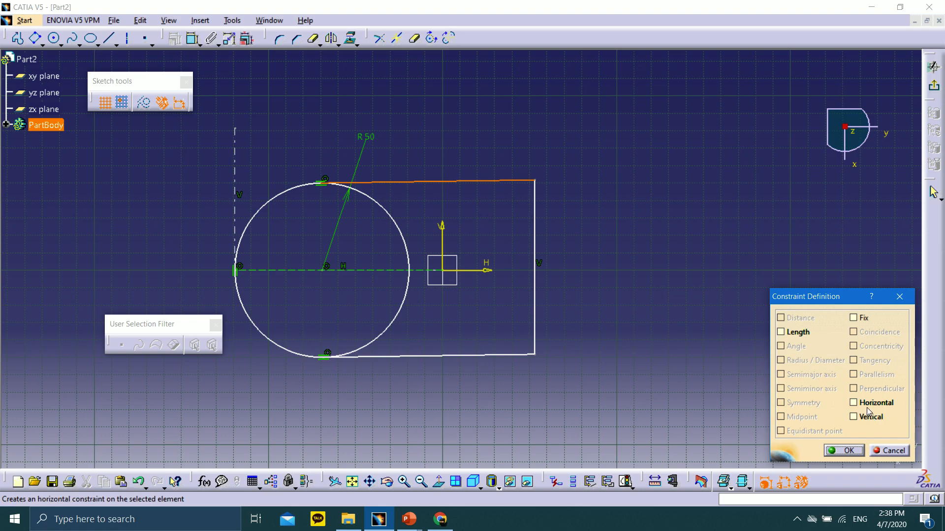
left_click(860, 407)
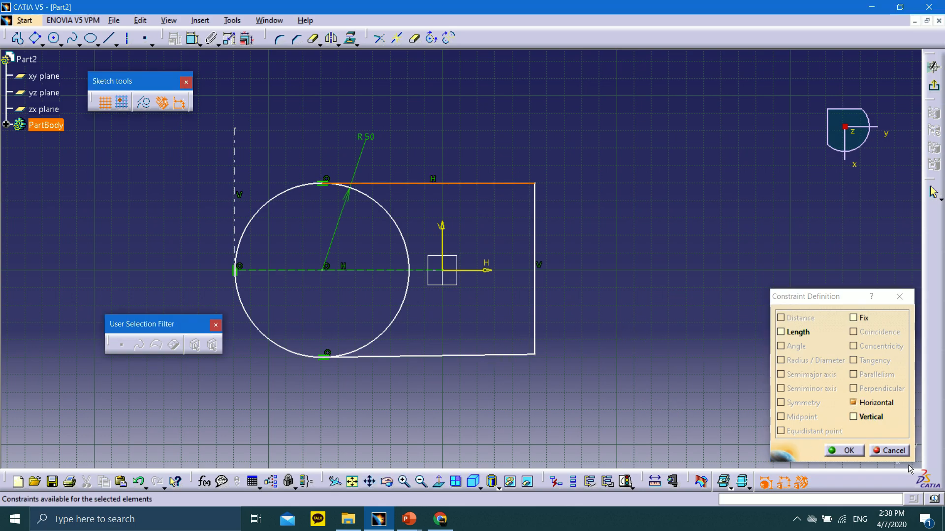
left_click(844, 451)
left_click(480, 356)
left_click(175, 38)
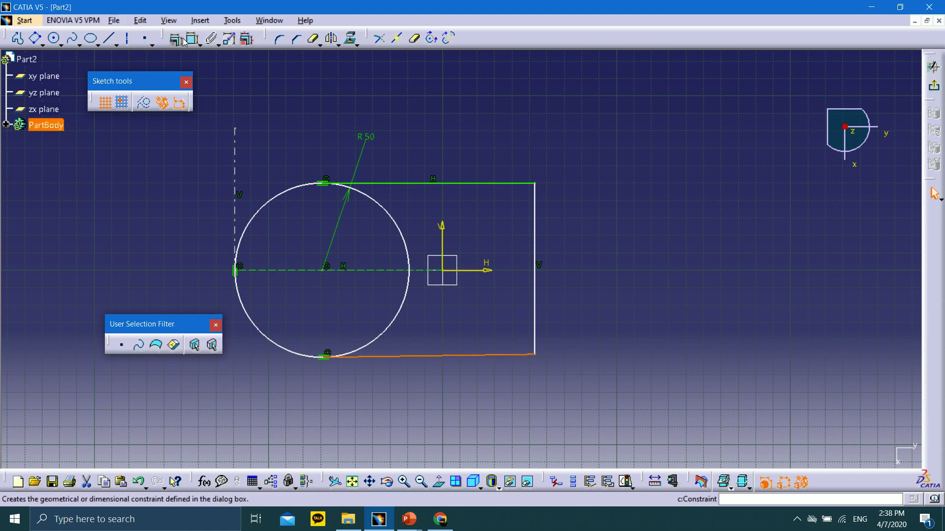
left_click(861, 404)
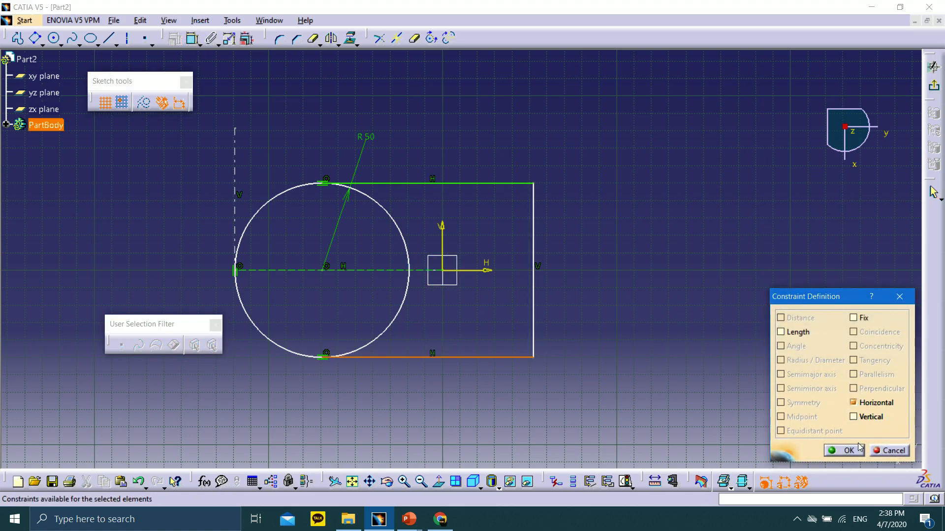
left_click(843, 451)
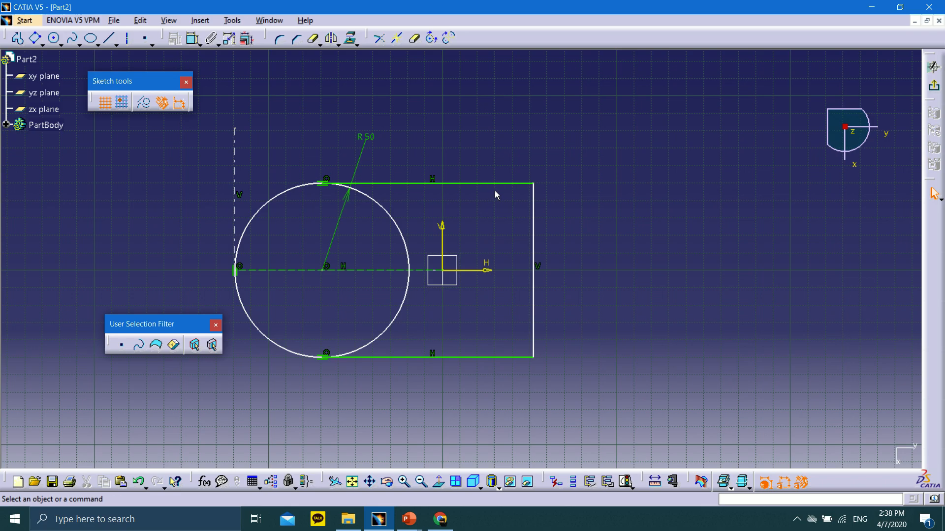
Test the sketch's remaining freedom by shifting the closing line outward, the circle slightly inward, and the closing line back in
left_click_drag(537, 217, 639, 226)
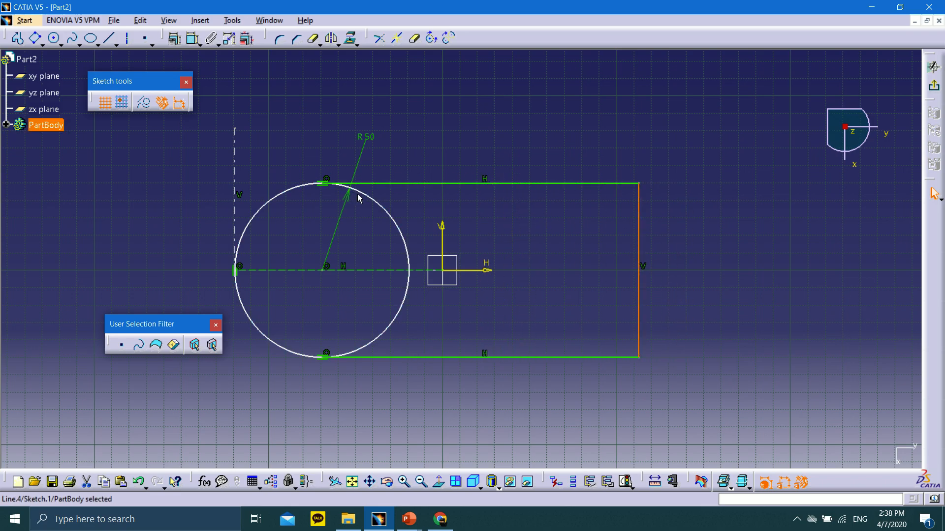
left_click_drag(357, 198, 368, 243)
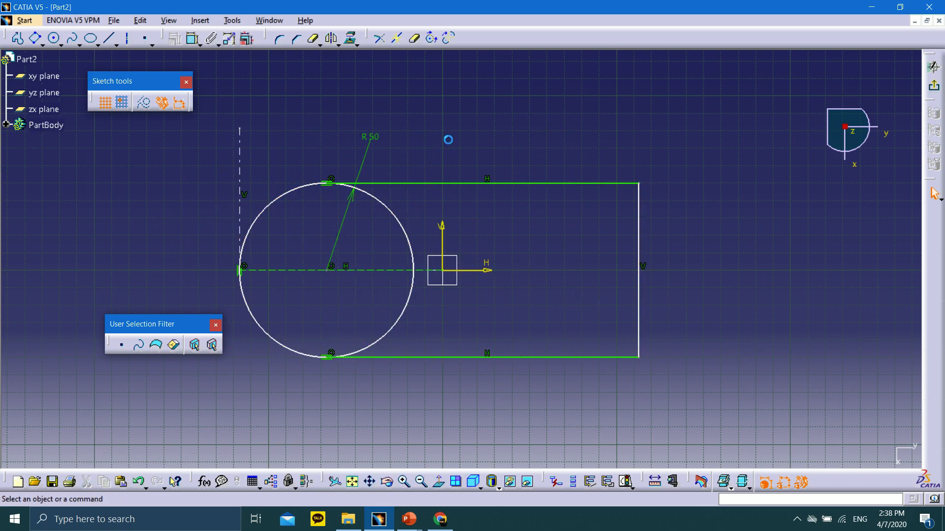
left_click_drag(639, 247, 586, 248)
left_click(359, 101)
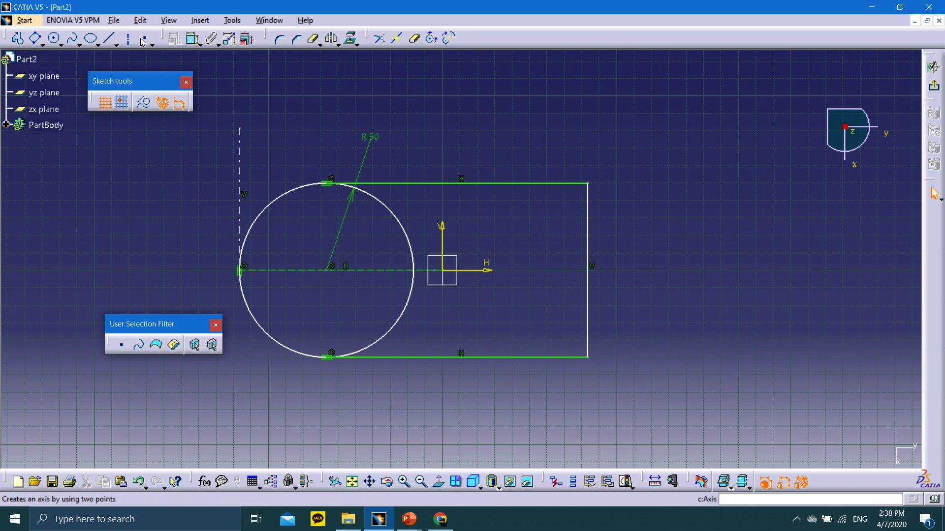
Switch to PowerPoint, discard the ink annotations, check the dimensions in the Bracket-Shell-2 sketch slide, and return to CATIA
left_click(195, 41)
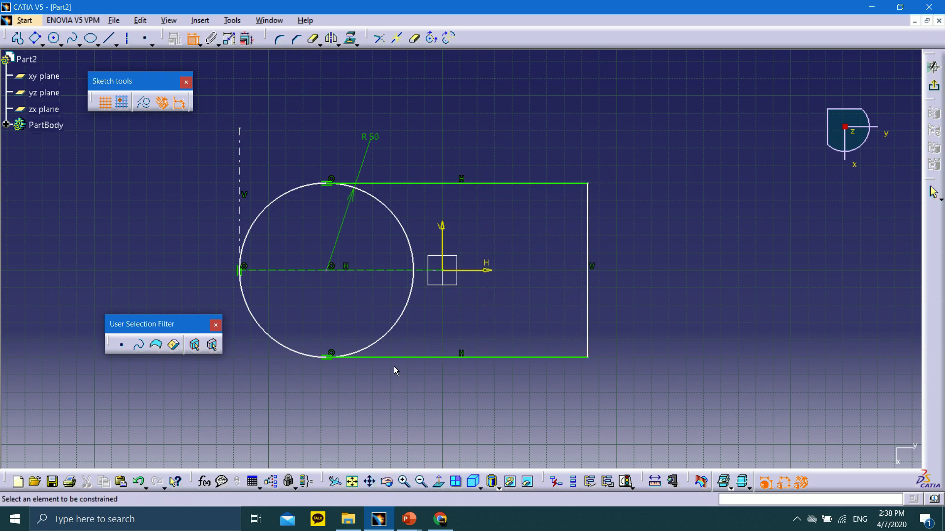
mouse_move(408, 519)
left_click(467, 484)
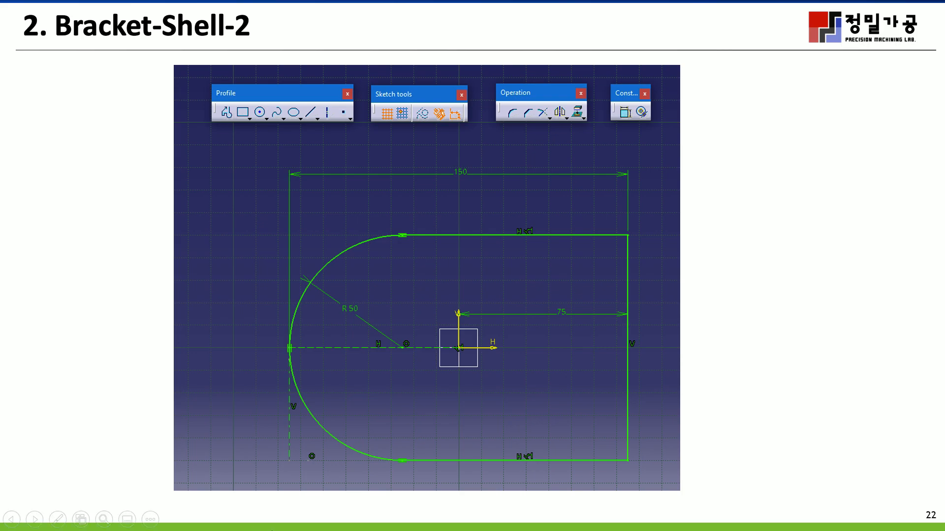
key("Escape")
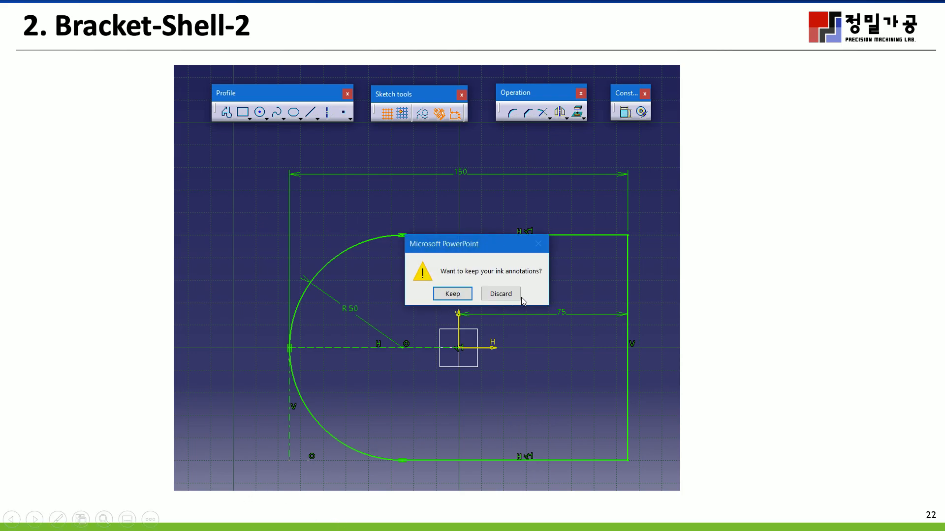
left_click(515, 297)
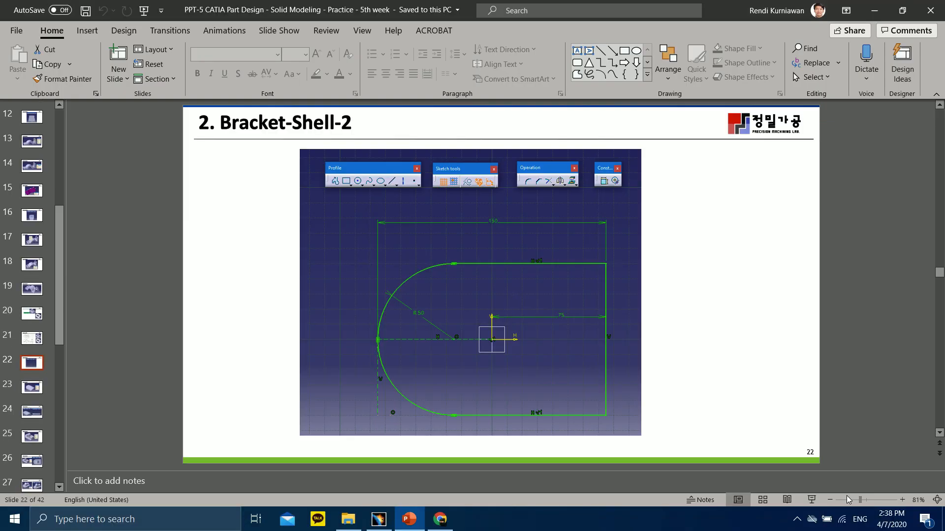
key("shift+F5")
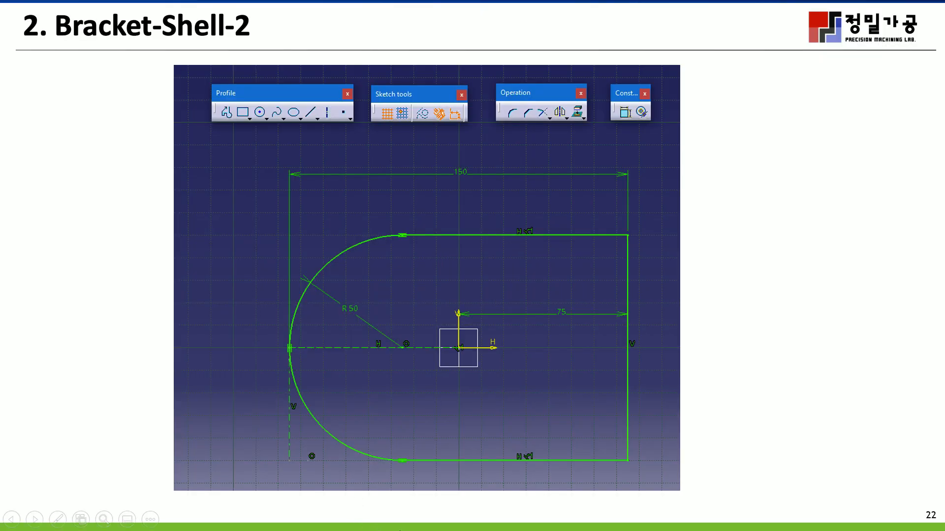
key("super")
left_click(378, 519)
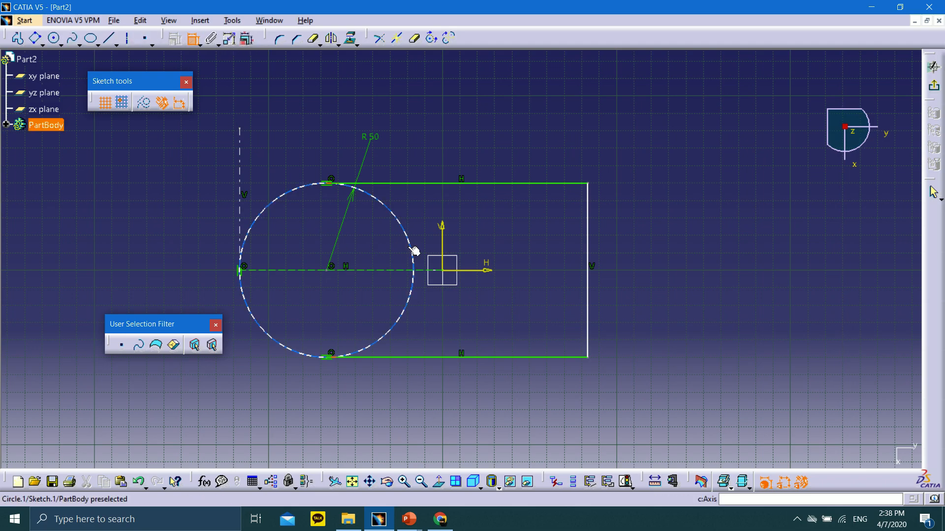
Dimension the closing line at 75 mm from the sketch's V axis and place the dimension above the profile
left_click(193, 39)
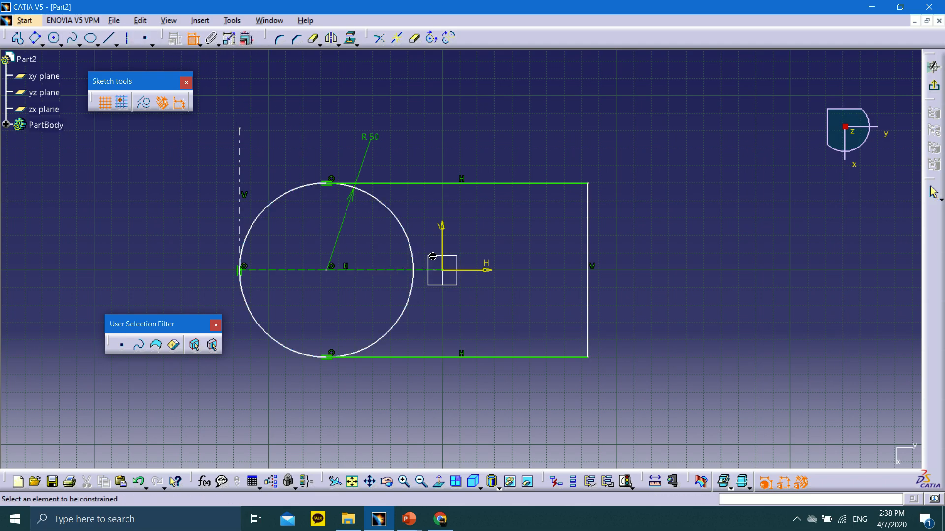
left_click(443, 236)
left_click(587, 232)
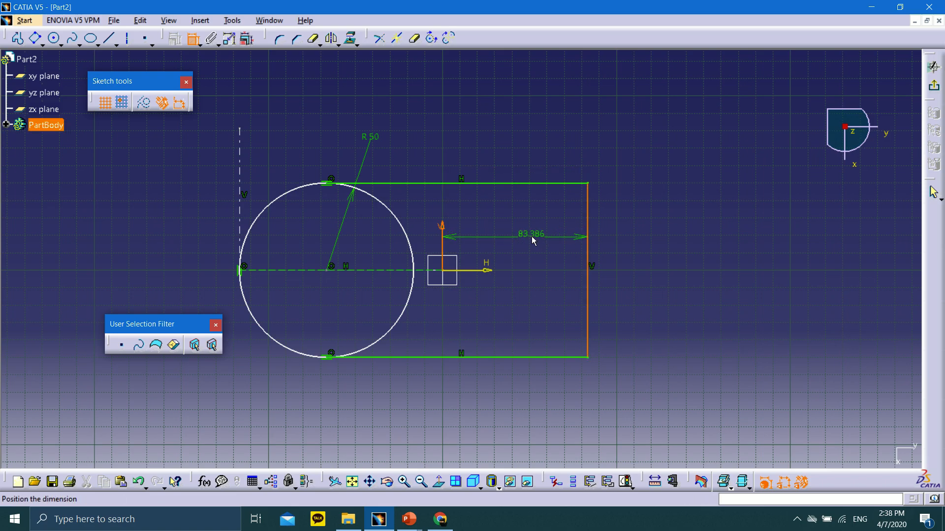
left_click(532, 237)
double_click(529, 235)
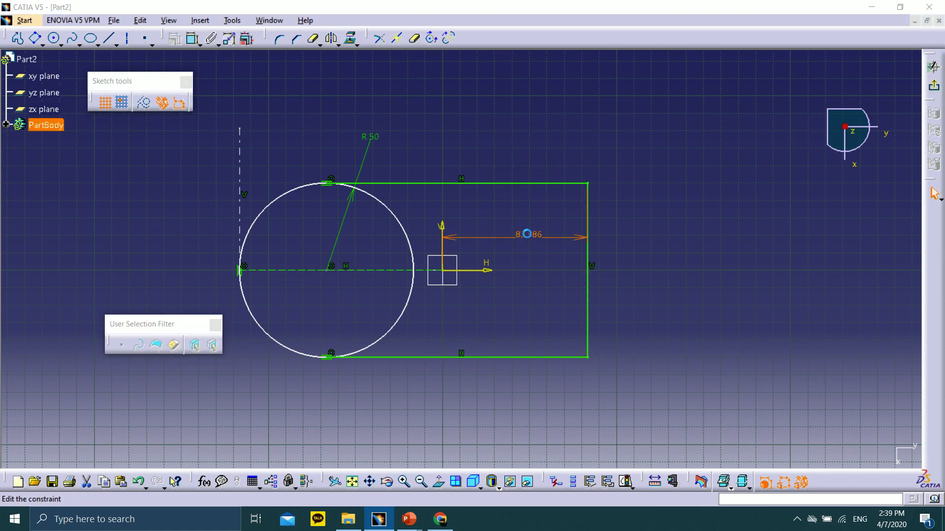
type("75")
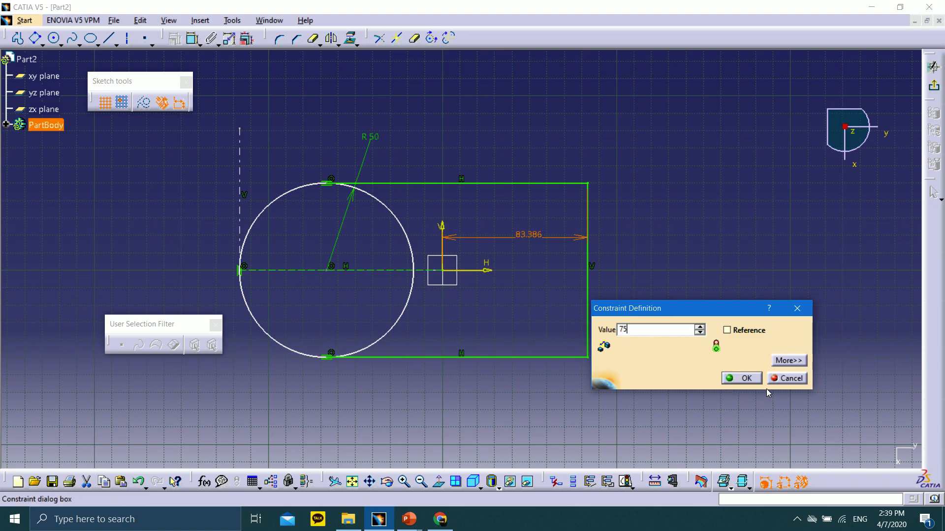
left_click(743, 378)
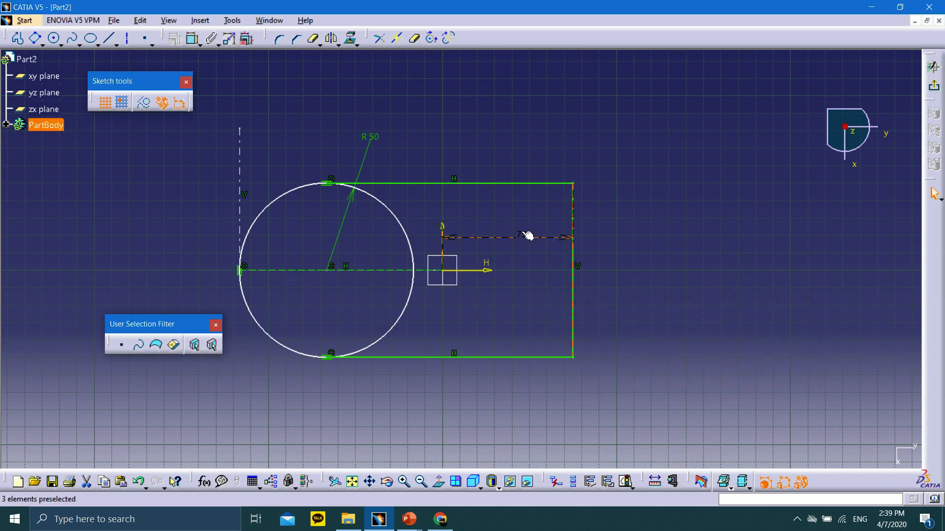
left_click_drag(549, 241, 565, 145)
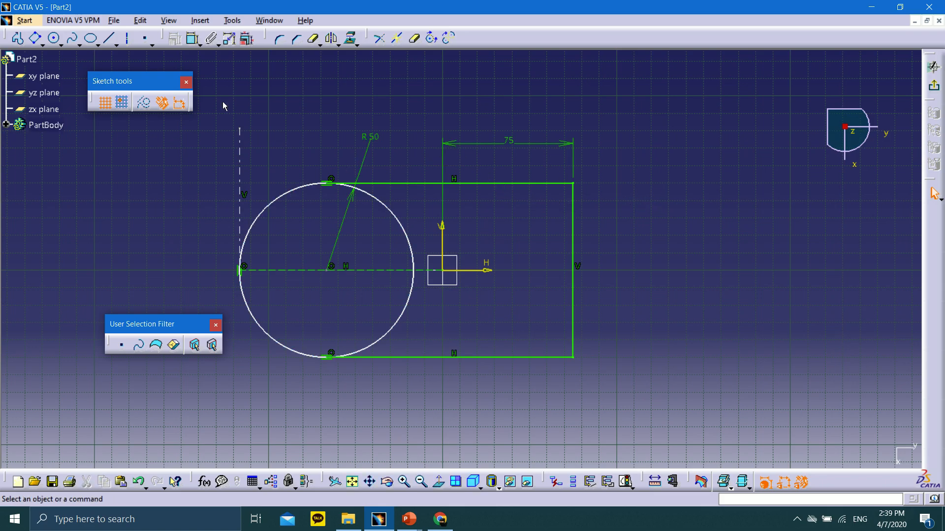
Dimension the distance between the vertical axis at the circle's outer edge and the closing line, and set it to 150 mm
left_click(193, 38)
left_click(241, 149)
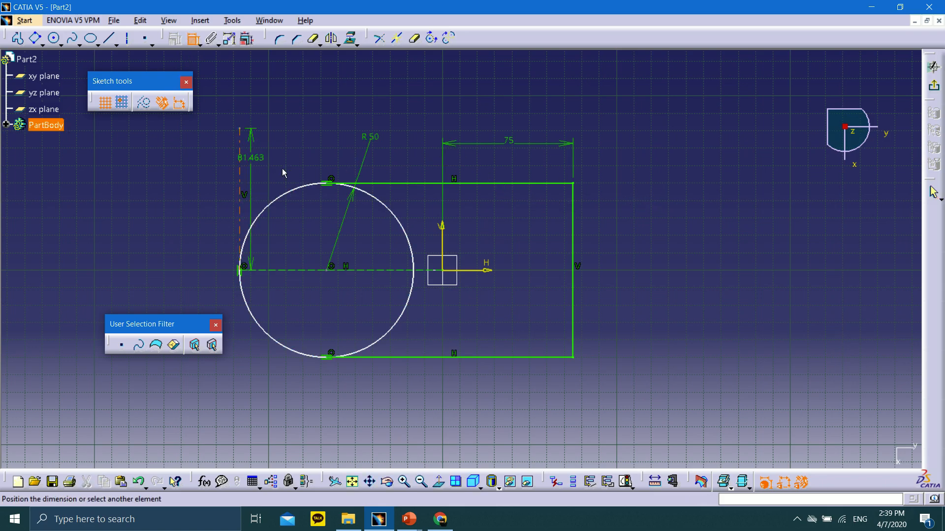
left_click(573, 243)
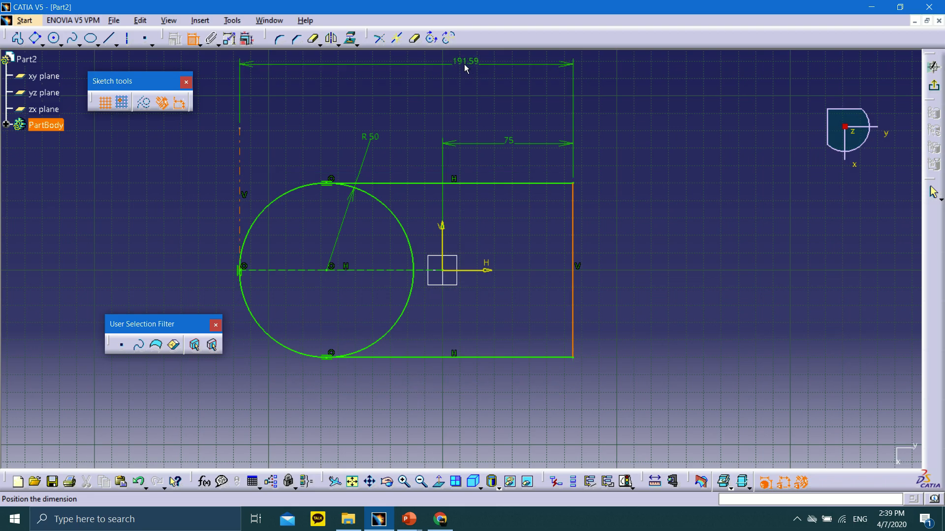
left_click(411, 98)
double_click(412, 98)
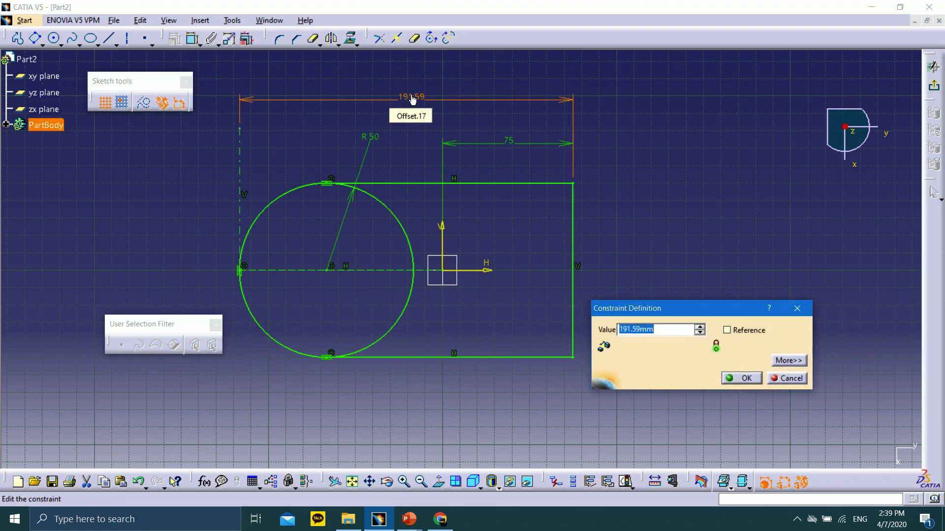
type("150")
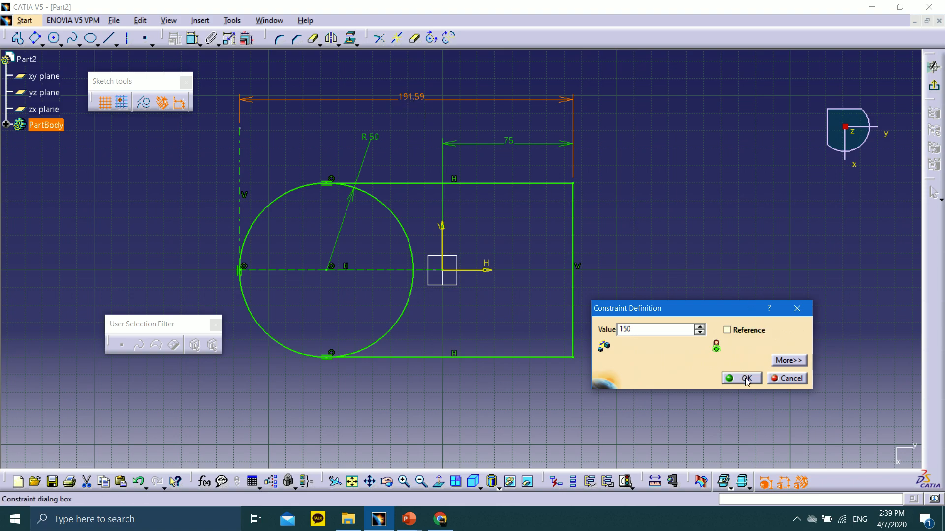
key("Return")
left_click(634, 219)
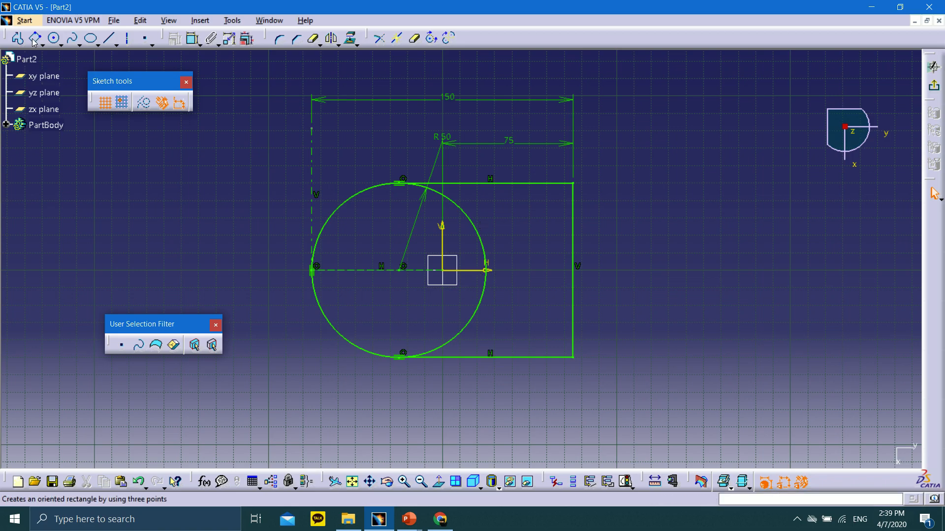
Trim away the circle's inner half with Quick Trim, reposition the radius dimension outside the arc, and exit the sketch
left_click(313, 39)
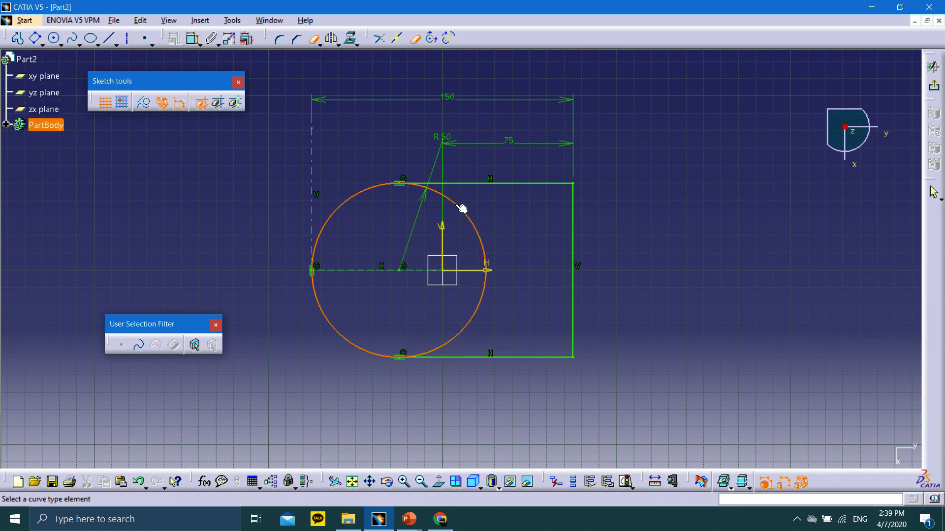
left_click(460, 206)
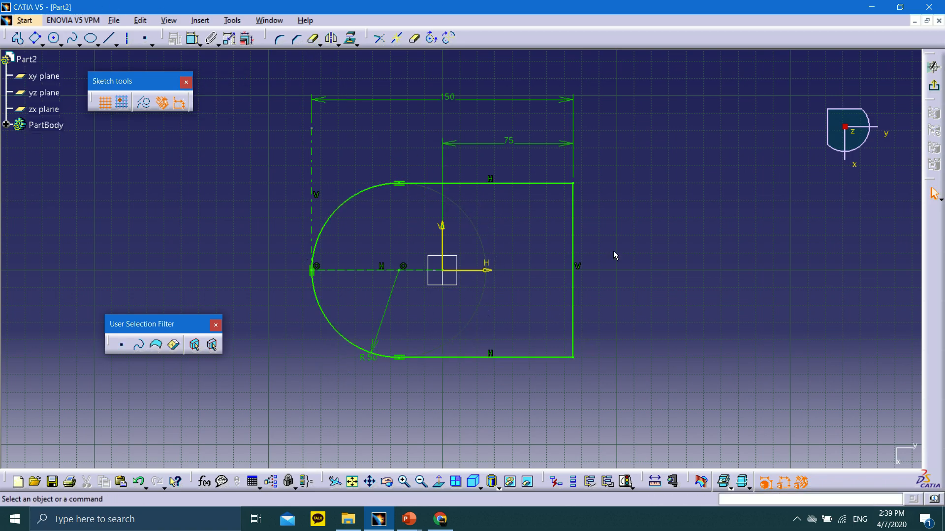
left_click_drag(366, 358, 295, 350)
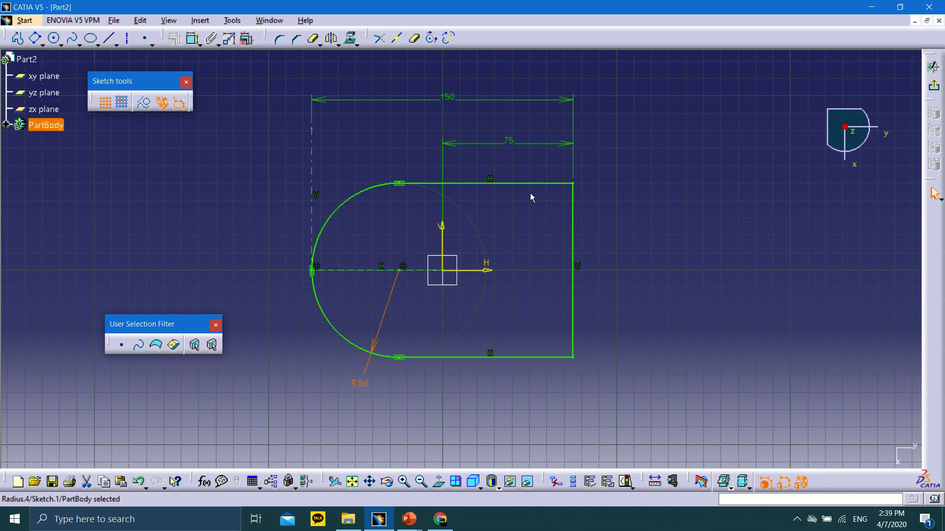
left_click(936, 87)
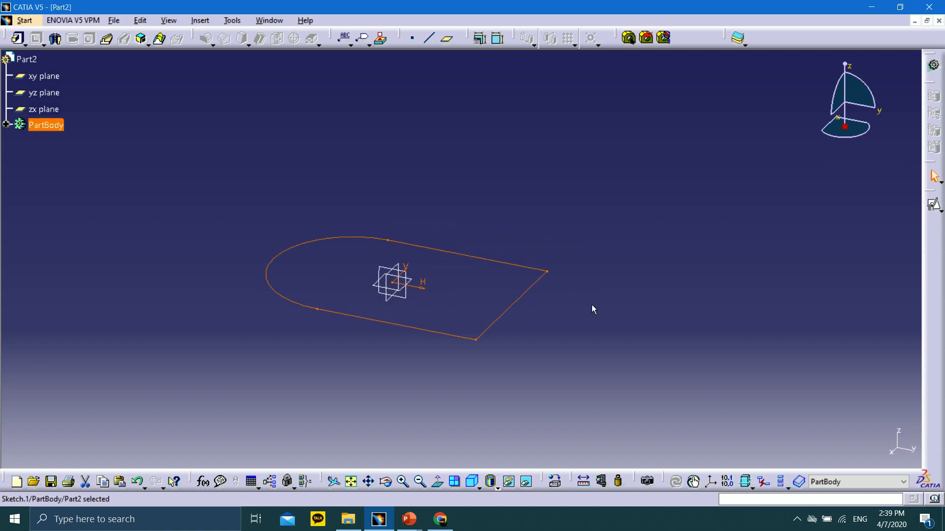
Pad the rounded base sketch with a dimension length of 20 mm, previewing it before accepting
mouse_move(592, 309)
middle_mouse_down()
mouse_move(555, 274)
mouse_move(523, 321)
mouse_move(525, 304)
middle_mouse_up()
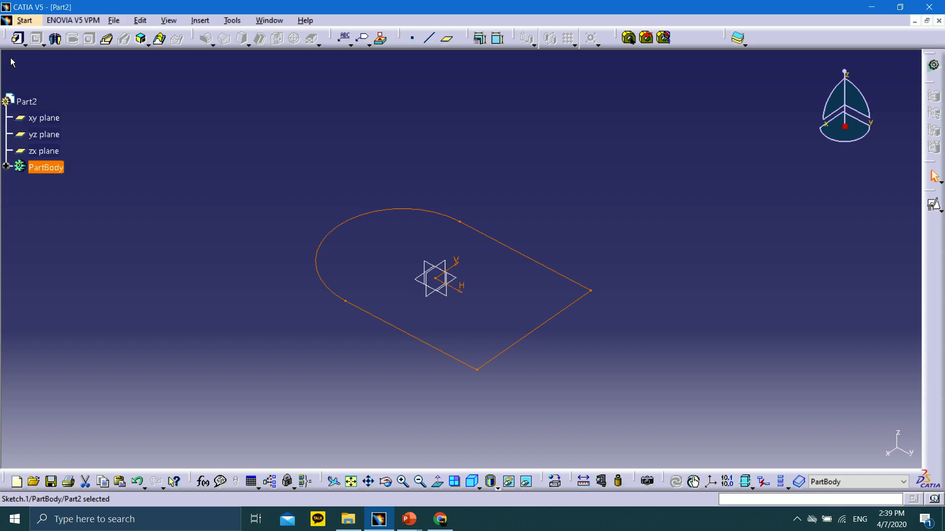
left_click(18, 39)
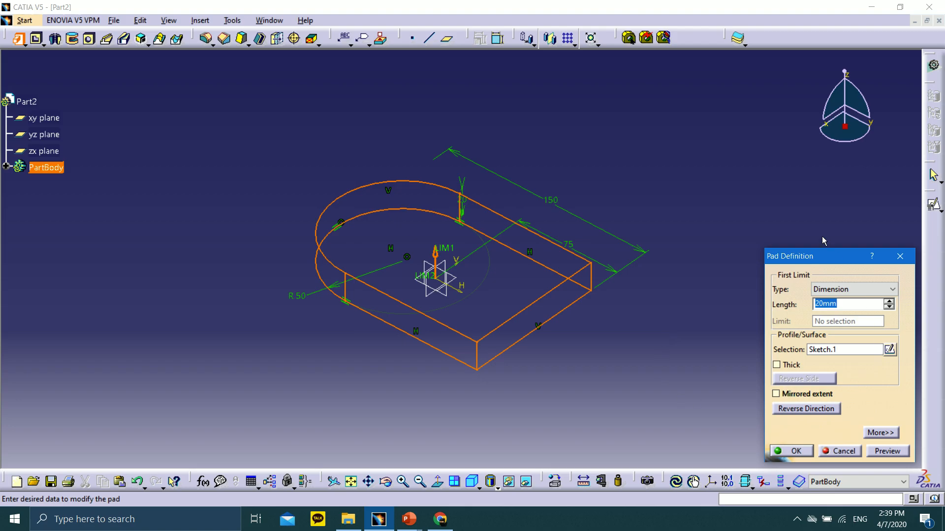
left_click_drag(820, 256, 738, 223)
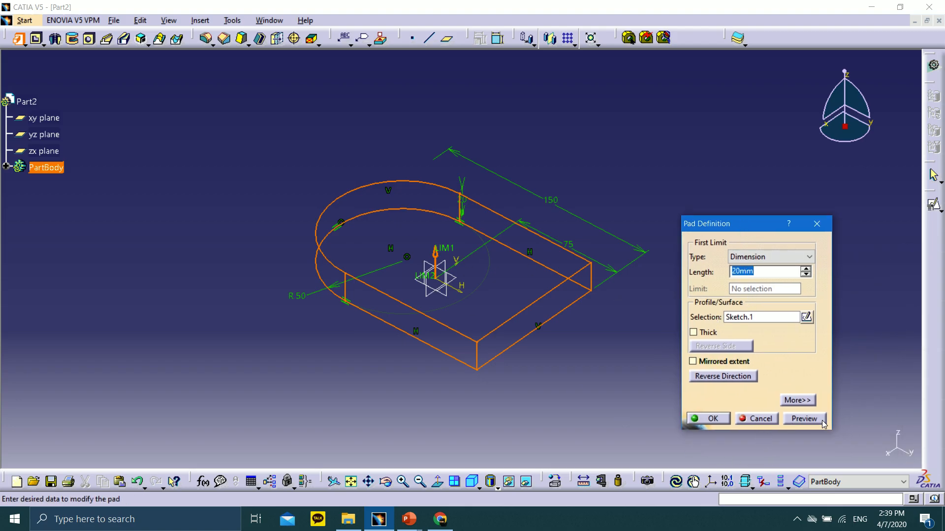
left_click(805, 419)
left_click(713, 419)
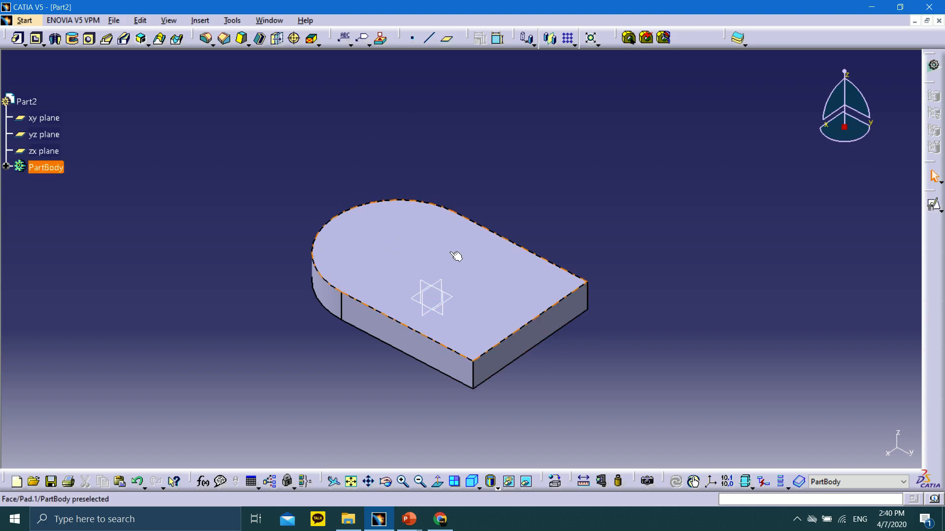
Select the yz plane, switch to the PowerPoint slide show, and advance to the Bracket-Shell-2 slide showing the base pad definition
left_click(422, 288)
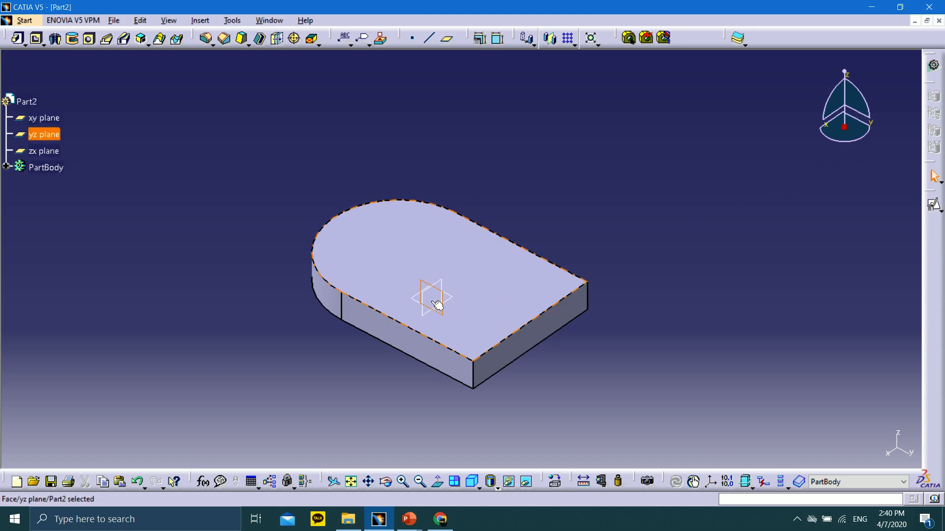
mouse_move(408, 521)
left_click(461, 483)
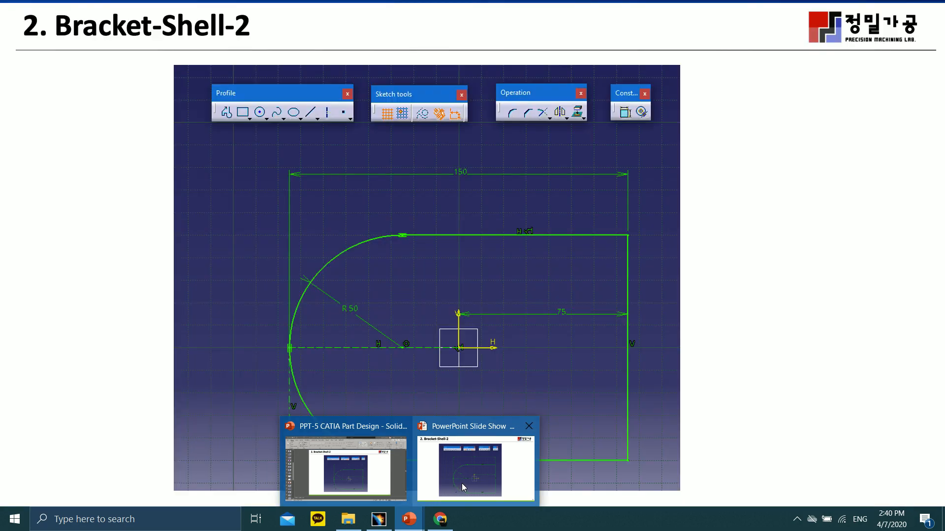
left_click(35, 519)
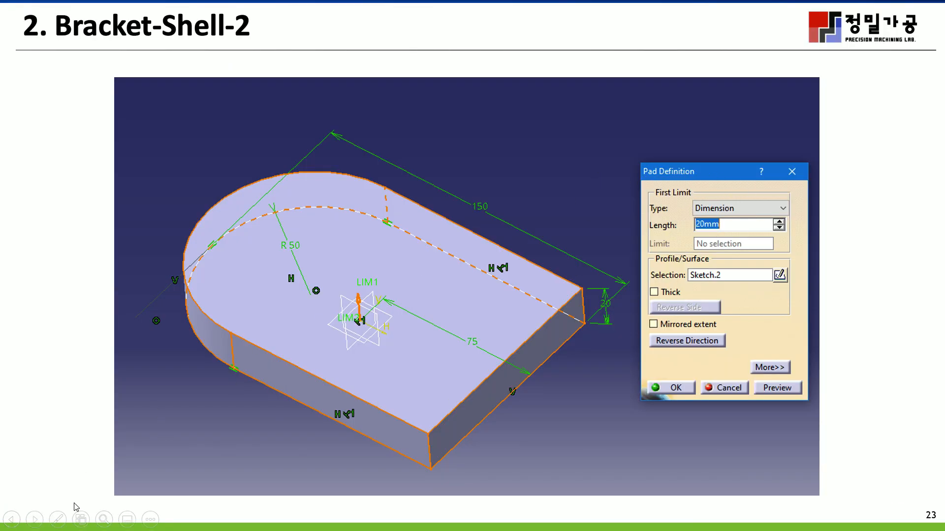
Circle the pad's type and length settings on the slide in pen ink, and erase all the ink
left_click(58, 519)
left_click(44, 401)
mouse_move(659, 200)
left_mouse_down()
mouse_move(723, 238)
mouse_move(687, 207)
mouse_move(768, 228)
mouse_move(686, 191)
left_mouse_up()
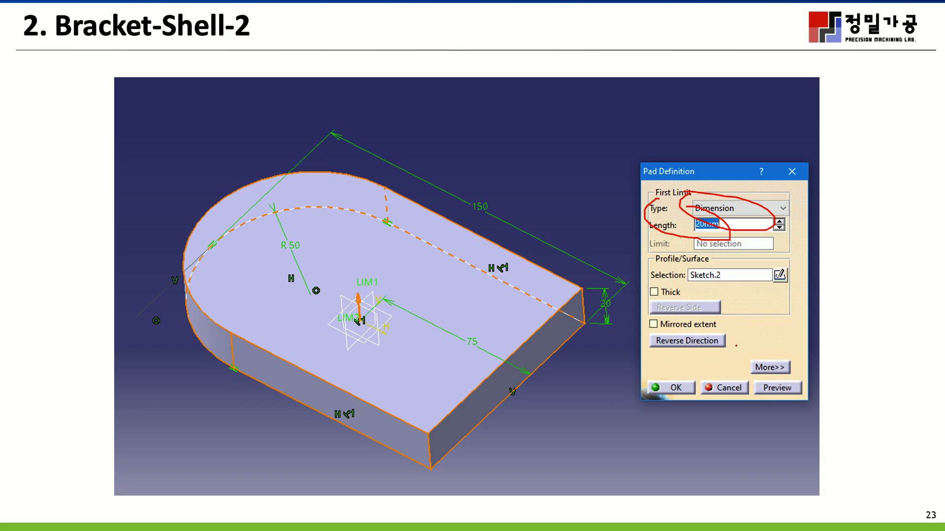
left_click(58, 520)
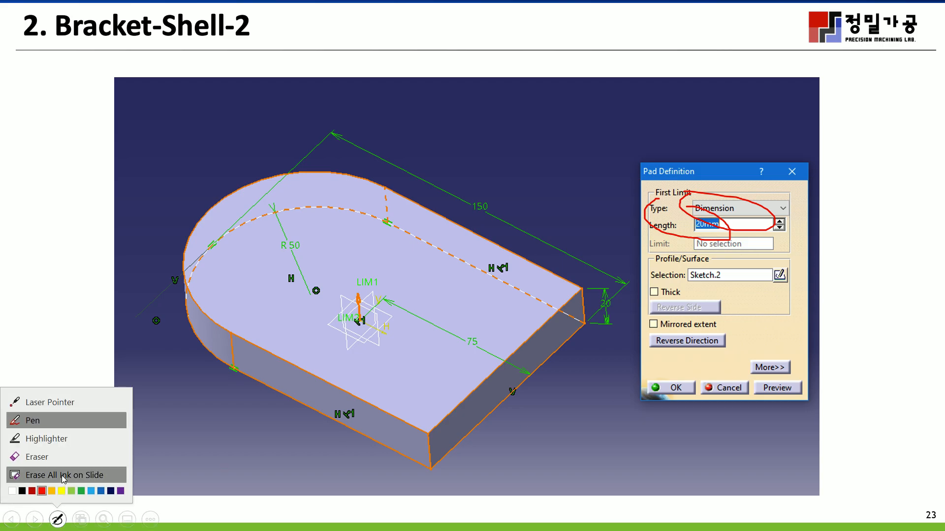
left_click(64, 475)
Review the slides with the upper profile sketch and its mirrored pad, go back to the sketch slide, and return to CATIA
left_click(34, 523)
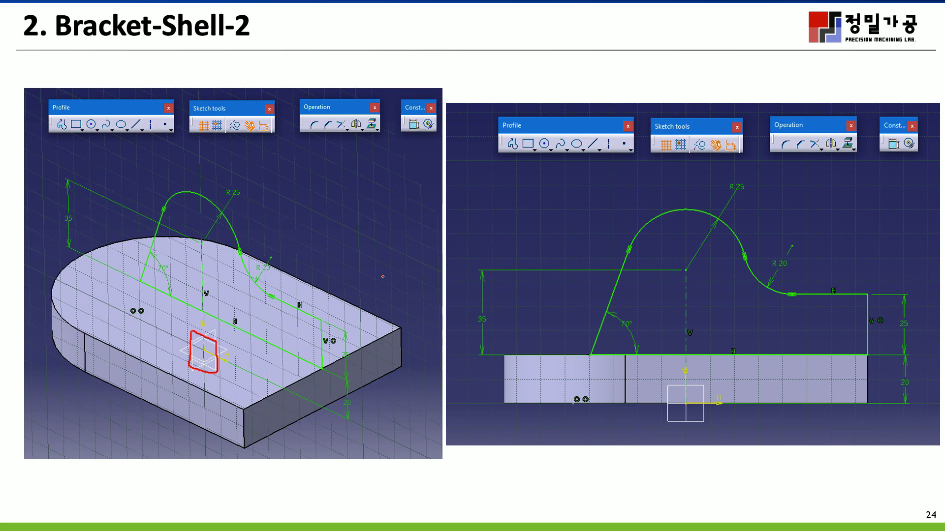
left_click(29, 522)
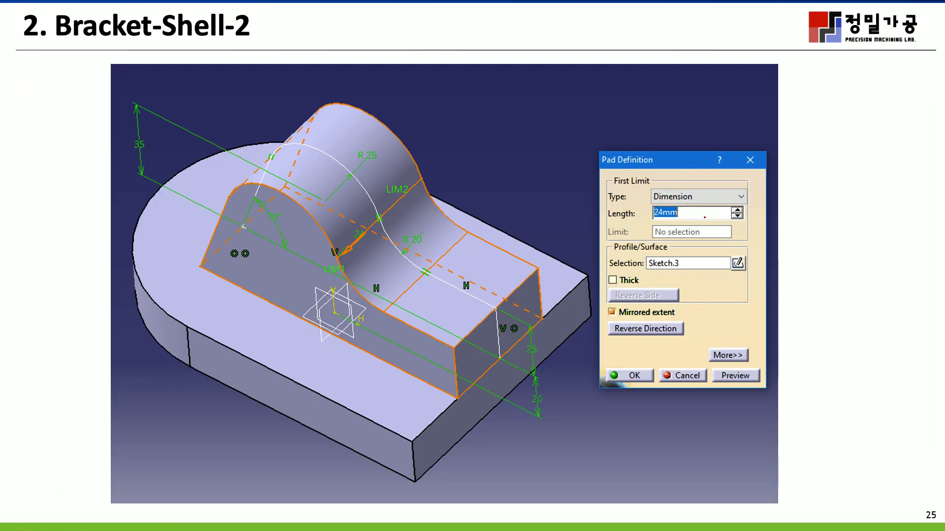
mouse_move(612, 301)
left_mouse_down()
mouse_move(681, 316)
mouse_move(607, 308)
left_mouse_up()
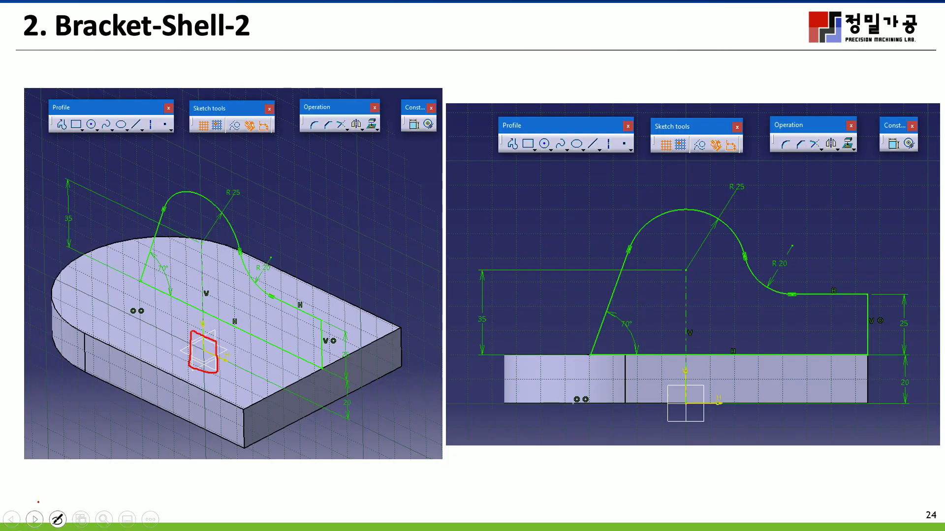
left_click(10, 520)
key("super")
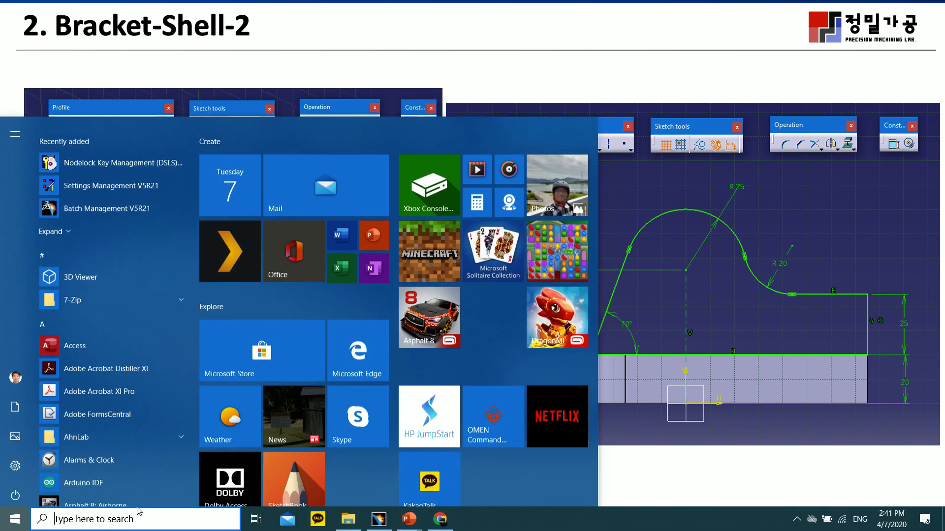
left_click(377, 520)
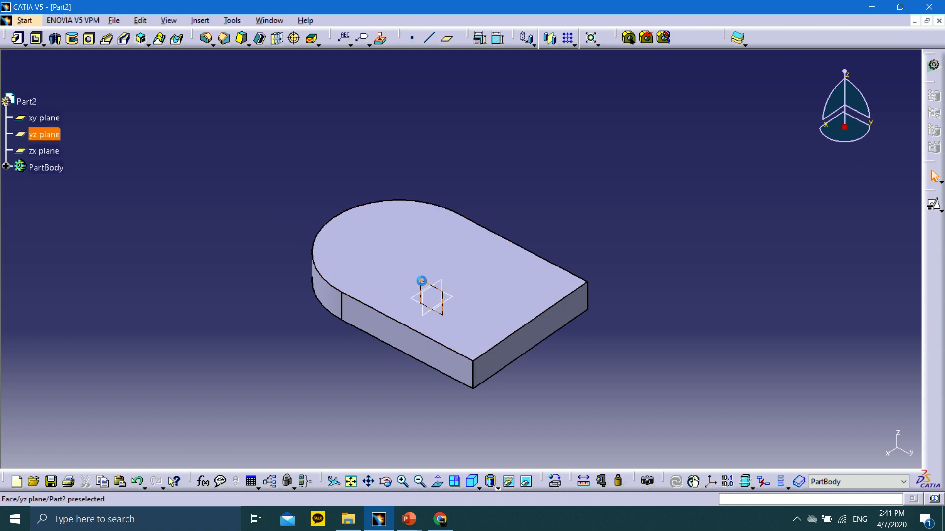
Create a positioned sketch on the yz plane with implicit origin and orientation
left_click(935, 207)
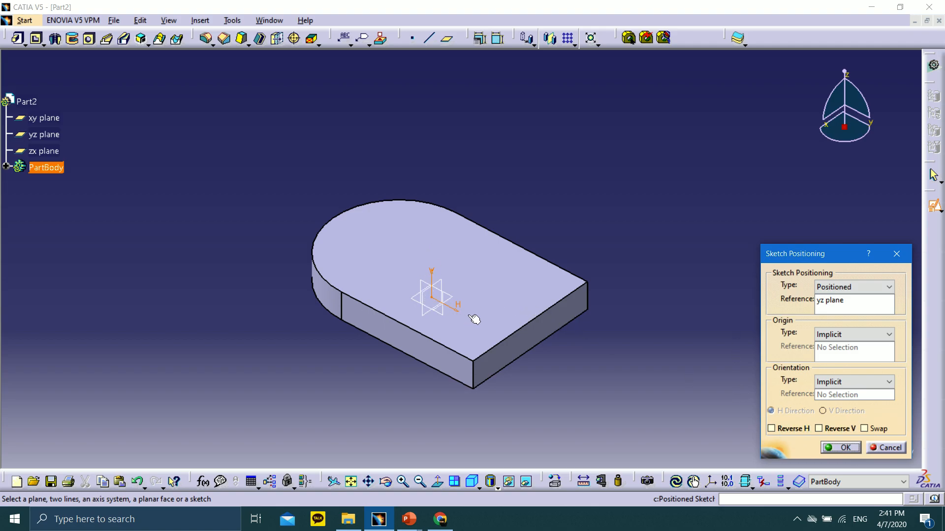
left_click(841, 447)
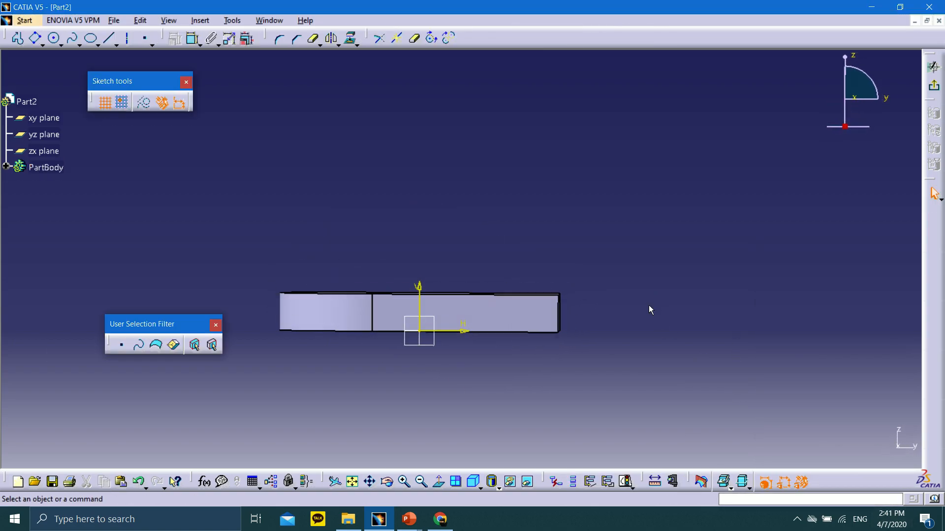
mouse_move(512, 224)
middle_mouse_down()
mouse_move(547, 205)
mouse_move(536, 213)
mouse_move(532, 159)
mouse_move(603, 154)
mouse_move(574, 156)
middle_mouse_up()
left_click(536, 213)
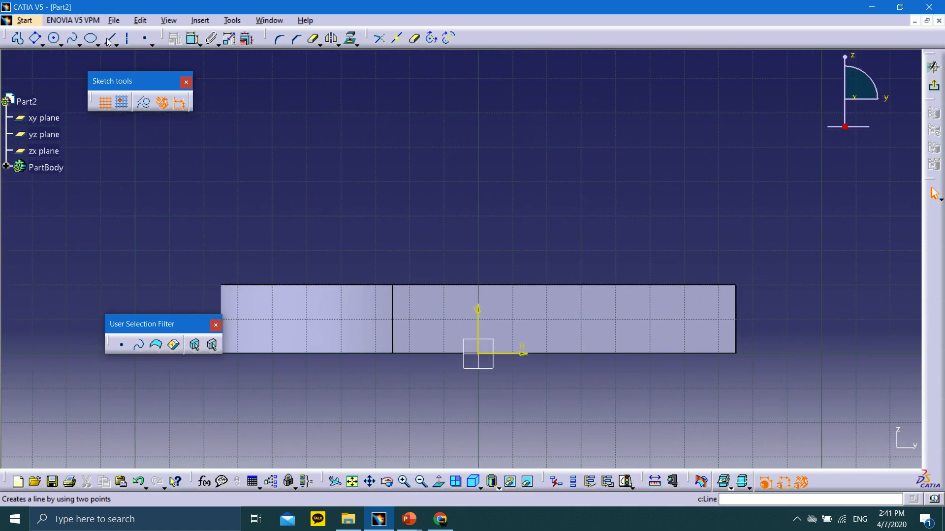
Draw a vertical axis line from the sketch origin up to well above the base block
left_click(127, 38)
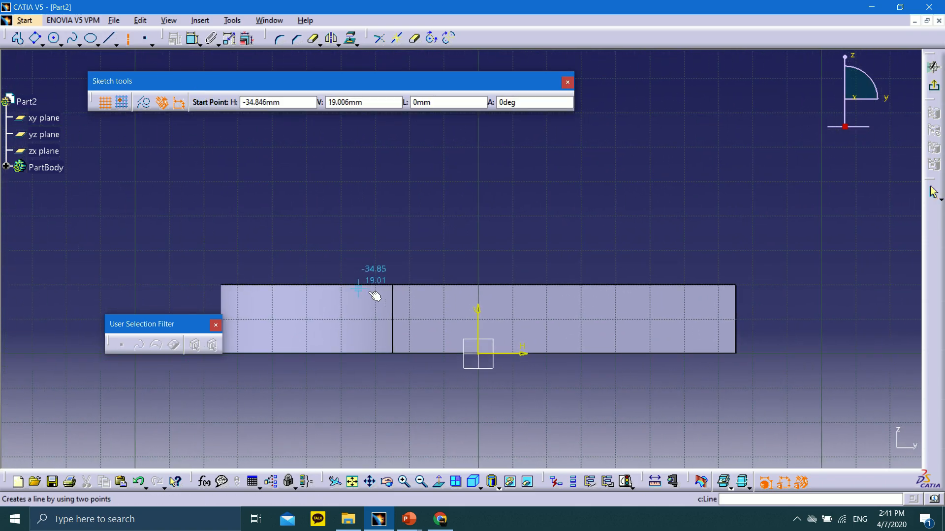
left_click(478, 353)
mouse_move(500, 179)
middle_mouse_down()
mouse_move(508, 290)
mouse_move(569, 185)
middle_mouse_up()
left_click(495, 229)
left_click(344, 211)
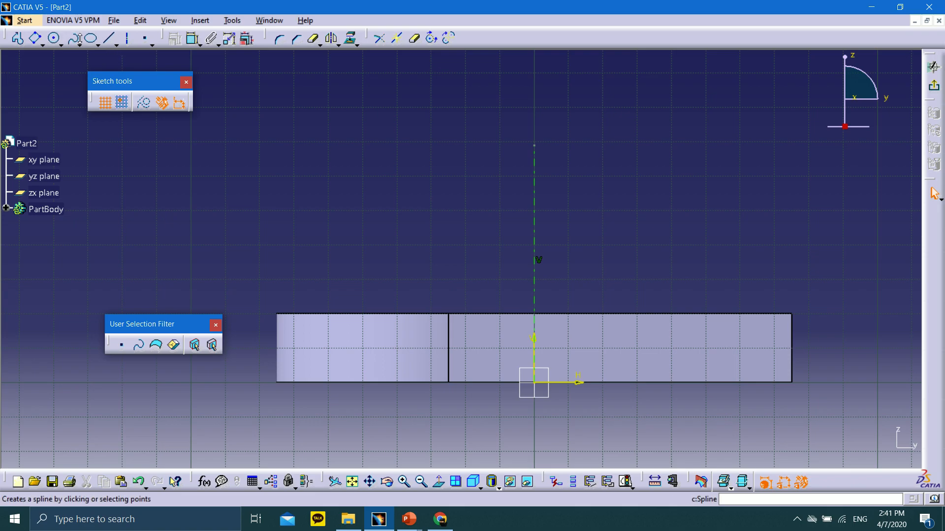
Draw a horizontal line about 26 mm above the H axis, from about H -48 mm to just past the block's flat end
left_click(110, 39)
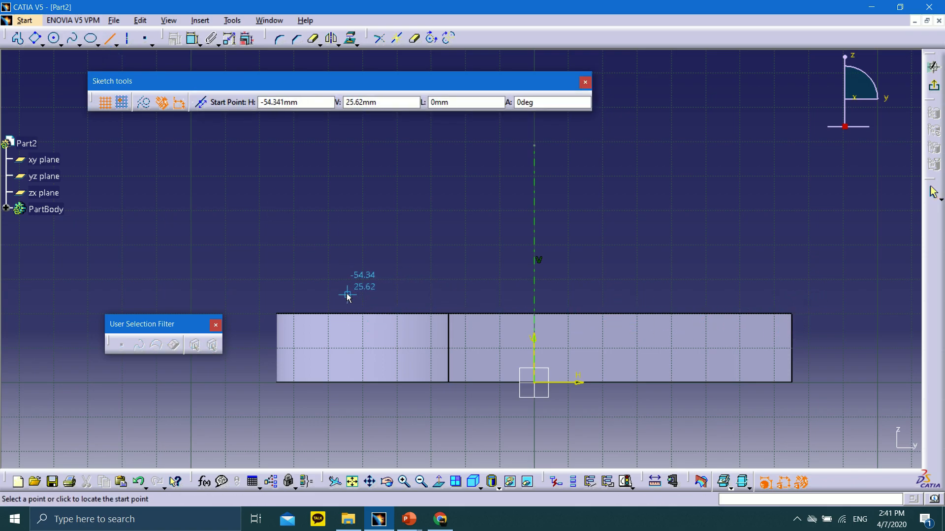
left_click(370, 293)
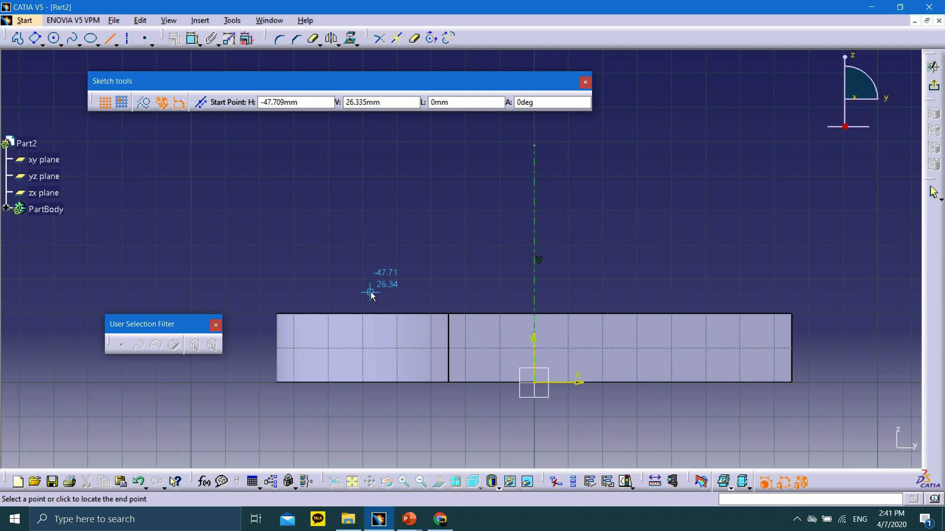
left_click(783, 292)
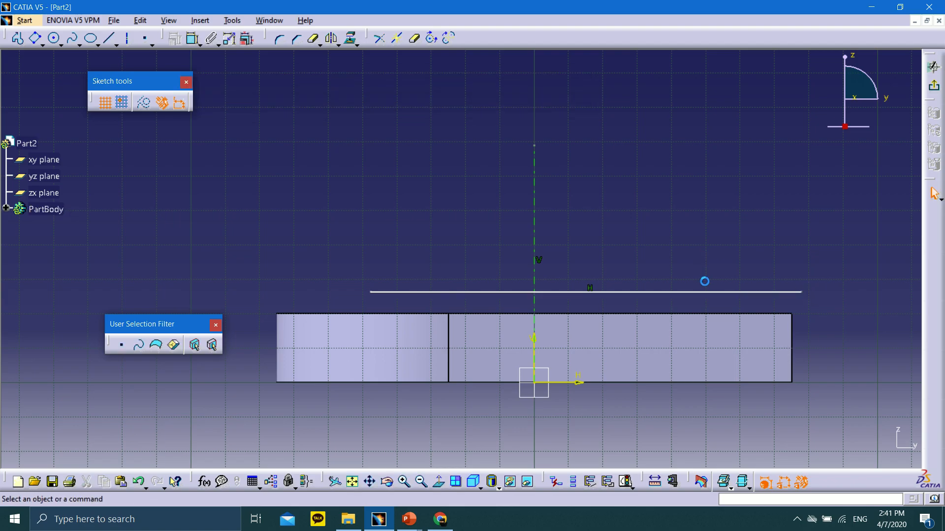
Constrain the horizontal line as coincident with the top edge of the base block
left_click(702, 293)
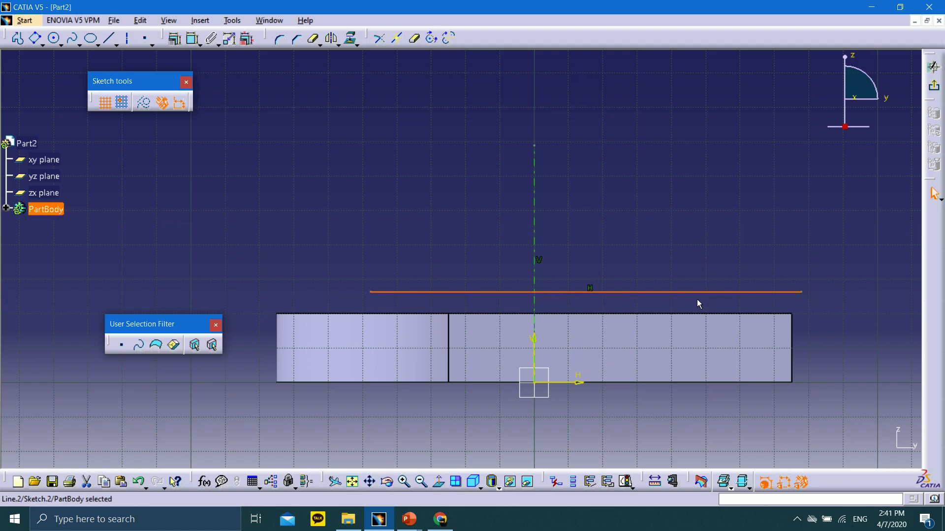
left_click(681, 314, "ctrl")
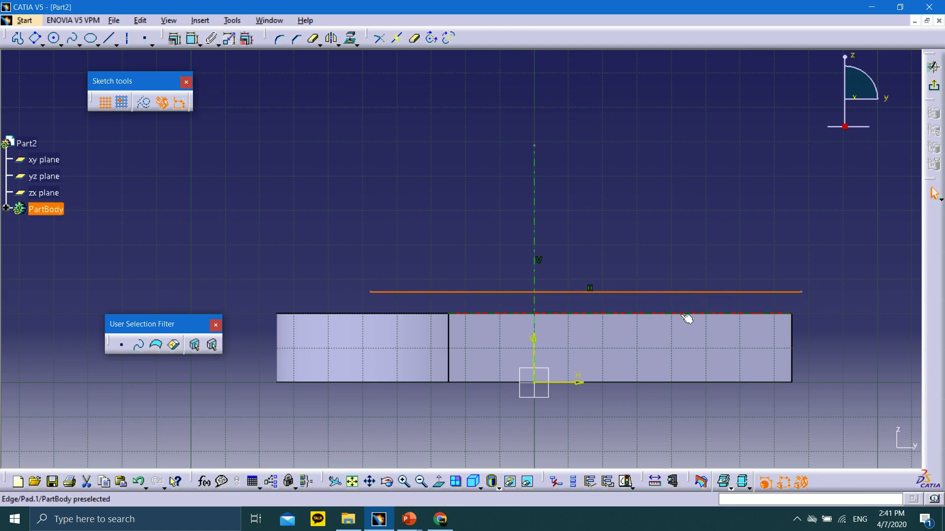
left_click(175, 39)
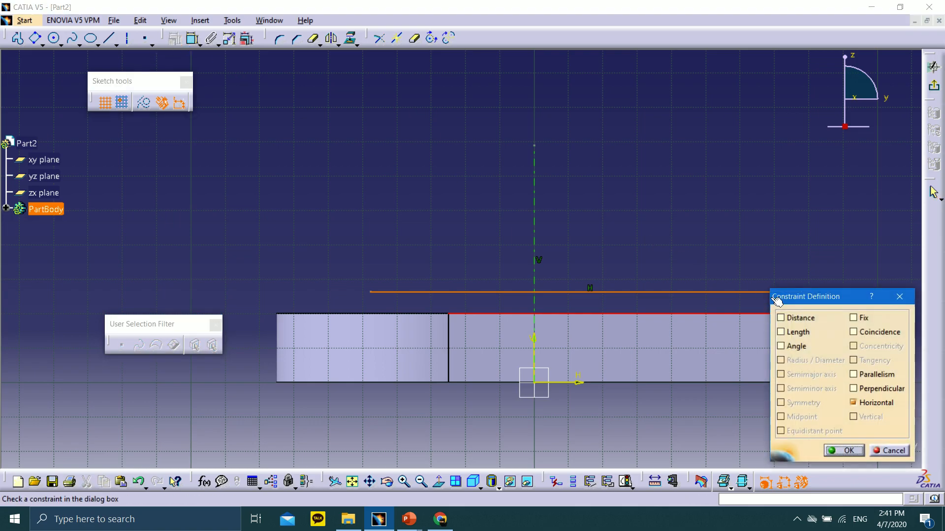
left_click(854, 332)
left_click(845, 451)
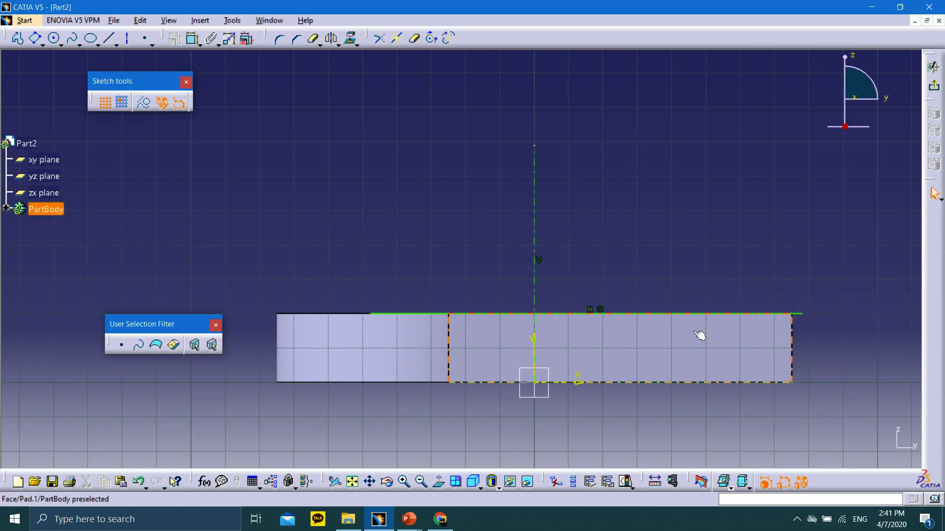
Constrain the horizontal line's outer endpoint as coincident with the block's top corner at the flat end, and lengthen its free end slightly
mouse_move(182, 276)
left_mouse_down()
mouse_move(937, 290)
mouse_move(316, 290)
mouse_move(718, 294)
mouse_move(329, 295)
mouse_move(654, 305)
mouse_move(607, 341)
mouse_move(671, 339)
mouse_move(648, 344)
left_mouse_up()
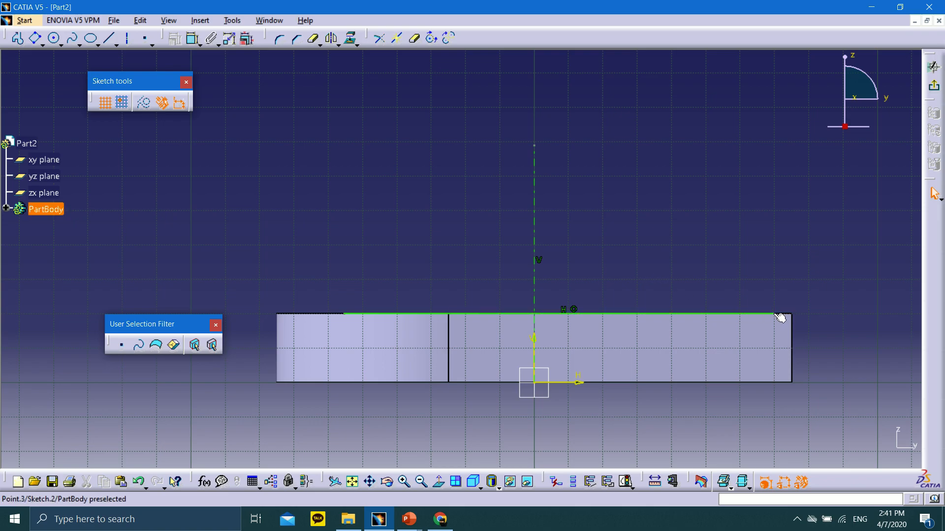
left_click(793, 314)
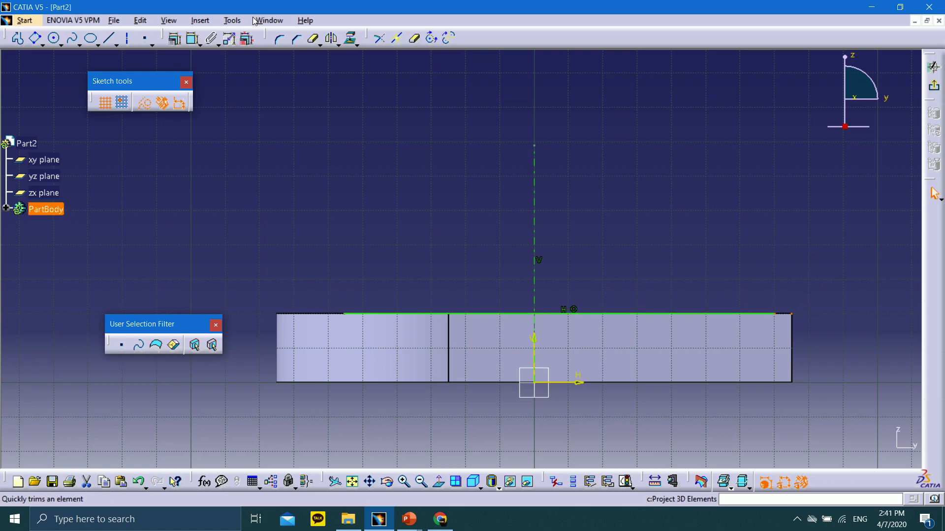
left_click(175, 37)
left_click(852, 334)
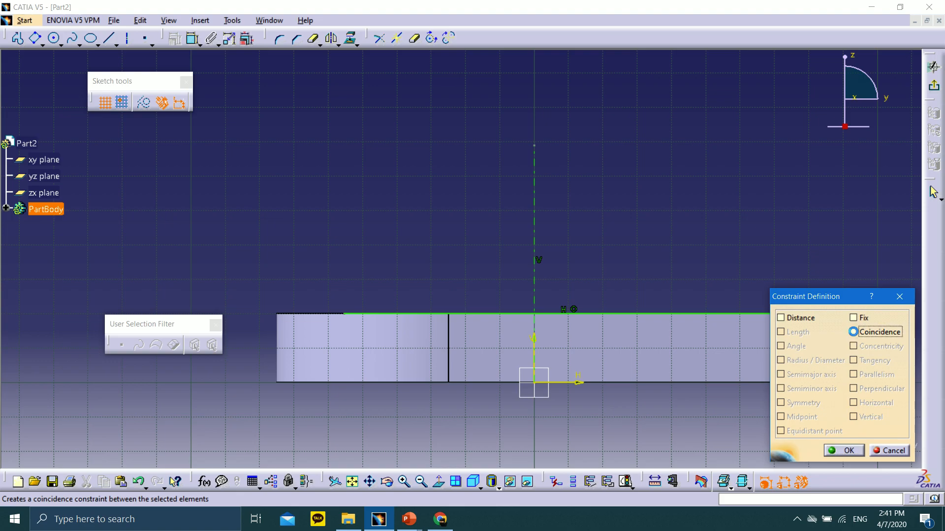
left_click(844, 446)
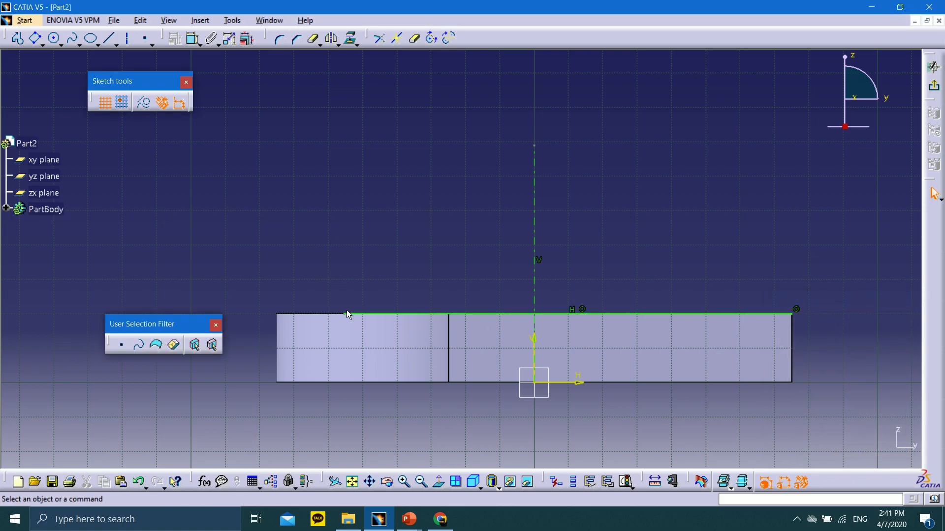
mouse_move(345, 313)
left_mouse_down()
mouse_move(871, 320)
mouse_move(219, 314)
mouse_move(363, 318)
mouse_move(338, 327)
mouse_move(330, 317)
left_mouse_up()
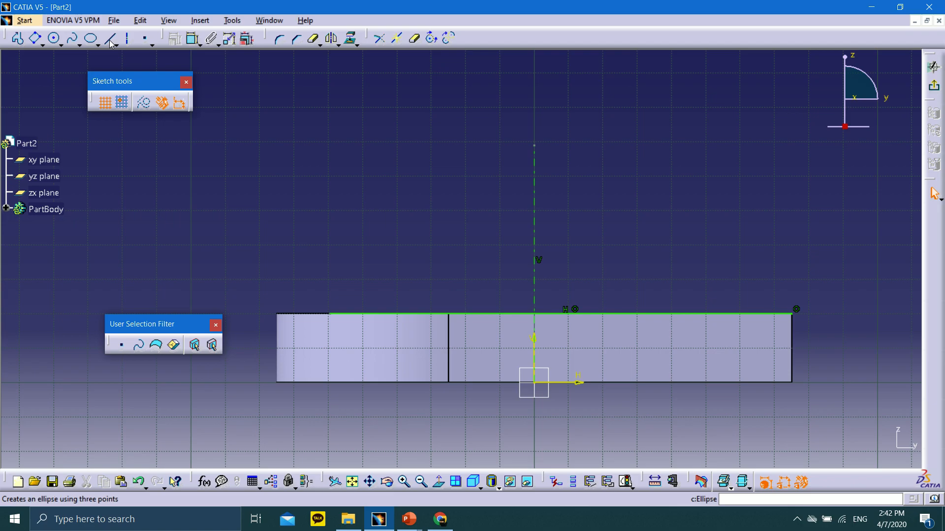
Draw a circle centred on the upper end of the vertical axis line and set its radius to 25 mm
left_click(54, 38)
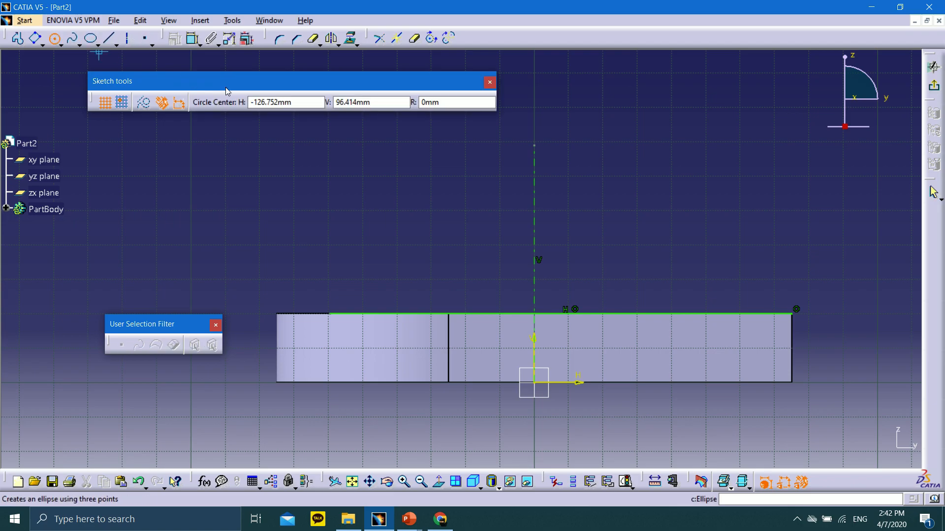
left_click(533, 146)
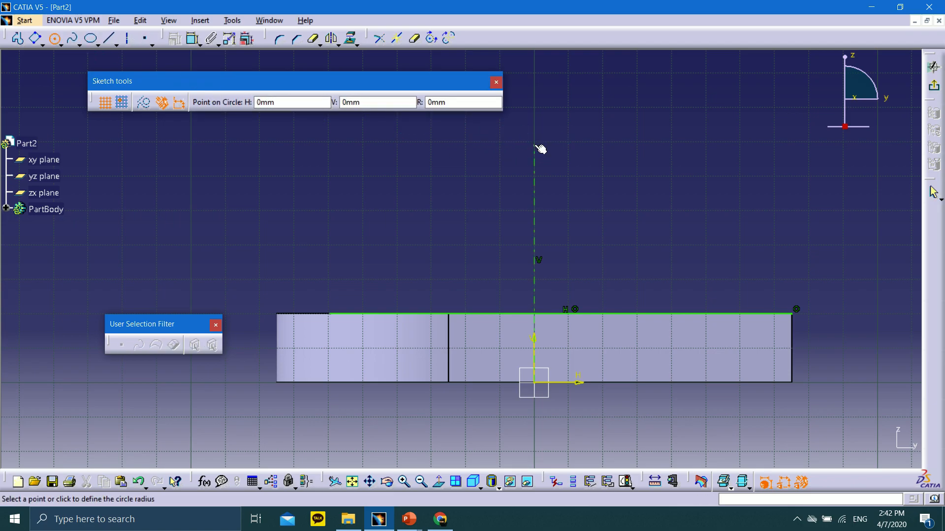
left_click(574, 225)
left_click(192, 38)
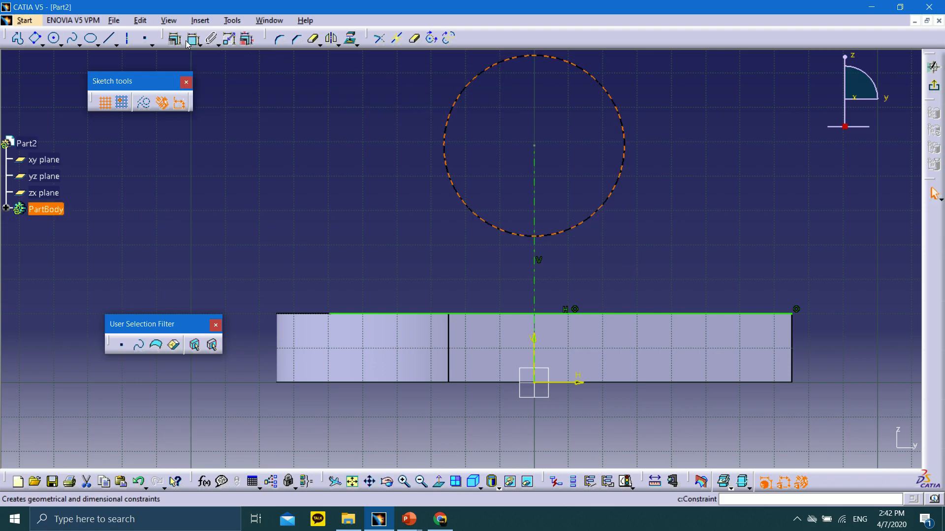
double_click(640, 97)
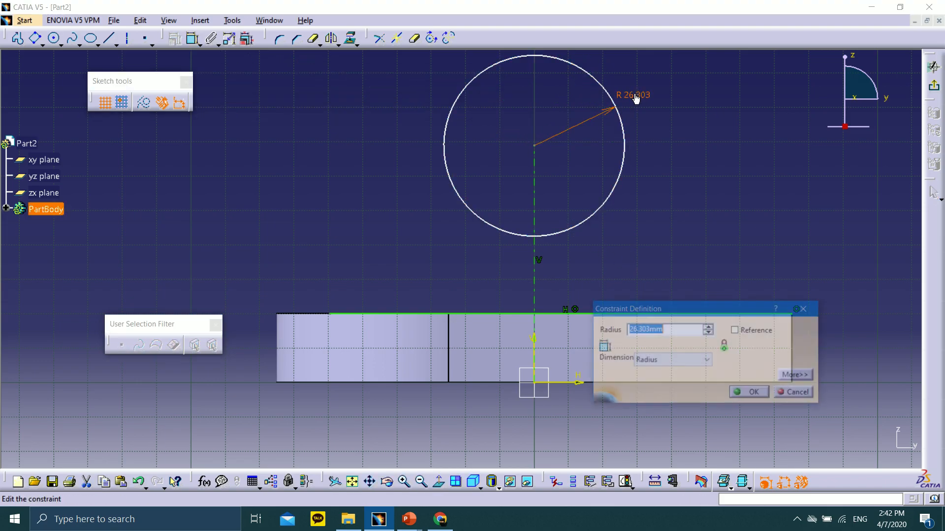
left_click(751, 393)
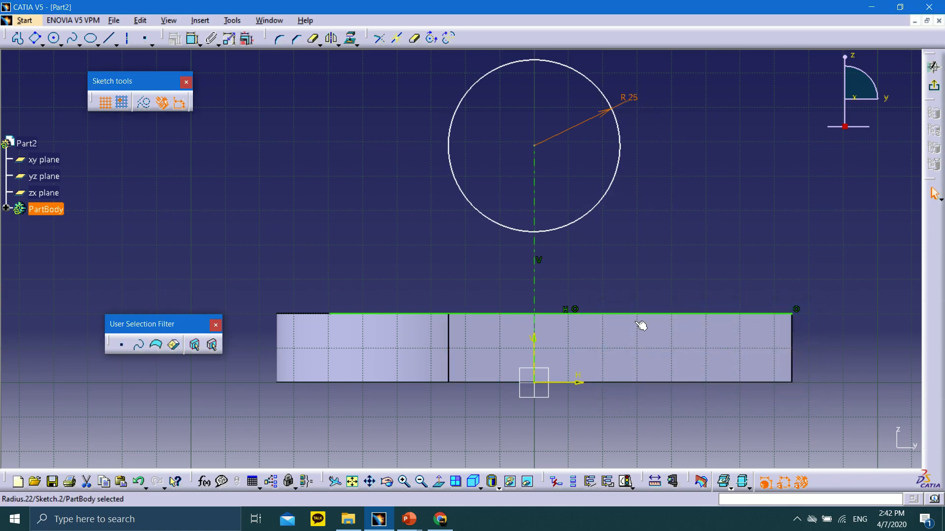
Dimension the height of the circle's centre above the block's top edge as 35 mm
left_click(192, 39)
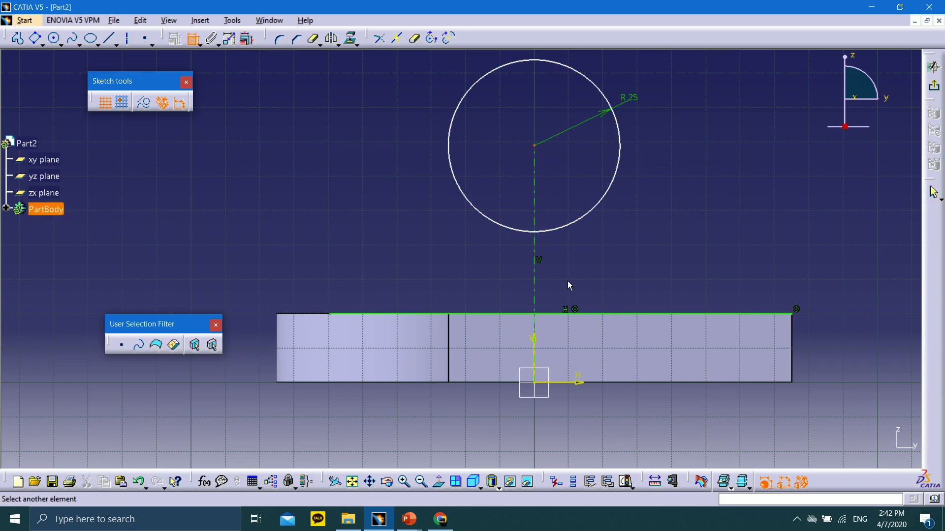
left_click(462, 314)
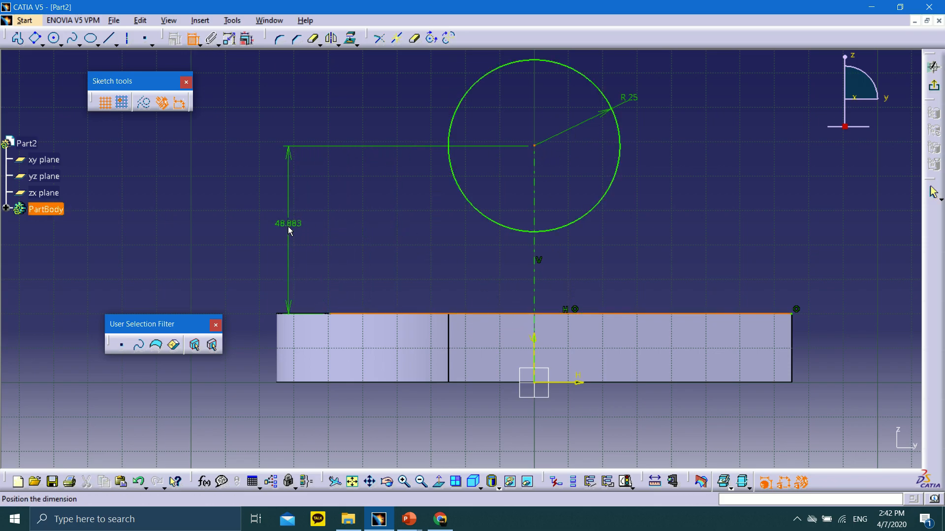
left_click(226, 221)
double_click(226, 218)
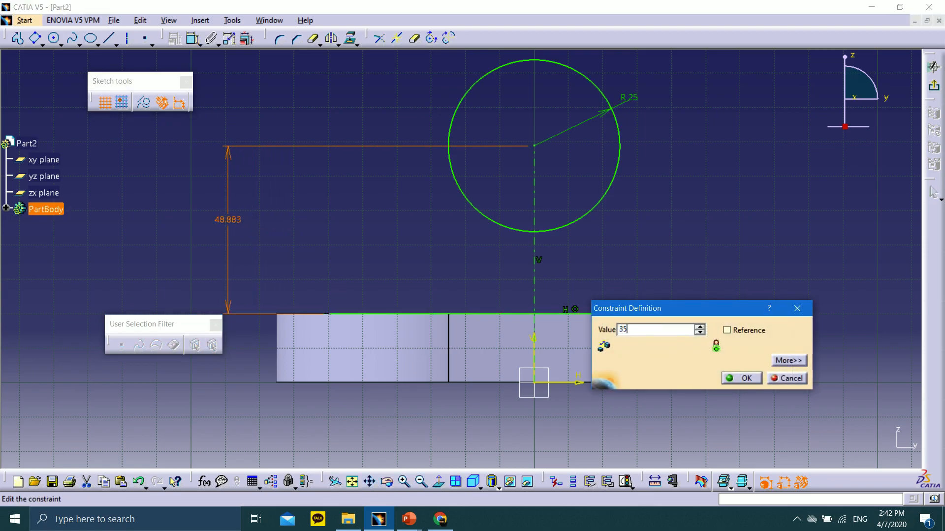
left_click(742, 378)
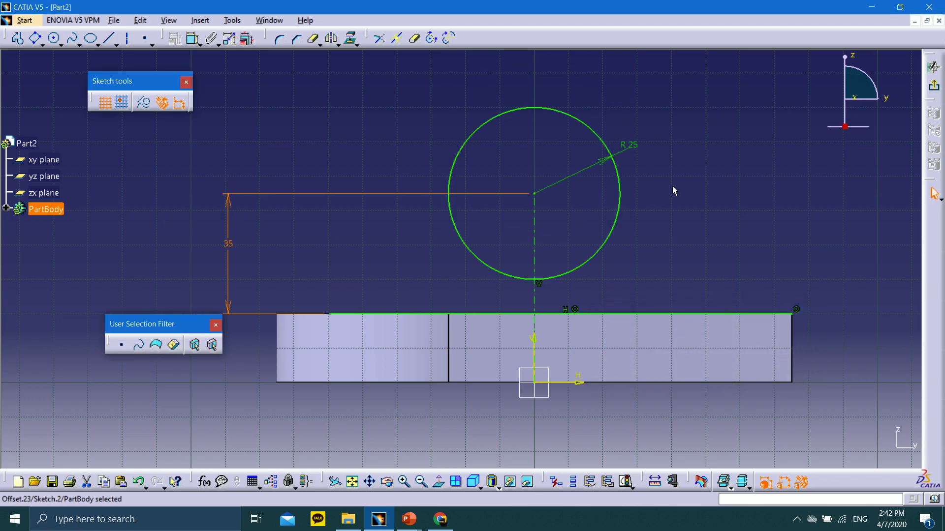
Draw a slanted line about 81 mm long from the horizontal line's free end, tangent to the circle and extending past it
left_click(110, 38)
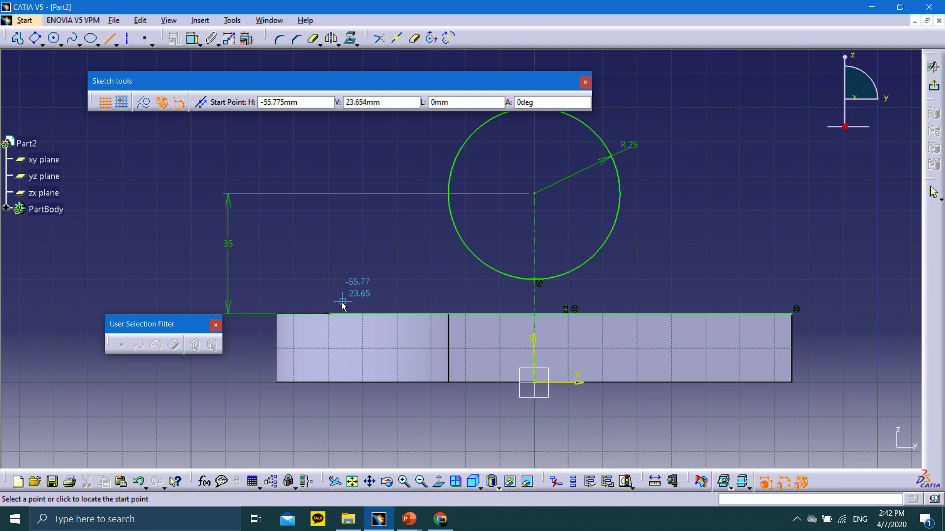
left_click(332, 314)
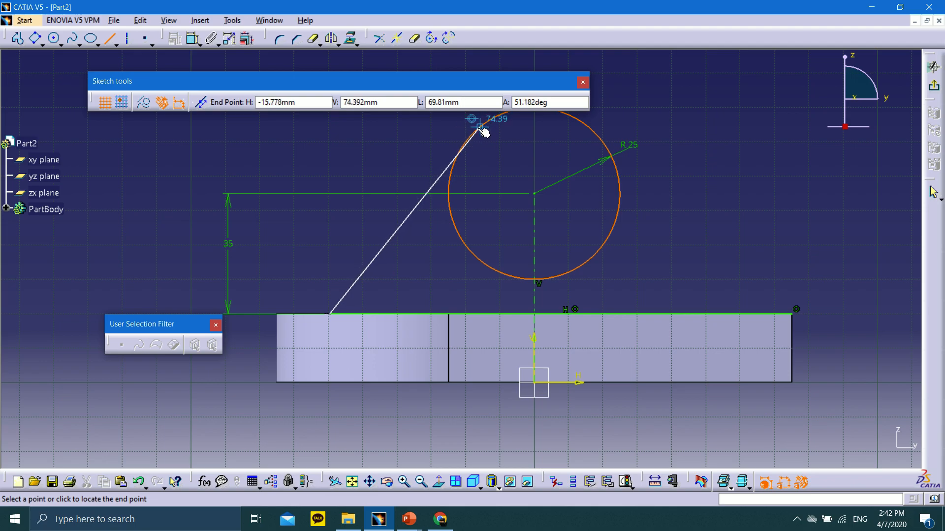
left_click(466, 143)
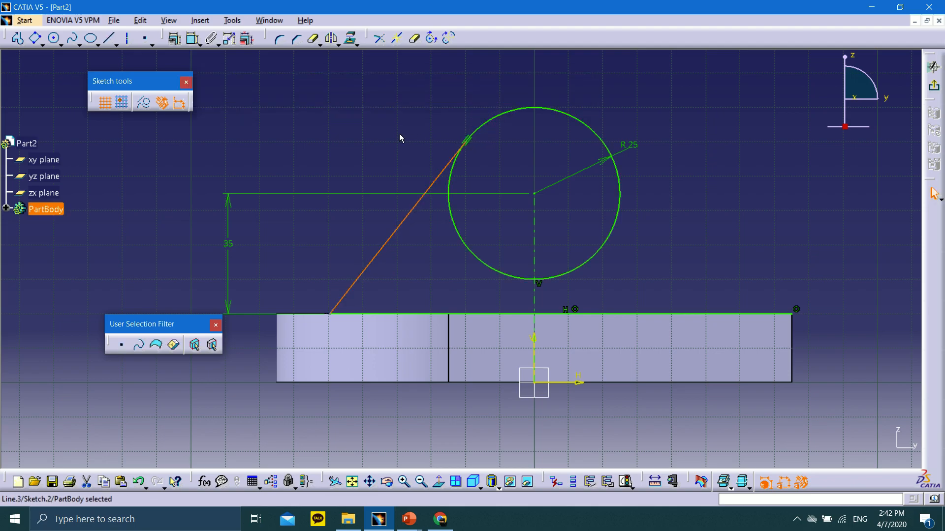
left_click_drag(336, 315, 387, 313)
left_click_drag(466, 145, 498, 70)
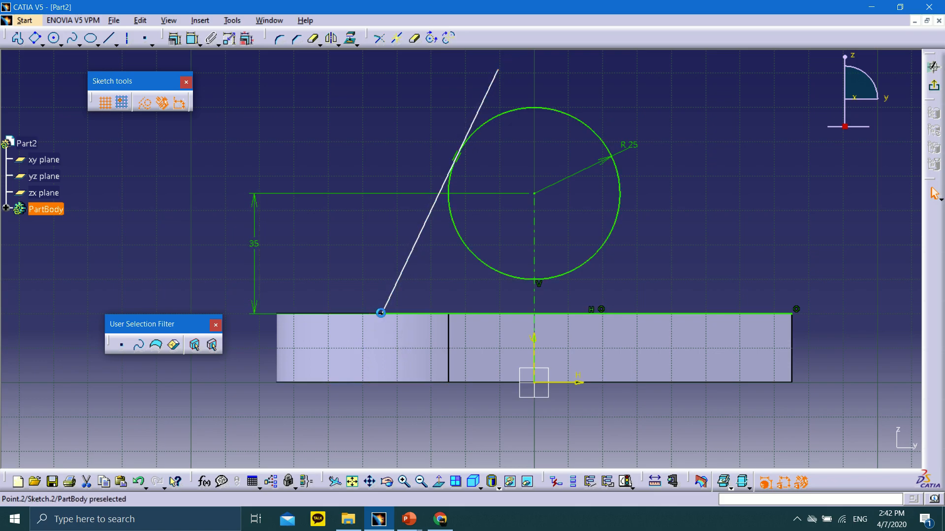
left_click_drag(380, 313, 359, 314)
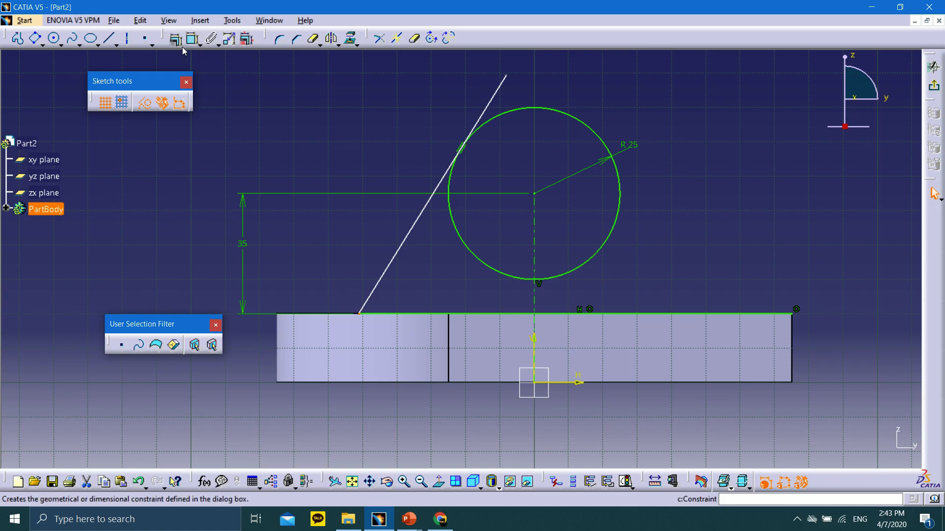
Constrain the angle between the slanted tangent line and the horizontal line to 70 degrees
left_click(402, 243)
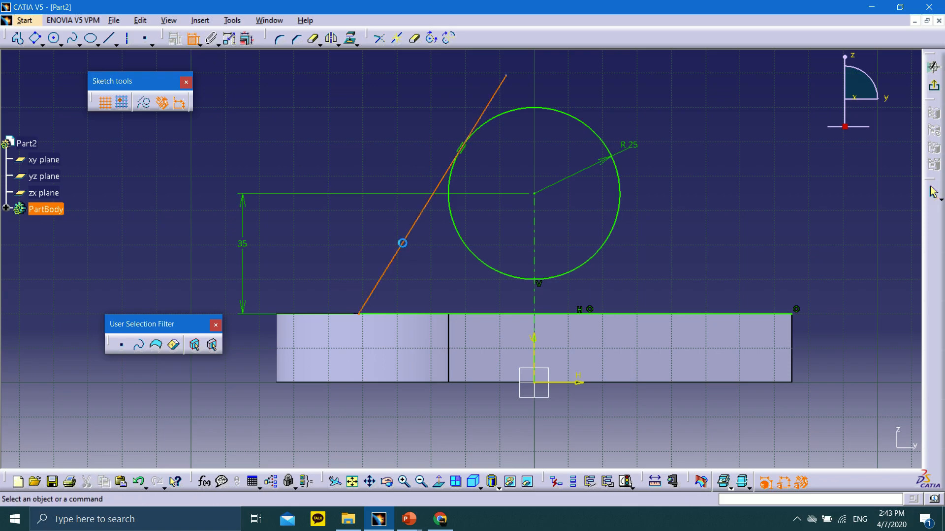
left_click(421, 314)
left_click(178, 39)
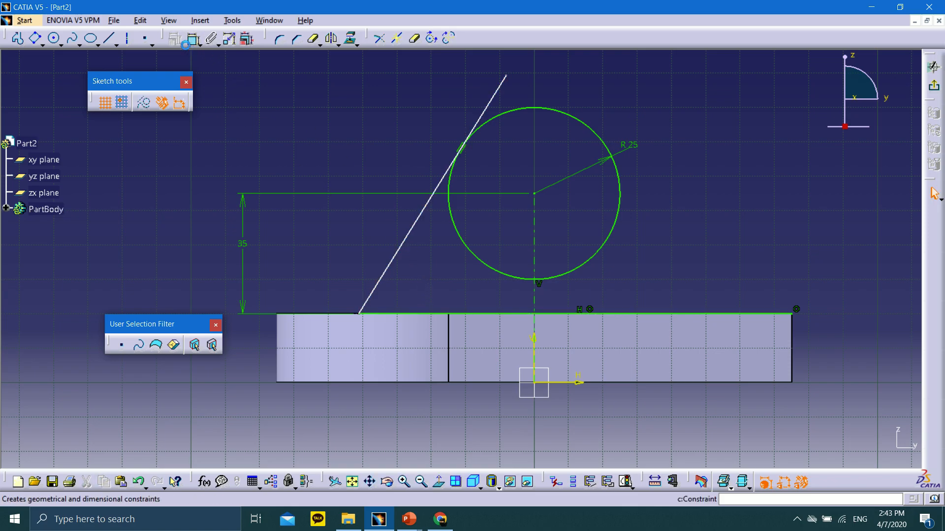
left_click(397, 255)
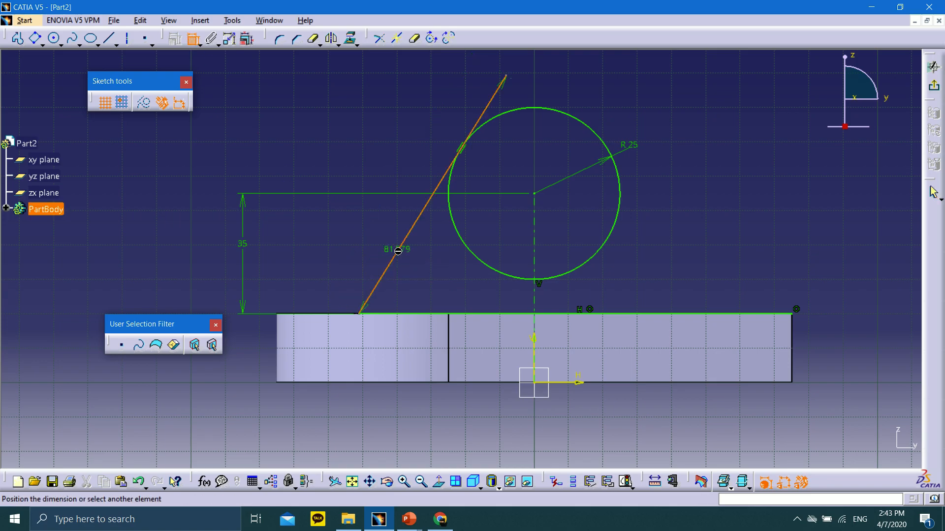
left_click(418, 313)
left_click(416, 280)
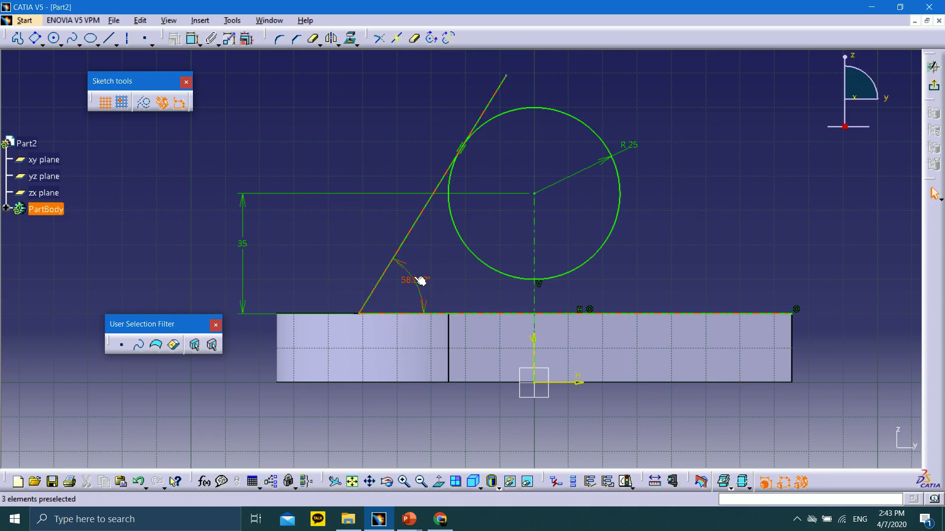
double_click(416, 281)
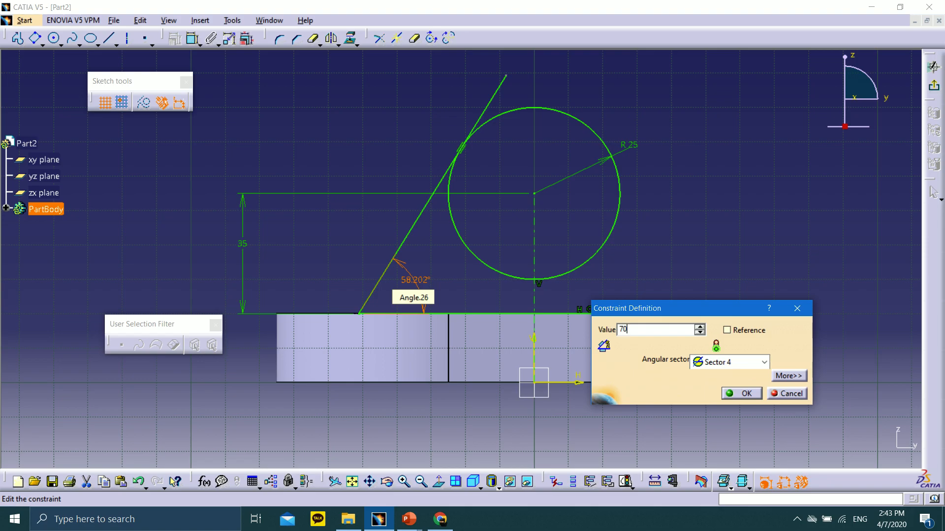
left_click(741, 393)
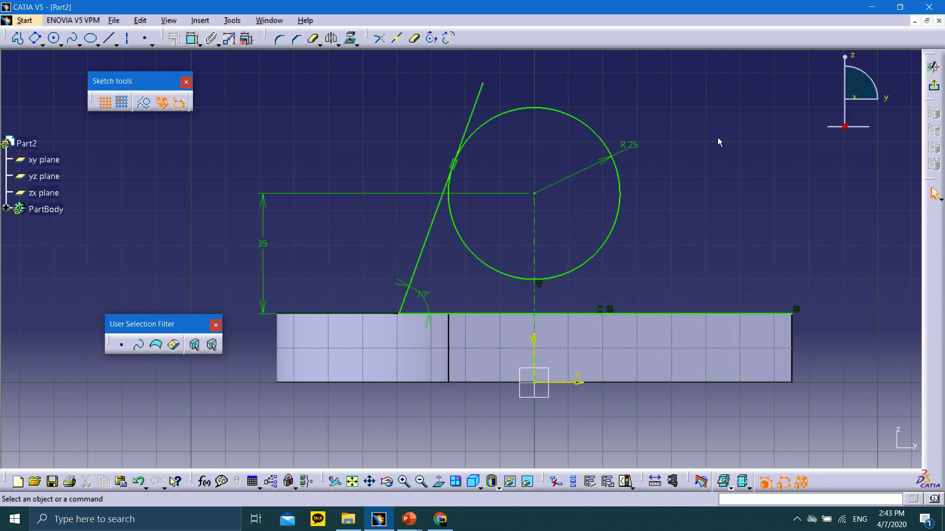
Draw a vertical line up from the block's top corner at the flat end and set its length to 25 mm
left_click(115, 41)
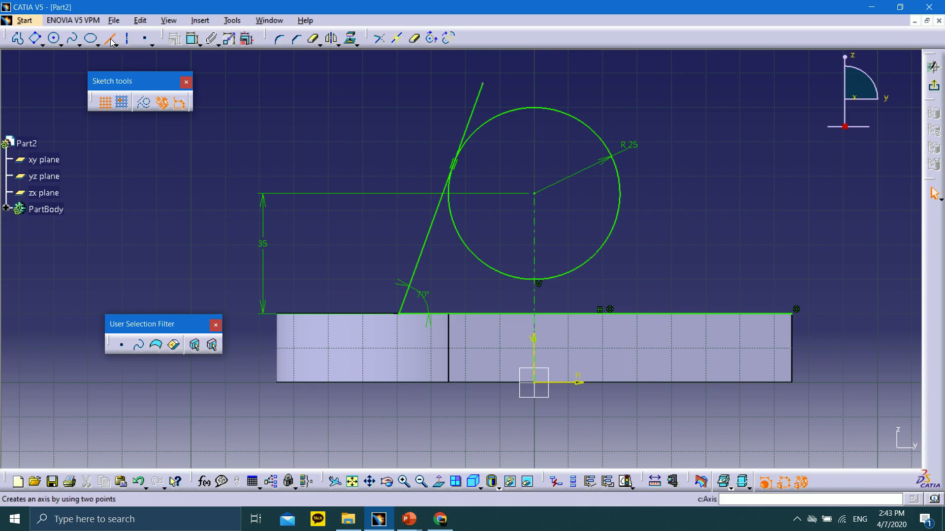
left_click(113, 43)
left_click(792, 313)
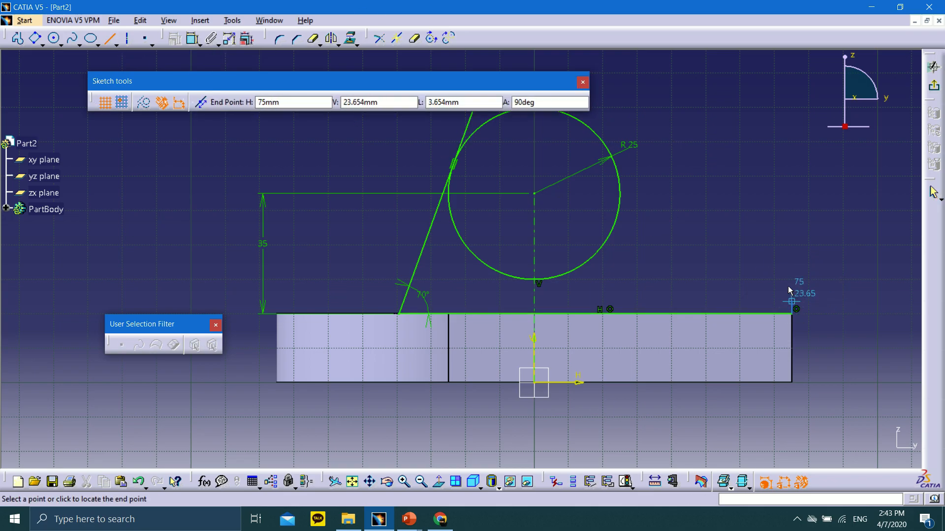
left_click(792, 237)
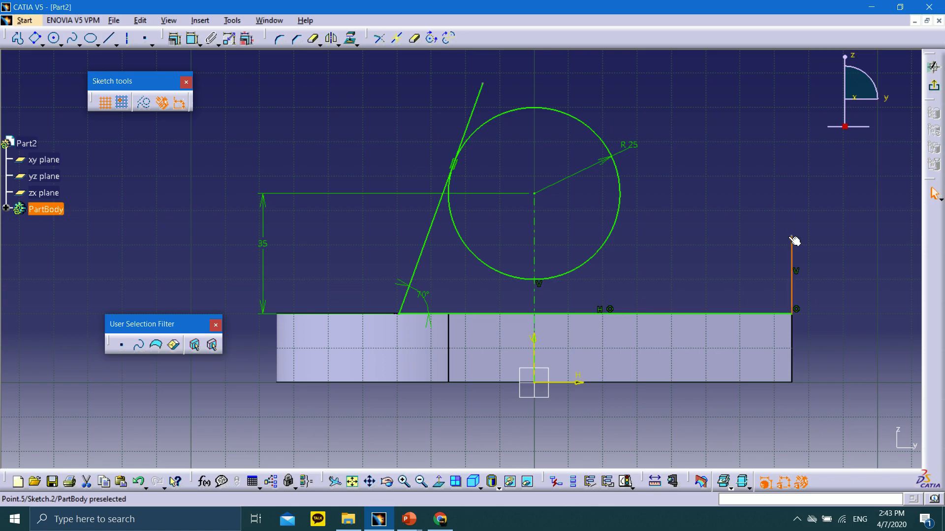
left_click(192, 39)
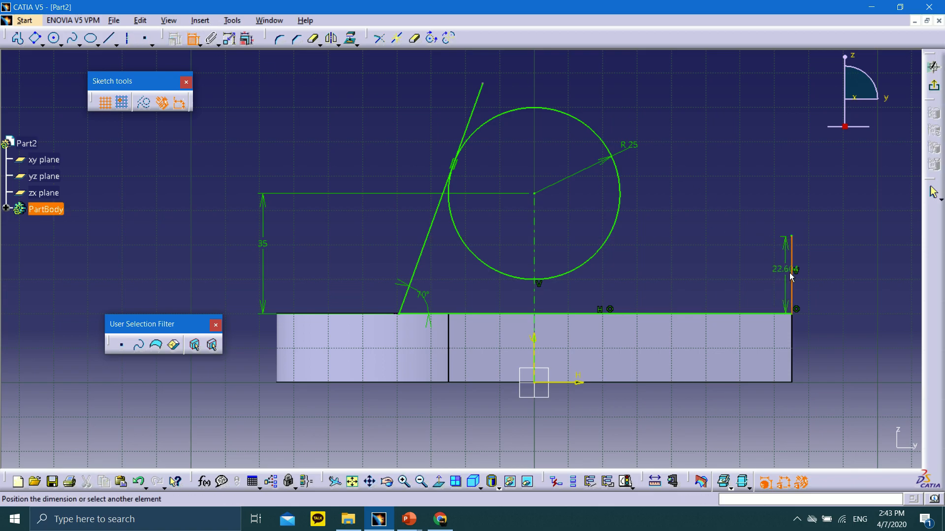
left_click(831, 275)
double_click(831, 278)
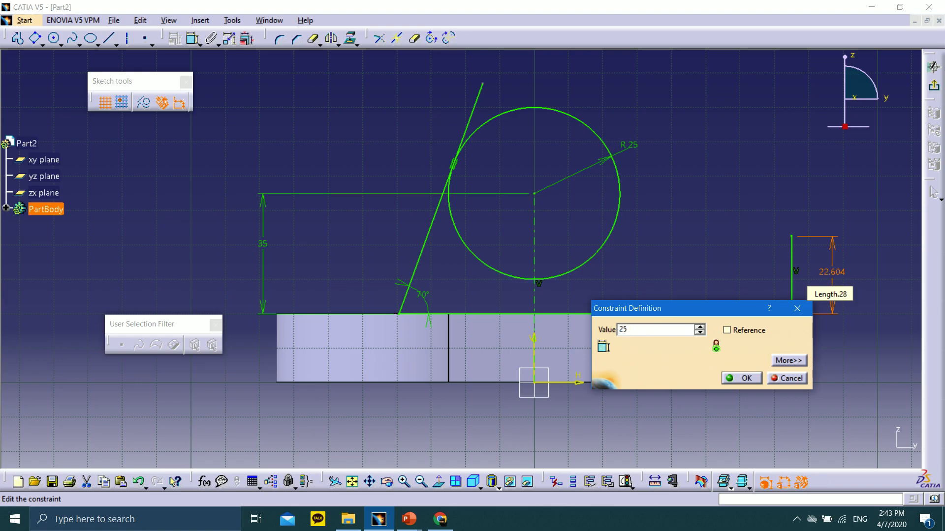
key("Return")
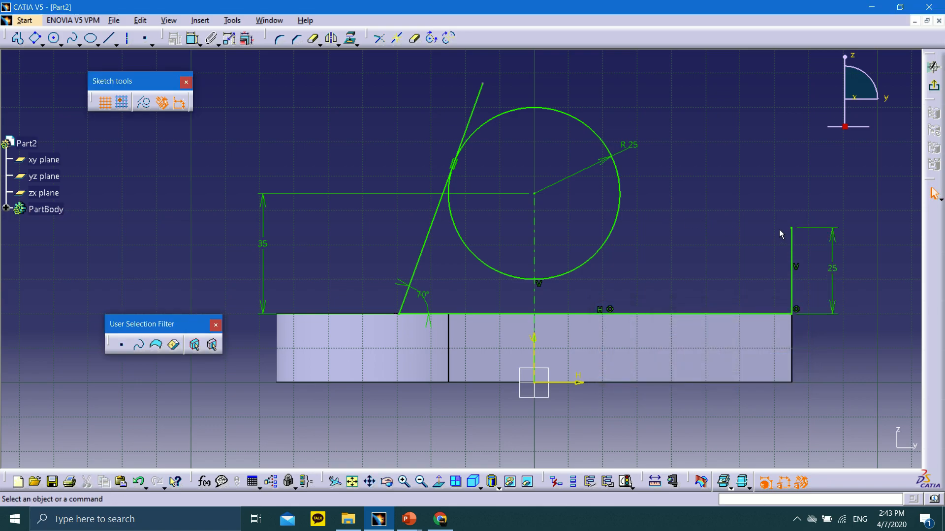
Draw a horizontal line about 30 mm long from the top of the 25 mm vertical line towards the circle
left_click(109, 38)
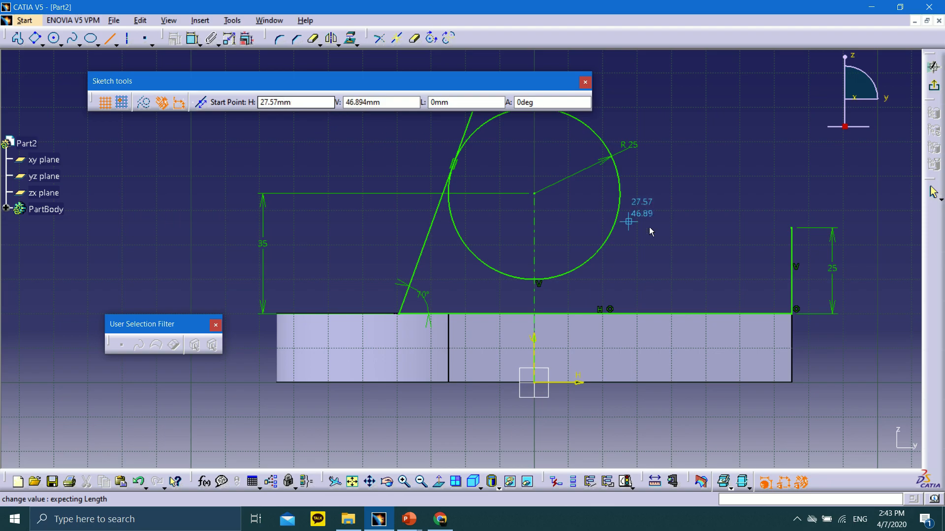
left_click(791, 227)
left_click(690, 228)
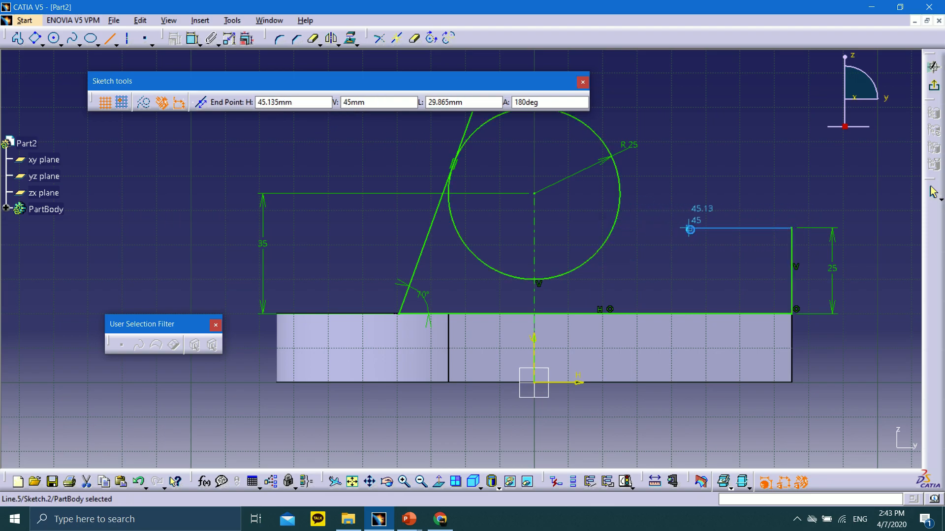
left_click(653, 186)
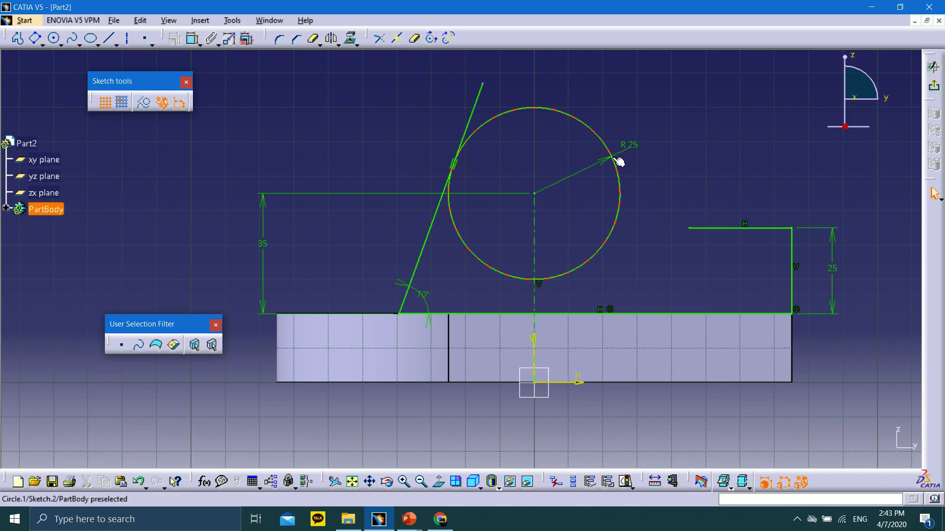
Draw an arc of about 20 mm radius from the circle's flat-end side, curving down and past the upper horizontal line's free end
left_click(73, 44)
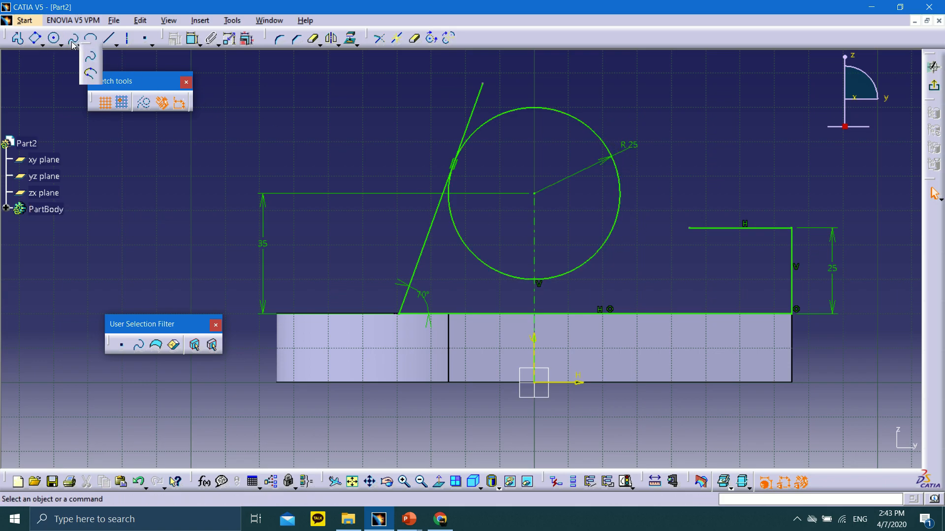
left_click(63, 46)
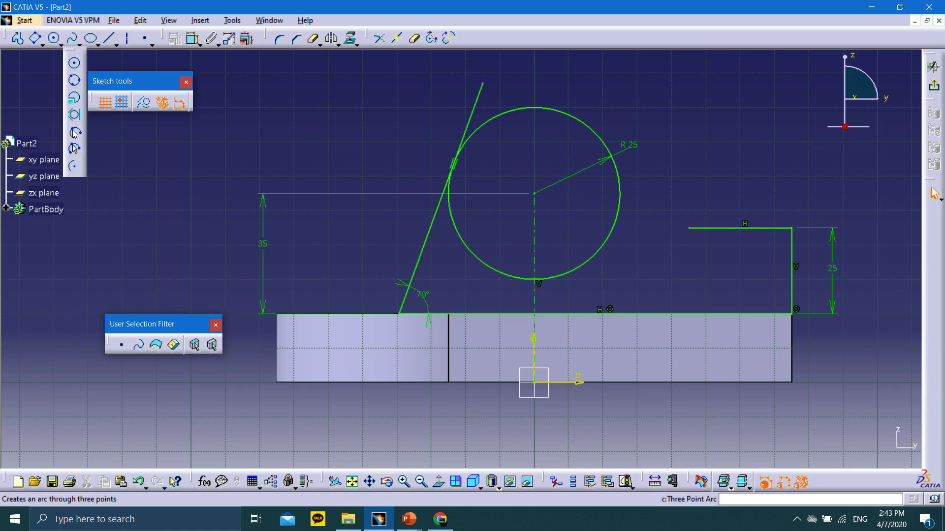
left_click(73, 168)
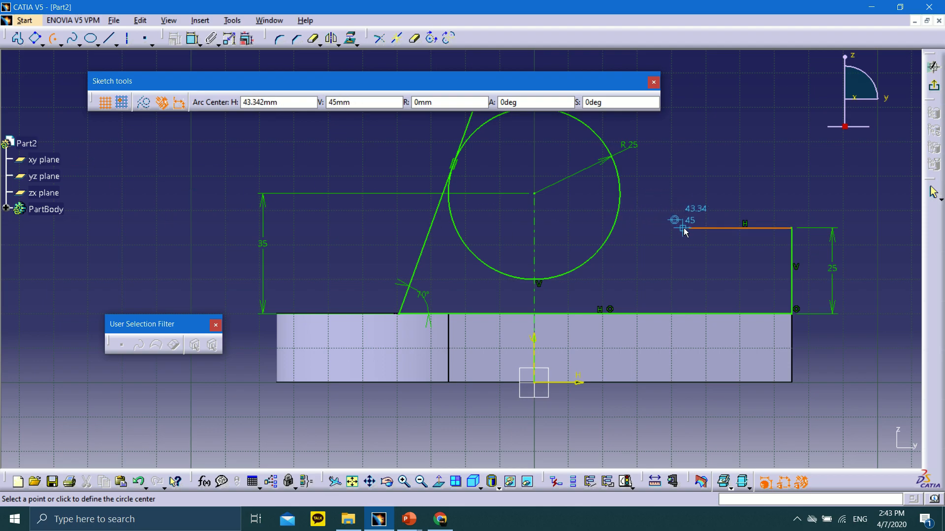
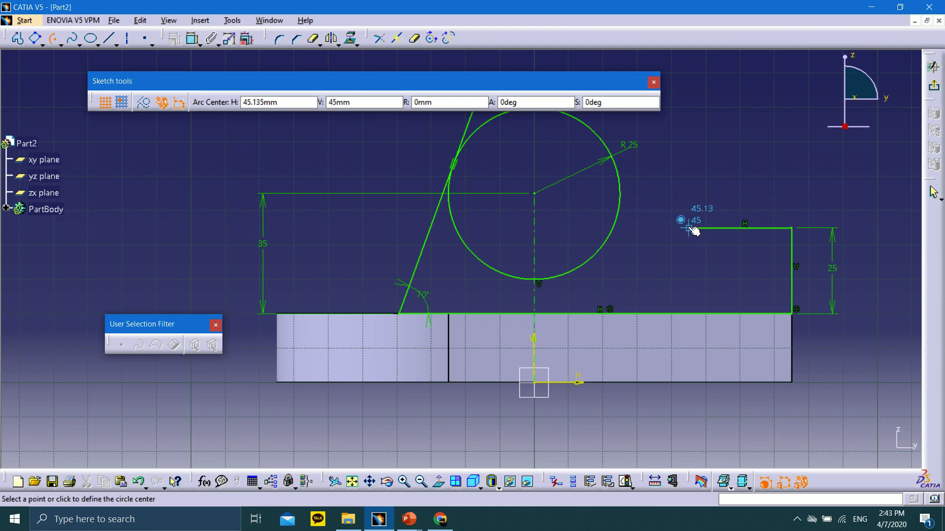
left_click(685, 157)
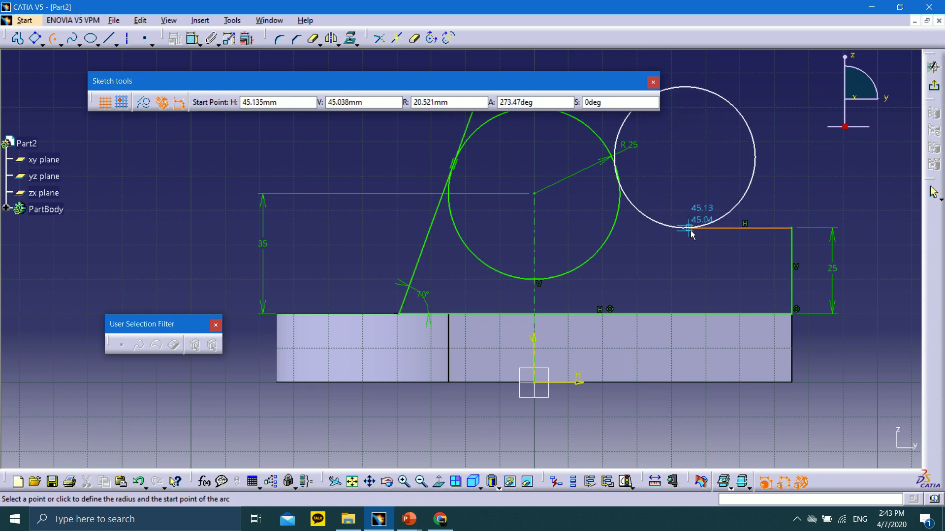
left_click(619, 172)
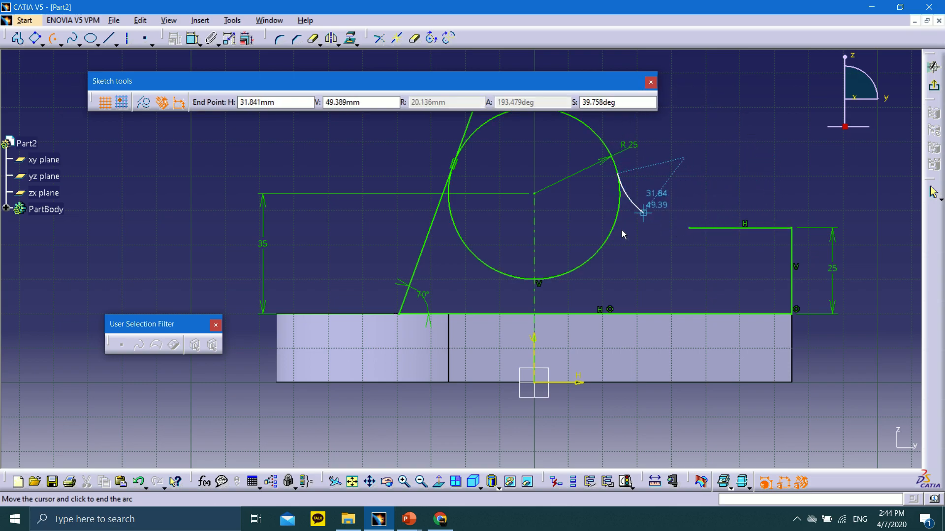
left_click(729, 209)
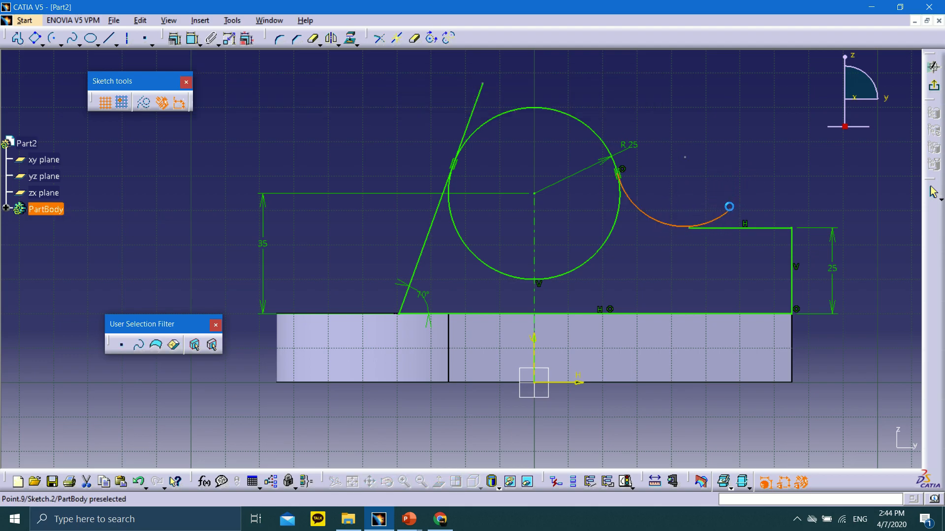
Dimension the new arc's radius and set it to 20 mm
left_click(194, 39)
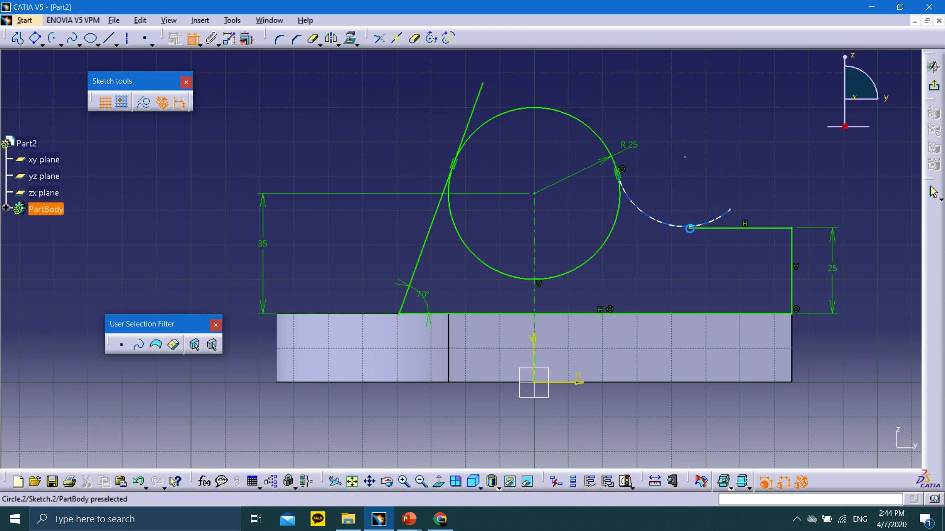
left_click(711, 221)
left_click(677, 195)
double_click(677, 195)
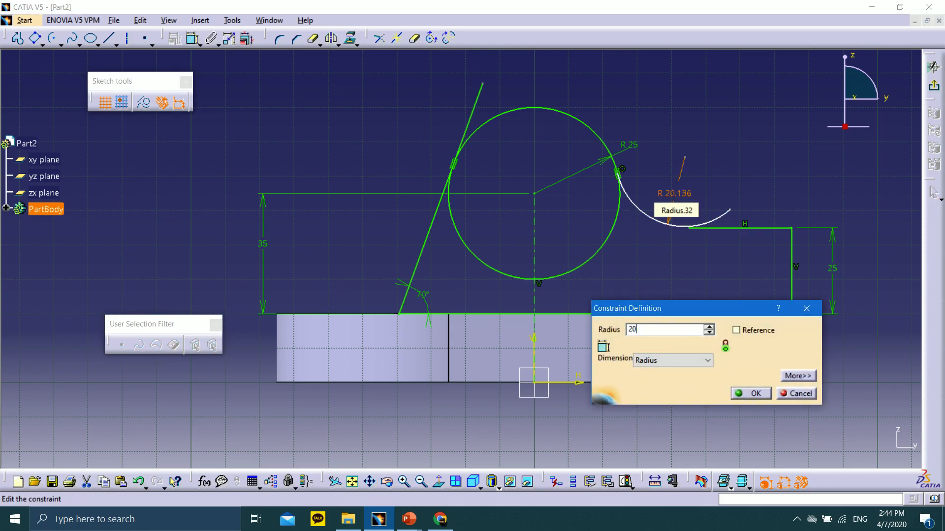
key("Return")
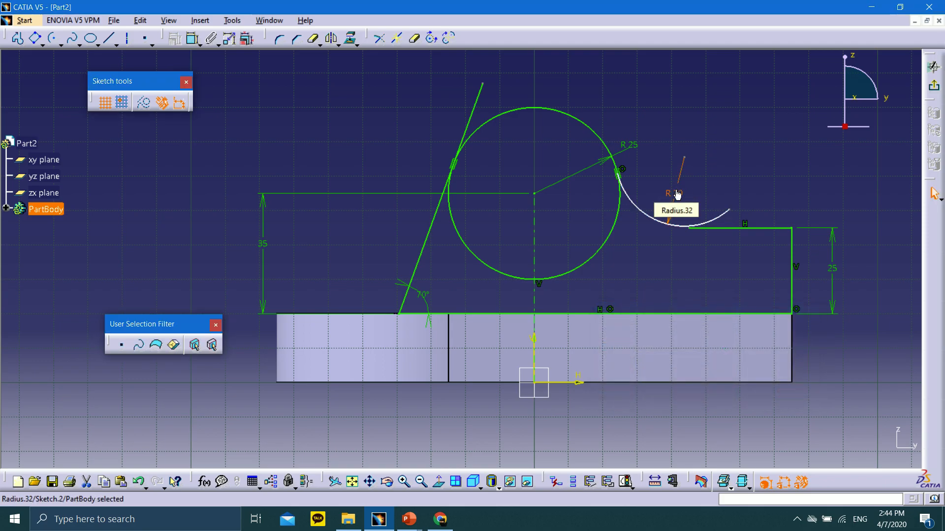
Add a tangency constraint between the 20 mm radius arc and the upper horizontal line
left_click(721, 217)
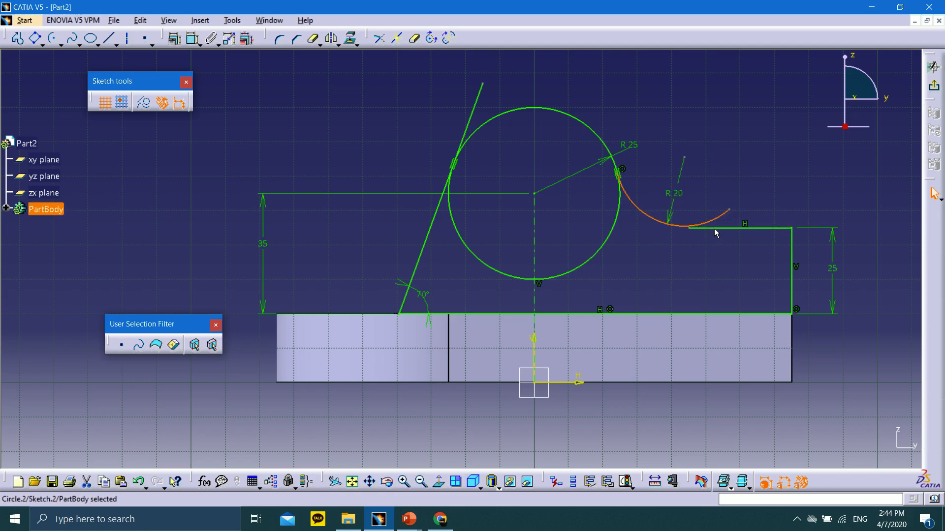
left_click(713, 229, "ctrl")
left_click(176, 39)
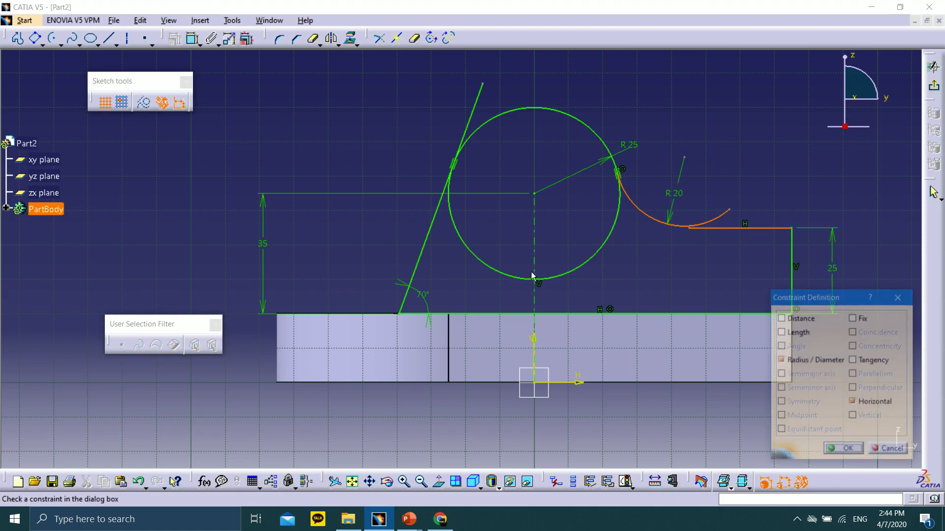
left_click(853, 360)
left_click(843, 451)
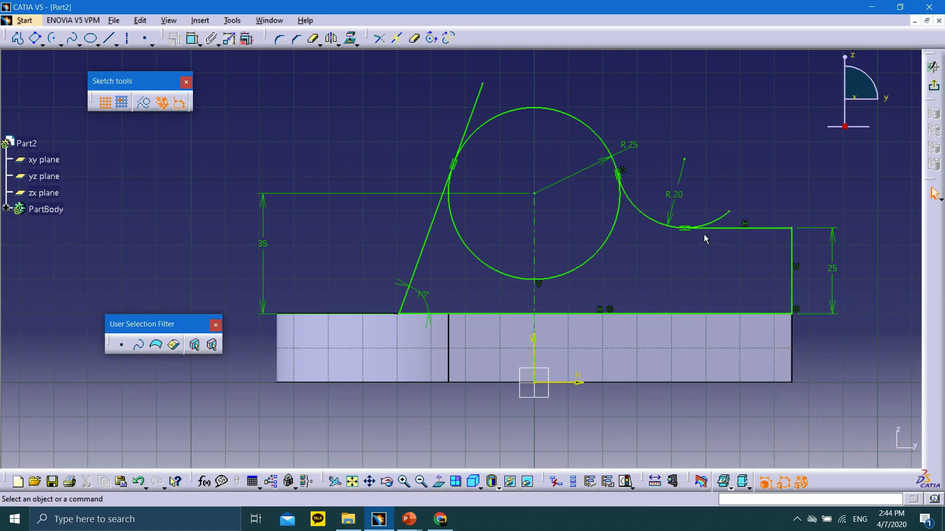
Extend the upper horizontal line past the arc's tangent point, then trim the excess of both the arc and the line
left_click_drag(730, 212, 605, 246)
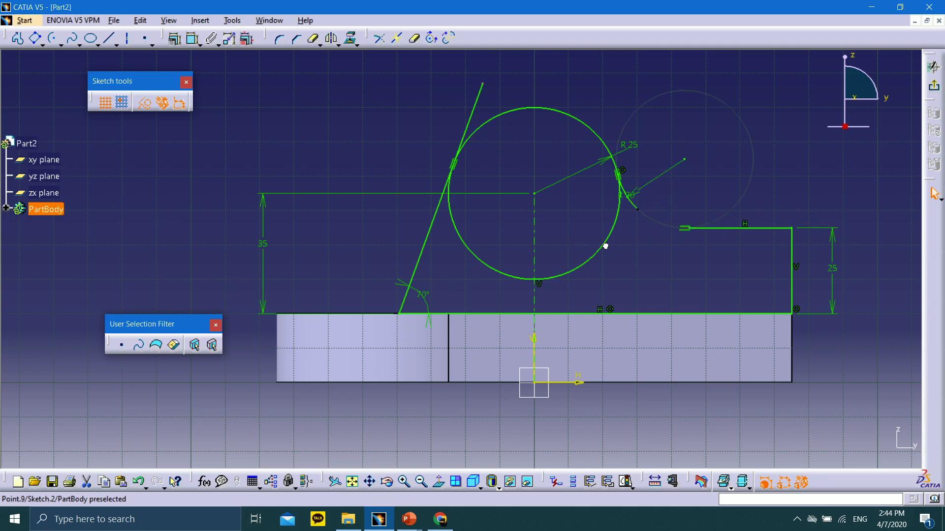
left_click_drag(673, 237, 770, 211)
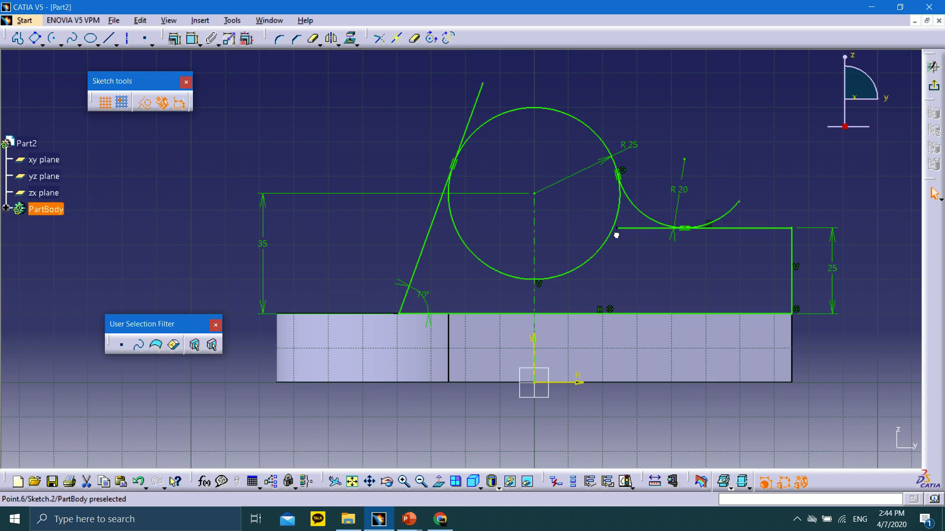
left_click(313, 38)
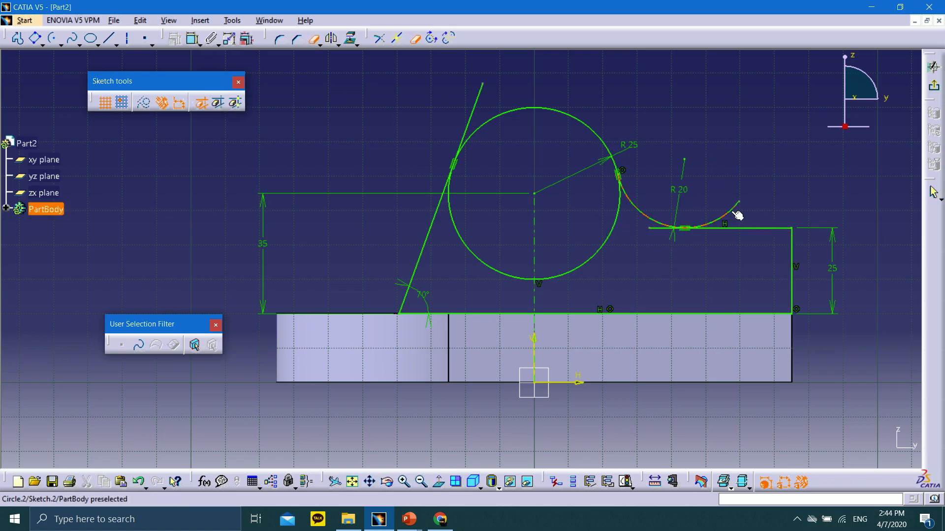
double_click(314, 40)
left_click(729, 210)
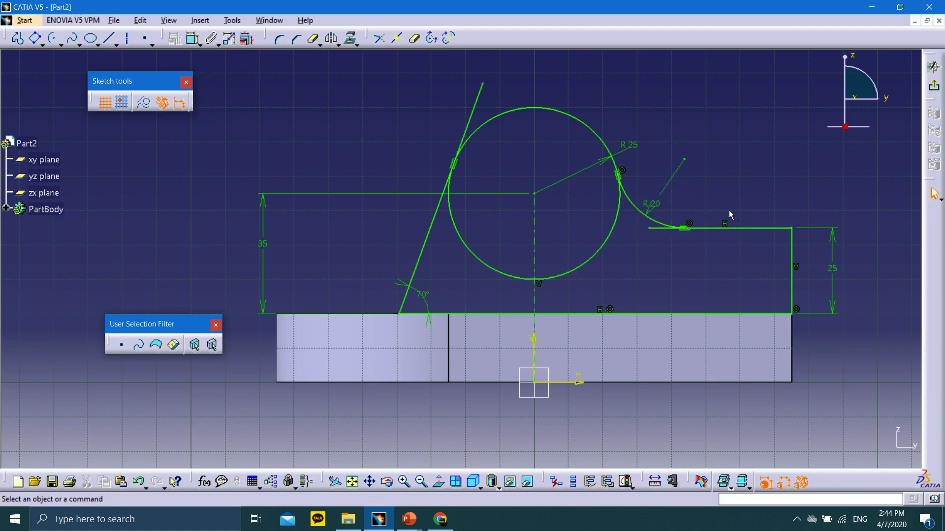
left_click(660, 232)
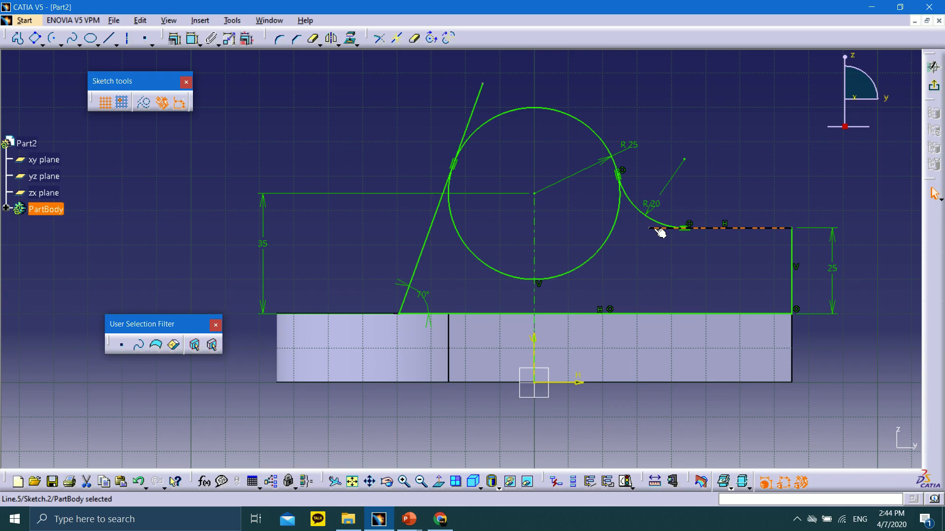
left_click(314, 38)
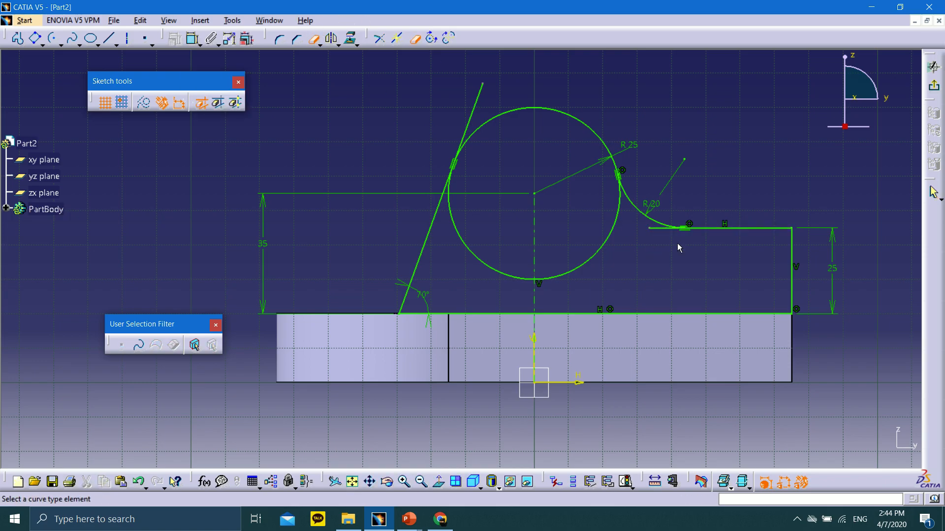
left_click(661, 230)
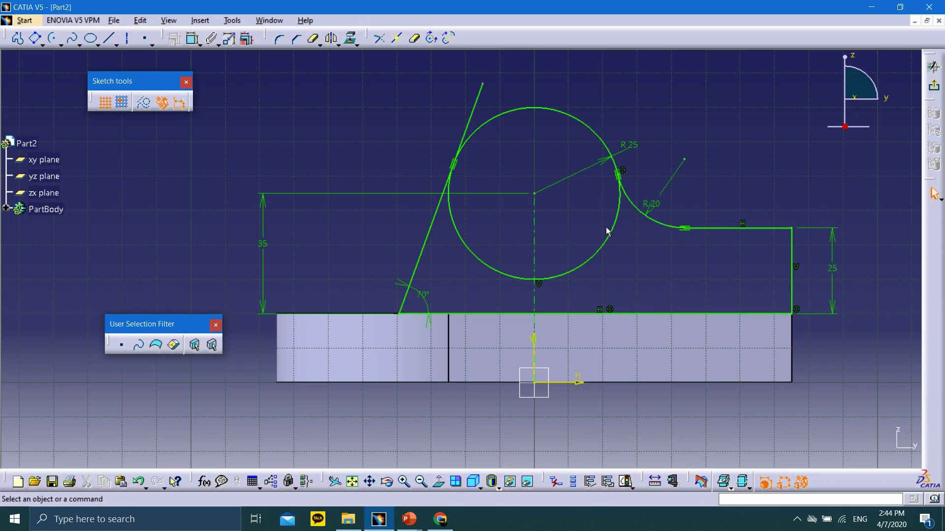
Trim away the circle's lower portion and the slanted line's overshoot so only the closed outer profile is left
left_click(314, 39)
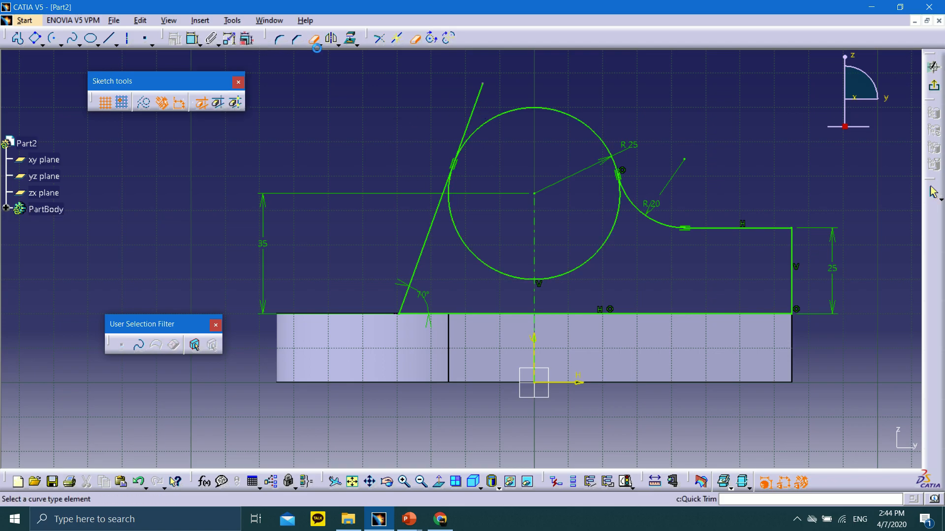
left_click(473, 248)
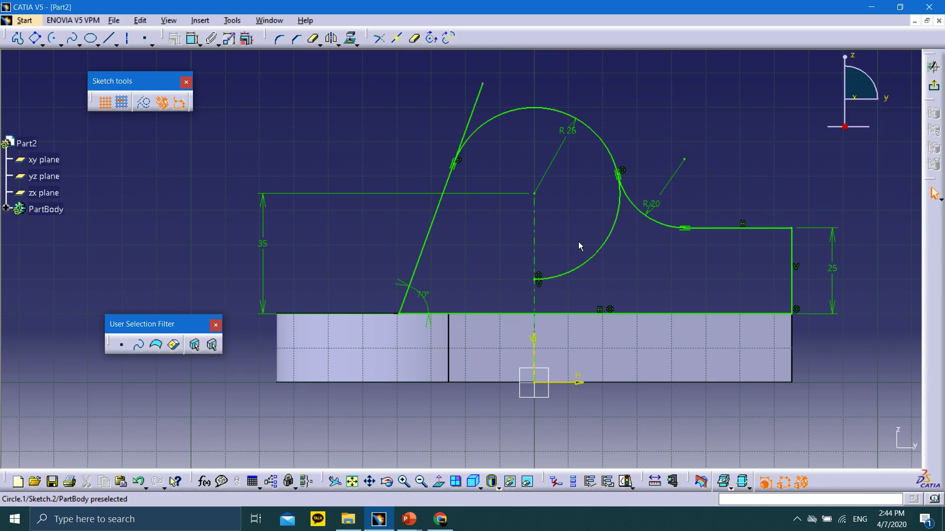
left_click(315, 40)
left_click(610, 229)
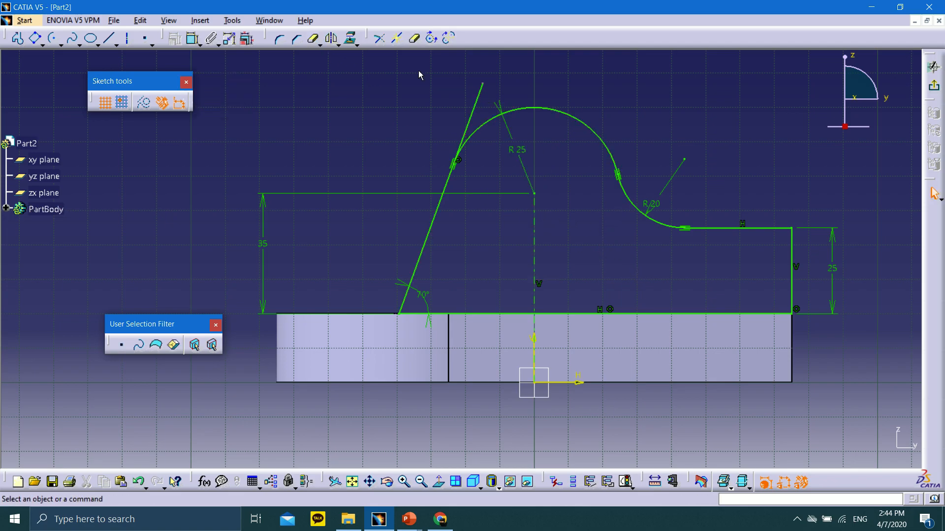
left_click(314, 39)
left_click(479, 95)
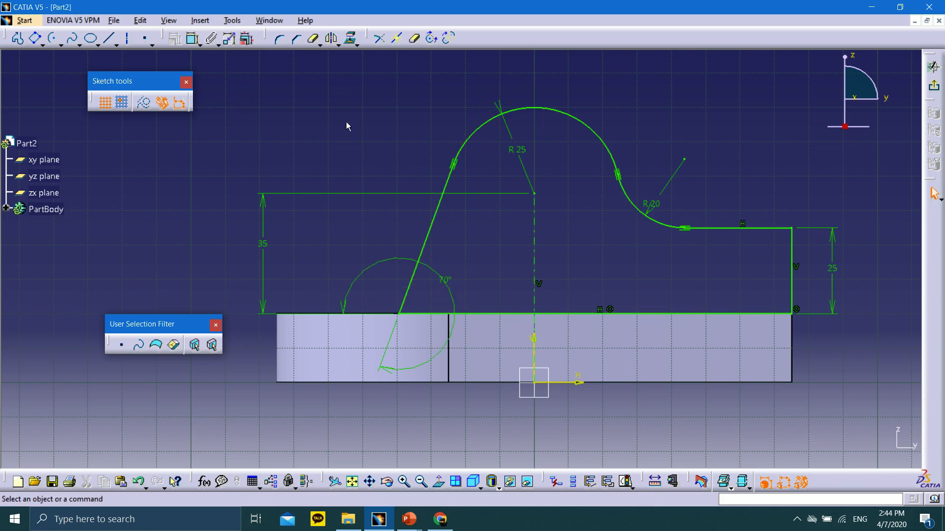
Reposition the 70-degree dimension inside the profile's corner and exit the sketch
left_click_drag(444, 282, 467, 252)
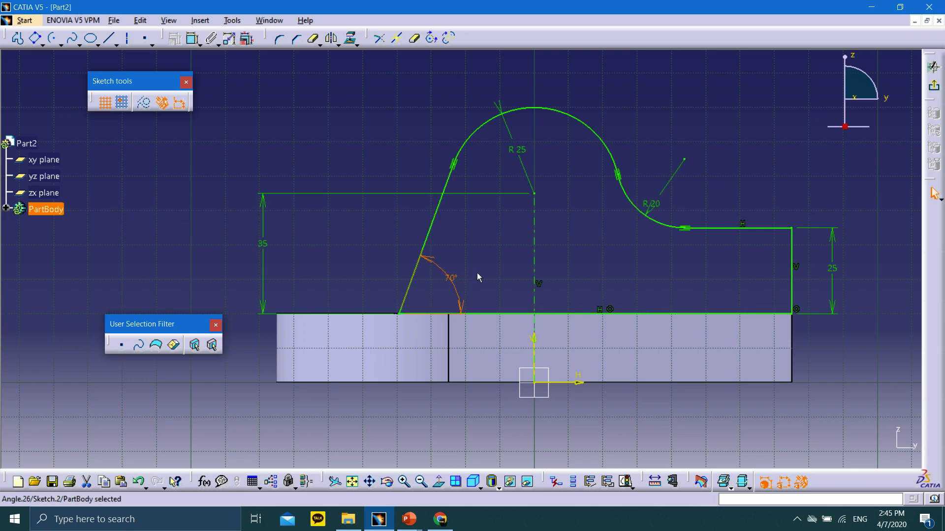
middle_click_drag(740, 262, 697, 268)
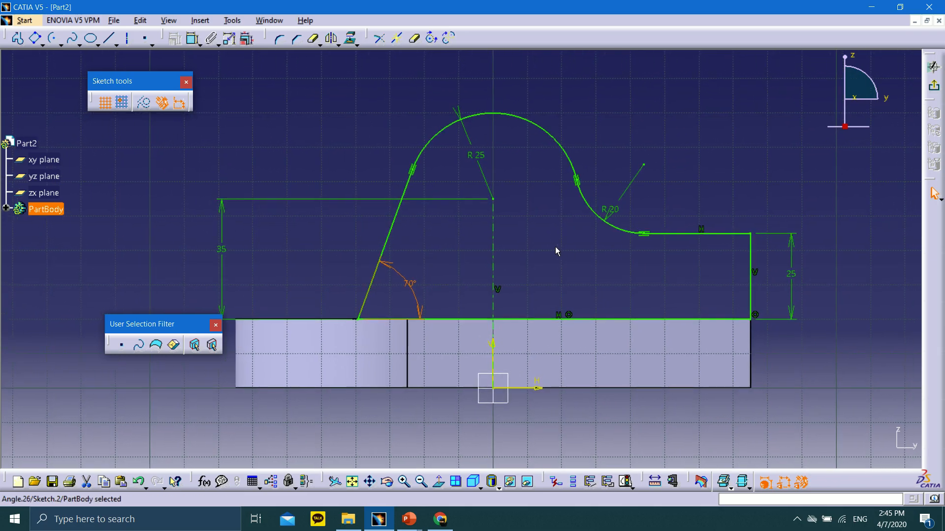
mouse_move(556, 249)
middle_mouse_down()
mouse_move(521, 282)
mouse_move(514, 254)
middle_mouse_up()
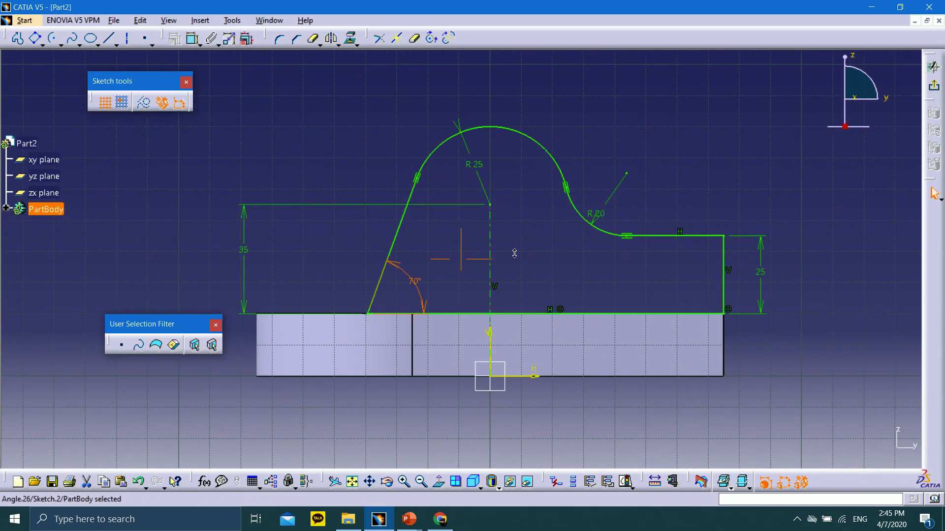
mouse_move(565, 269)
middle_mouse_down()
mouse_move(576, 265)
mouse_move(553, 274)
mouse_move(534, 316)
mouse_move(555, 312)
mouse_move(459, 280)
mouse_move(357, 326)
mouse_move(417, 313)
middle_mouse_up()
middle_click_drag(514, 308, 490, 282)
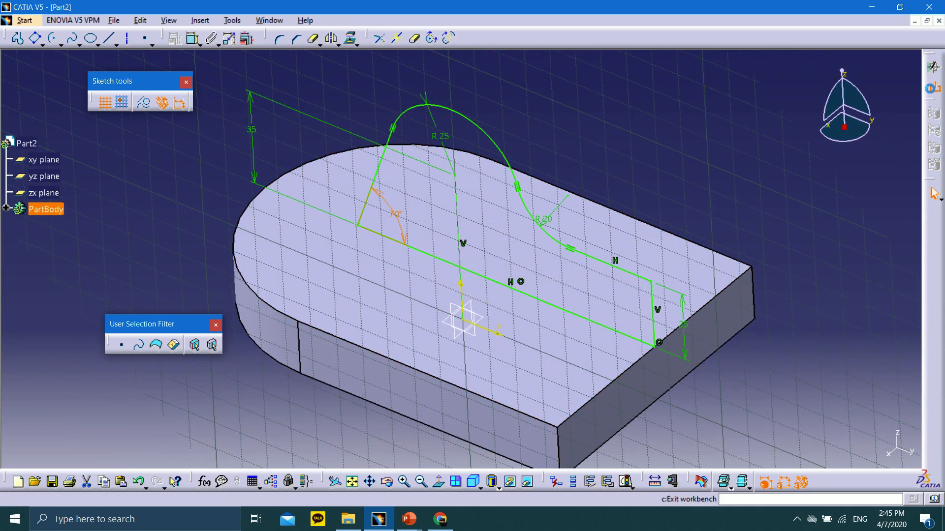
left_click(932, 91)
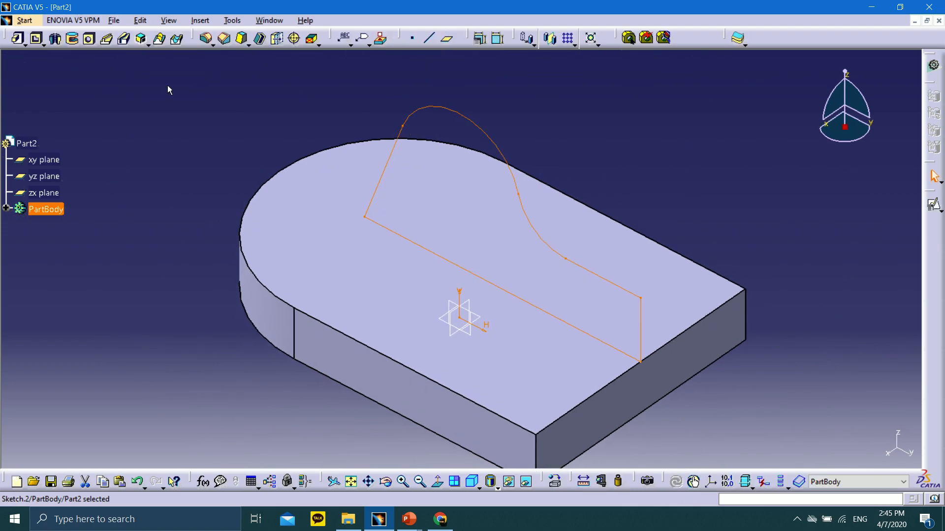
Pad the upper profile sketch with a length of 24 mm and mirrored extent
left_click(17, 38)
middle_click_drag(633, 275, 608, 266)
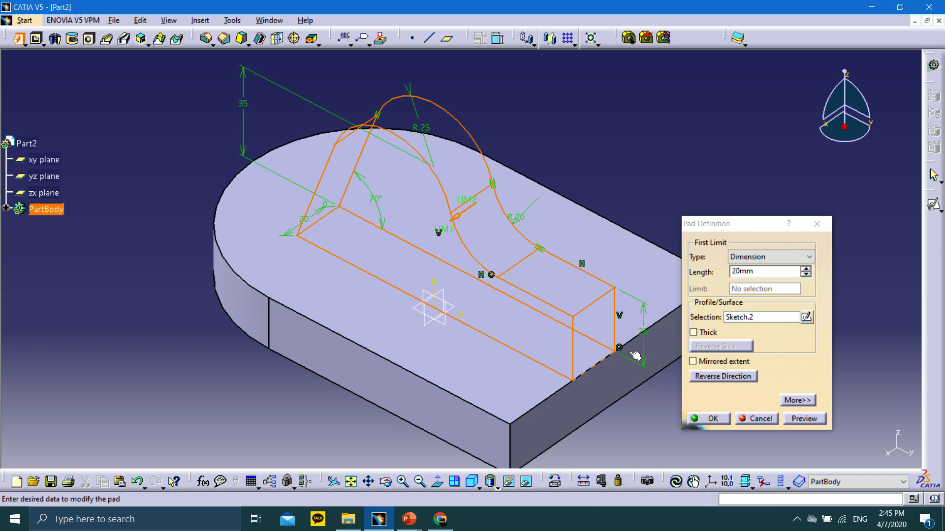
left_click(693, 361)
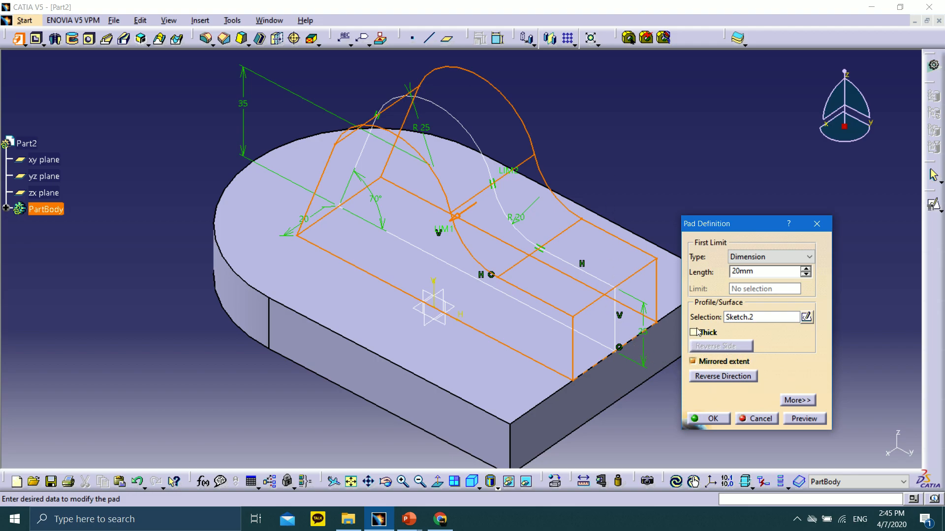
double_click(743, 271)
type("24")
left_click(793, 419)
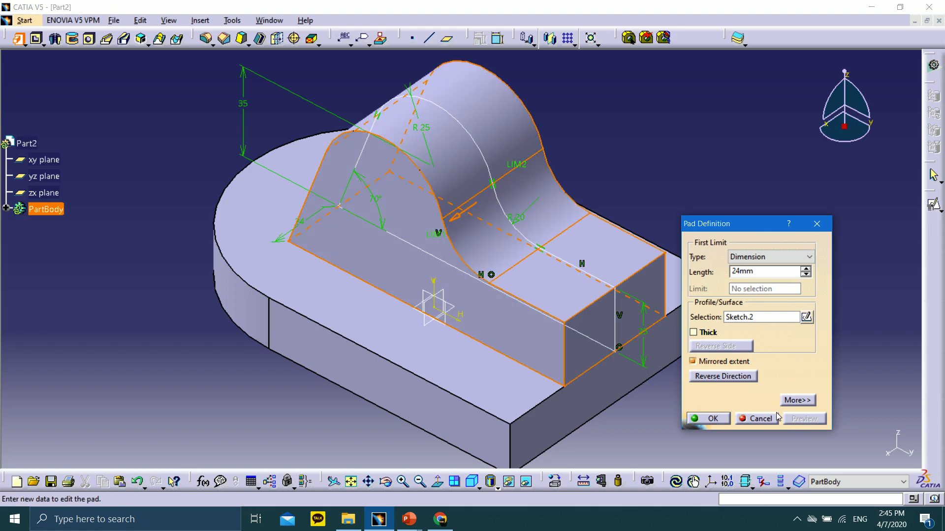
left_click(710, 419)
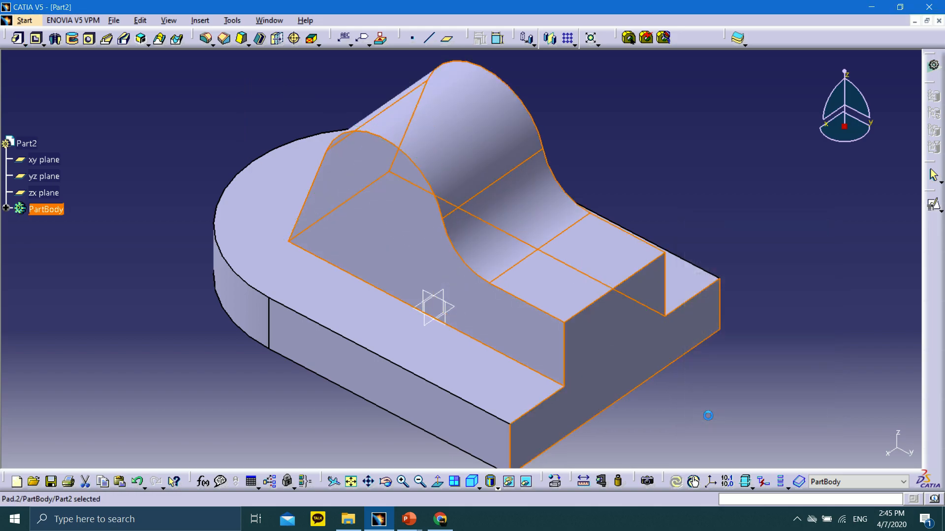
left_click(665, 169)
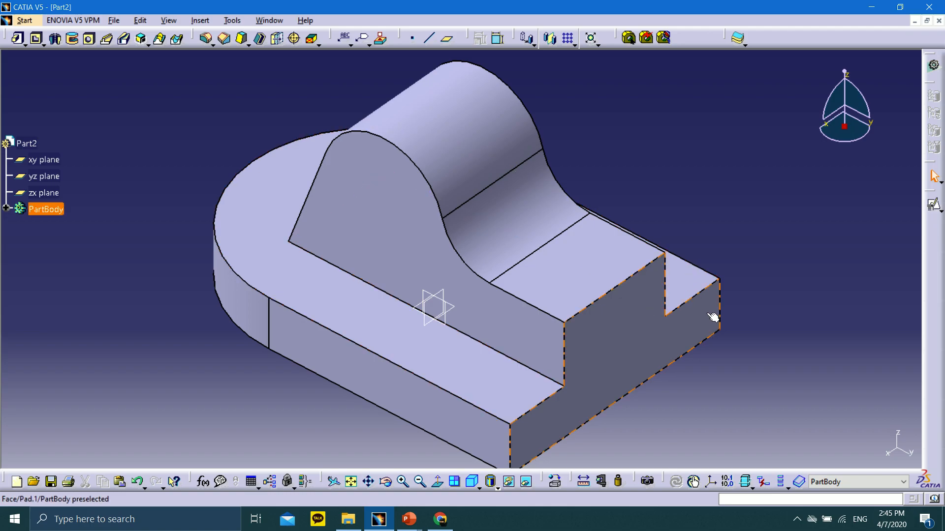
middle_click_drag(642, 294, 660, 168)
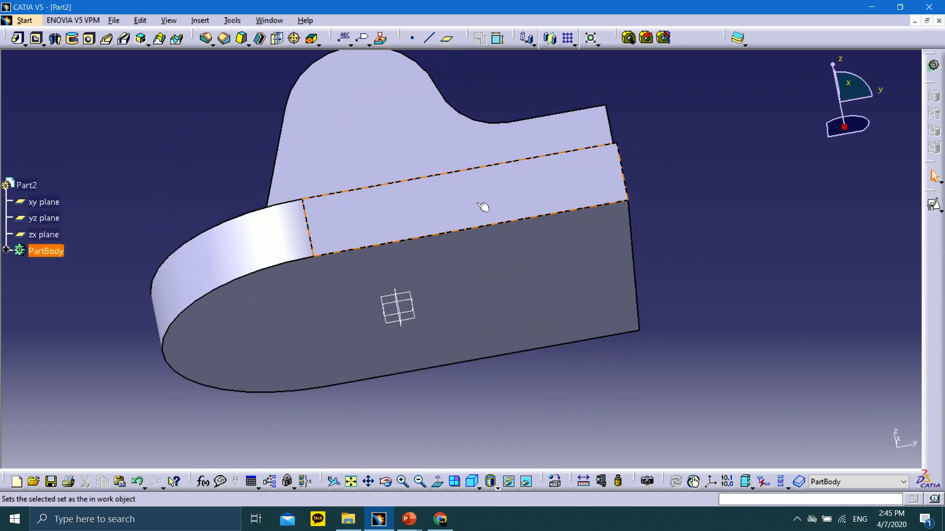
Inspect the padded part from several angles, then switch to the PowerPoint slides and find the page for the next sketch
middle_click_drag(485, 205, 550, 370)
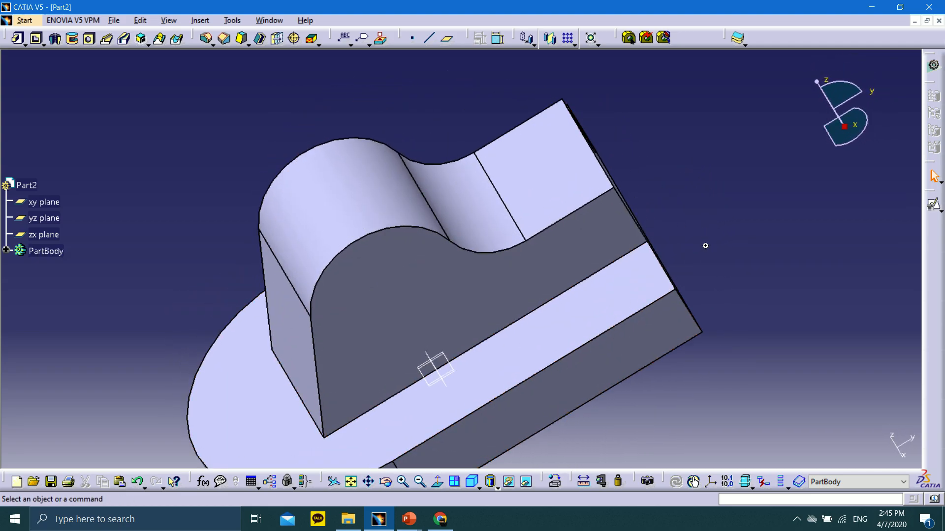
middle_click_drag(704, 247, 726, 255)
middle_click_drag(498, 262, 571, 279)
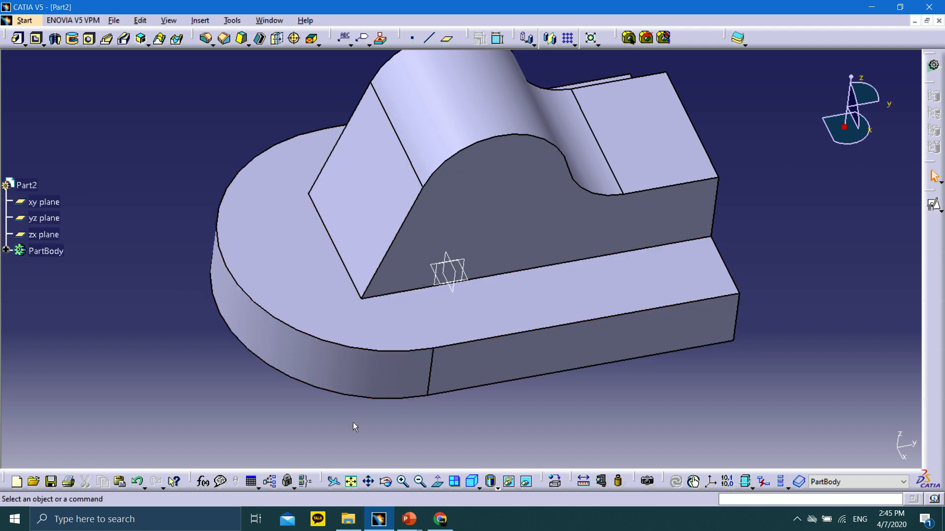
mouse_move(426, 518)
left_click(454, 475)
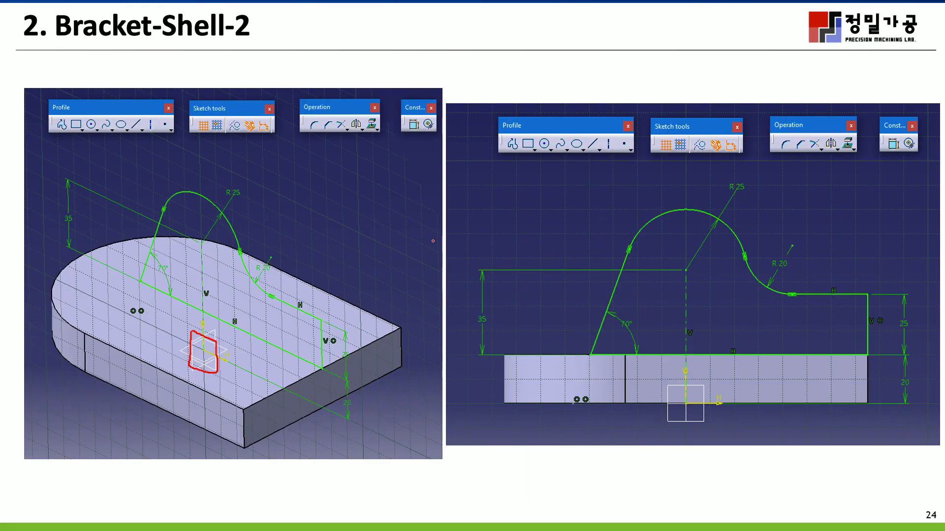
left_click(33, 519)
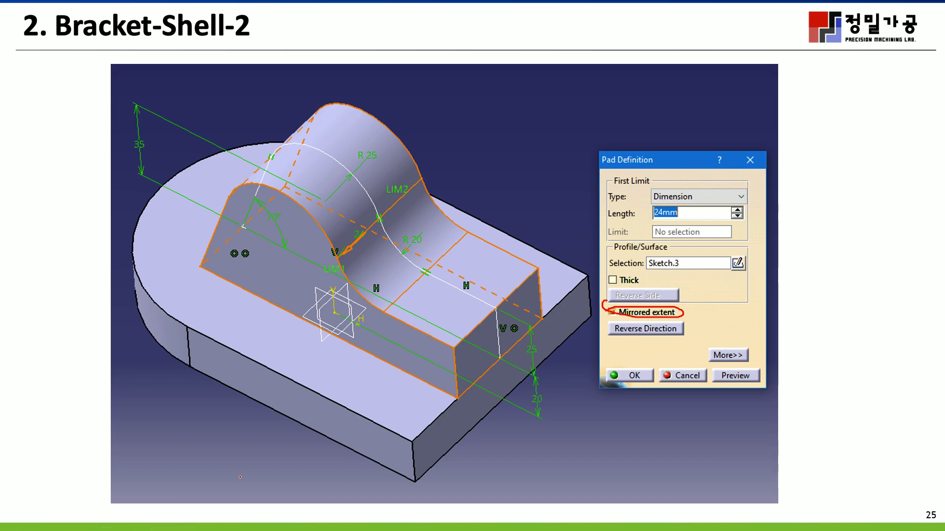
left_click(59, 520)
left_click(48, 478)
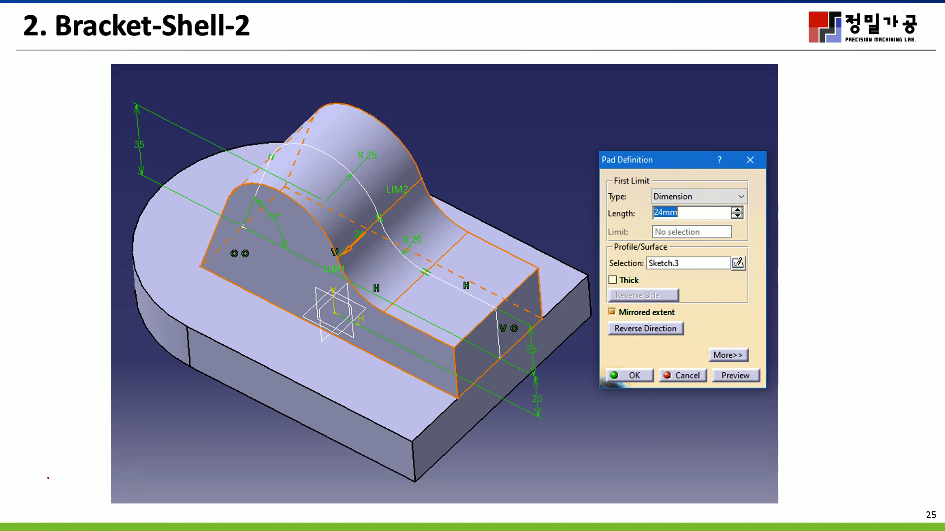
left_click(34, 519)
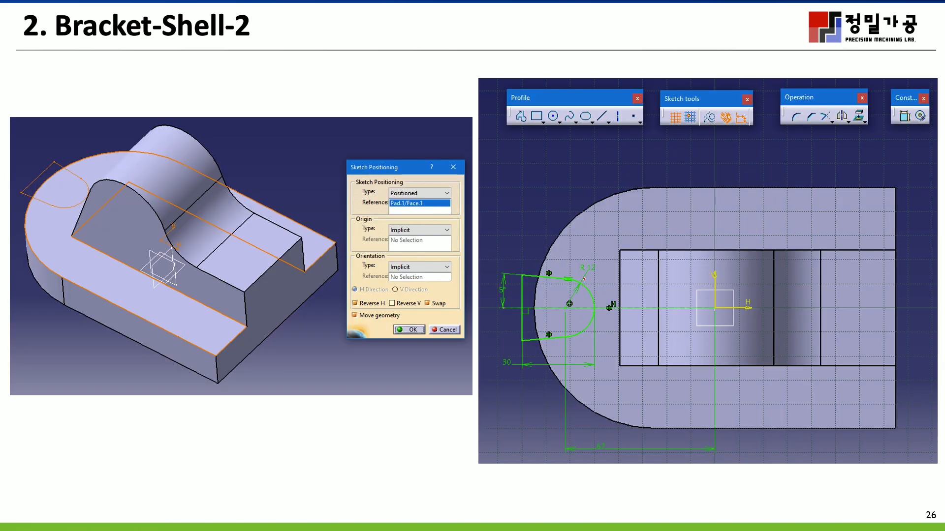
Examine the rounded end profile on the slide, circling it and its two horizontal length dimensions
mouse_move(483, 322)
left_mouse_down()
mouse_move(616, 361)
mouse_move(570, 250)
mouse_move(496, 250)
left_mouse_up()
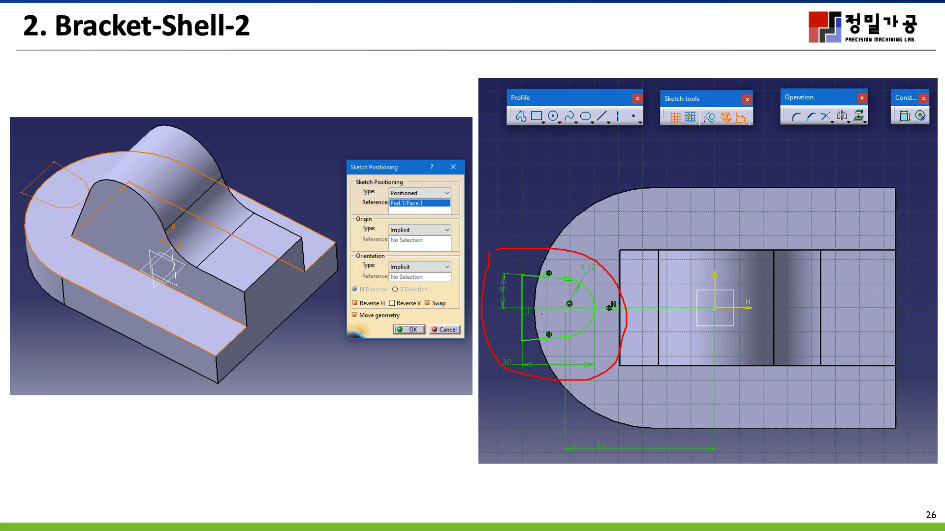
left_click_drag(556, 439, 610, 440)
mouse_move(511, 379)
left_mouse_down()
mouse_move(607, 366)
mouse_move(508, 353)
left_mouse_up()
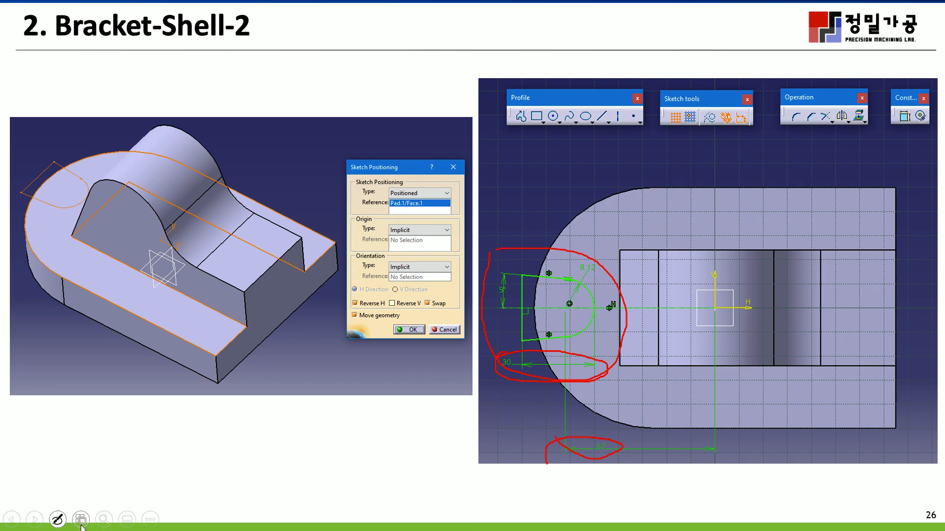
key("super")
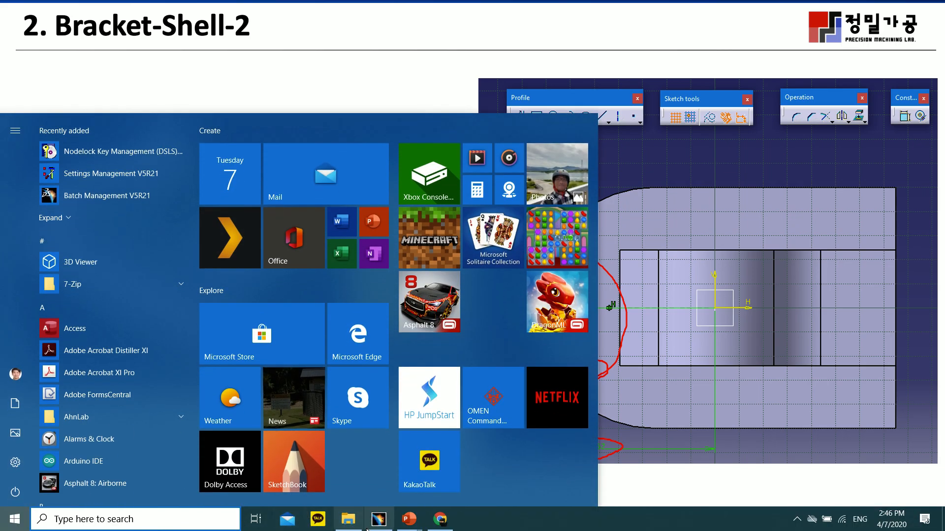
Switch back to CATIA and create a positioned sketch on the base's top face with axes swapped and V reversed
left_click(378, 519)
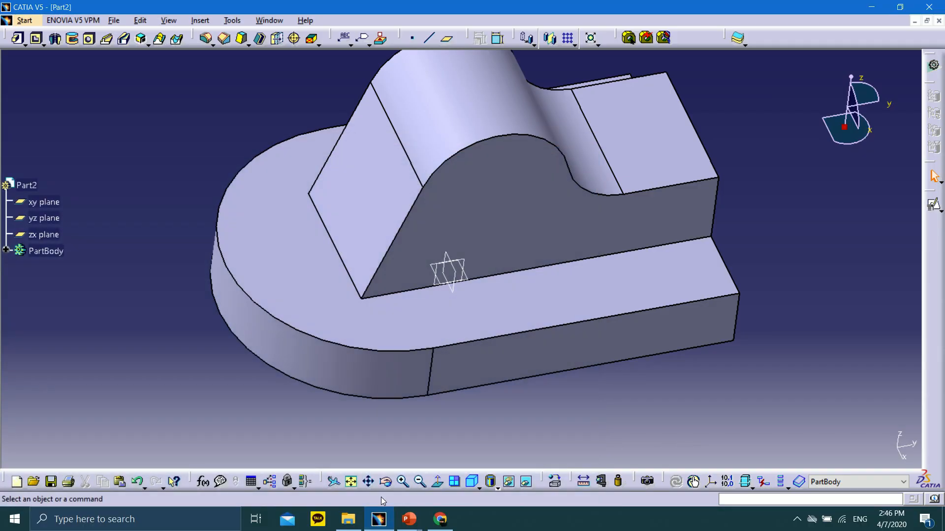
left_click(295, 200)
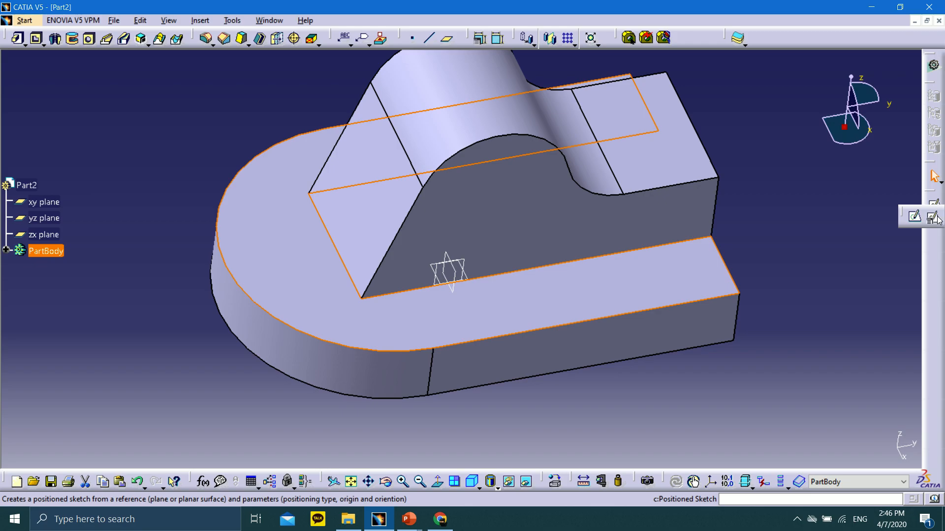
left_click(934, 206)
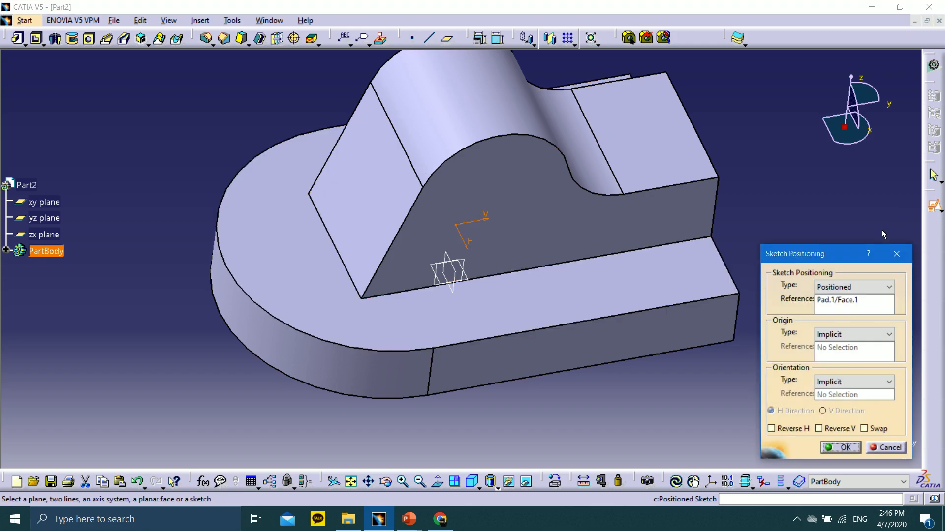
left_click(864, 429)
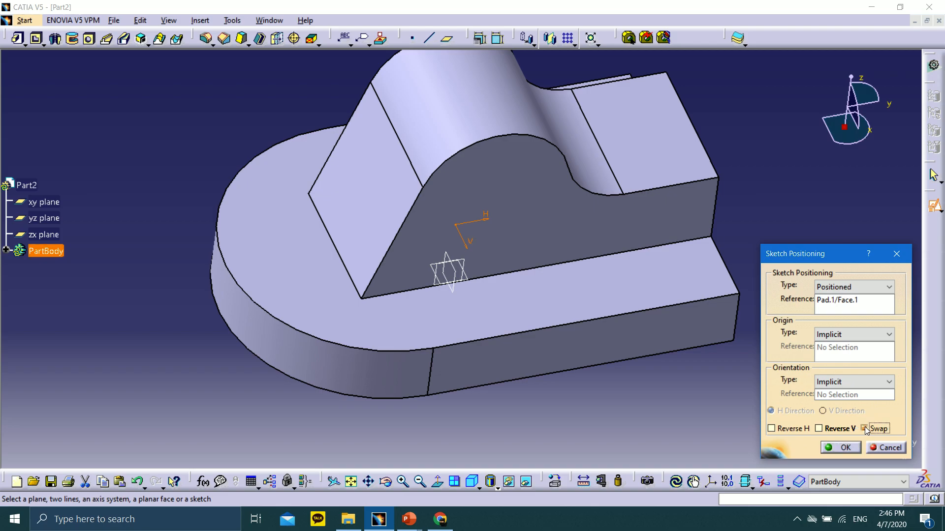
left_click(842, 429)
left_click(843, 447)
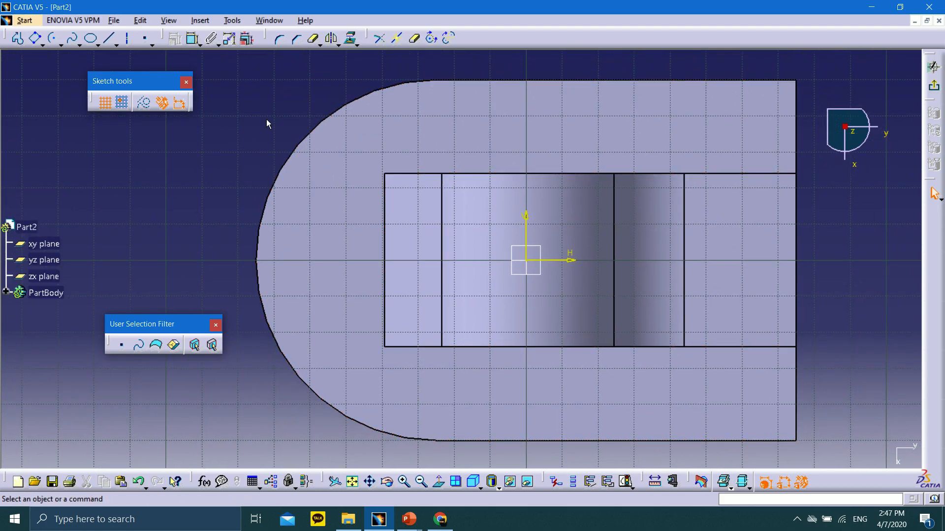
Draw a horizontal axis line from the sketch origin out past the base's rounded end
left_click(110, 38)
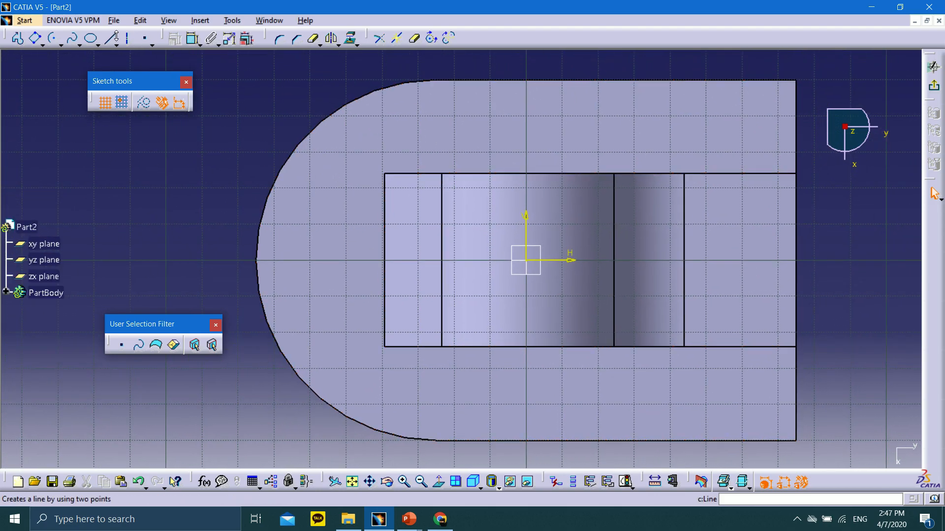
left_click(526, 259)
left_click(148, 260)
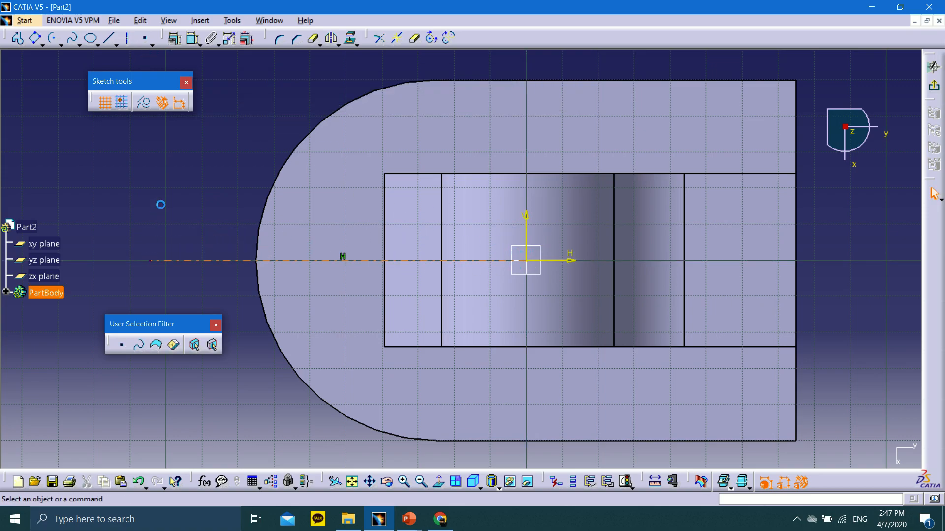
middle_click_drag(209, 206, 298, 196)
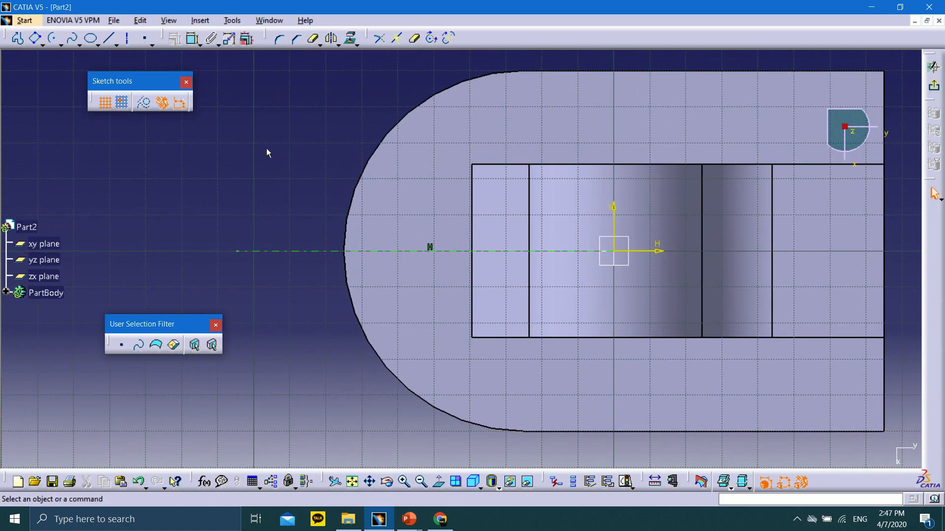
Draw a circle of about 9 mm radius centred on the axis line near the base's rounded end
left_click(62, 44)
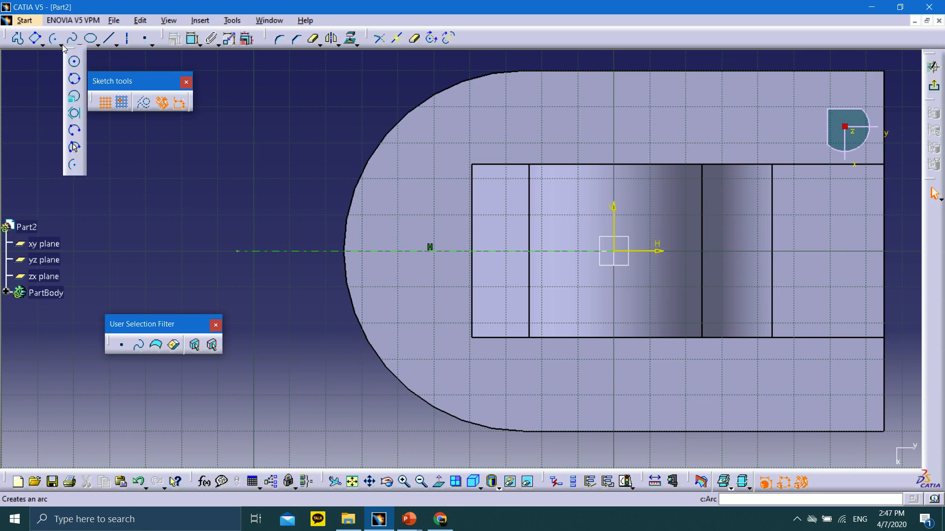
left_click(75, 61)
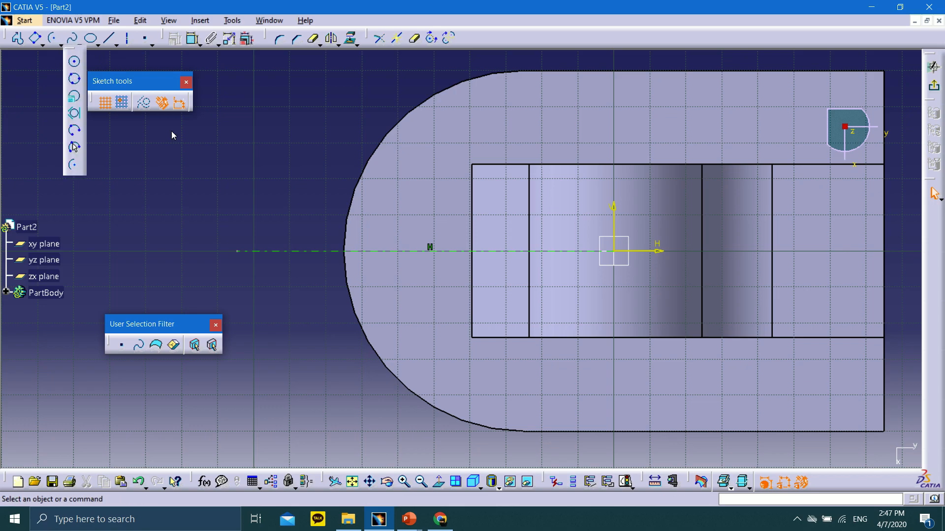
left_click(396, 251)
left_click(416, 278)
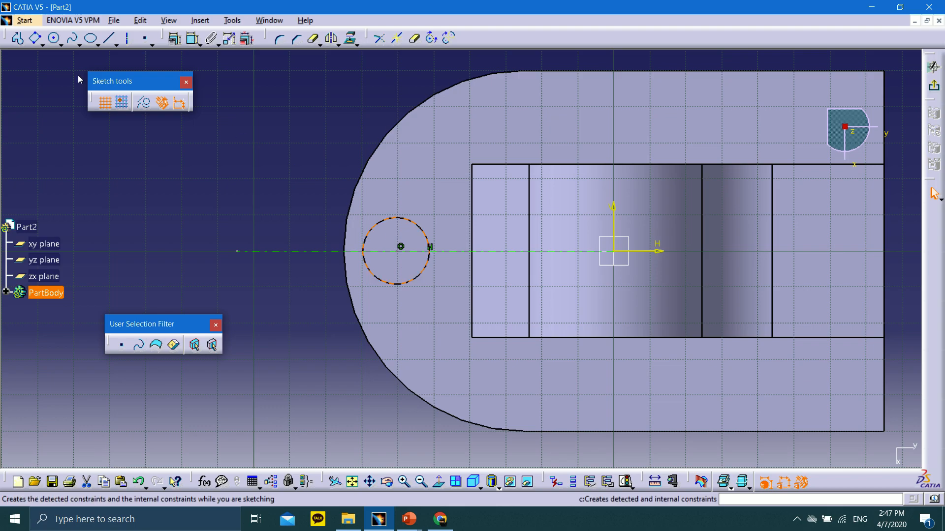
Dimension the circle's radius and set it to 12 mm
left_click(194, 38)
left_click(399, 219)
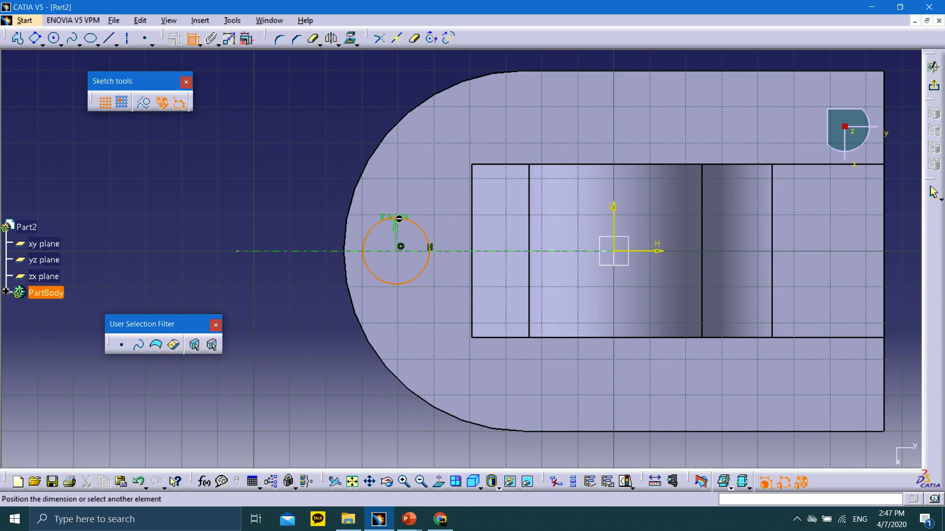
left_click(432, 202)
double_click(433, 206)
type("1")
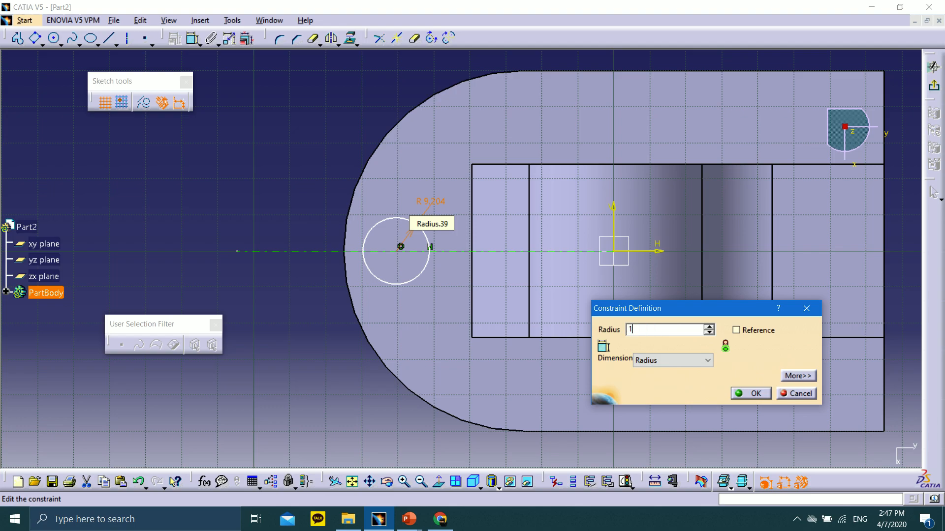
type("2")
key("Return")
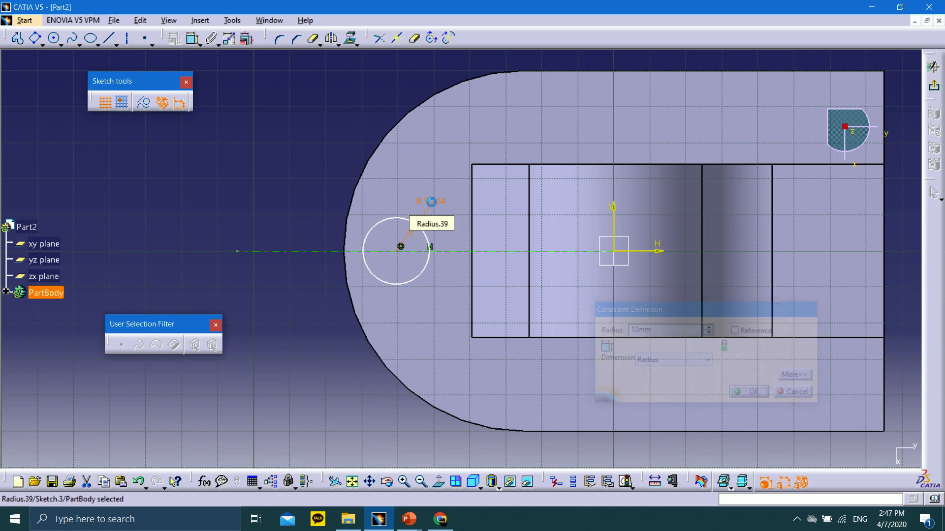
Dimension the distance from the circle's centre to the sketch's V axis and set it to 62 mm
left_click(192, 38)
left_click(401, 247)
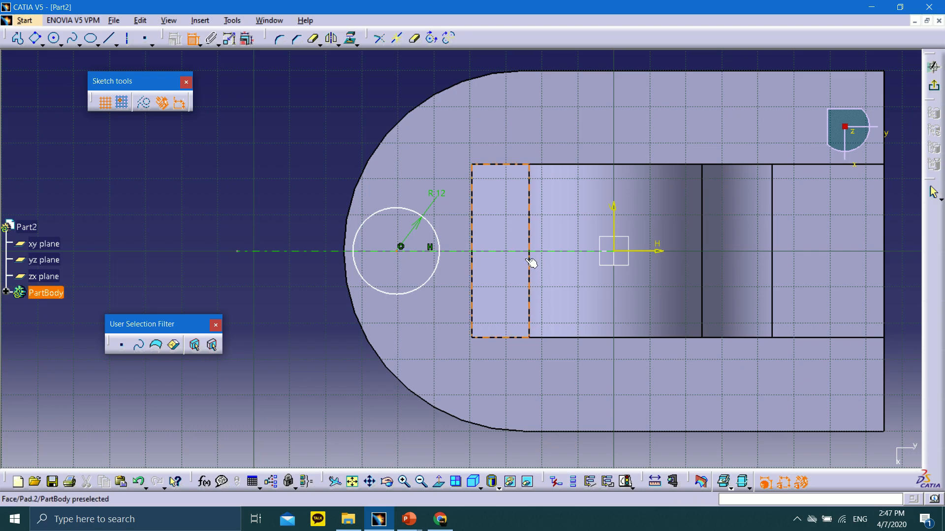
left_click(613, 212)
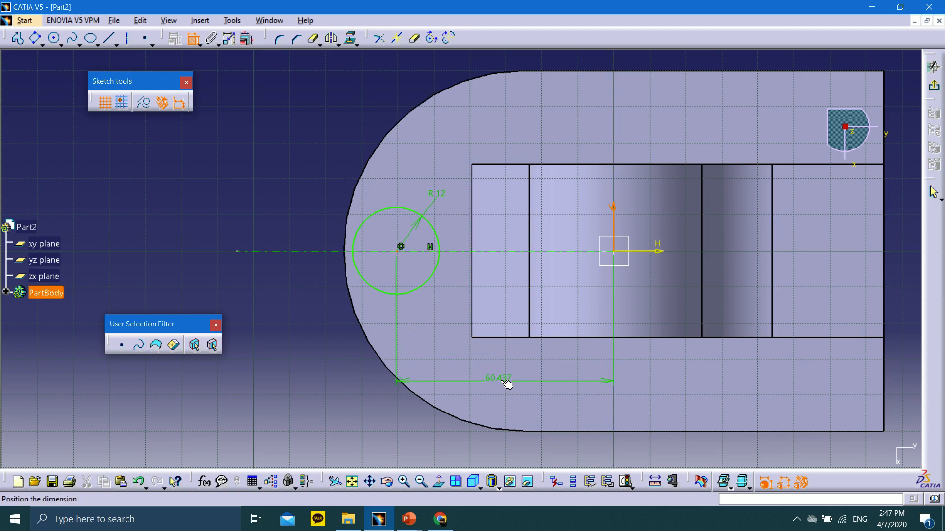
left_click(503, 377)
double_click(502, 376)
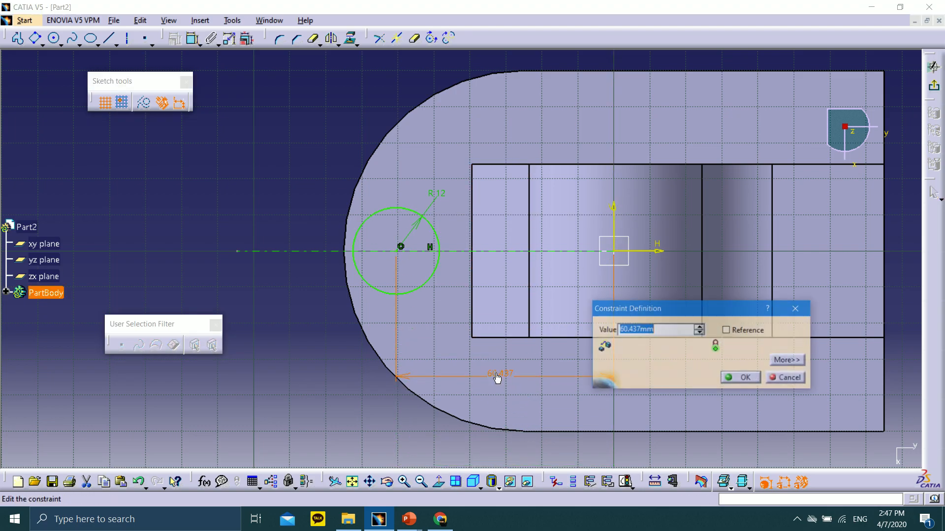
type("62")
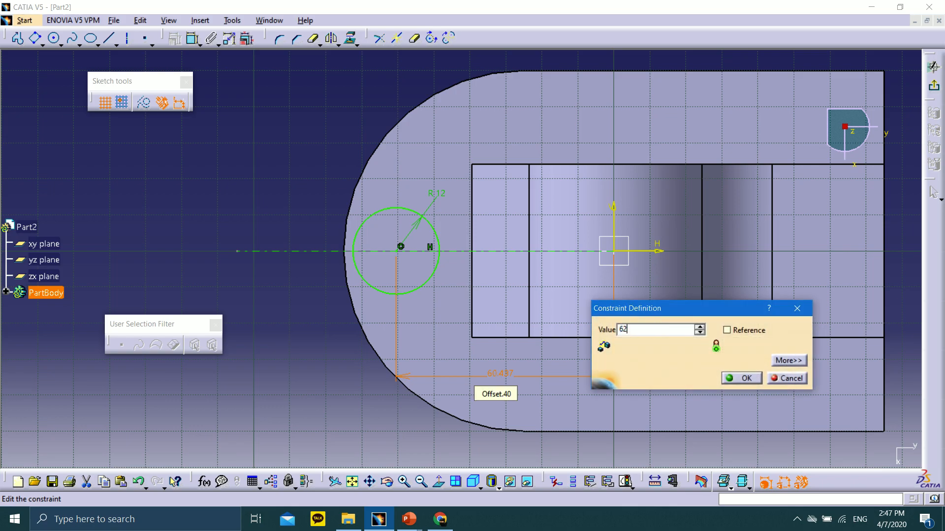
key("Return")
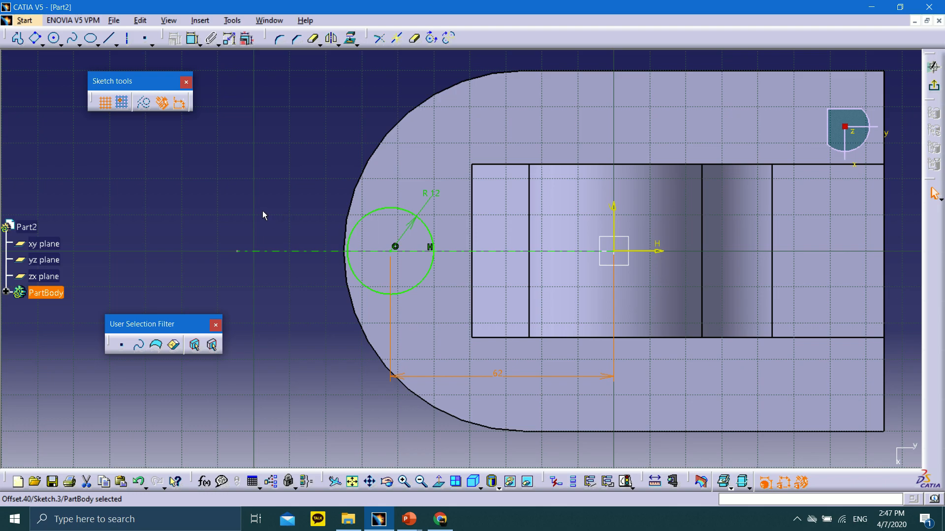
left_click(351, 285)
Draw a slanted line from the circle's upper edge outward beyond the base's rounded end
left_click(112, 38)
left_click(109, 38)
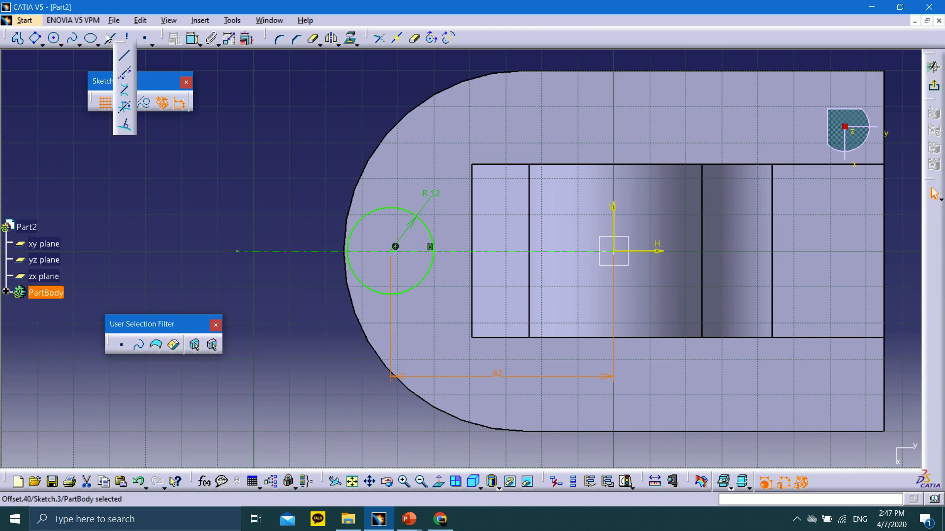
left_click(124, 55)
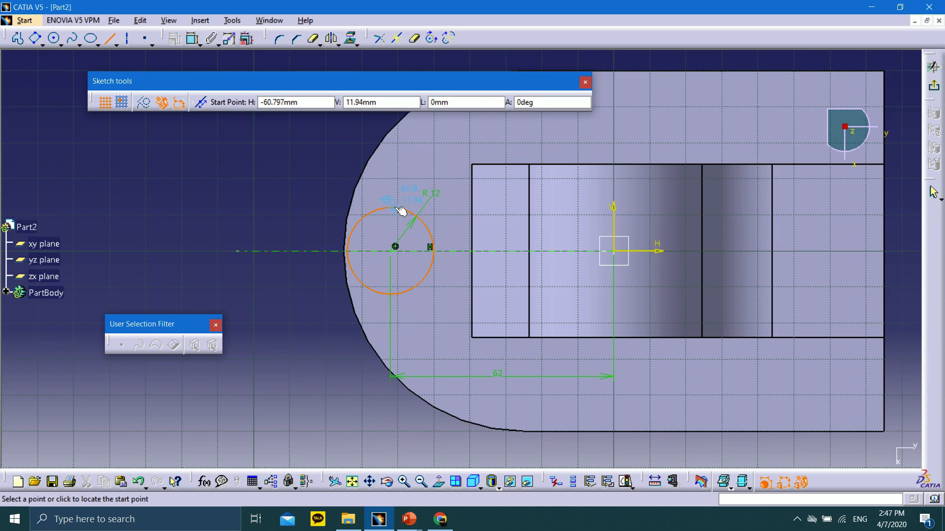
left_click(399, 208)
left_click(266, 175)
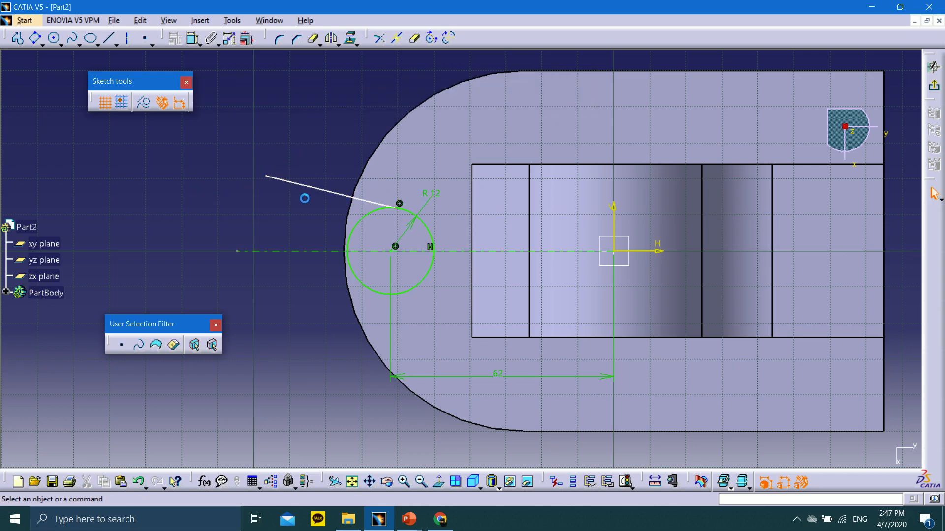
Constrain the slanted line tangent to the circle and shift its free outer endpoint slightly upward and away from the base
left_click(363, 199)
left_click(403, 210, "ctrl")
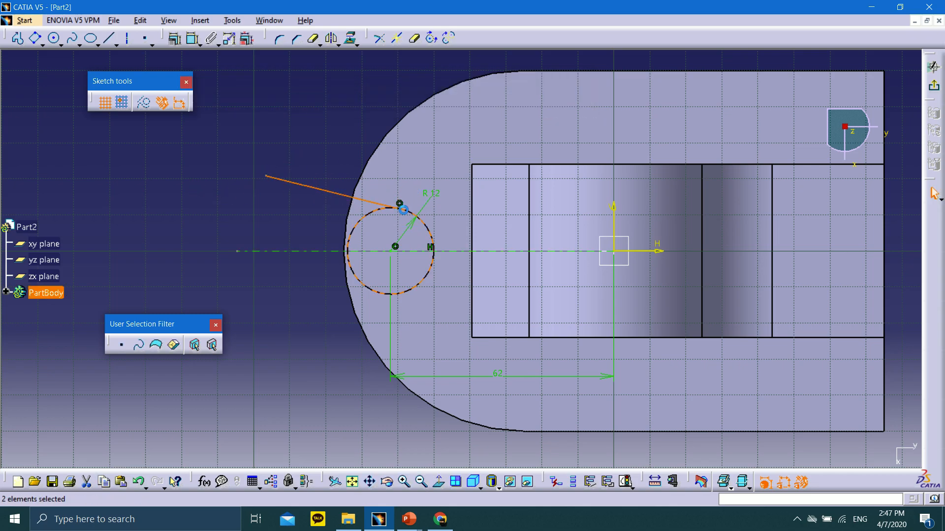
left_click(175, 39)
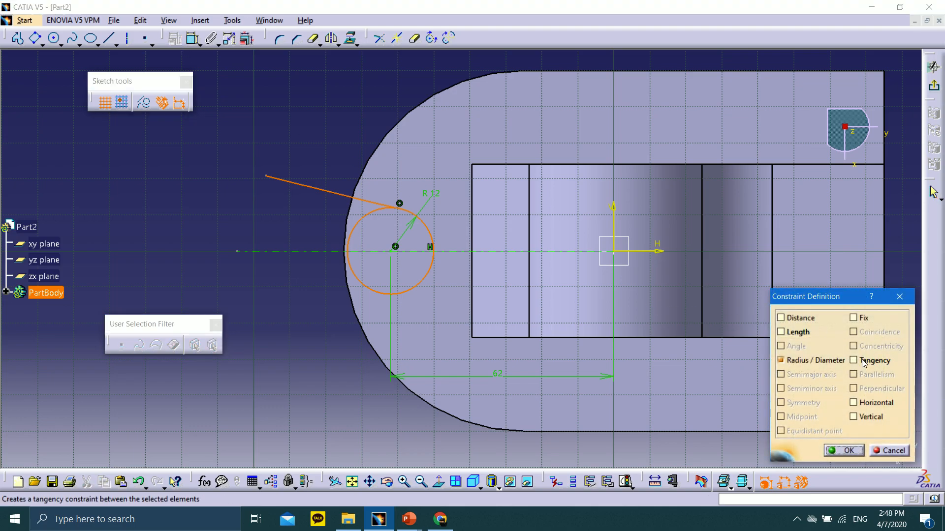
left_click(862, 361)
left_click(850, 451)
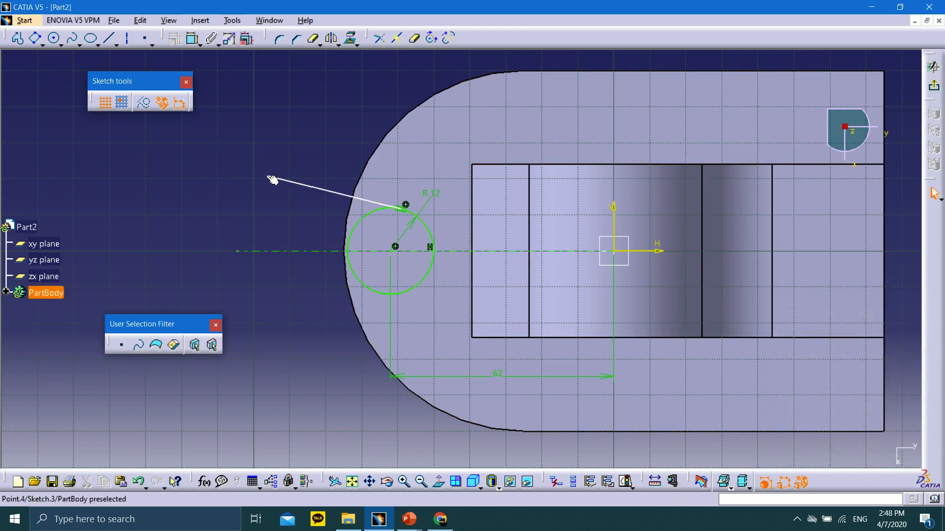
mouse_move(271, 179)
left_mouse_down()
mouse_move(244, 223)
mouse_move(433, 158)
mouse_move(198, 187)
mouse_move(437, 236)
mouse_move(404, 423)
mouse_move(275, 183)
mouse_move(274, 162)
mouse_move(245, 177)
mouse_move(261, 167)
left_mouse_up()
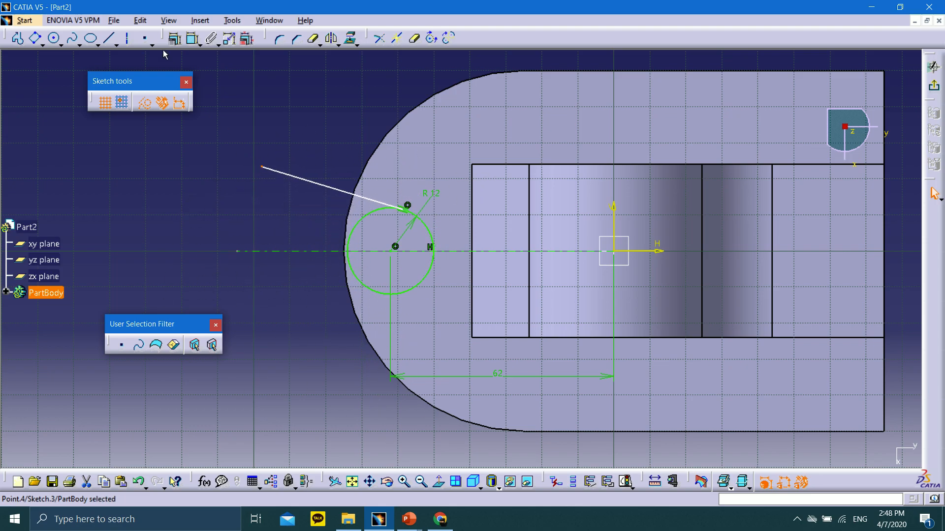
Dimension the angle between the slanted tangent line and the horizontal axis and set it to 5 degrees
left_click(191, 40)
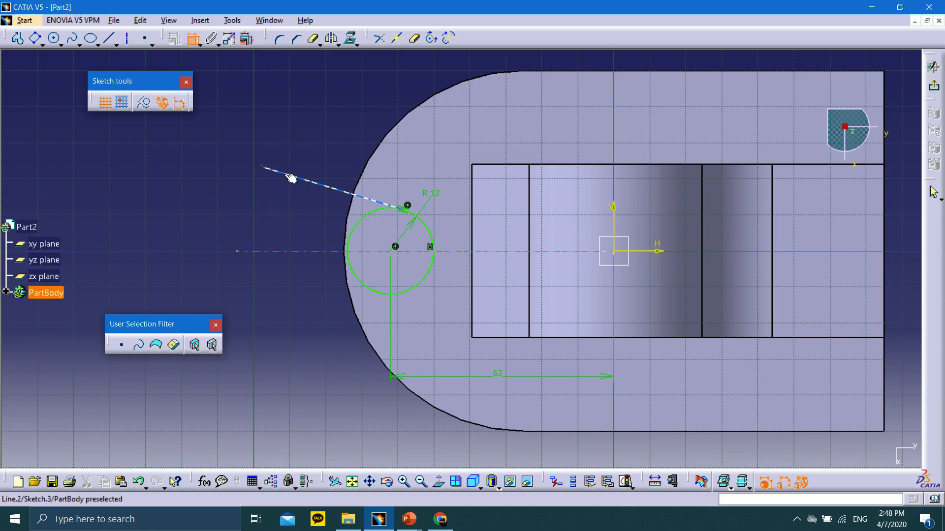
key("Escape")
left_click(283, 251)
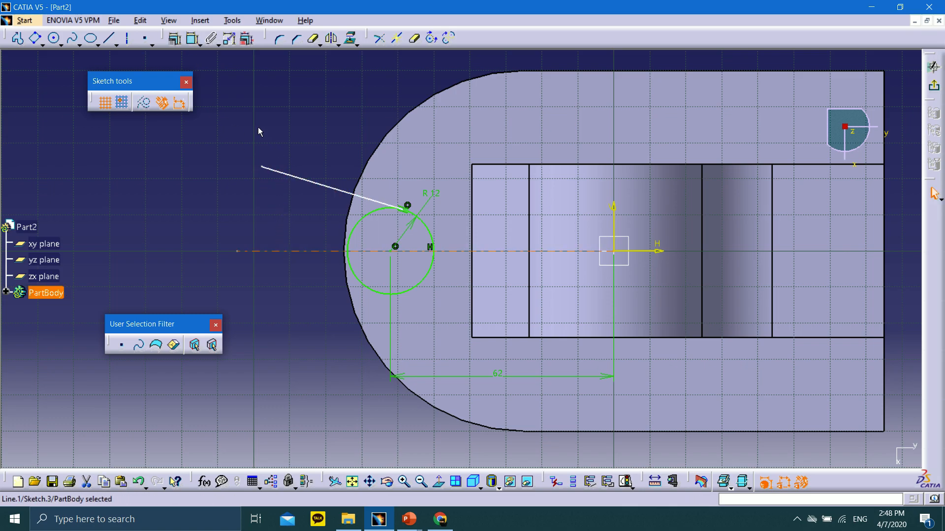
left_click(191, 39)
left_click(302, 178)
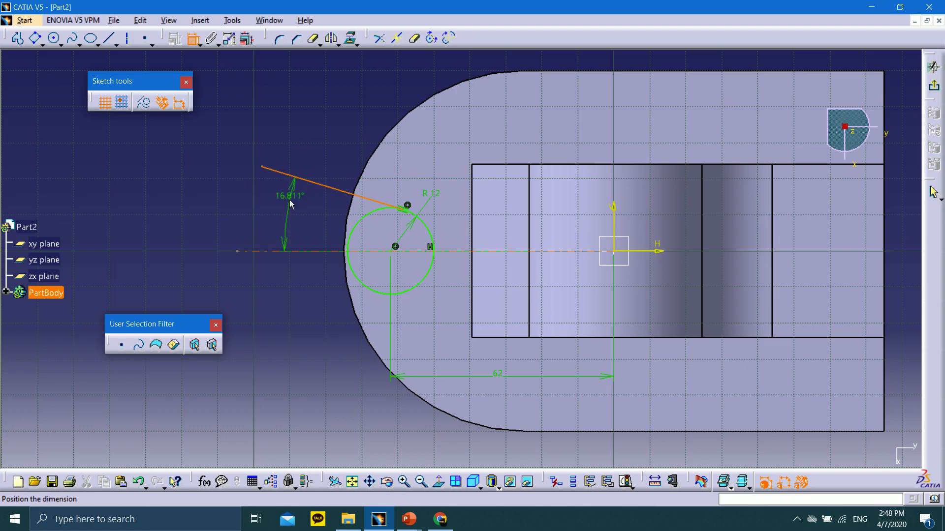
left_click(278, 206)
double_click(281, 210)
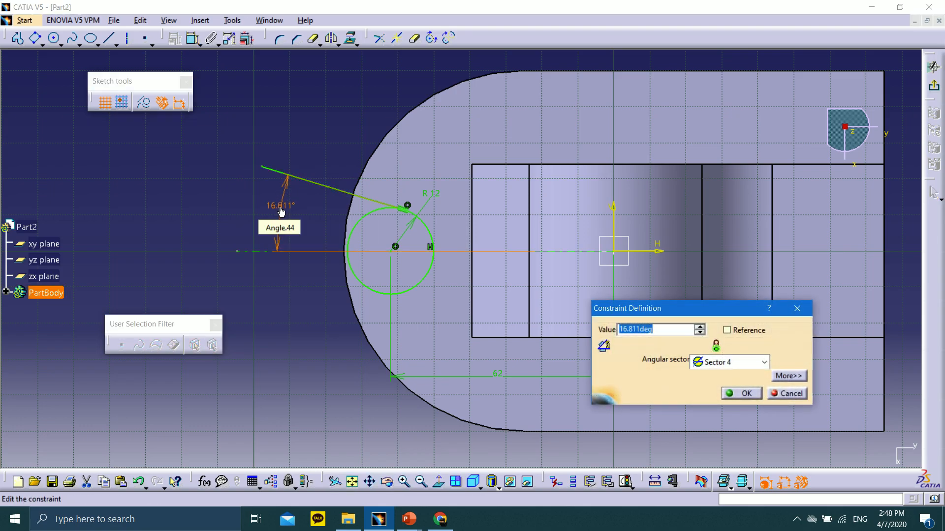
type("5")
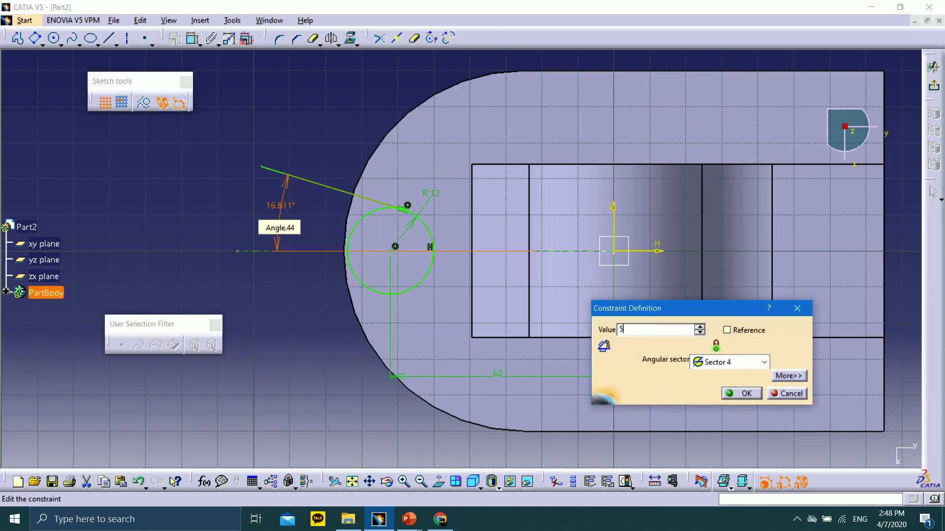
left_click(754, 396)
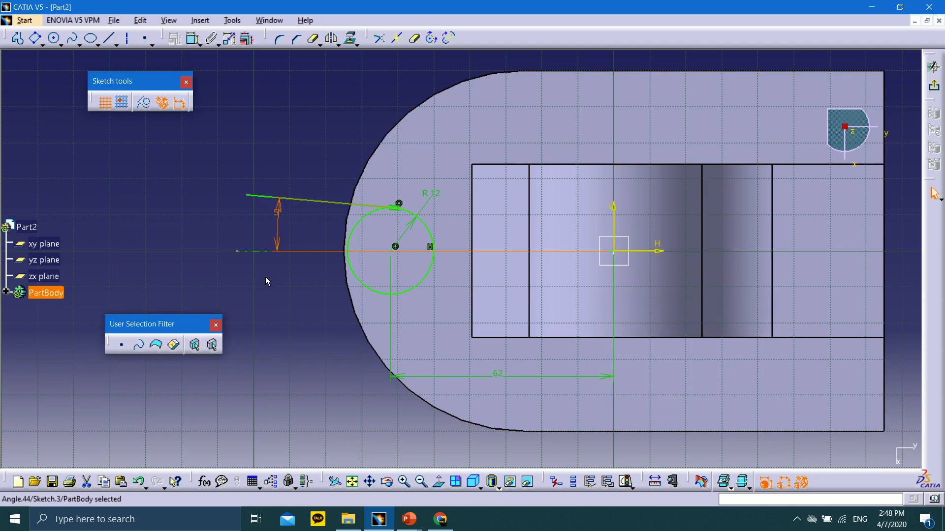
left_click(265, 289)
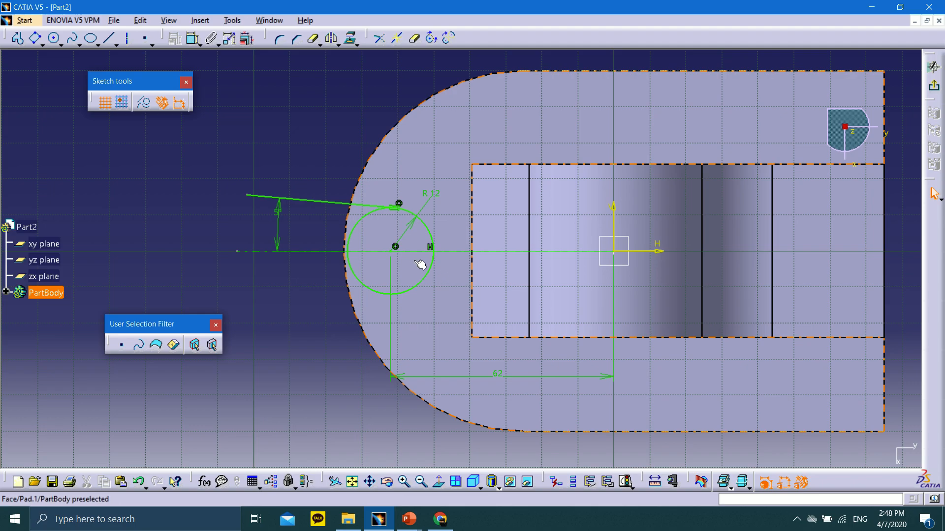
Mirror the slanted tangent line about the horizontal axis to the opposite side of the circle
left_click(329, 204)
left_click(332, 38)
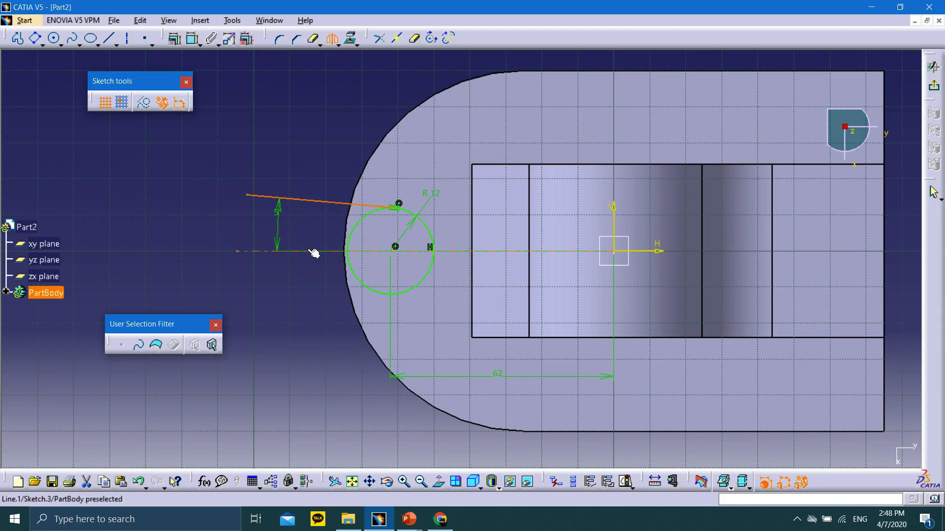
left_click(313, 251)
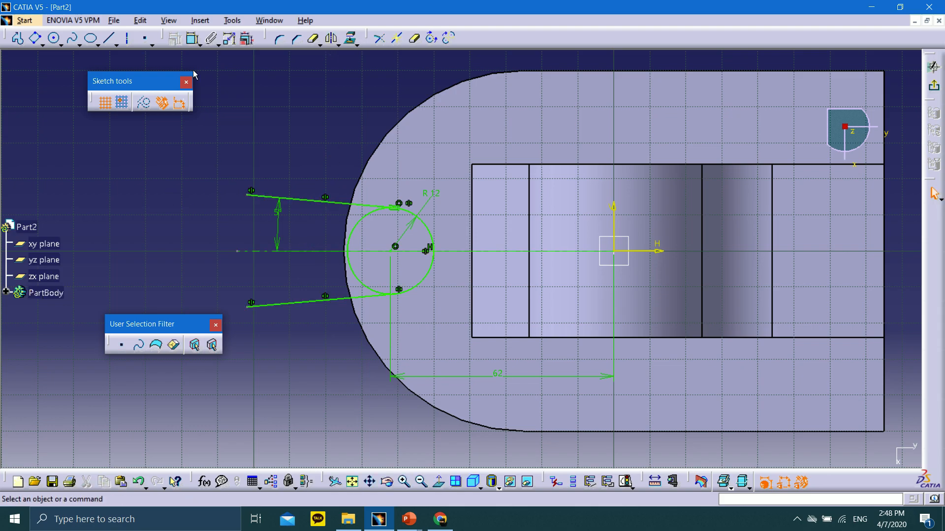
Join the outer ends of the two slanted lines with a vertical line and shift it closer to the circle
left_click(110, 39)
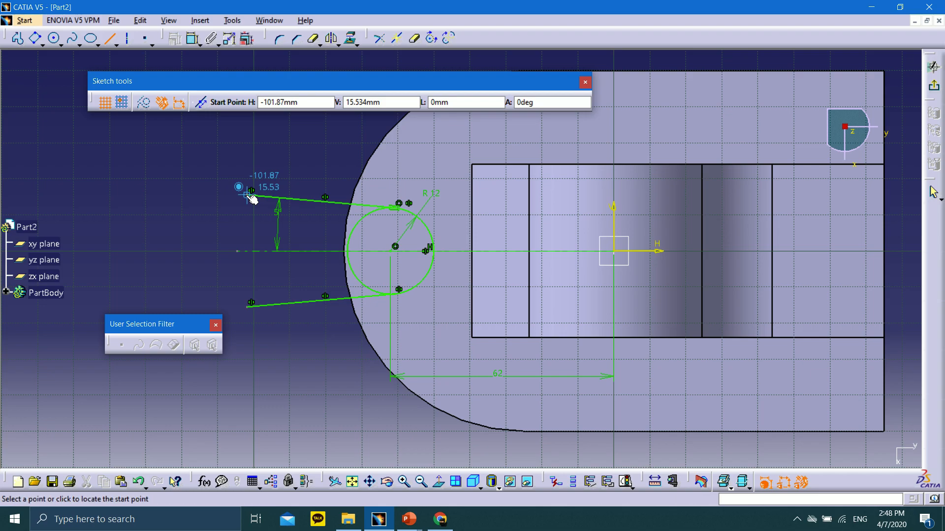
left_click(247, 195)
left_click(247, 308)
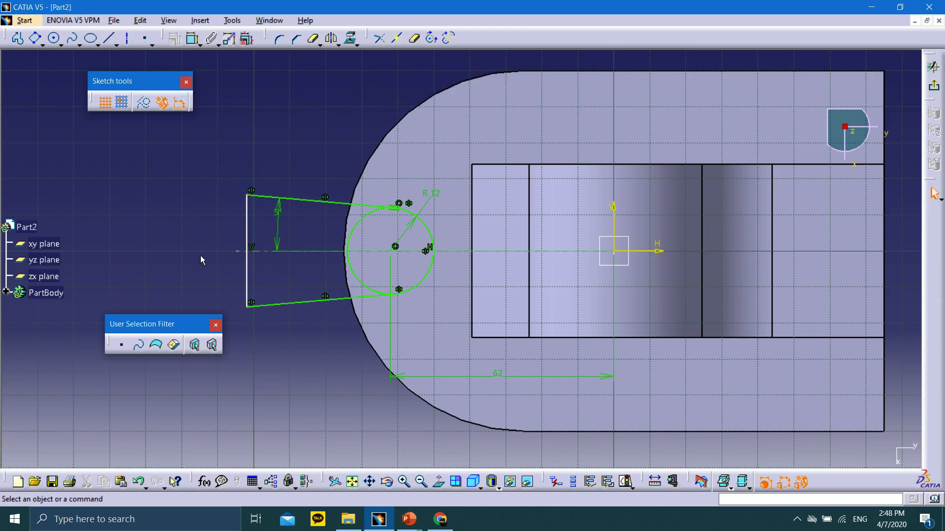
mouse_move(254, 220)
left_mouse_down()
mouse_move(315, 220)
mouse_move(316, 231)
mouse_move(290, 216)
left_mouse_up()
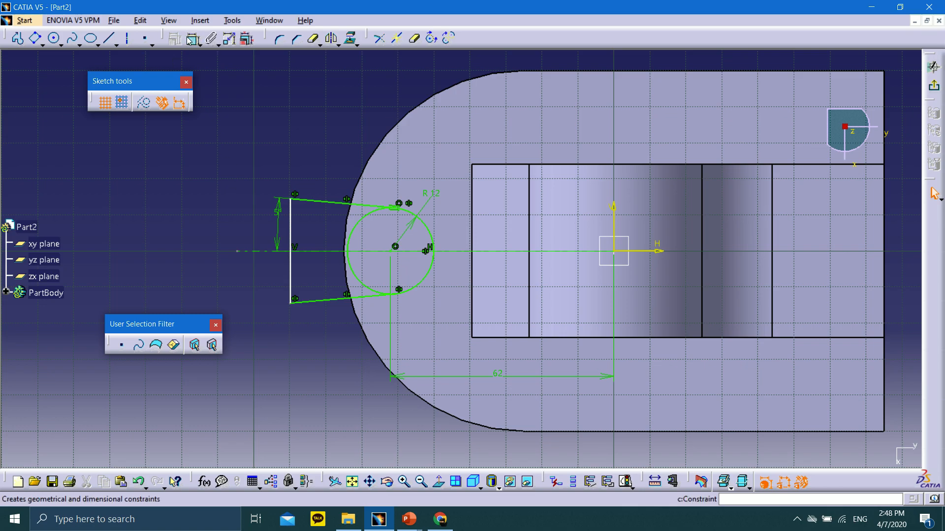
Dimension the distance between the vertical end line and the circle's far edge and set it to 30 mm
left_click(294, 230)
left_click(434, 248)
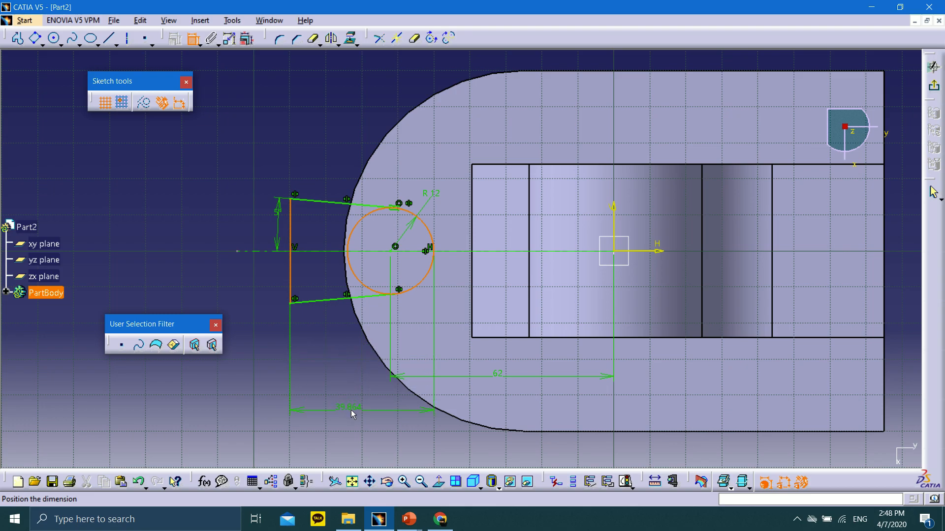
left_click(353, 409)
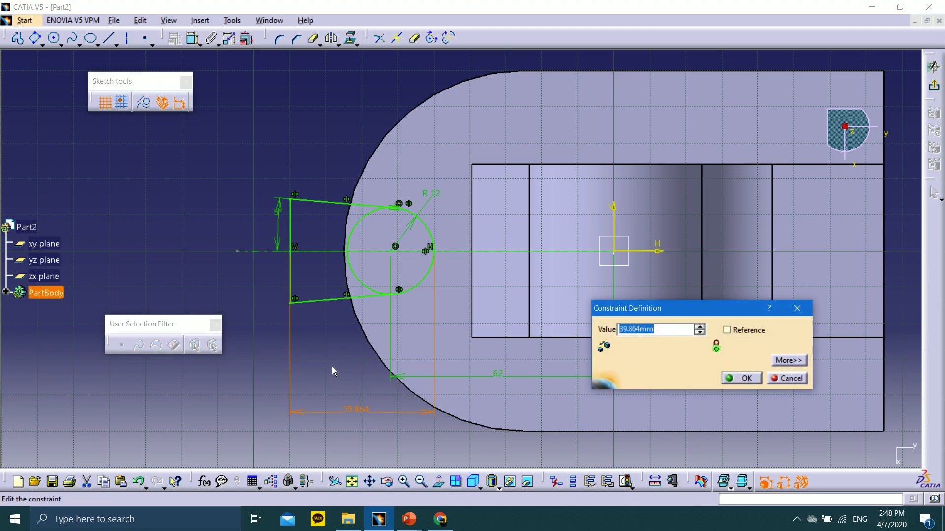
type("30")
left_click(741, 378)
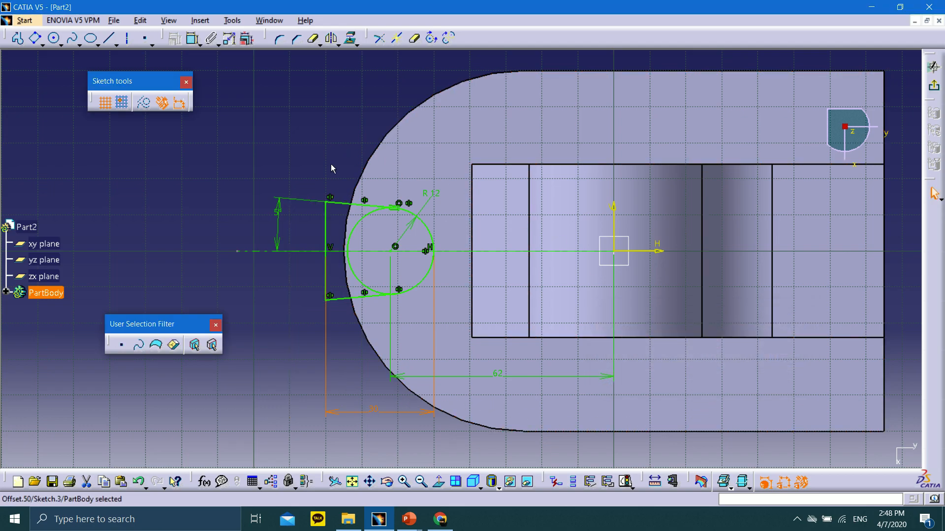
Trim away the circle's upper and lower arcs inside the profile, keeping only the rounded R12 end facing the raised boss
left_click(315, 39)
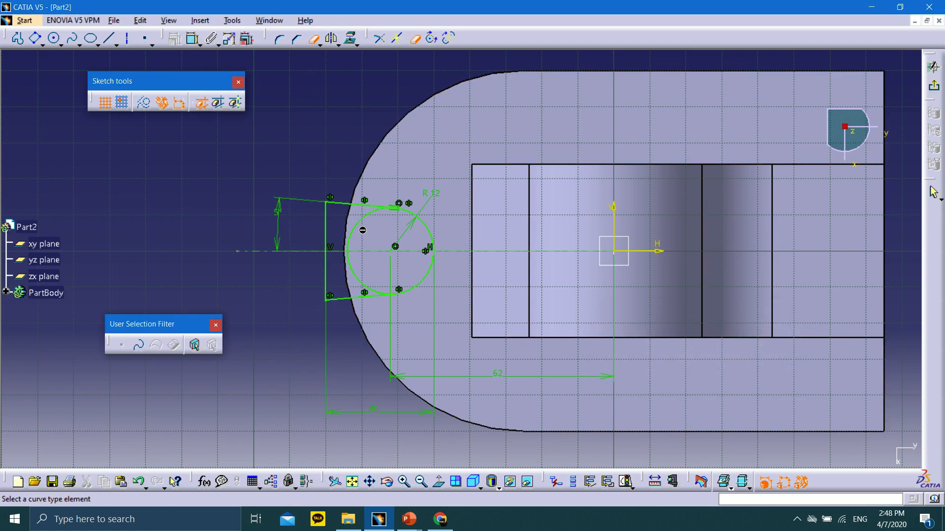
left_click(363, 226)
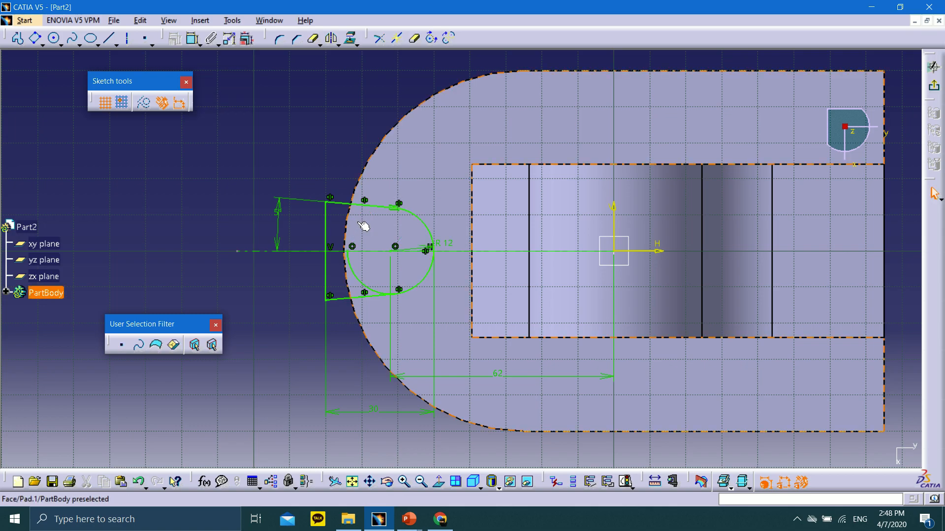
left_click(315, 41)
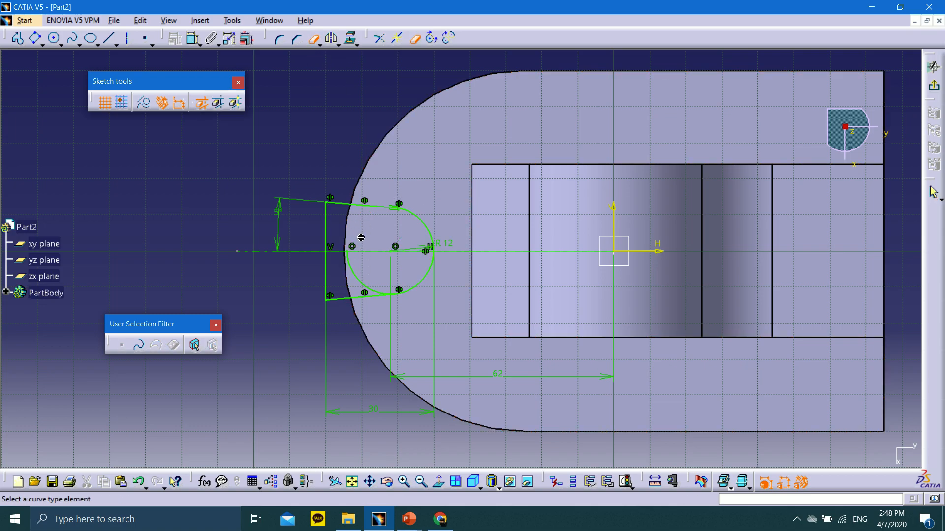
left_click(354, 273)
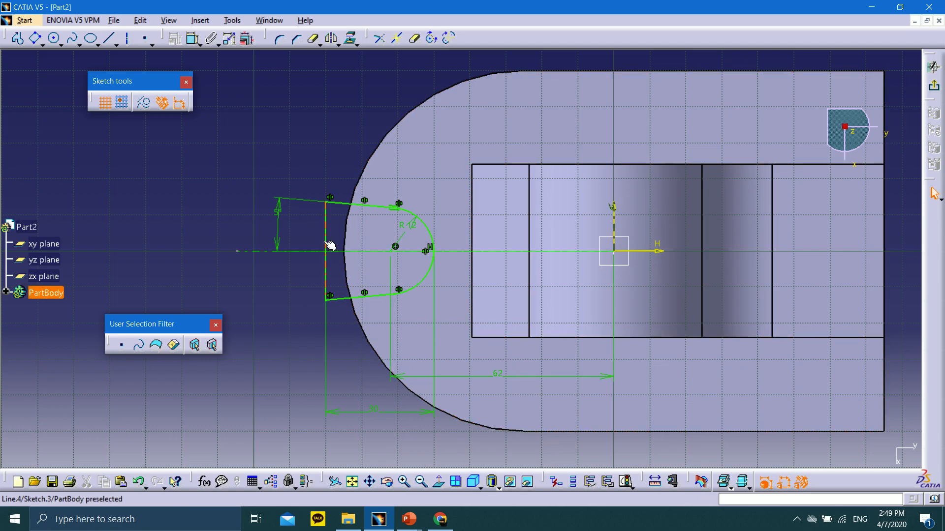
Reposition the 5° angle dimension and exit the sketch to the 3D part
left_click_drag(280, 215, 284, 221)
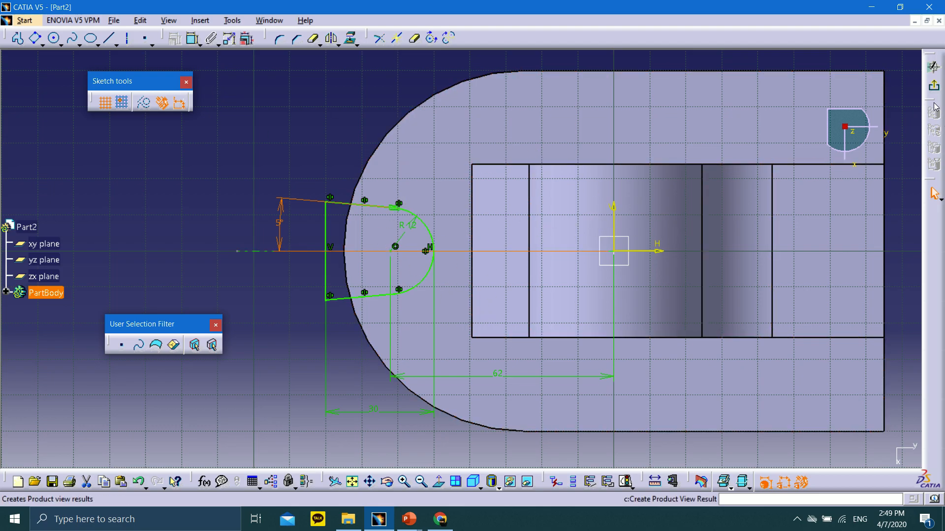
left_click(935, 87)
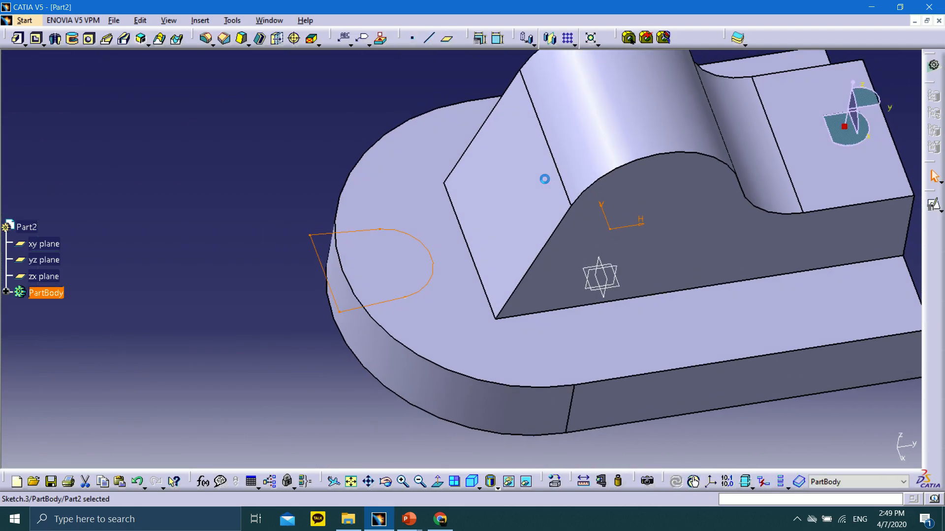
mouse_move(338, 274)
middle_mouse_down()
mouse_move(339, 266)
mouse_move(630, 241)
mouse_move(586, 267)
mouse_move(377, 149)
middle_mouse_up()
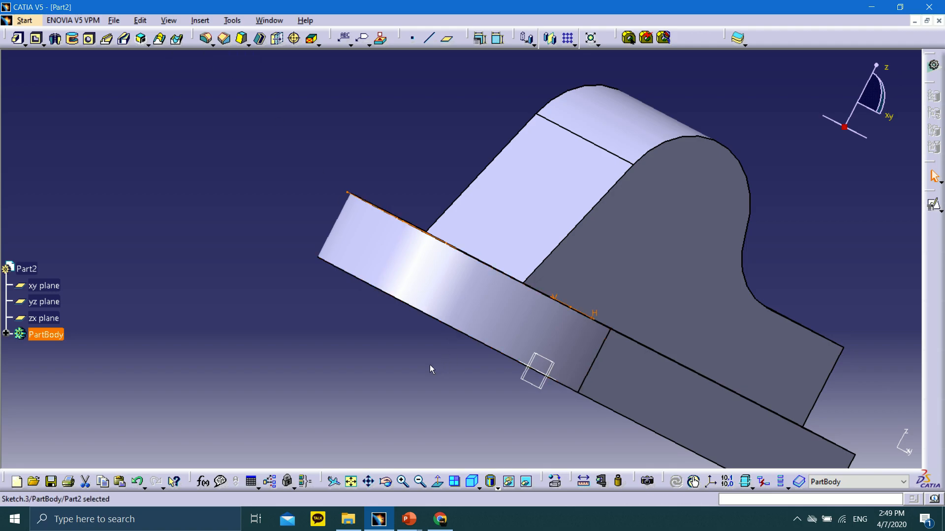
middle_click_drag(422, 207, 531, 183)
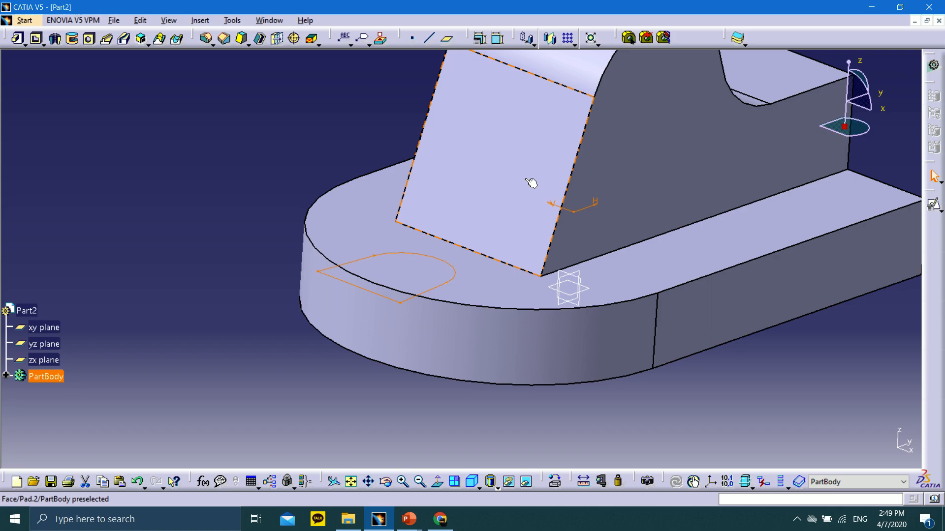
Switch to the PowerPoint slide show and go back to the Bracket-Shell-2 dimensioned drawing on slide 21 to check the slot dimensions
left_click(416, 522)
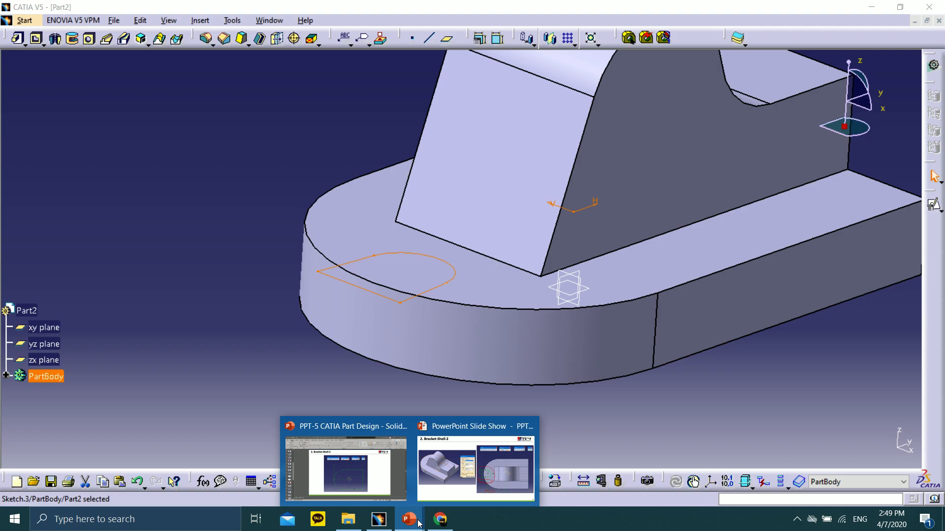
left_click(475, 465)
key("Right")
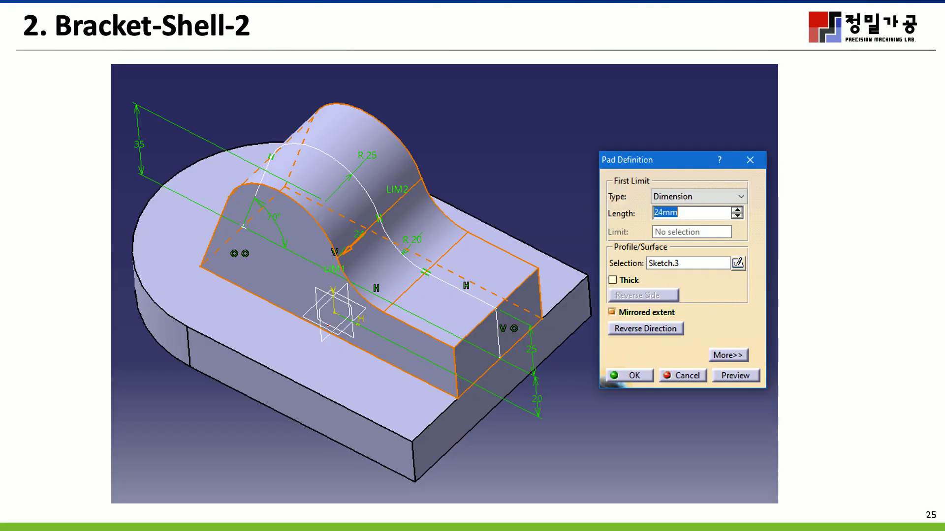
key("Left")
key("Left")
key("Left")
key("Left")
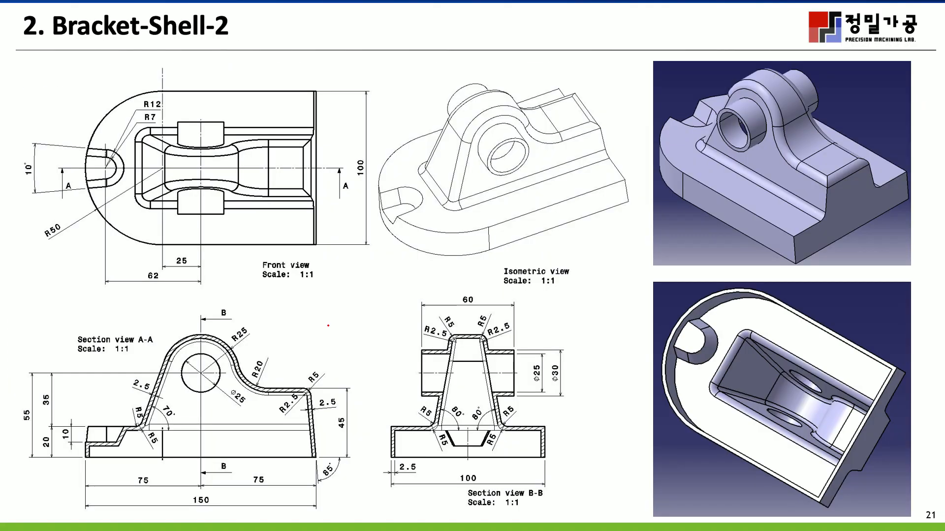
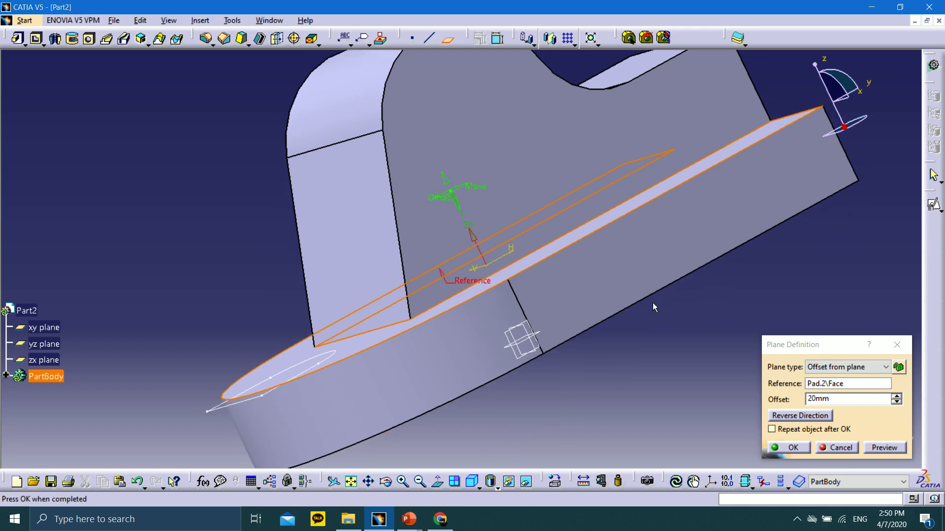
Reverse the offset plane's direction so it lies below the base's top face, set the offset to 10 mm and create the plane
left_click(819, 416)
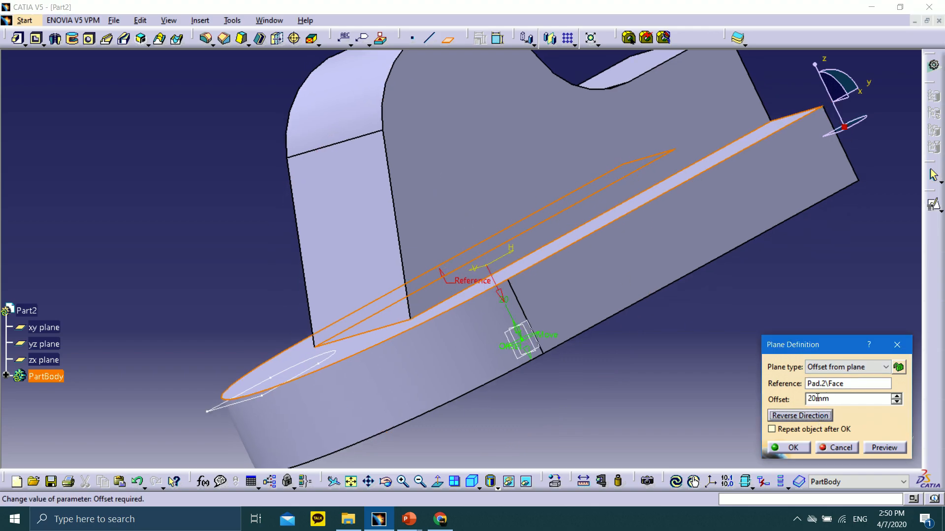
left_click(806, 401)
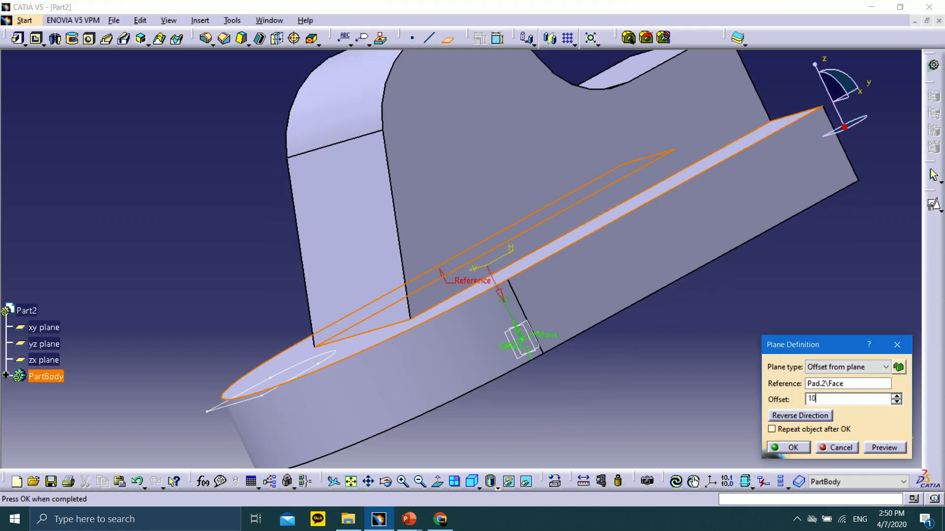
left_click(887, 450)
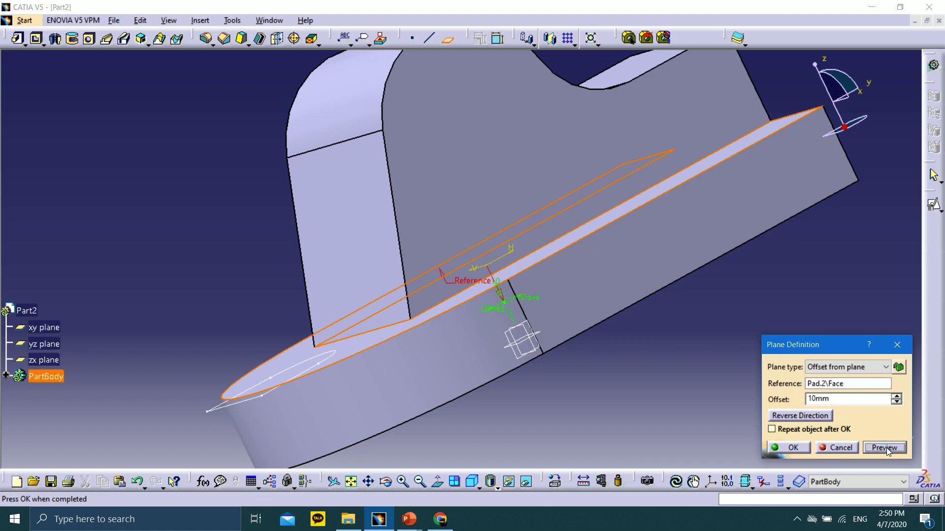
left_click(793, 448)
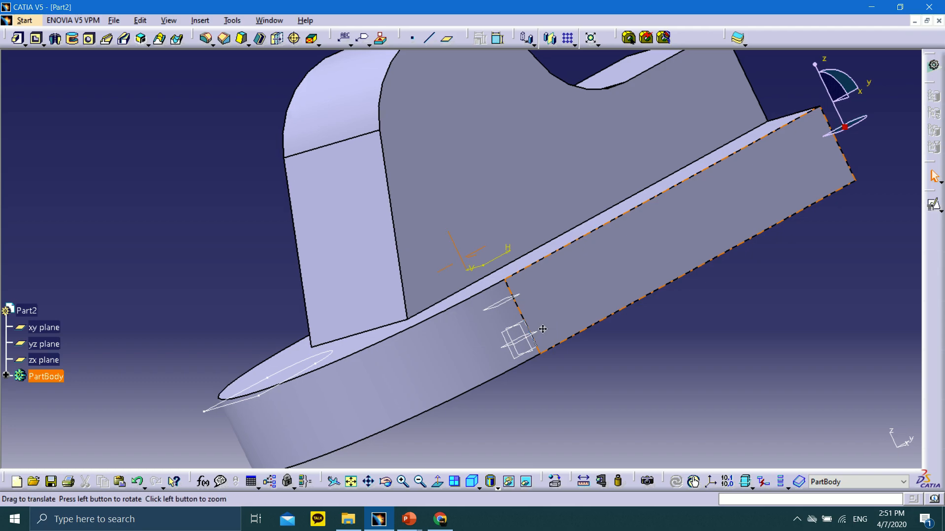
Start a positioned sketch on the 10 mm offset plane with Reverse H, Reverse V and Swap enabled
middle_click_drag(543, 329, 469, 354)
left_click(523, 313)
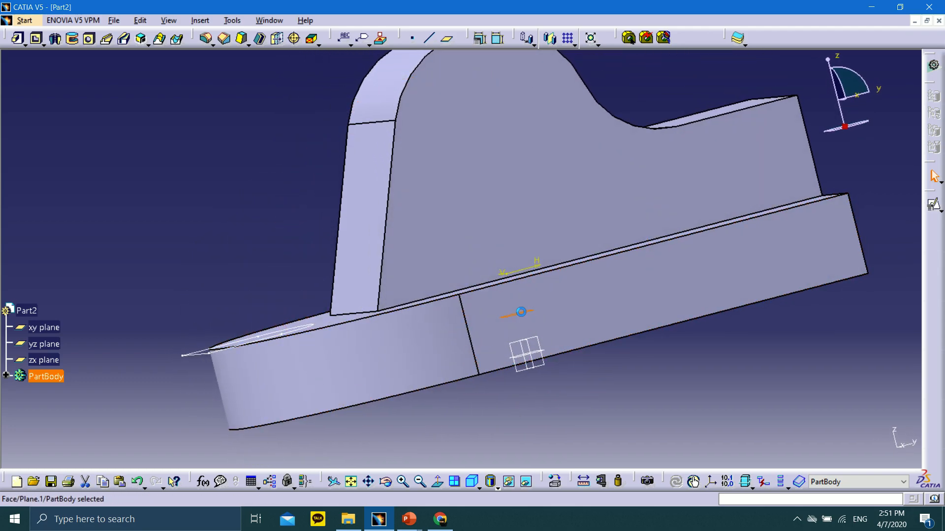
middle_click_drag(563, 381, 571, 433)
middle_click_drag(514, 318, 566, 298)
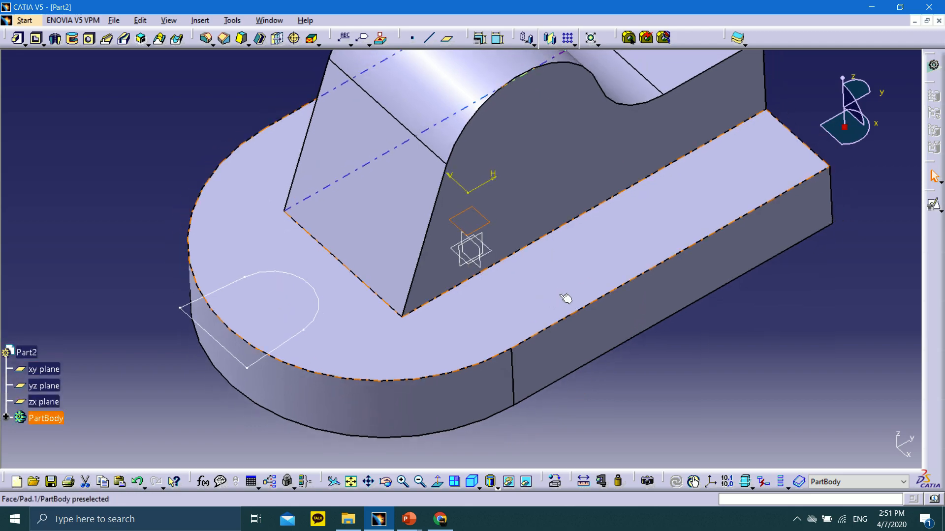
left_click(940, 211)
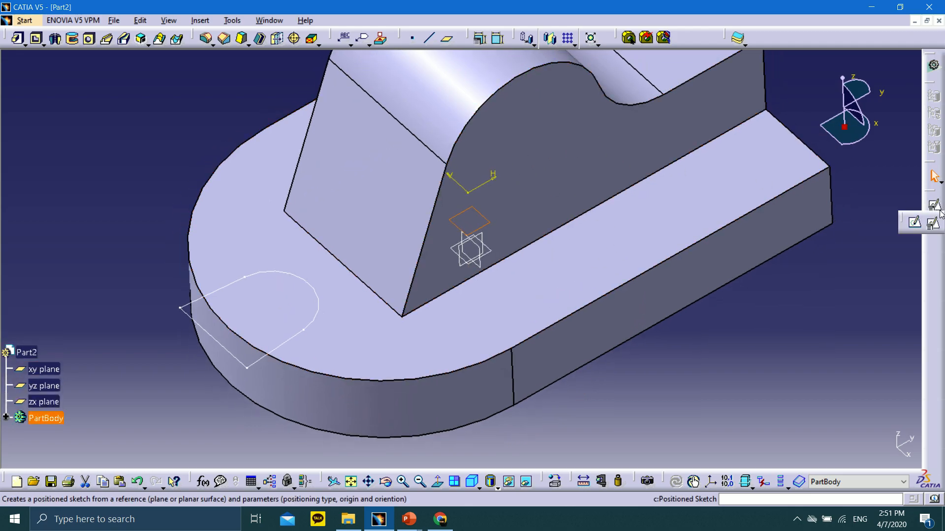
left_click(933, 224)
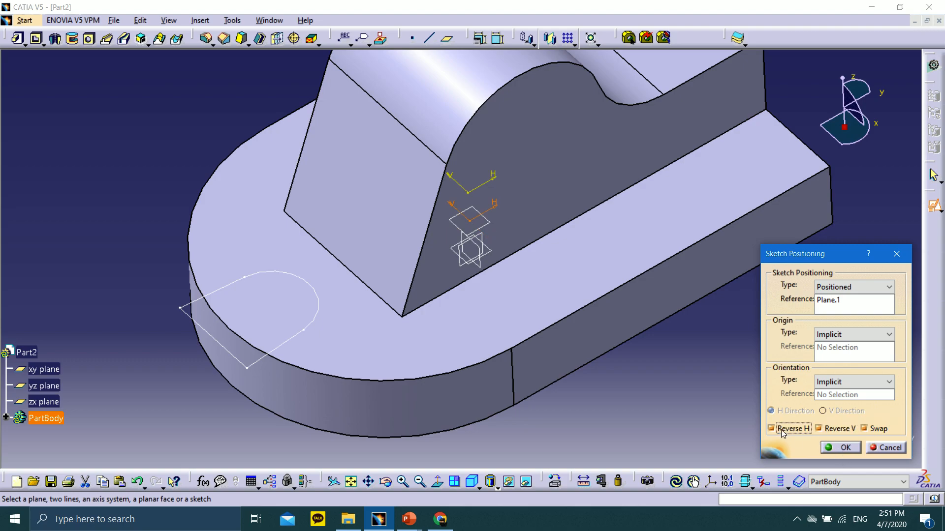
left_click(839, 449)
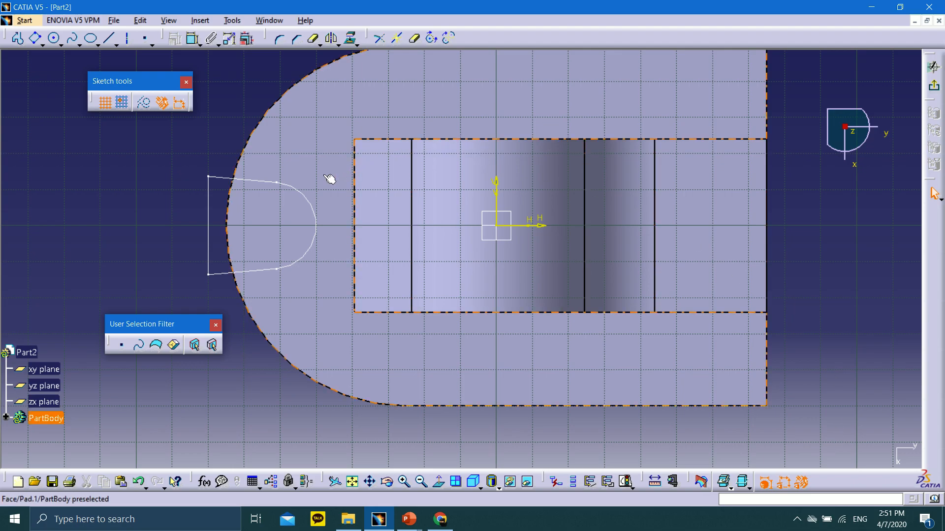
Draw a horizontal axis from the sketch origin through the R12 profile to beyond the base's rounded end
left_click(127, 38)
left_click(497, 228)
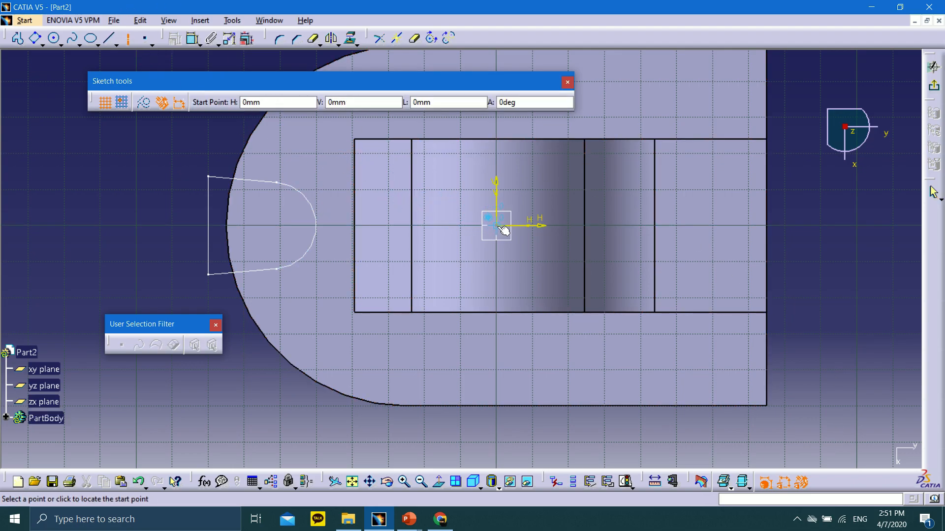
left_click(122, 226)
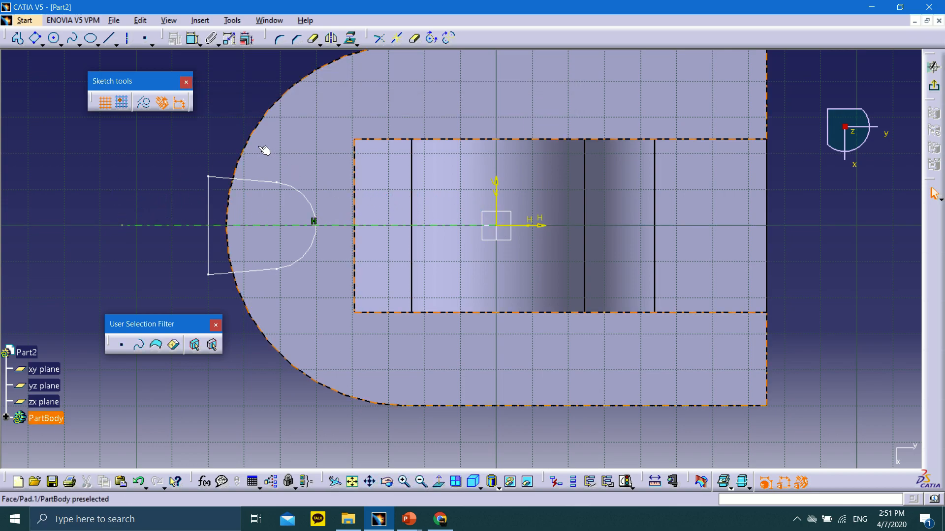
Draw a circle centred on the axis inside the R12 profile and set its radius to 7 mm
left_click(55, 38)
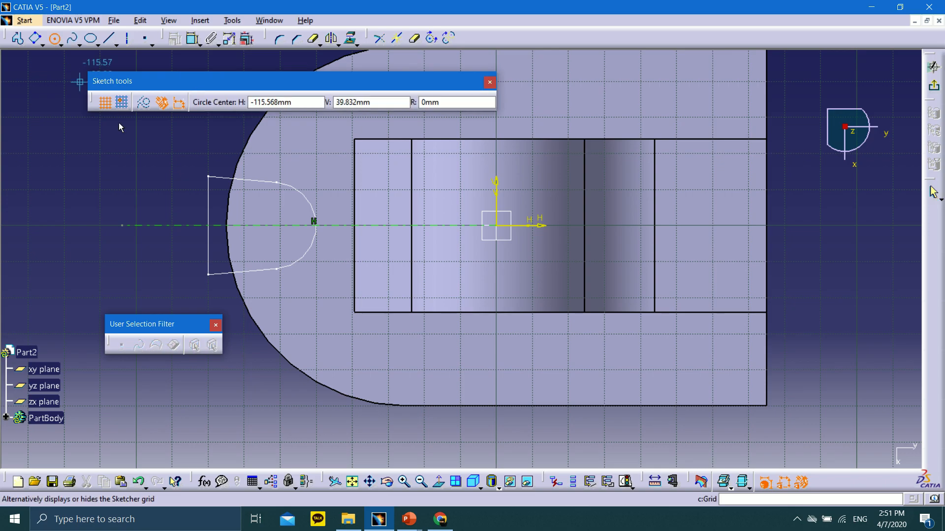
left_click(283, 227)
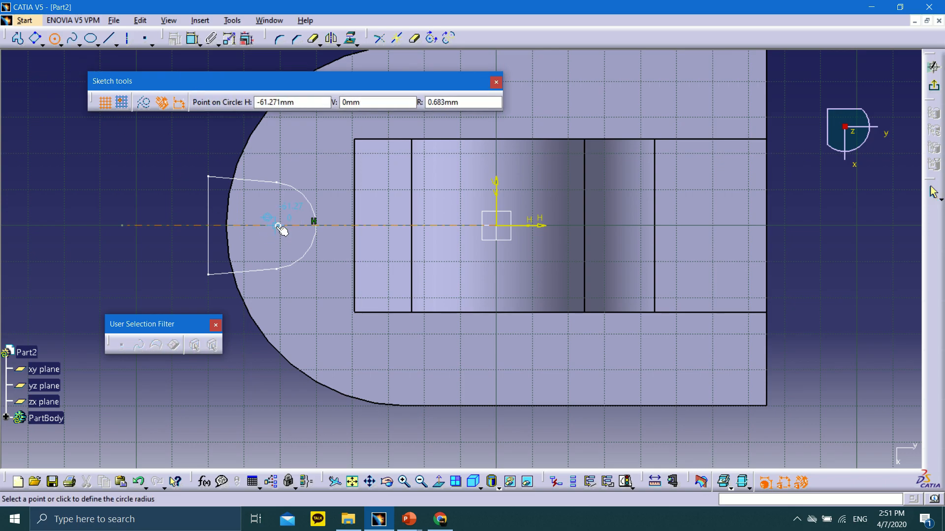
left_click(293, 243)
left_click(193, 39)
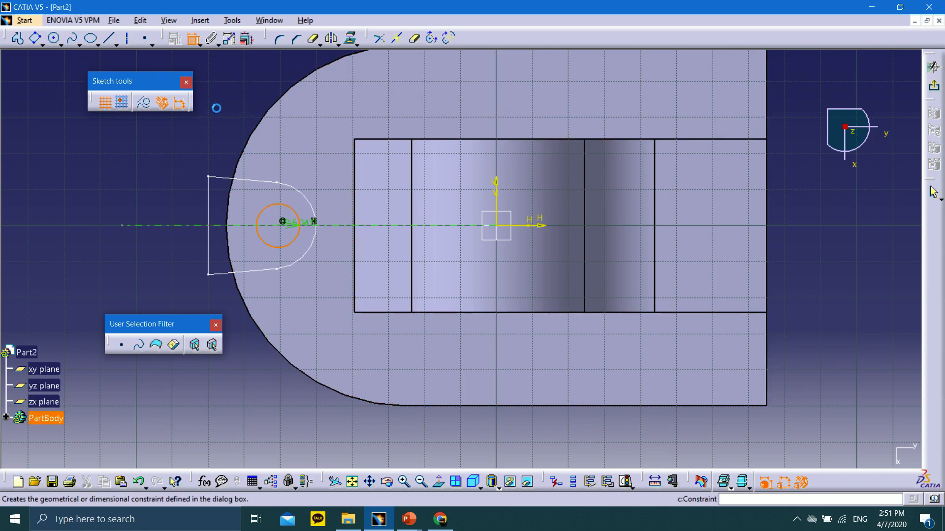
left_click(281, 203)
left_click(306, 162)
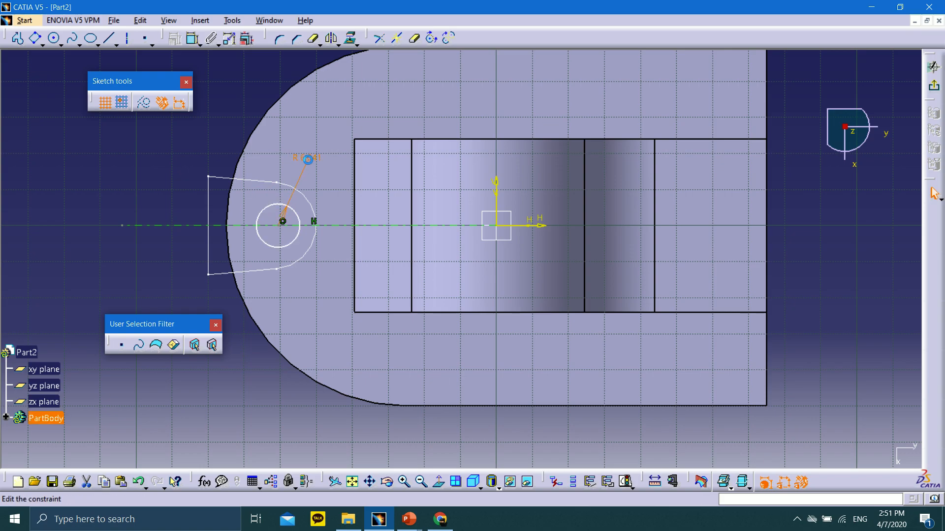
double_click(307, 157)
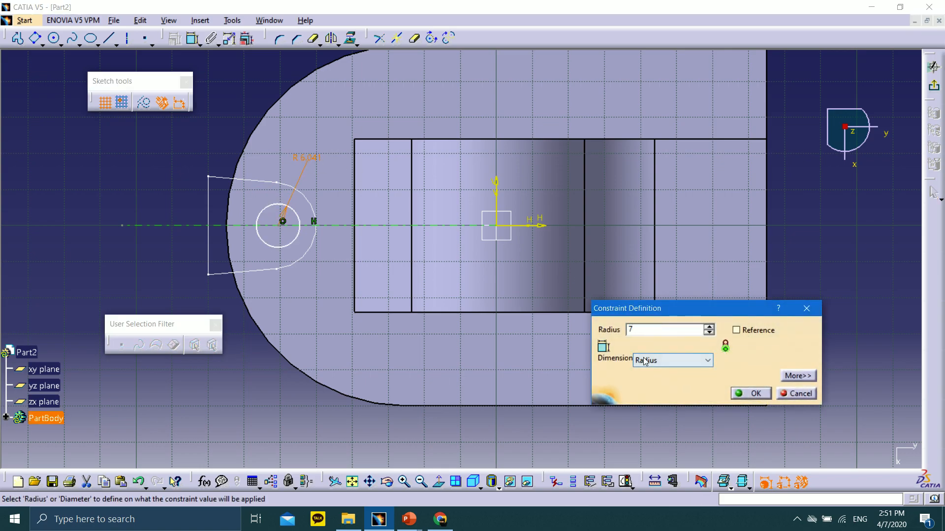
left_click(750, 393)
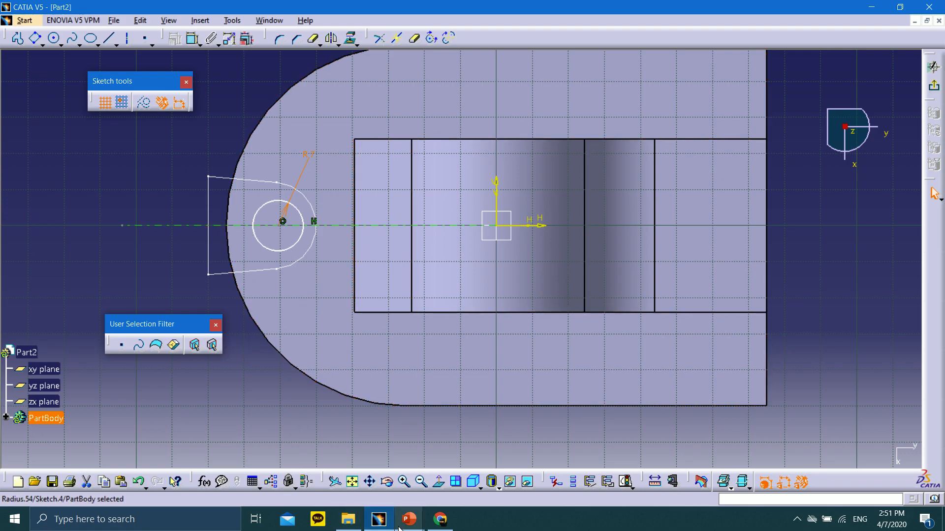
Switch to the PowerPoint slide show, check the slot sketches on slides 26 to 28, and return to CATIA
mouse_move(401, 524)
left_click(457, 485)
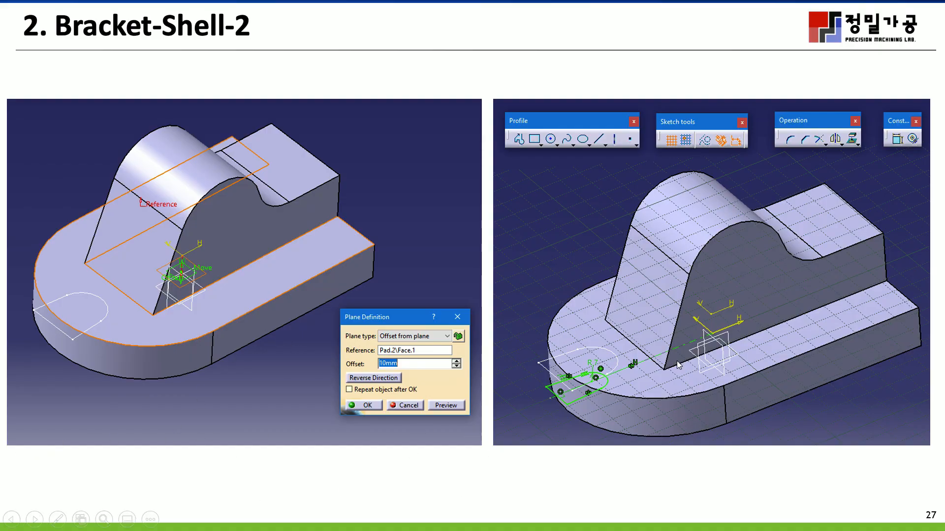
left_click(13, 521)
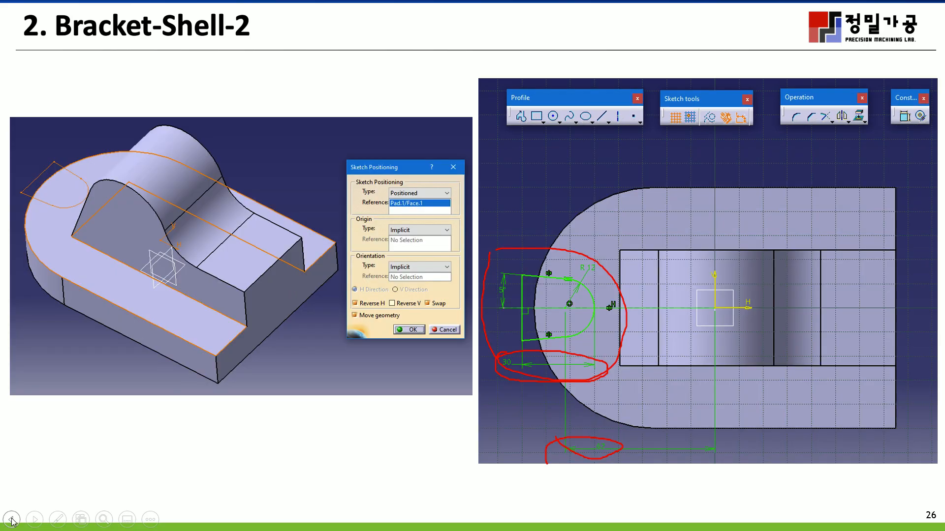
left_click(29, 523)
left_click(30, 524)
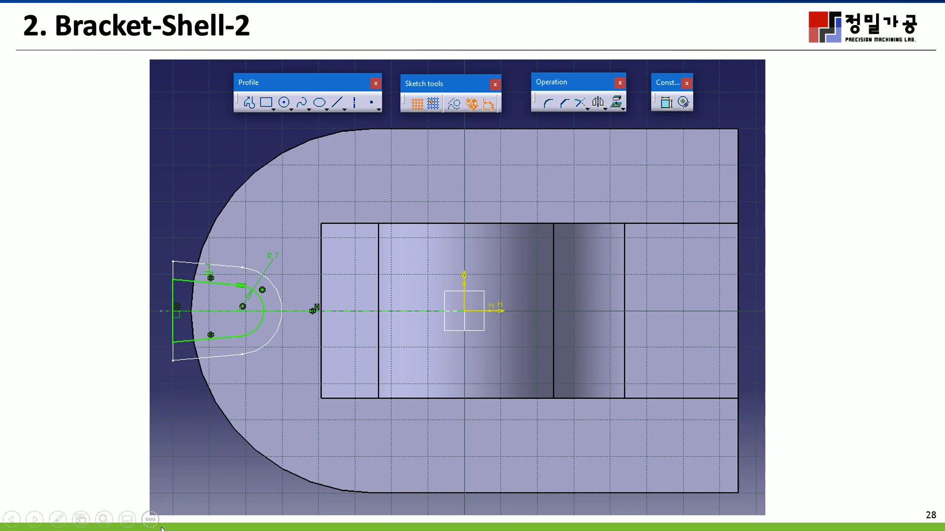
key("super")
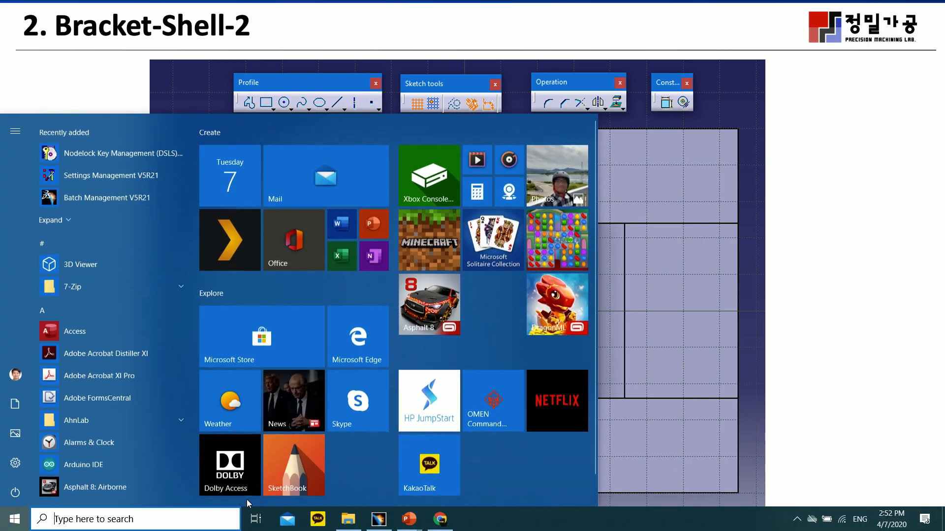
left_click(378, 519)
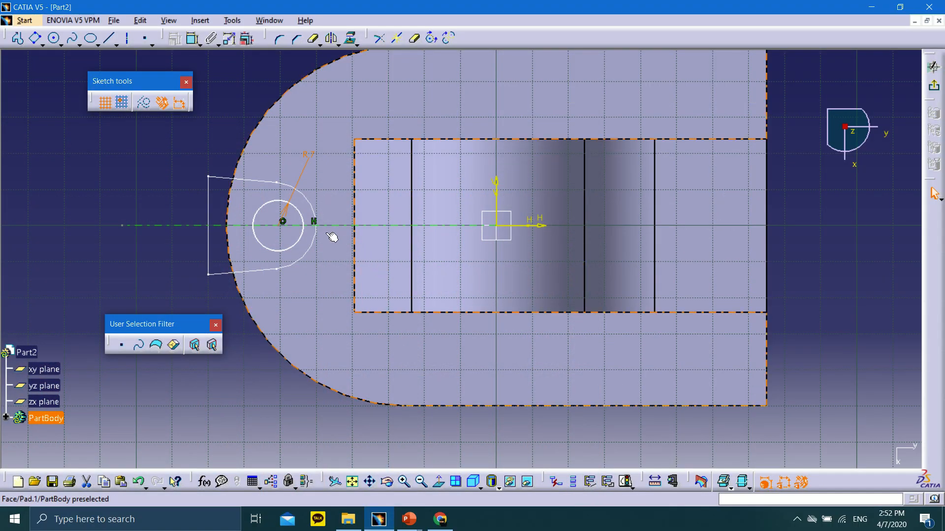
Constrain the R7 circle to be concentric with the rounded end of the outer R12 profile
left_click(192, 42)
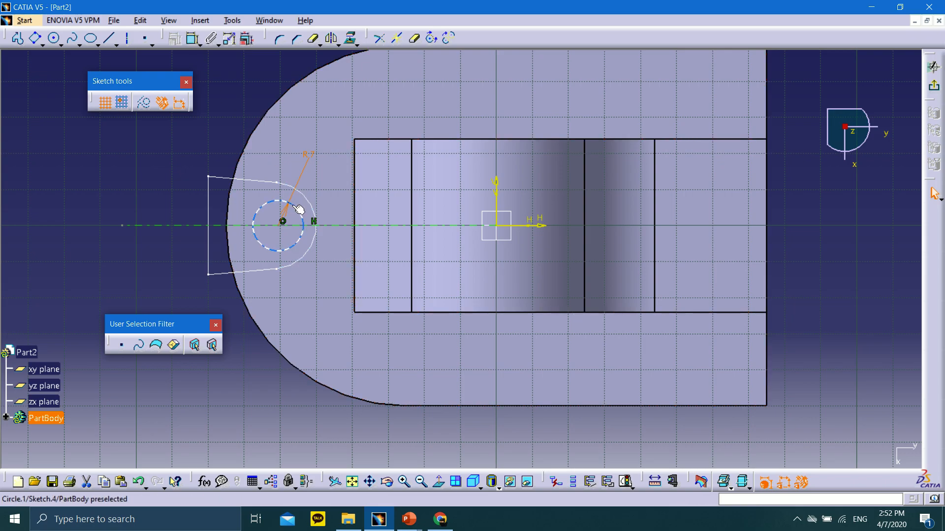
left_click(299, 209)
left_click(310, 199)
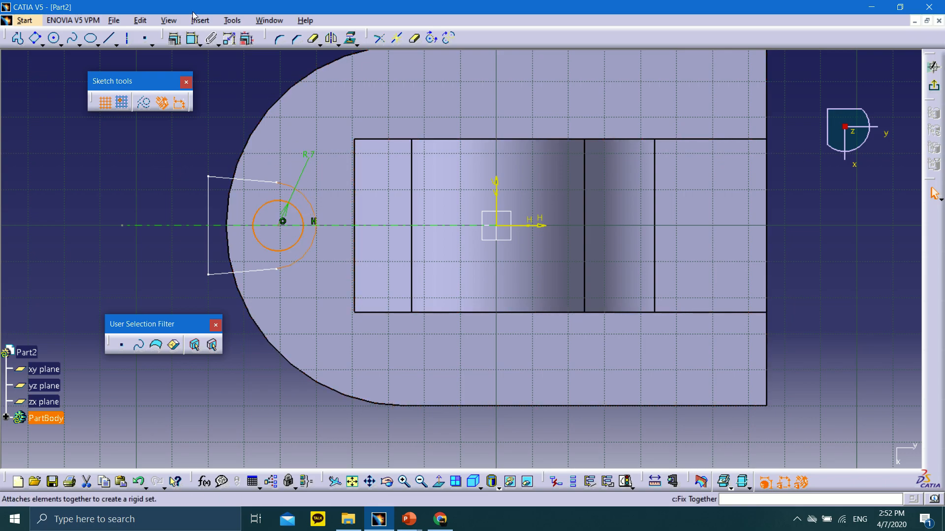
left_click(175, 38)
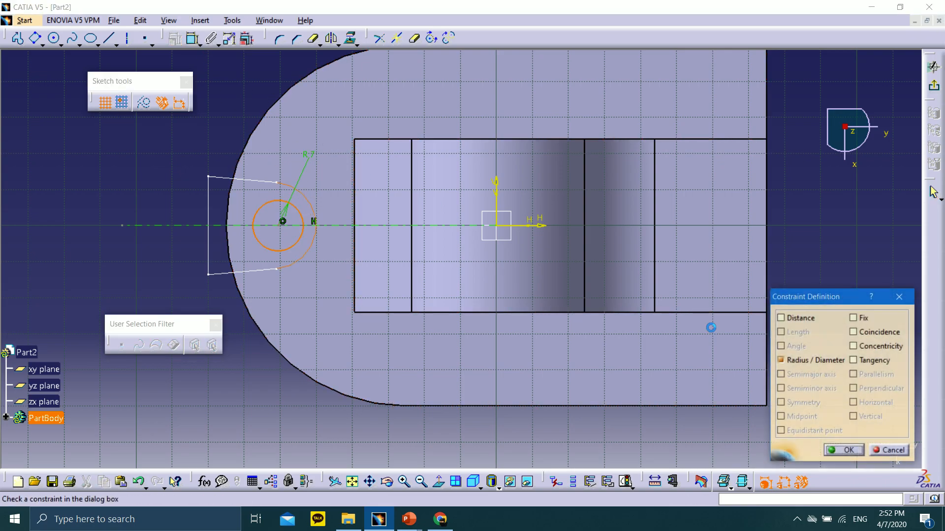
left_click(864, 347)
left_click(848, 451)
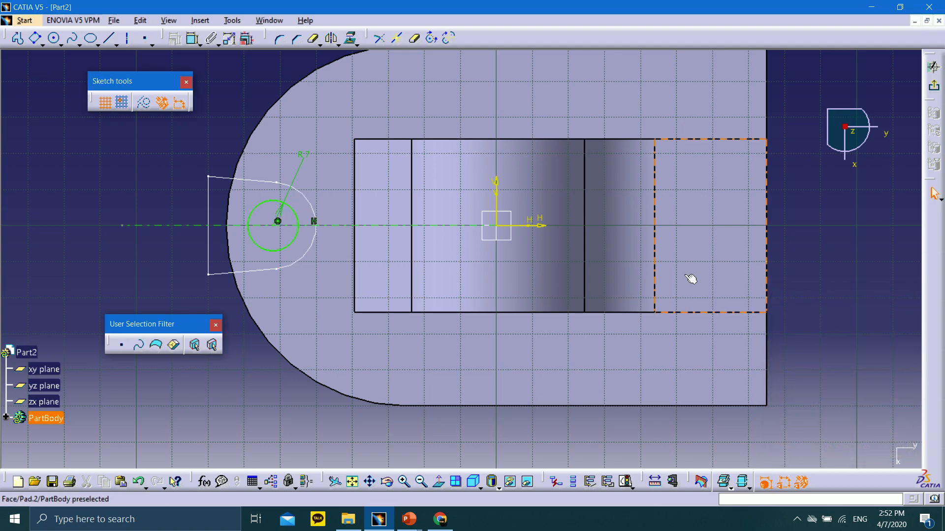
Sketch a slightly sloped line about 21 mm long above the R7 circle, just inside the outer profile's upper edge
left_click(109, 37)
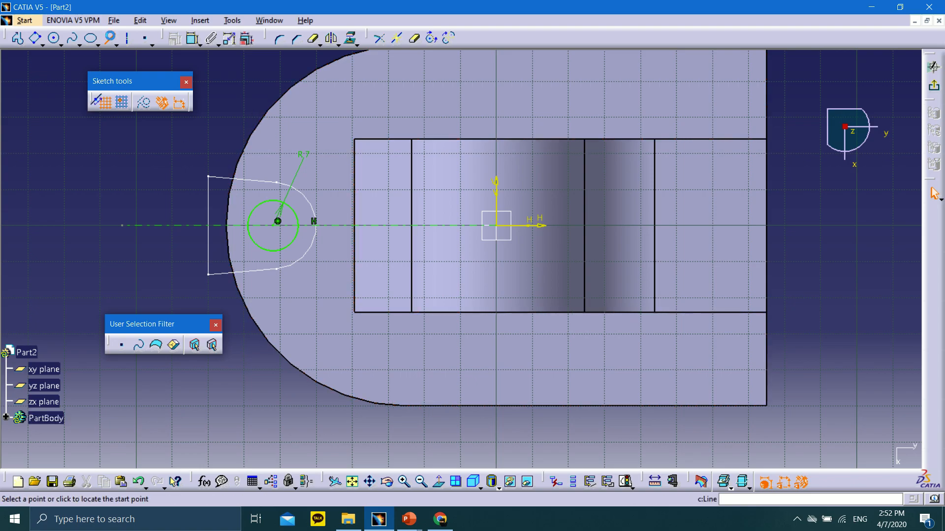
left_click(189, 187)
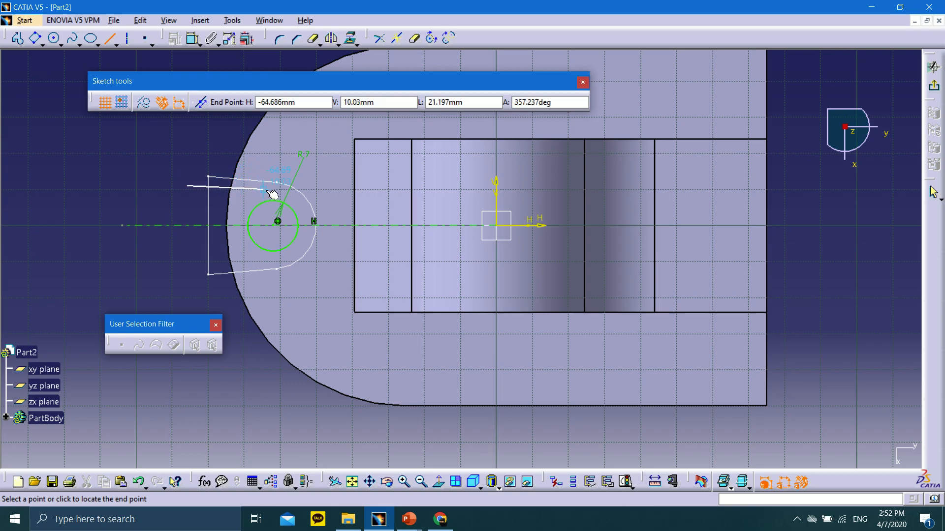
left_click(267, 192)
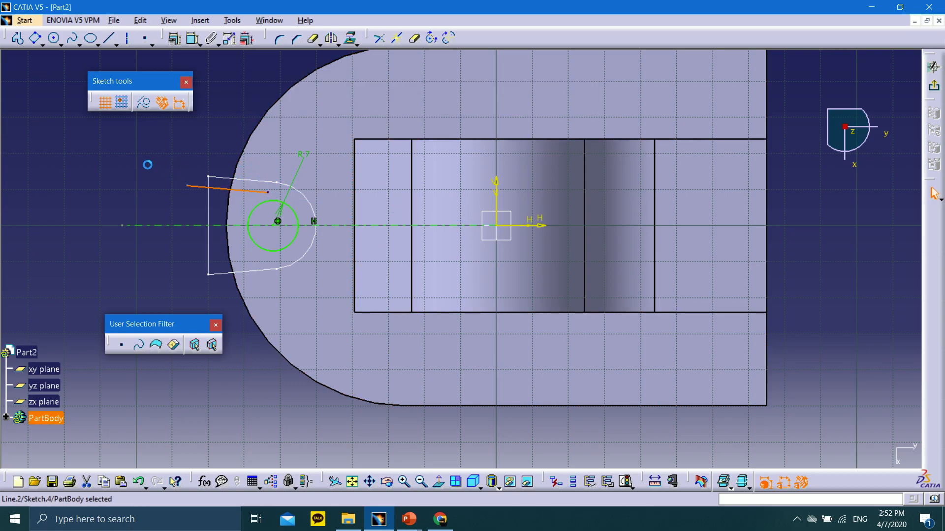
left_click(217, 188)
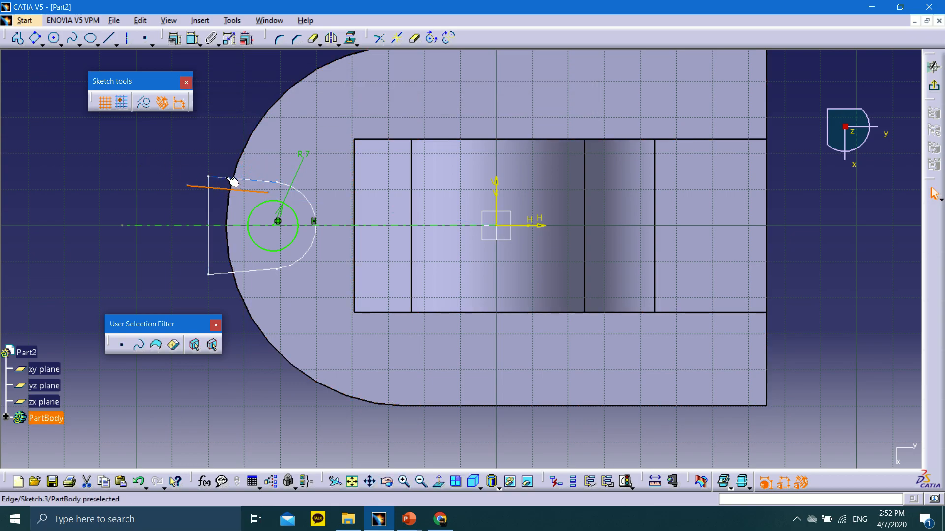
Make the short slanted line parallel to the upper edge of the larger outline
left_click(247, 38)
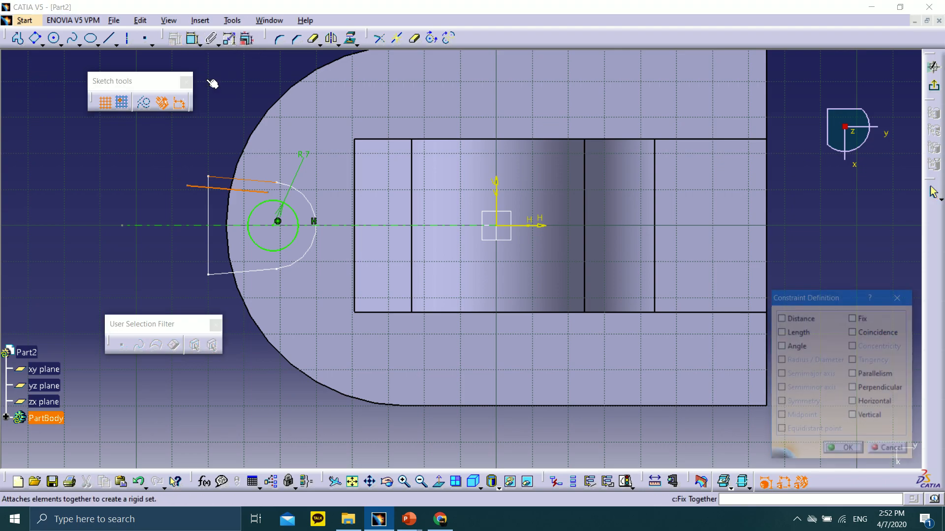
left_click(853, 374)
left_click(844, 451)
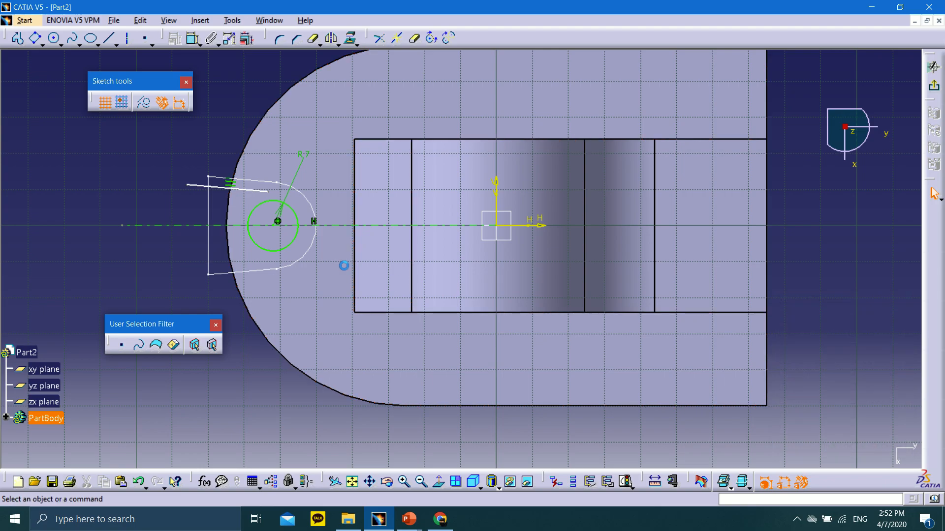
Make the slanted line tangent to the circle and pull its free end outward past the larger outline
left_click(216, 187)
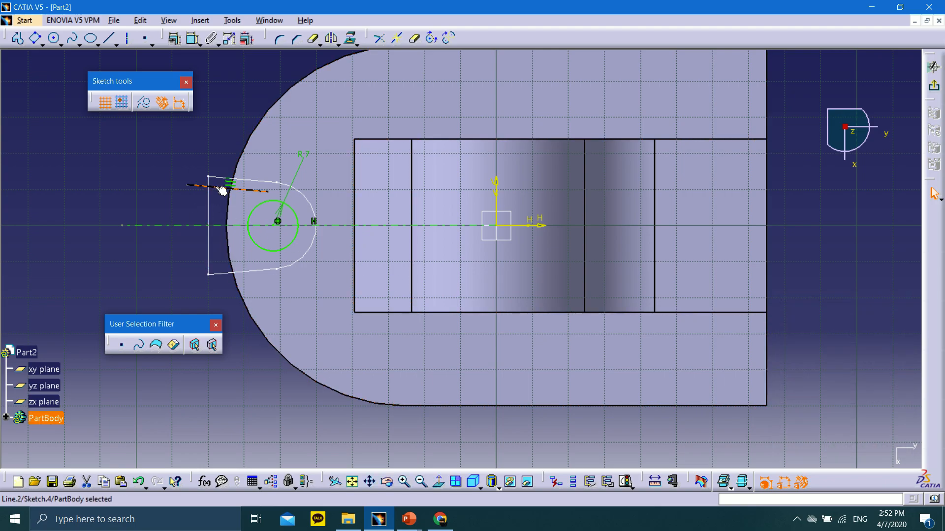
left_click(275, 202, "ctrl")
left_click(175, 38)
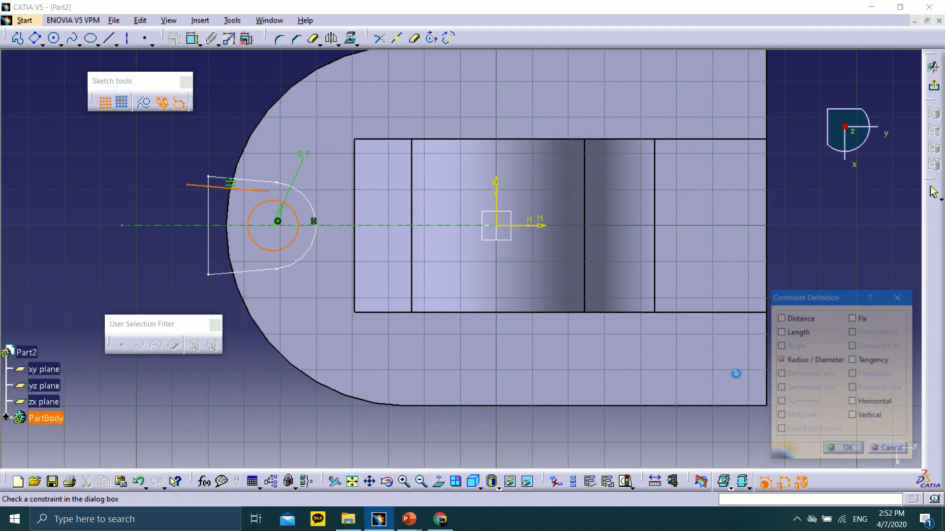
left_click(854, 361)
left_click(845, 450)
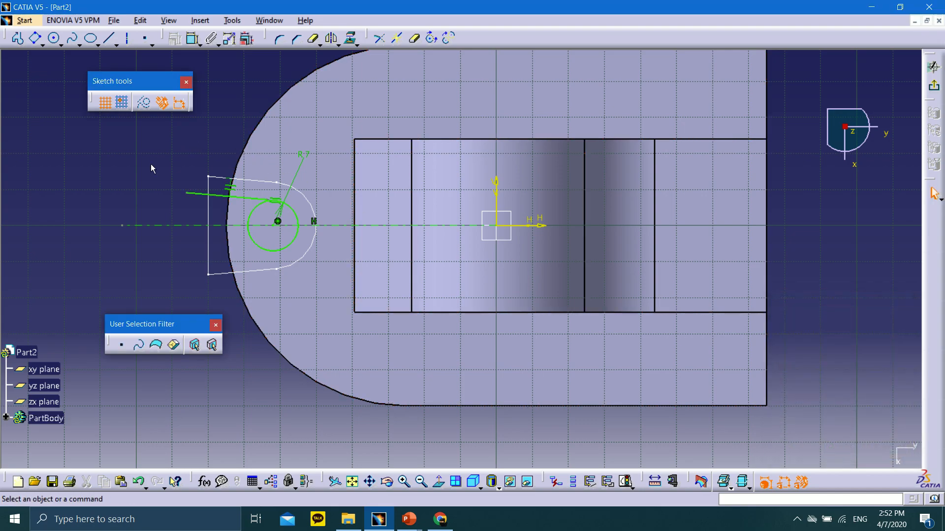
left_click_drag(185, 192, 303, 191)
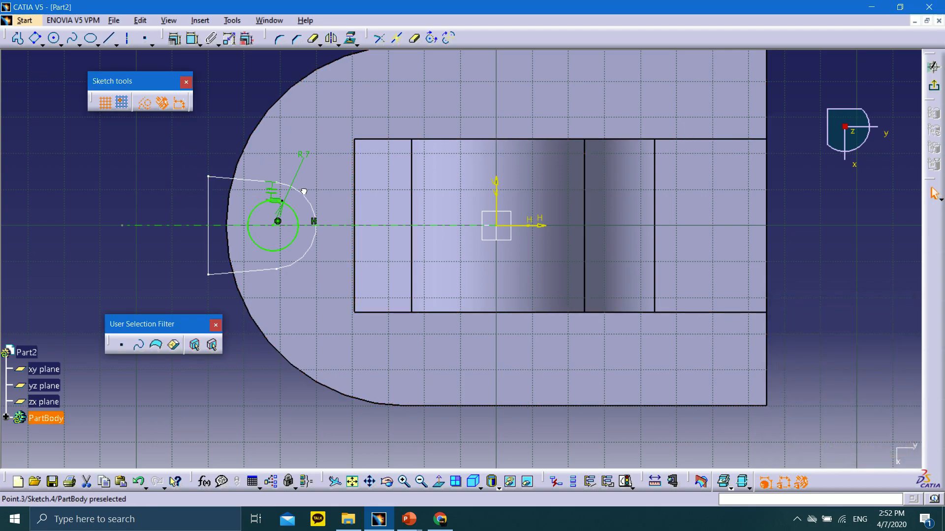
left_click(184, 209)
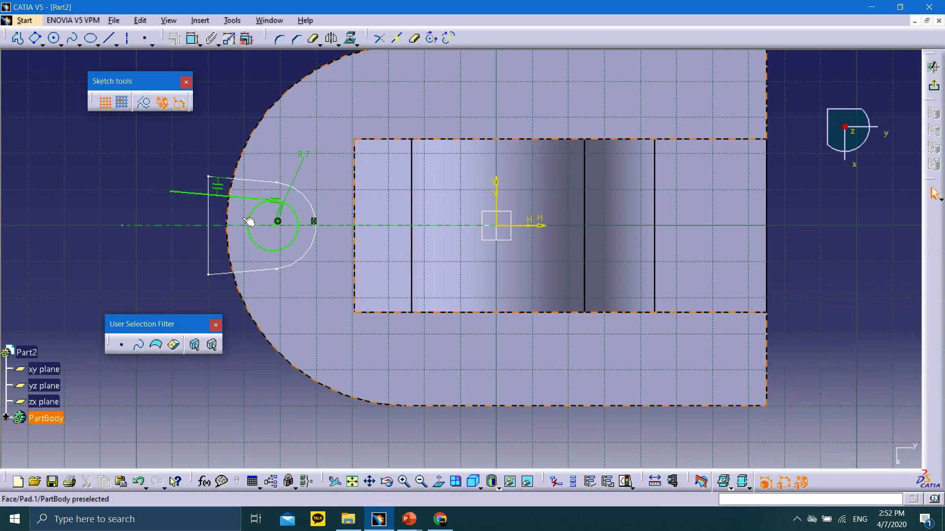
Constrain the slanted line's inner endpoint to be coincident with the circle
mouse_move(247, 220)
middle_mouse_down()
mouse_move(226, 203)
mouse_move(238, 196)
mouse_move(236, 208)
mouse_move(244, 197)
mouse_move(253, 152)
mouse_move(434, 263)
mouse_move(526, 265)
middle_mouse_up()
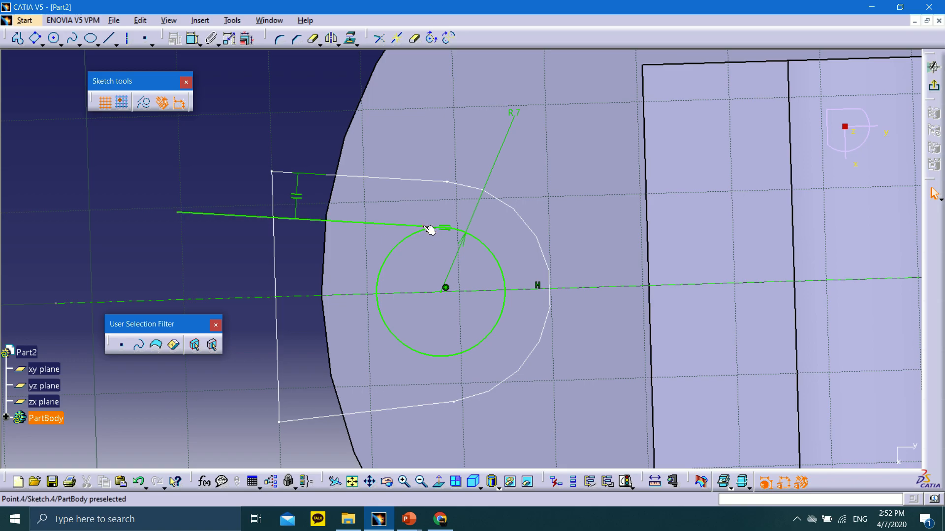
left_click(429, 230)
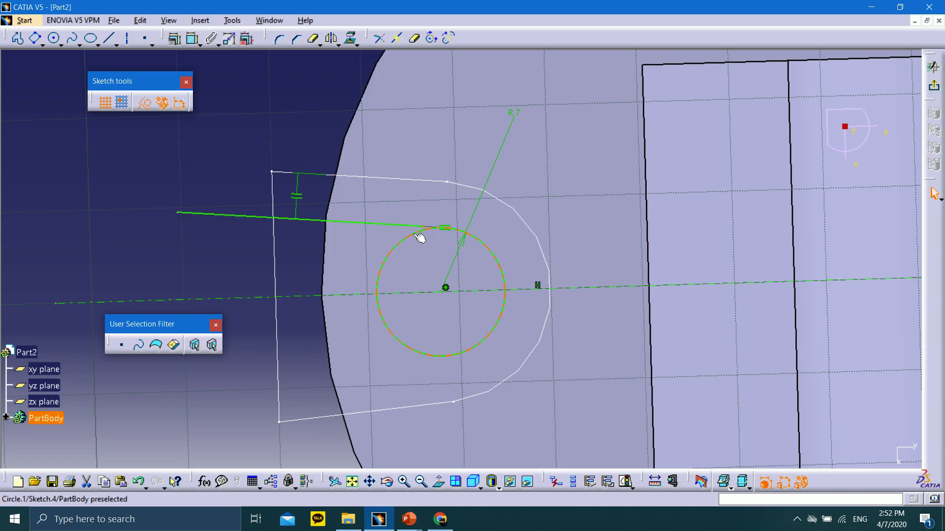
left_click(420, 238, "ctrl")
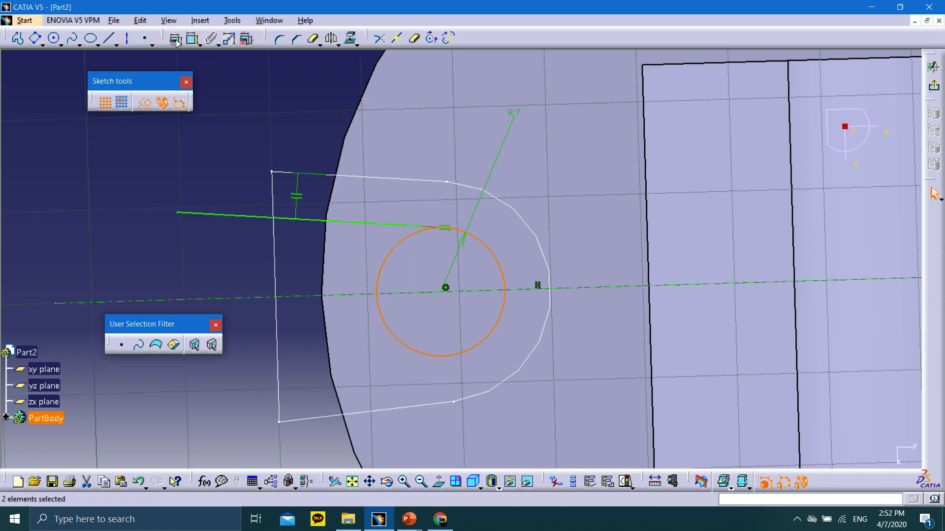
left_click(192, 39)
left_click(853, 332)
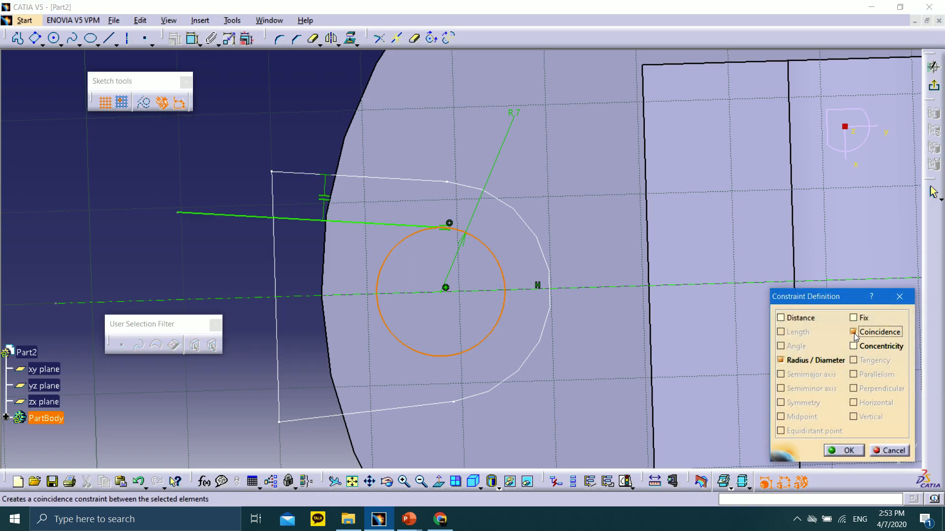
left_click(843, 450)
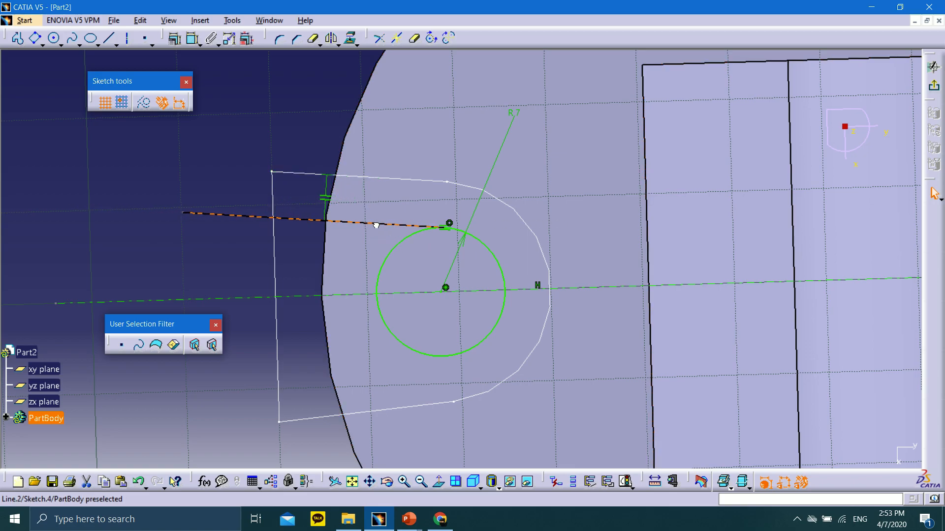
Constrain the slanted line's outer endpoint to be coincident with the vertical edge of the larger outline
left_click(414, 229)
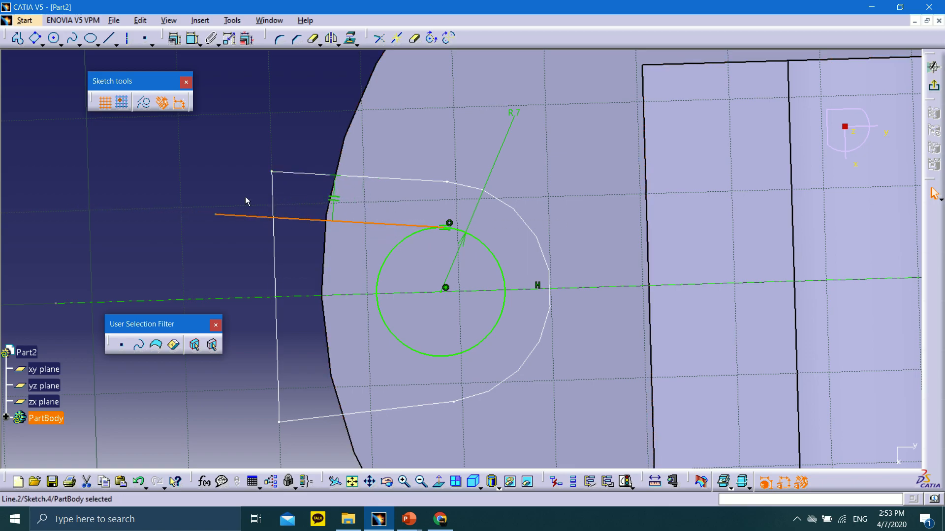
left_click(211, 217)
left_click(217, 213)
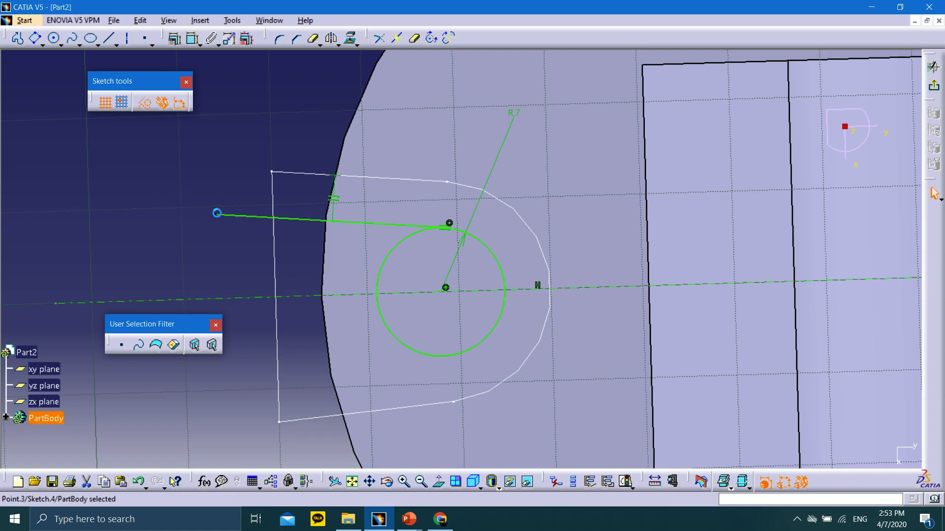
left_click(274, 201, "ctrl")
left_click(175, 38)
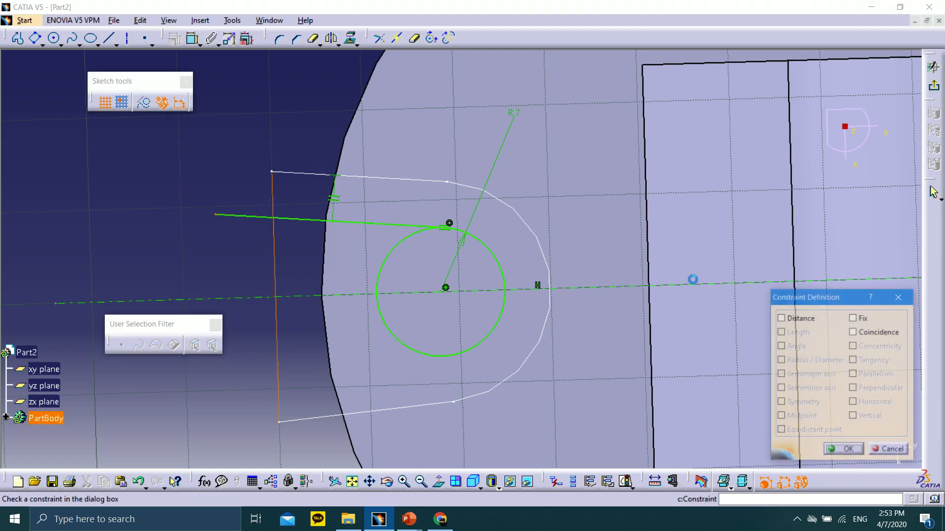
left_click(856, 332)
left_click(847, 451)
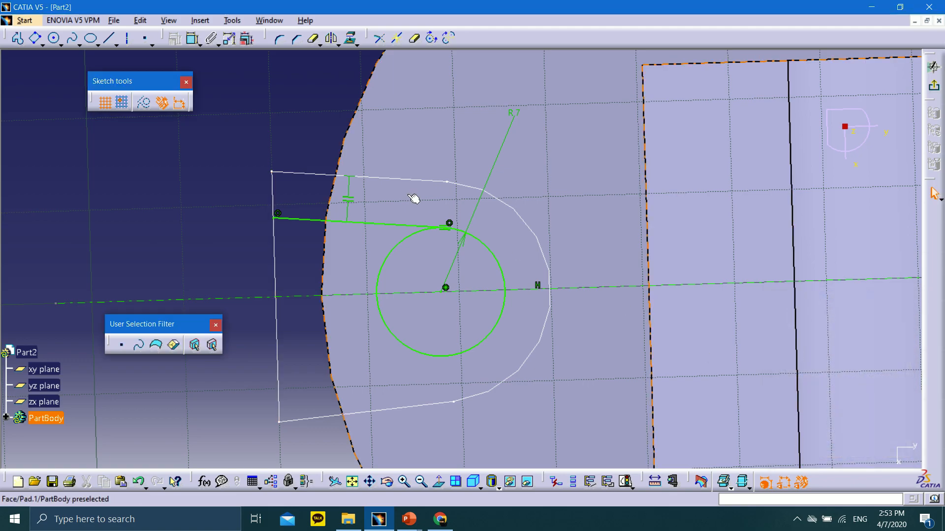
Mirror the tangent line about the horizontal axis line, viewing the sketch from the top
left_click(481, 487)
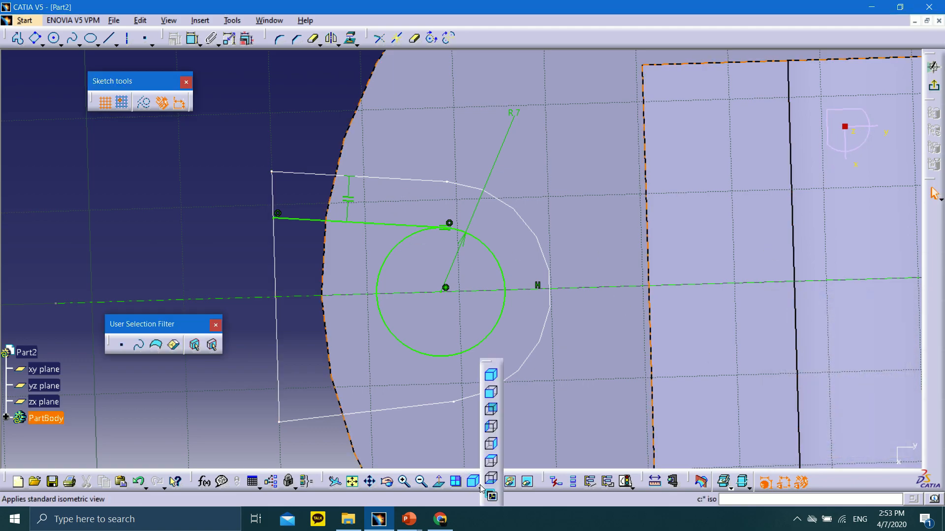
left_click(492, 393)
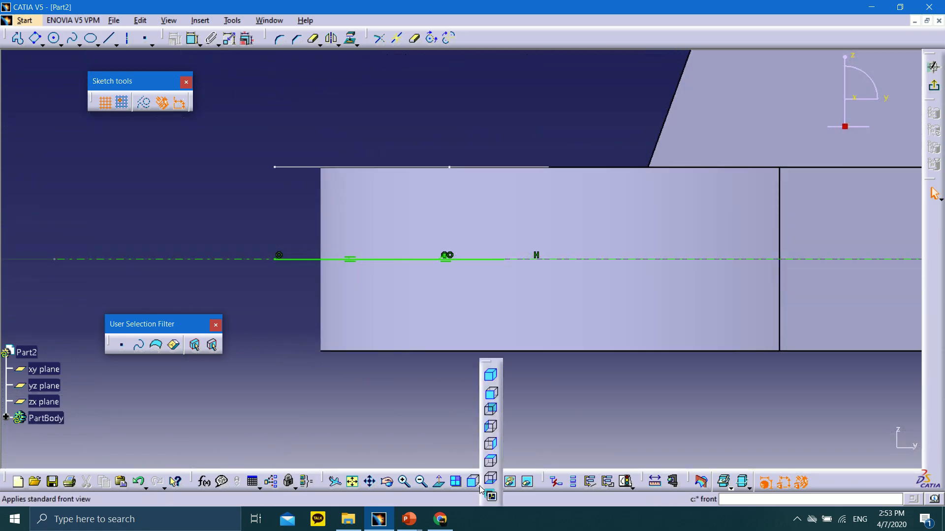
left_click(491, 462)
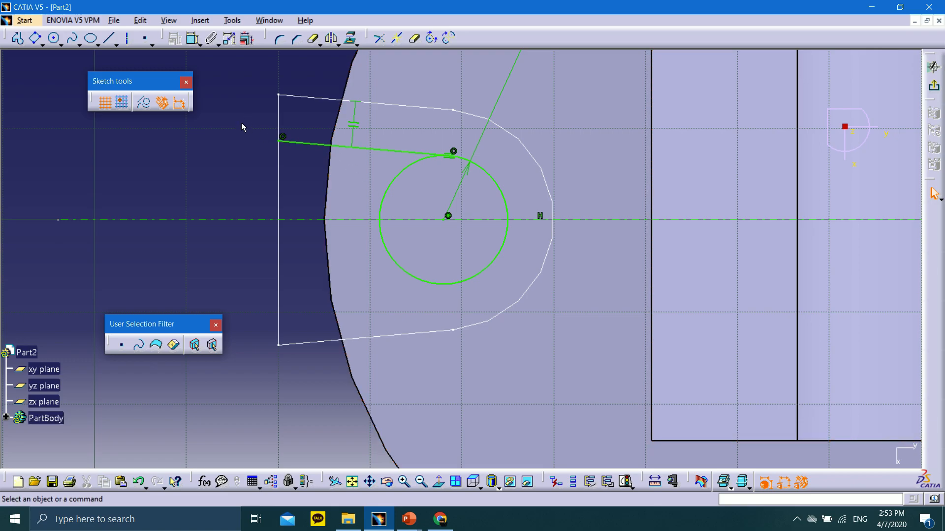
left_click(333, 39)
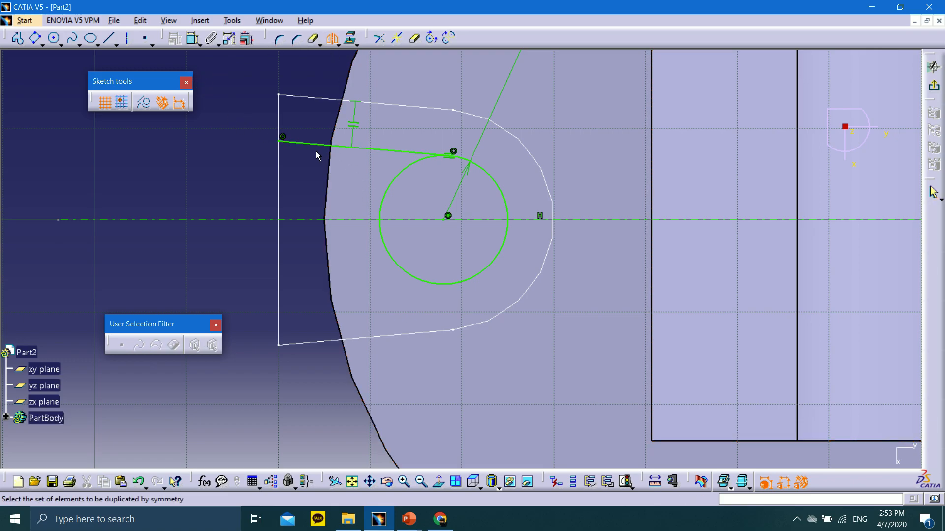
left_click(321, 146)
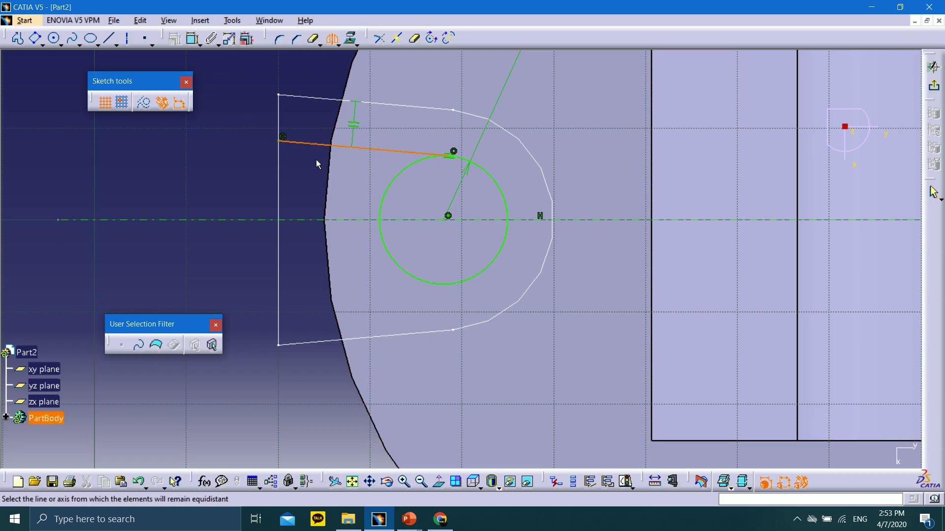
left_click(317, 219)
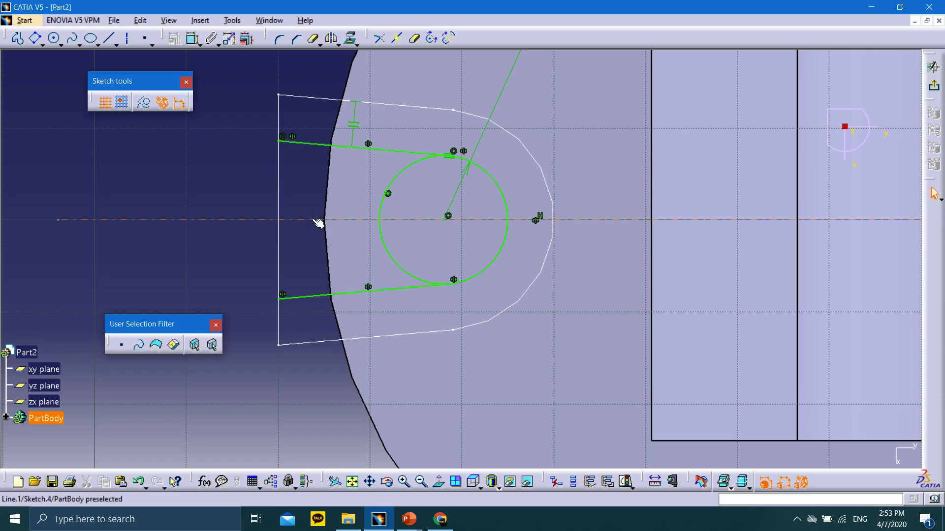
Draw a vertical line joining the outer endpoints of the two slanted lines
left_click(110, 37)
left_click(281, 142)
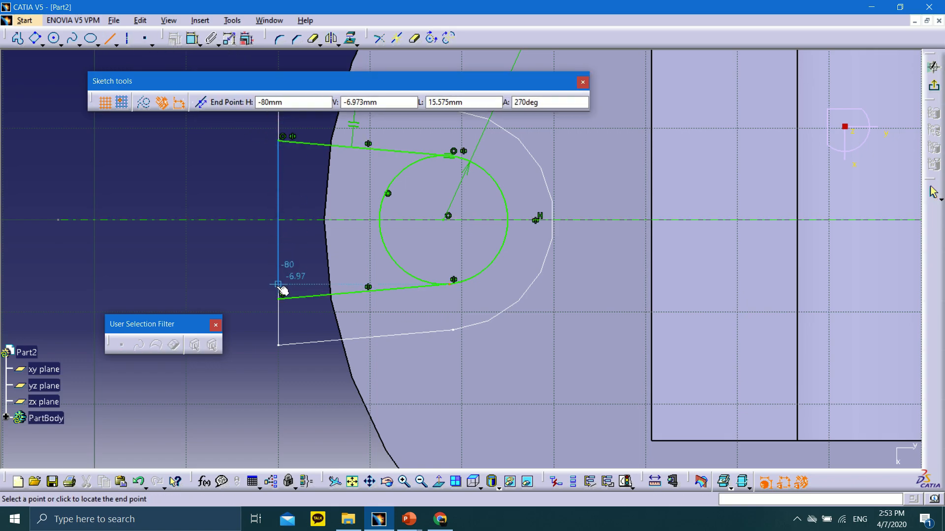
left_click(280, 295)
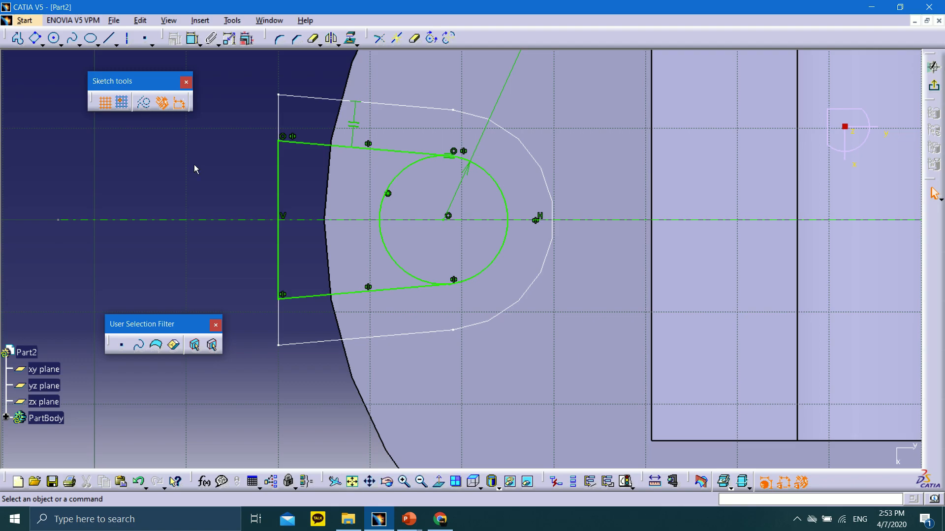
Trim away the part of the circle between the two slanted lines, keeping only the rounded inner end
left_click(312, 39)
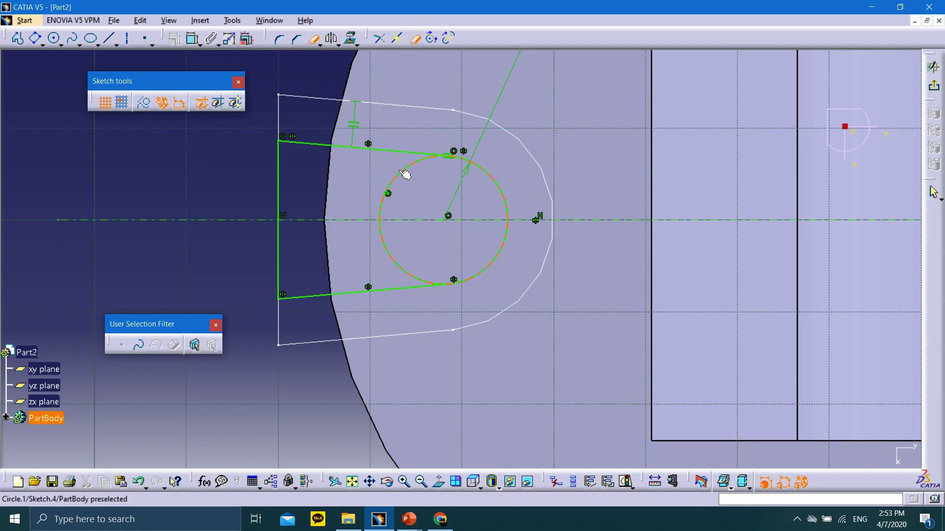
left_click(380, 213)
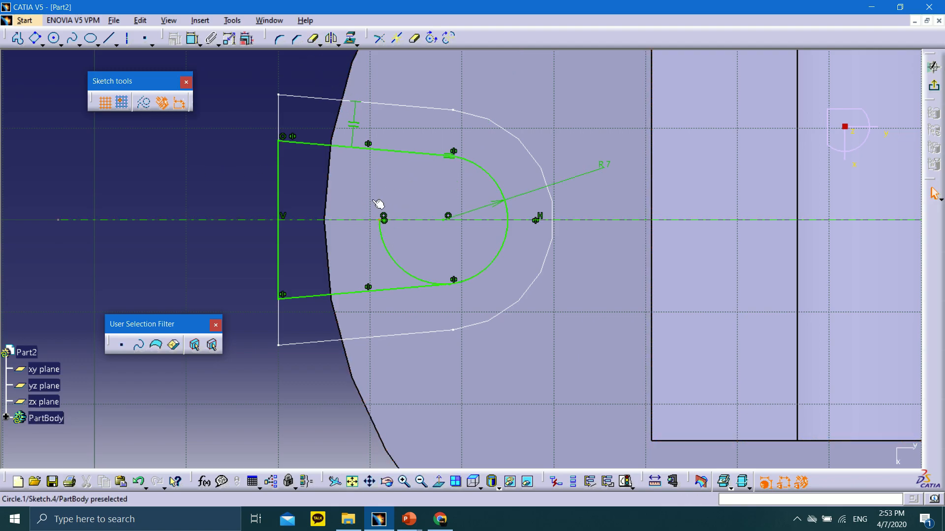
left_click(384, 243)
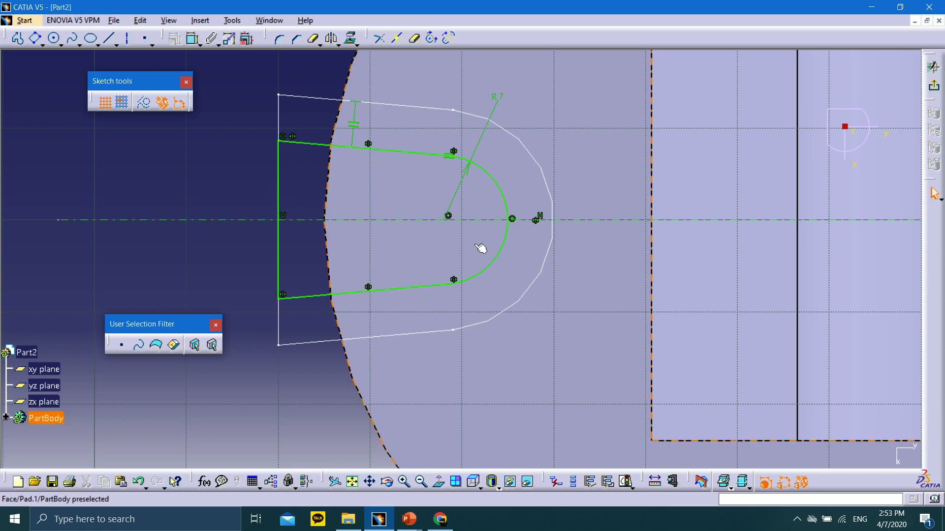
Orbit to a 3D view of the closed inner profile and exit the sketch
mouse_move(461, 263)
middle_mouse_down()
mouse_move(442, 236)
mouse_move(433, 123)
mouse_move(426, 141)
mouse_move(441, 220)
mouse_move(512, 219)
mouse_move(575, 193)
mouse_move(449, 295)
mouse_move(502, 228)
mouse_move(468, 231)
mouse_move(465, 284)
mouse_move(492, 305)
mouse_move(293, 344)
mouse_move(333, 343)
middle_mouse_up()
mouse_move(500, 293)
middle_mouse_down()
mouse_move(472, 327)
mouse_move(512, 367)
middle_mouse_up()
middle_click_drag(545, 312, 582, 391)
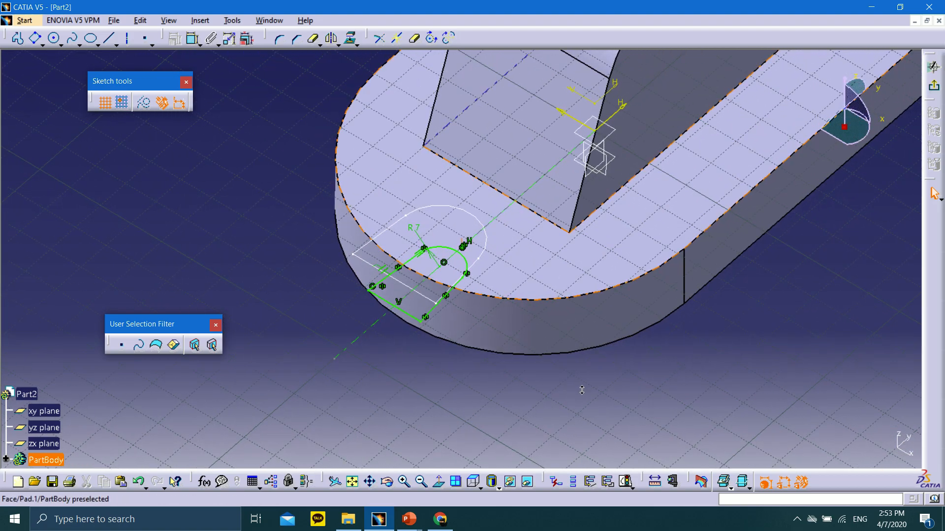
left_click(933, 89)
left_click(381, 360)
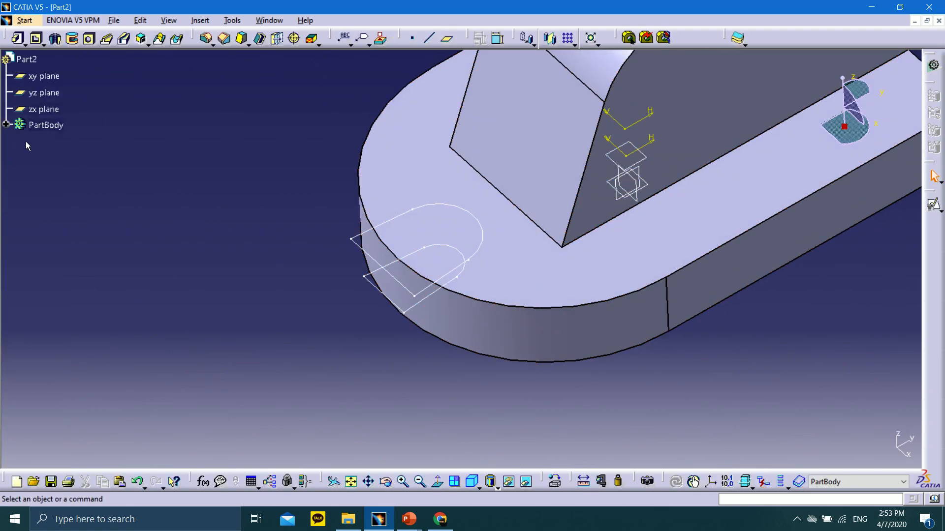
Expand PartBody in the specification tree and identify the two profile sketches, Sketch.3 and Sketch.4
left_click(6, 125)
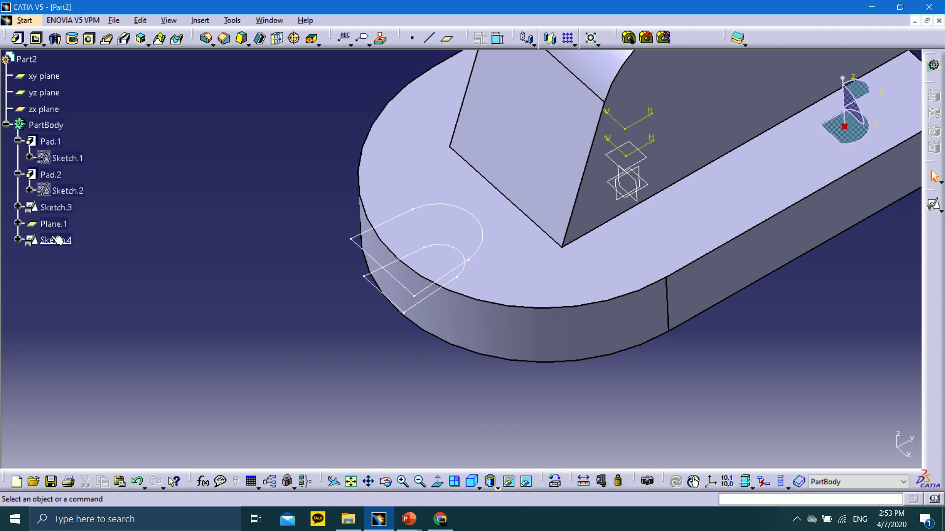
left_click(56, 207)
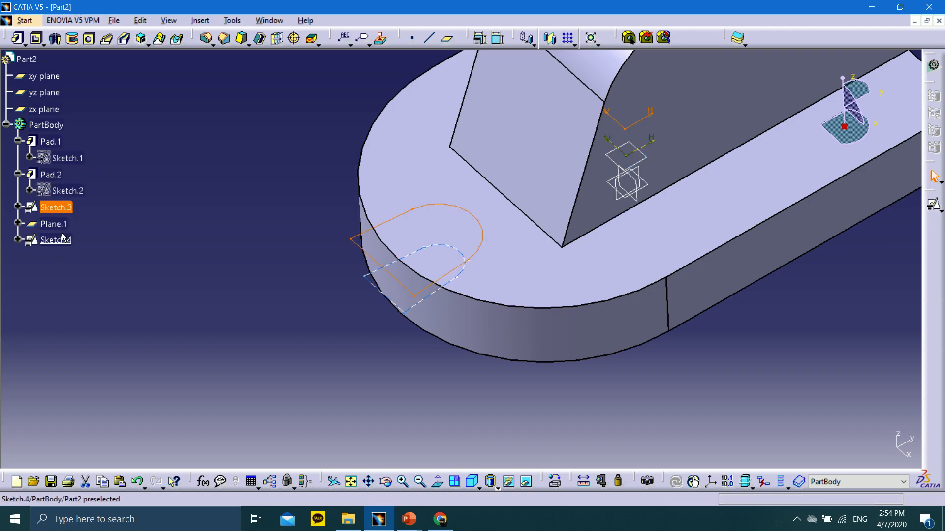
left_click(64, 241)
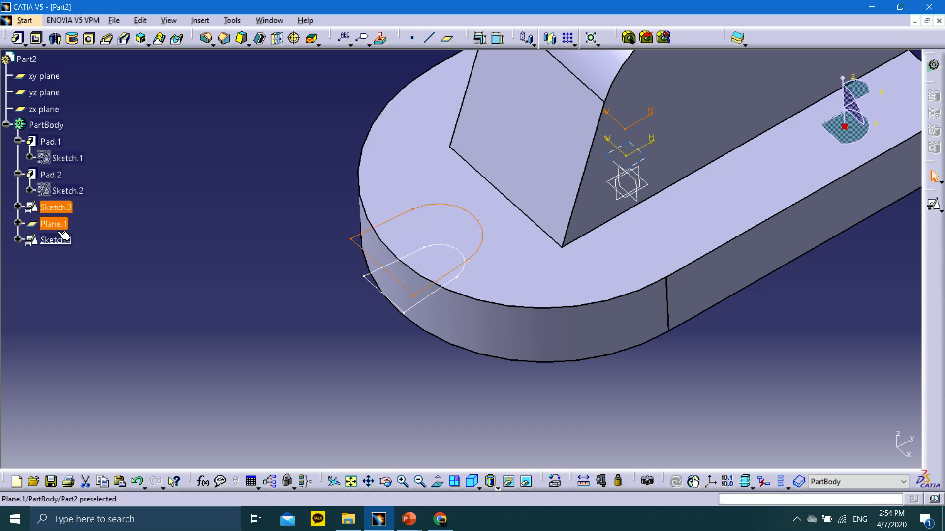
left_click(121, 212)
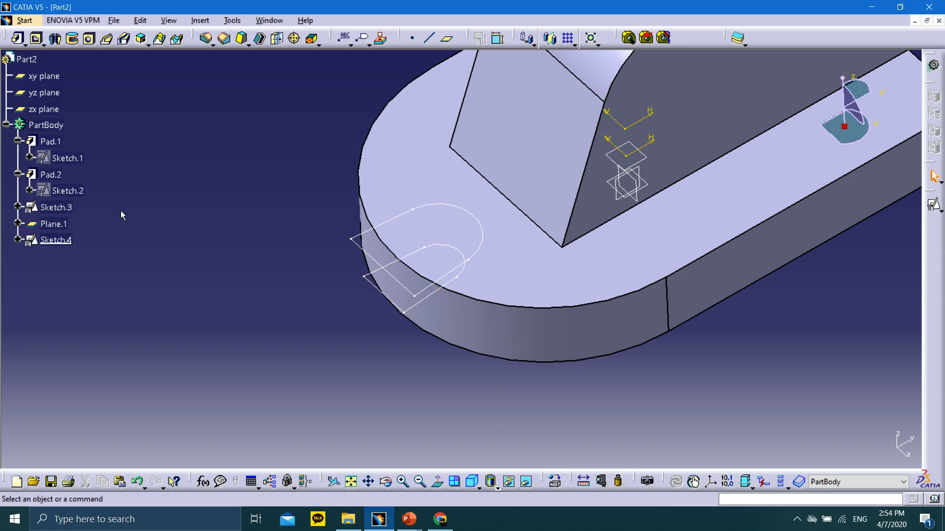
Cut the tapered slot with a removed multi-sections solid using Sketch.3 and Sketch.4 as its two sections
left_click(178, 39)
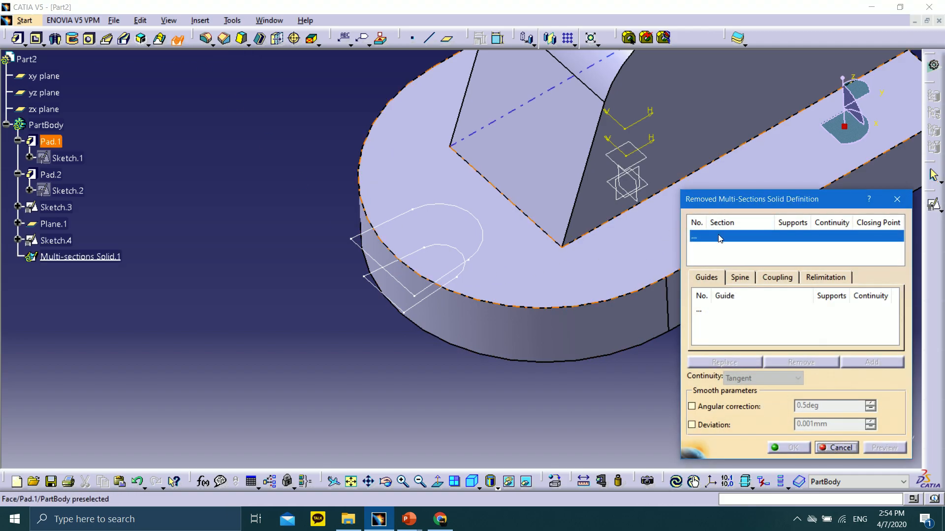
left_click(426, 204)
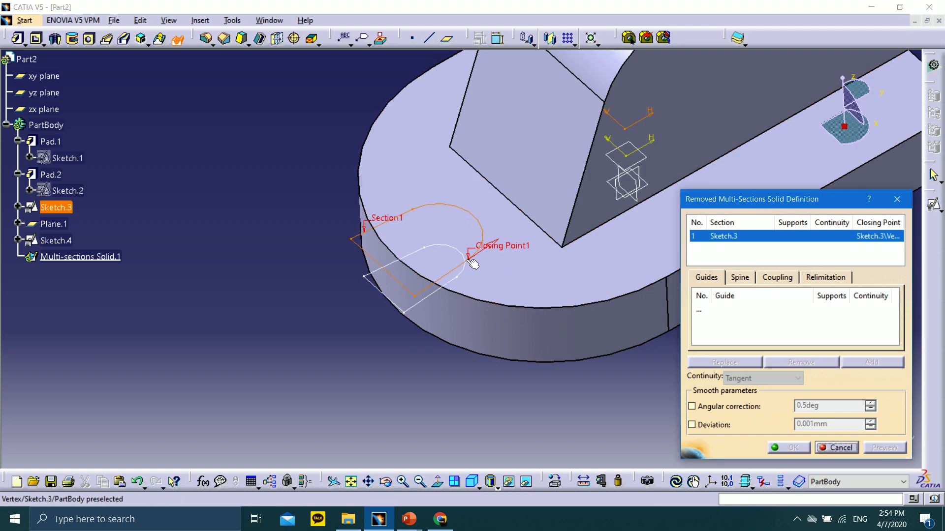
left_click(431, 299)
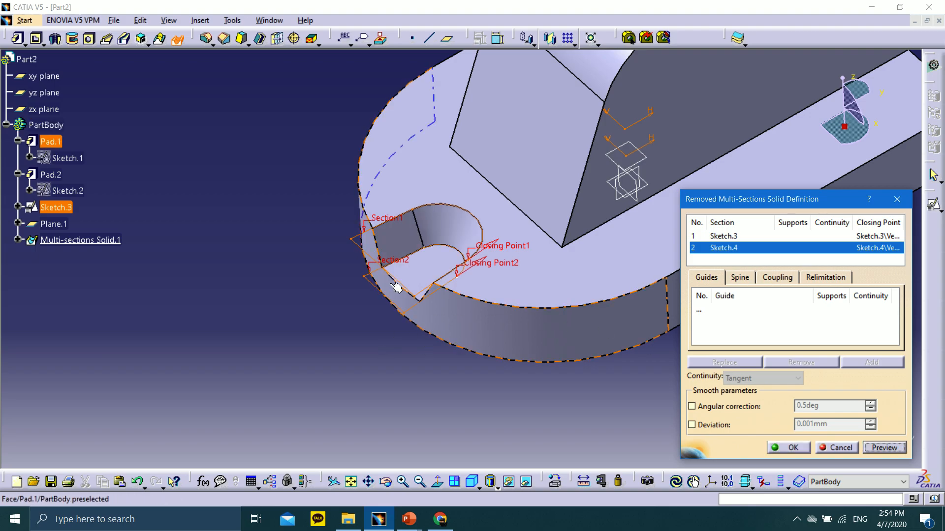
middle_click_drag(395, 286, 408, 443)
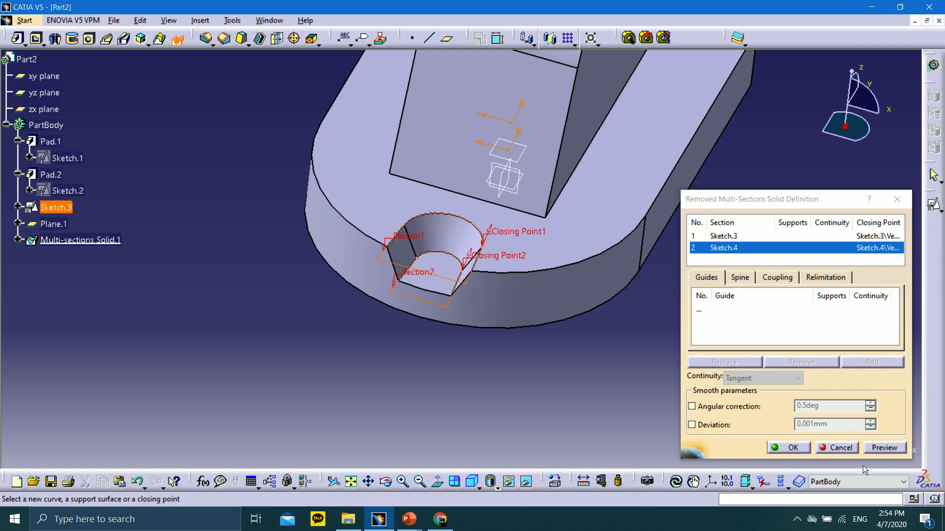
left_click(790, 448)
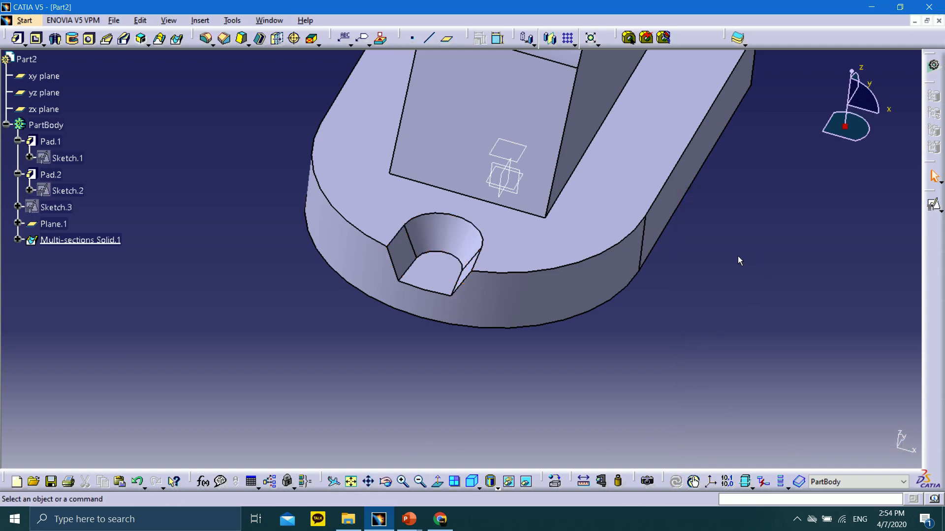
Start a 5-degree draft on the flat end face opposite the slot
middle_click_drag(738, 260, 612, 328)
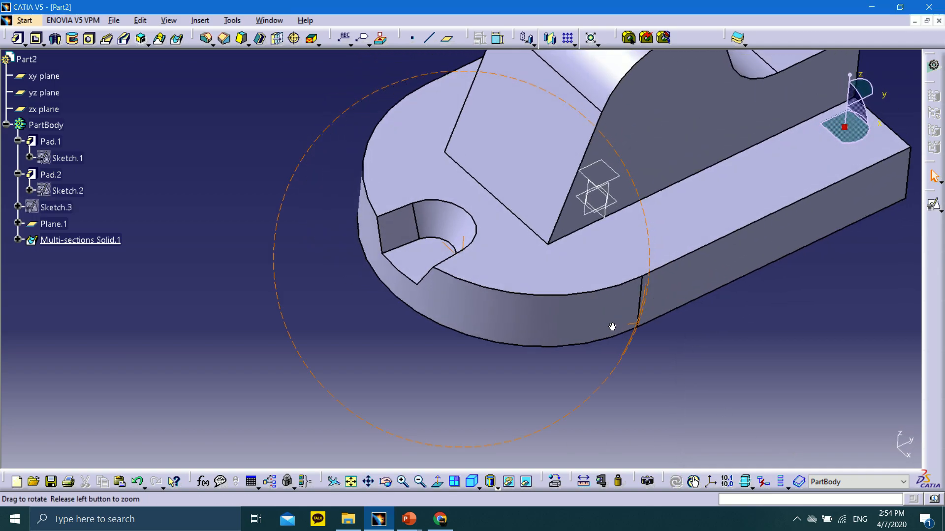
middle_click_drag(709, 383, 649, 373)
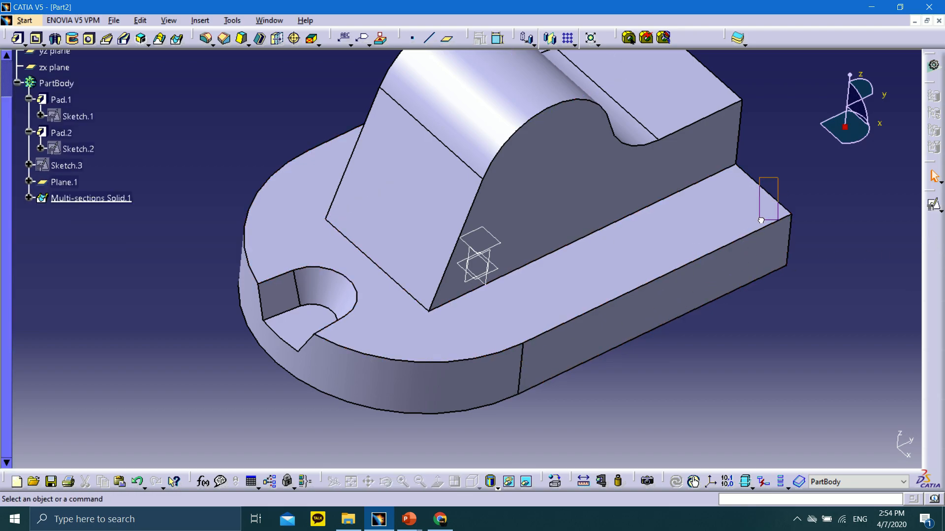
middle_click_drag(759, 157, 523, 285)
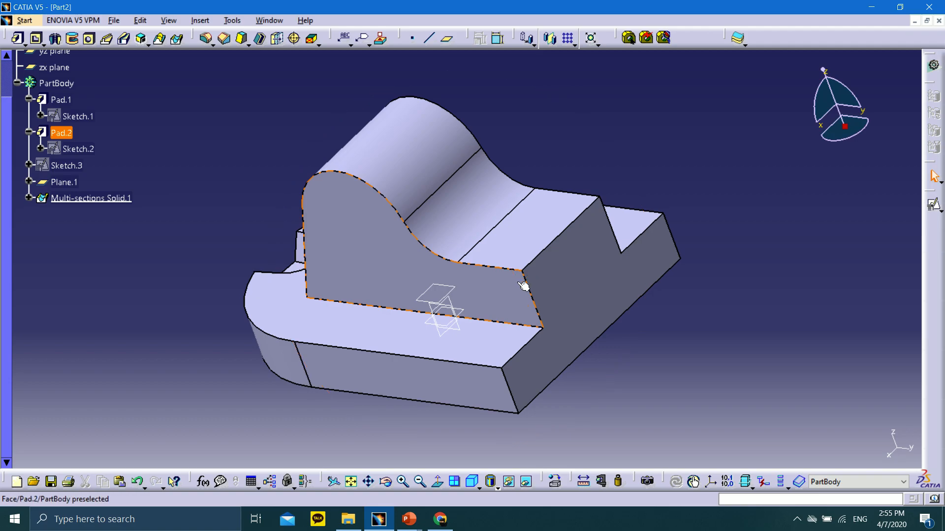
left_click(243, 40)
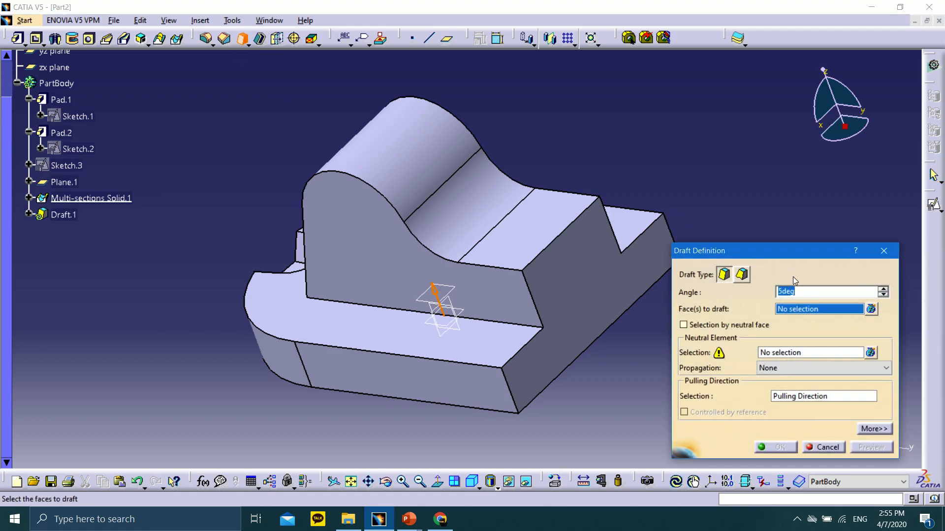
left_click(592, 288)
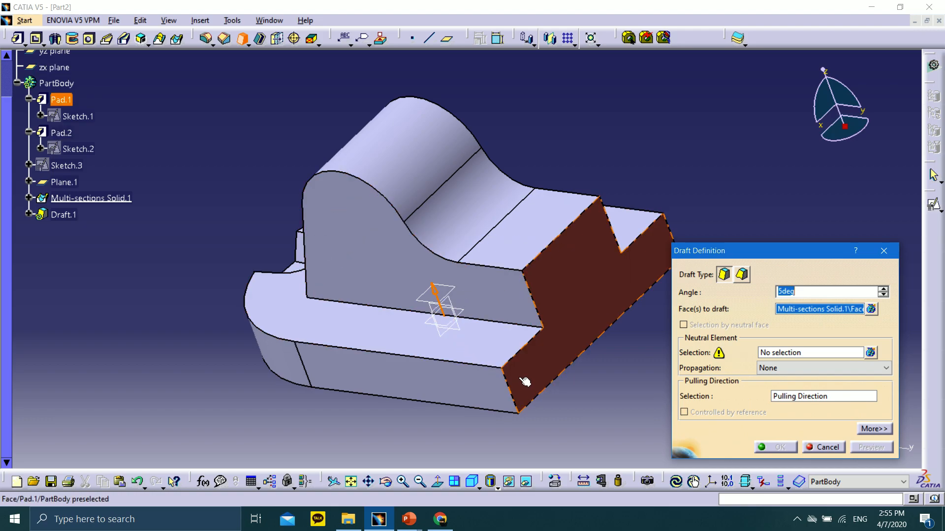
Make the bottom face of the base the draft's neutral element, with the xy plane as pulling direction, and apply it
left_click(778, 352)
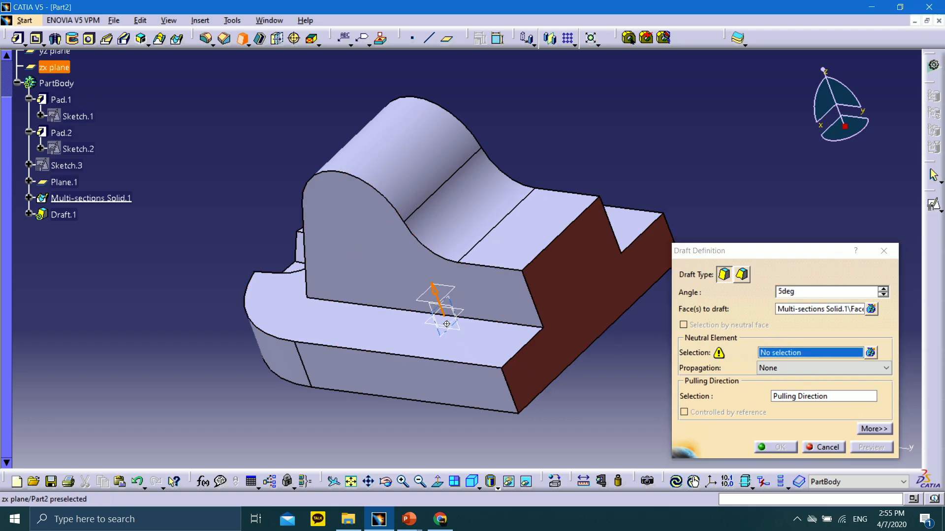
middle_click_drag(487, 345, 492, 352)
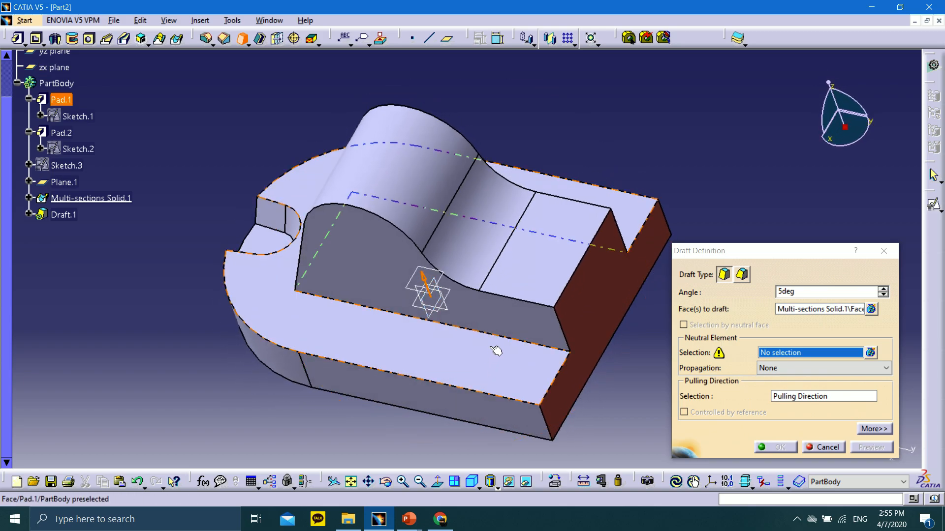
left_click(454, 296)
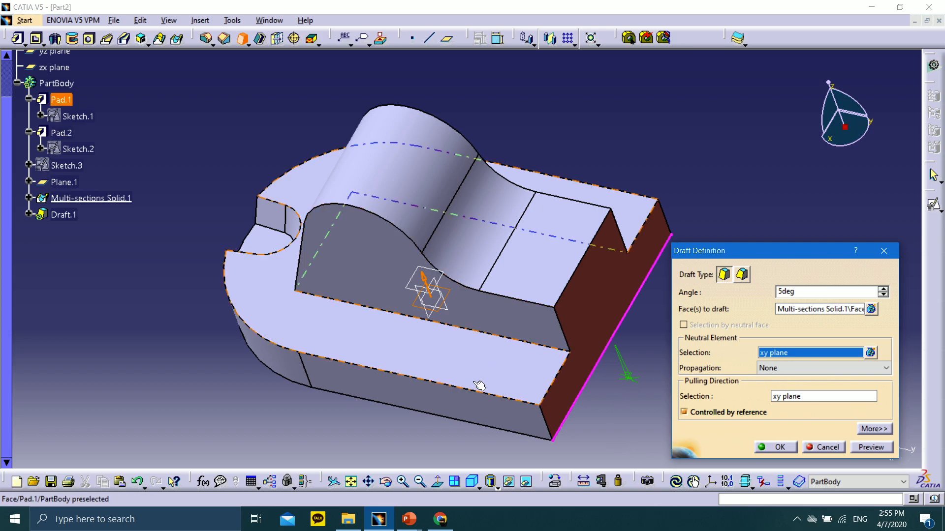
middle_click_drag(479, 386, 445, 160)
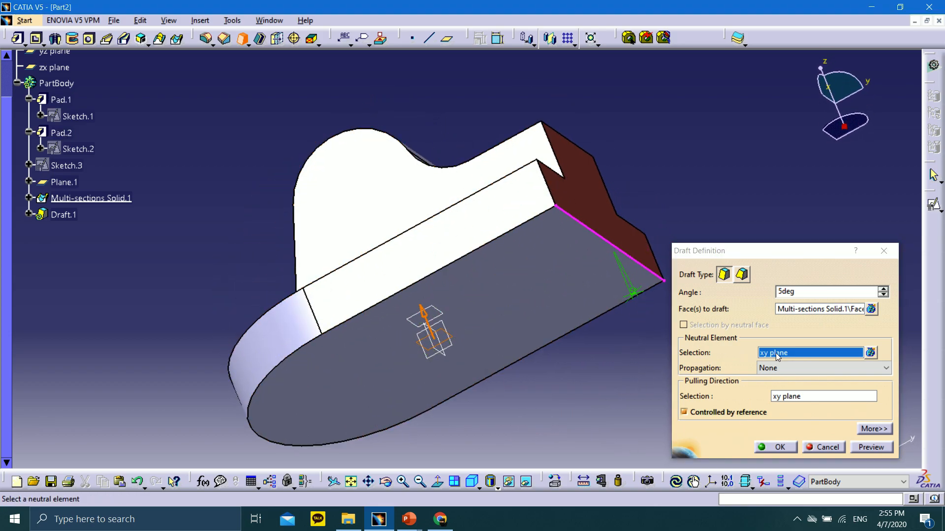
left_click(541, 254)
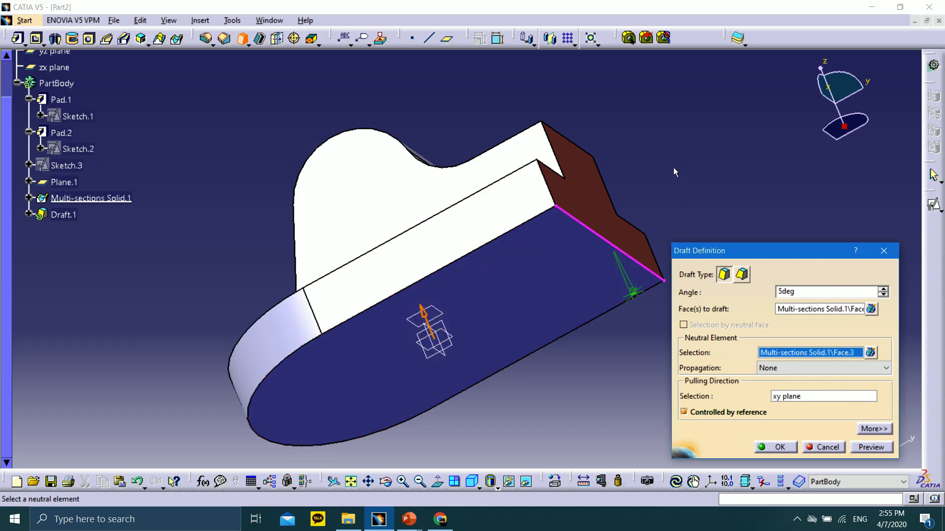
middle_click_drag(674, 172, 393, 362)
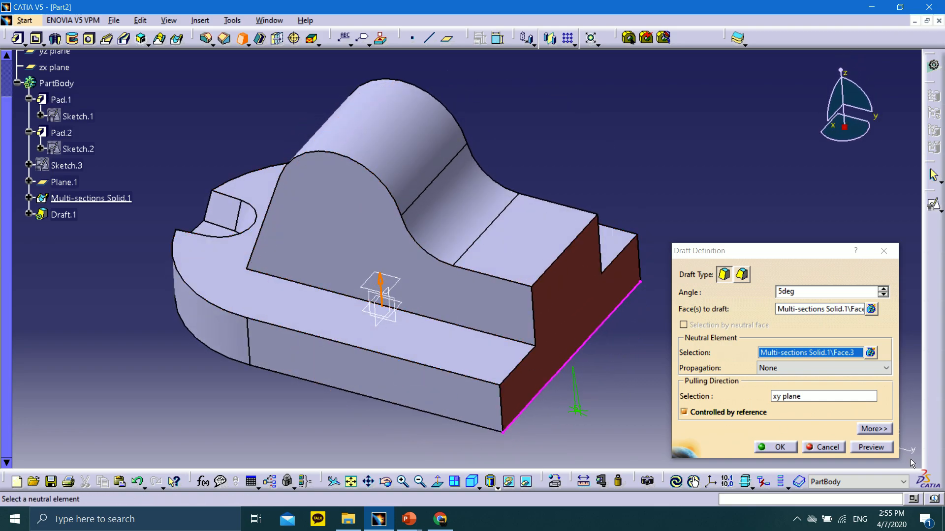
left_click(880, 450)
middle_click_drag(593, 334, 467, 340)
left_click(780, 448)
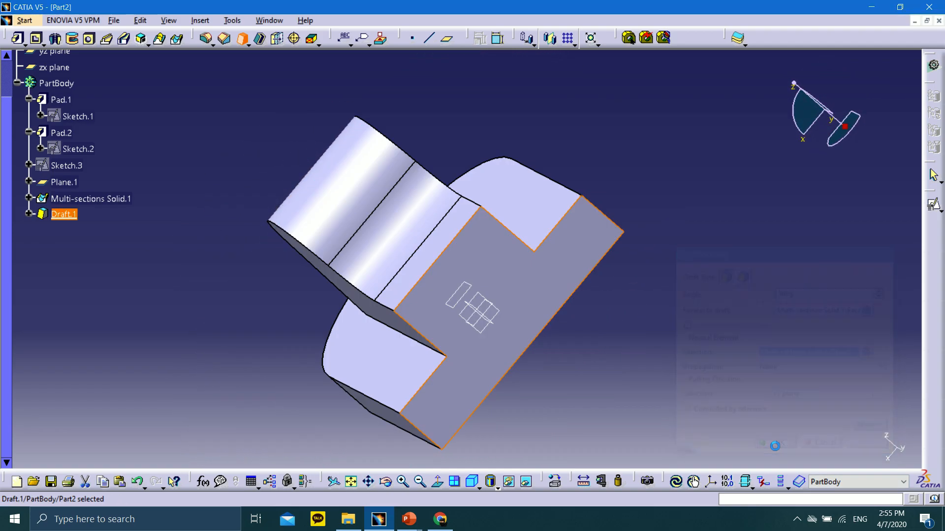
Start a second draft of 10 degrees on both side faces of the raised curved block
middle_click_drag(523, 362, 538, 170)
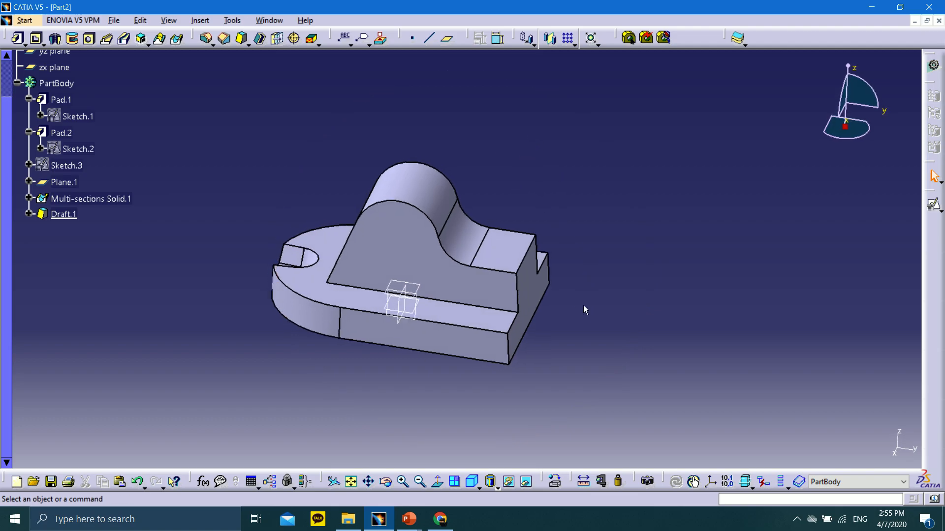
middle_click_drag(584, 309, 520, 345)
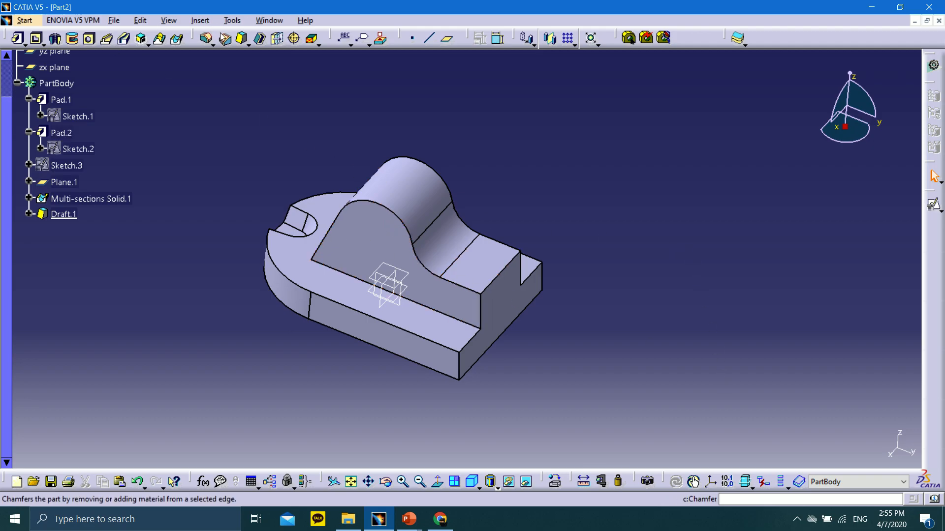
left_click(241, 37)
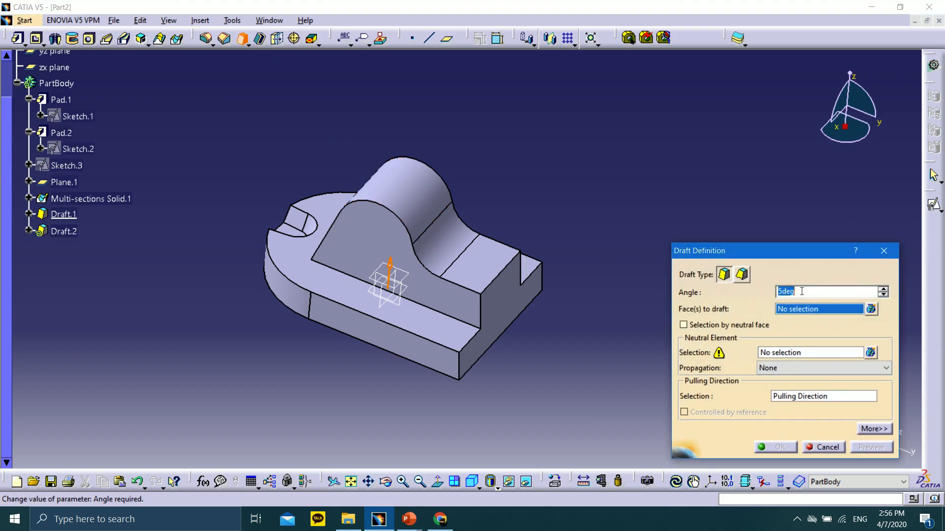
type("10")
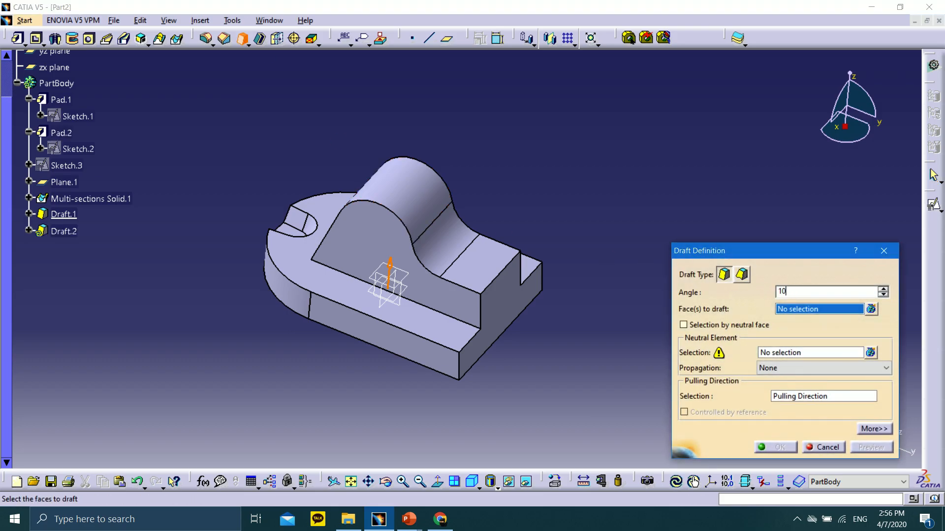
left_click(438, 301)
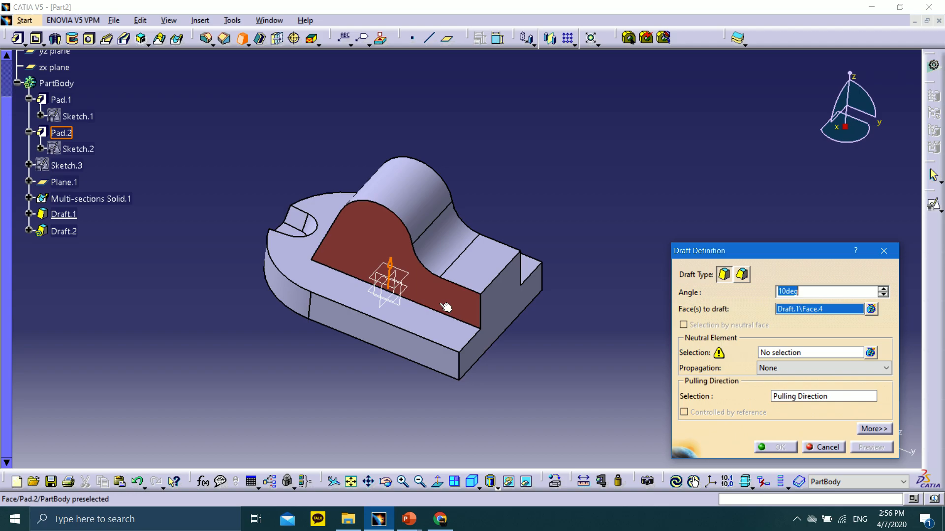
middle_click_drag(524, 228, 306, 347)
scroll(306, 347, "up", 1)
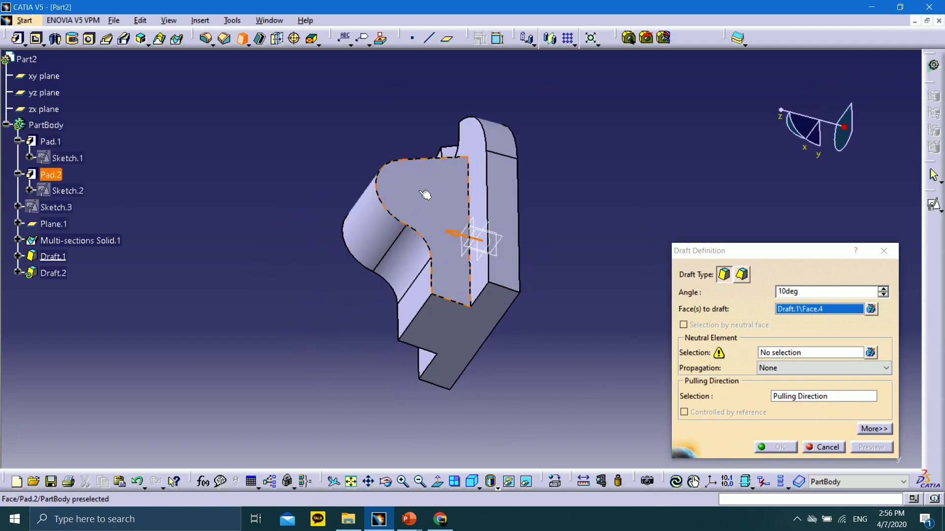
left_click(424, 194)
middle_click_drag(414, 322, 569, 254)
Set the top face of the base as the neutral element, preview the 10-degree draft and apply it
left_click(809, 354)
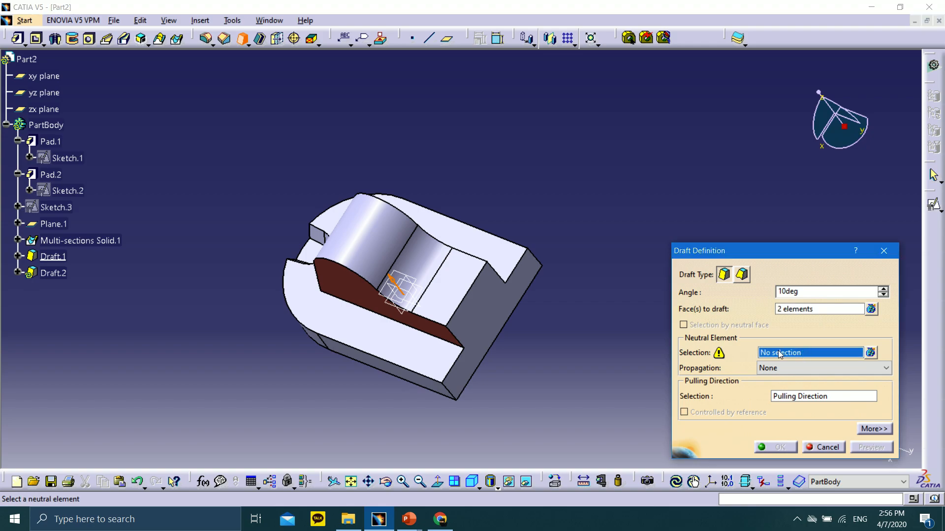
left_click(429, 353)
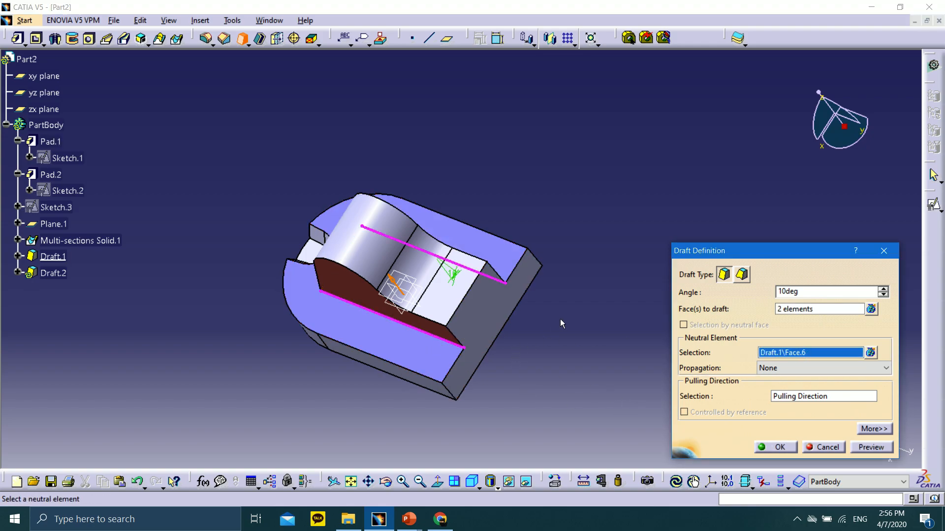
mouse_move(562, 323)
middle_mouse_down()
mouse_move(540, 325)
mouse_move(392, 433)
mouse_move(517, 373)
mouse_move(576, 268)
mouse_move(561, 318)
mouse_move(575, 324)
middle_mouse_up()
left_click(877, 446)
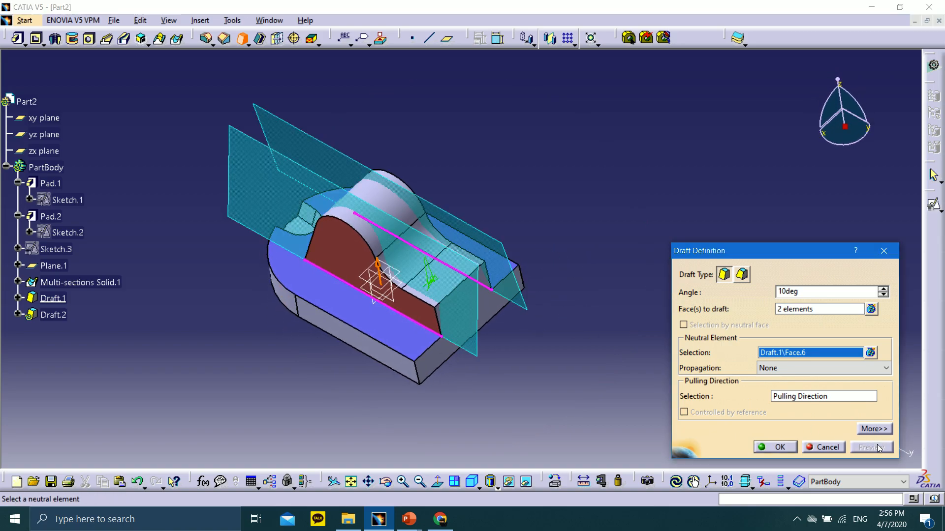
middle_click_drag(556, 289, 517, 262)
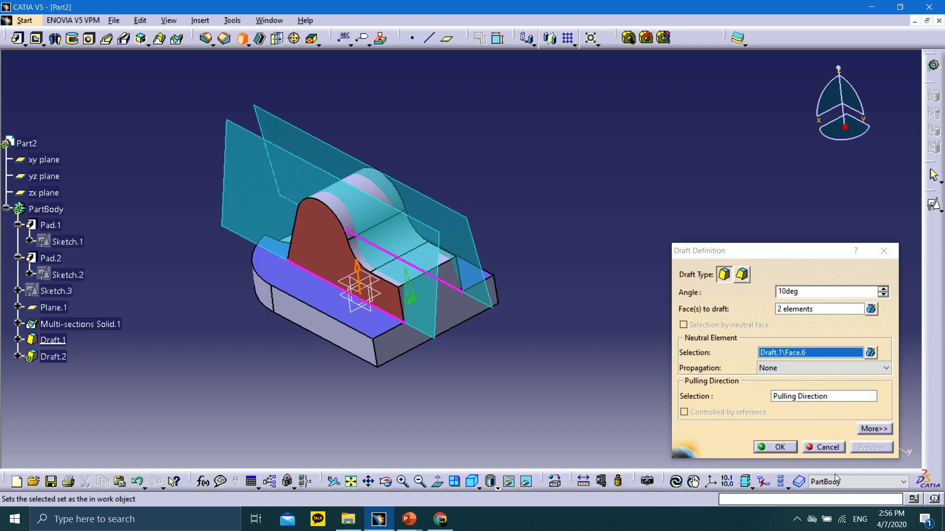
middle_click_drag(527, 292, 582, 267, "ctrl")
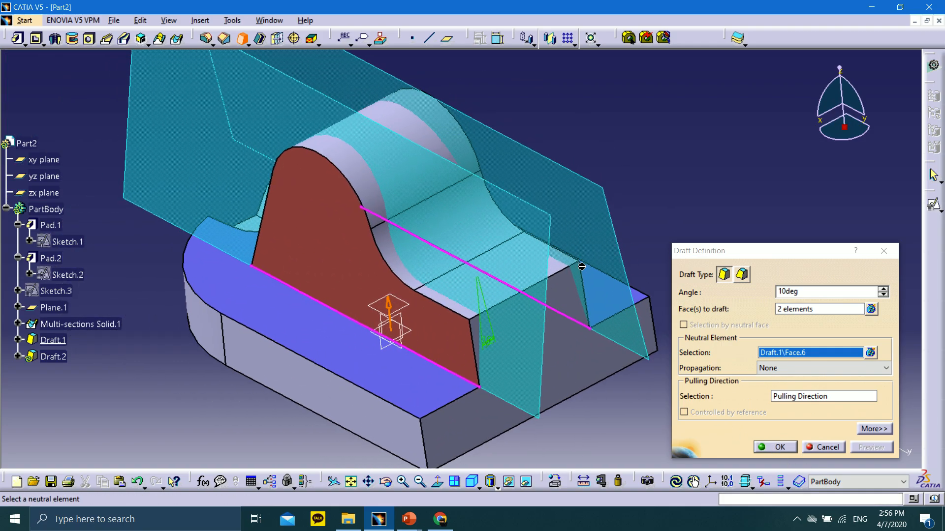
left_click(775, 448)
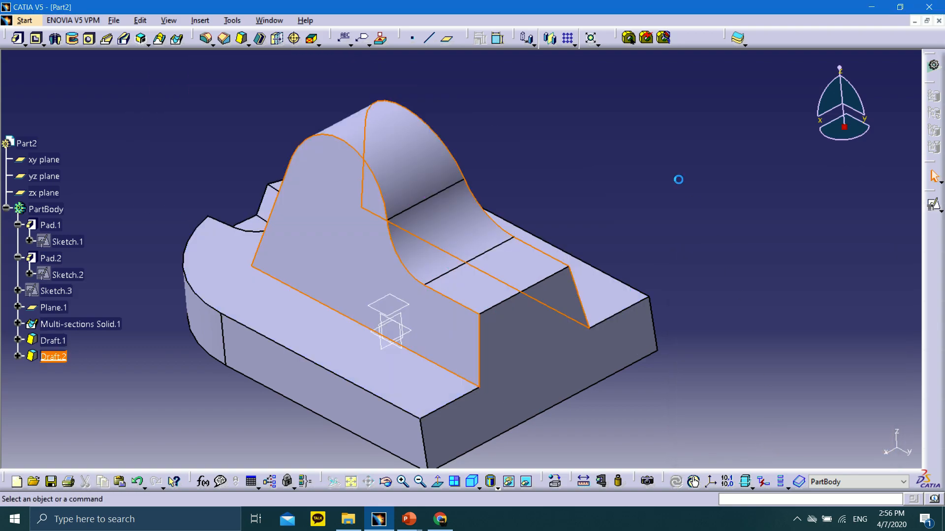
middle_click_drag(494, 260, 548, 344)
middle_click_drag(165, 308, 307, 347)
scroll(297, 306, "up", 1)
middle_click_drag(629, 297, 621, 321)
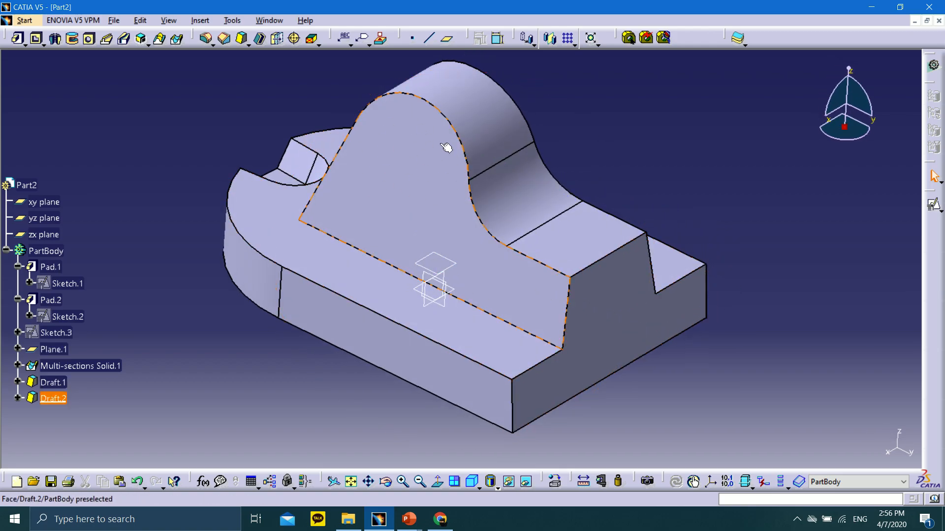
Switch to the PowerPoint slide show and review the Bracket-Shell-2 slides for the circle sketch and the mirrored pad
mouse_move(409, 519)
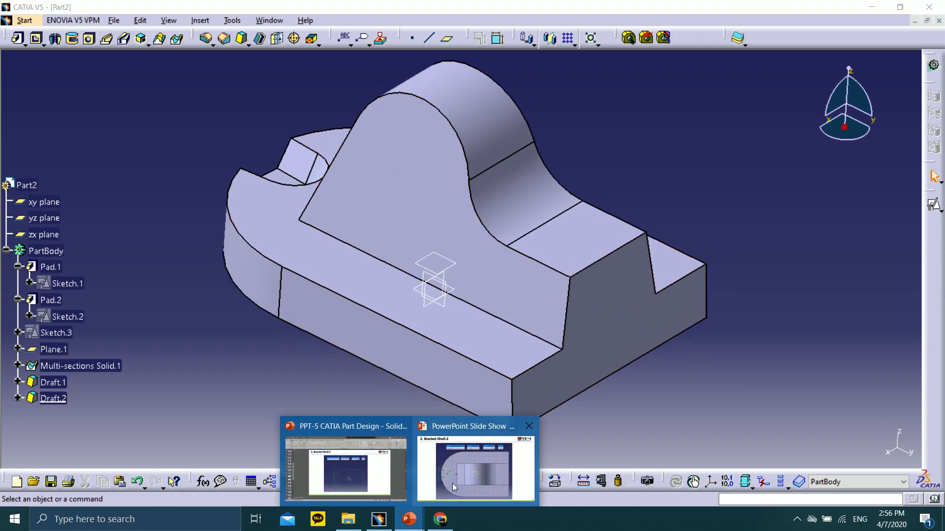
left_click(452, 483)
left_click(38, 518)
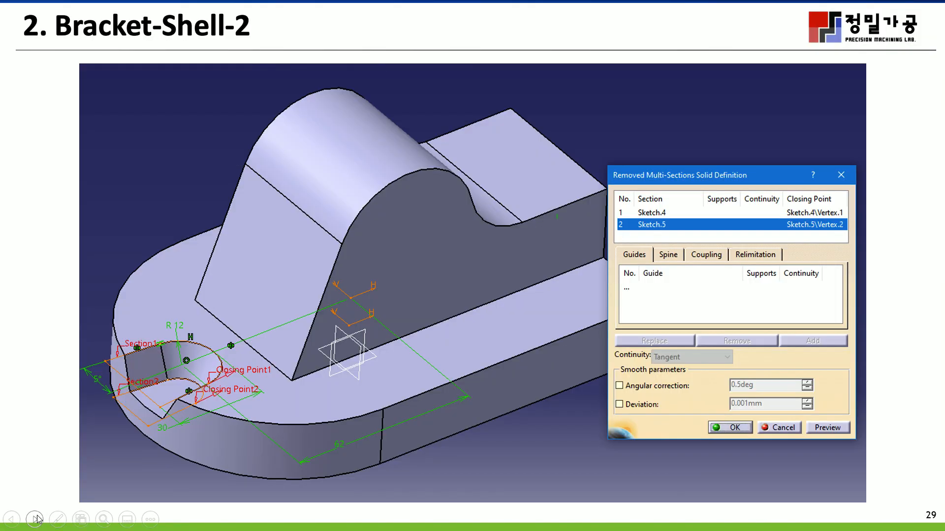
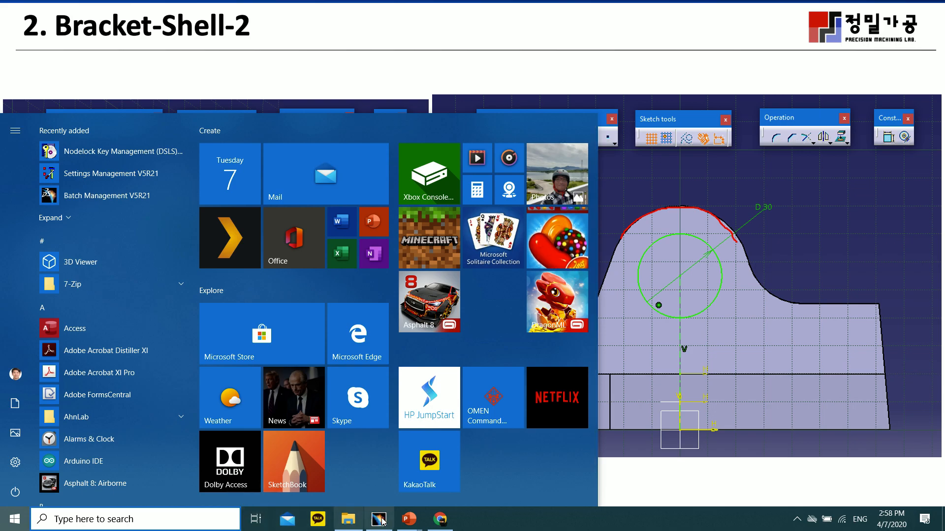
key("Escape")
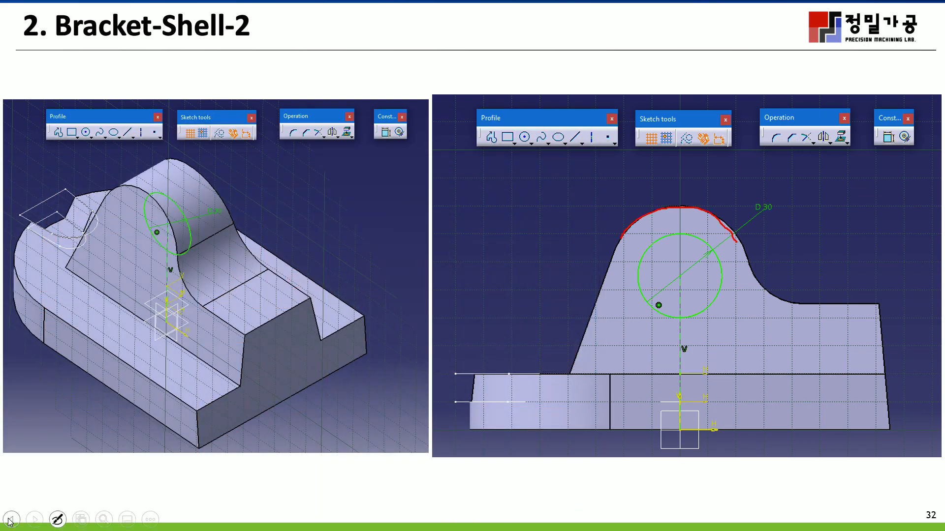
left_click(34, 519)
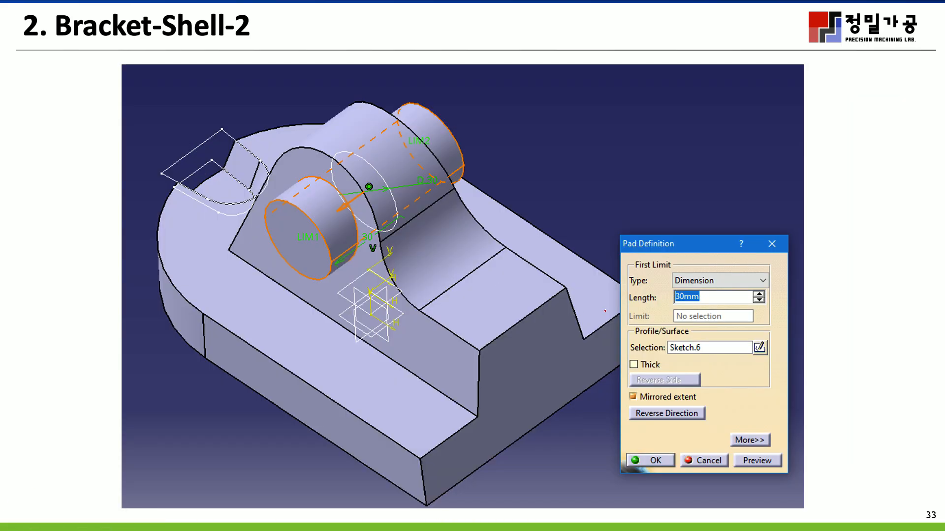
Switch back from the slide show to CATIA and open a positioned sketch on the yz plane
left_click_drag(673, 288, 673, 296)
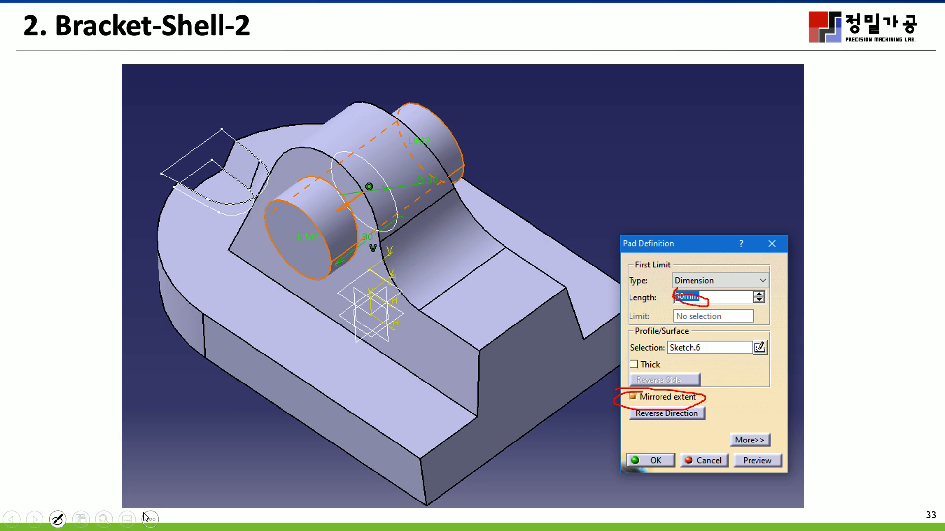
key("super")
left_click(376, 516)
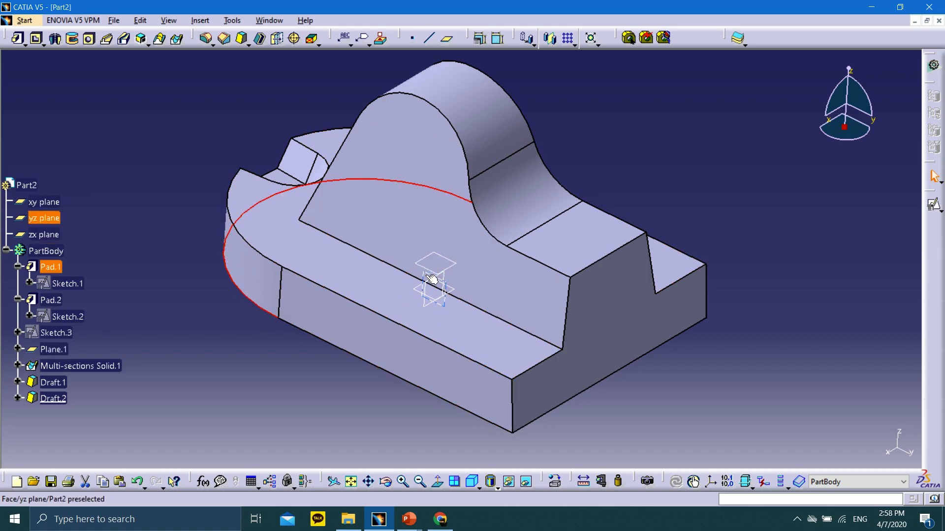
left_click(27, 222)
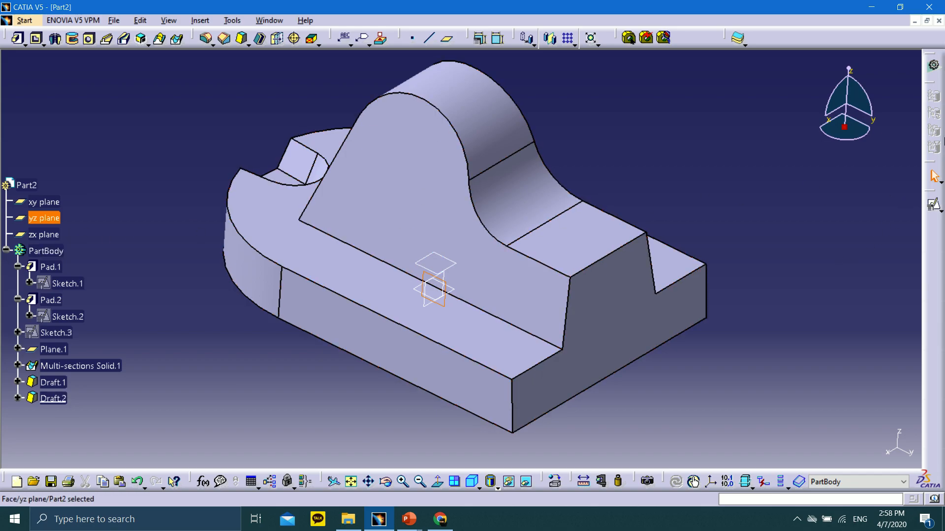
left_click(933, 204)
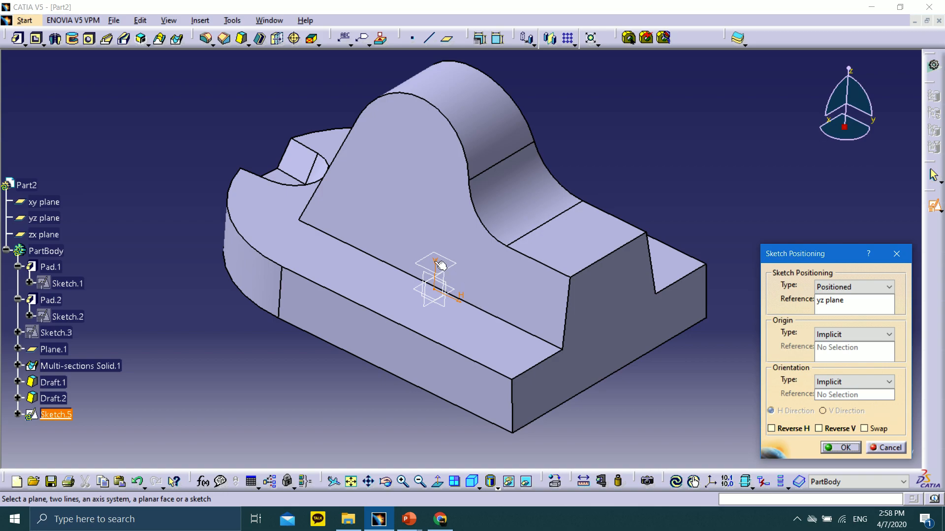
left_click(842, 448)
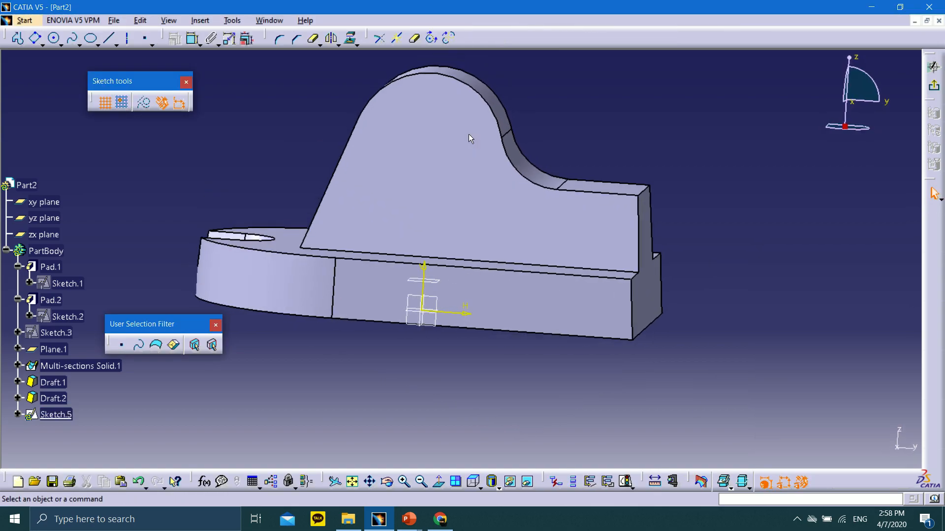
Draw a vertical axis up from the origin and a circle of about 17 mm radius centred on its upper end
left_click(127, 38)
left_click(432, 305)
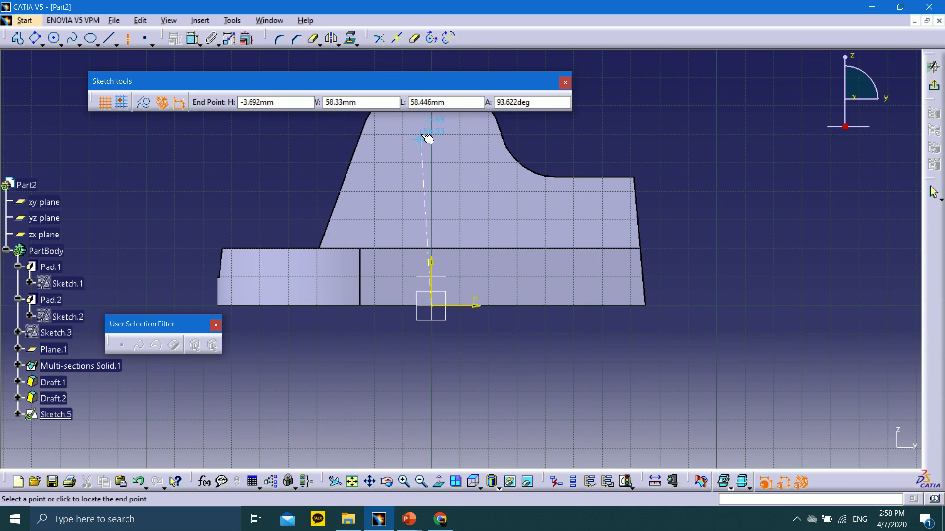
middle_click_drag(433, 128, 431, 170)
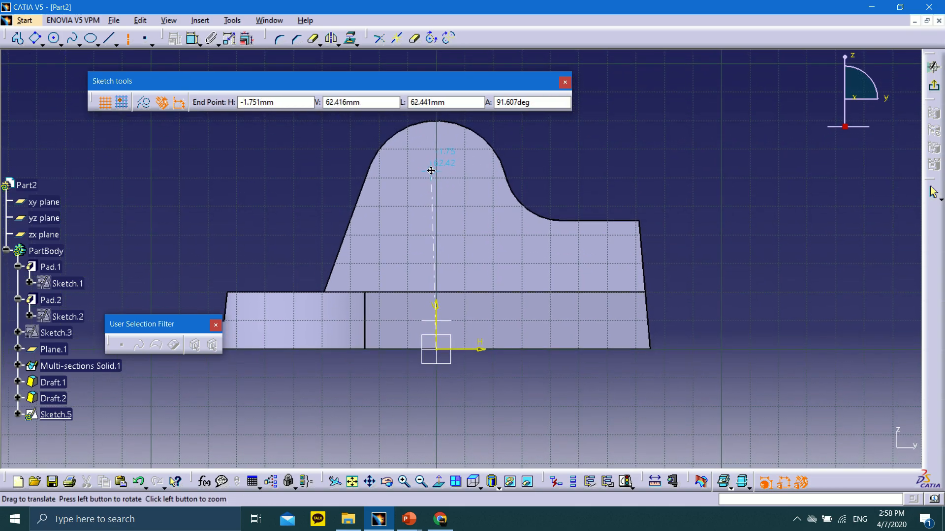
left_click(438, 198)
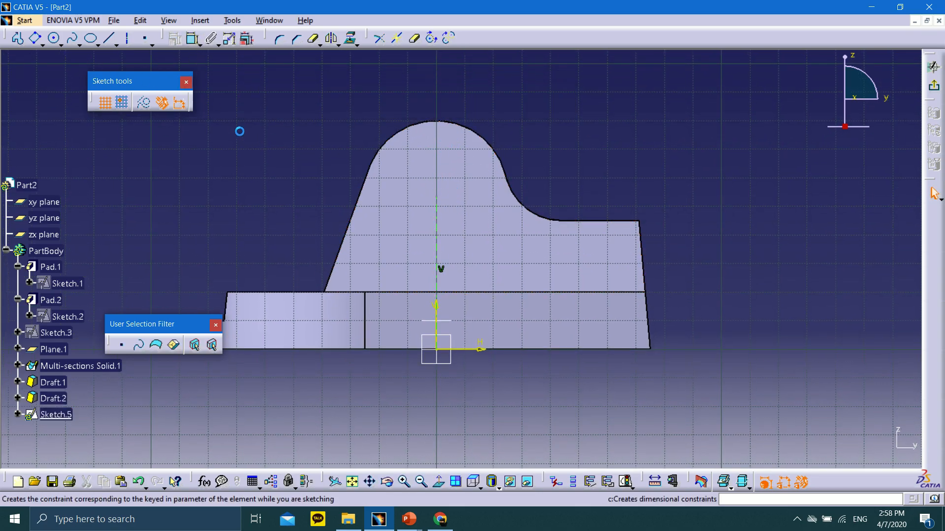
left_click(54, 38)
left_click(436, 197)
left_click(480, 218)
left_click(475, 215)
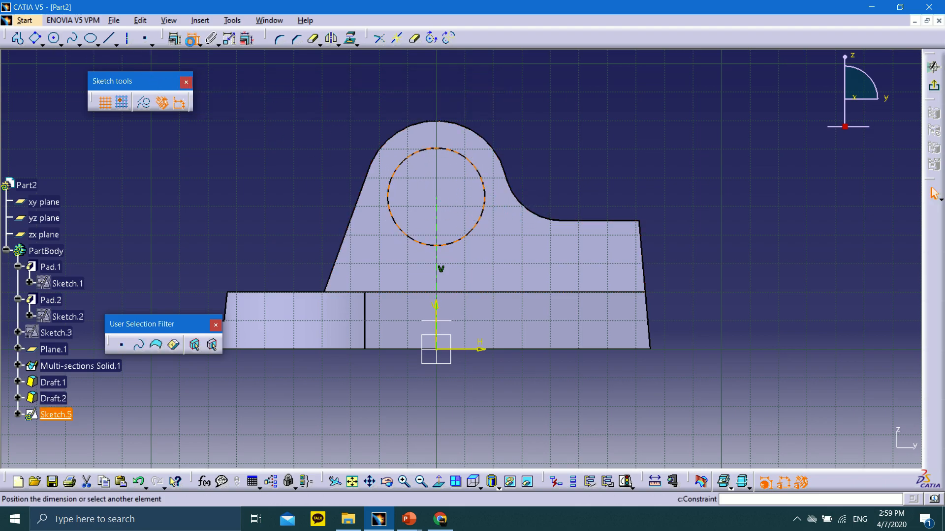
Dimension the circle, switch the constraint from radius to diameter and set it to 30 mm
left_click(193, 38)
left_click(528, 126)
double_click(529, 125)
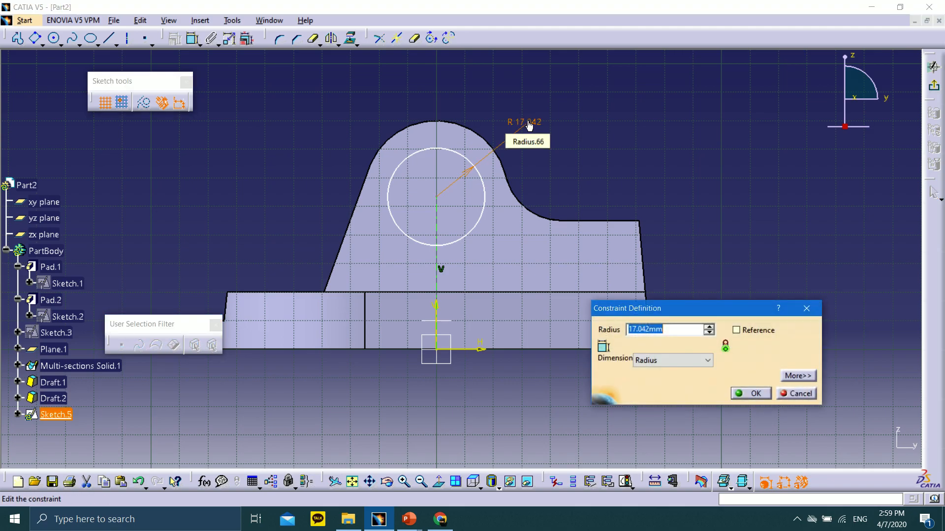
left_click(640, 356)
left_click(650, 383)
left_click_drag(670, 329, 606, 327)
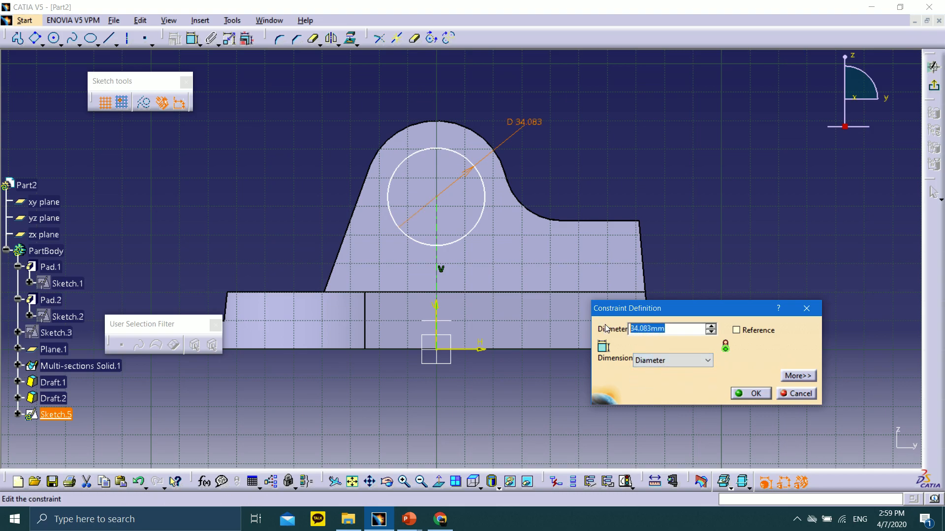
type("30")
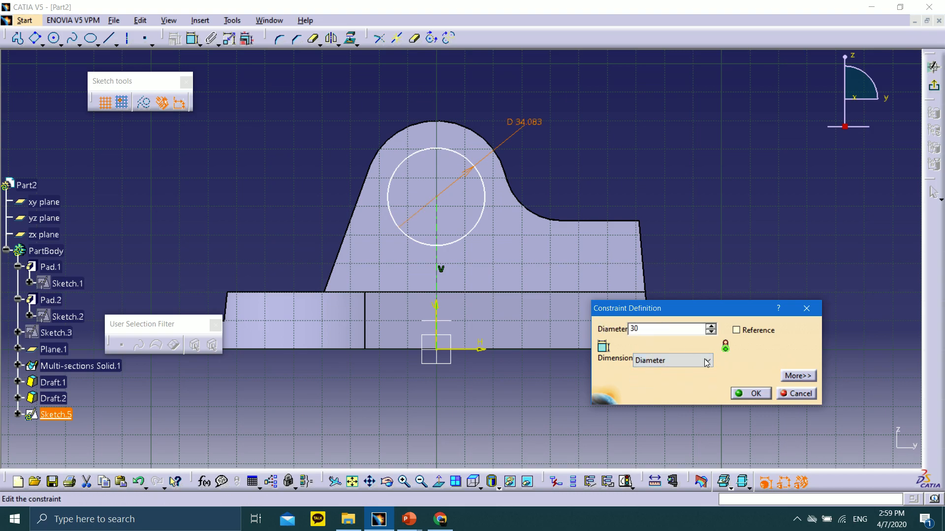
left_click(760, 395)
Constrain the circle to be concentric with the rounded top edge of the raised block
left_click_drag(465, 163, 399, 187)
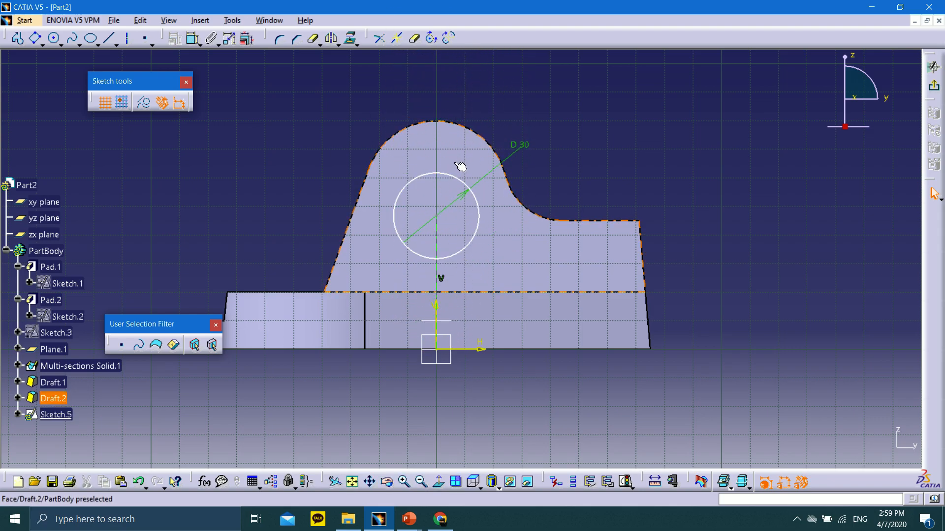
left_click(457, 179)
left_click(466, 130, "ctrl")
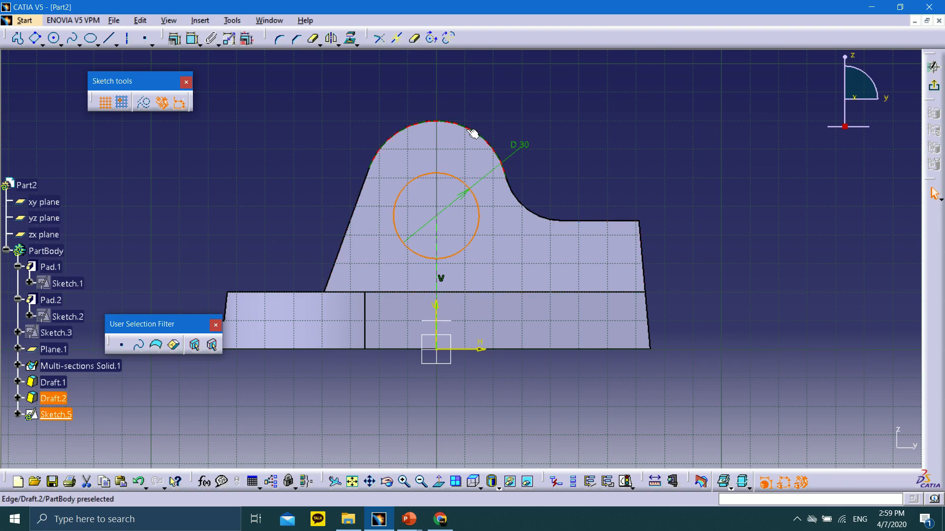
left_click(174, 38)
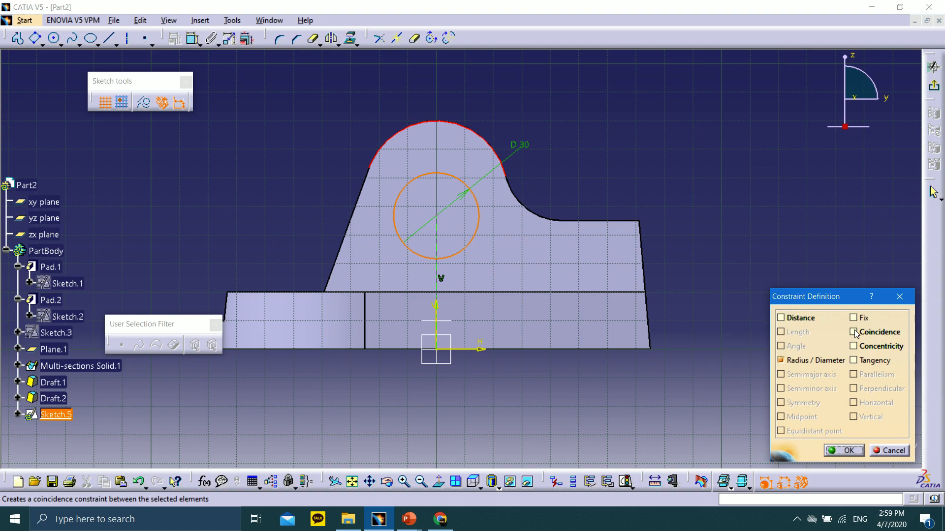
left_click(854, 346)
left_click(844, 451)
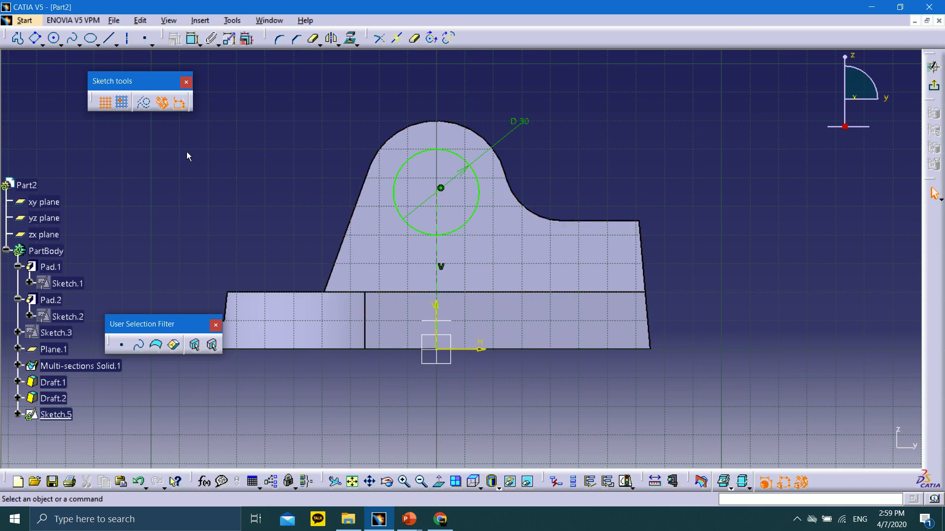
Exit the sketch and pad the circle 30 mm with mirrored extent
left_click(937, 89)
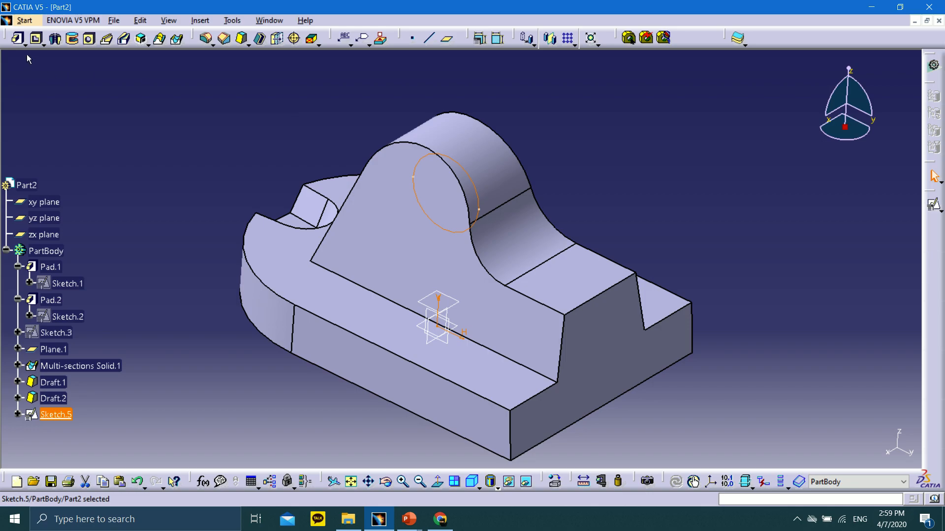
left_click(18, 38)
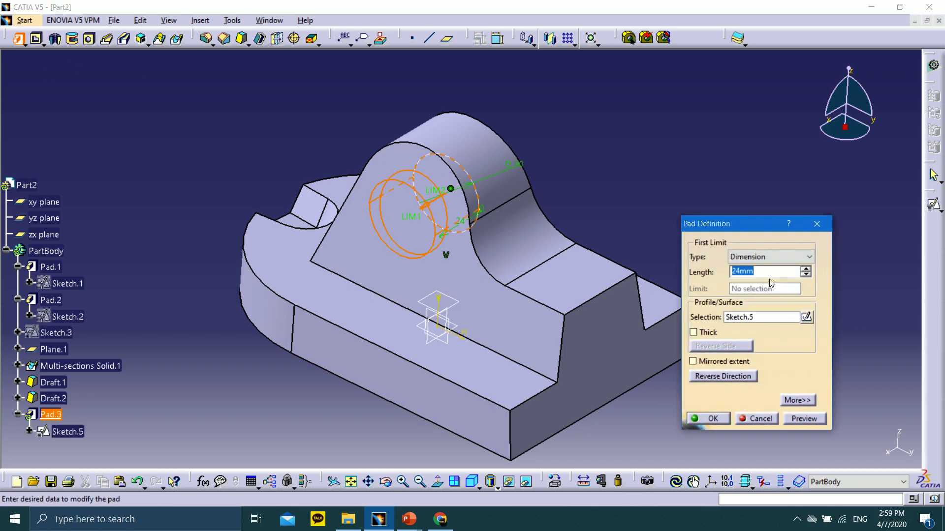
left_click(744, 361)
left_click_drag(762, 271, 706, 273)
type("3")
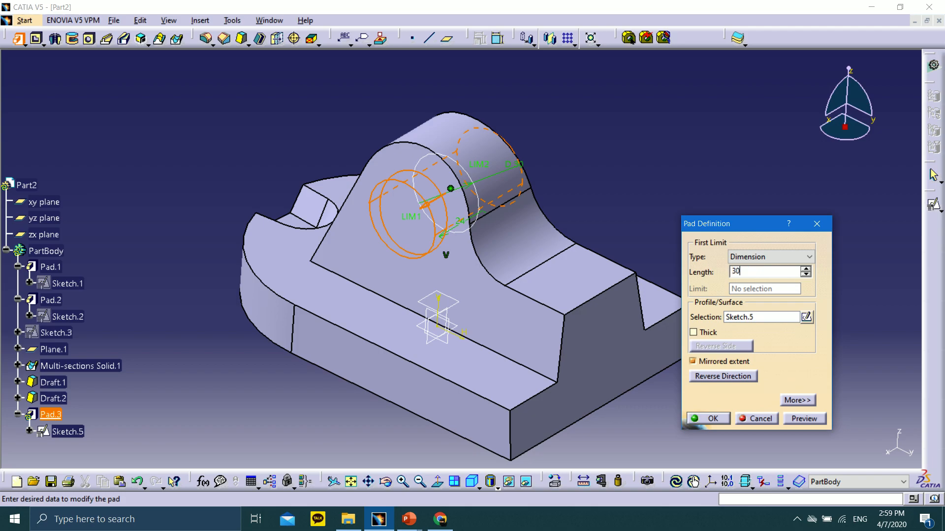
type("0")
key("Return")
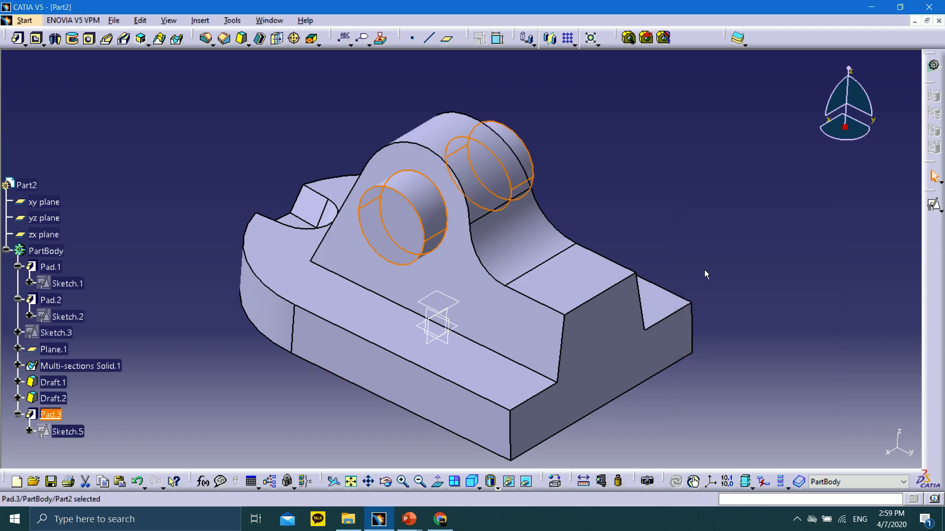
Measure the distance between the two end faces of the cylindrical pad
left_click(18, 414)
left_click(584, 482)
left_click(395, 213)
middle_click_drag(556, 173, 458, 260)
scroll(458, 261, "up", 1)
left_click(490, 159)
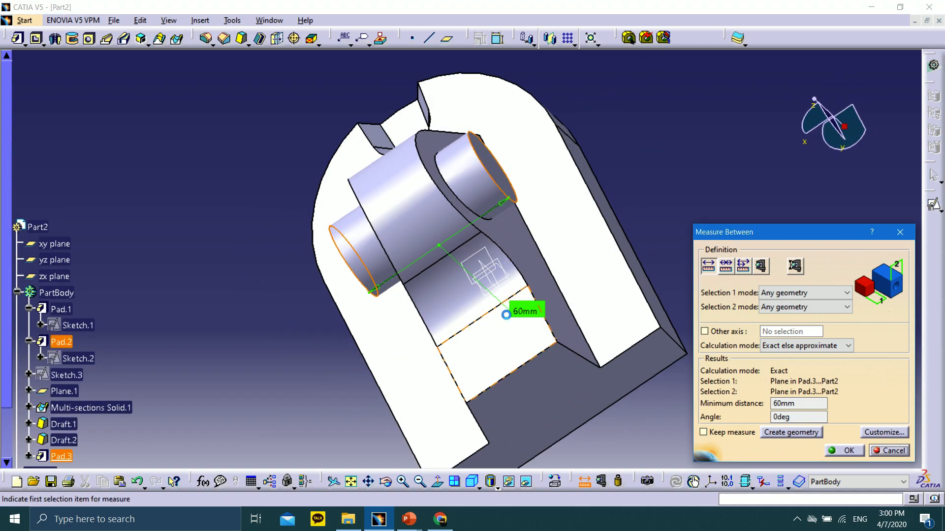
middle_click_drag(537, 183, 561, 225)
left_click(857, 453)
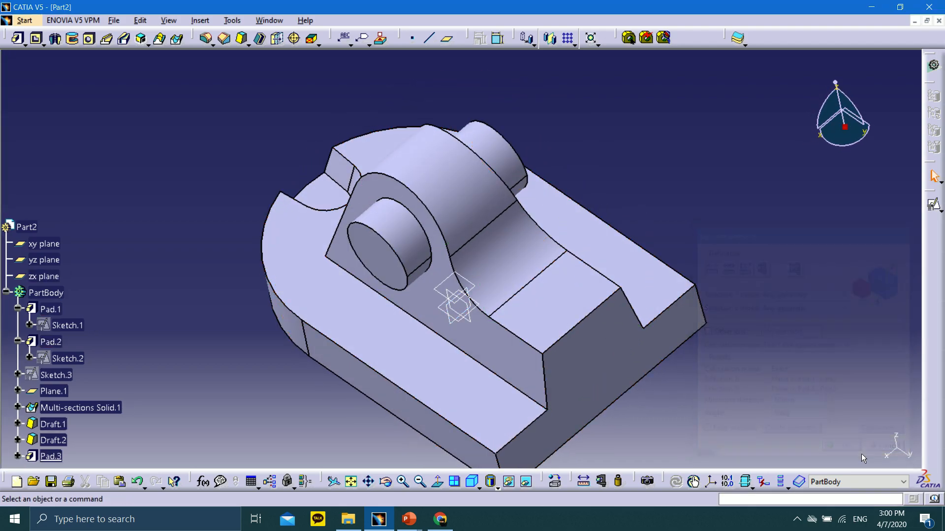
Inspect the model's underside, then switch to the slide show, clear the ink and mark the 2.5 mm inside thickness on the shell slide
middle_click_drag(674, 221, 604, 249)
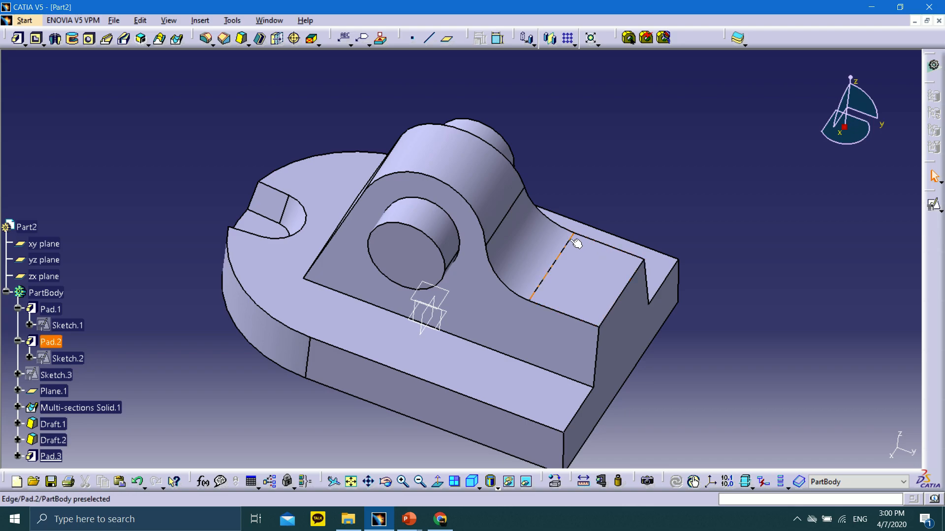
middle_click_drag(561, 200, 506, 185)
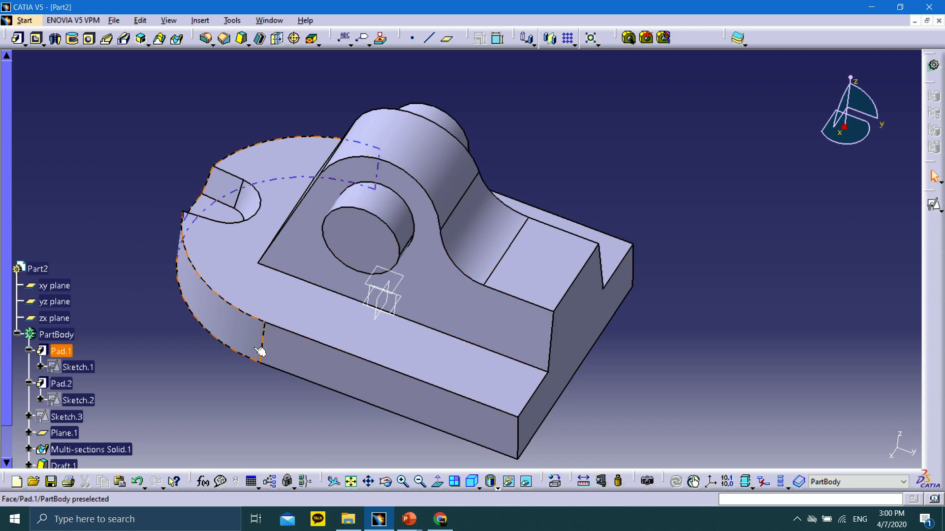
middle_click_drag(252, 337, 545, 92)
mouse_move(413, 529)
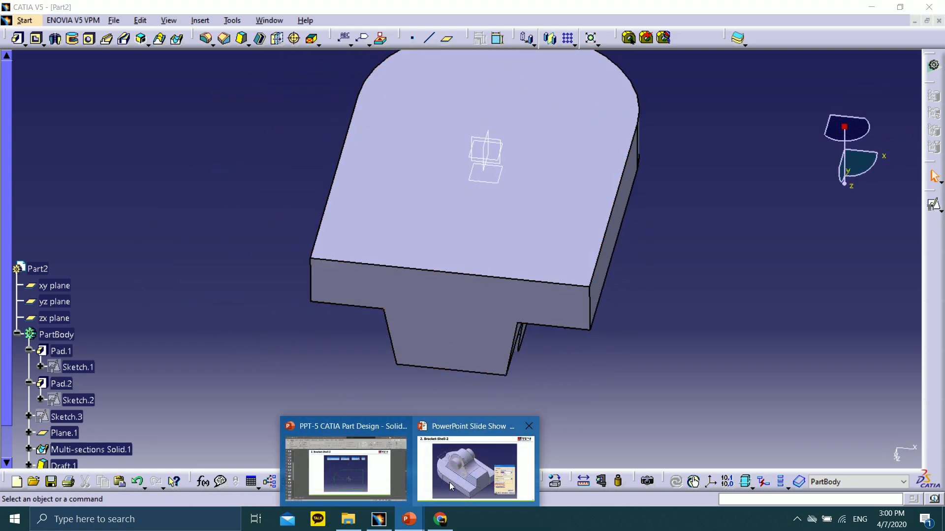
left_click(439, 492)
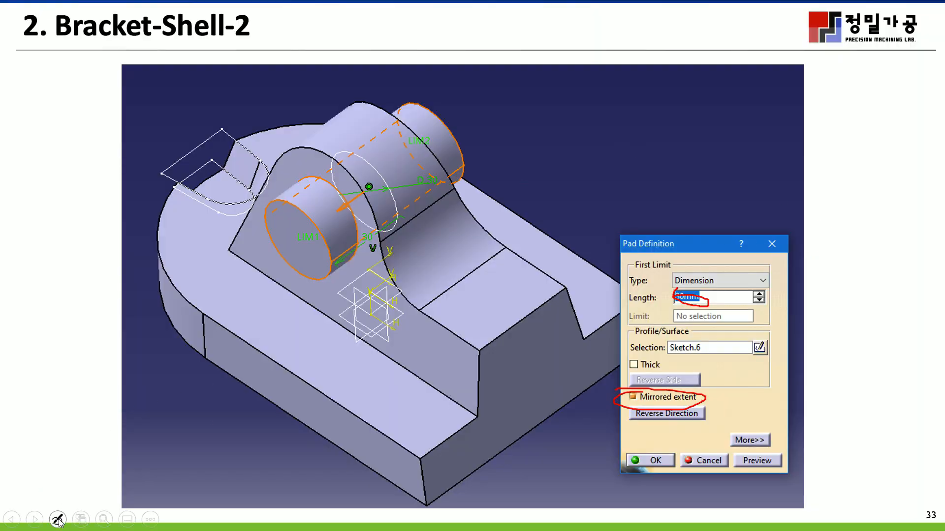
left_click(57, 520)
left_click(53, 475)
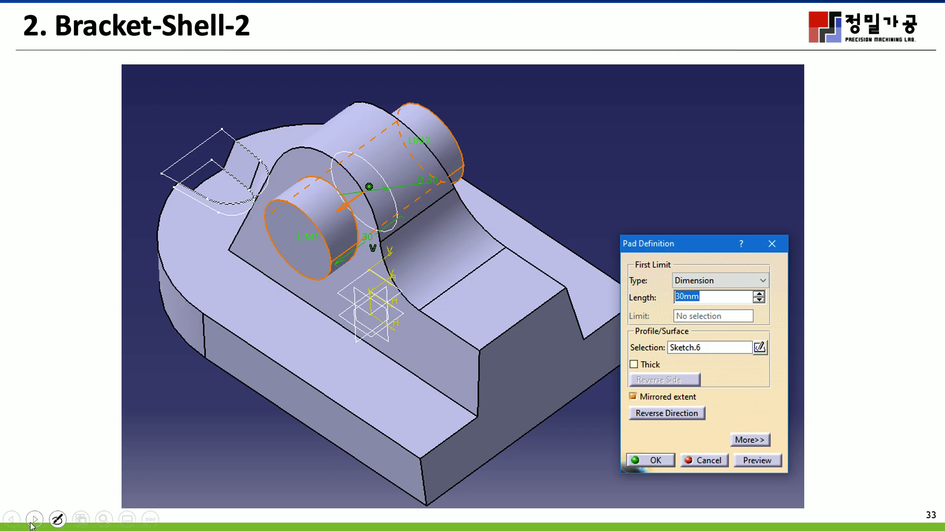
left_click(35, 520)
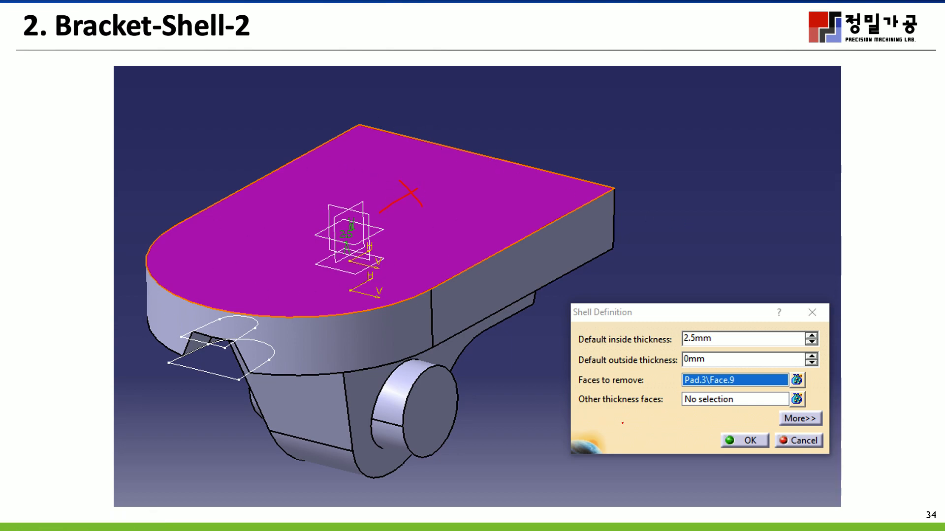
left_click_drag(680, 325, 729, 348)
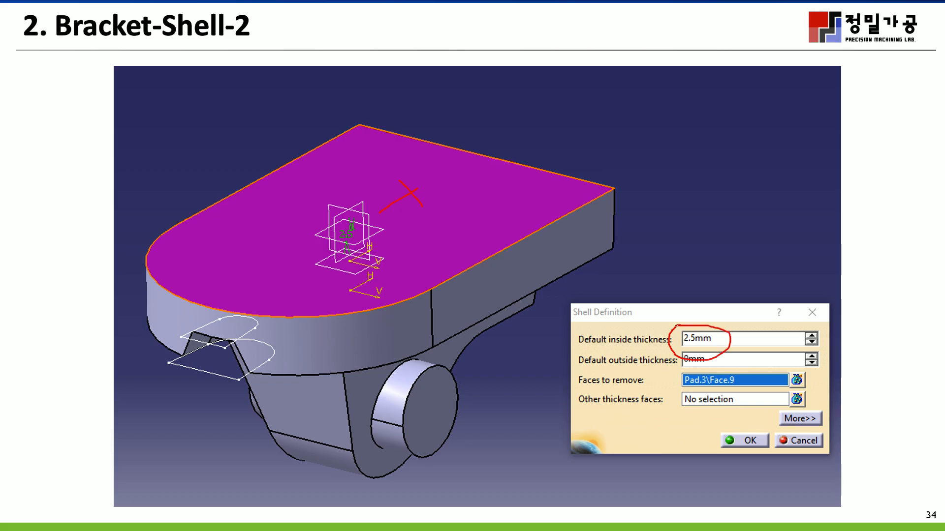
Review the slides for the 25 mm concentric circle sketch and the 5 mm edge fillet
left_click(35, 520)
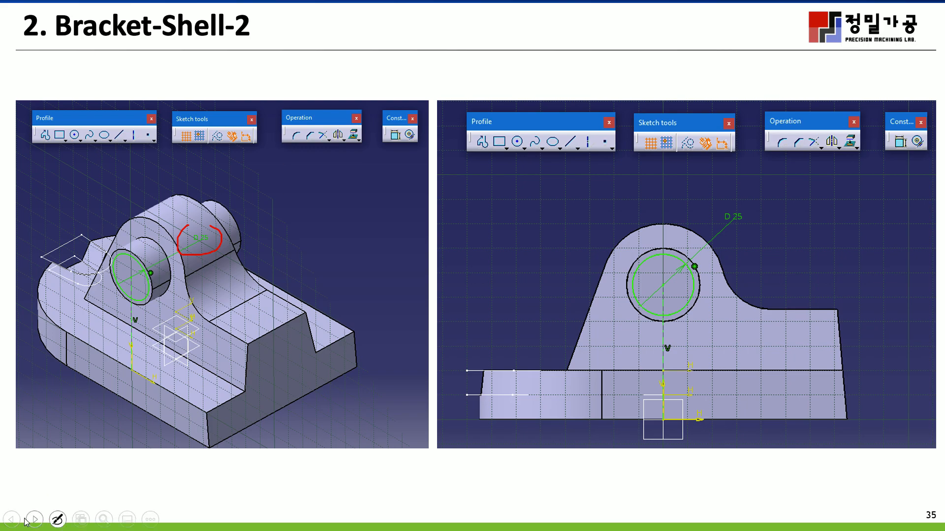
left_click(35, 520)
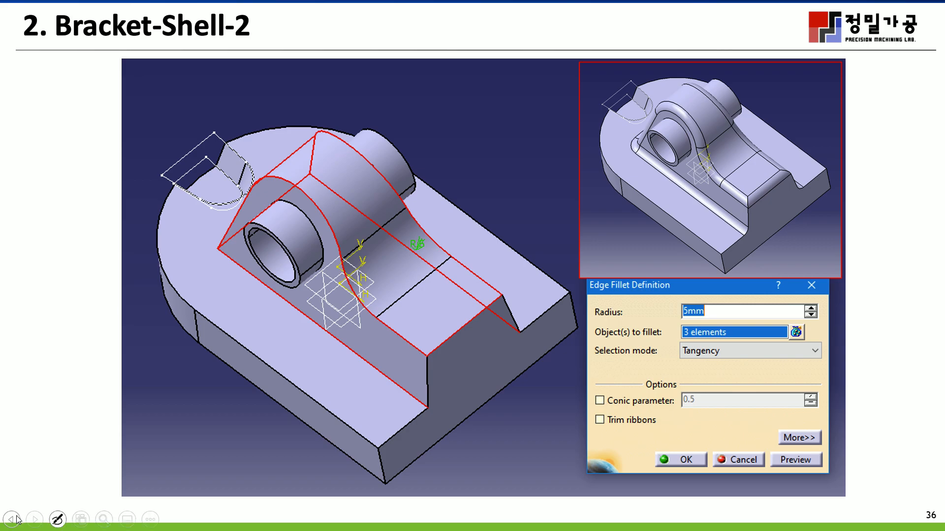
left_click(12, 519)
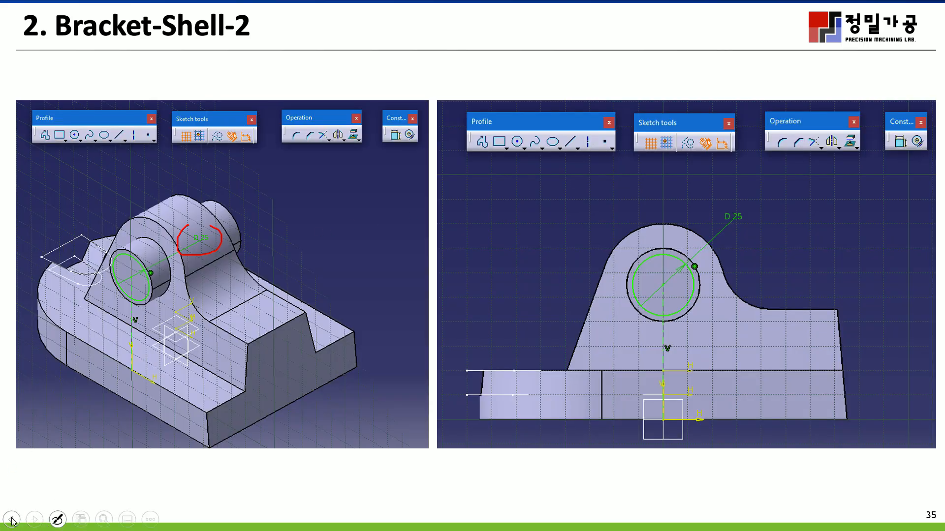
left_click(35, 520)
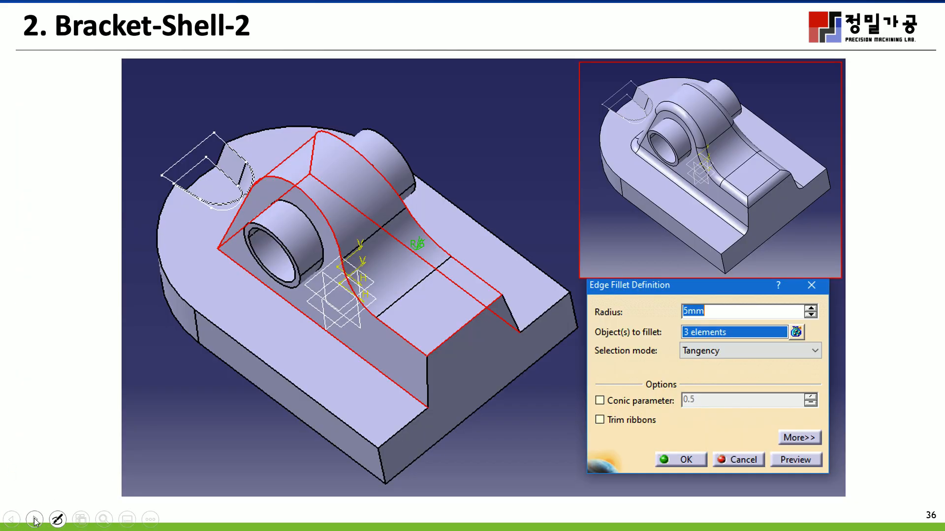
left_click(8, 522)
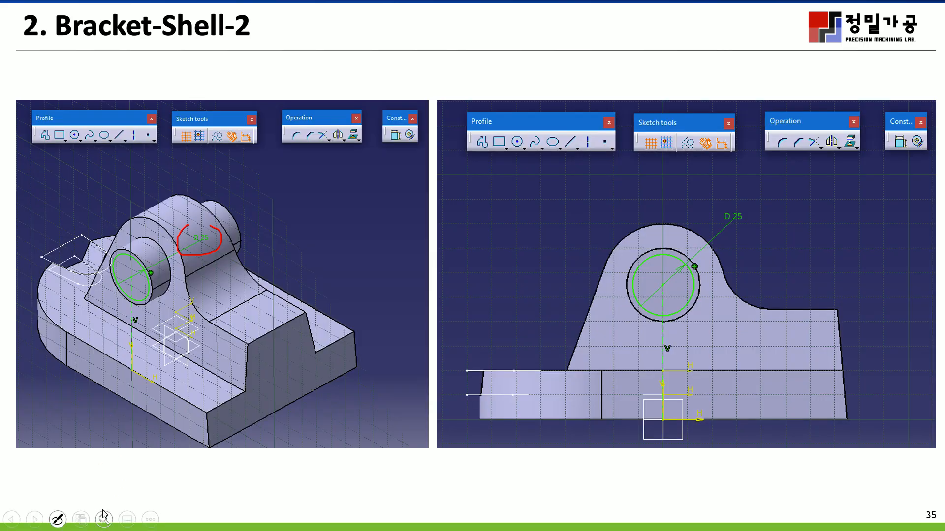
key("super")
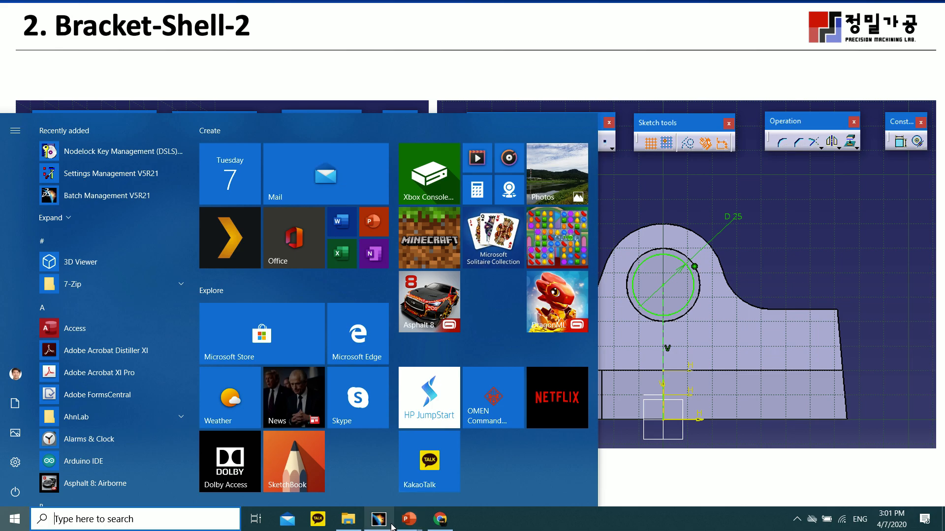
Switch to CATIA and shell the body with 2.5 mm inside thickness, removing the flat underside face of the base
mouse_move(412, 526)
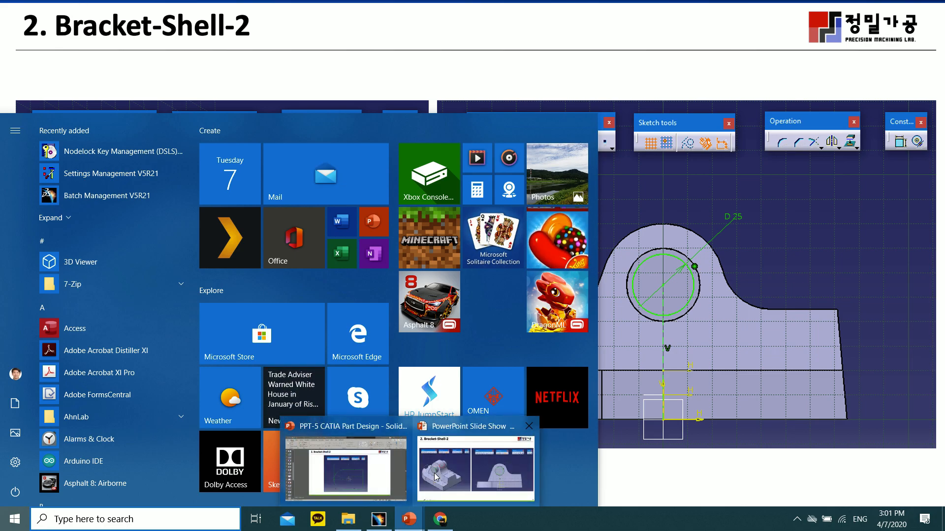
left_click(379, 520)
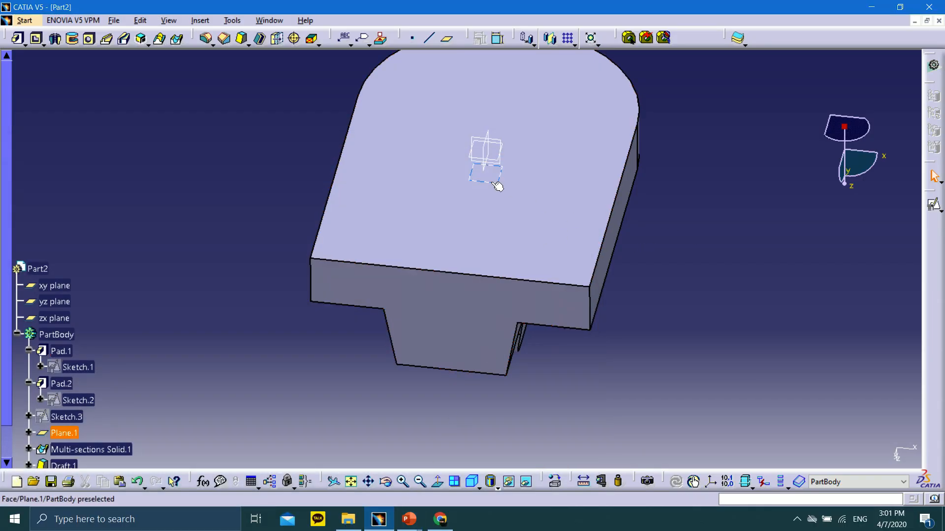
left_click(259, 37)
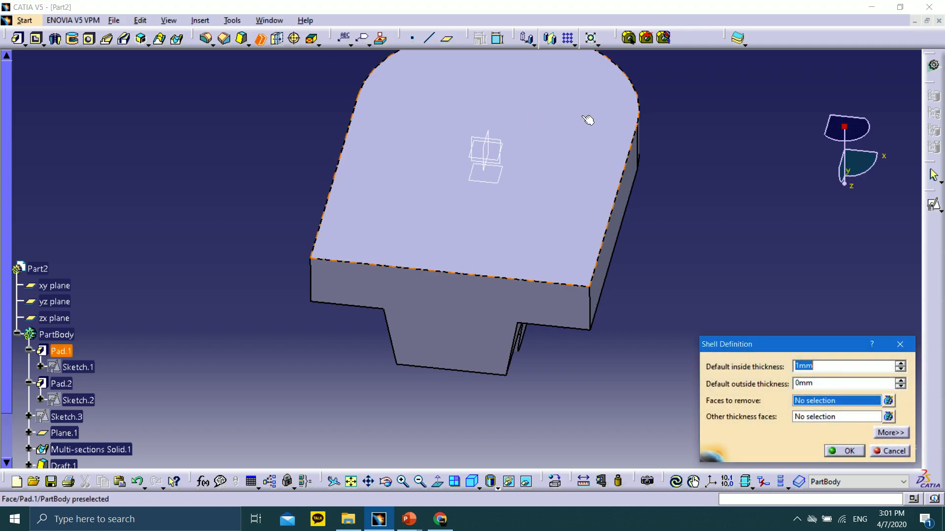
left_click(577, 173)
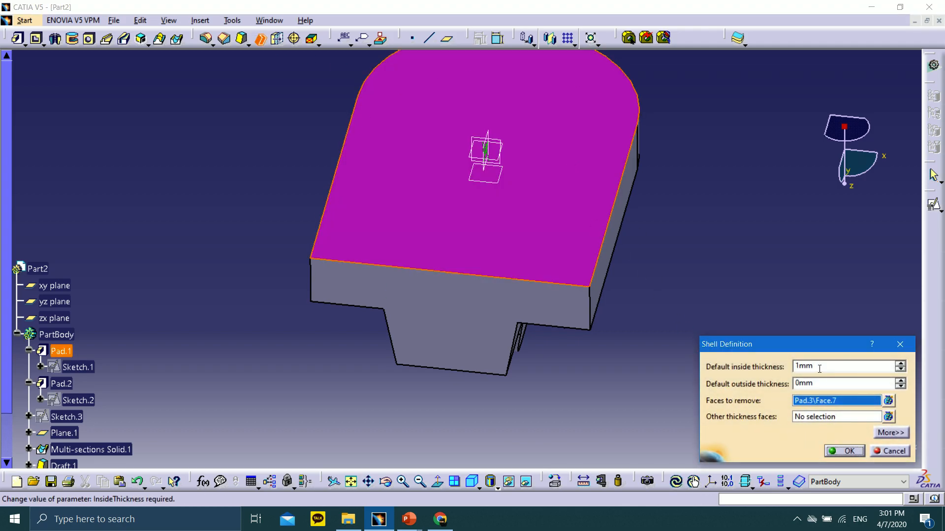
type("2.5")
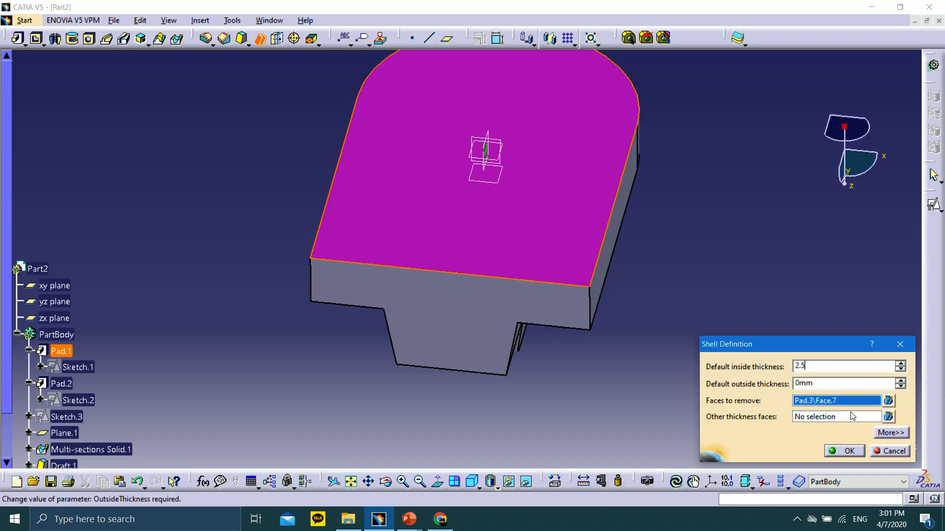
left_click(847, 451)
Create a positioned sketch on the end face of the cylindrical pad, keeping the implicit origin and orientation
middle_click_drag(672, 296, 536, 201)
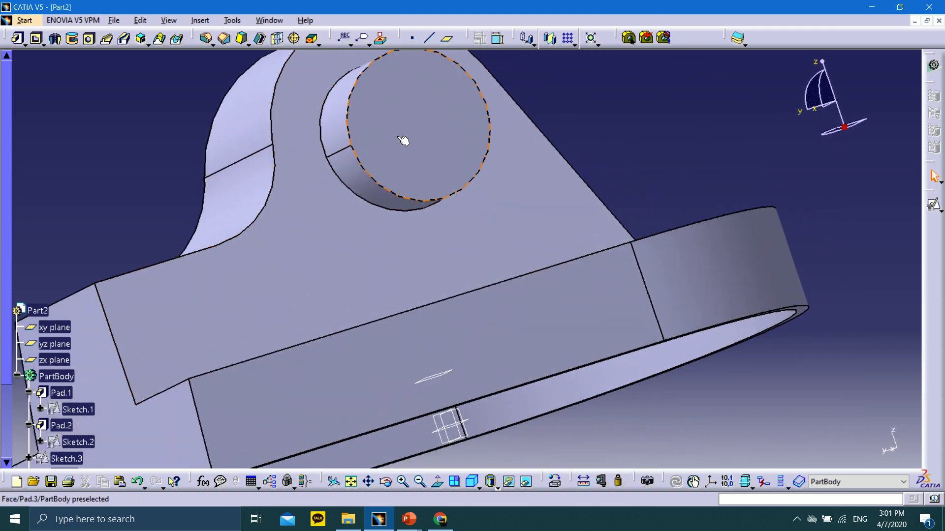
middle_click_drag(227, 189, 397, 367)
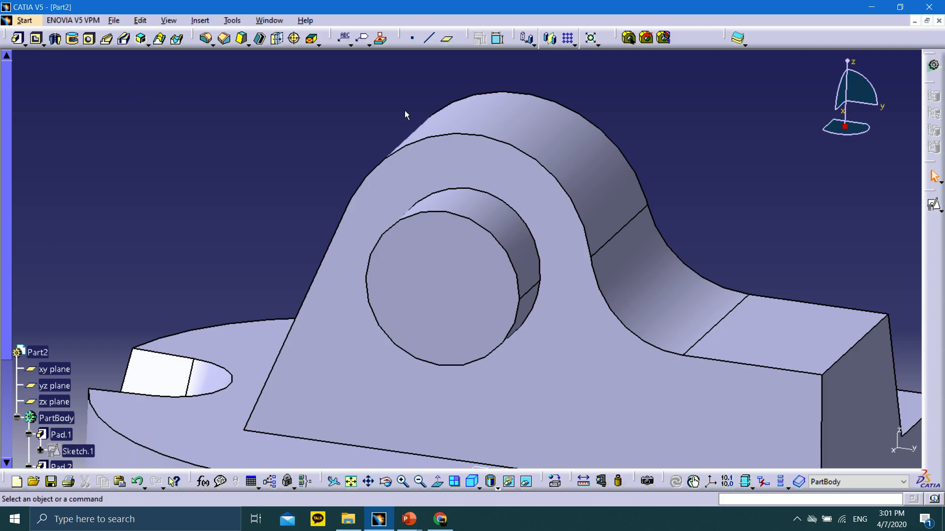
left_click(512, 270)
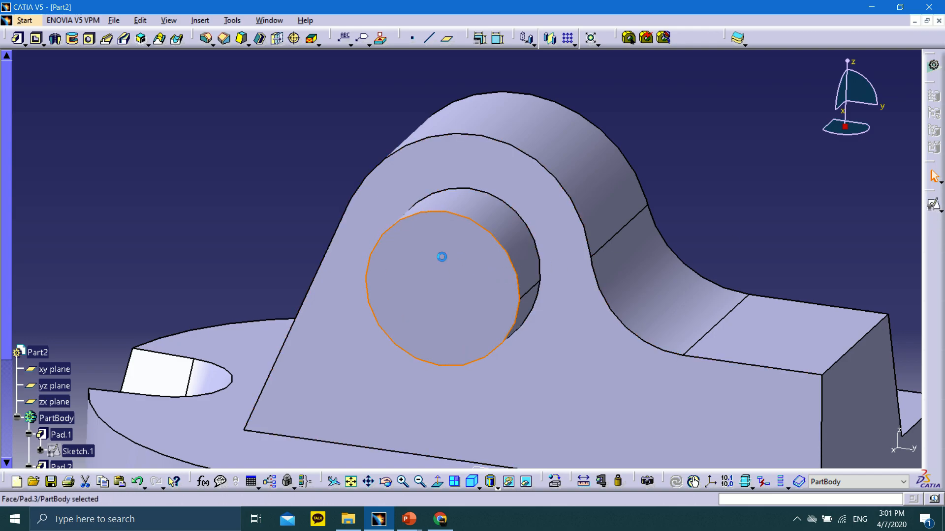
left_click(940, 209)
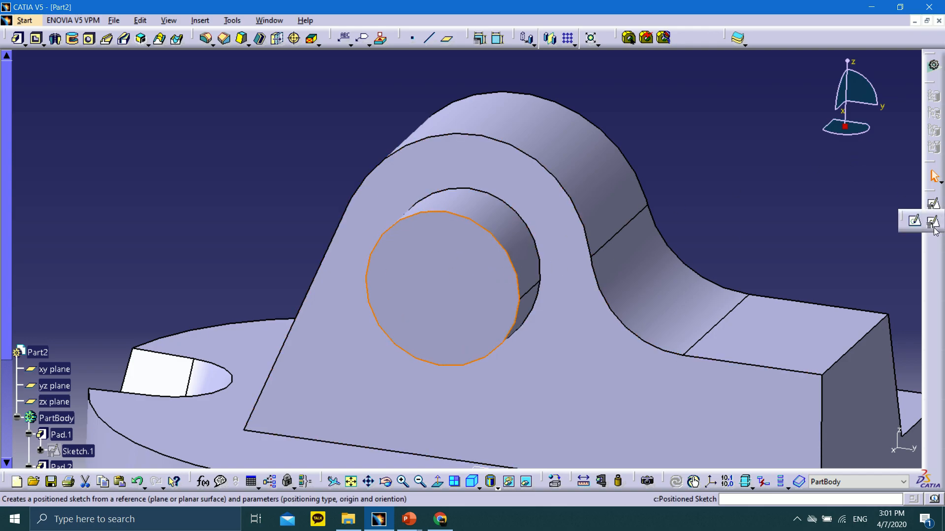
left_click(934, 224)
middle_click_drag(643, 327, 589, 140)
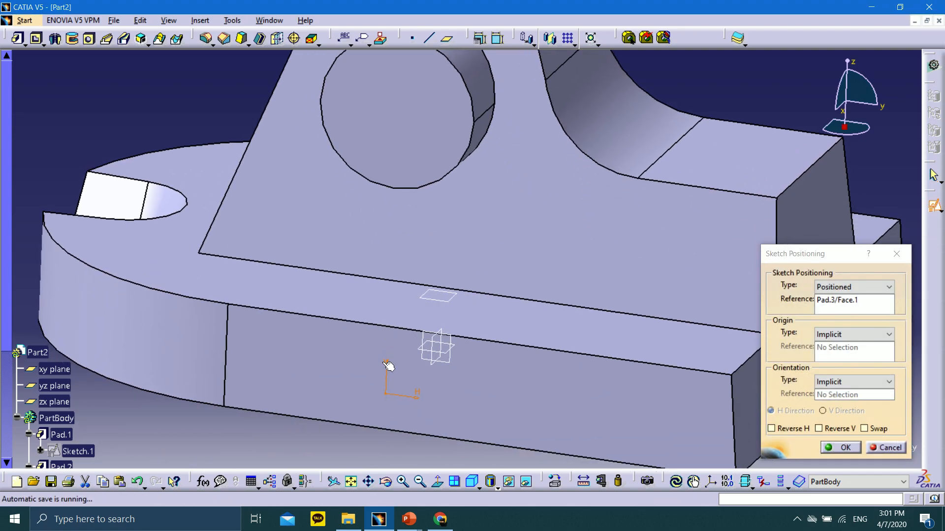
left_click(844, 448)
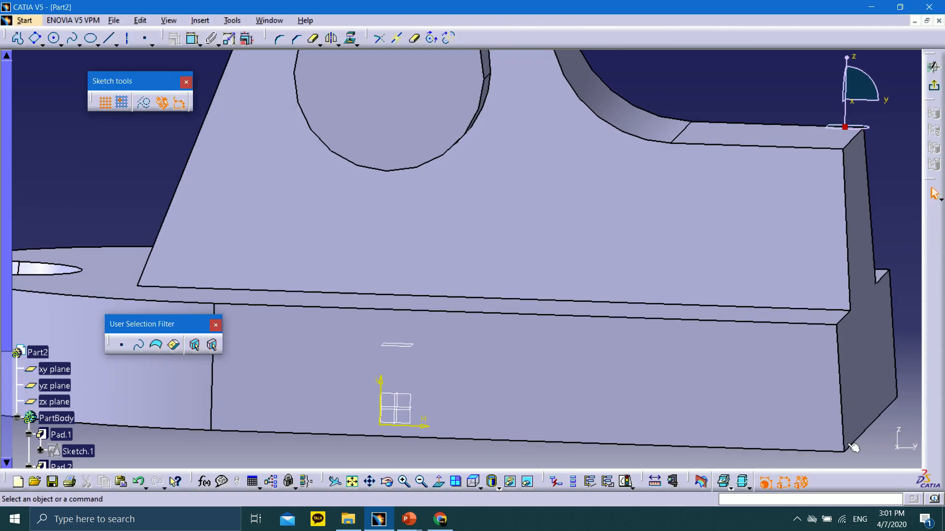
middle_click_drag(617, 251, 645, 274)
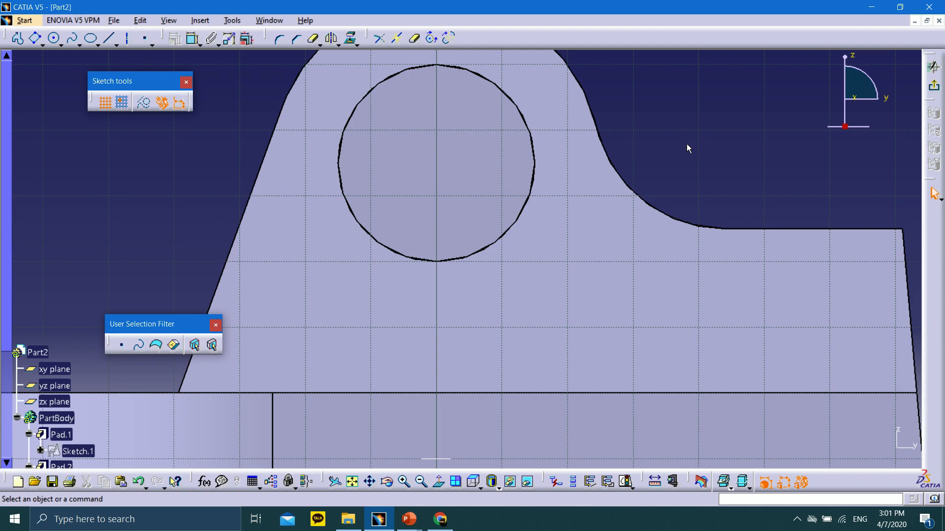
middle_click_drag(582, 164, 601, 225)
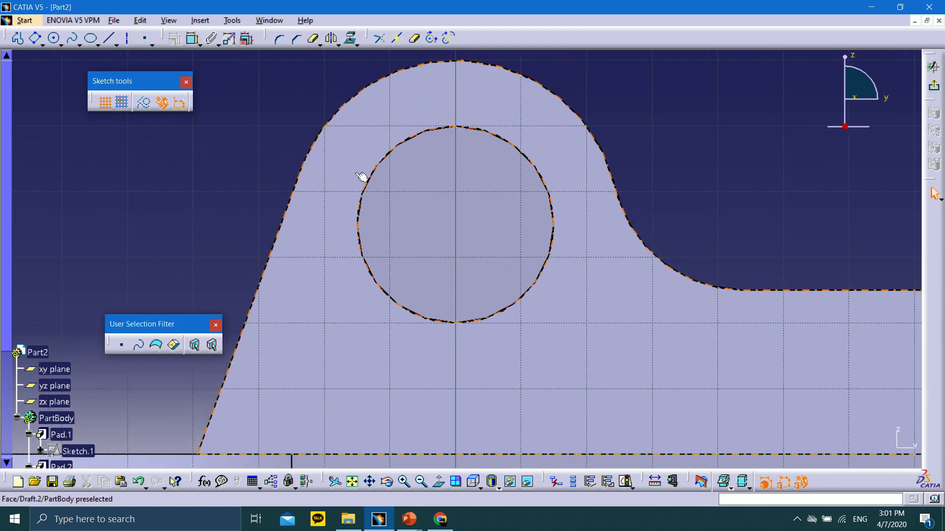
Draw a vertical axis from the sketch origin up into the pad's circular face
left_click(56, 37)
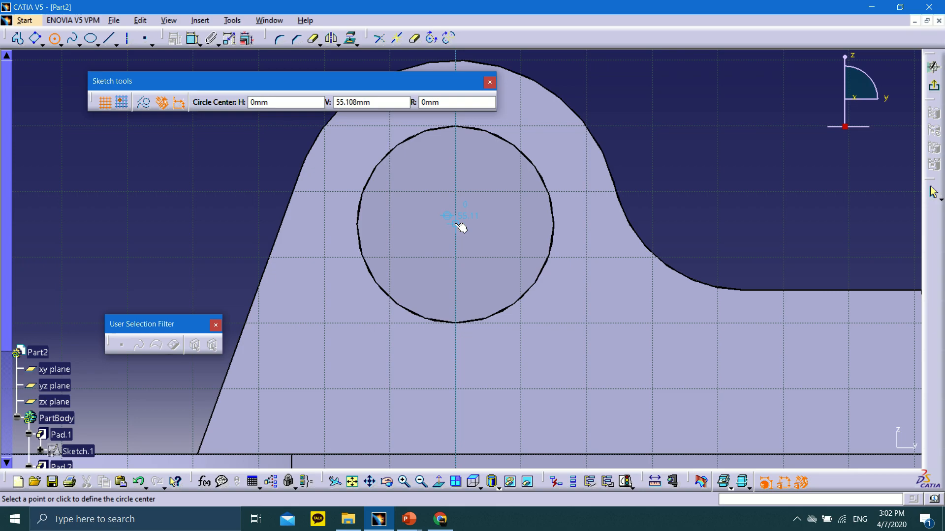
middle_click_drag(446, 194, 484, 55)
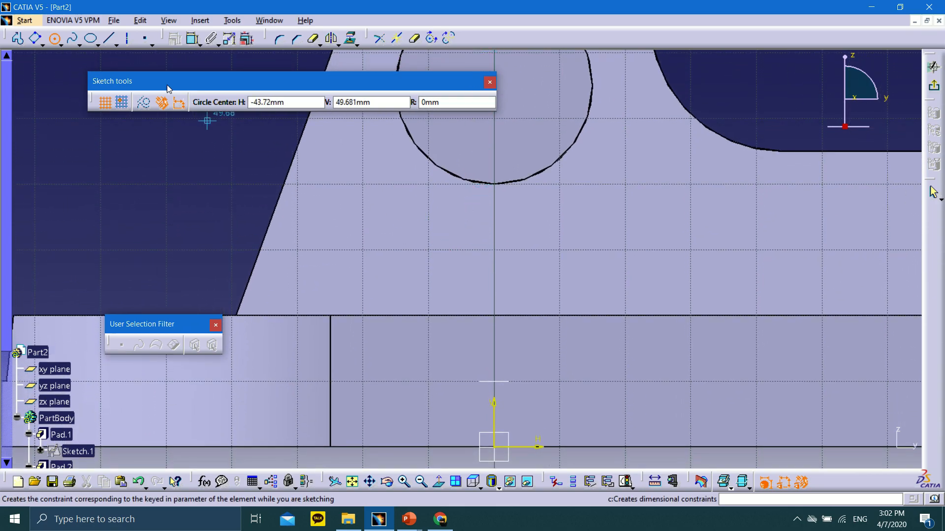
left_click(128, 38)
left_click(494, 447)
middle_click_drag(491, 120, 491, 232)
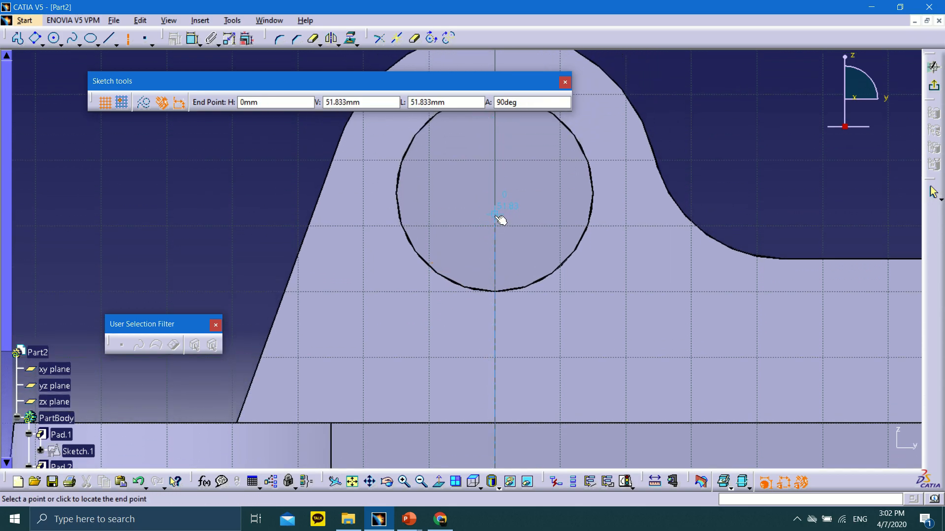
left_click(495, 241)
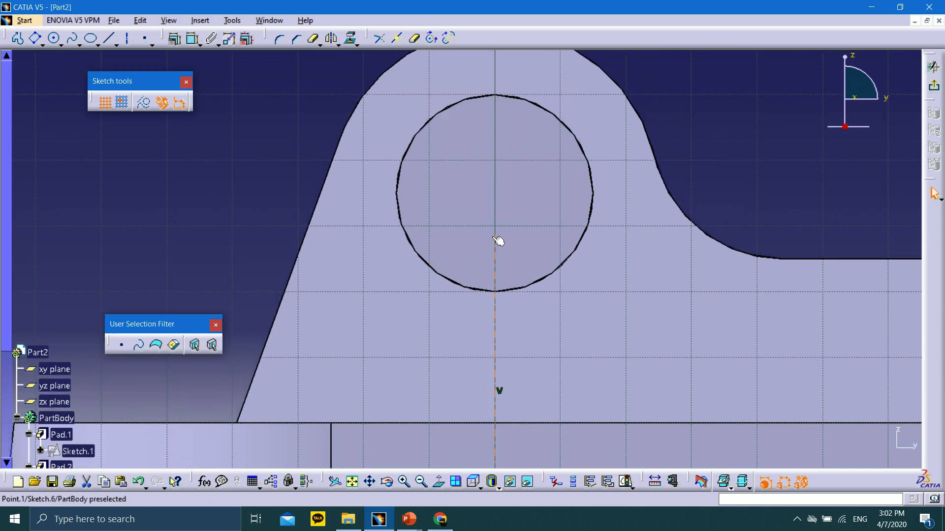
Sketch a circle about 29 mm in diameter centred on the axis's upper endpoint
left_click(54, 38)
left_click(495, 236)
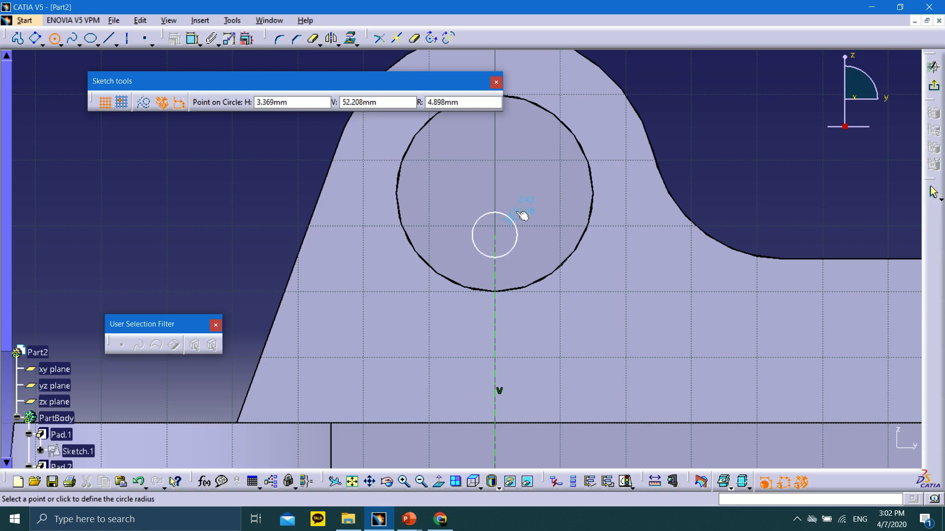
left_click(541, 149)
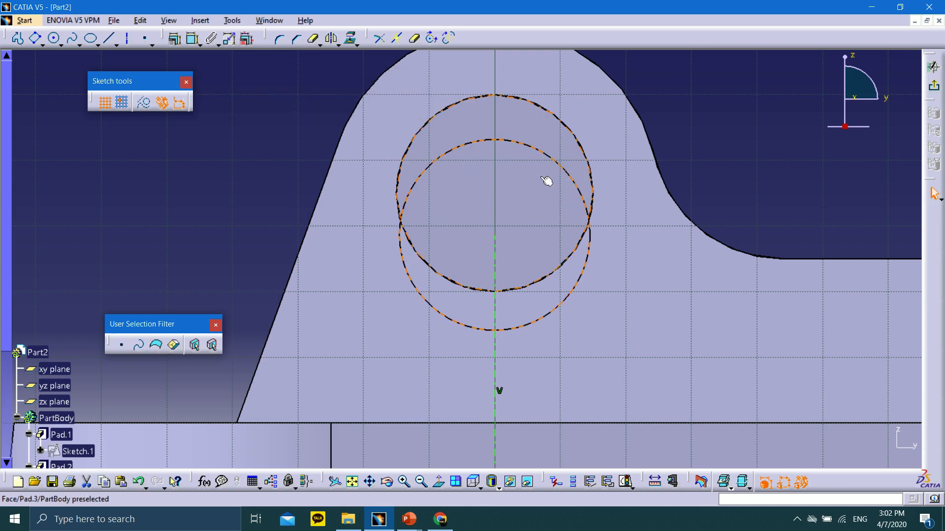
left_click(192, 38)
left_click(539, 149)
left_click(633, 148)
left_click(634, 148)
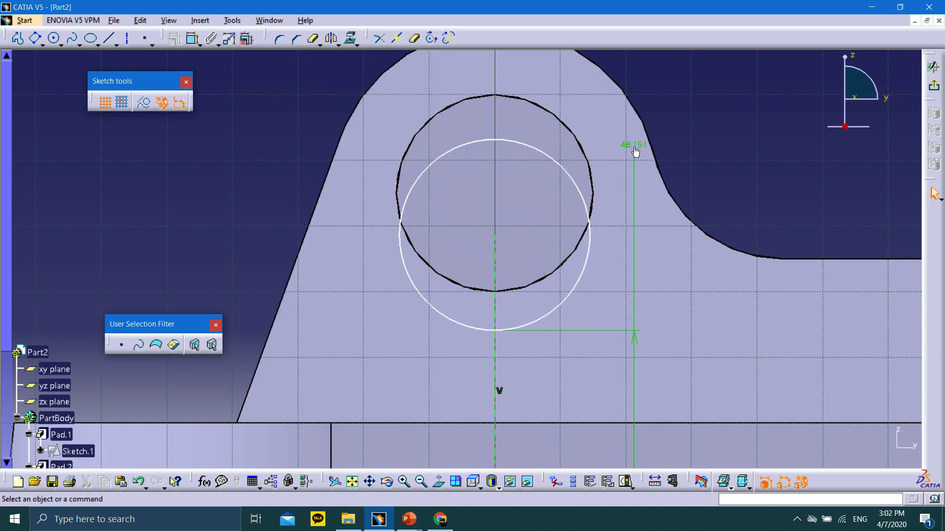
left_click(633, 206)
key("Delete")
Dimension the sketched circle's diameter and set it to 25 mm
left_click(192, 39)
left_click(509, 141)
double_click(524, 185)
type("2")
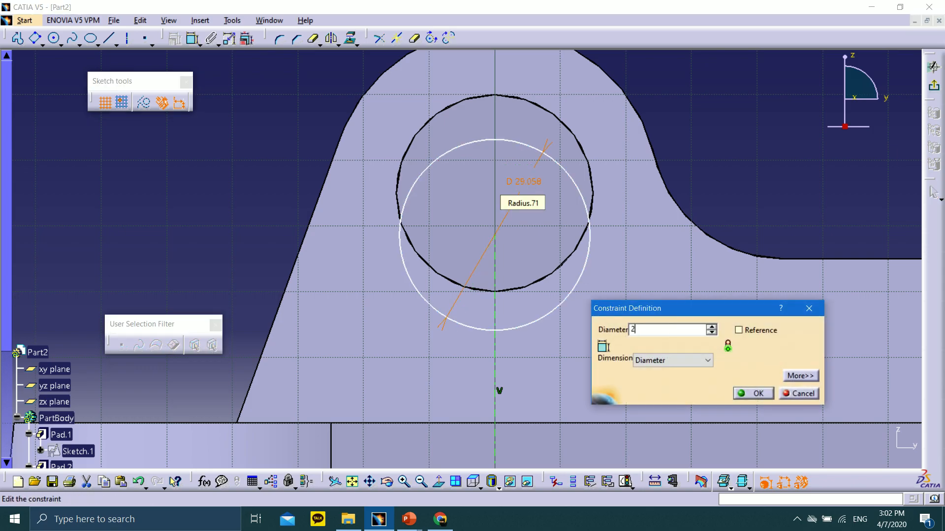
type("5")
left_click(740, 394)
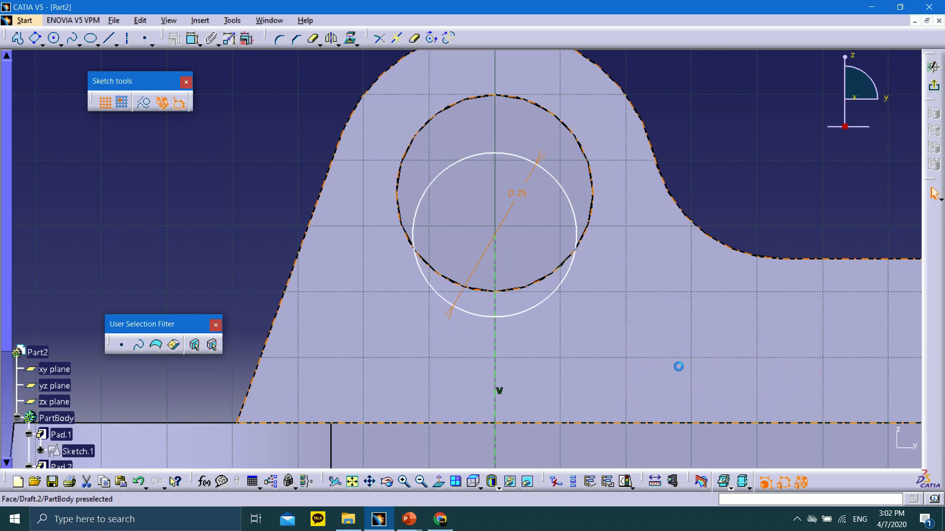
Constrain the 25 mm circle to be concentric with the pad's circular edge
left_click(640, 196)
left_click(558, 185)
left_click(565, 122, "ctrl")
left_click(184, 41)
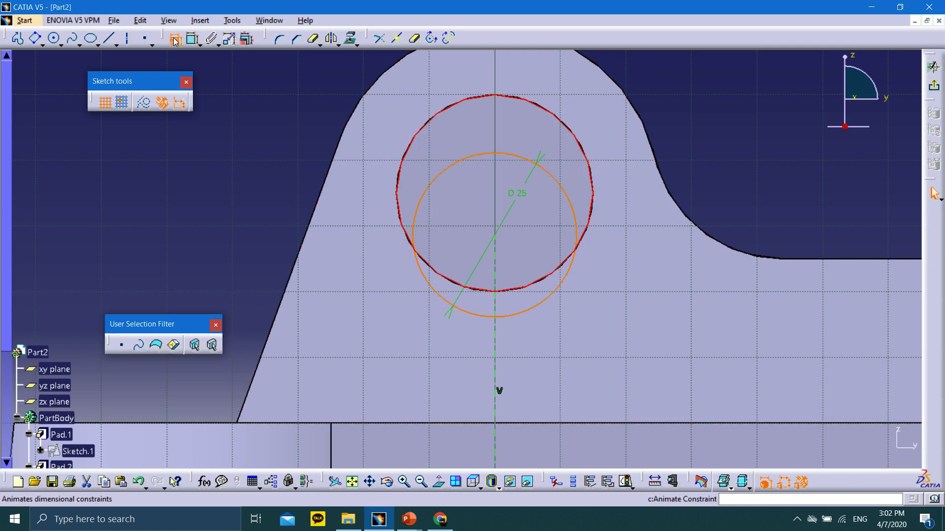
left_click(855, 346)
left_click(843, 451)
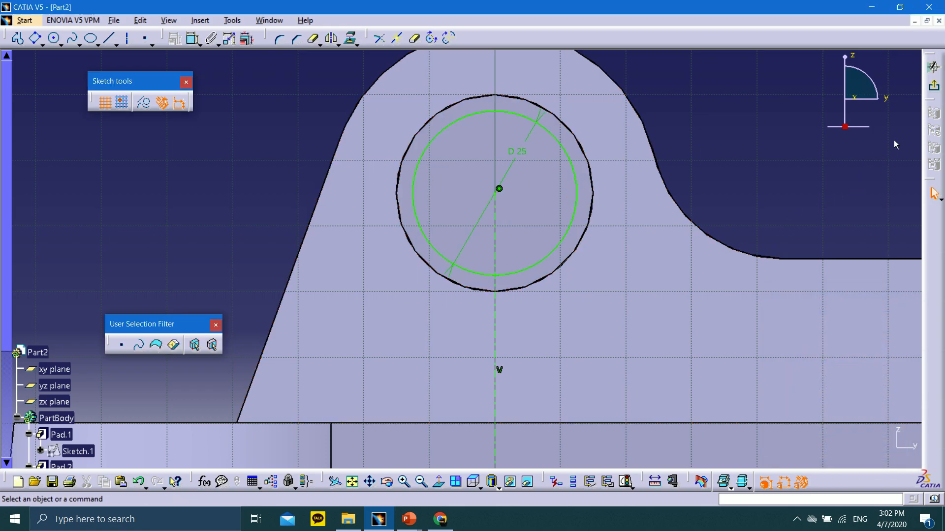
Exit the sketch and start a pocket from the 25 mm circle, choosing Up to next as its first limit
left_click(933, 85)
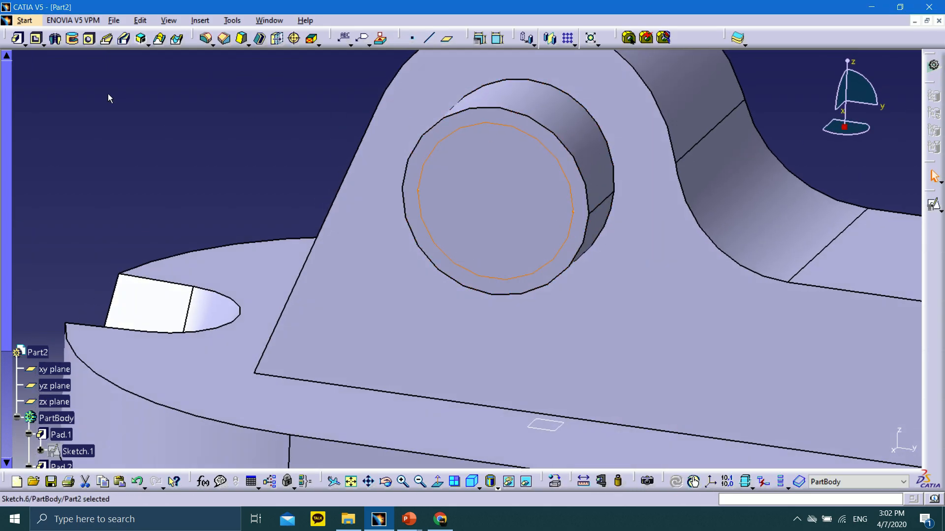
left_click(35, 38)
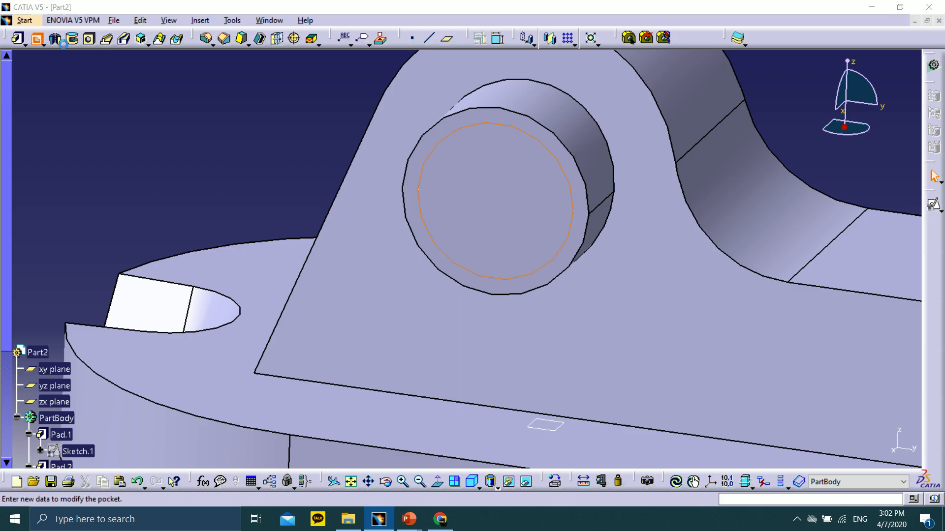
middle_click_drag(635, 186, 578, 248)
left_click(782, 271)
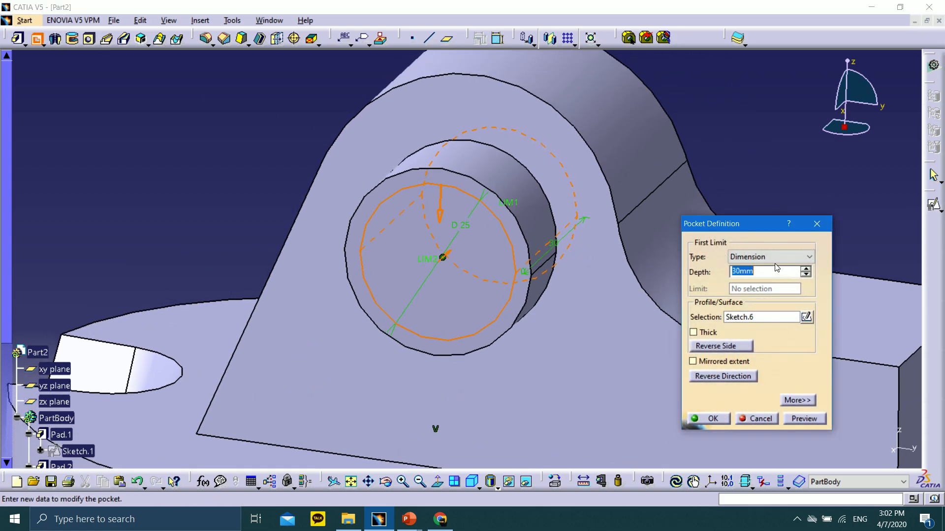
left_click(765, 257)
left_click(762, 278)
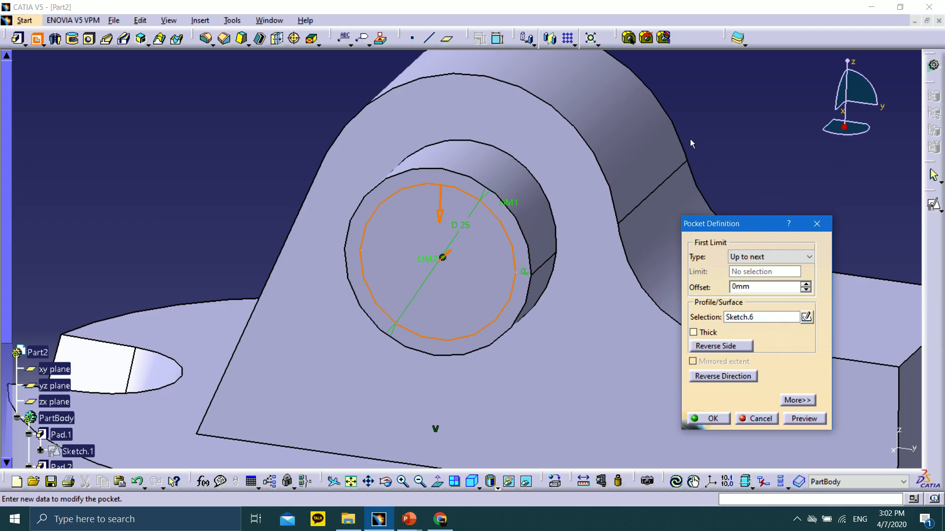
middle_click_drag(690, 143, 387, 274)
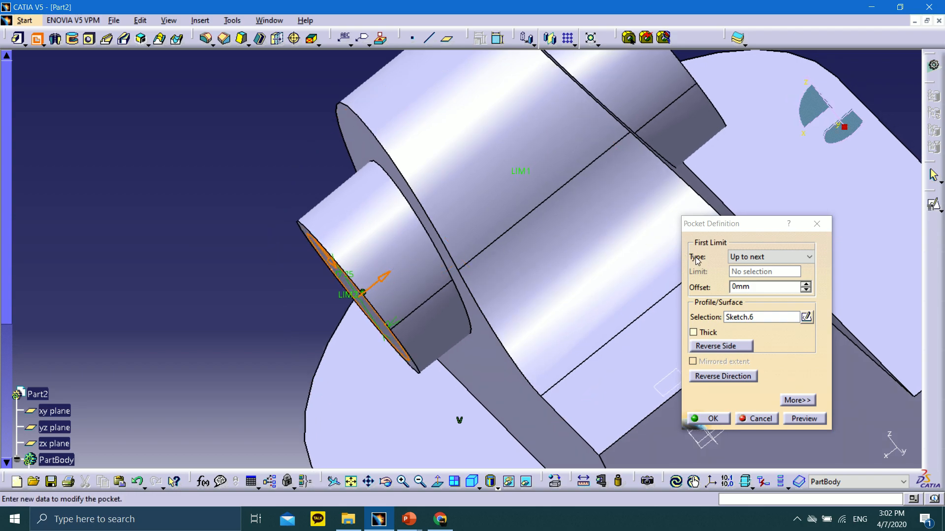
Change the pocket's first limit to Up to last, preview it and create the hole through the pad
left_click(756, 258)
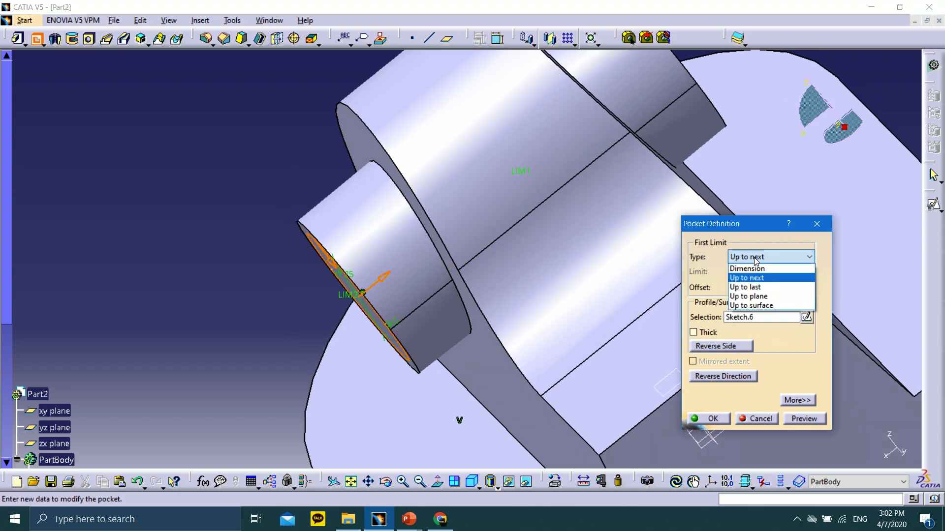
left_click(744, 286)
middle_click_drag(640, 206, 627, 202)
middle_click_drag(609, 169, 586, 146)
middle_click_drag(609, 77, 604, 148)
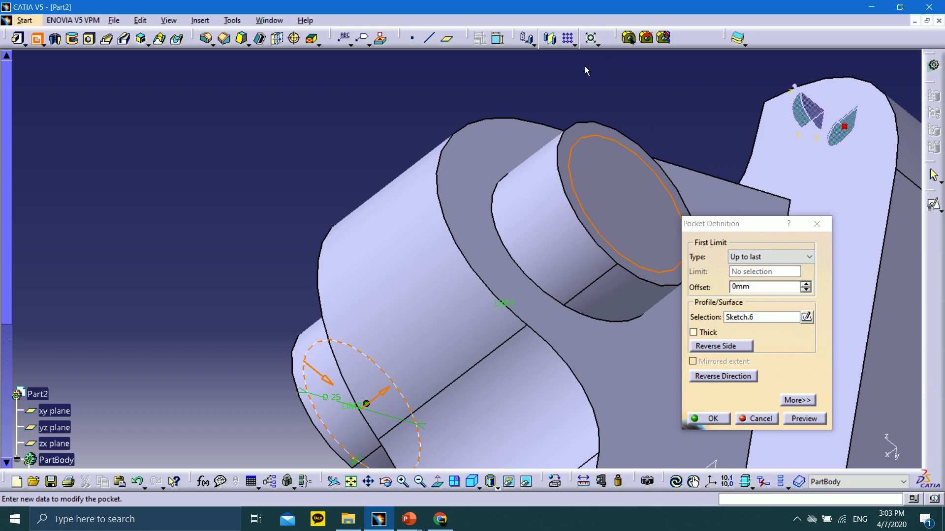
left_click(807, 419)
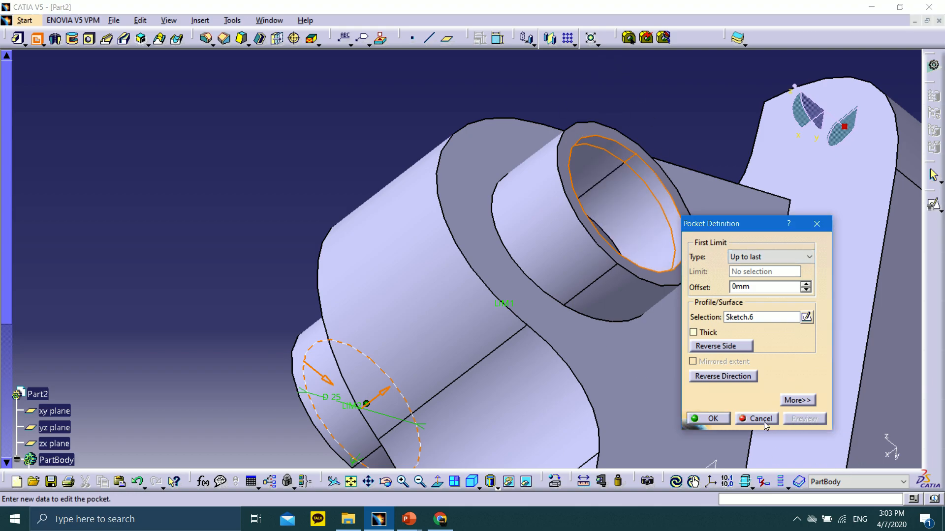
left_click(713, 419)
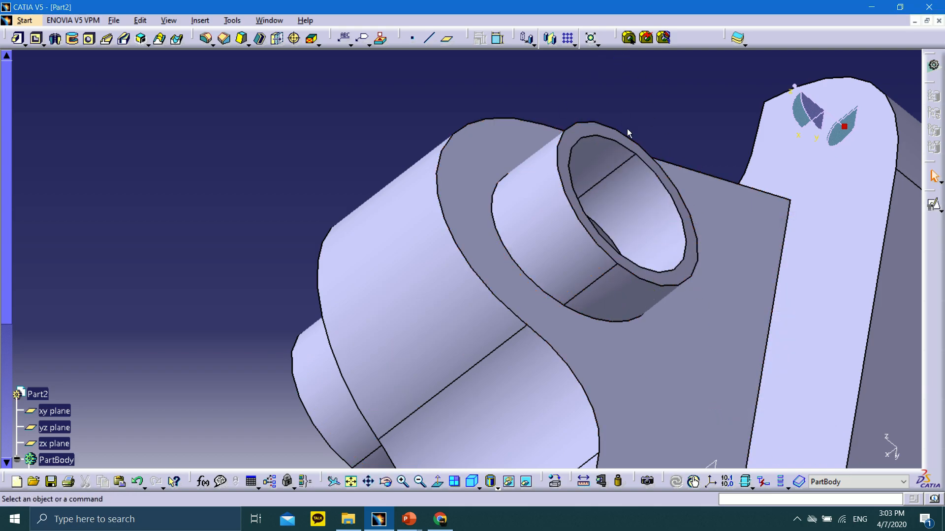
Inspect the whole part with the bored cylinder and display the specification tree
middle_click_drag(582, 196, 757, 125)
middle_click_drag(575, 375, 567, 188)
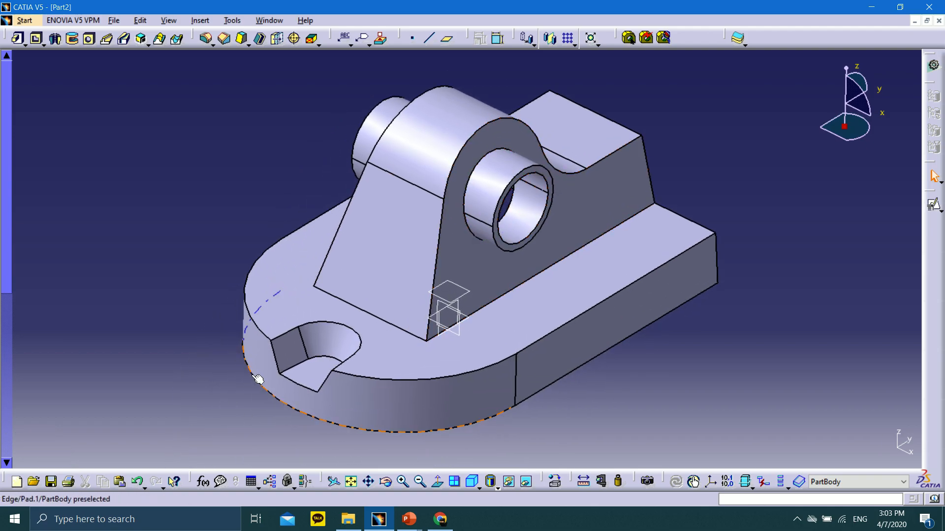
key("F3")
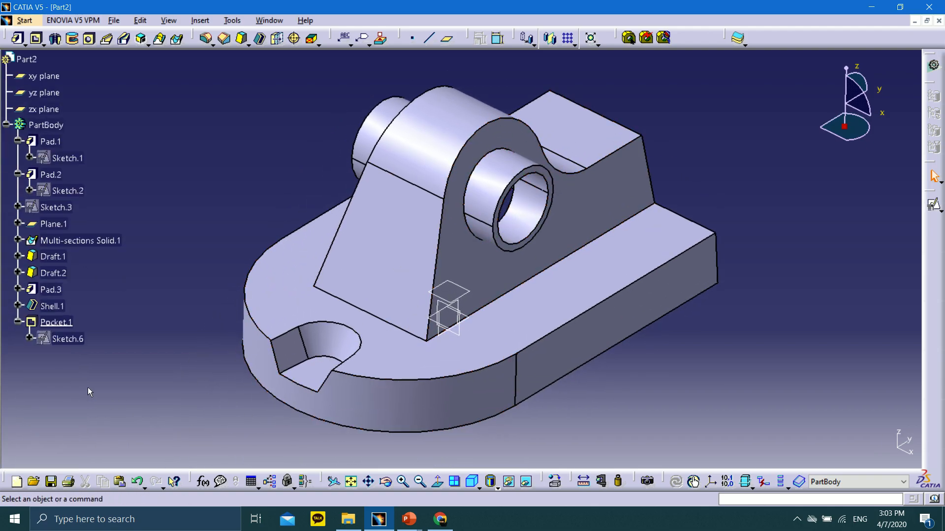
Review the definition of the pocket that cuts the 25 mm hole and close it
double_click(57, 323)
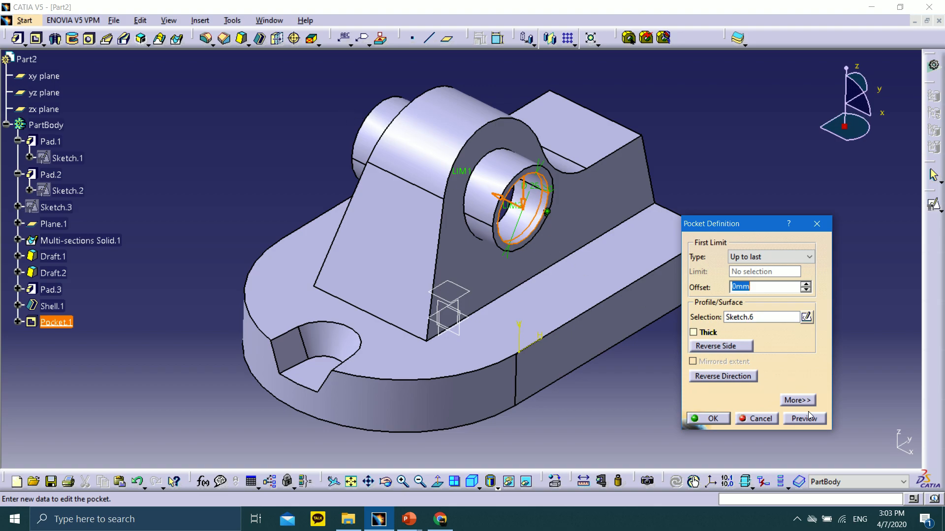
left_click(711, 419)
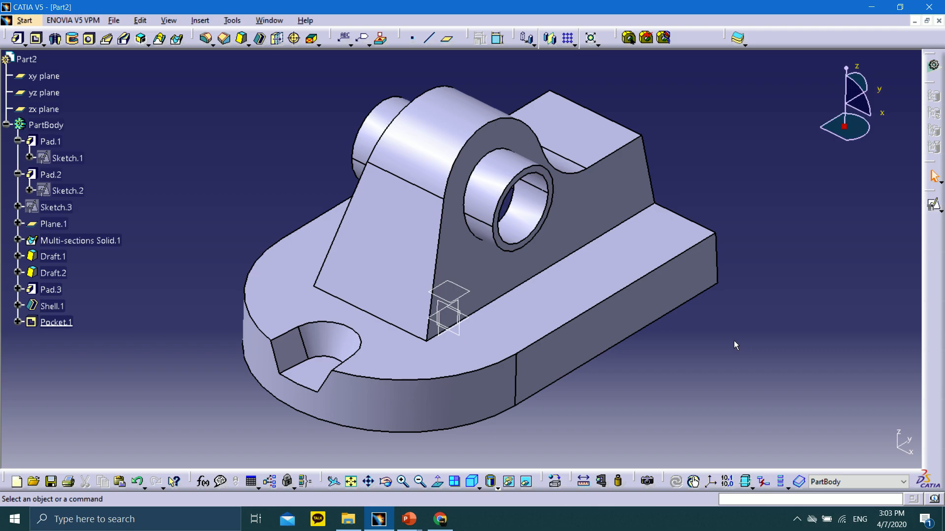
left_click(206, 38)
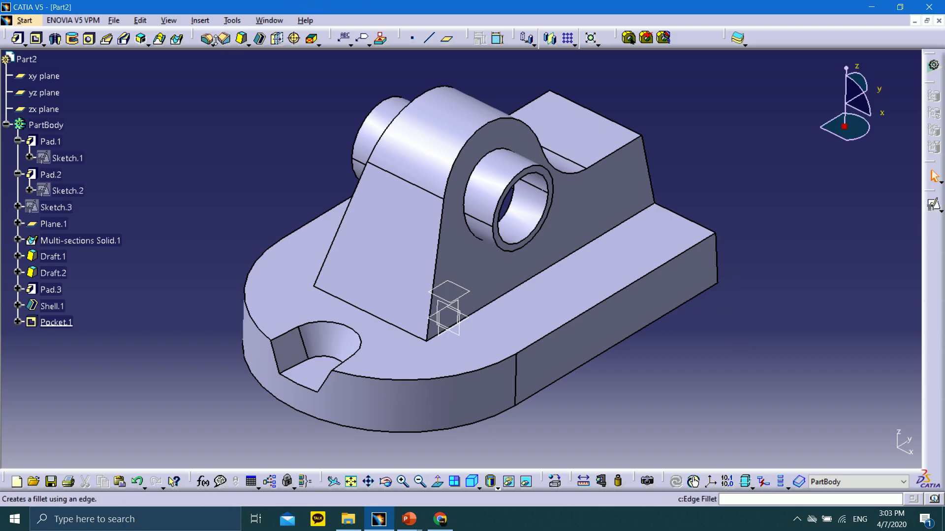
Check the edge fillet slide of Bracket-Shell-2 in the PowerPoint slide show, and return to the part in CATIA
mouse_move(409, 519)
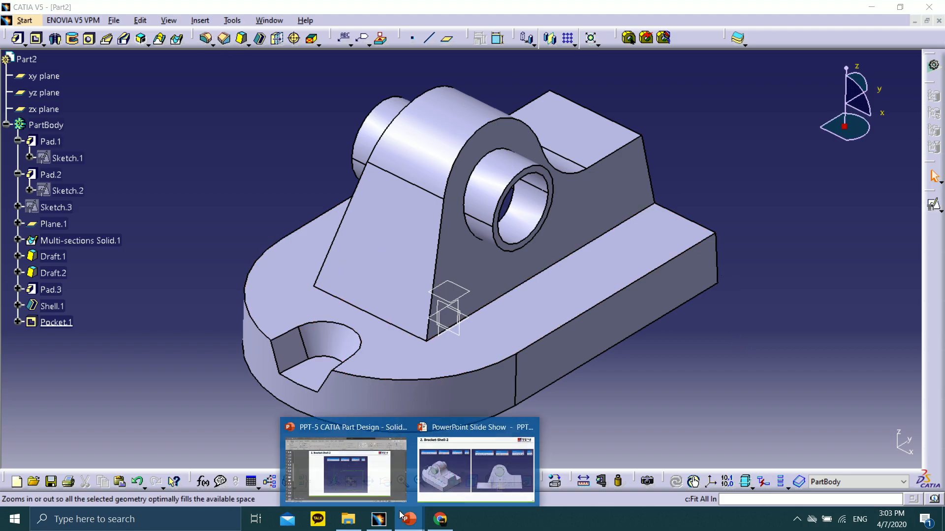
left_click(442, 479)
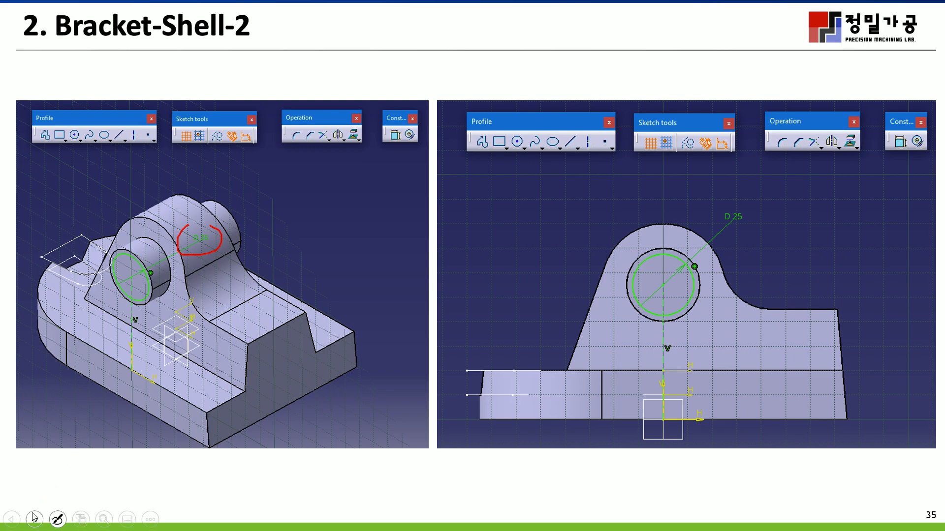
left_click(33, 520)
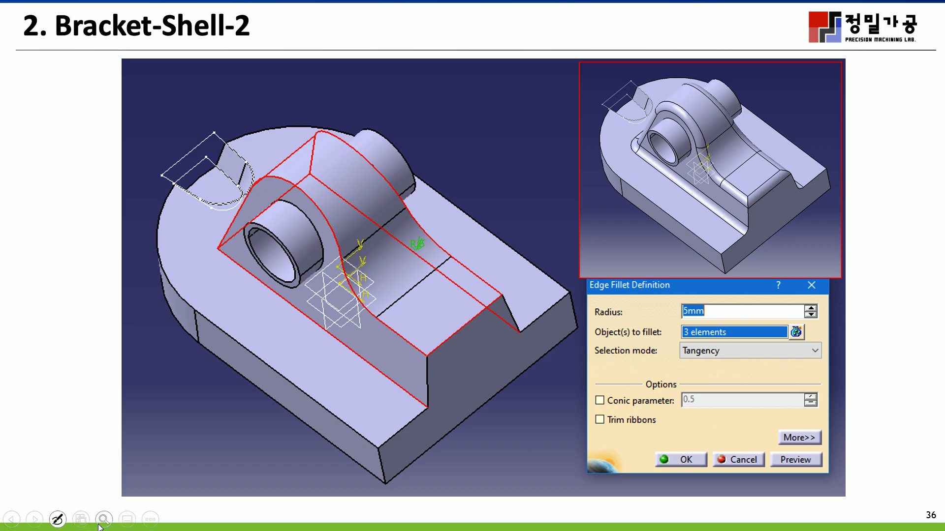
key("super")
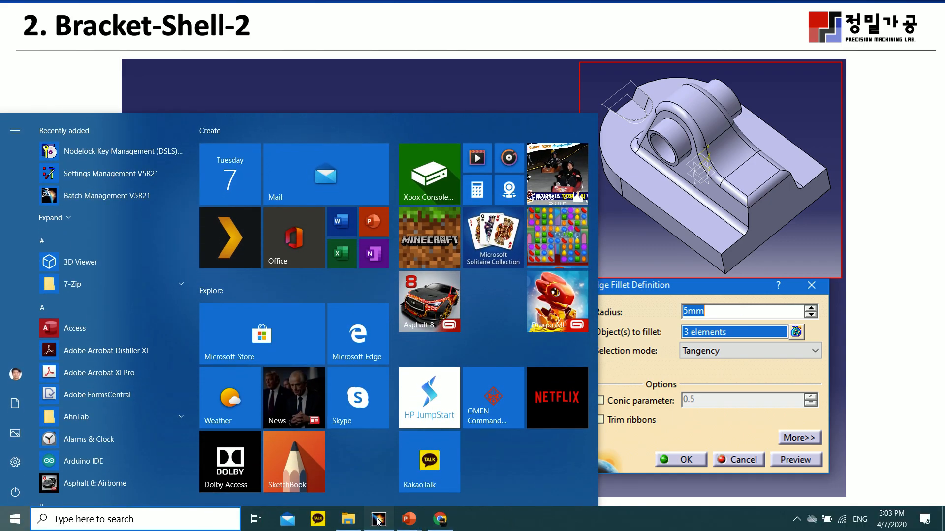
left_click(379, 519)
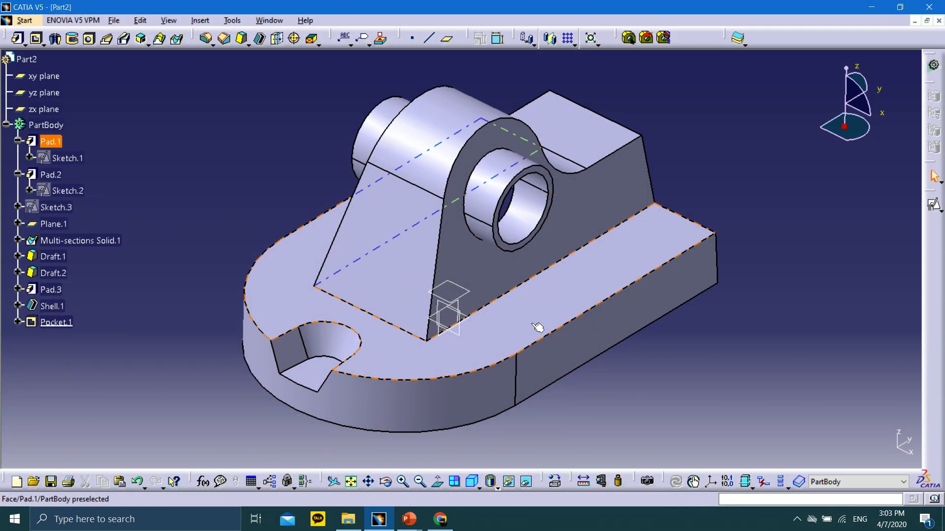
left_click(205, 38)
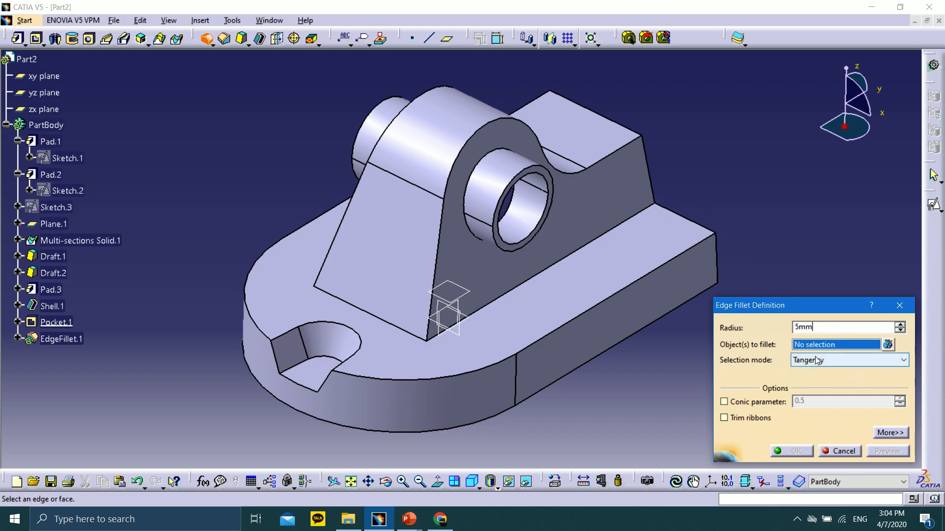
left_click(605, 164)
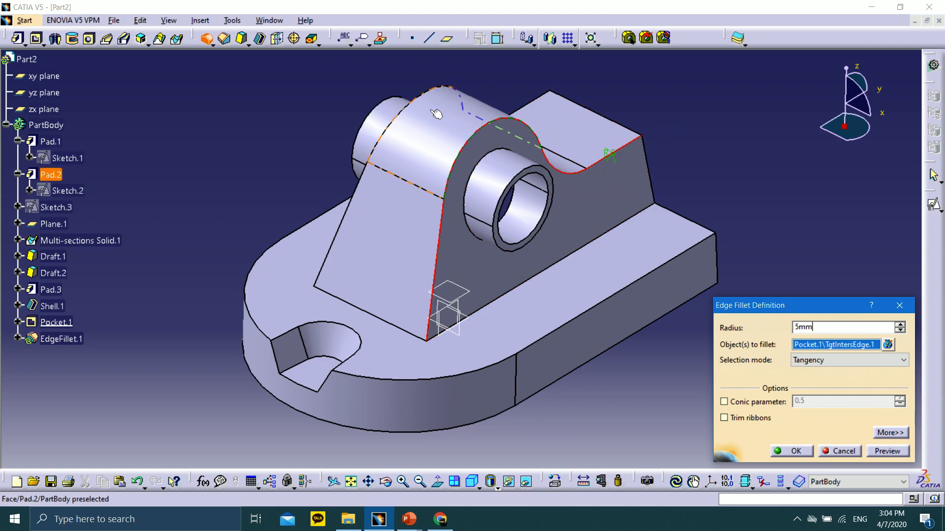
left_click(412, 100)
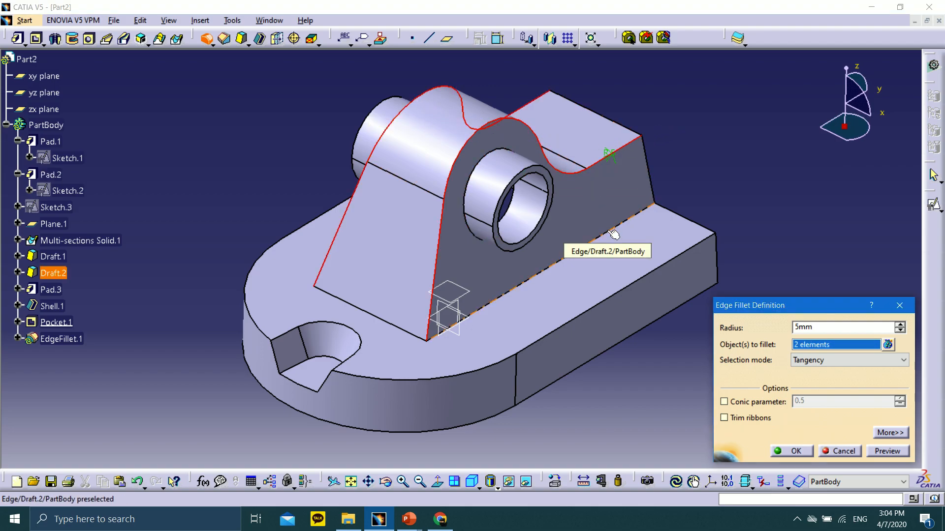
left_click(357, 309)
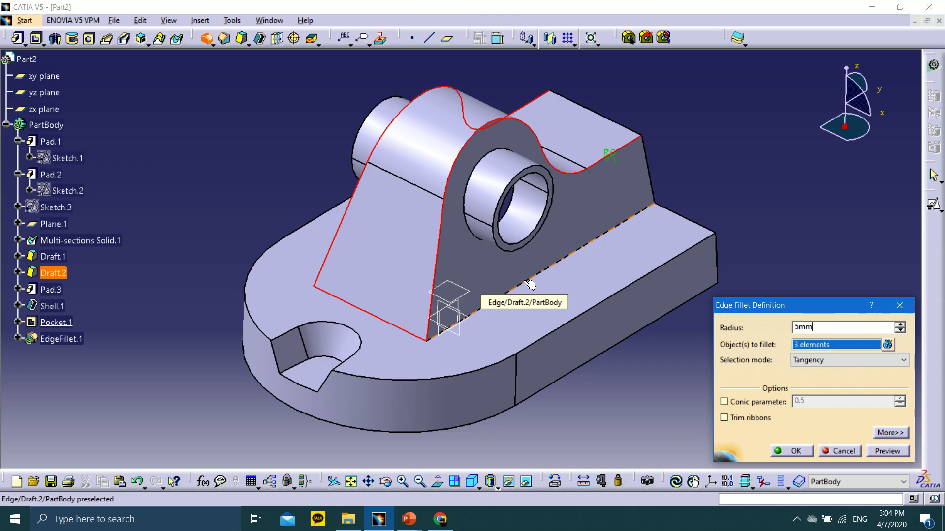
left_click(530, 285)
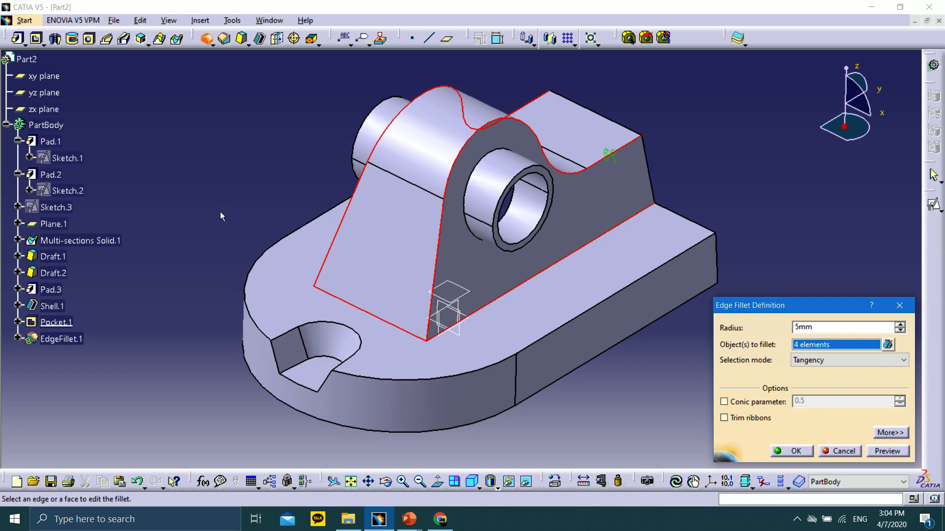
middle_click_drag(326, 210, 413, 192)
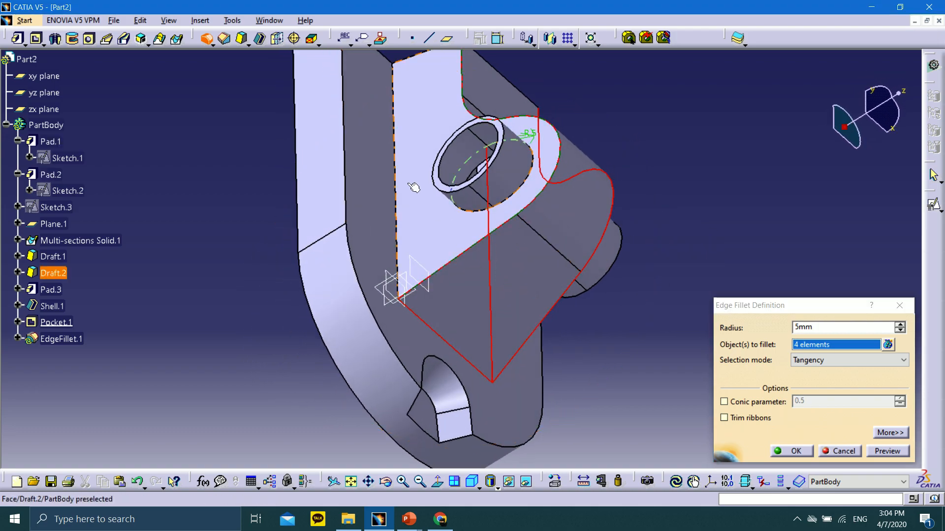
left_click(401, 154)
middle_click_drag(569, 217, 539, 115)
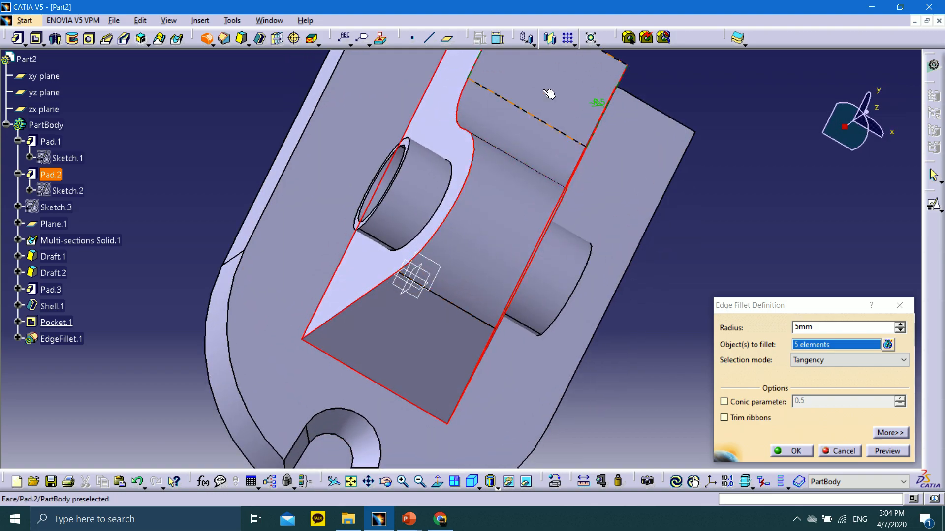
middle_click_drag(590, 83, 580, 133)
left_click(584, 98)
middle_click_drag(586, 101, 626, 102)
middle_click_drag(597, 174, 611, 279)
left_click(841, 449)
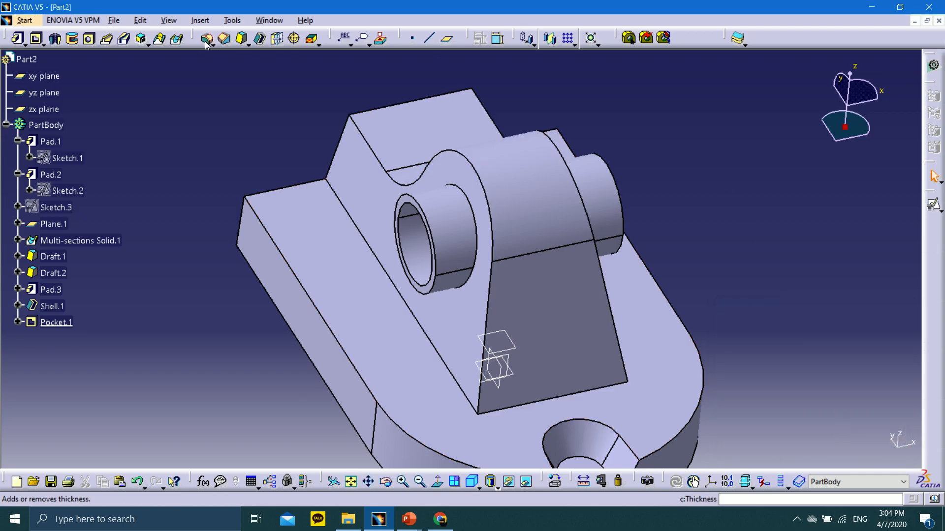
Create a 5 mm edge fillet on the upright's curved upper face and both long edges where its sides meet the base, with Tangency selection
left_click(206, 40)
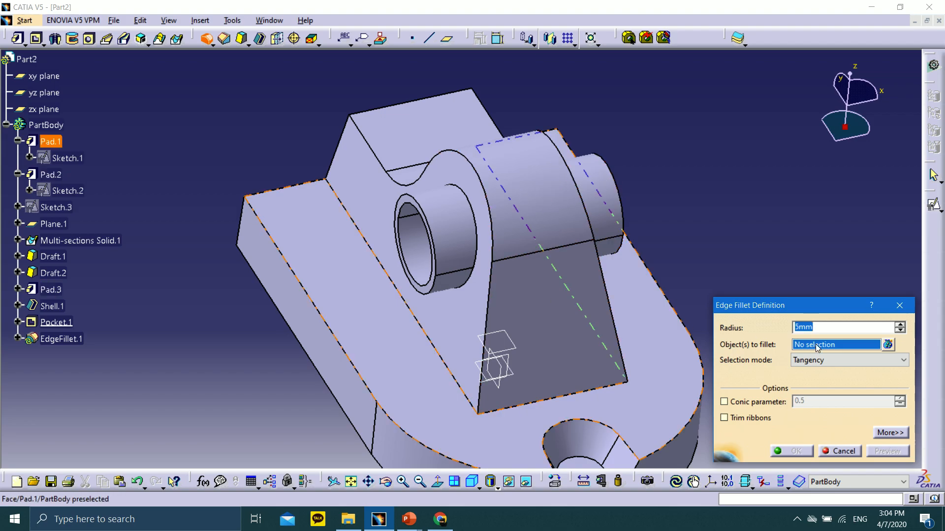
left_click(530, 236)
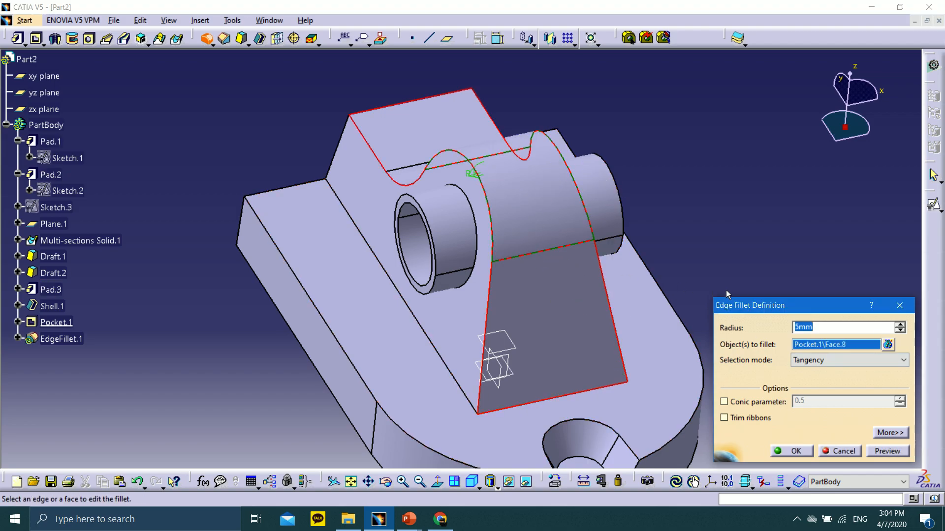
middle_click_drag(645, 199, 635, 157)
left_click(636, 162)
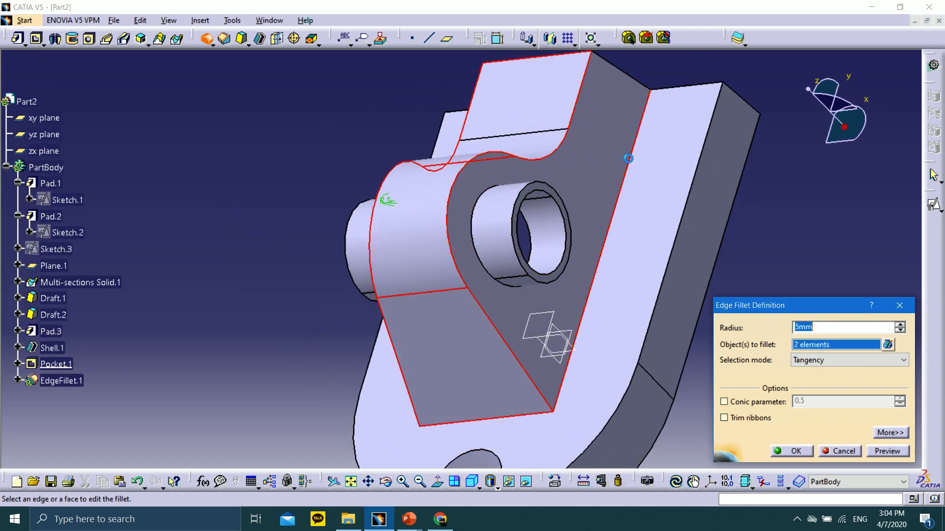
mouse_move(628, 217)
middle_mouse_down()
mouse_move(650, 201)
mouse_move(639, 206)
middle_mouse_up()
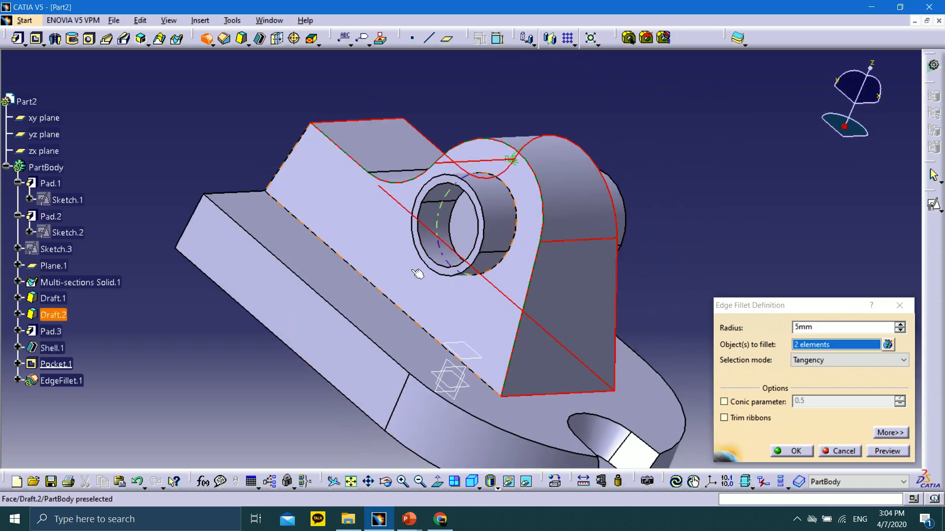
left_click(363, 274)
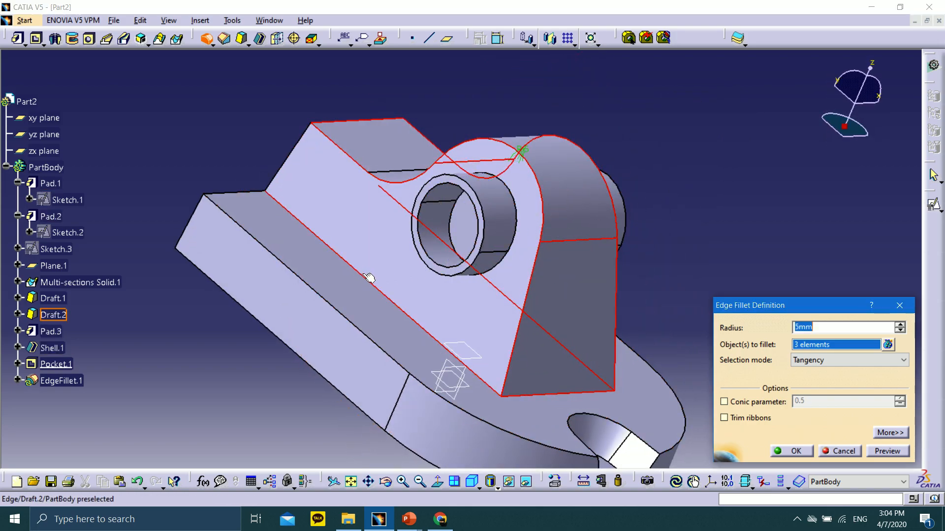
left_click(876, 451)
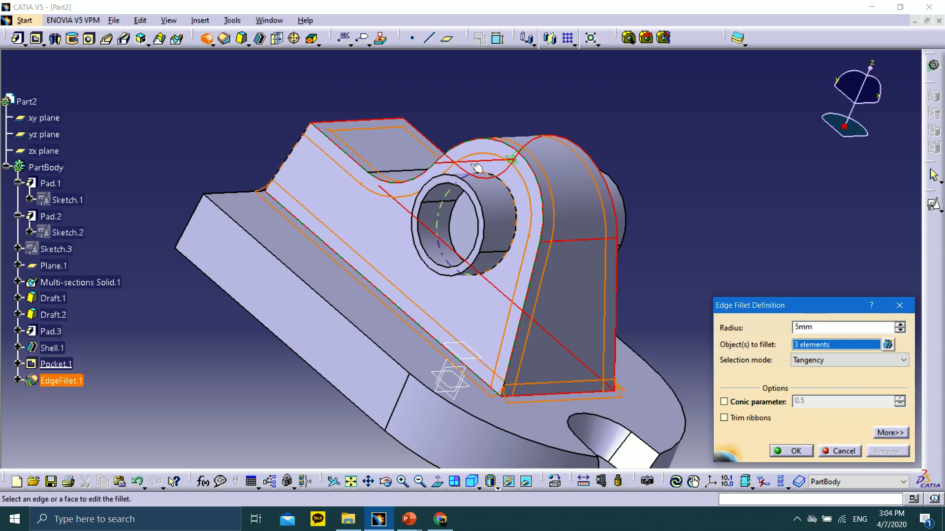
left_click(796, 451)
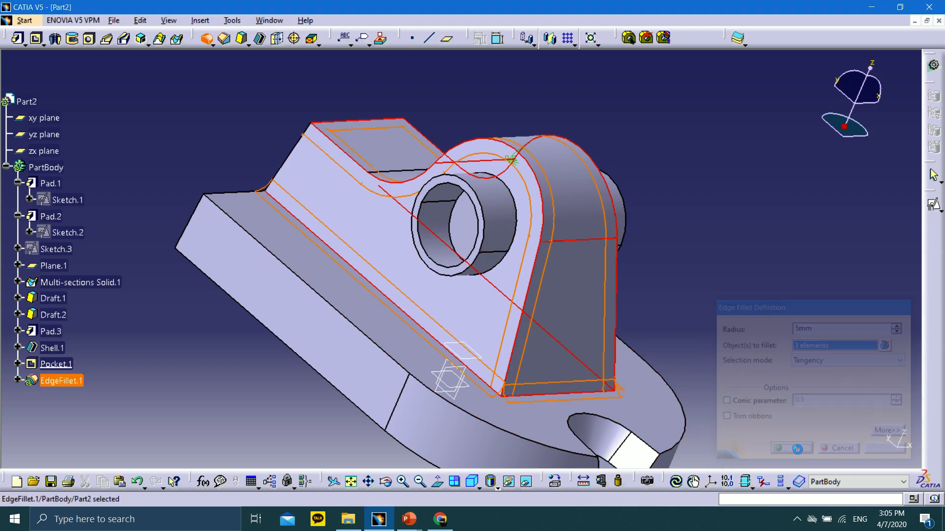
On the underside, create a 2.5 mm edge fillet along the two curved inner edges and the end edge of the upright's cavity floor
middle_click_drag(709, 306, 340, 310)
middle_click_drag(656, 236, 720, 254)
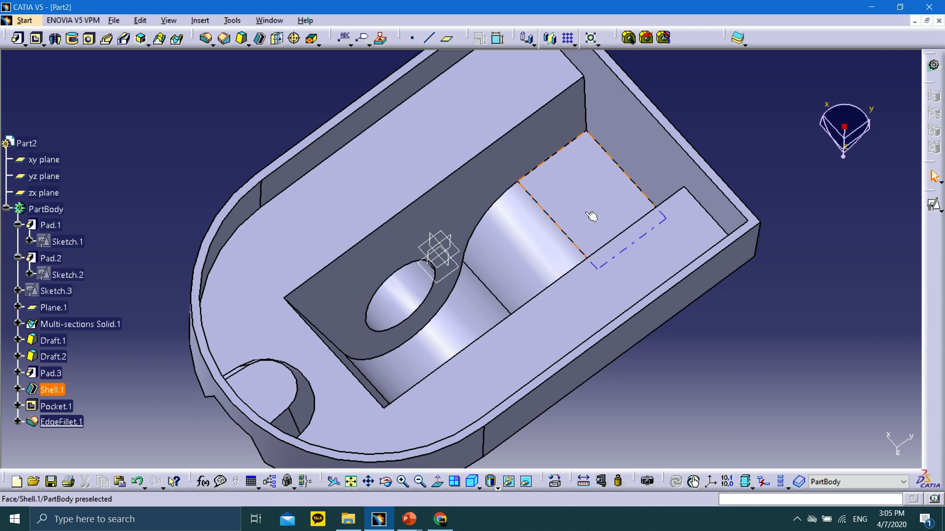
left_click(206, 42)
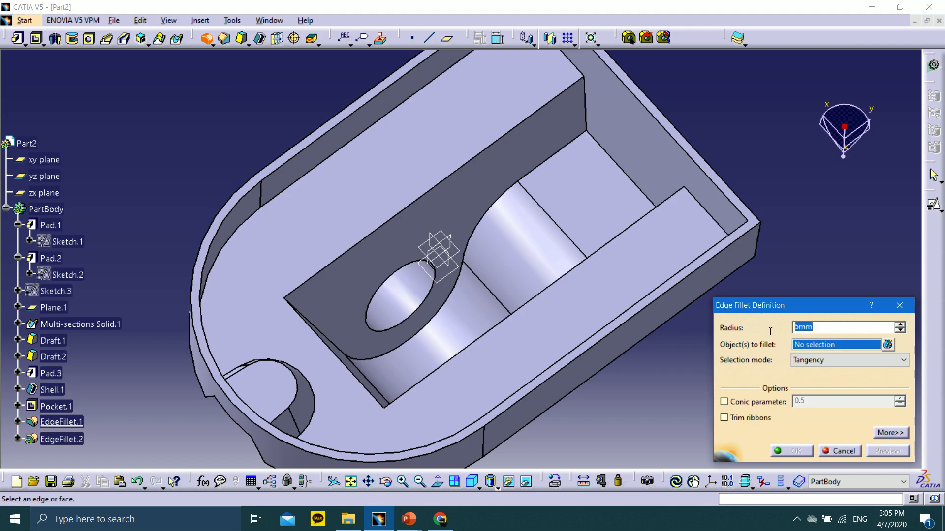
type("2.5")
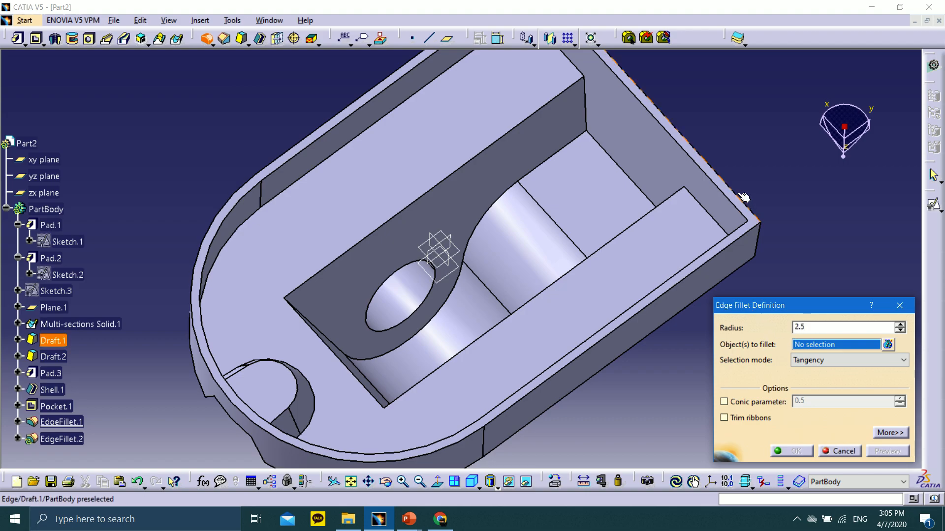
left_click(572, 146)
left_click(620, 167)
middle_click_drag(631, 176, 585, 344)
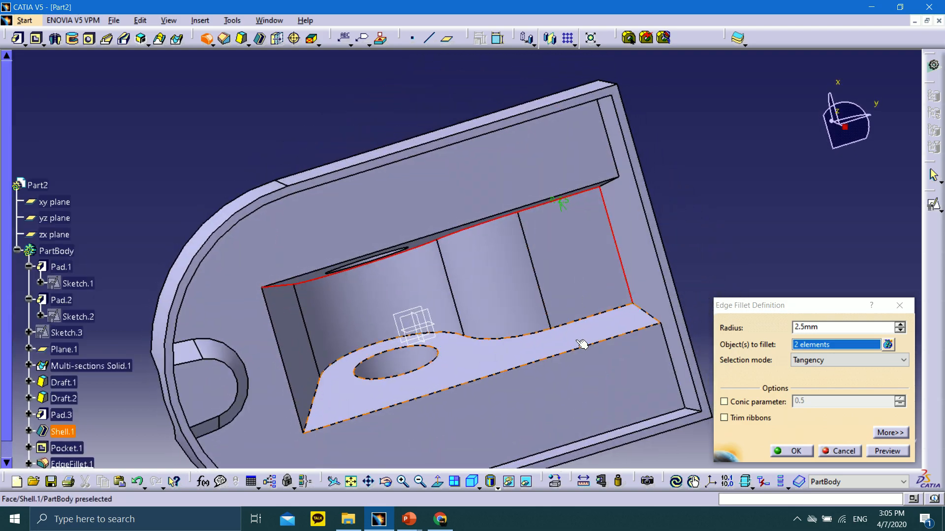
left_click(577, 322)
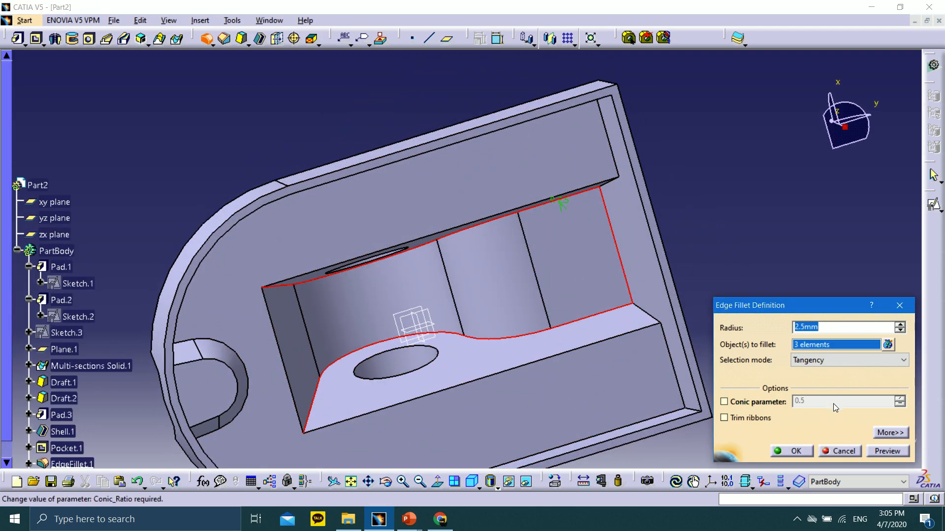
left_click(809, 451)
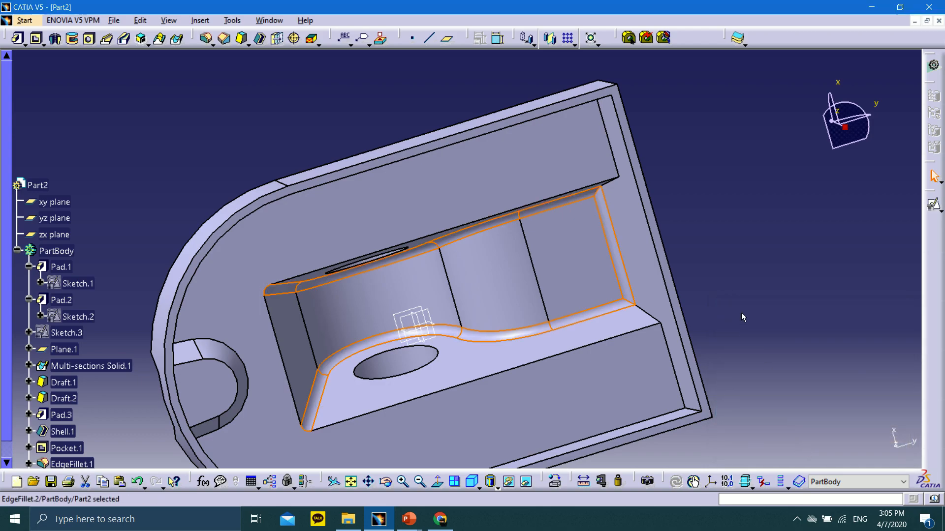
On the underside, create a 5 mm edge fillet with Tangency selection along the edge chain around the upright's cavity opening
middle_click_drag(662, 265, 578, 104)
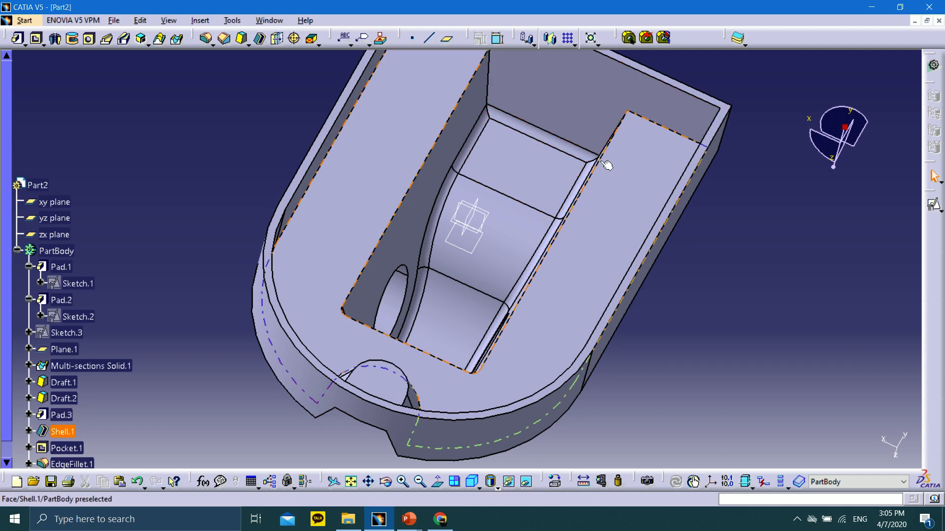
left_click(207, 39)
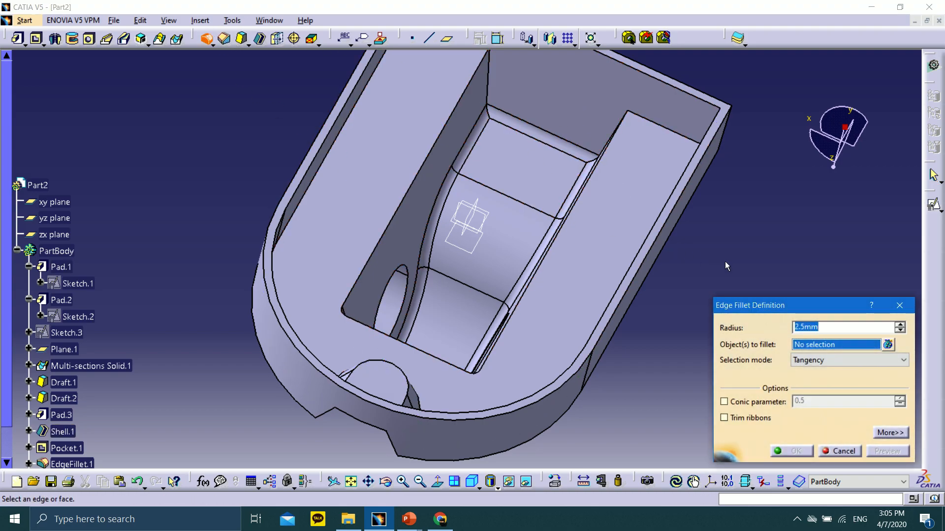
type("5")
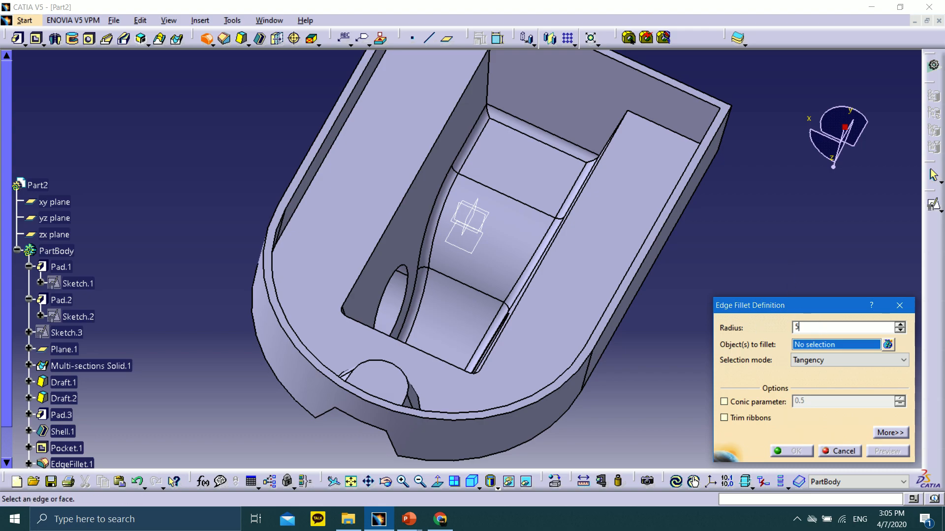
left_click(618, 141)
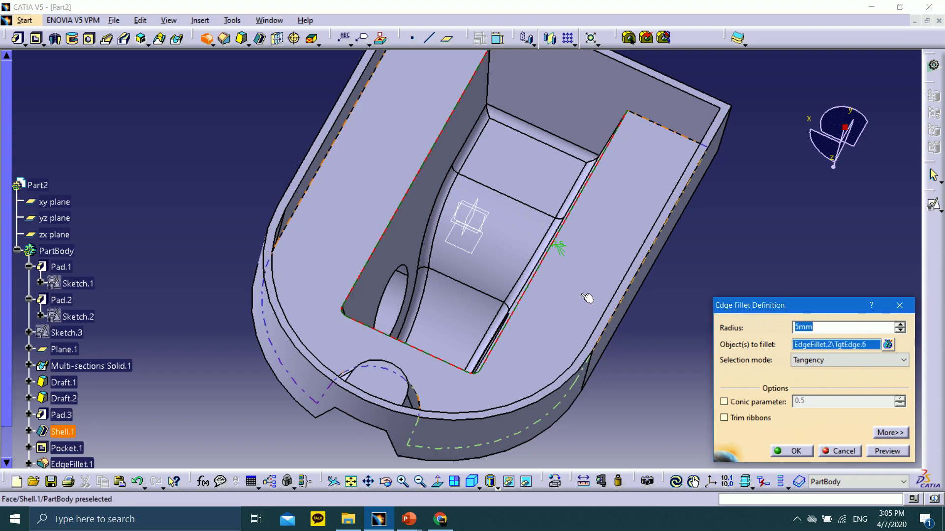
middle_click_drag(566, 196, 633, 230)
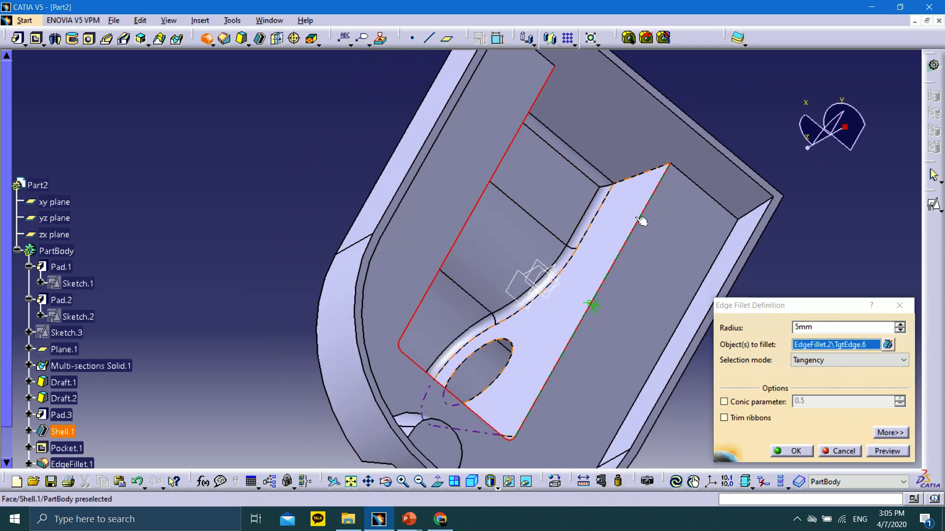
left_click(891, 451)
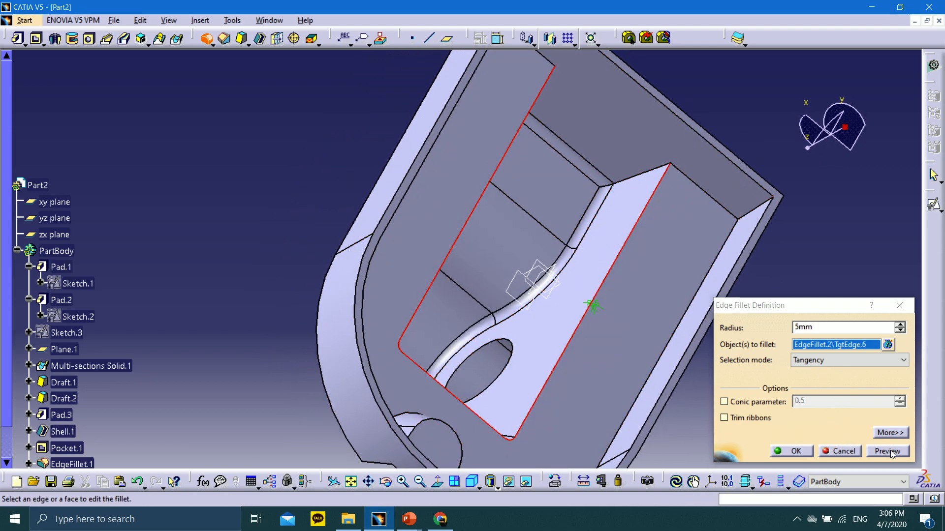
left_click(790, 452)
Inspect the filleted cavity and the part's exterior, and show the part in the isometric view
middle_click_drag(652, 267, 550, 260)
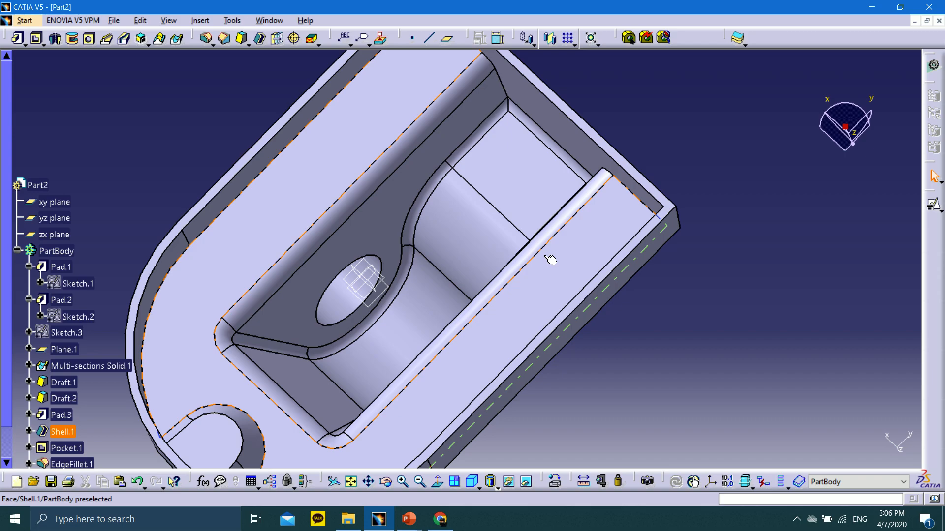
middle_click_drag(550, 260, 521, 412)
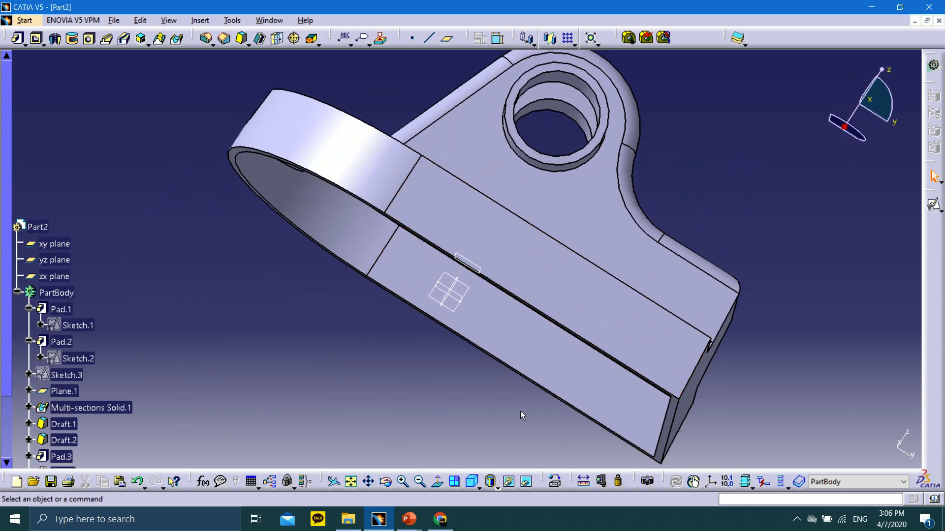
left_click(477, 489)
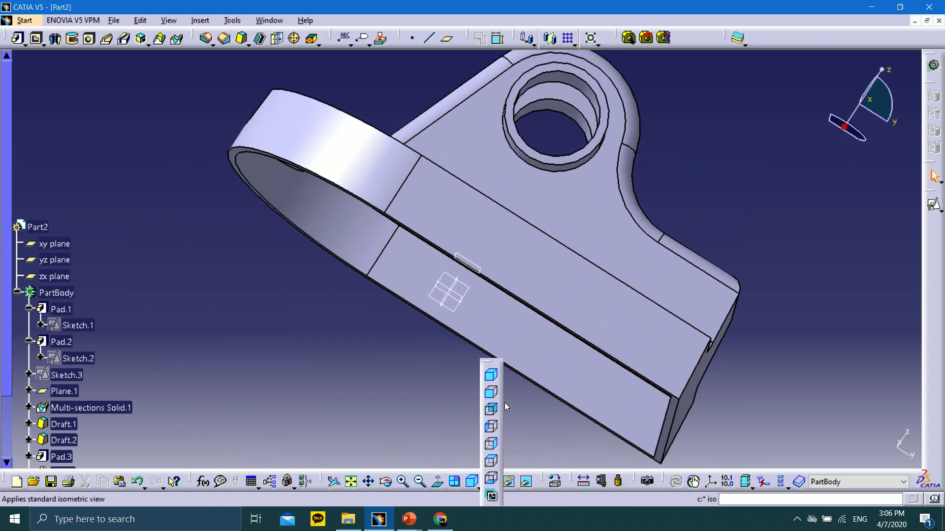
left_click(490, 375)
middle_click_drag(634, 234, 728, 231)
middle_click_drag(303, 238, 335, 279)
middle_click_drag(561, 294, 538, 276)
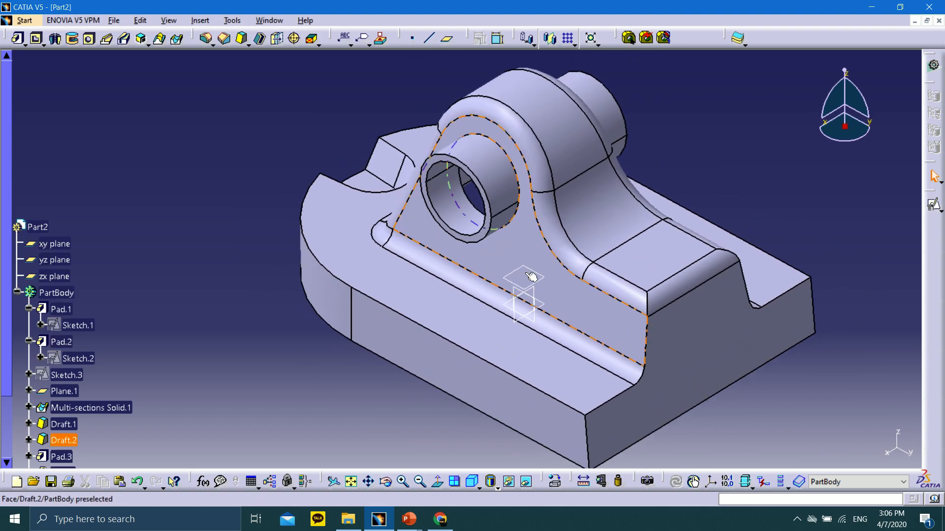
Hide Plane.1 and the zx, yz and xy reference planes
scroll(54, 258, "down", 2)
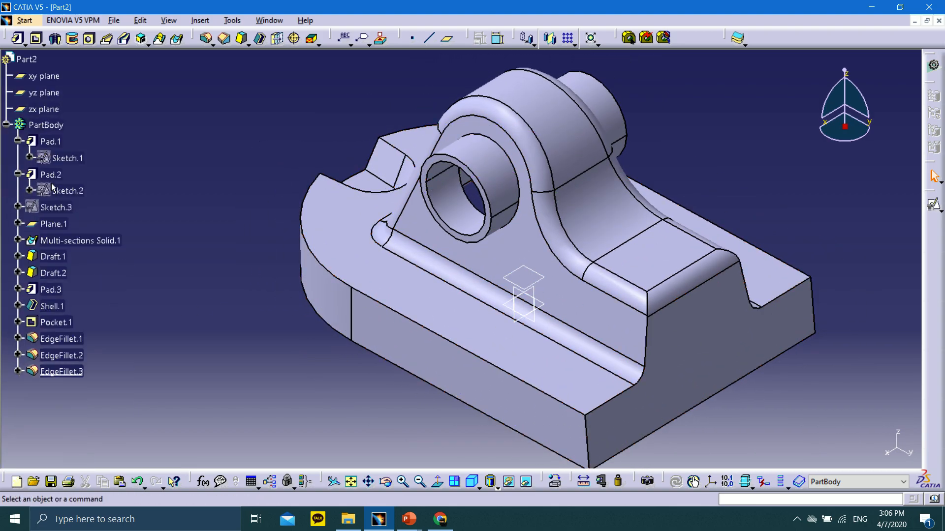
right_click(54, 225)
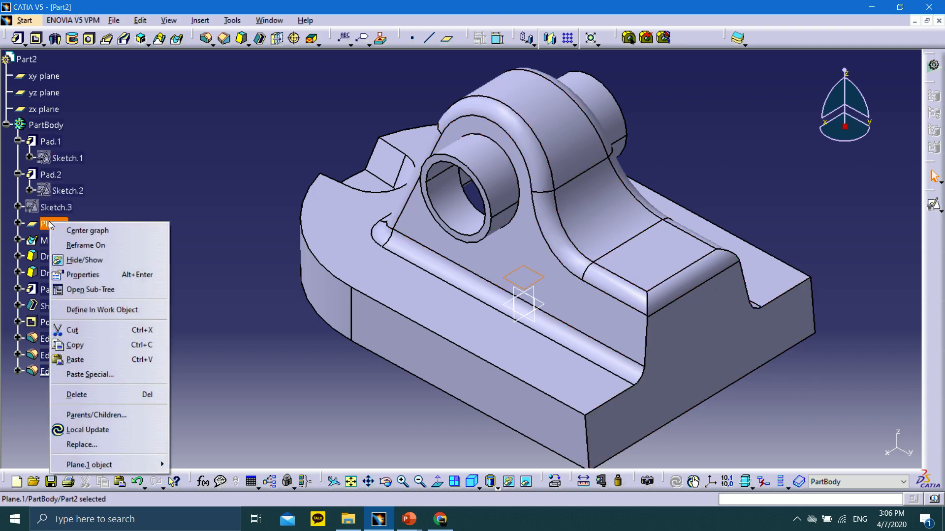
left_click(88, 260)
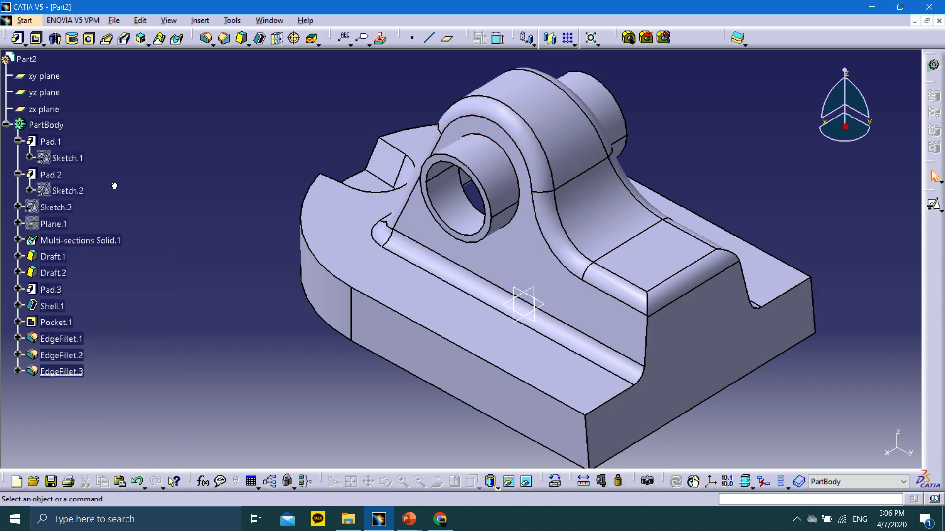
right_click(57, 111)
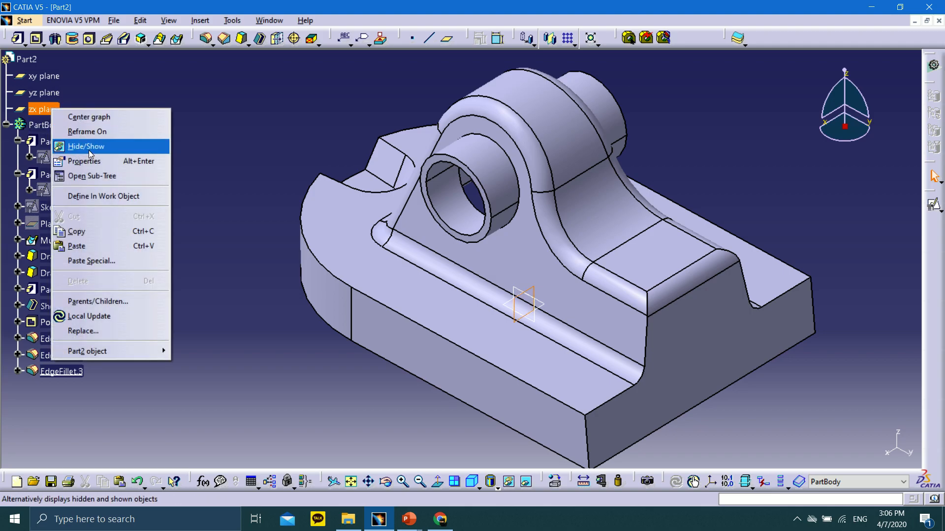
left_click(89, 147)
right_click(34, 94)
left_click(70, 132)
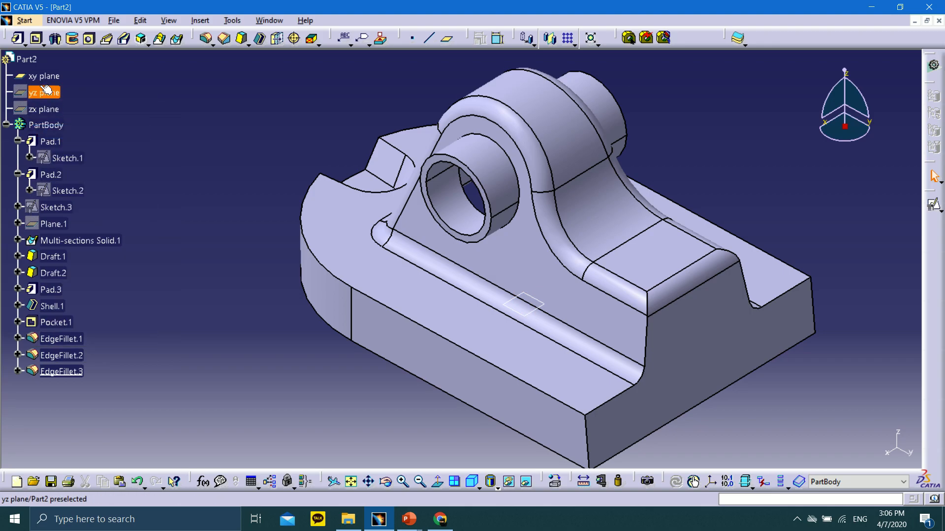
right_click(42, 77)
left_click(79, 118)
Collapse the Pad.1 and Pad.2 branches of the specification tree
middle_click_drag(221, 199, 133, 174)
middle_click_drag(181, 129, 208, 147)
middle_click_drag(387, 293, 389, 316)
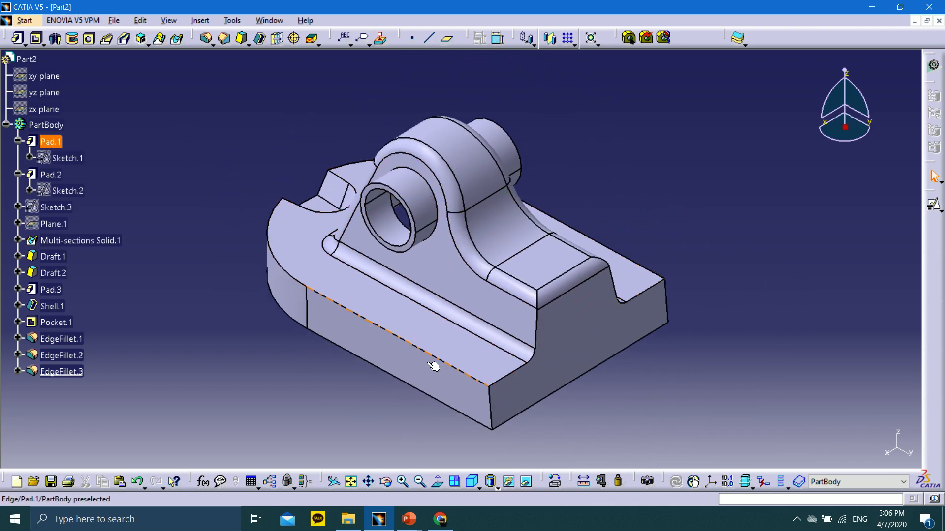
left_click(18, 142)
left_click(18, 158)
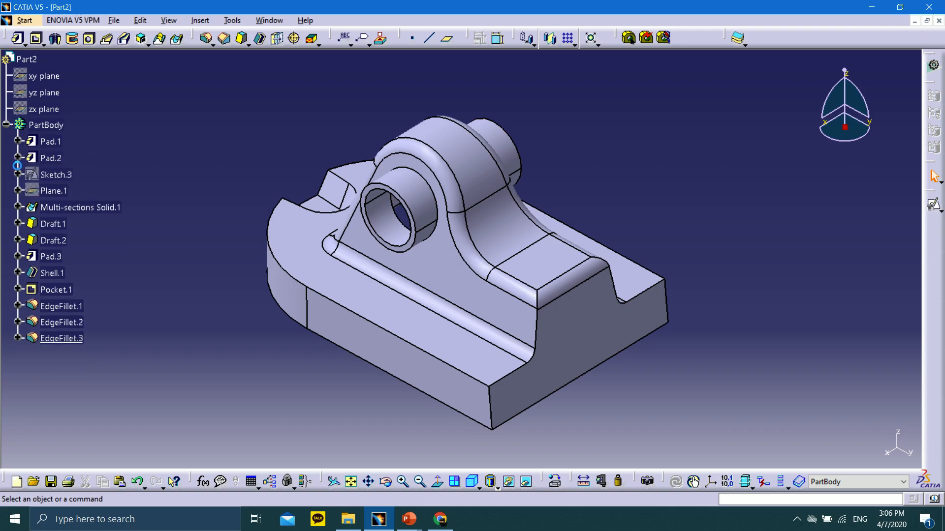
Examine the finished bracket from its rounded, notched end
middle_click_drag(369, 337, 544, 92)
middle_click_drag(454, 295, 521, 296)
scroll(548, 316, "down", 2)
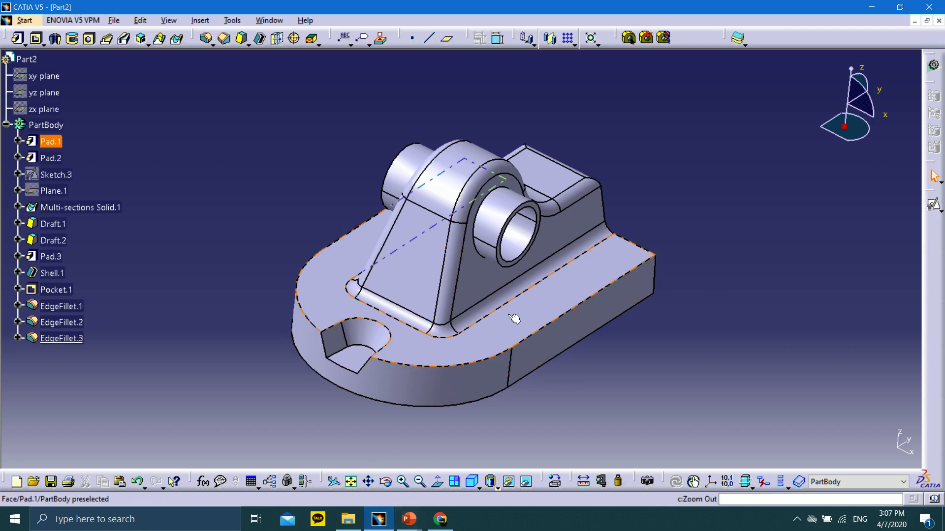
scroll(552, 295, "down", 2)
scroll(548, 291, "up", 1)
scroll(552, 293, "up", 1)
middle_click_drag(601, 301, 566, 270)
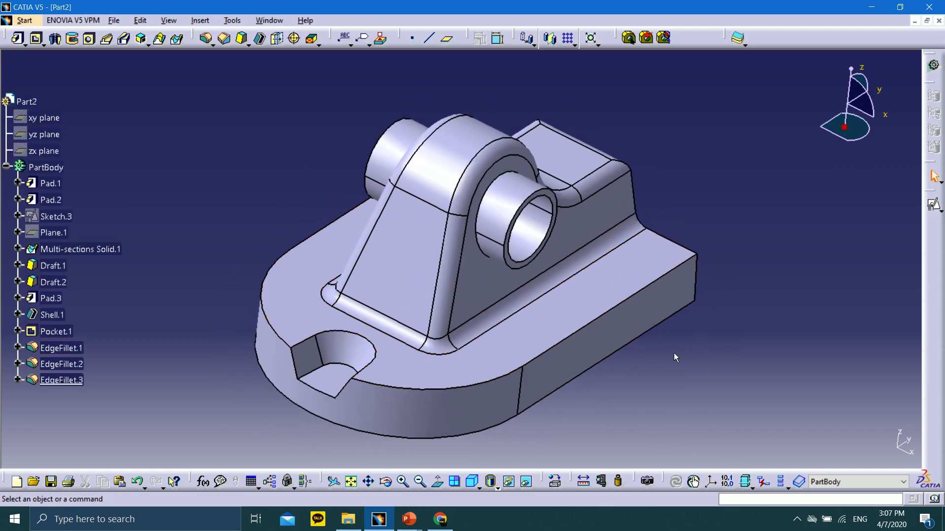
Switch to the PowerPoint slide show and advance through the fillet slides to slide 39 with the finished bracket
mouse_move(409, 519)
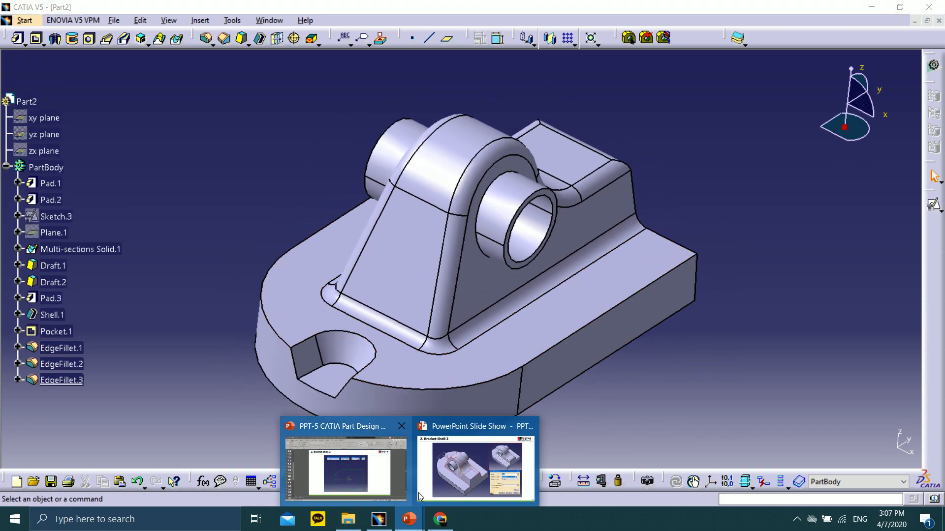
left_click(423, 487)
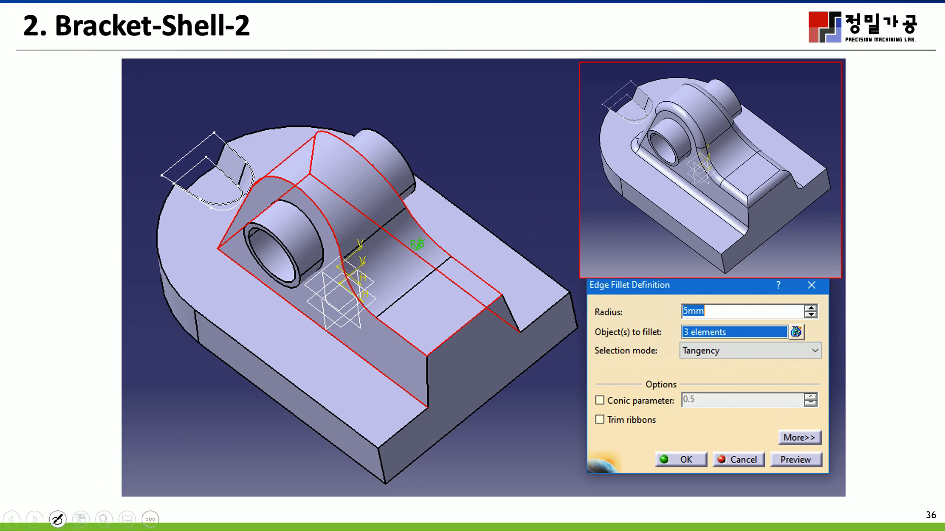
left_click(36, 520)
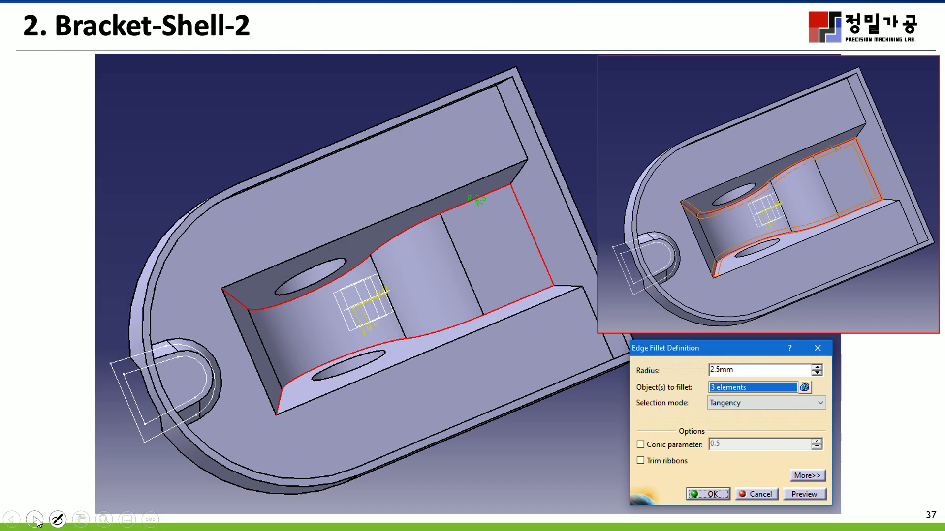
left_click(36, 520)
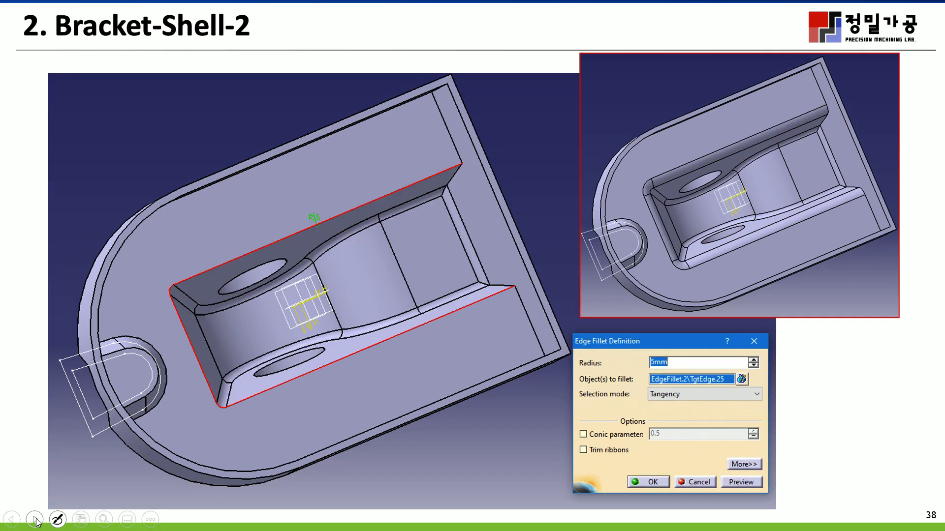
left_click(35, 520)
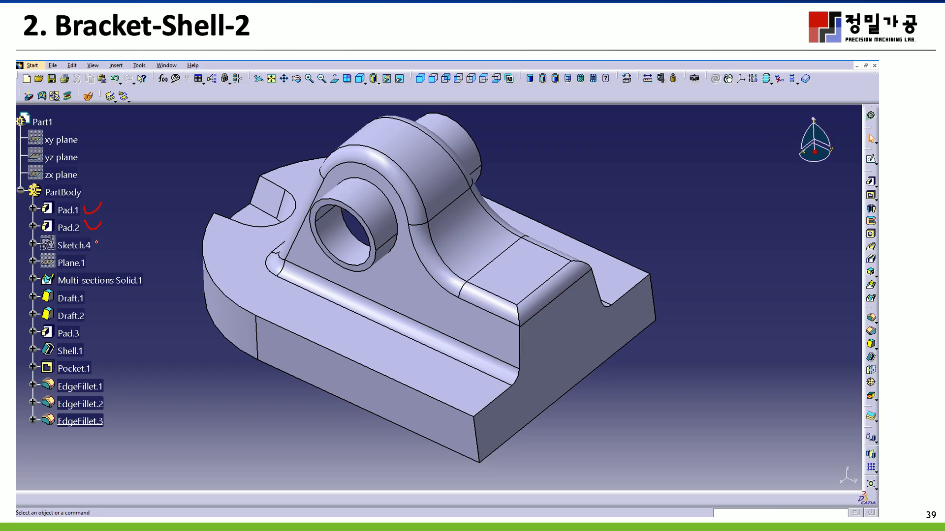
Mark the tree features, model details and slide title in red ink on slide 39, and erase all the ink
left_click_drag(231, 220, 260, 154)
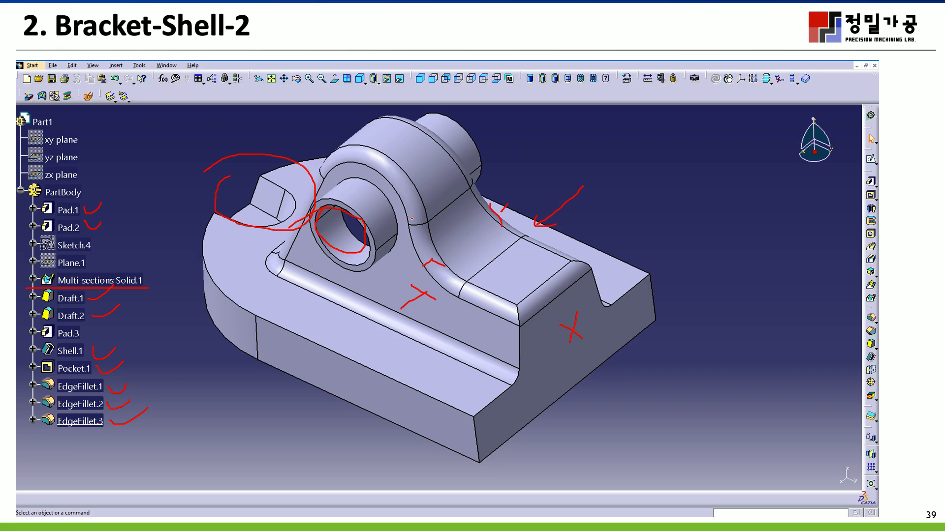
left_click(58, 519)
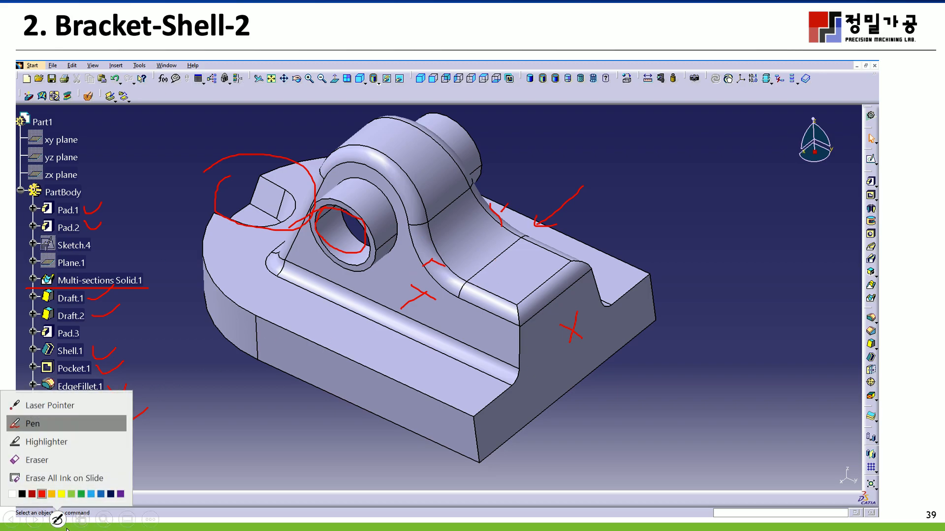
left_click(65, 480)
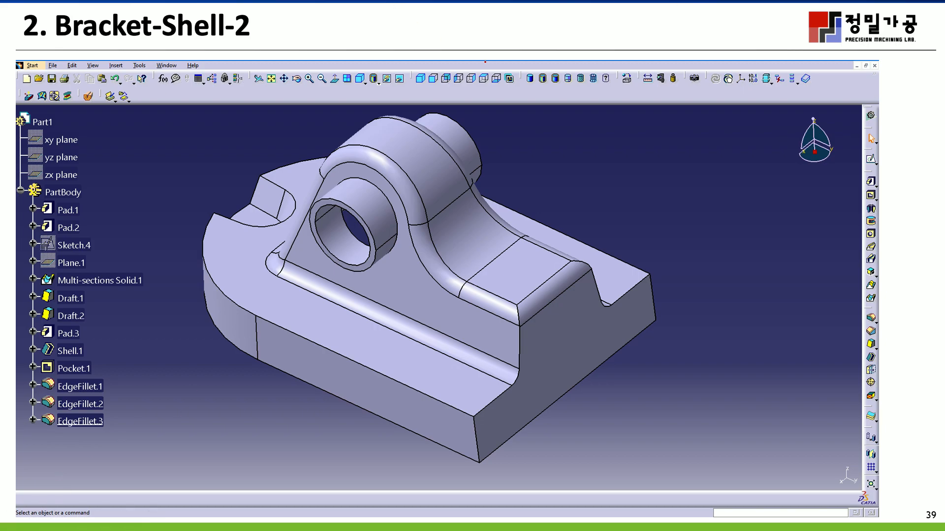
left_click_drag(17, 38, 213, 38)
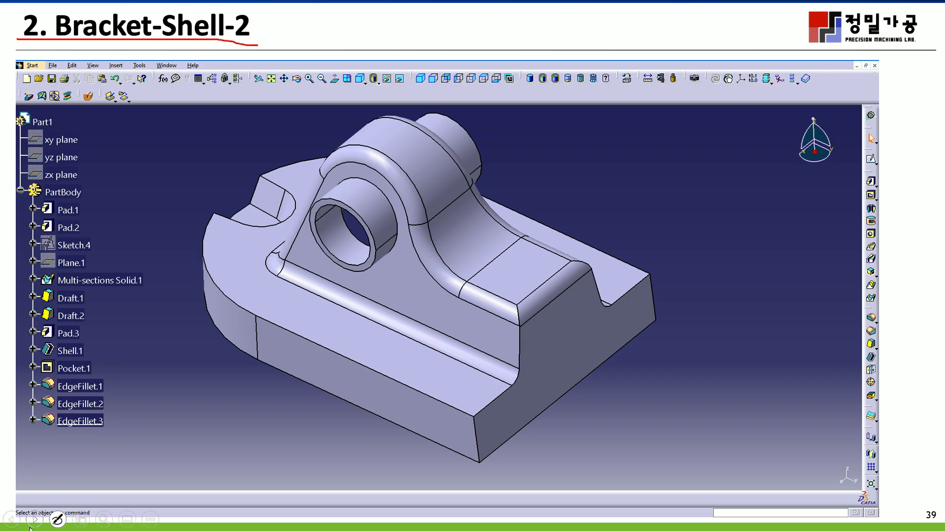
left_click(58, 516)
left_click(55, 475)
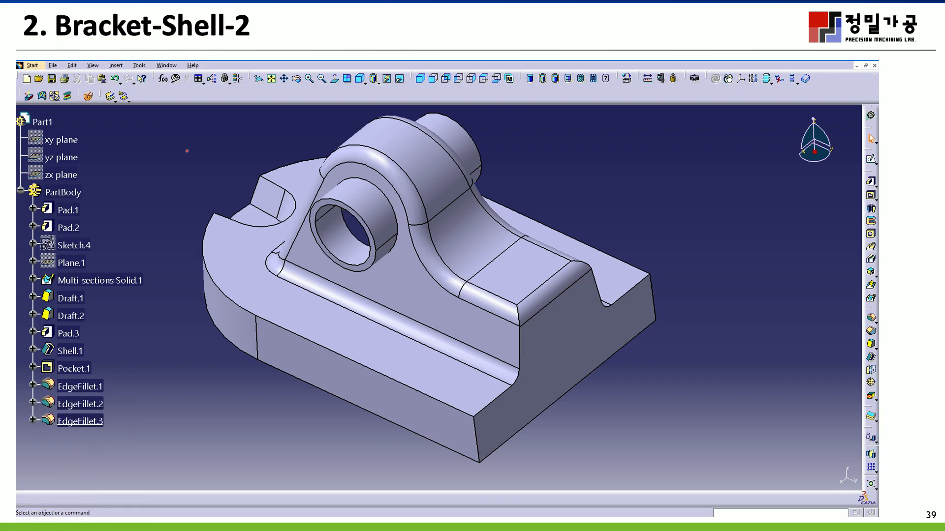
Advance to the Bracket-Shell-2 (Mass) slide and circle the Measure Inertia icon and the mass value in red ink
left_click(34, 520)
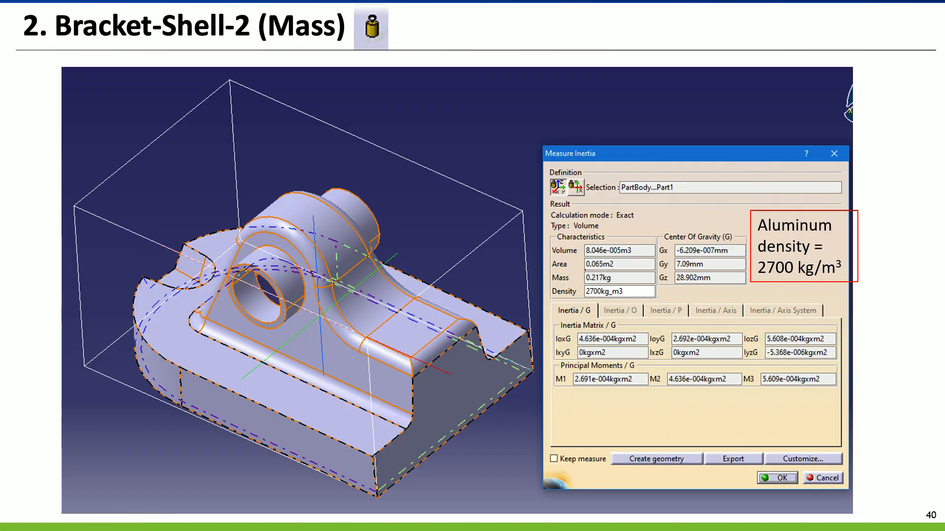
mouse_move(374, 8)
left_mouse_down()
mouse_move(347, 39)
mouse_move(397, 18)
mouse_move(367, 6)
left_mouse_up()
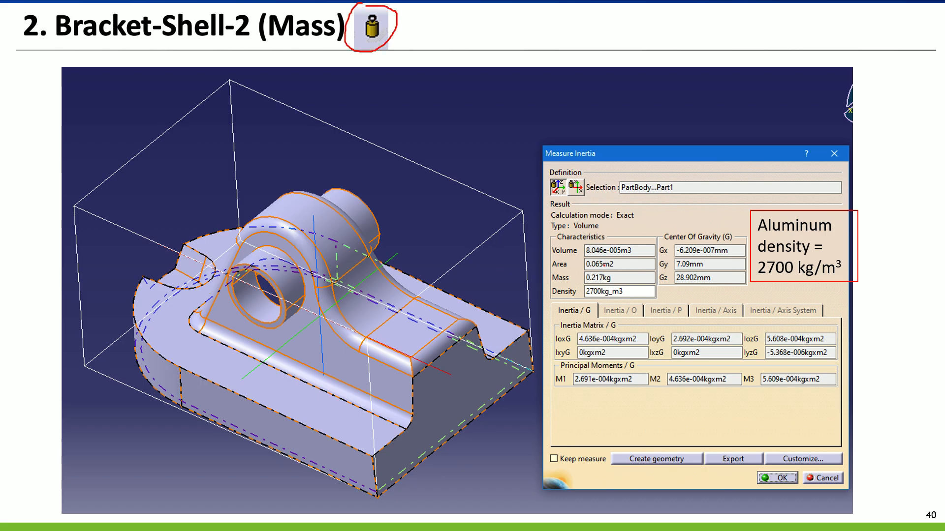
mouse_move(598, 274)
left_mouse_down()
mouse_move(582, 285)
mouse_move(611, 275)
mouse_move(593, 272)
left_mouse_up()
Switch to CATIA V5 and measure the inertia of the bracket's whole PartBody
key("super")
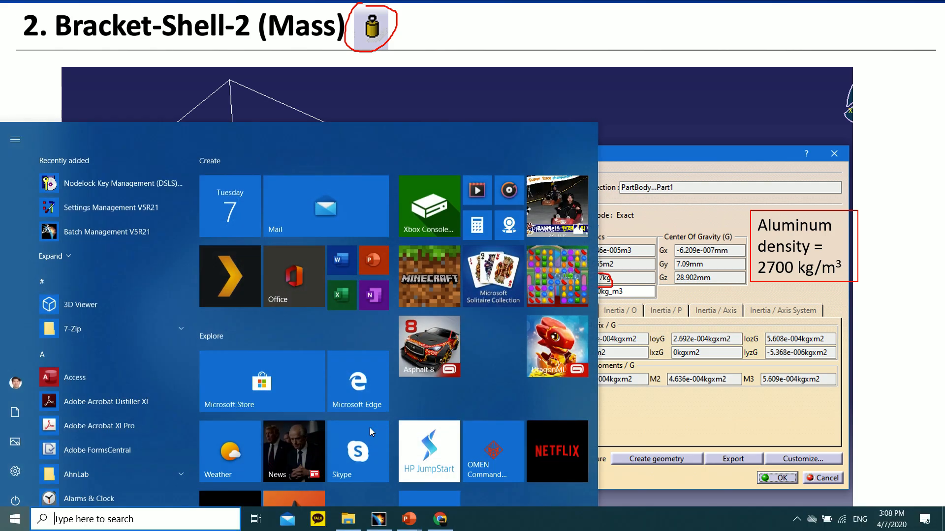
left_click(379, 519)
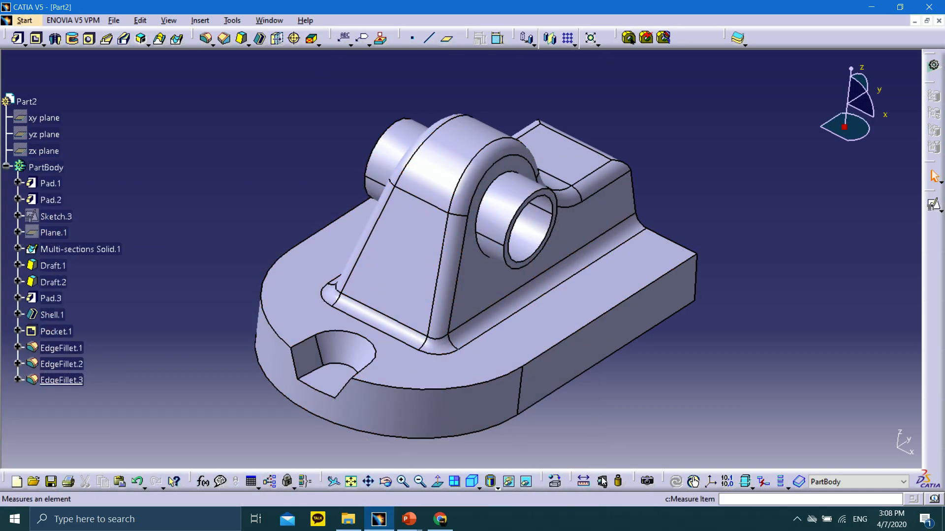
left_click(618, 481)
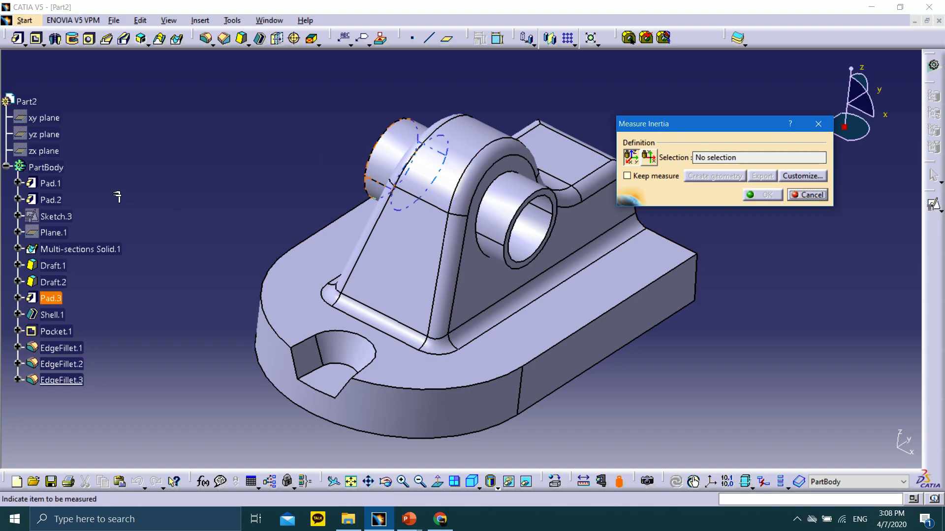
left_click(43, 168)
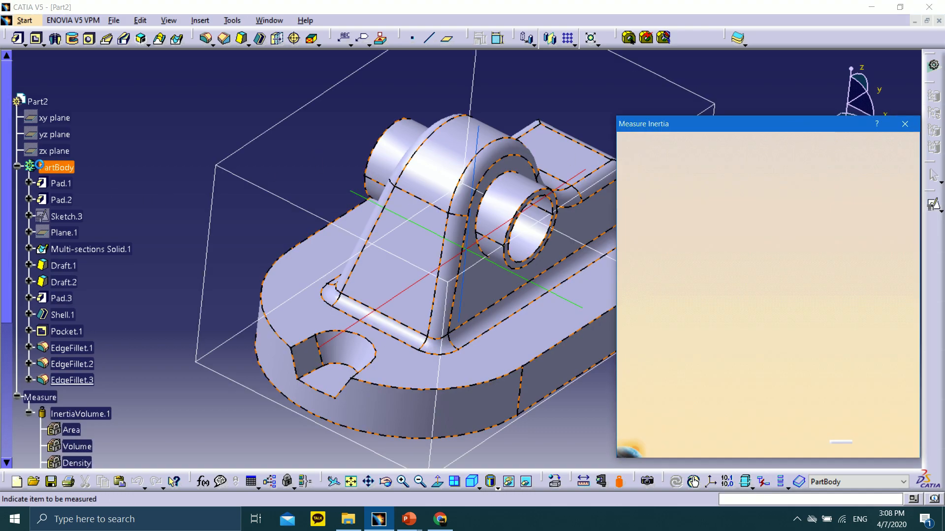
middle_click_drag(530, 179, 484, 180)
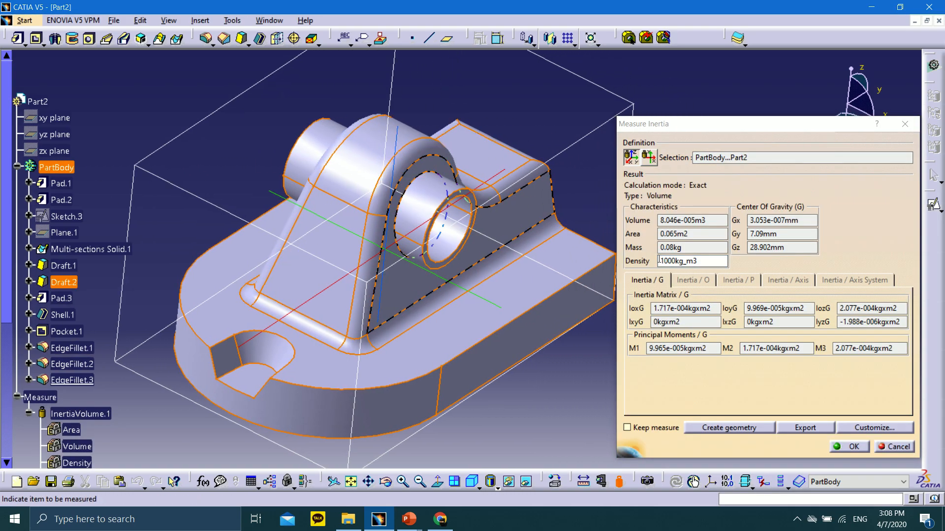
Set the density in the inertia measurement to 2700 kg/m3 and highlight the mass value
left_click_drag(660, 261, 676, 261)
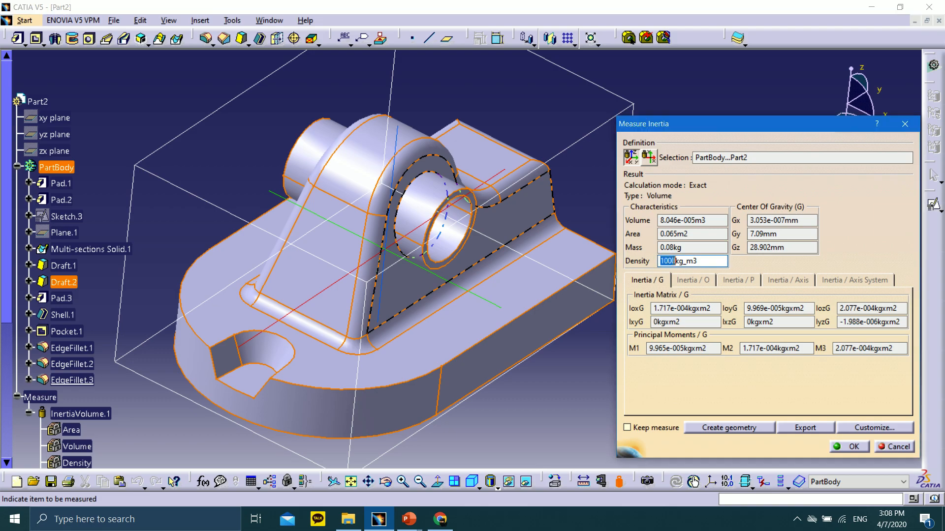
type("2700")
key("Return")
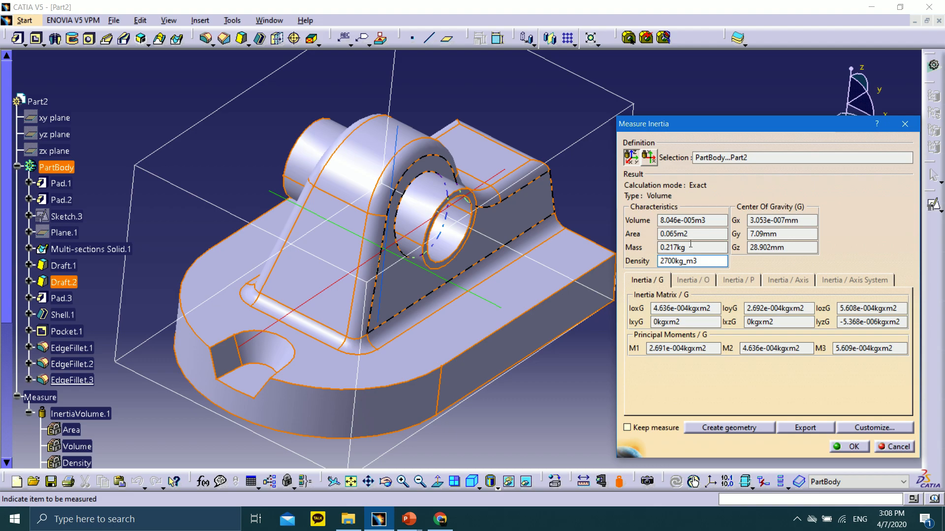
left_click_drag(687, 248, 659, 247)
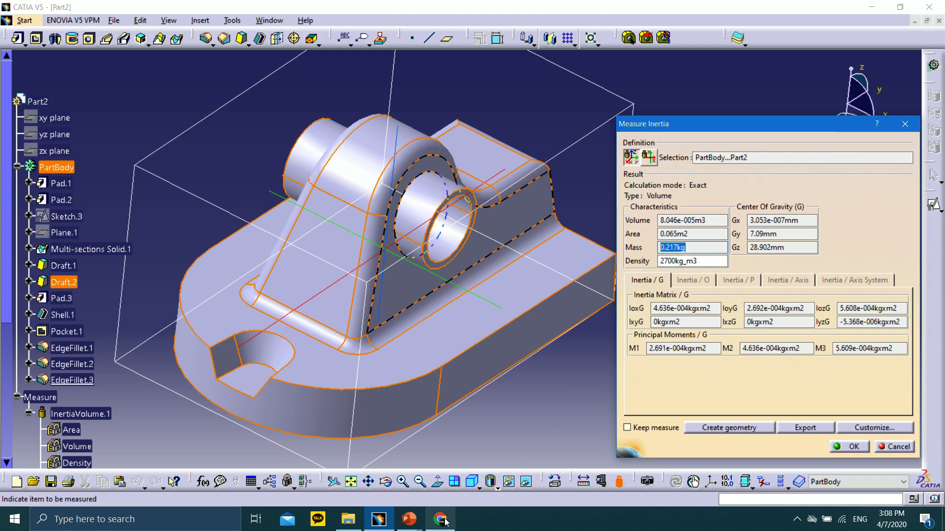
Return to the PowerPoint slide show, write m = ρ·V in ink, and mark the volume, mass, density and aluminium density note
left_click(408, 525)
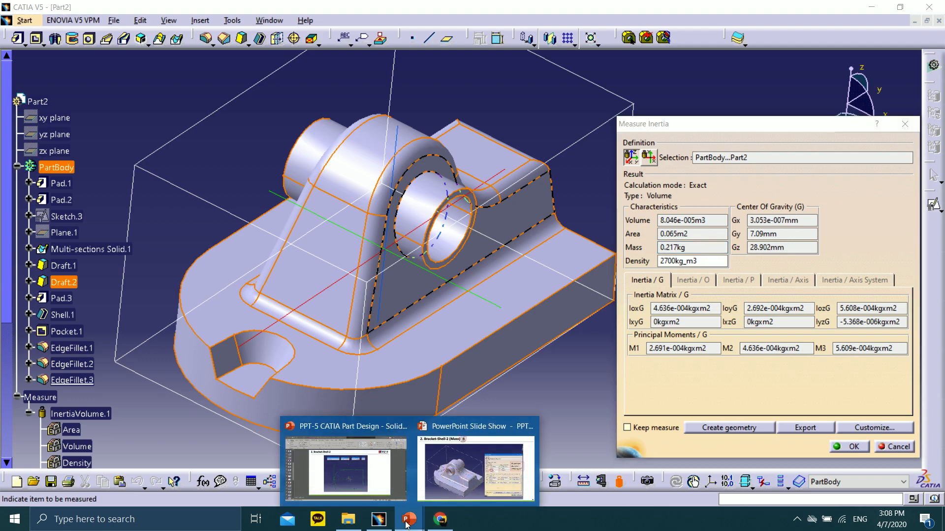
left_click(465, 485)
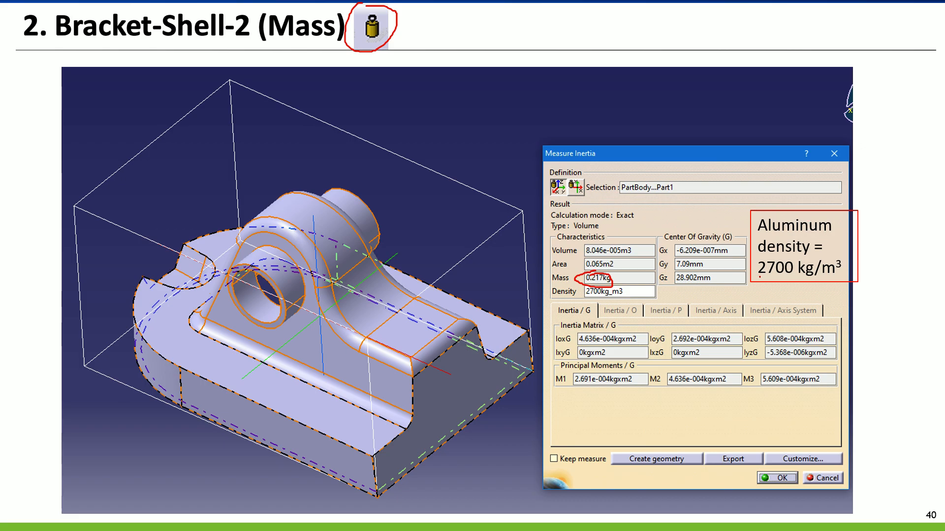
mouse_move(763, 255)
left_mouse_down()
mouse_move(768, 285)
mouse_move(797, 261)
mouse_move(757, 253)
mouse_move(749, 269)
mouse_move(793, 281)
mouse_move(766, 256)
left_mouse_up()
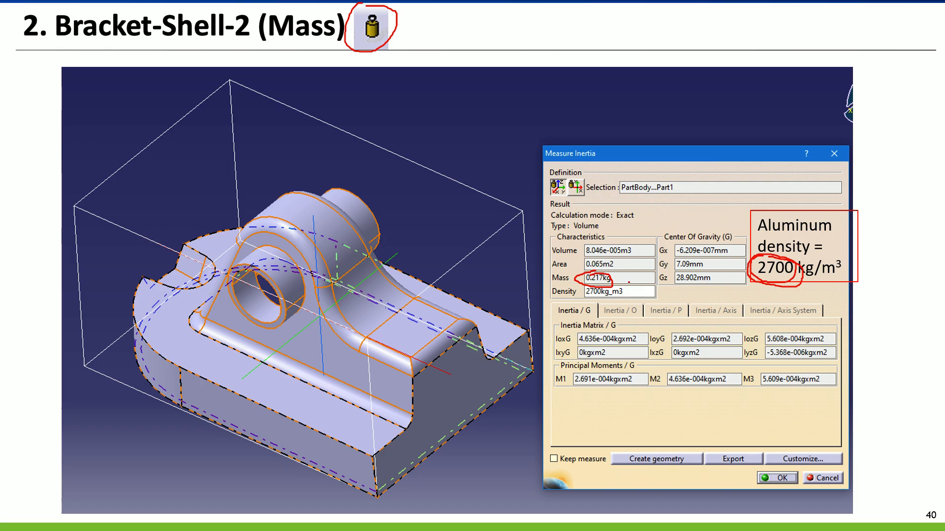
mouse_move(653, 202)
left_mouse_down()
mouse_move(665, 216)
mouse_move(698, 217)
mouse_move(728, 189)
left_mouse_up()
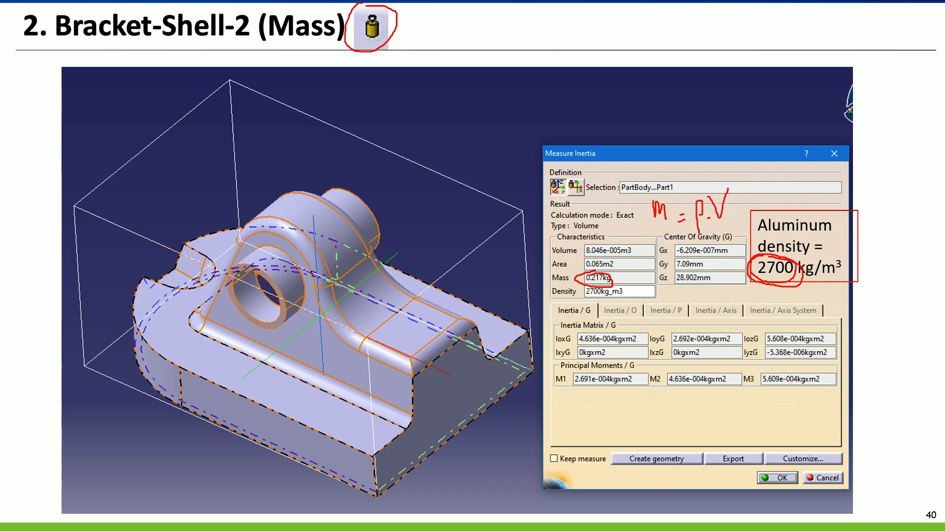
mouse_move(550, 240)
left_mouse_down()
mouse_move(564, 257)
mouse_move(639, 254)
mouse_move(568, 241)
mouse_move(545, 244)
mouse_move(544, 254)
mouse_move(631, 259)
mouse_move(639, 245)
mouse_move(544, 244)
left_mouse_up()
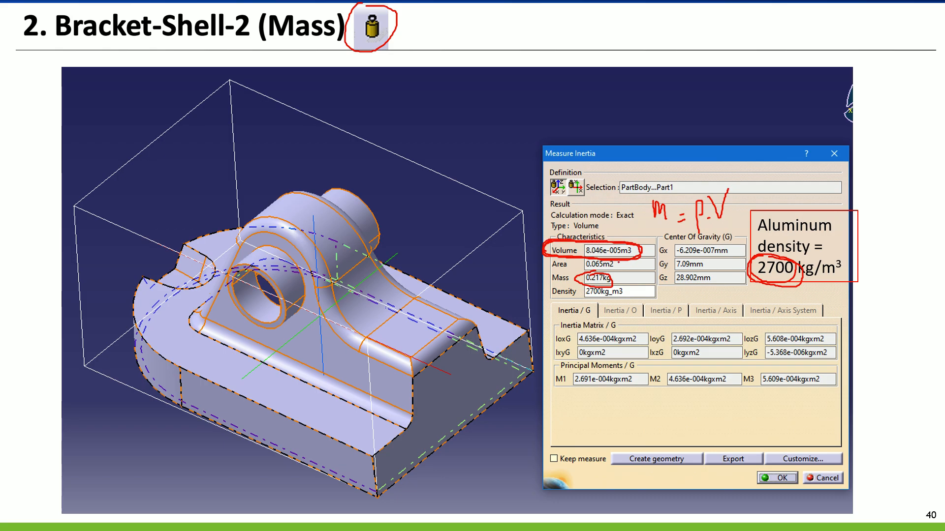
mouse_move(546, 286)
left_mouse_down()
mouse_move(552, 303)
mouse_move(627, 303)
mouse_move(544, 286)
mouse_move(611, 285)
mouse_move(547, 268)
left_mouse_up()
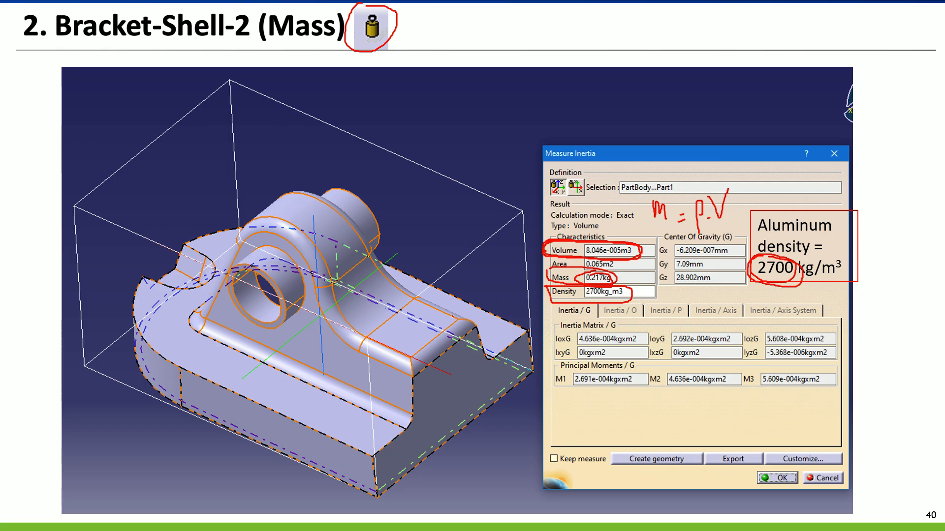
left_click_drag(753, 233, 837, 234)
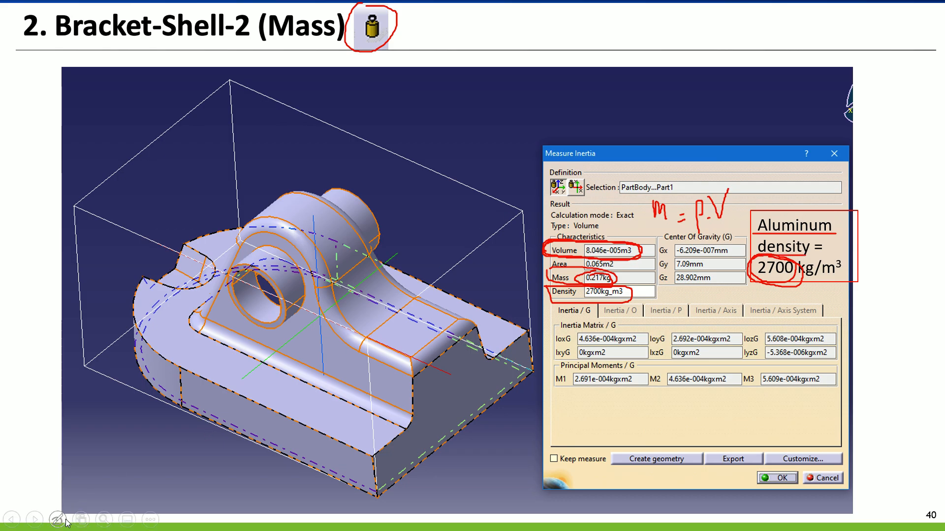
Erase all ink on the mass slide and advance to the first Homework slide
left_click(62, 520)
left_click(53, 477)
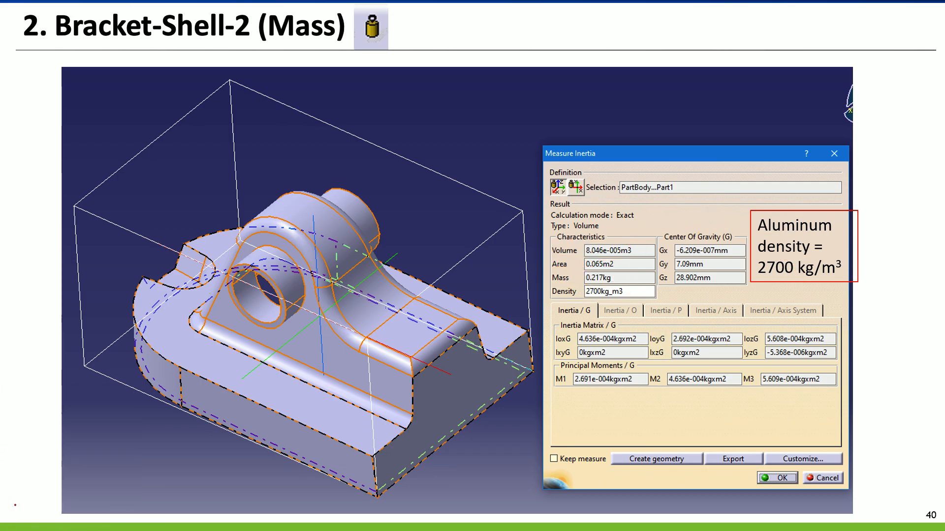
left_click(35, 520)
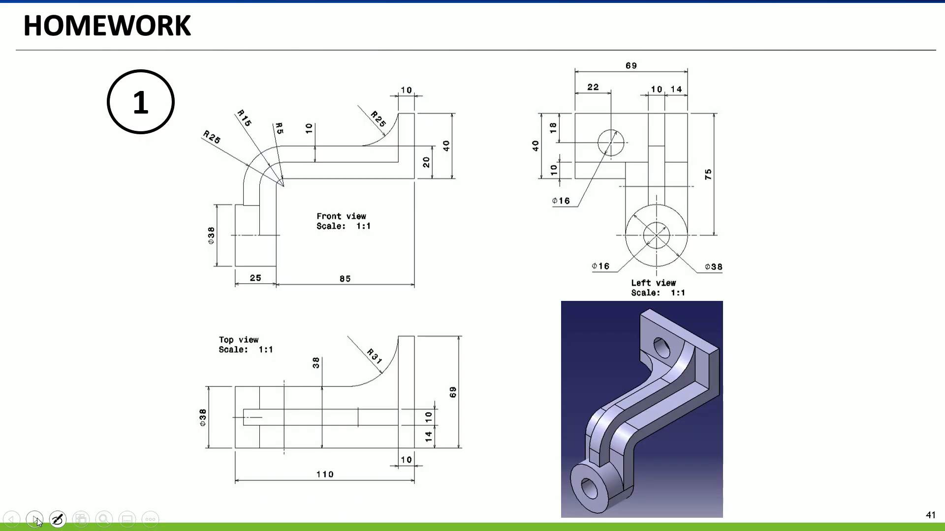
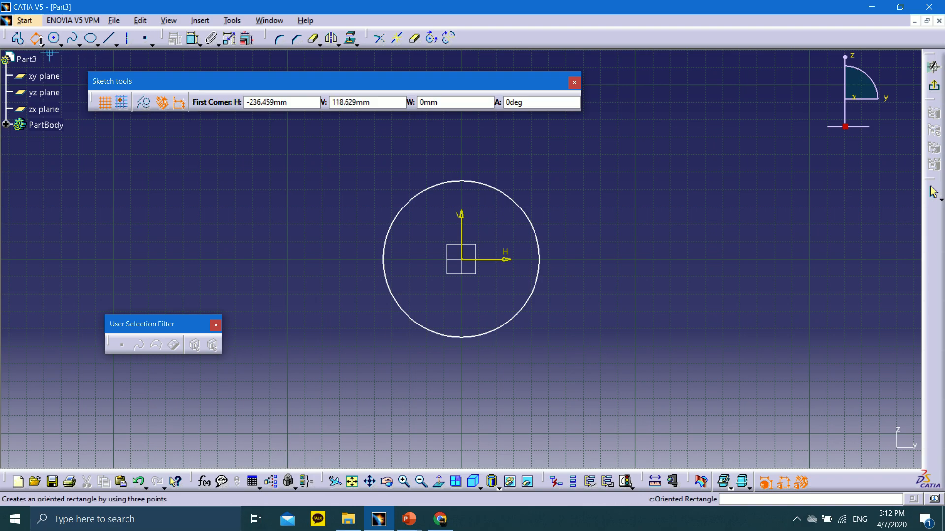
Draw an oriented rectangle about 18 mm high from the sketch origin, extending horizontally well past the circle's right side
left_click(42, 45)
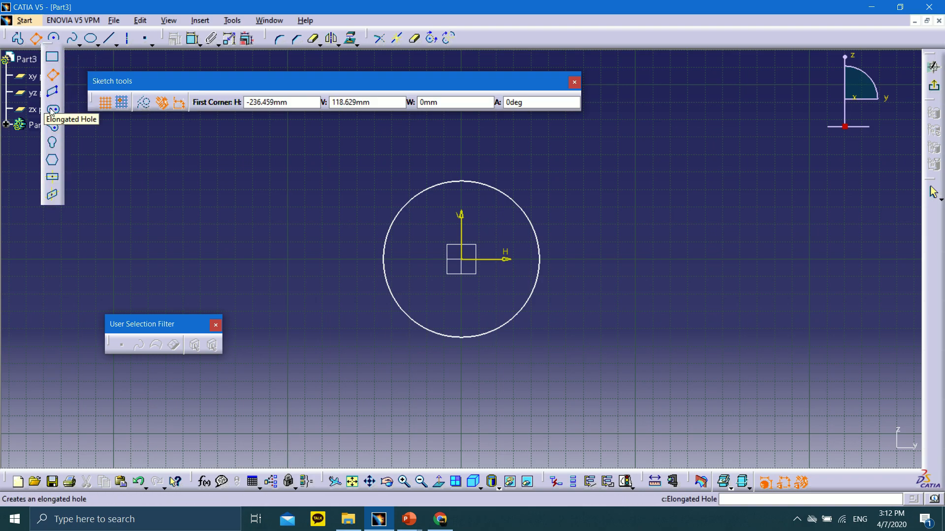
left_click(52, 77)
left_click(470, 266)
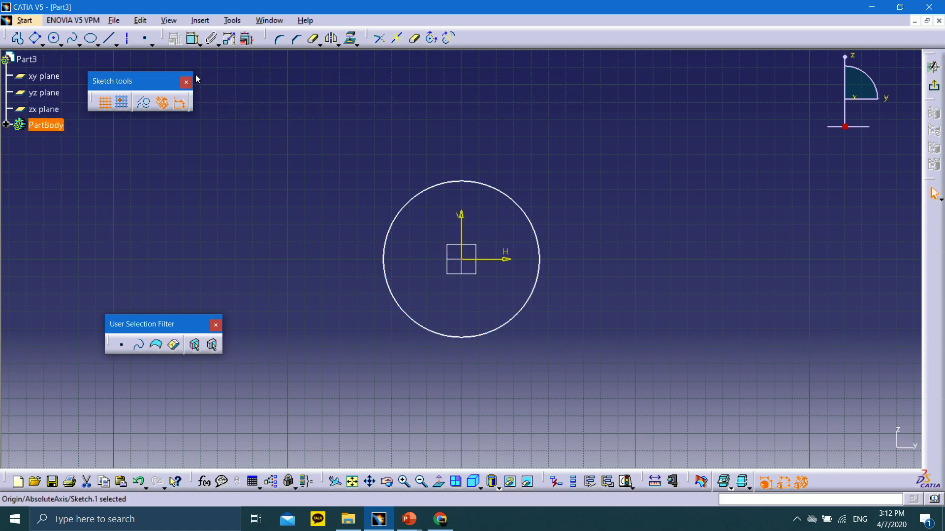
left_click(35, 38)
left_click(466, 261)
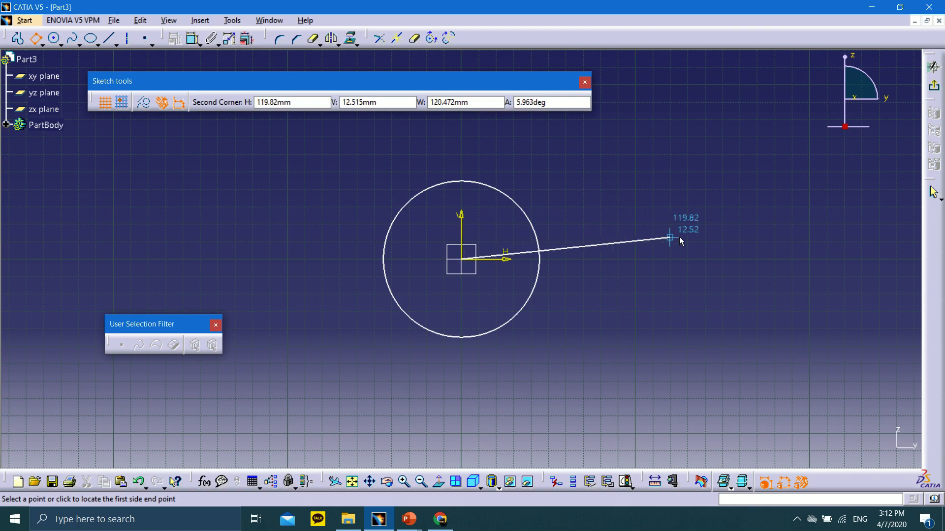
left_click(461, 228)
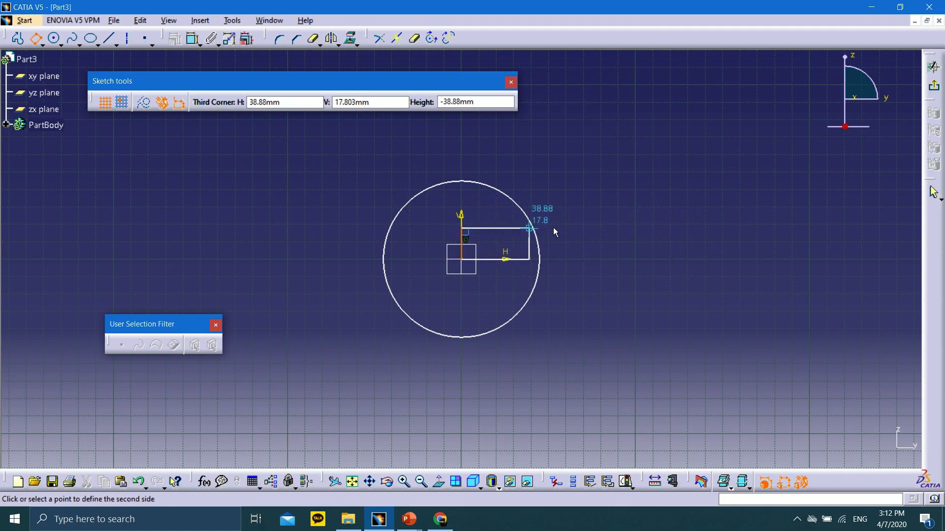
left_click(771, 229)
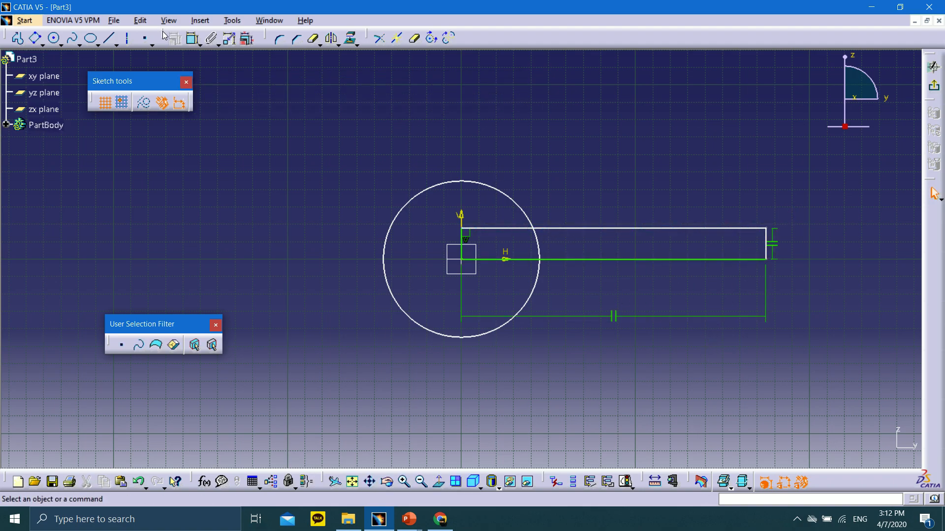
Draw a horizontal line about 45 mm long from the origin to the circle's left quadrant point
left_click(314, 39)
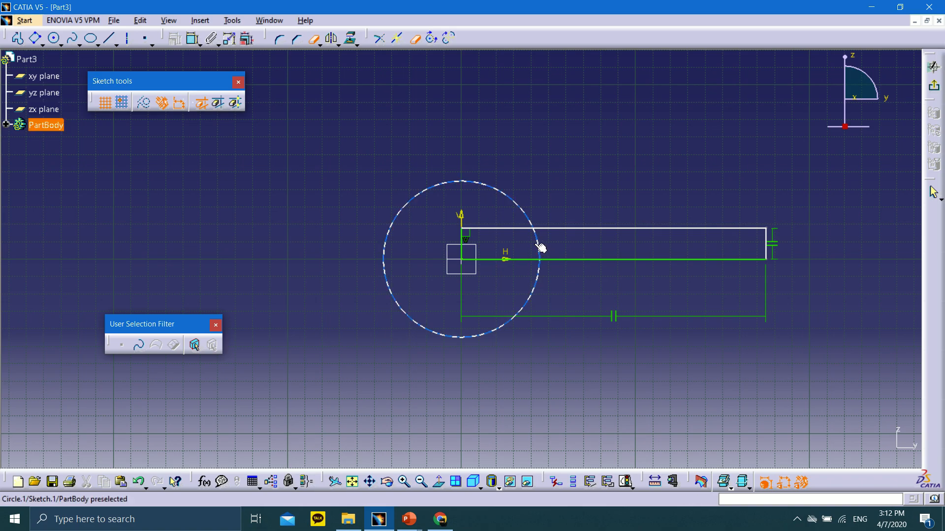
left_click(110, 38)
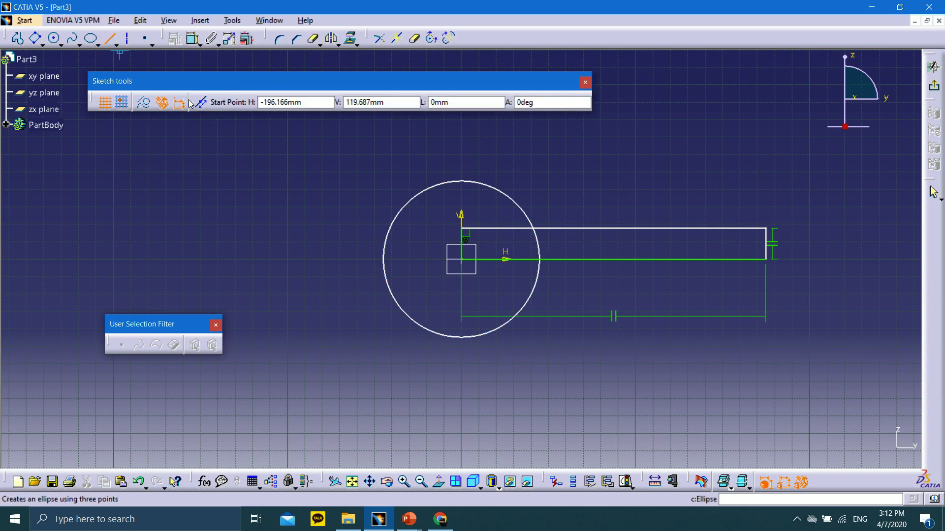
left_click(462, 260)
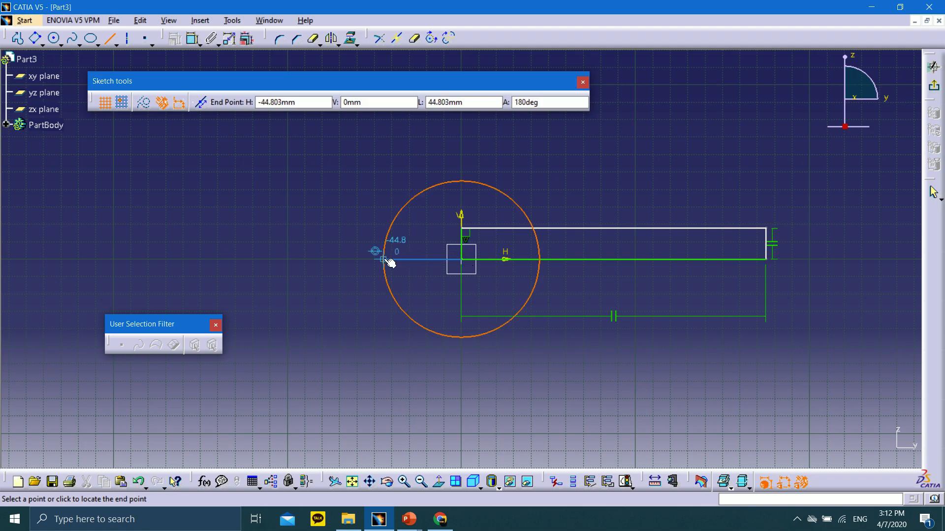
left_click(387, 261)
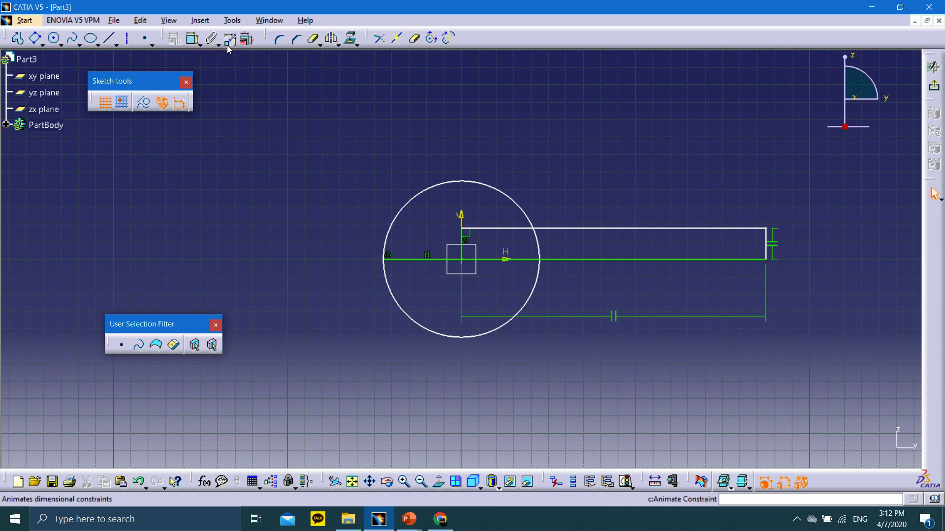
Quick-trim the rectangle's upper edge inside the circle, its left edge, and the circle's lower and right portions to leave the upper arc
left_click(315, 40)
left_click(486, 228)
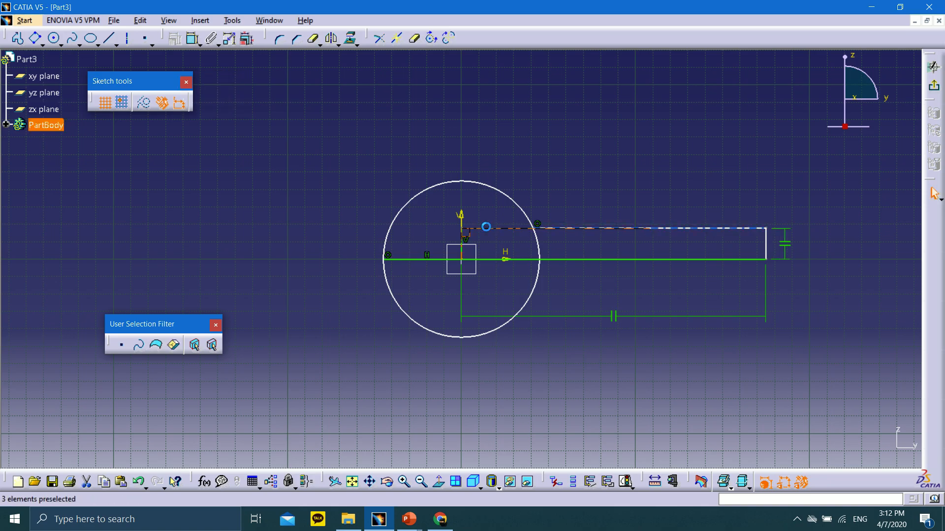
left_click(315, 39)
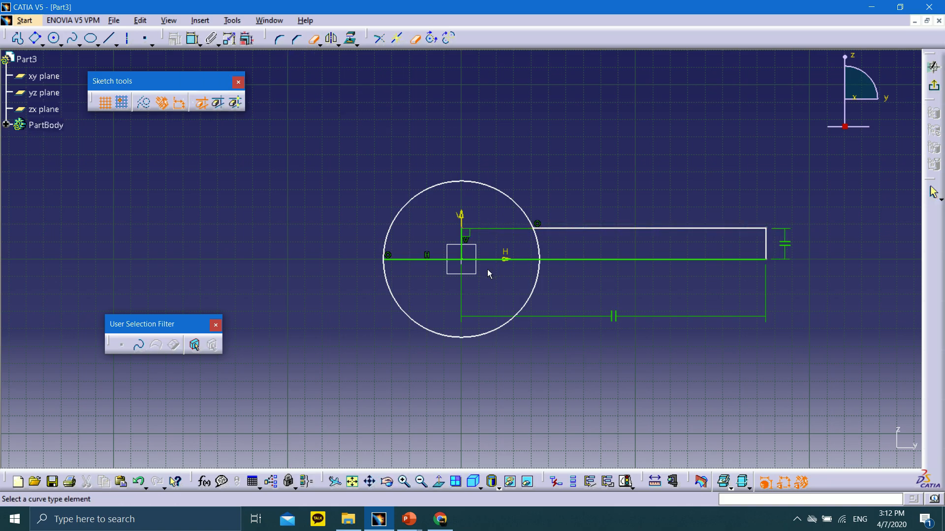
left_click(462, 239)
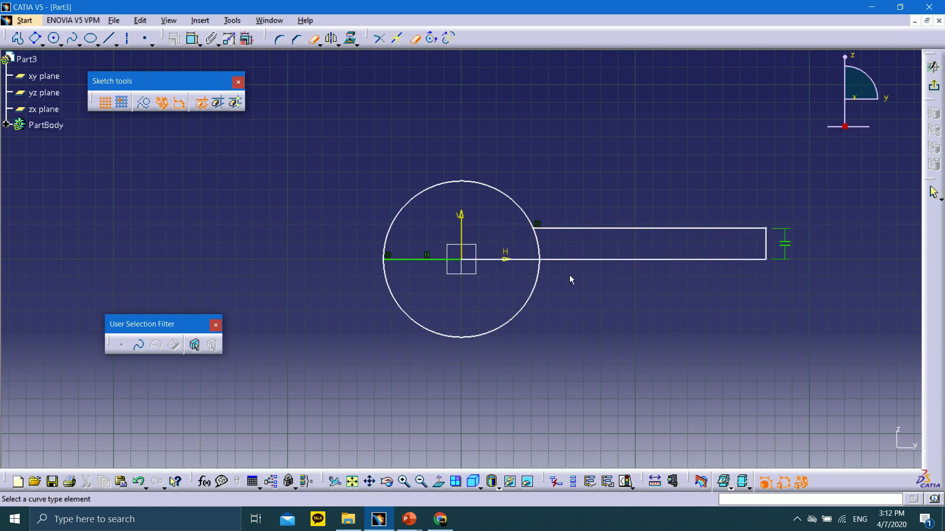
left_click(539, 238)
left_click(541, 282)
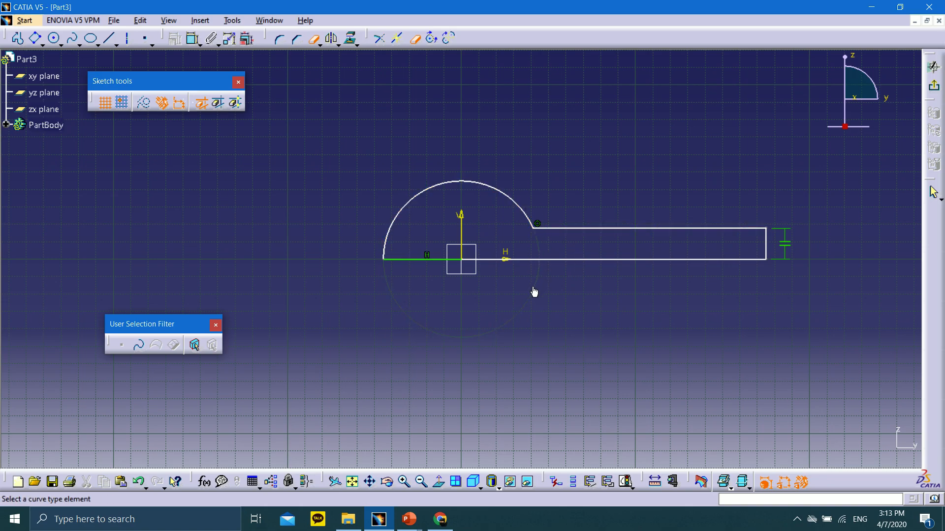
Remove the rectangle's remaining upper edge and redraw it as a horizontal line from the arc's right end to the right edge's upper endpoint
left_click(545, 227)
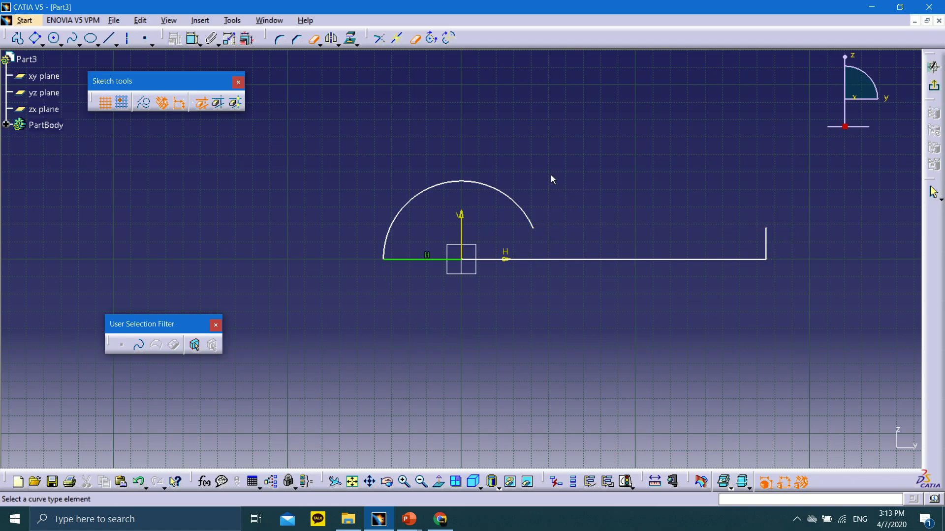
left_click(109, 38)
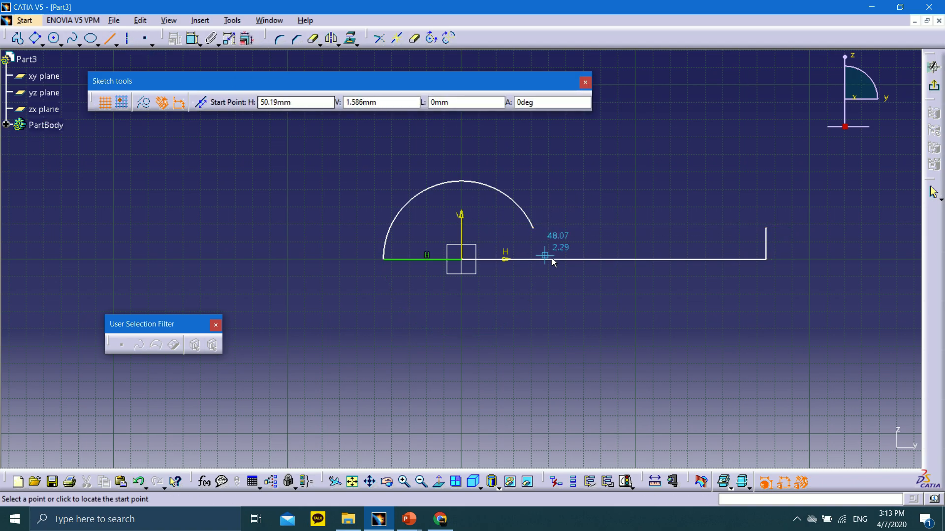
left_click(533, 228)
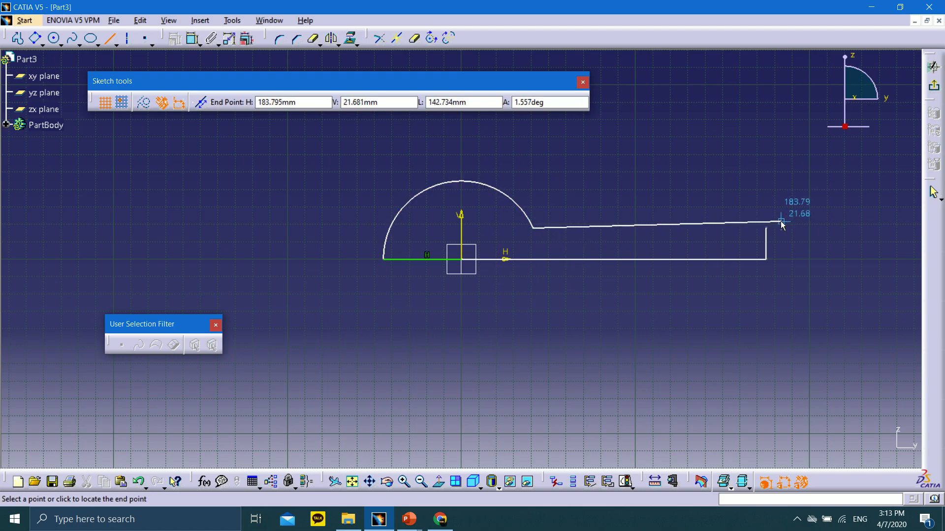
left_click(766, 227)
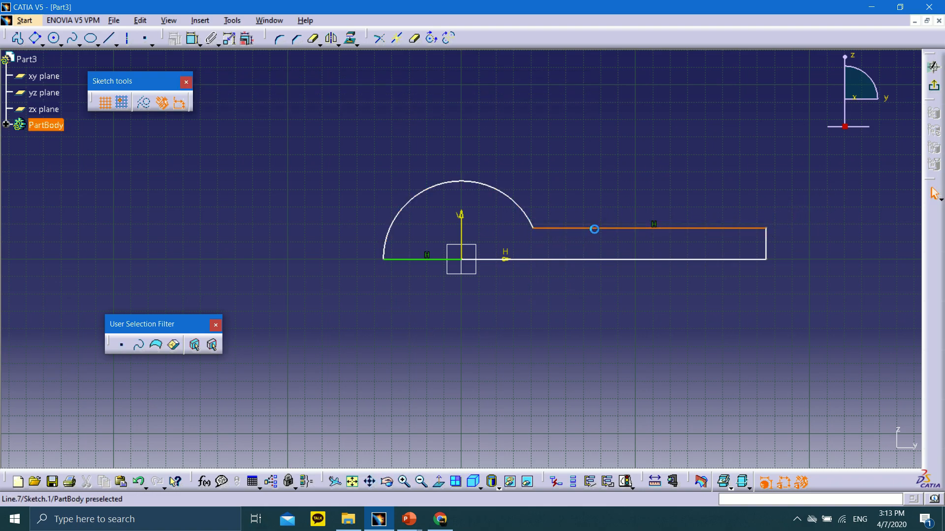
mouse_move(594, 230)
left_mouse_down()
mouse_move(575, 156)
mouse_move(614, 200)
mouse_move(604, 221)
left_mouse_up()
left_click(194, 40)
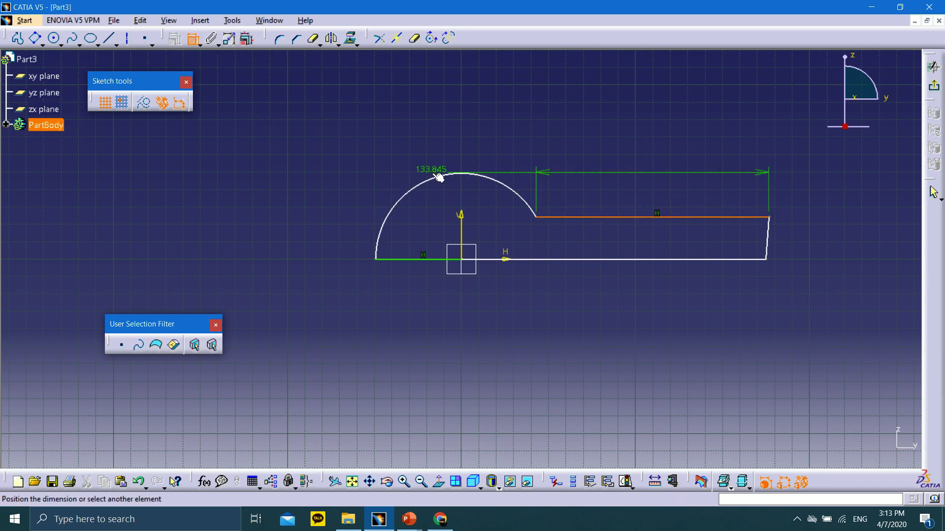
key("Escape")
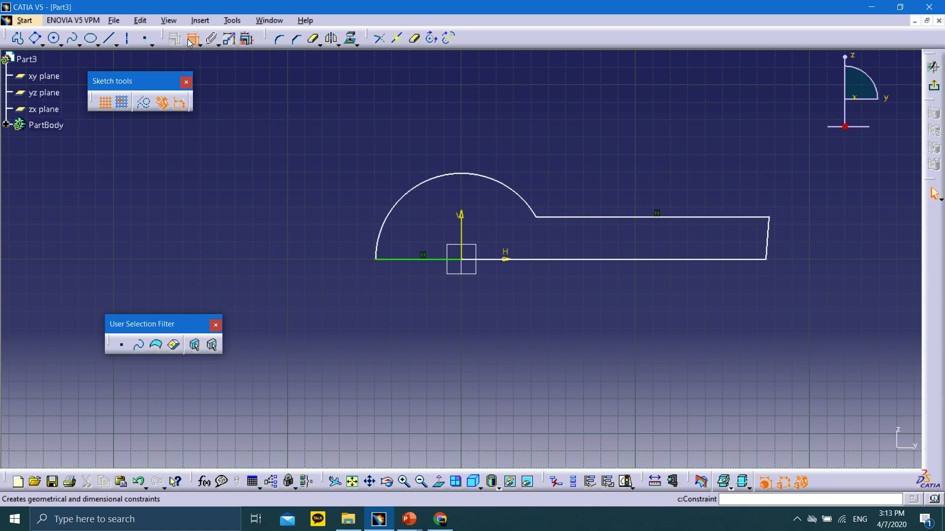
Dimension the arc's radius and set it to 15 mm, checking the Mini Pin Shaft drawing in the PowerPoint slide show
left_click(191, 39)
left_click(418, 186)
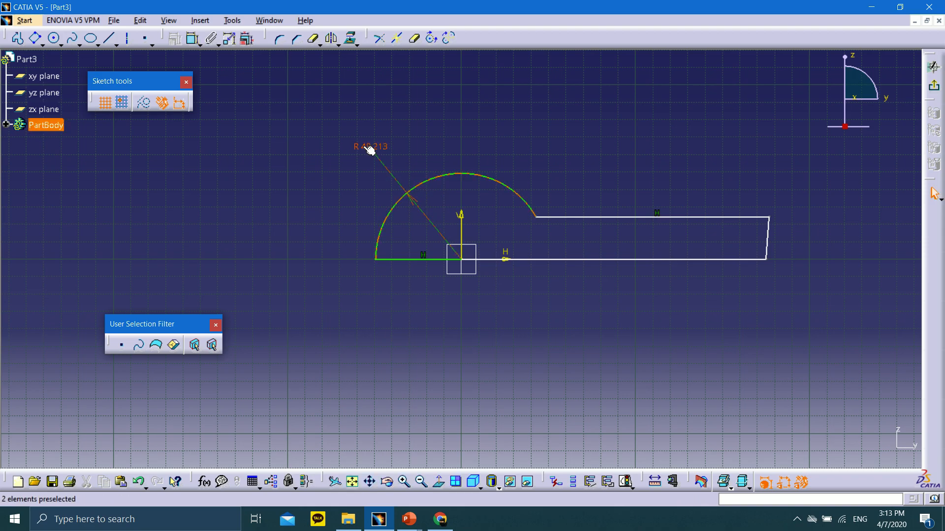
double_click(370, 150)
left_click_drag(632, 305, 155, 170)
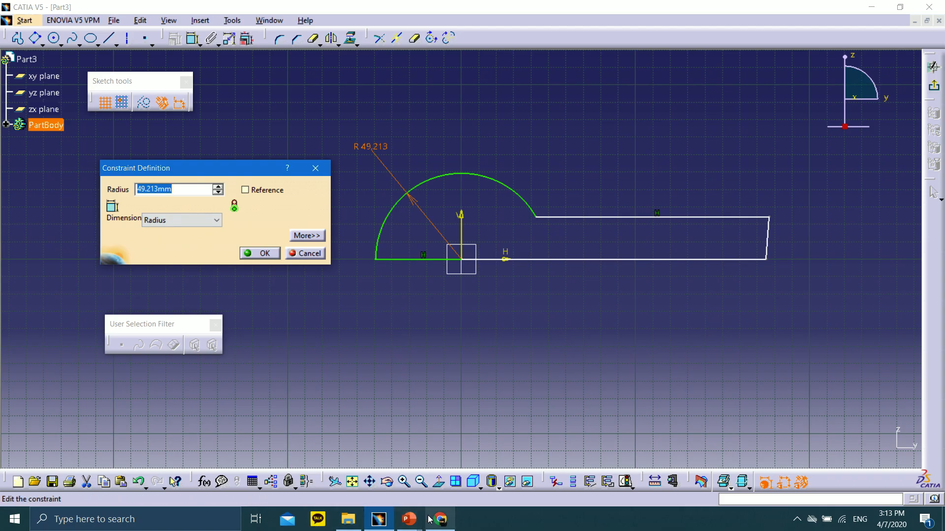
left_click(415, 522)
left_click(475, 465)
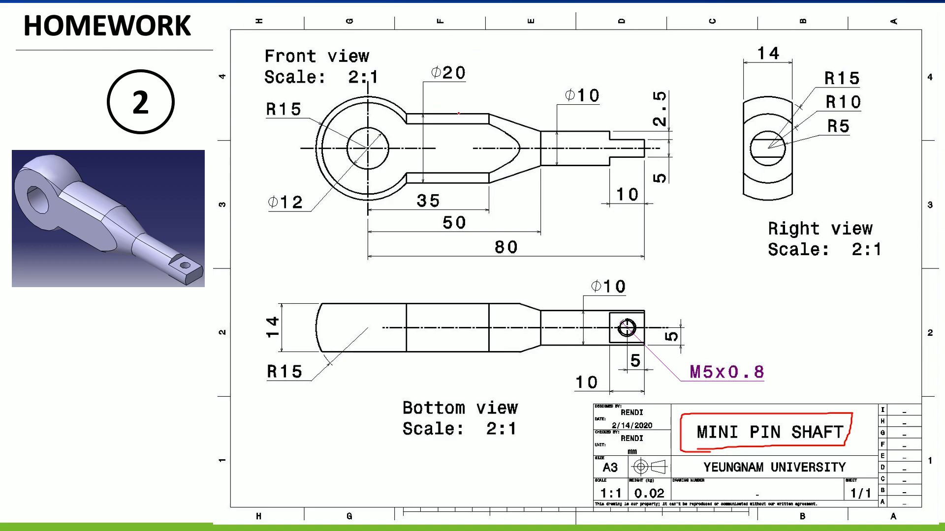
key("super")
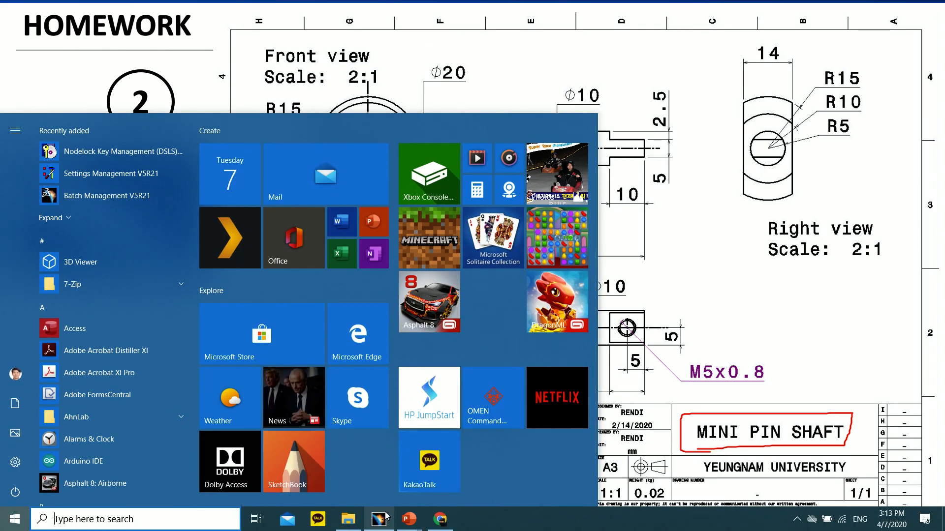
left_click(378, 519)
double_click(370, 150)
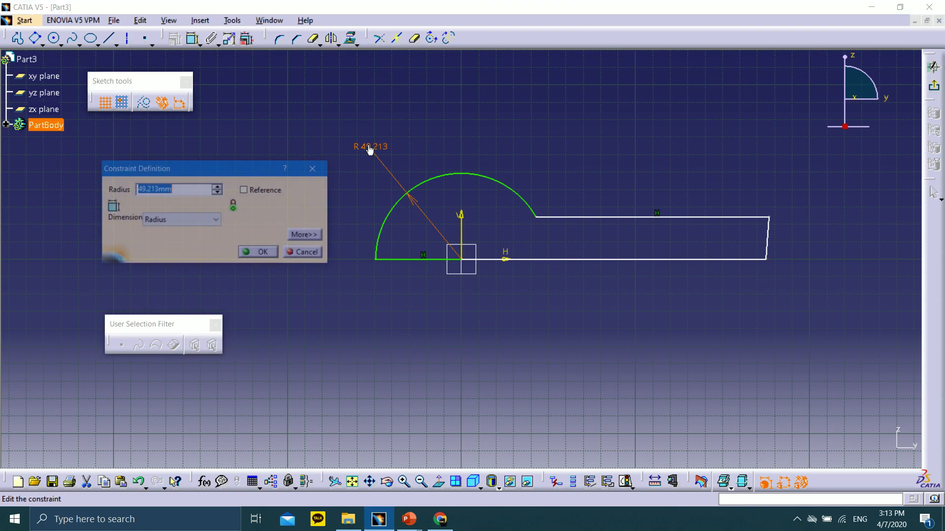
type("15")
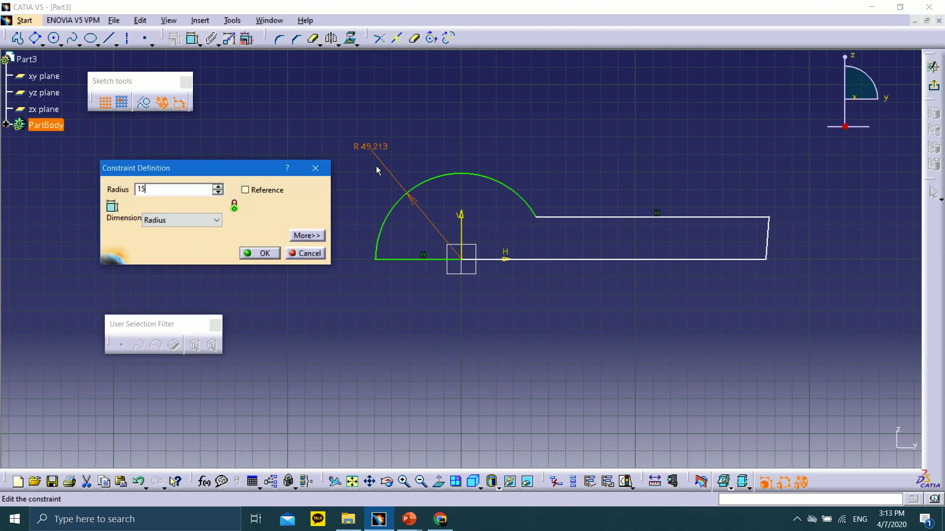
key("Return")
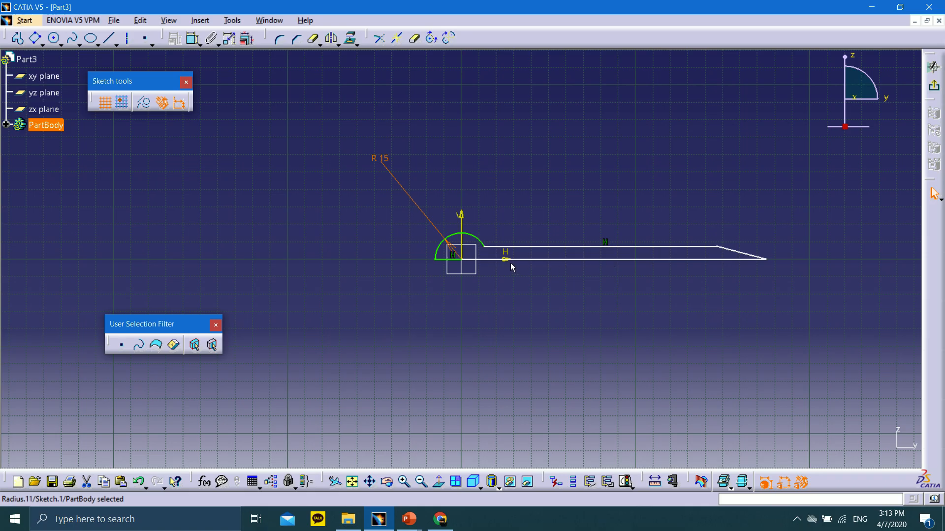
Dimension the distance between the arm's upper and lower edges and set it to 10 mm
middle_click_drag(509, 266, 471, 101)
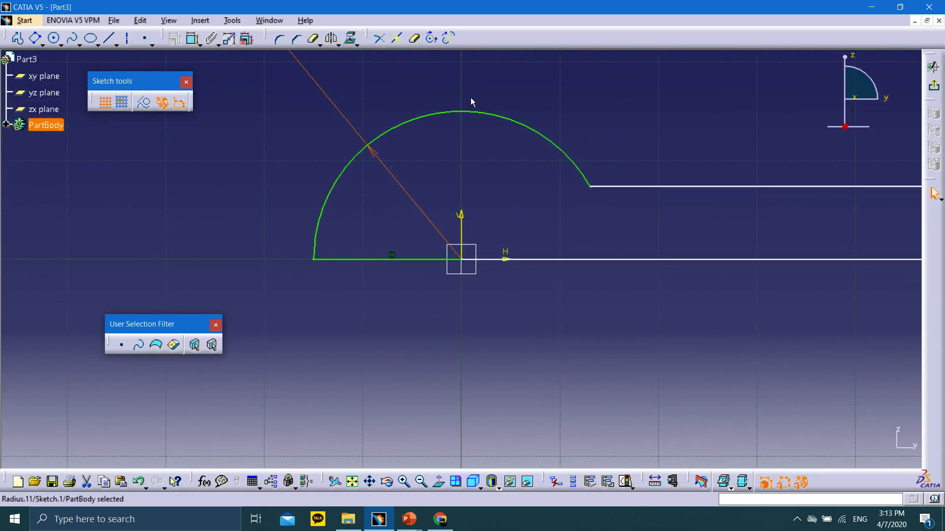
middle_click_drag(371, 148, 284, 221)
left_click(193, 36)
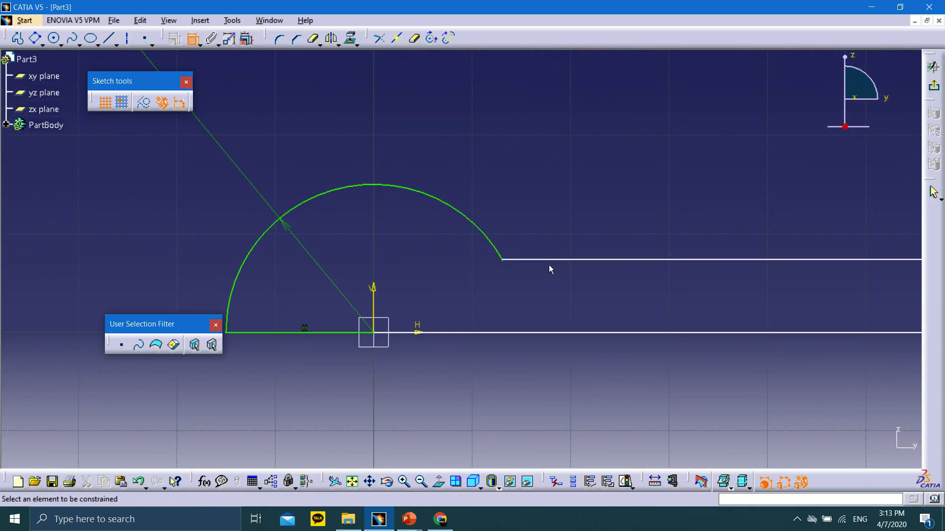
left_click(550, 260)
left_click(556, 333)
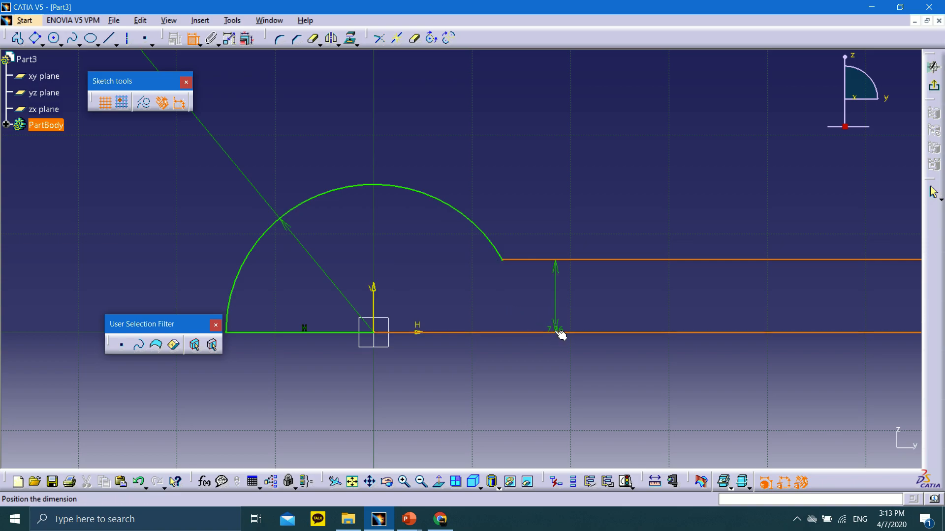
left_click(561, 295)
double_click(561, 295)
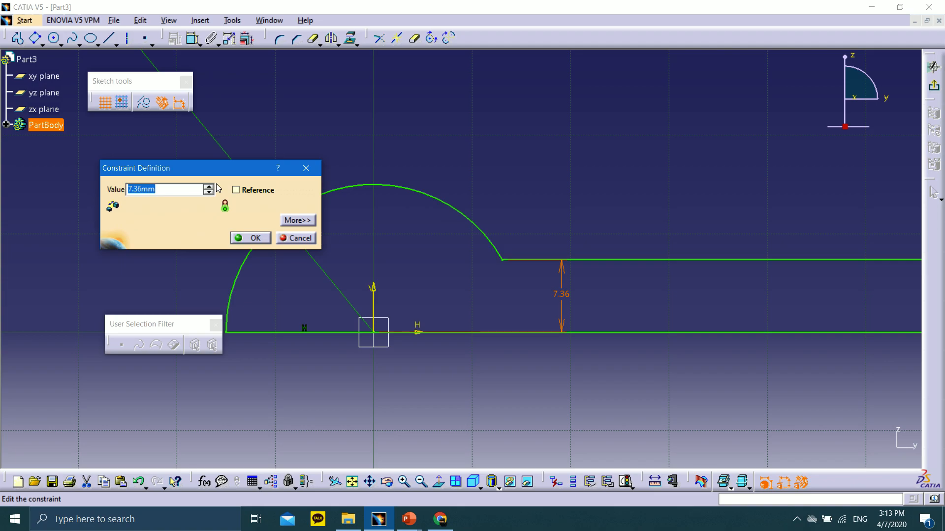
mouse_move(429, 503)
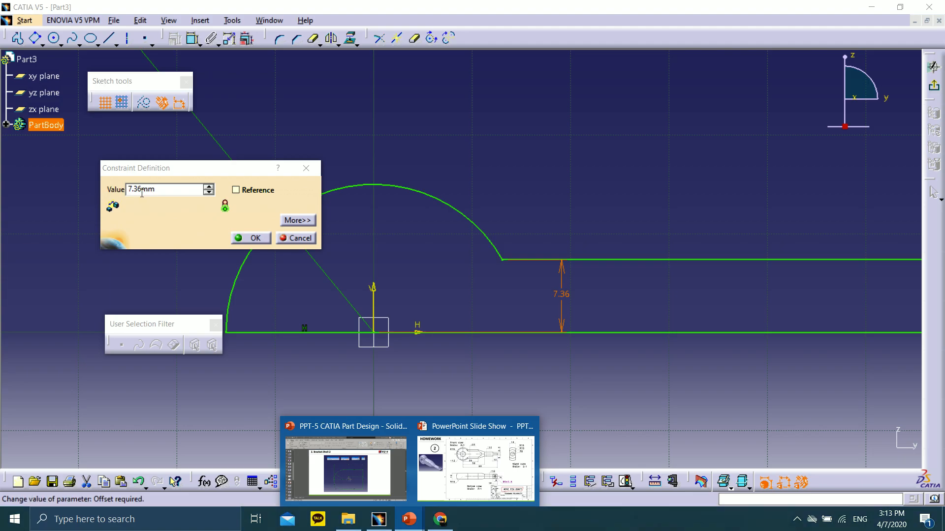
left_click(144, 191)
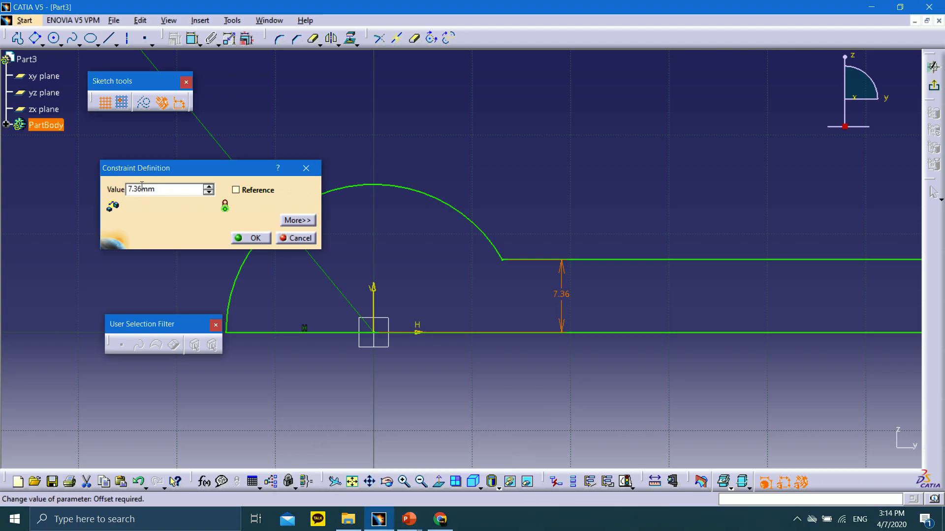
double_click(144, 190)
type("10")
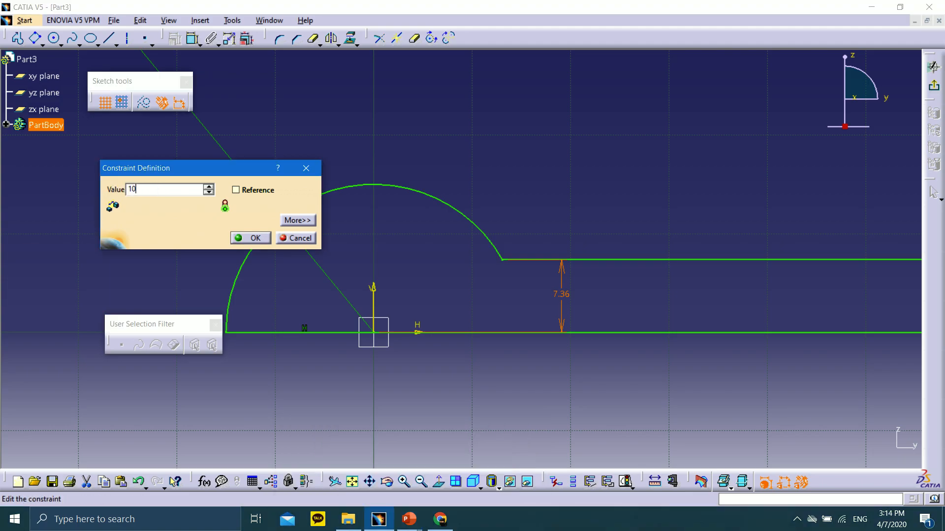
key("Return")
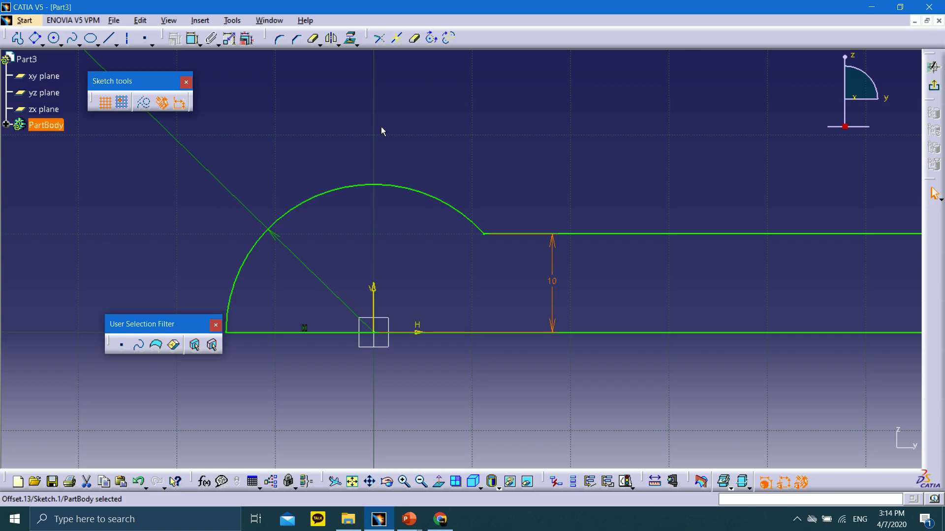
Move the R 15 label closer to the arc and shorten the arm by pulling its lower and upper end points toward the arc
mouse_move(382, 131)
middle_mouse_down()
mouse_move(418, 118)
mouse_move(426, 209)
middle_mouse_up()
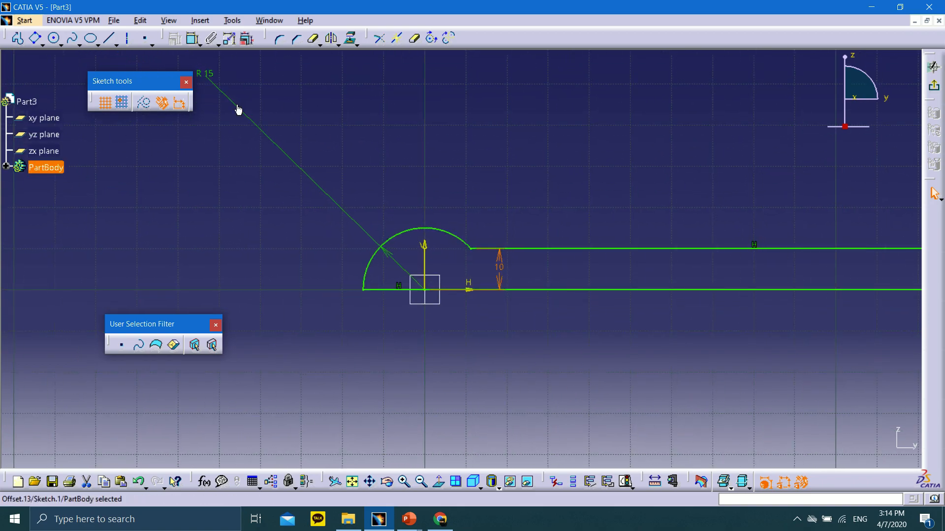
mouse_move(211, 73)
left_mouse_down()
mouse_move(288, 156)
mouse_move(388, 221)
left_mouse_up()
middle_click_drag(547, 235, 304, 233)
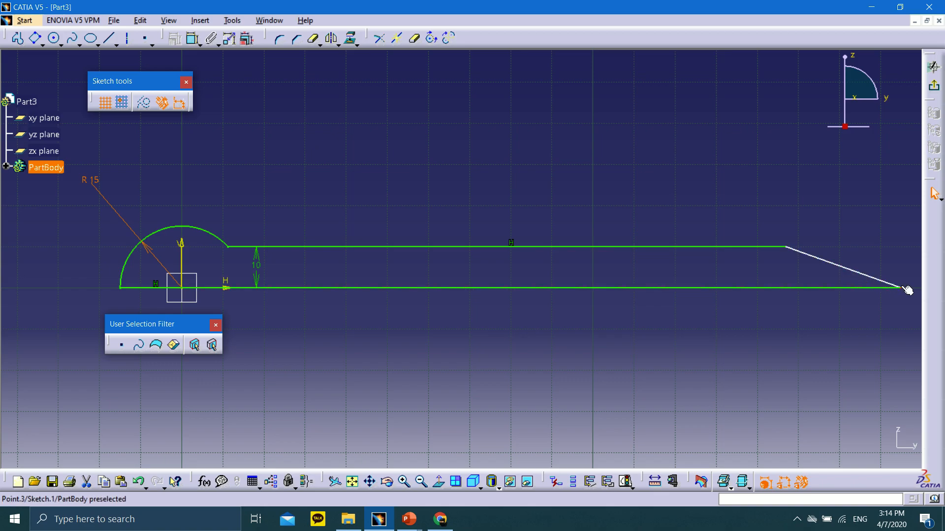
left_click_drag(906, 289, 413, 295)
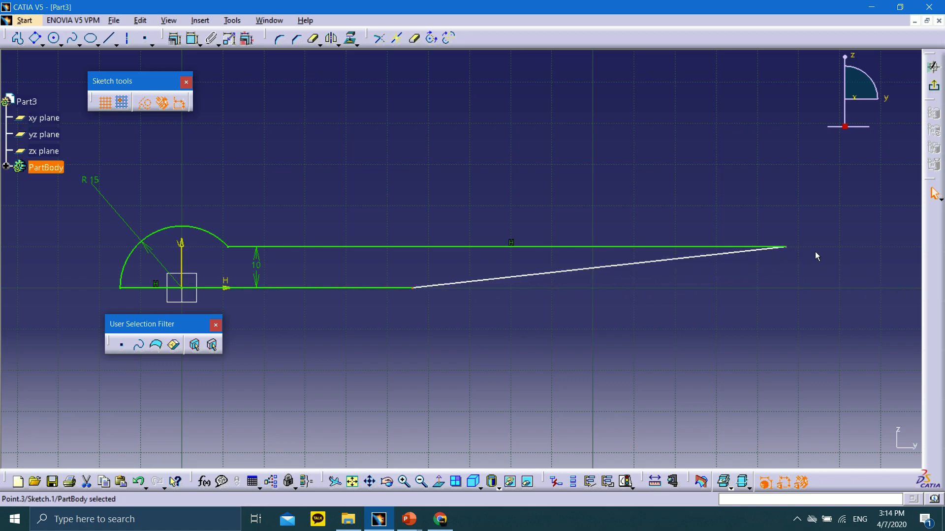
left_click_drag(786, 247, 435, 247)
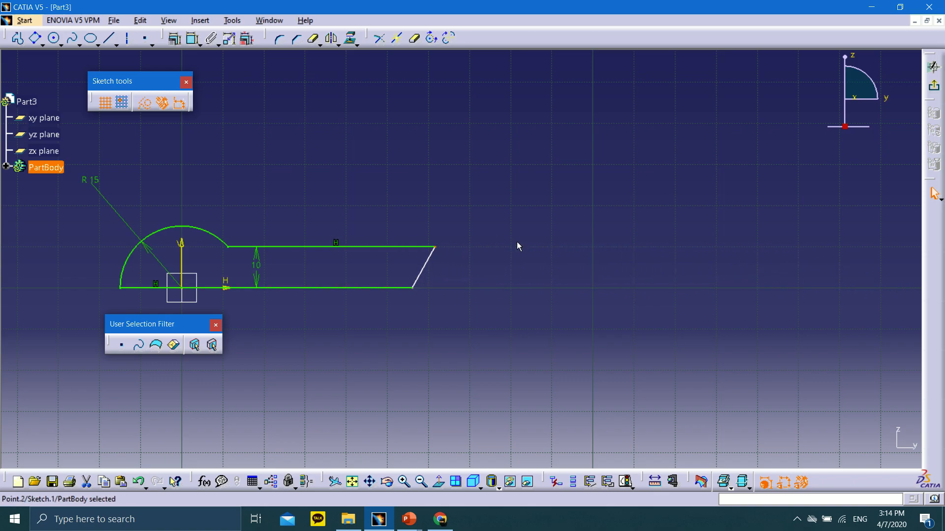
Constrain the arm's slanted end edge to vertical and pull it closer to the arc to shorten the arm further
left_click(426, 265)
left_click(177, 42)
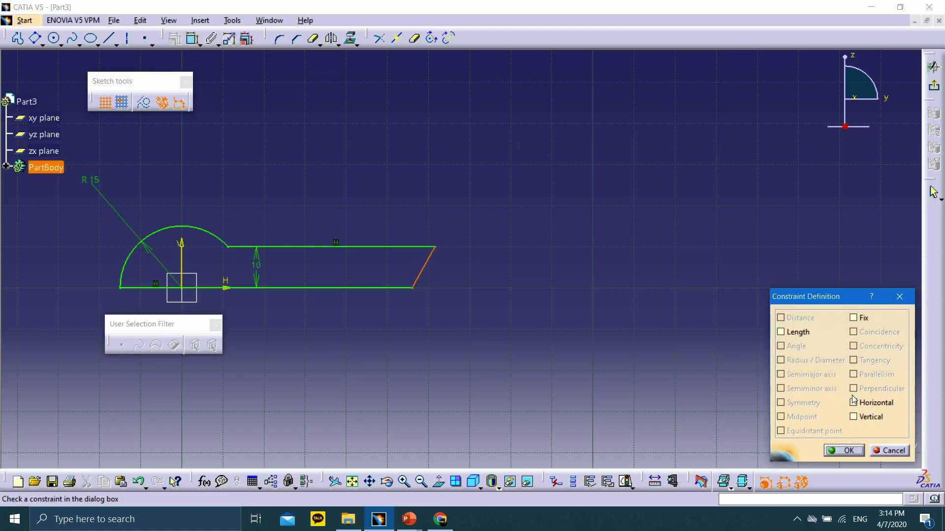
left_click(857, 417)
left_click(850, 451)
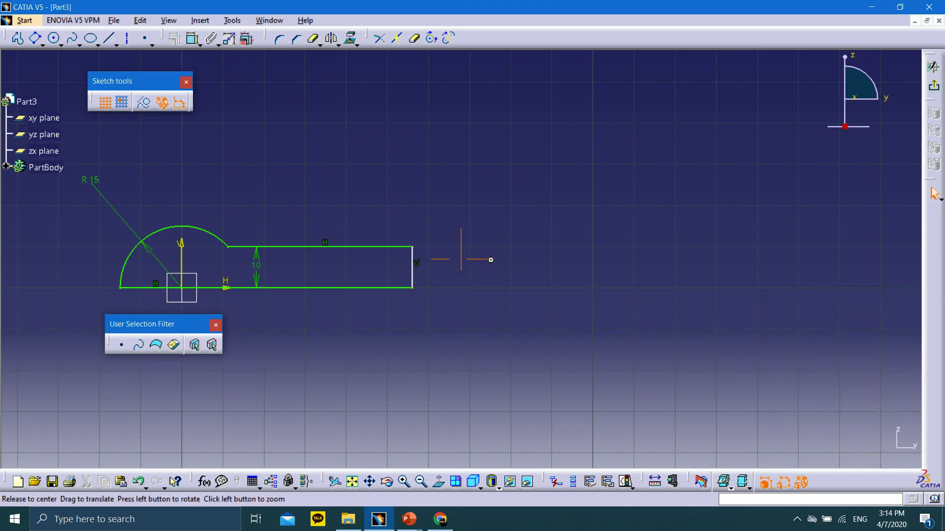
middle_click_drag(459, 259, 659, 250)
left_click_drag(616, 243, 534, 239)
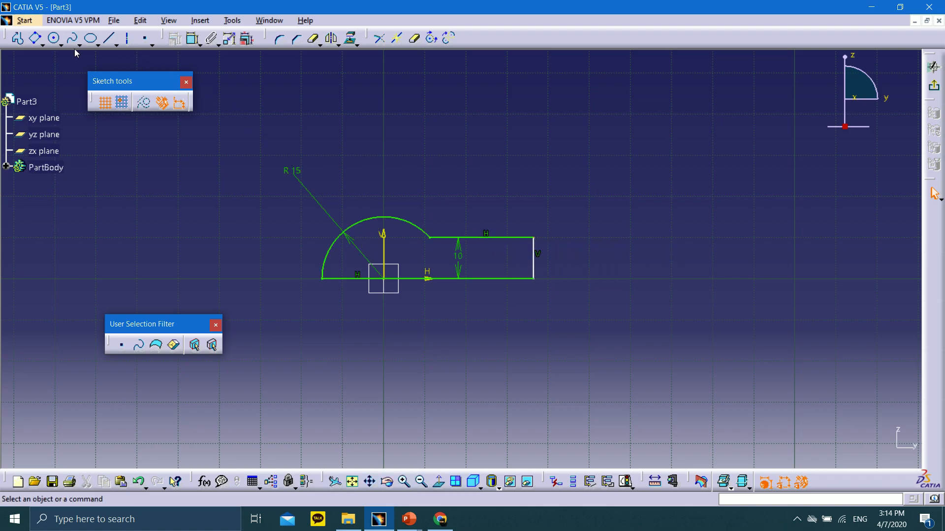
Exit the sketch and revolve the profile 360 degrees as a Shaft about its lower horizontal edge
left_click(933, 86)
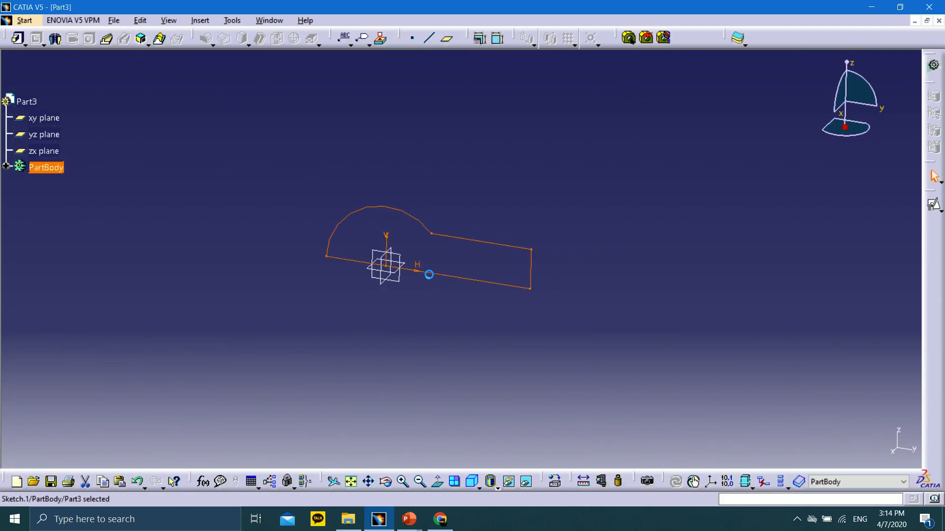
left_click(56, 39)
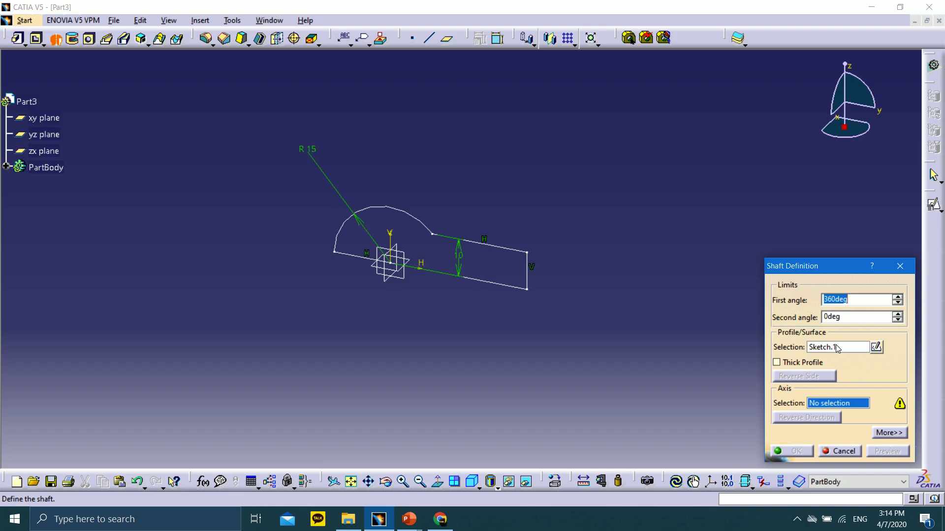
left_click(6, 166)
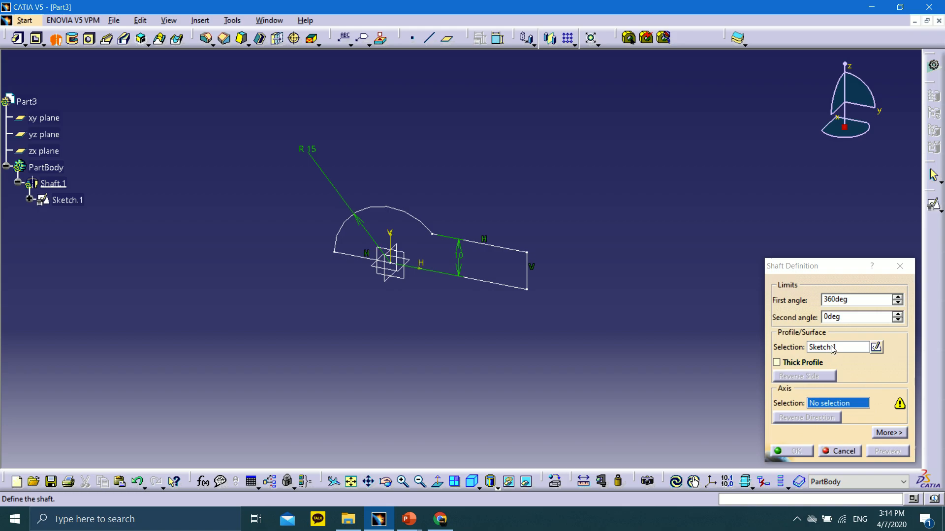
left_click(840, 403)
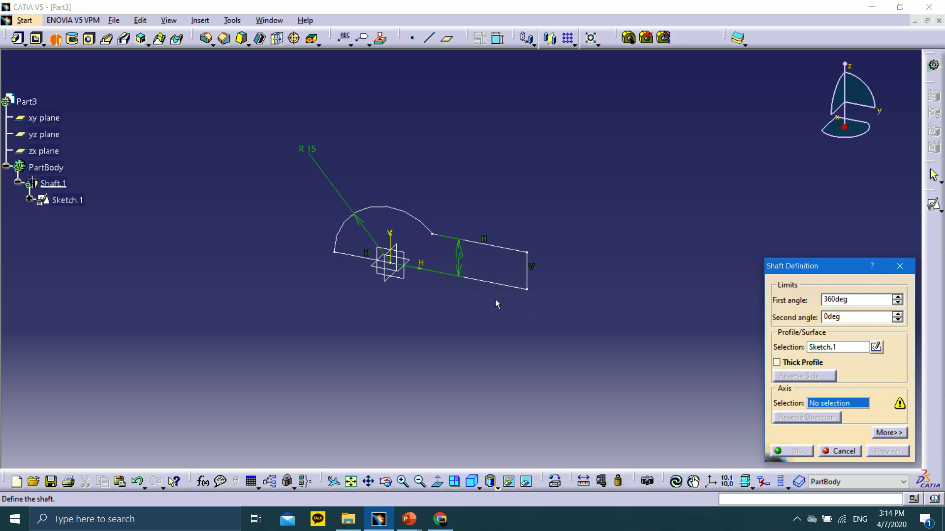
left_click(421, 274)
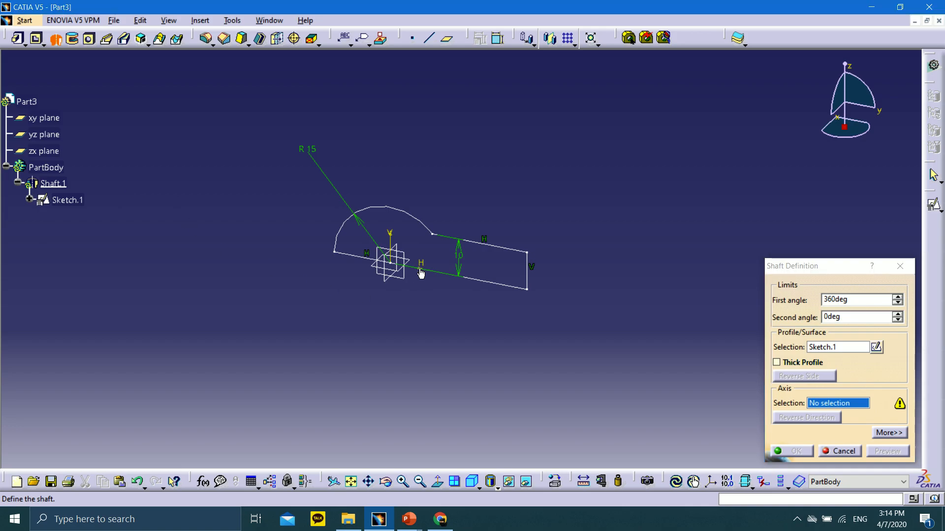
left_click(475, 284)
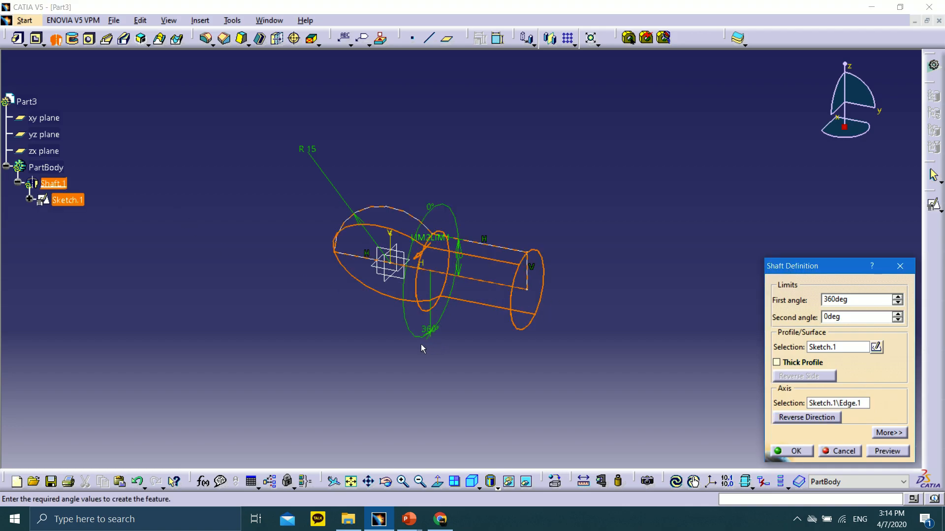
middle_click_drag(421, 344, 540, 347)
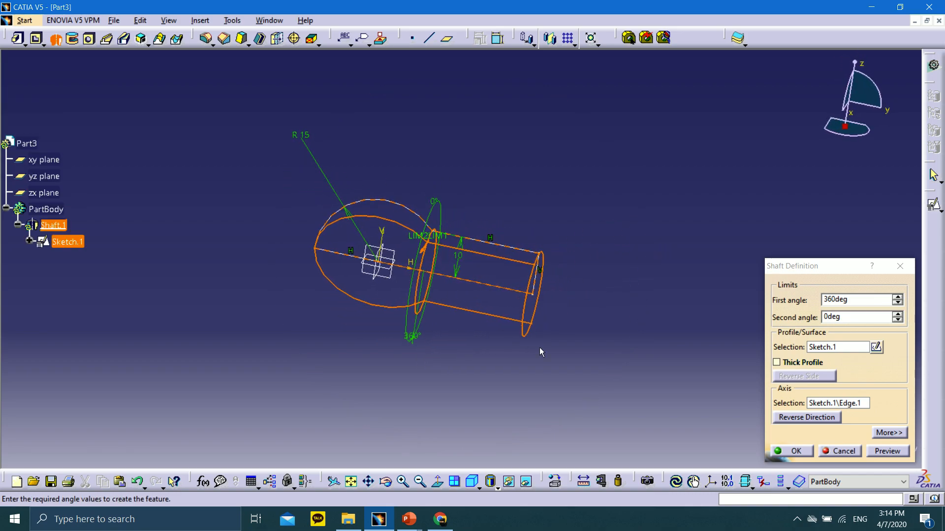
left_click(868, 450)
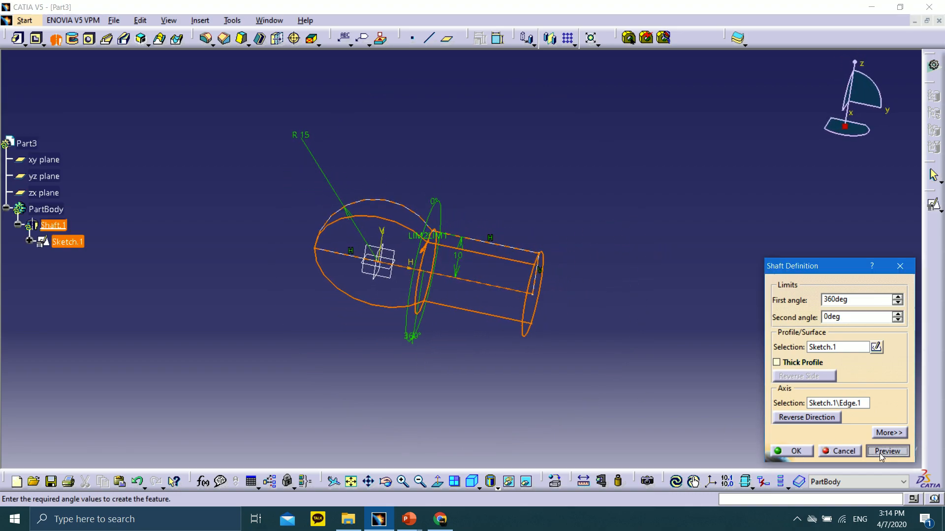
left_click(799, 455)
Examine the revolved solid from its end face and compare it with the Mini Pin Shaft drawing in the PowerPoint slide show
middle_click_drag(591, 330, 421, 332)
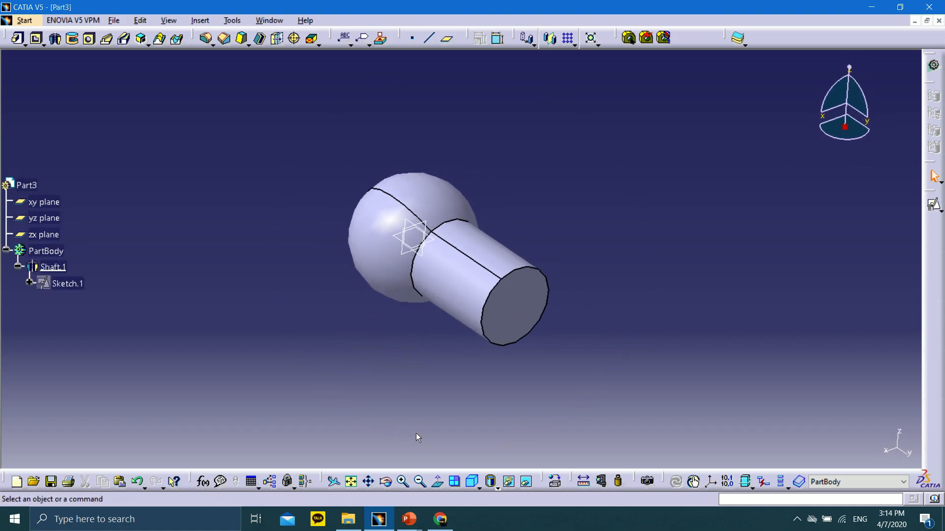
mouse_move(408, 520)
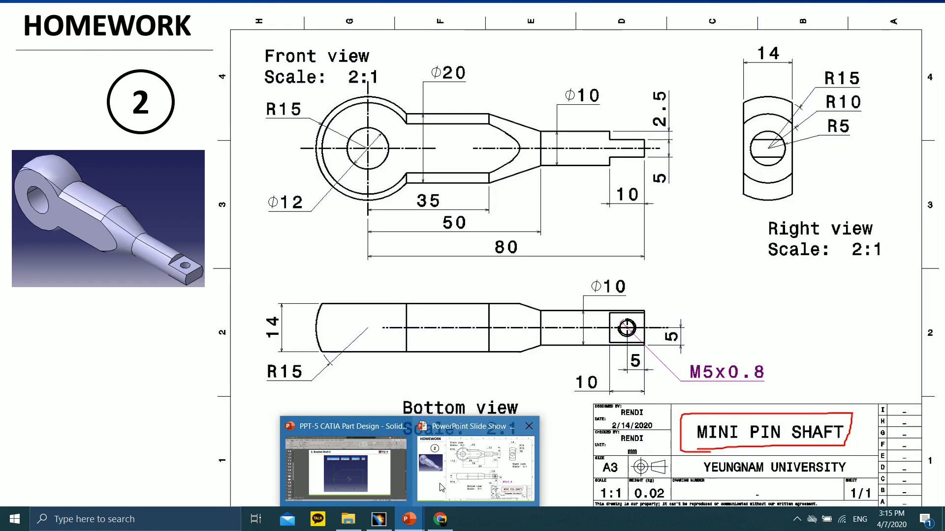
left_click(475, 467)
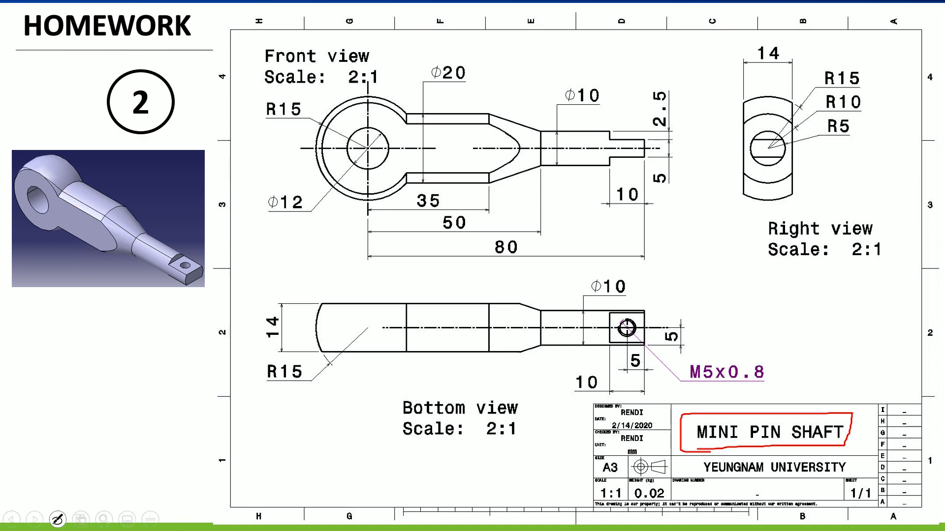
Switch back to CATIA and open a positioned sketch on the xy plane with the default origin and orientation
key("super")
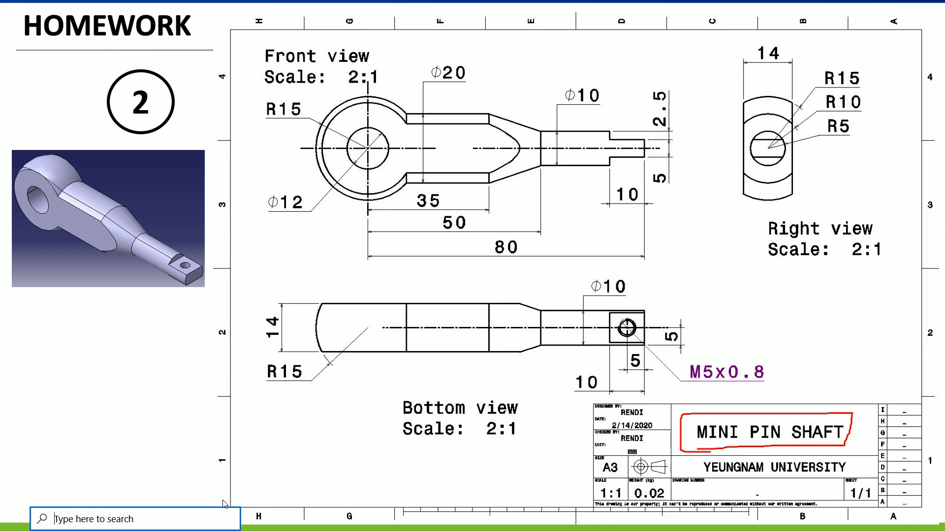
left_click(378, 519)
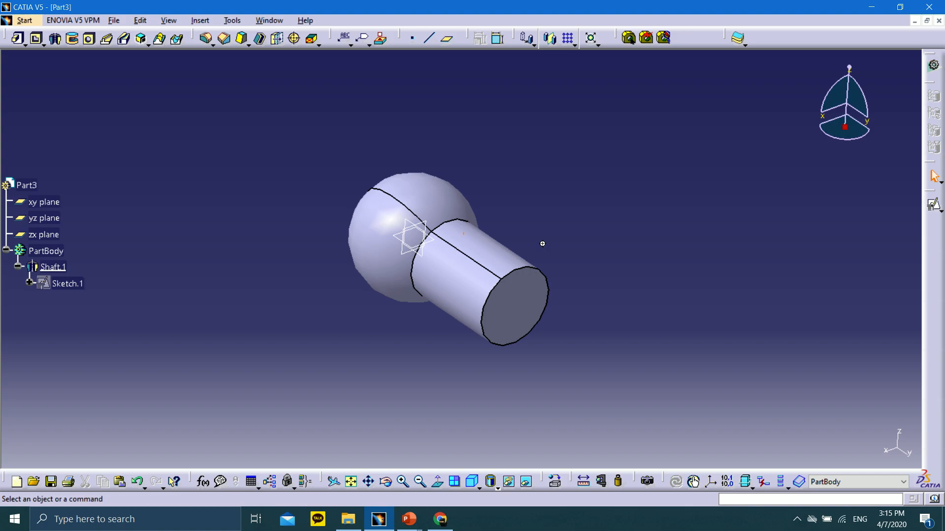
middle_click_drag(542, 243, 389, 305)
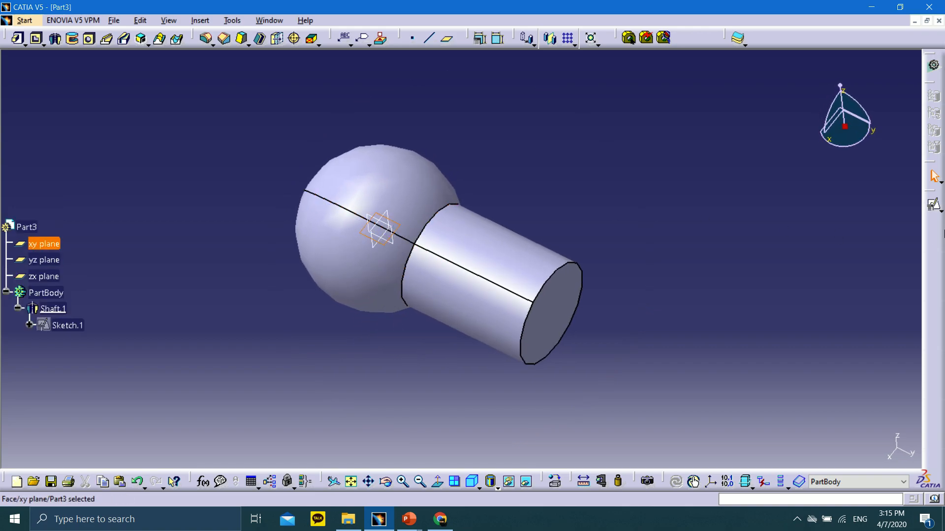
left_click(933, 204)
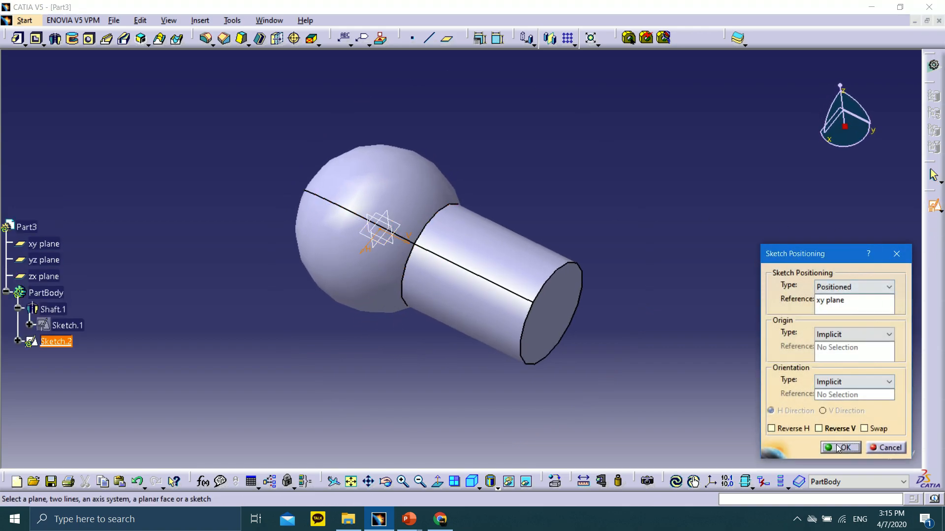
left_click(839, 448)
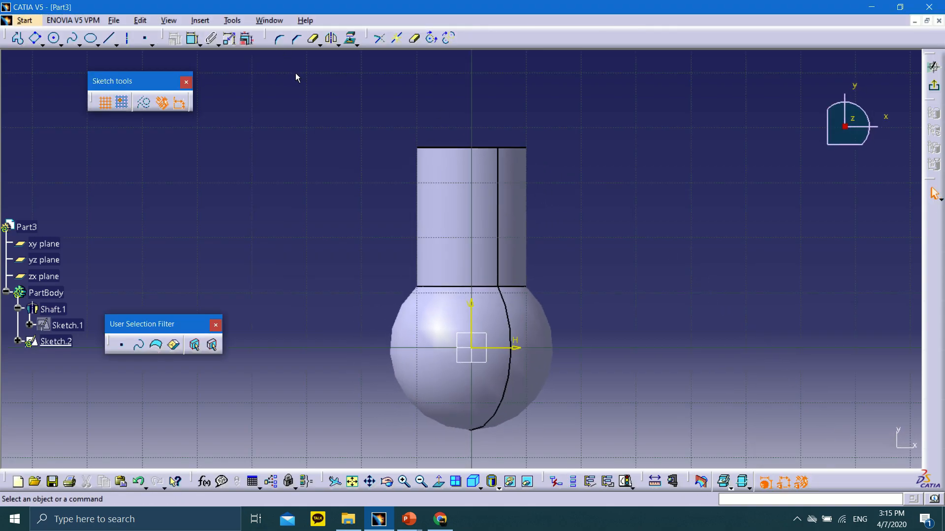
Draw a tall rectangle over the solid's right side, starting at about H 6 mm, V 40 mm and ending past the ball end
left_click(40, 43)
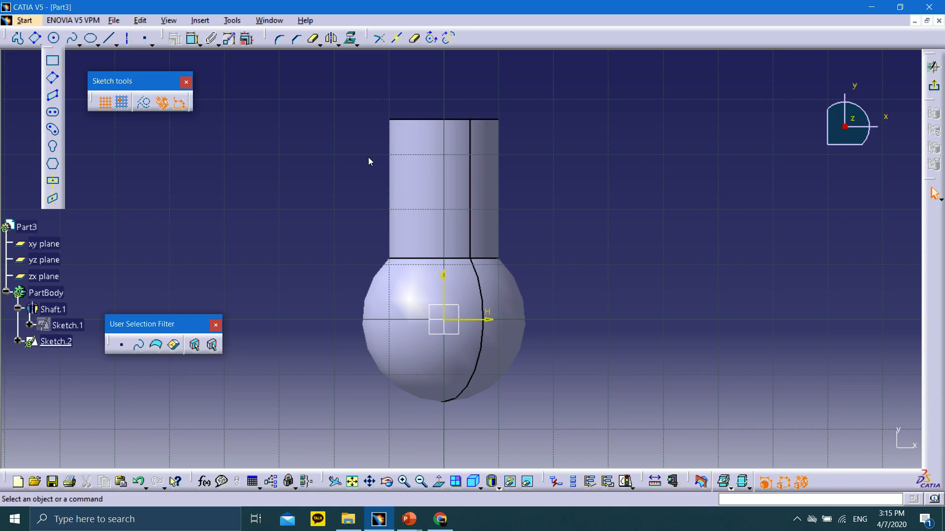
left_click(53, 60)
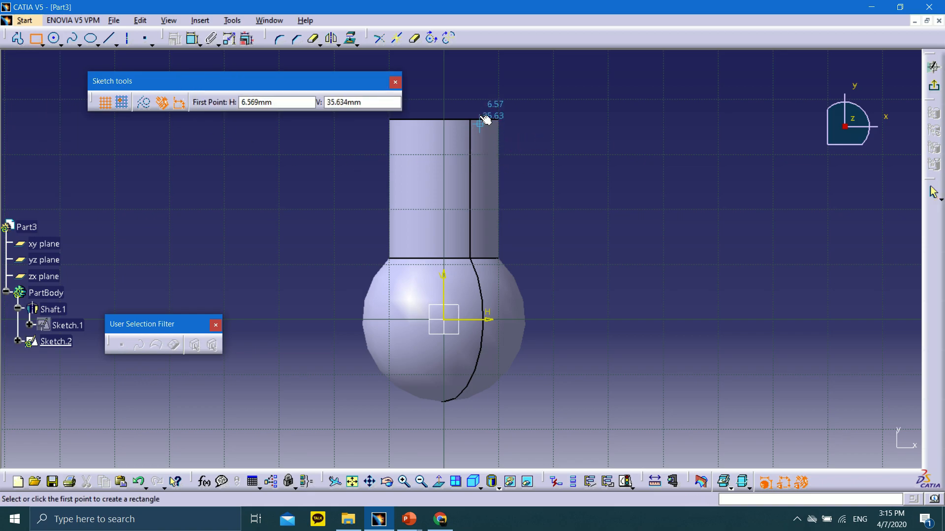
left_click(478, 100)
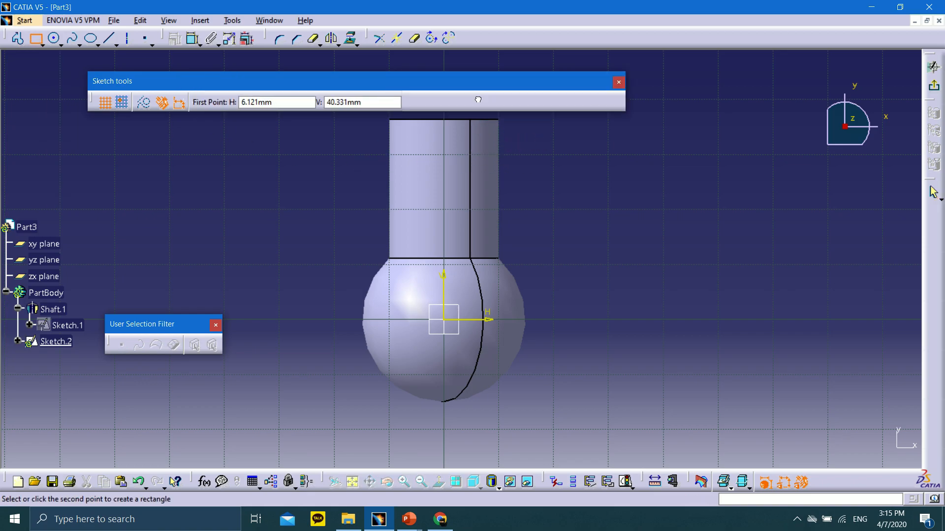
left_click(543, 416)
Mirror the rectangle about the vertical sketch axis and exit the sketch
left_click(621, 315)
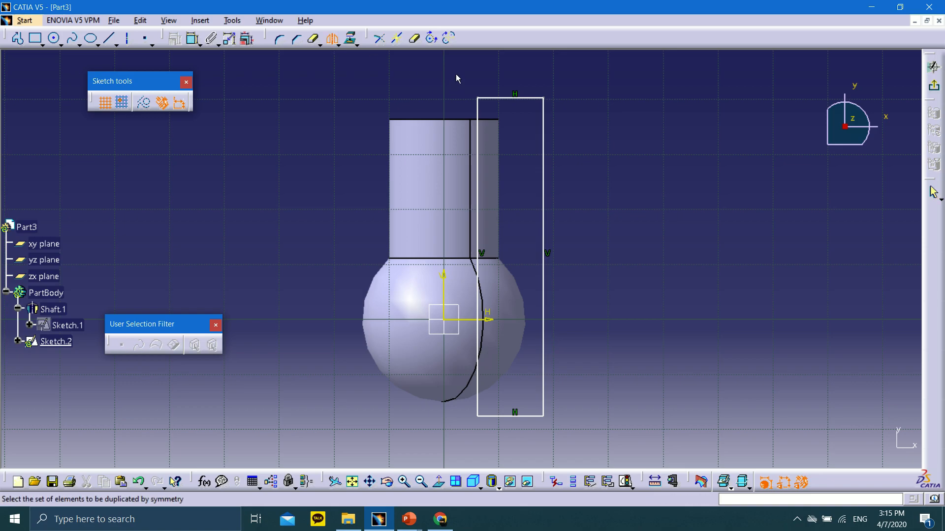
key("Escape")
mouse_move(452, 71)
left_mouse_down()
mouse_move(510, 323)
mouse_move(587, 442)
left_mouse_up()
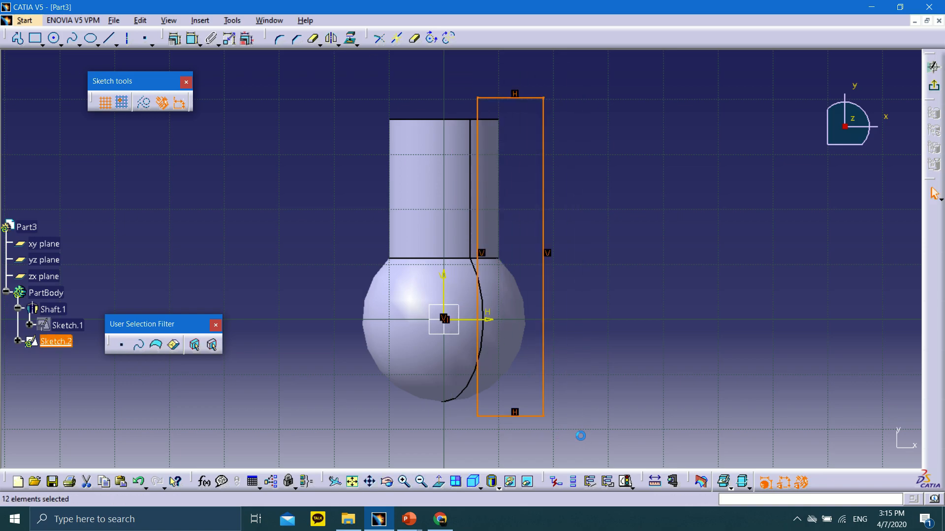
left_click(330, 37)
left_click(447, 285)
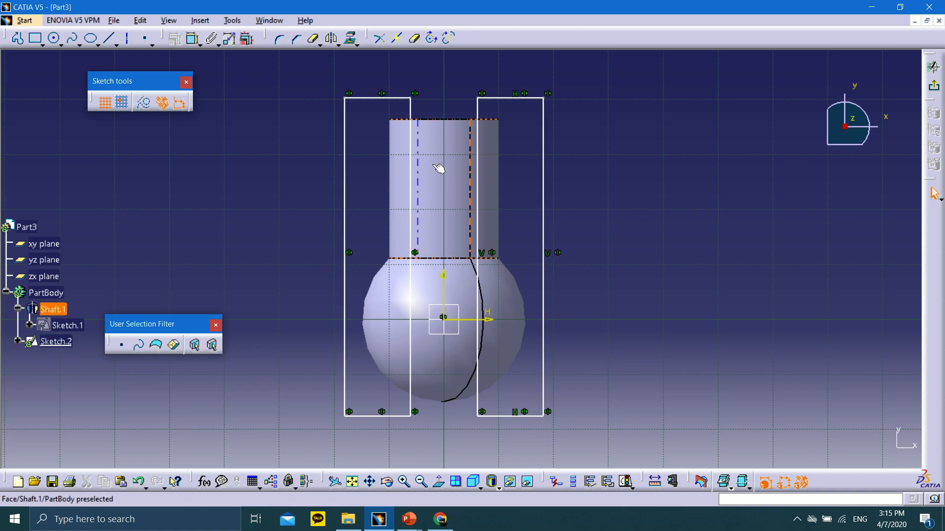
left_click(933, 66)
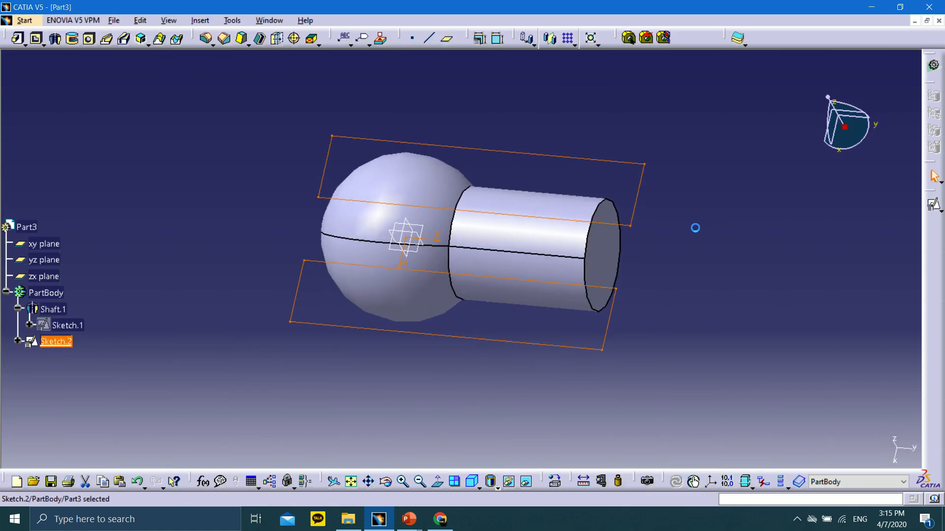
Cut the two-rectangle sketch from the solid as a Pocket, enabling mirrored extent and setting the first limit to Up to next
left_click(43, 45)
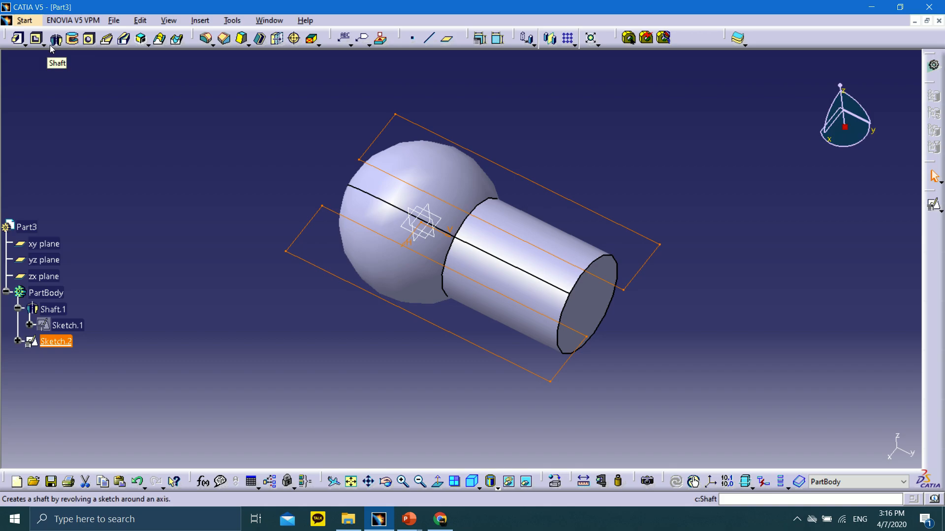
left_click(36, 39)
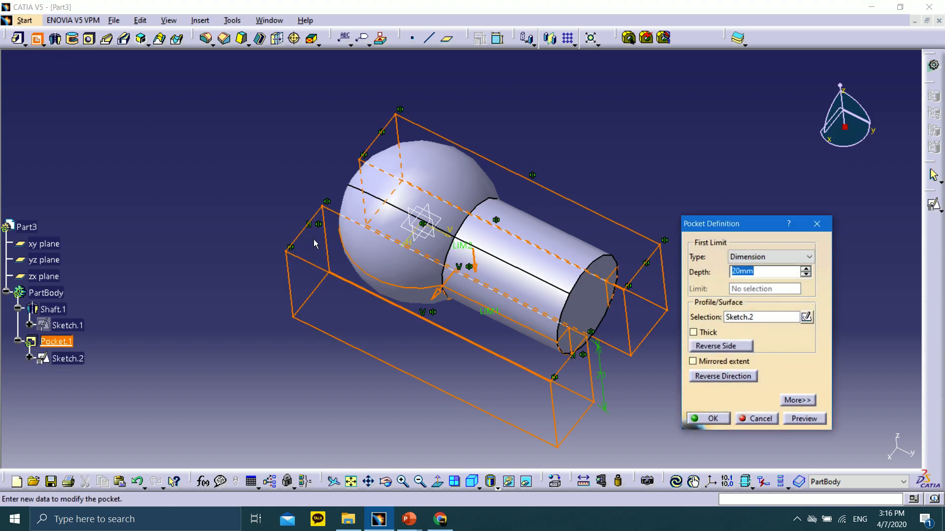
middle_click_drag(446, 276, 507, 311)
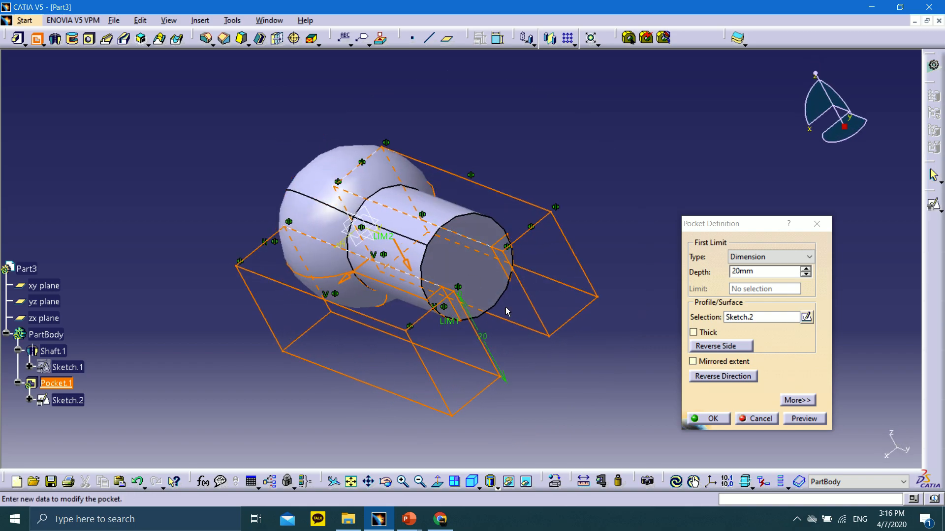
left_click(693, 362)
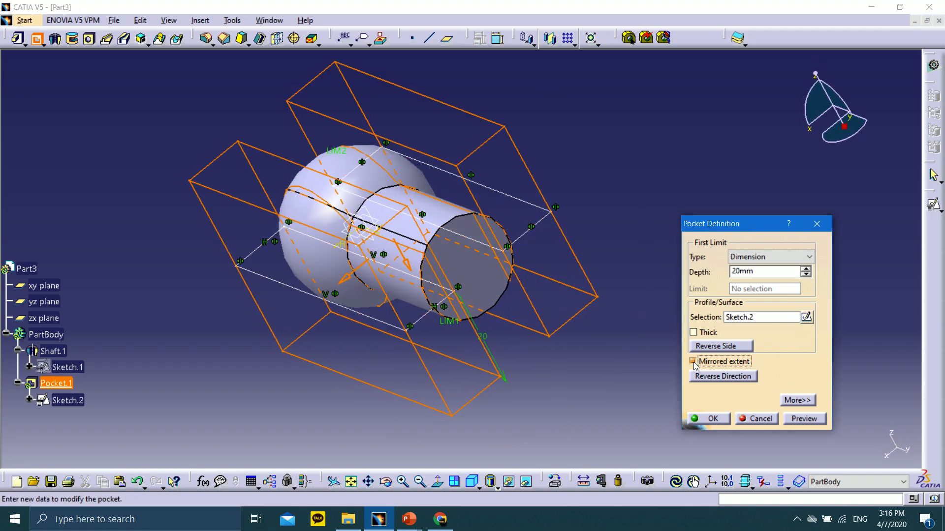
left_click(763, 256)
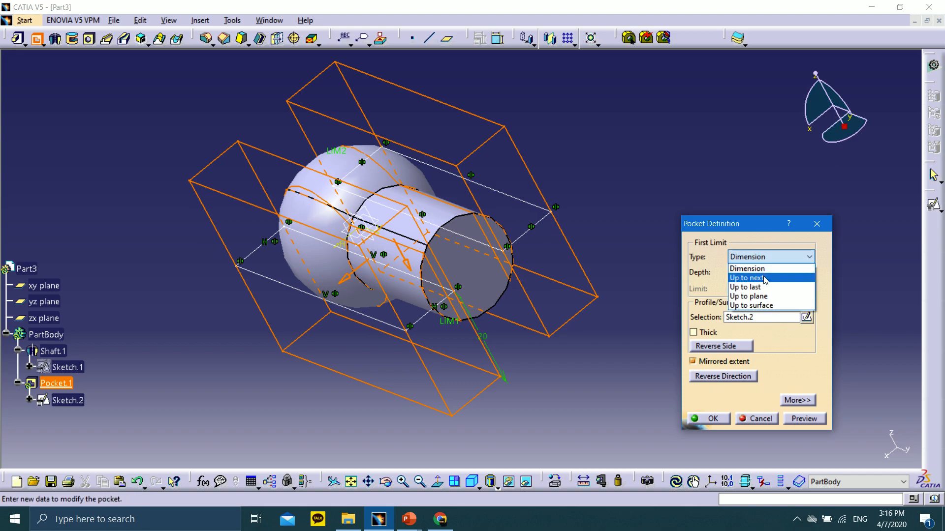
left_click(746, 278)
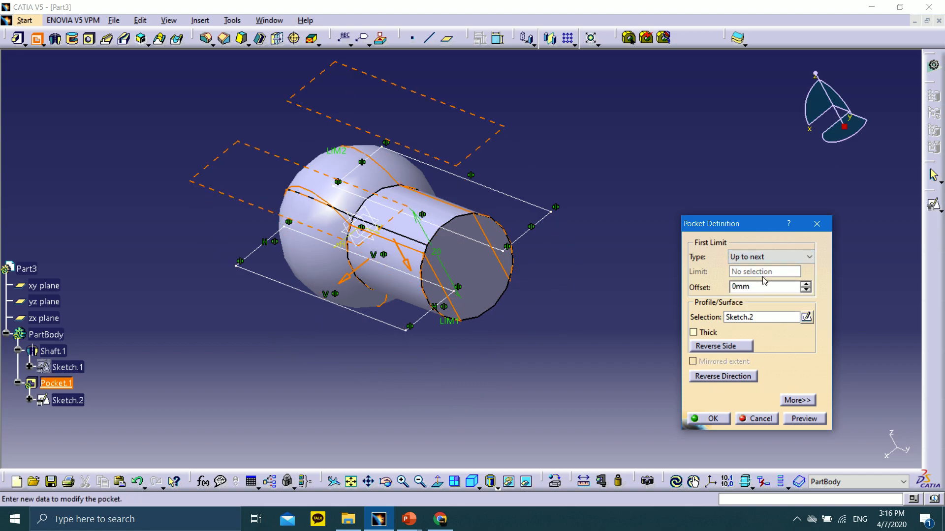
left_click(787, 419)
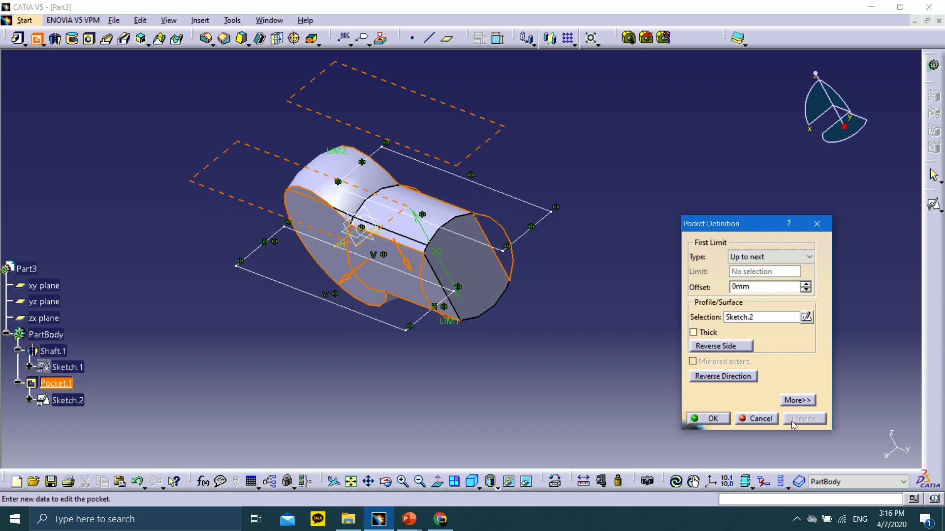
left_click(712, 419)
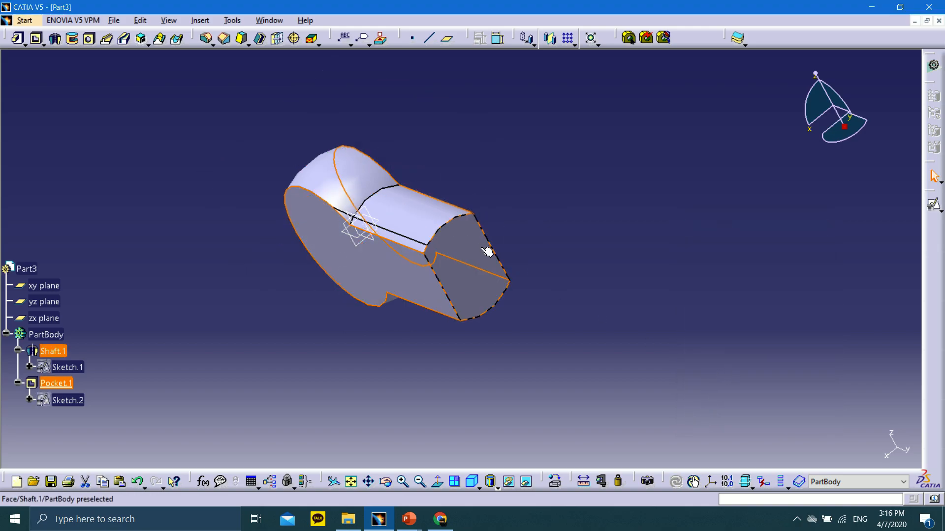
Inspect the flattened solid, switch to the PowerPoint slide show and circle the M5x0.8 thread callout with the pen
middle_click_drag(545, 252, 626, 325)
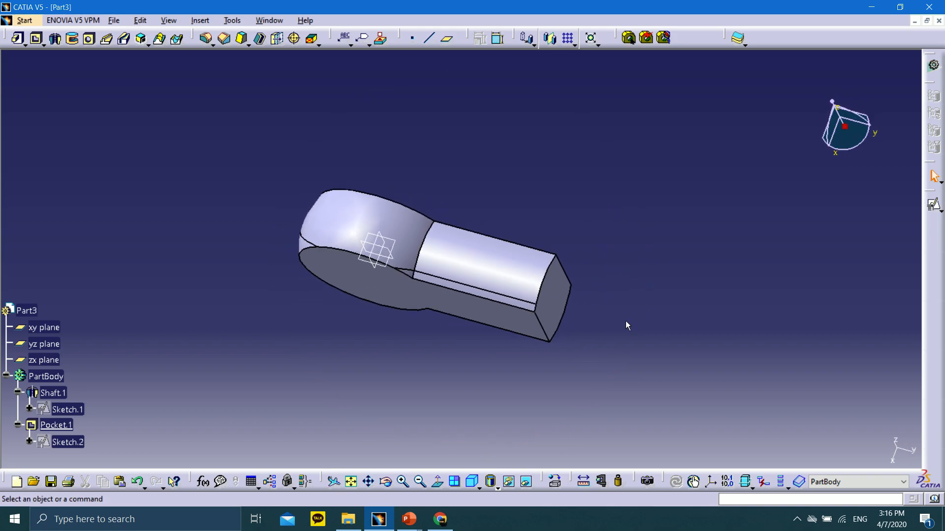
mouse_move(410, 519)
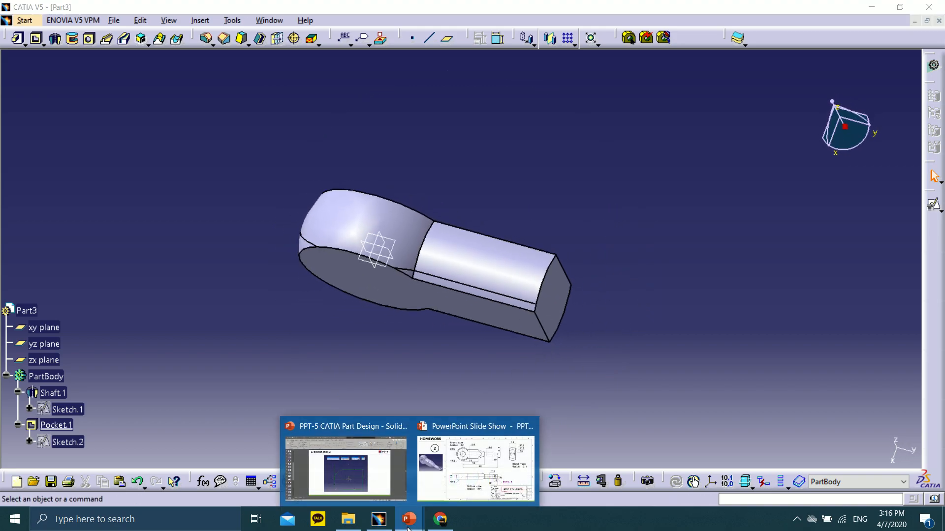
left_click(467, 471)
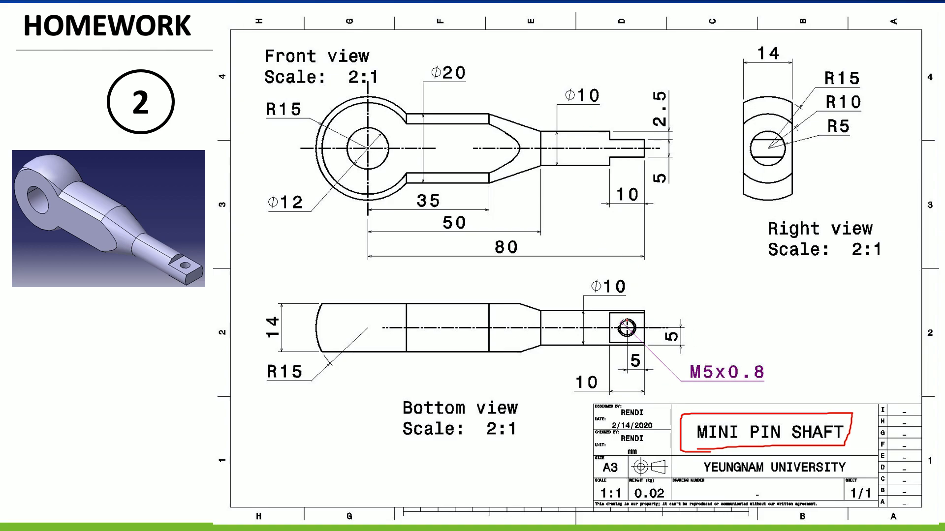
mouse_move(679, 353)
left_mouse_down()
mouse_move(743, 395)
mouse_move(734, 355)
mouse_move(667, 384)
mouse_move(782, 354)
mouse_move(682, 356)
mouse_move(729, 399)
mouse_move(742, 354)
mouse_move(704, 368)
left_mouse_up()
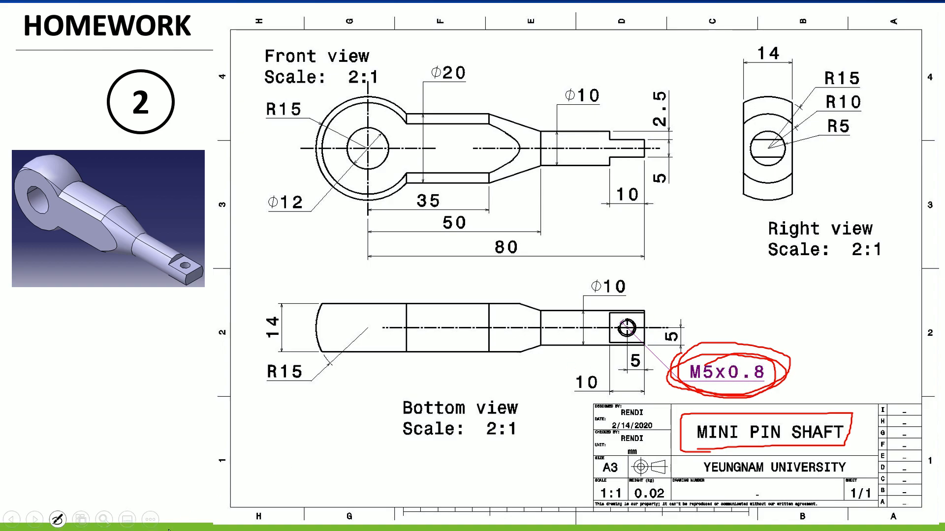
Return to CATIA, start a Thread/Tap definition and set its numerical type to Metric Thin Pitch, checking the available thread descriptions
key("super")
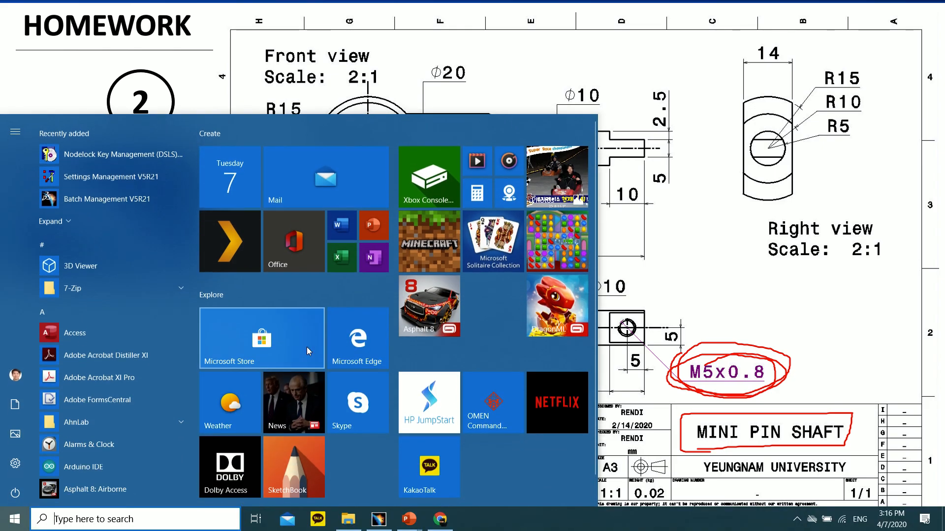
left_click(379, 519)
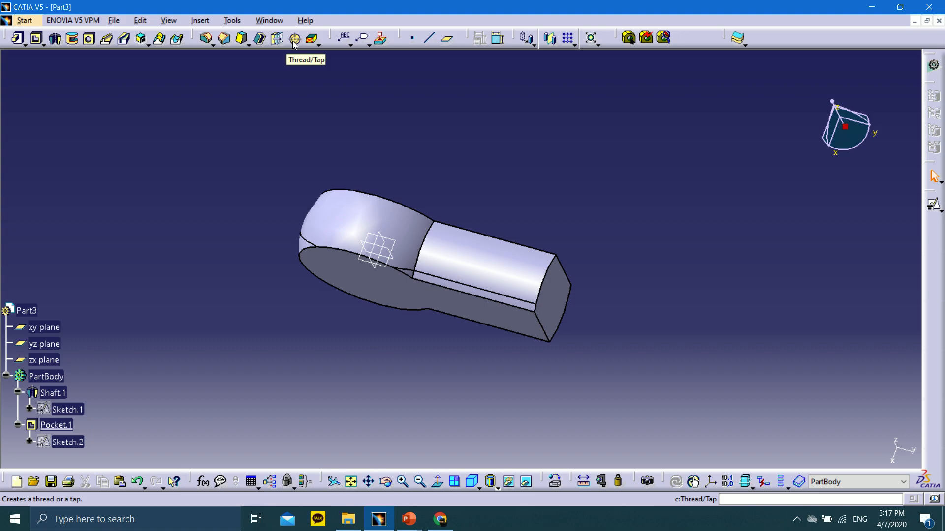
left_click(295, 39)
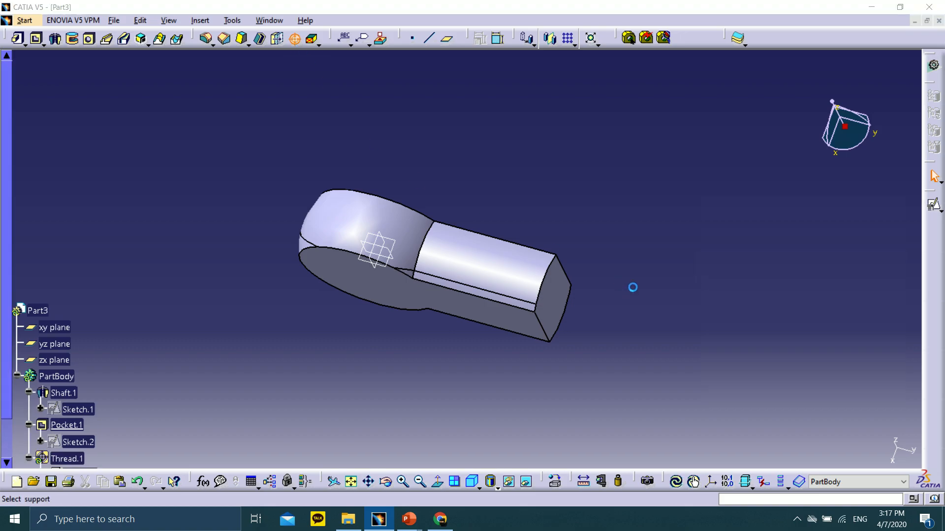
left_click_drag(730, 186, 648, 168)
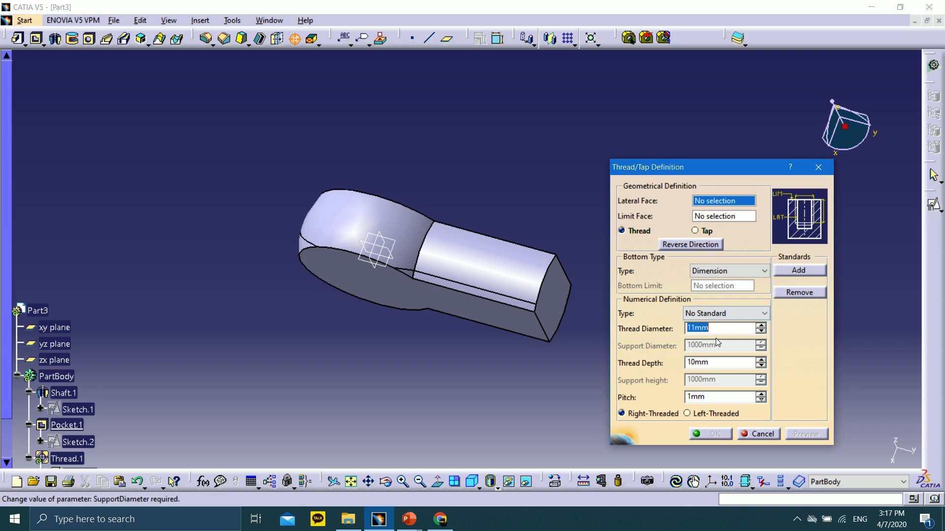
left_click(715, 315)
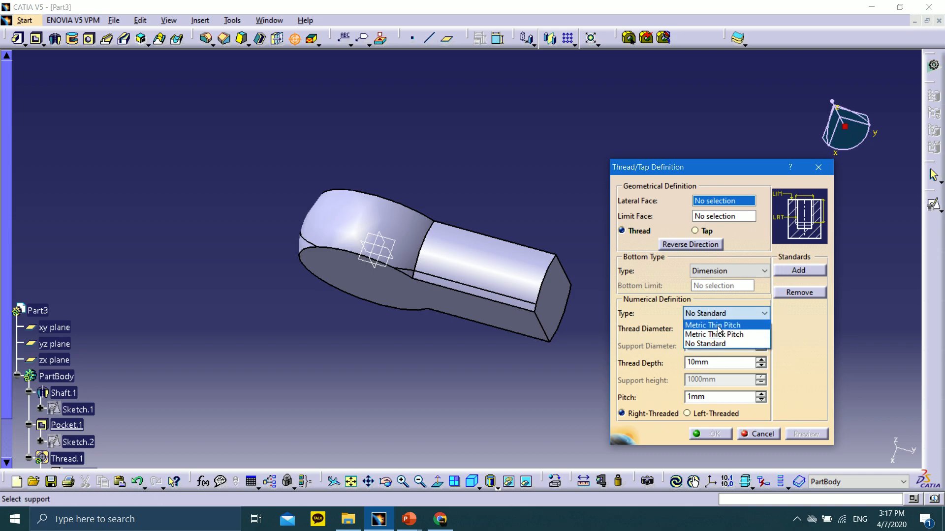
left_click(717, 326)
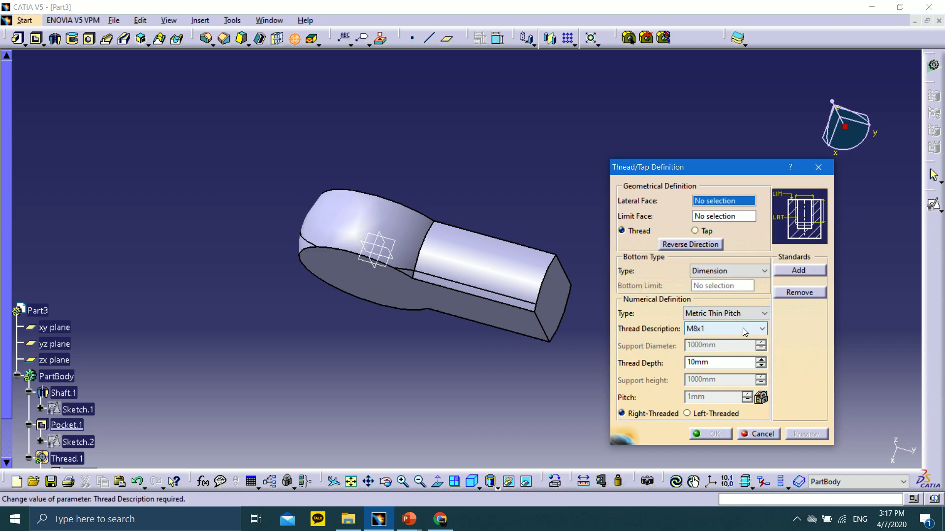
left_click(743, 329)
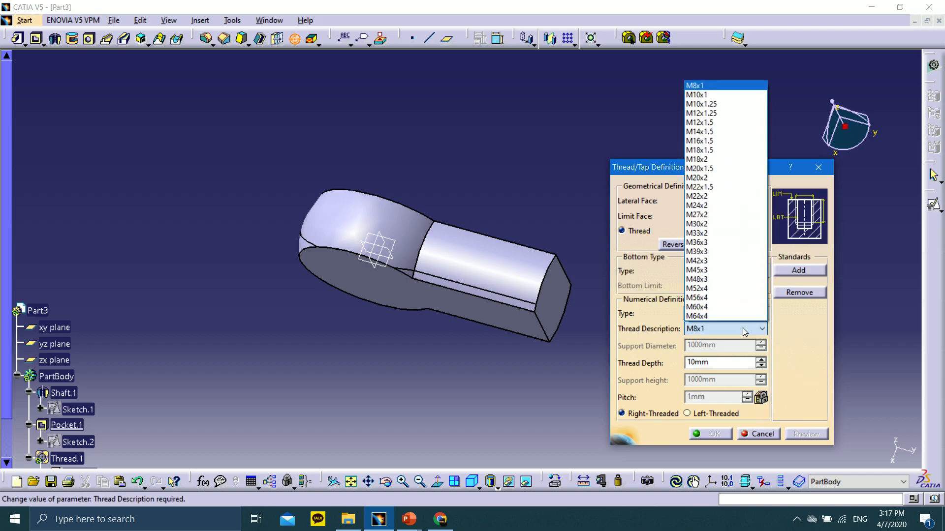
left_click(790, 327)
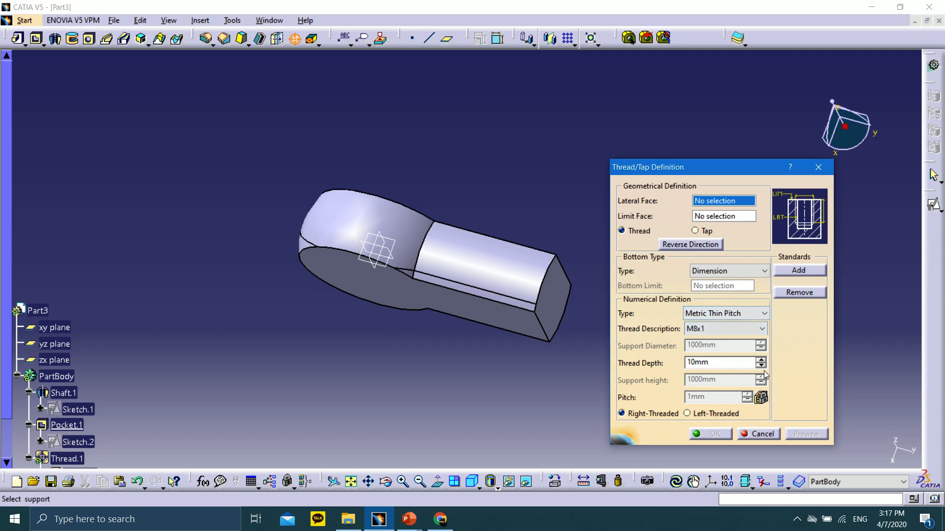
Change the thread's numerical type to Metric Thick Pitch and browse the available thread descriptions up to the smallest sizes
left_click(722, 314)
left_click(723, 335)
left_click(762, 329)
scroll(758, 153, "up", 2)
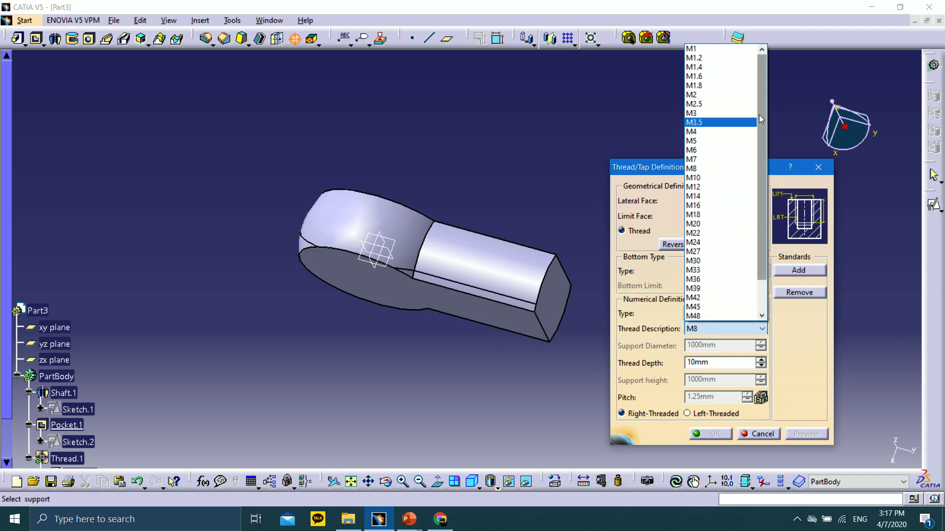
Switch to the PowerPoint slide show to recheck the M5x0.8 thread callout, and return to CATIA
left_click(402, 522)
left_click(475, 469)
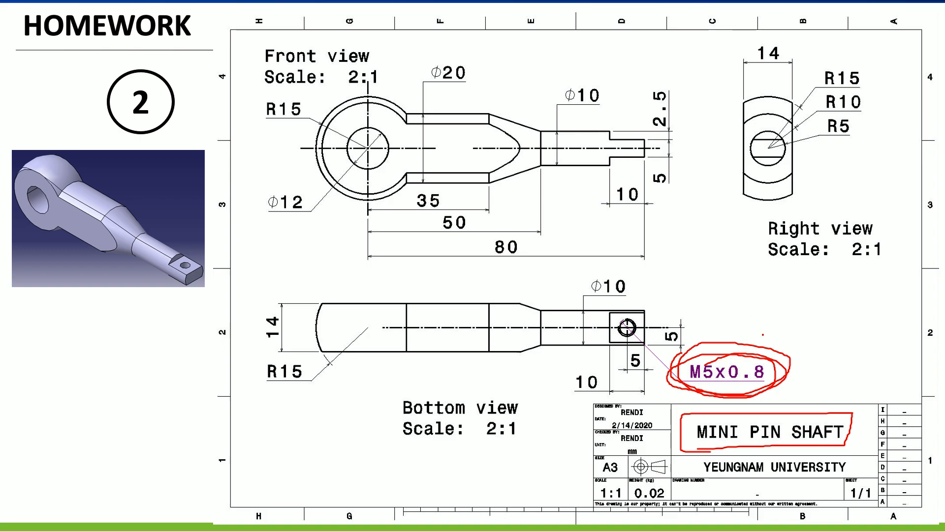
key("super")
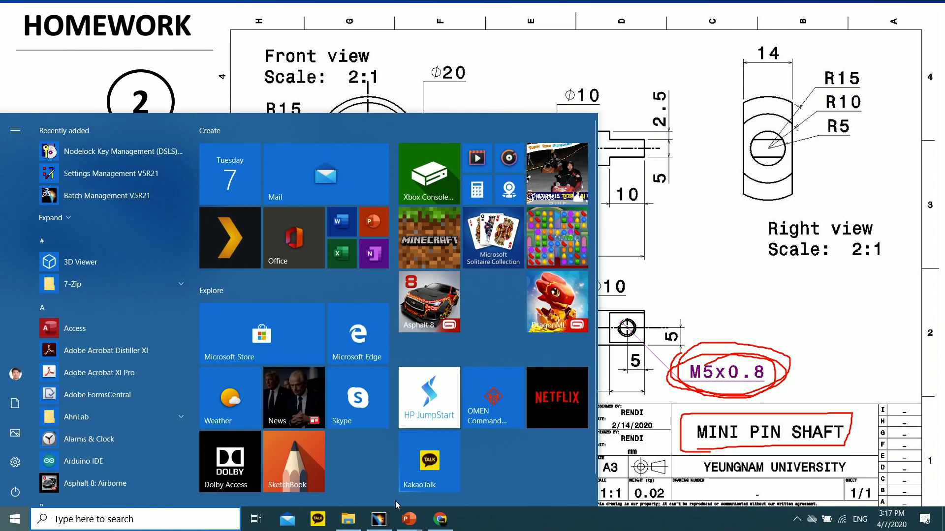
left_click(379, 519)
Keep Metric Thick Pitch as the thread's numerical type and set the thread description to M5
left_click(732, 319)
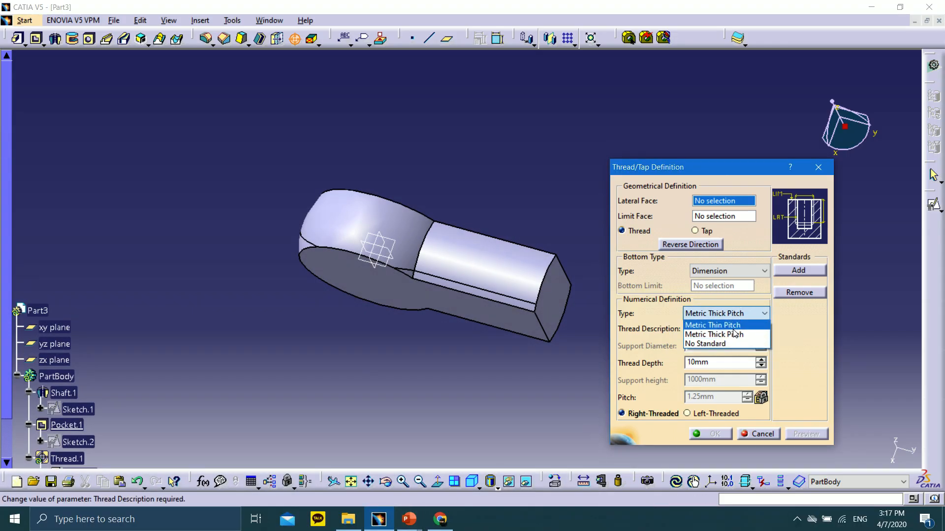
left_click(727, 322)
left_click(730, 331)
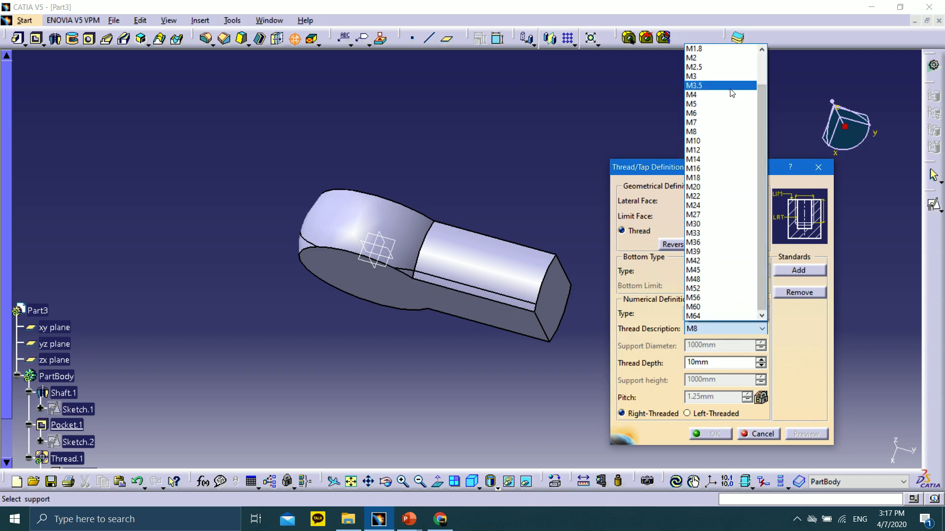
left_click(719, 104)
Change the thread's numerical type to Metric Thin Pitch and browse its available thread descriptions
left_click(764, 313)
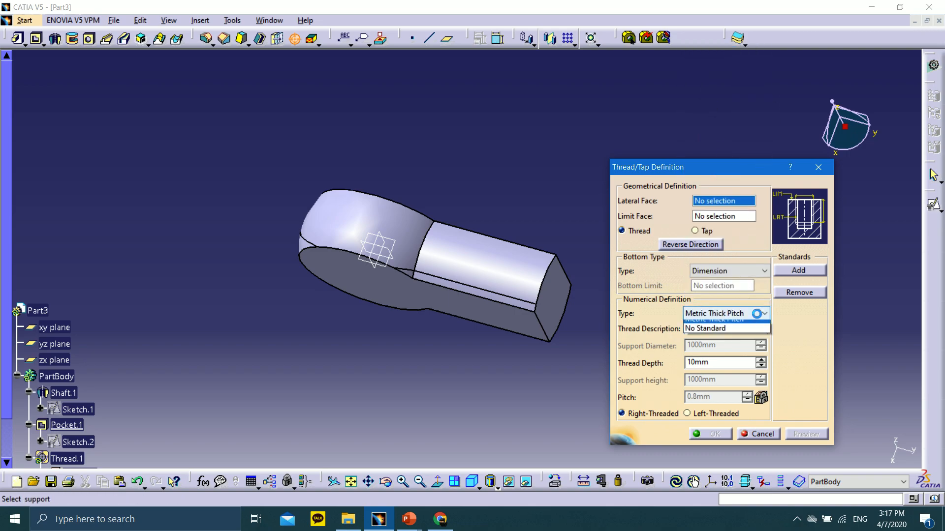
left_click(710, 324)
left_click(721, 331)
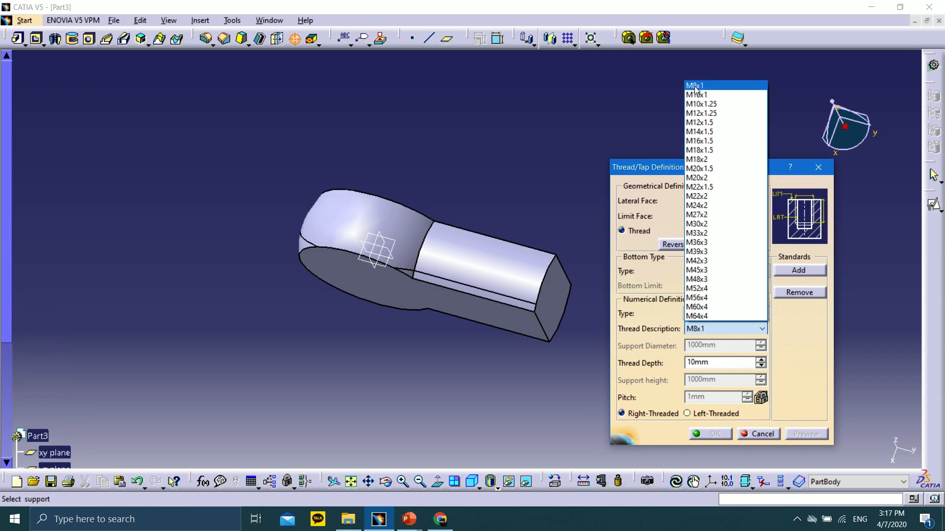
left_click(803, 343)
Set the thread's numerical type back to Metric Thick Pitch and choose M5 as its description
left_click(741, 315)
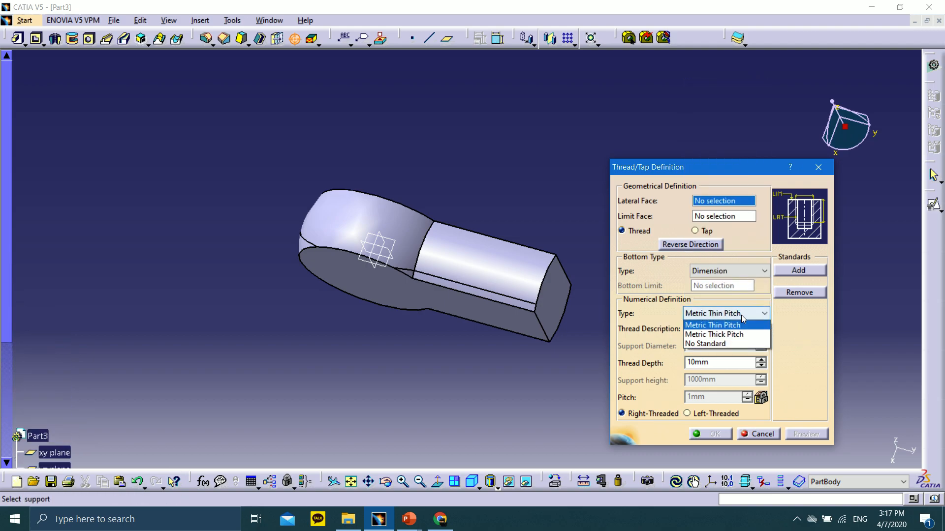
left_click(728, 334)
left_click(722, 329)
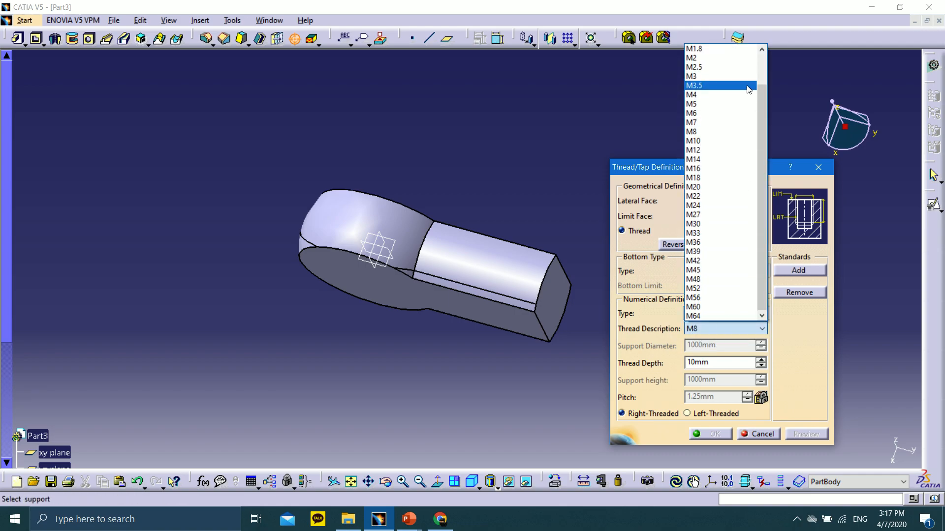
left_click(745, 104)
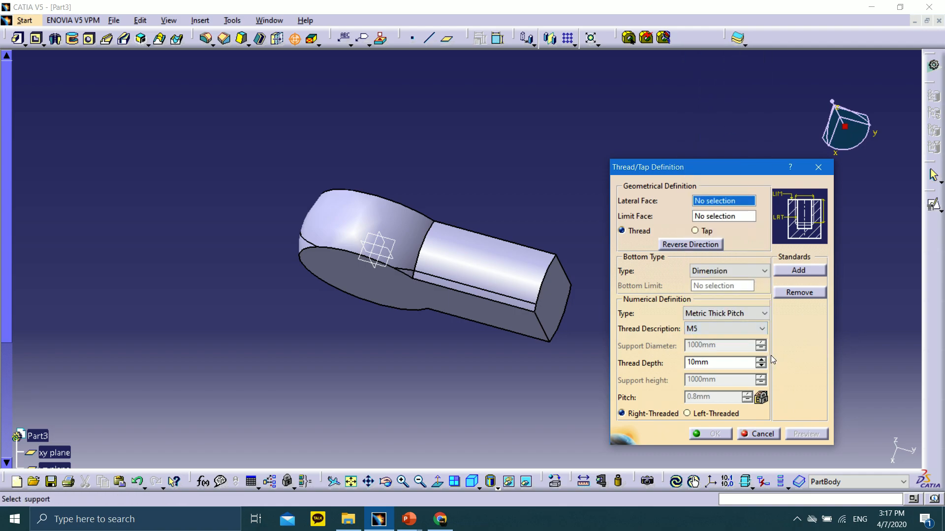
Cancel the Thread/Tap definition and close Part3 without saving it
left_click(752, 437)
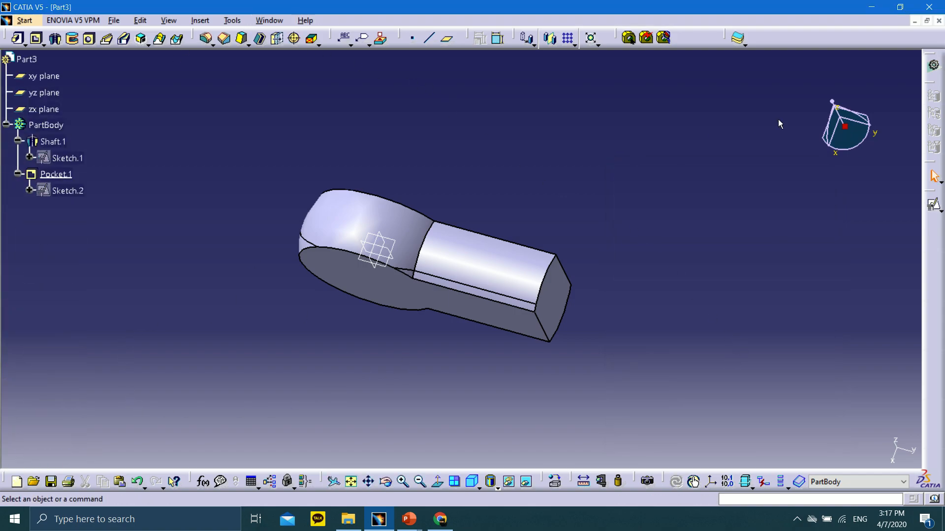
left_click(938, 20)
left_click(501, 286)
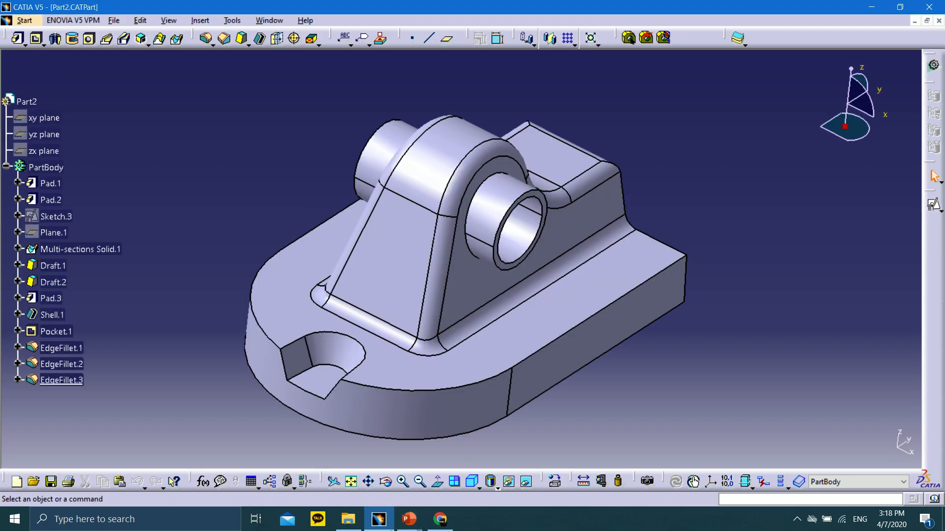
Switch to the PowerPoint slide show and erase all pen ink from the homework slide
mouse_move(401, 526)
left_click(455, 480)
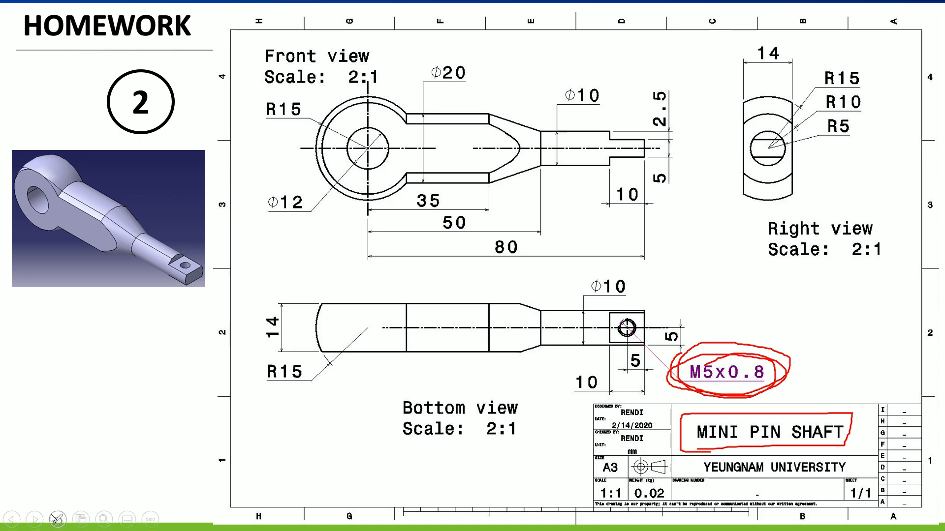
left_click(57, 519)
left_click(82, 476)
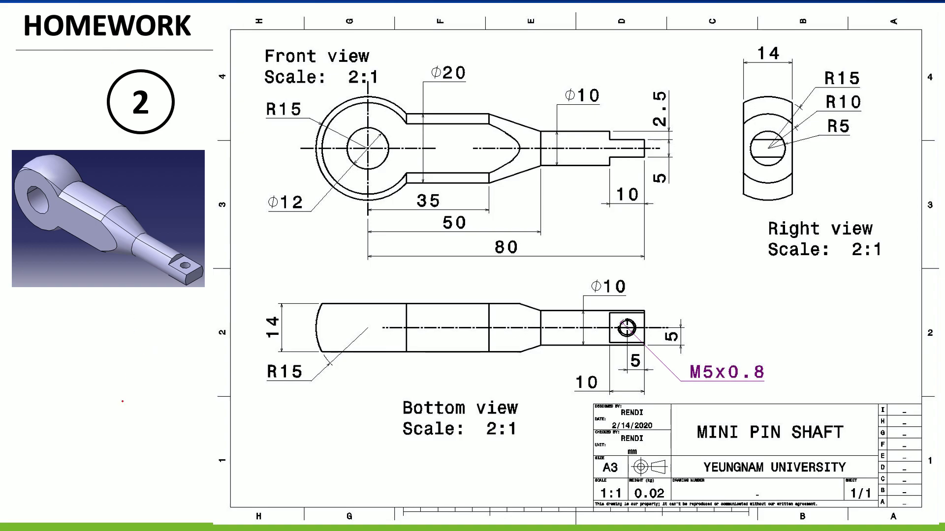
Advance past the last slide to end the slide show, and keep the ink annotations
mouse_move(34, 523)
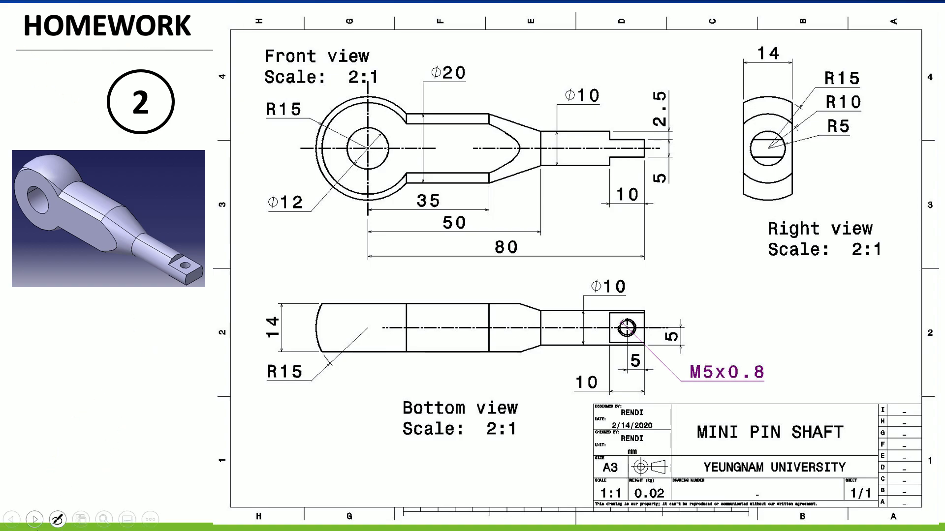
left_click(34, 521)
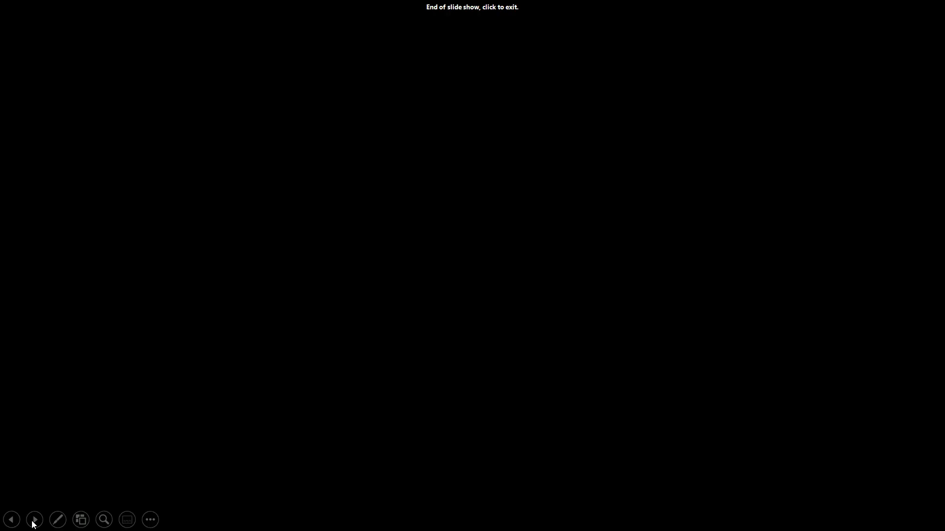
left_click(33, 522)
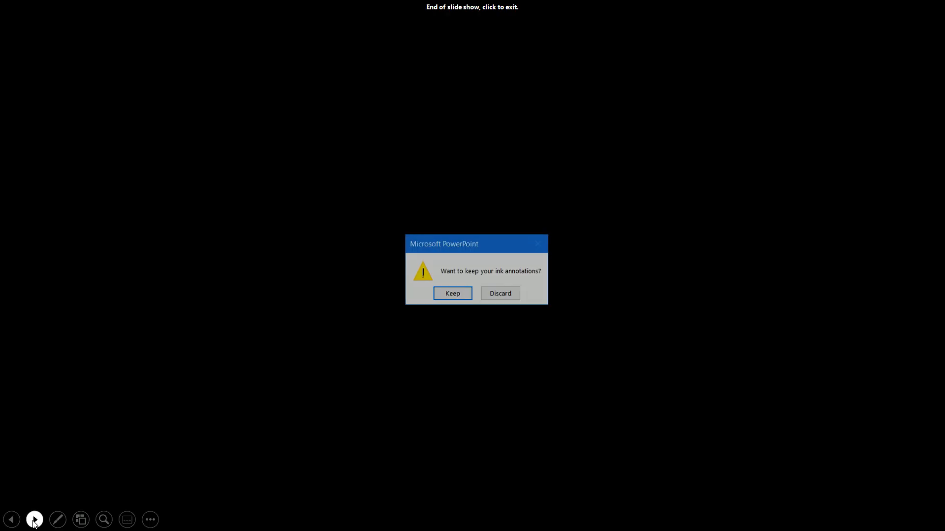
left_click(451, 294)
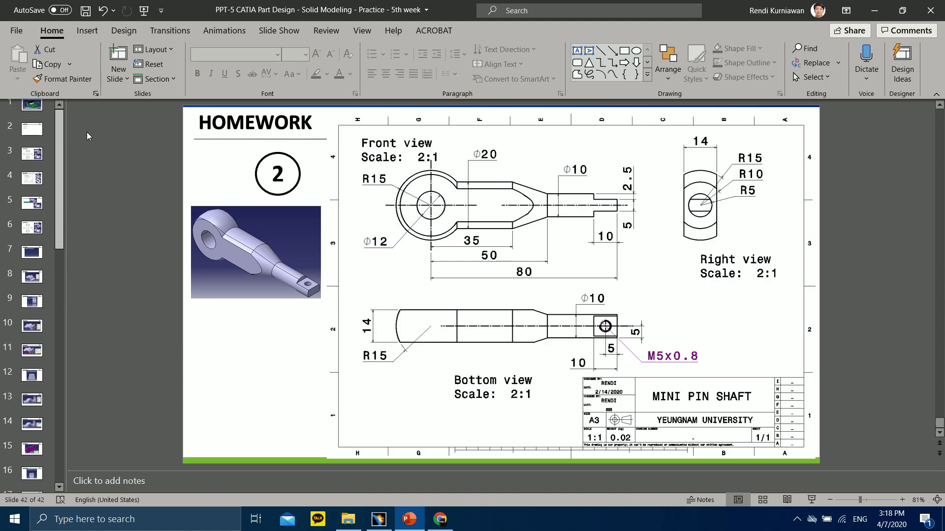
Review the 5th Week practice list on slide 2 and the Bracket-Shell-1 and Bracket-Shell-2 drawings on slides 3 and 4
left_click(30, 142)
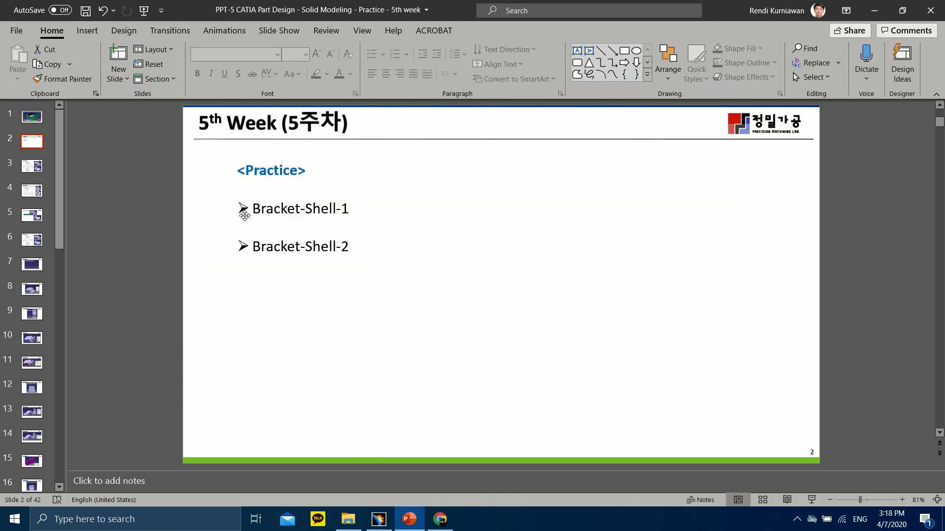
left_click(244, 211)
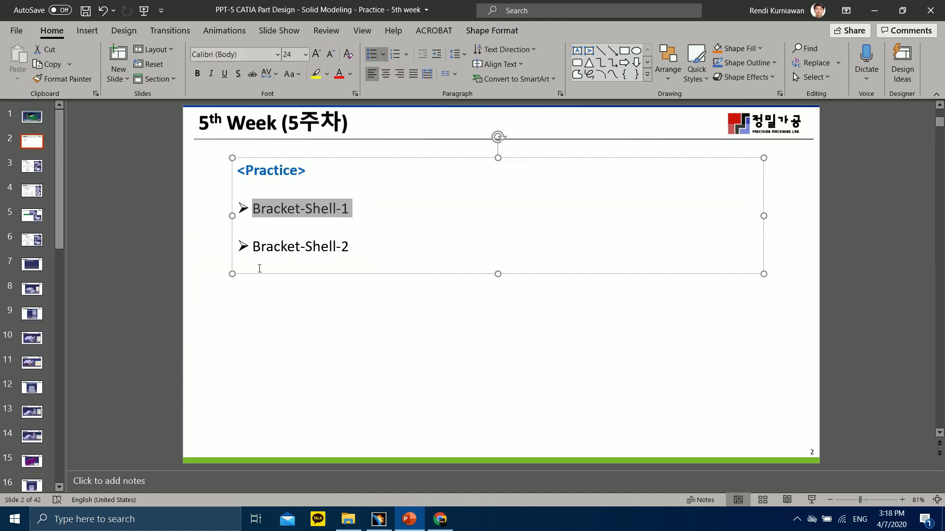
left_click(267, 280)
left_click(32, 166)
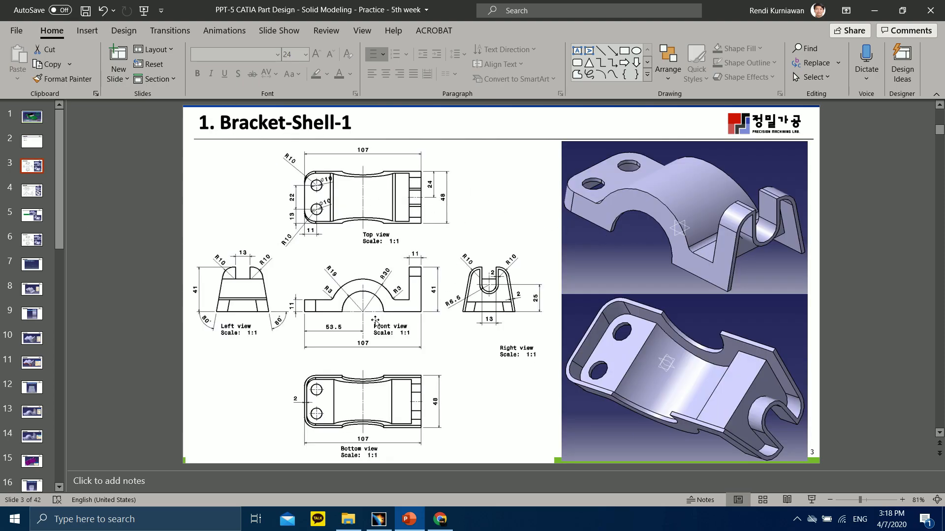
left_click(49, 194)
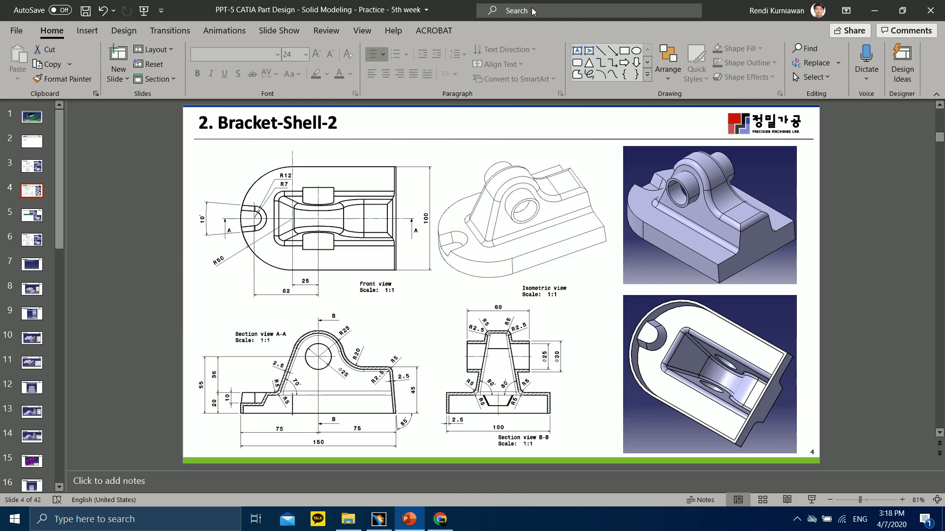
Switch to CATIA and display the Part2 bracket in the isometric view
left_click(378, 519)
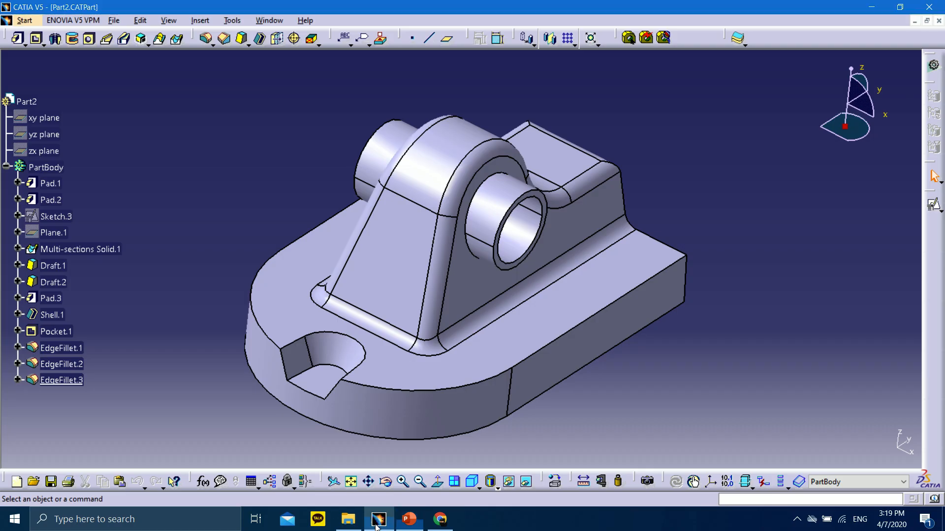
left_click(476, 487)
left_click(489, 377)
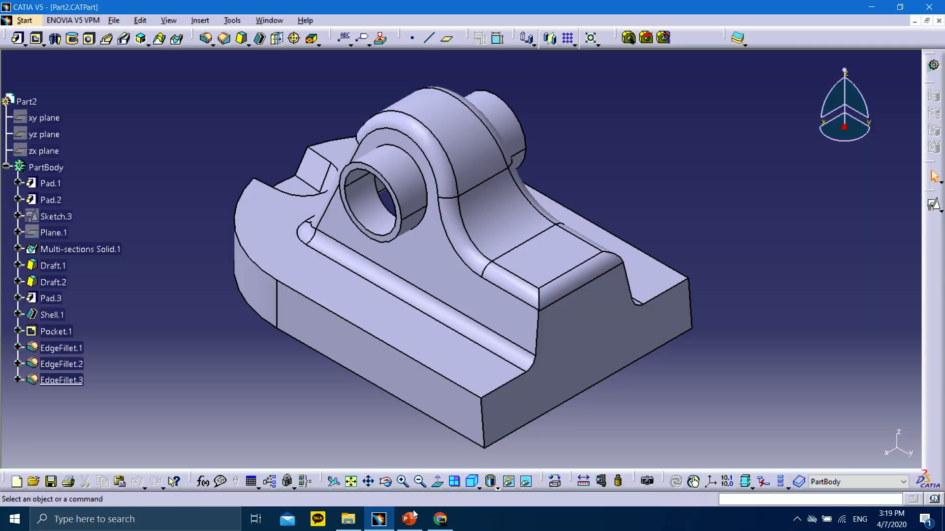
Recheck the Bracket-Shell-2 slide in PowerPoint, minimize its window and inspect the finished bracket in CATIA
left_click(412, 517)
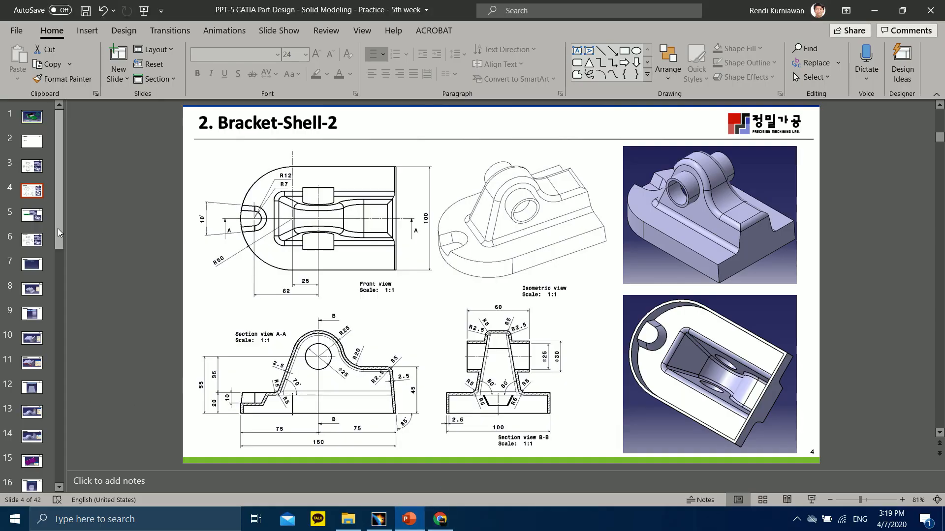
left_click_drag(58, 226, 105, 197)
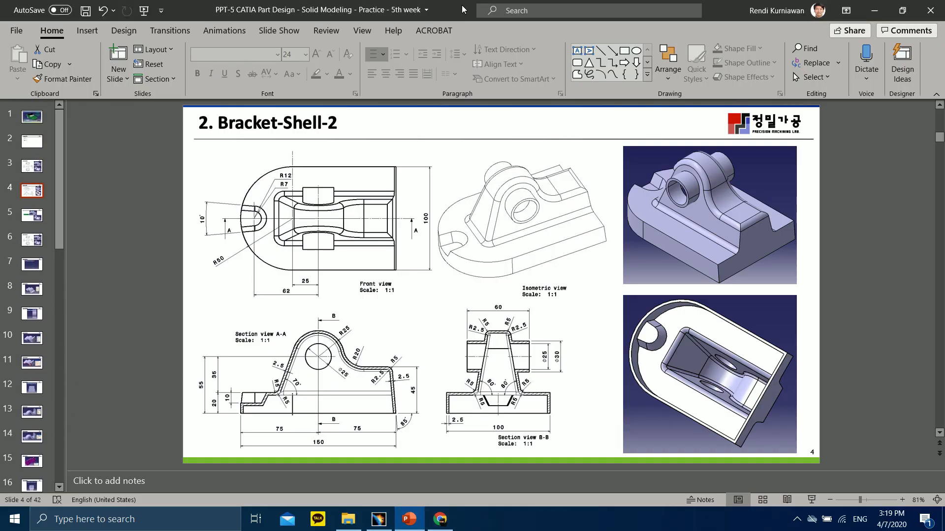
left_click(874, 11)
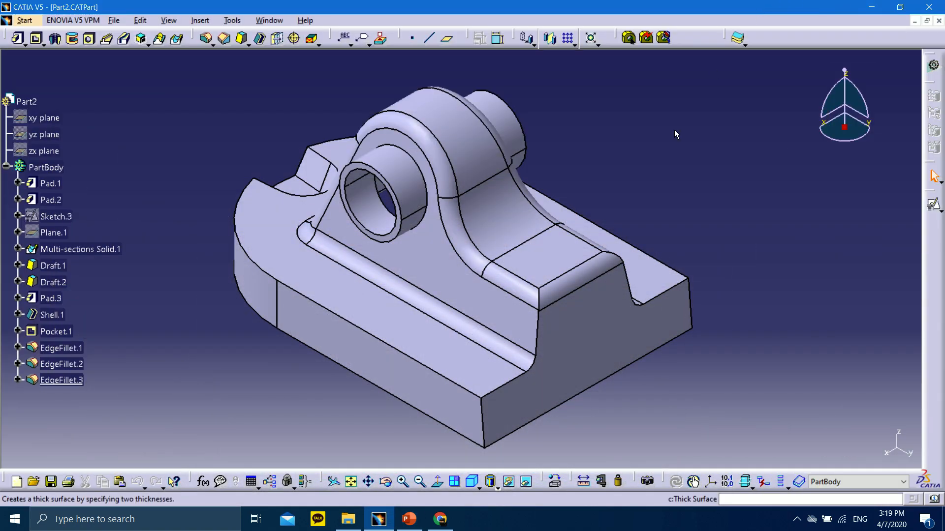
middle_click_drag(617, 226, 659, 212)
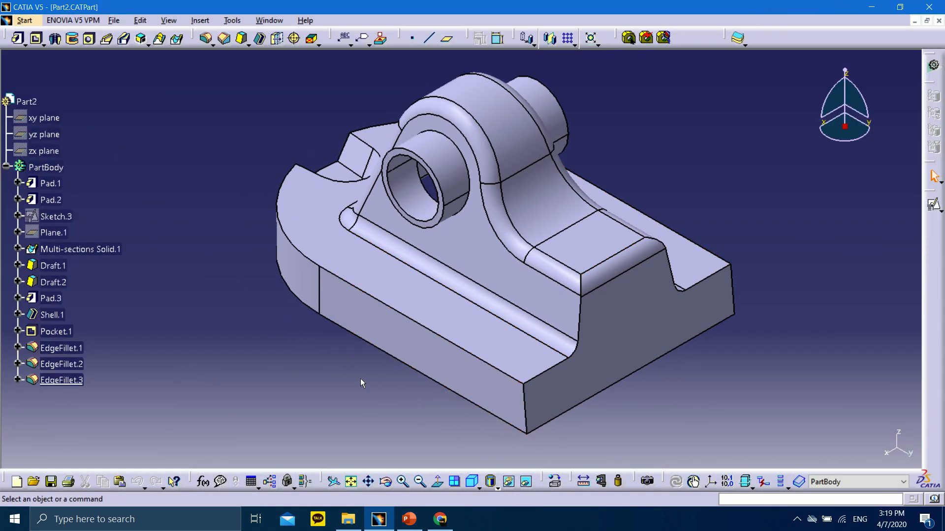